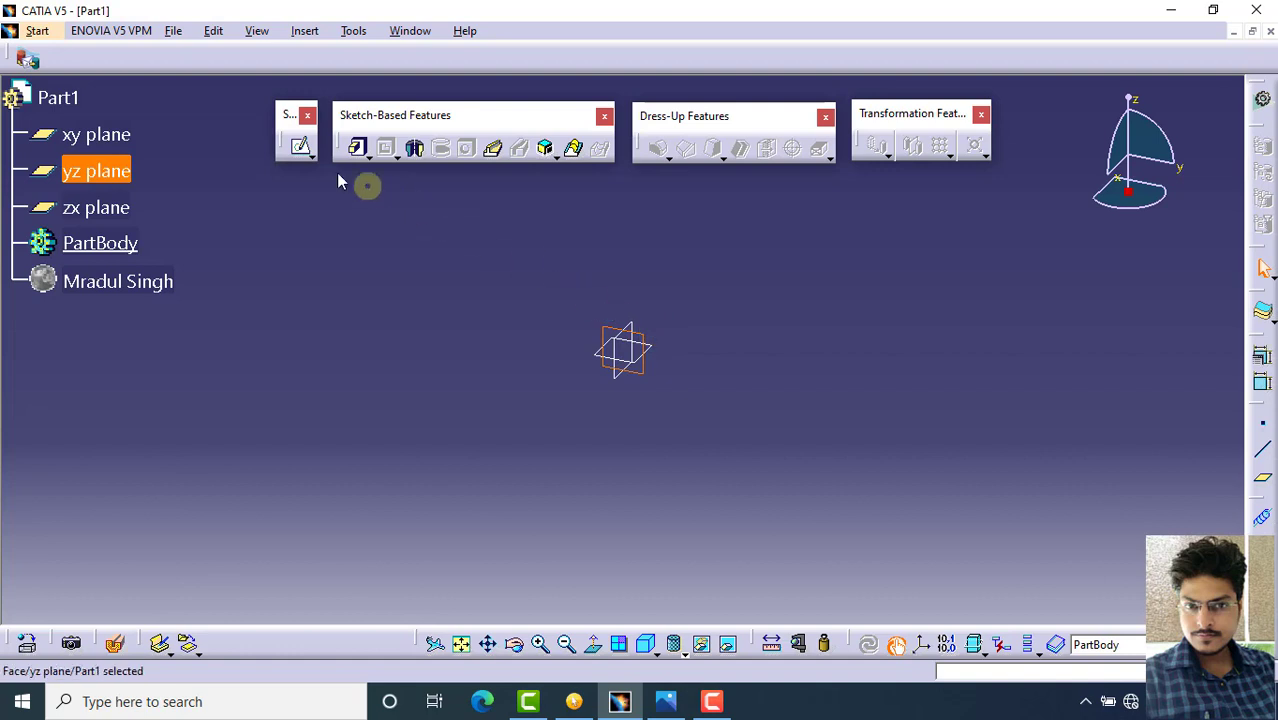
# Sketch an open J-shaped profile on the yz plane: vertical about 40 mm, horizontal about 18 mm, short vertical about 17 mm, below left of the origin
pyautogui.click(302, 147)
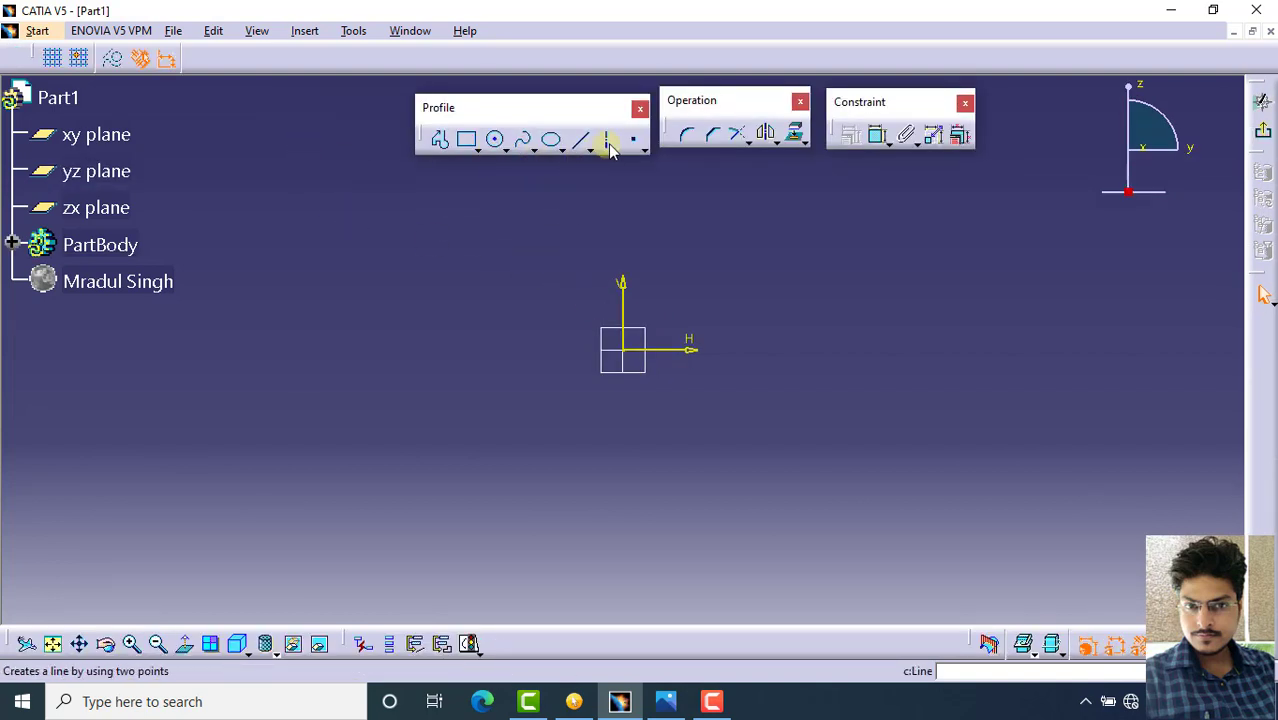
pyautogui.click(442, 141)
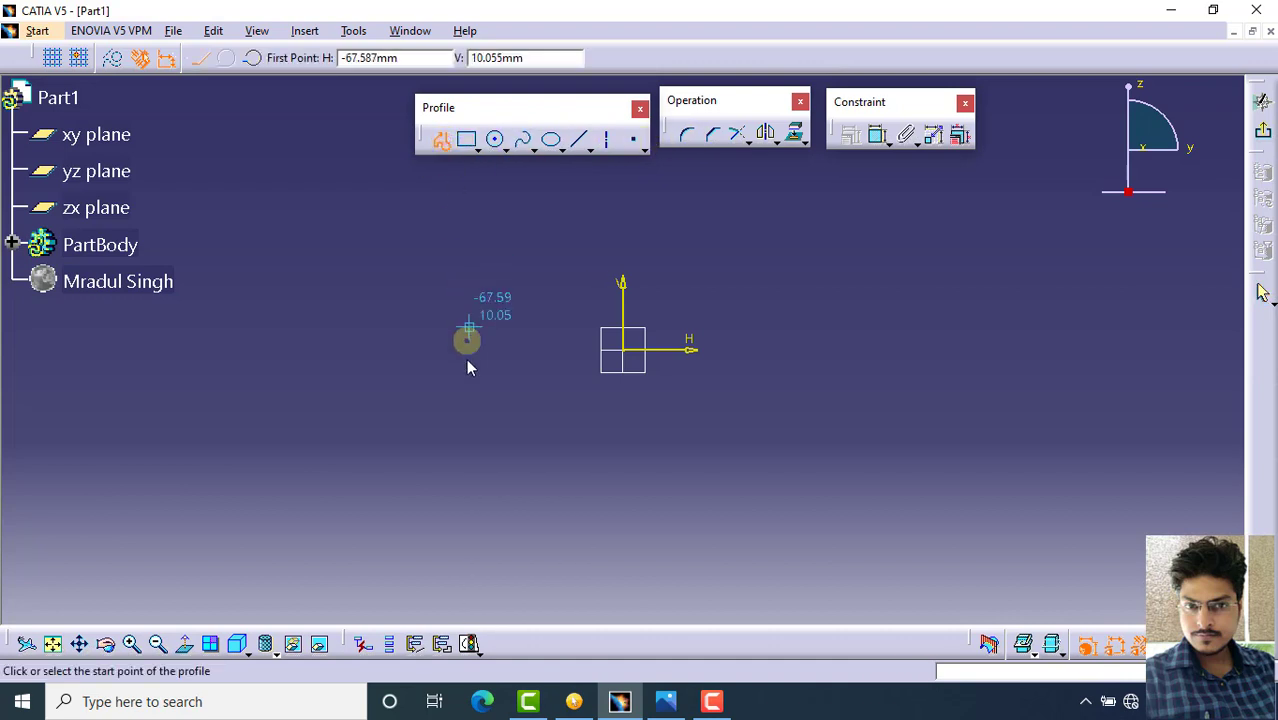
pyautogui.click(468, 416)
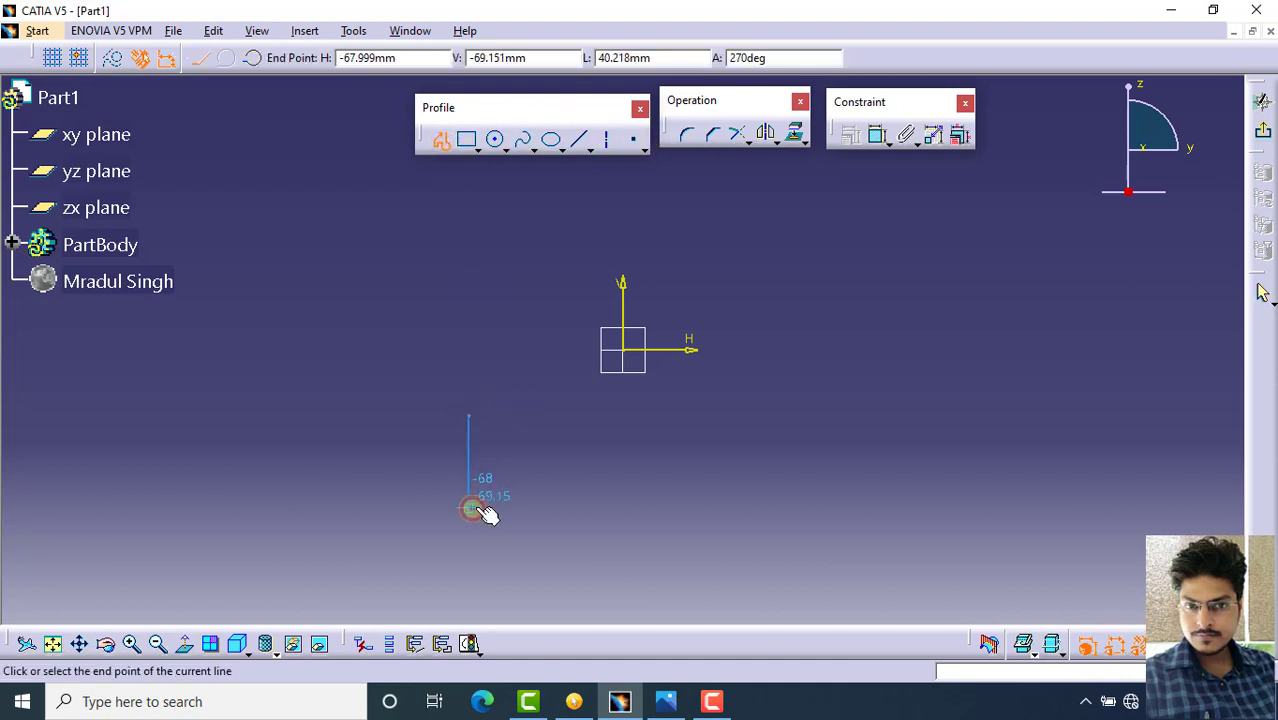
pyautogui.click(470, 508)
pyautogui.click(508, 508)
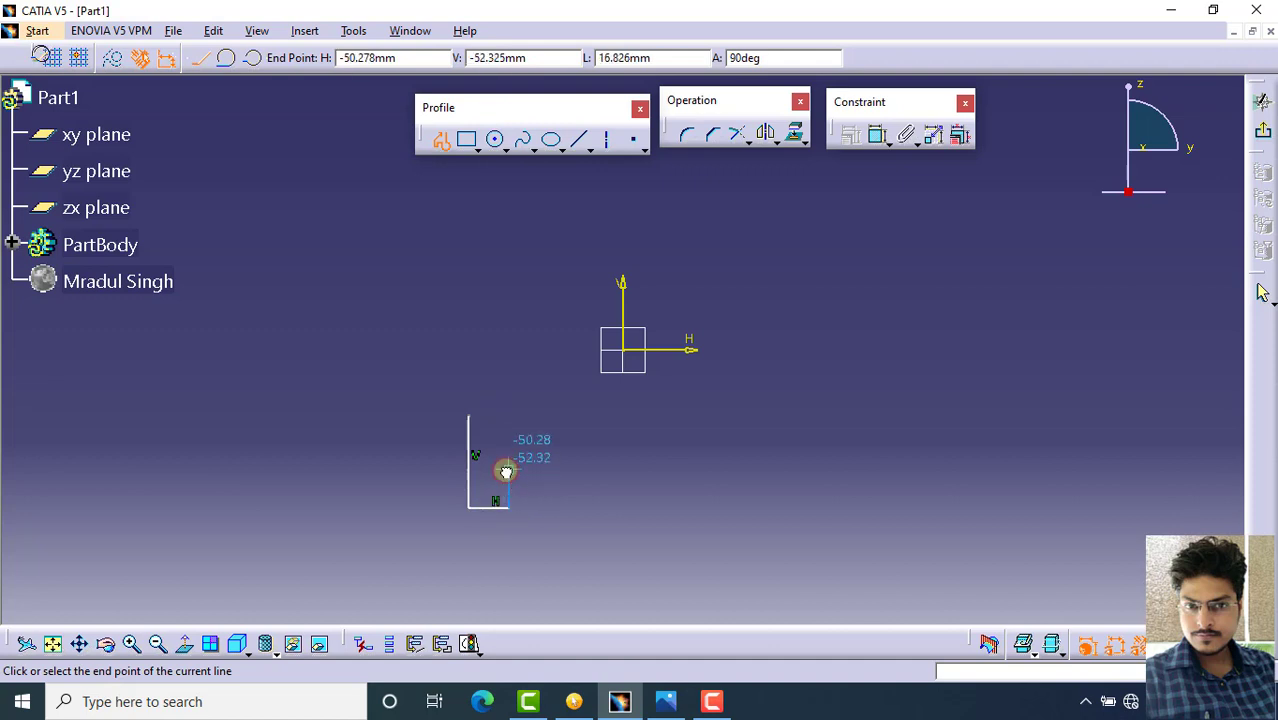
pyautogui.click(507, 470)
pyautogui.click(442, 141)
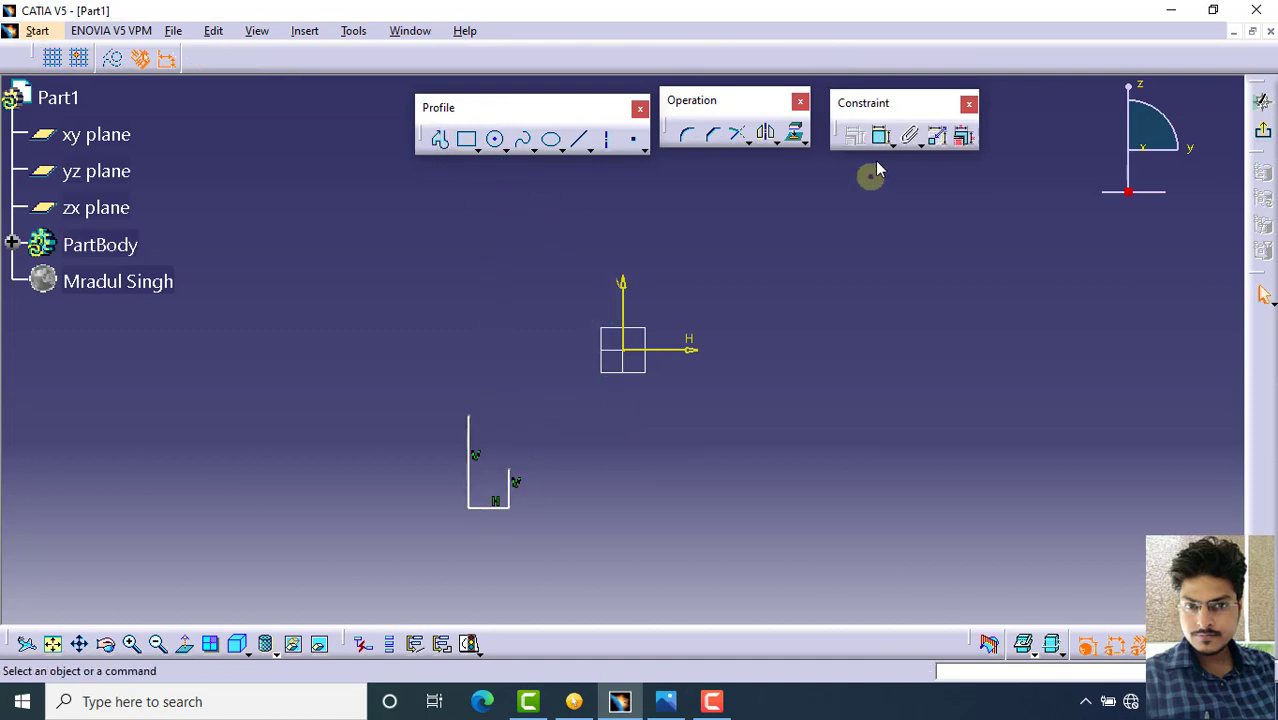
# Dimension the length of the profile's long vertical line and set it to 125/2 (62.5 mm)
pyautogui.click(880, 136)
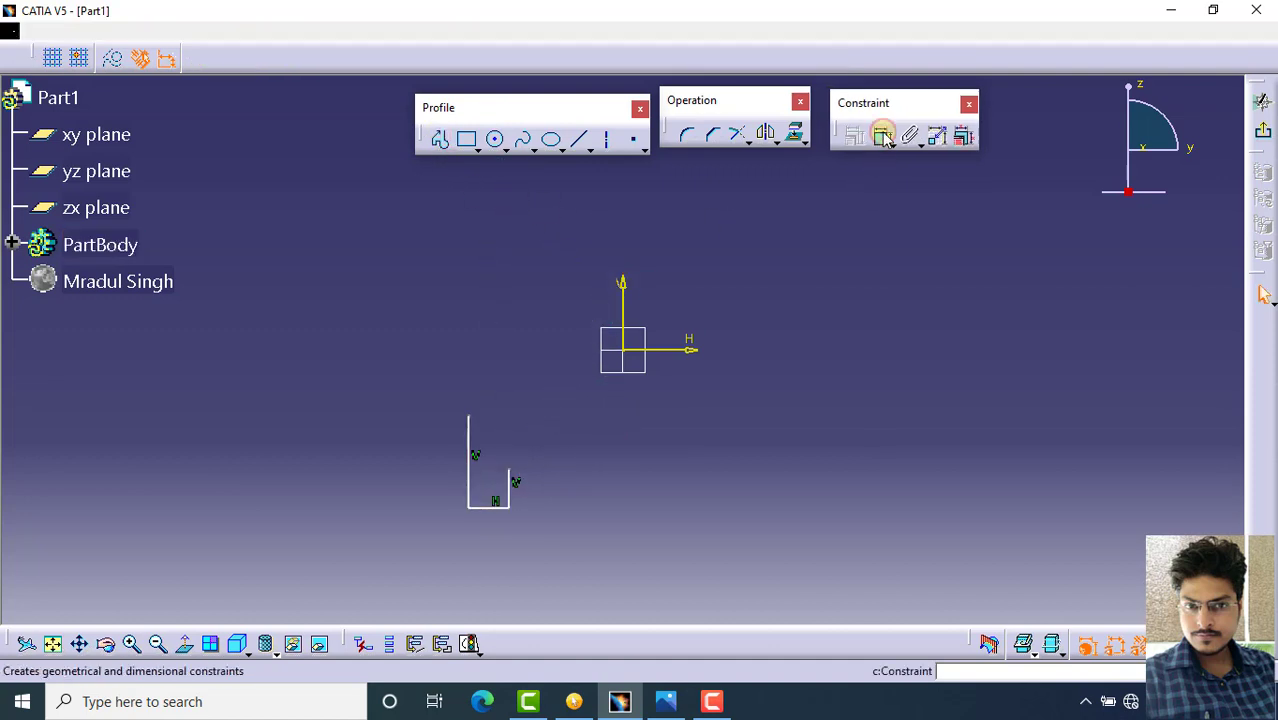
pyautogui.click(472, 476)
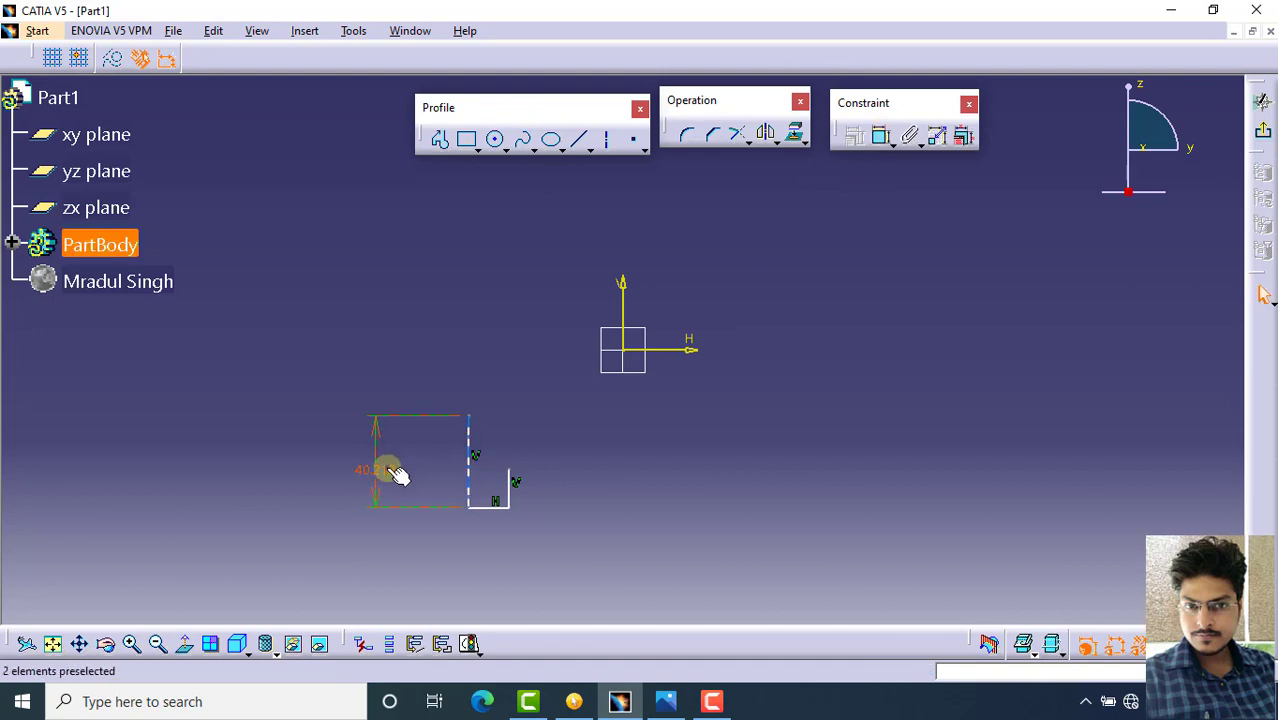
pyautogui.click(398, 476)
pyautogui.doubleClick(410, 495)
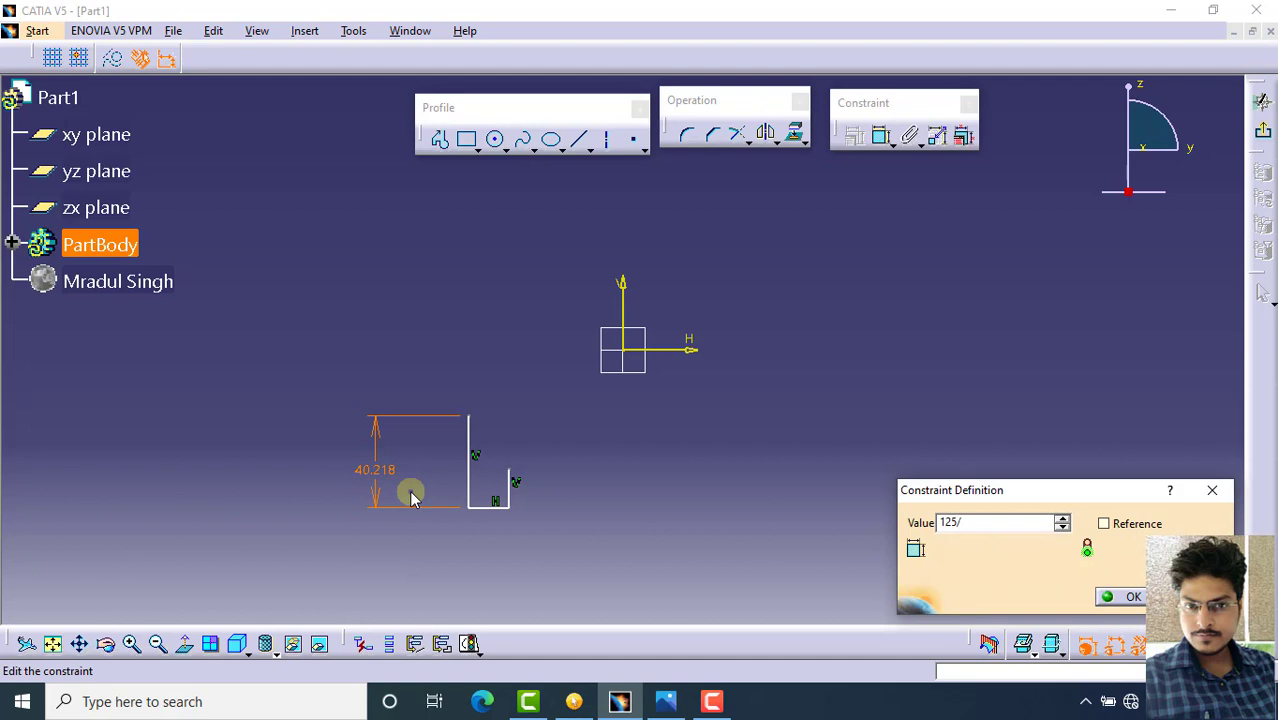
pyautogui.press('Return')
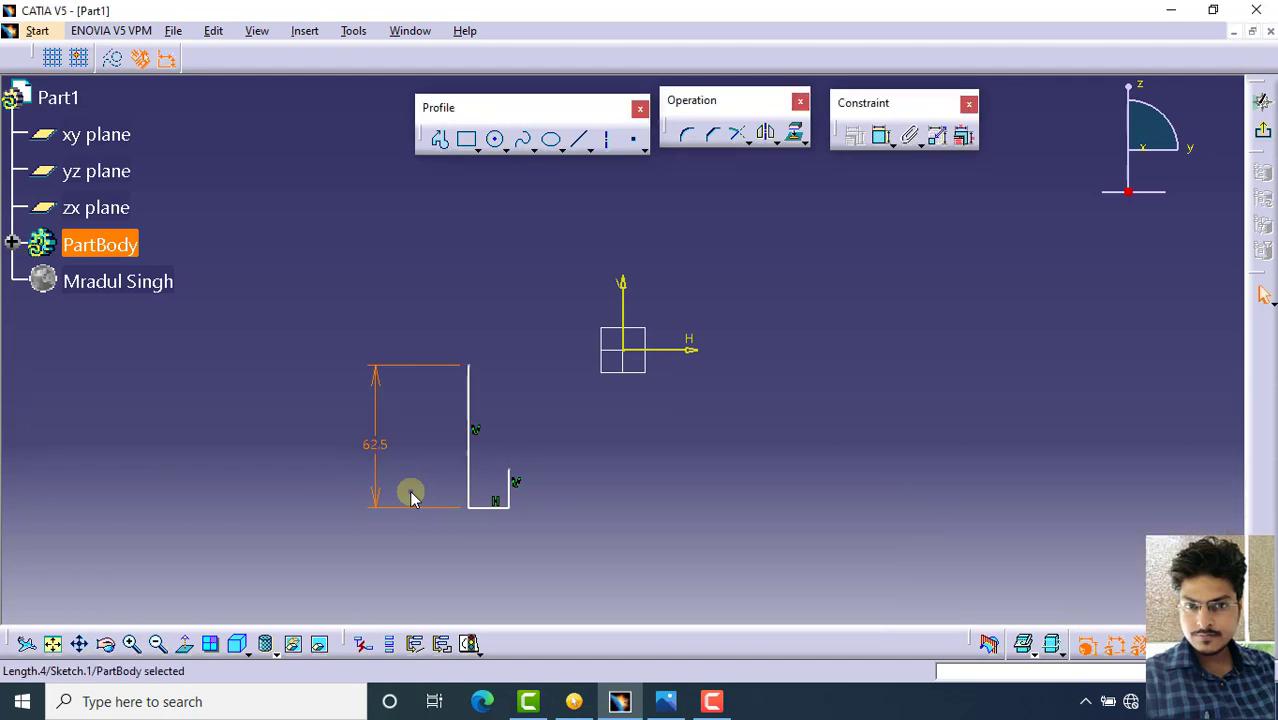
pyautogui.click(600, 435)
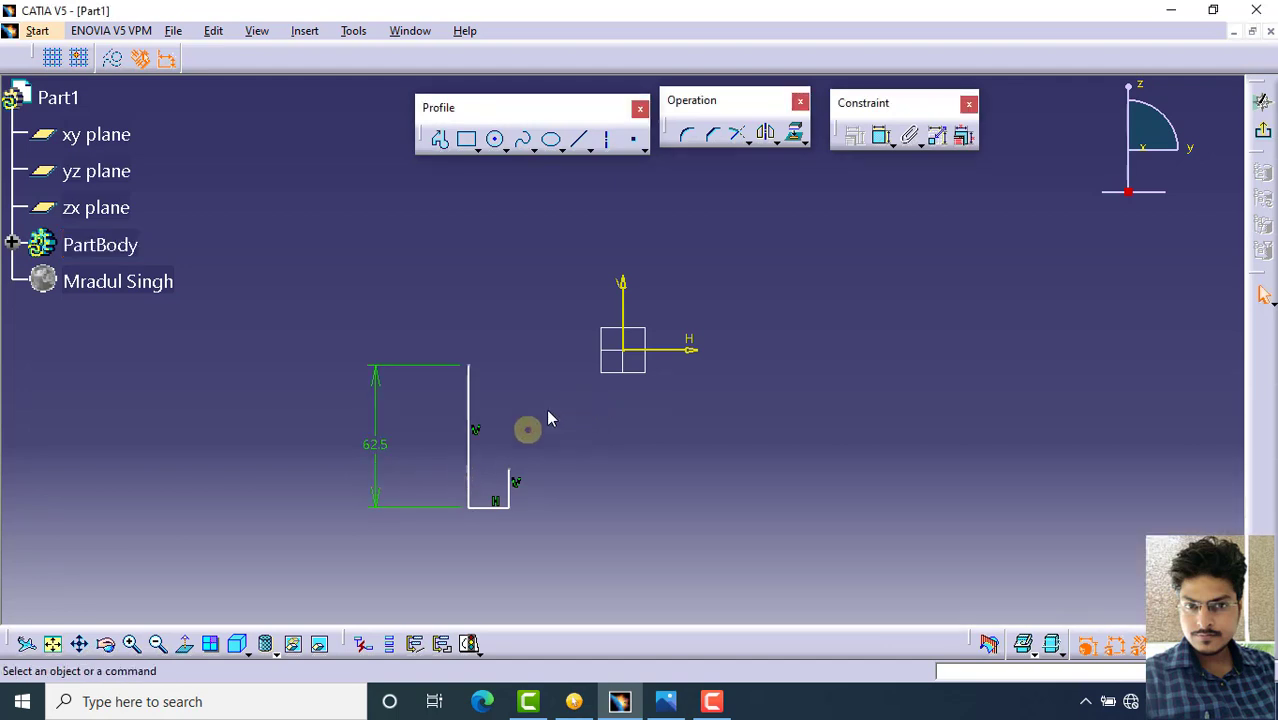
# Constrain the distance between the profile's bottom horizontal line and the H axis to 125 mm
pyautogui.click(881, 137)
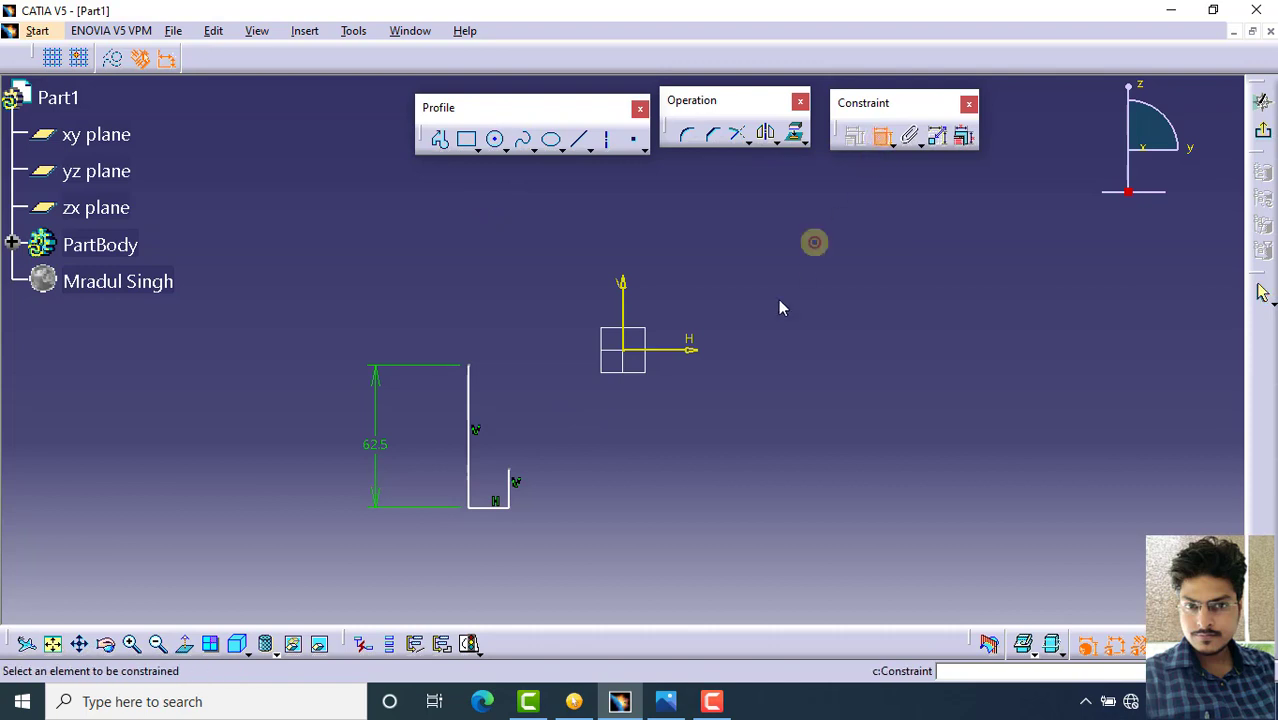
pyautogui.click(495, 508)
pyautogui.click(685, 349)
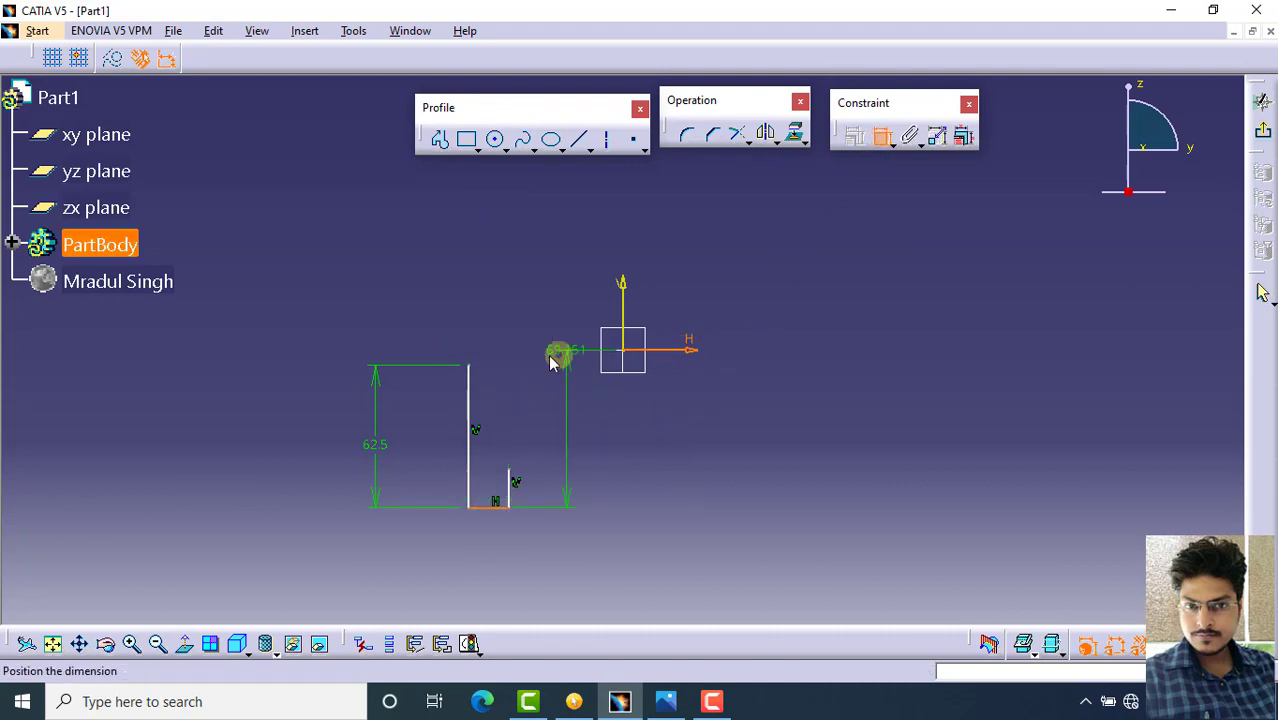
pyautogui.click(254, 404)
pyautogui.doubleClick(263, 410)
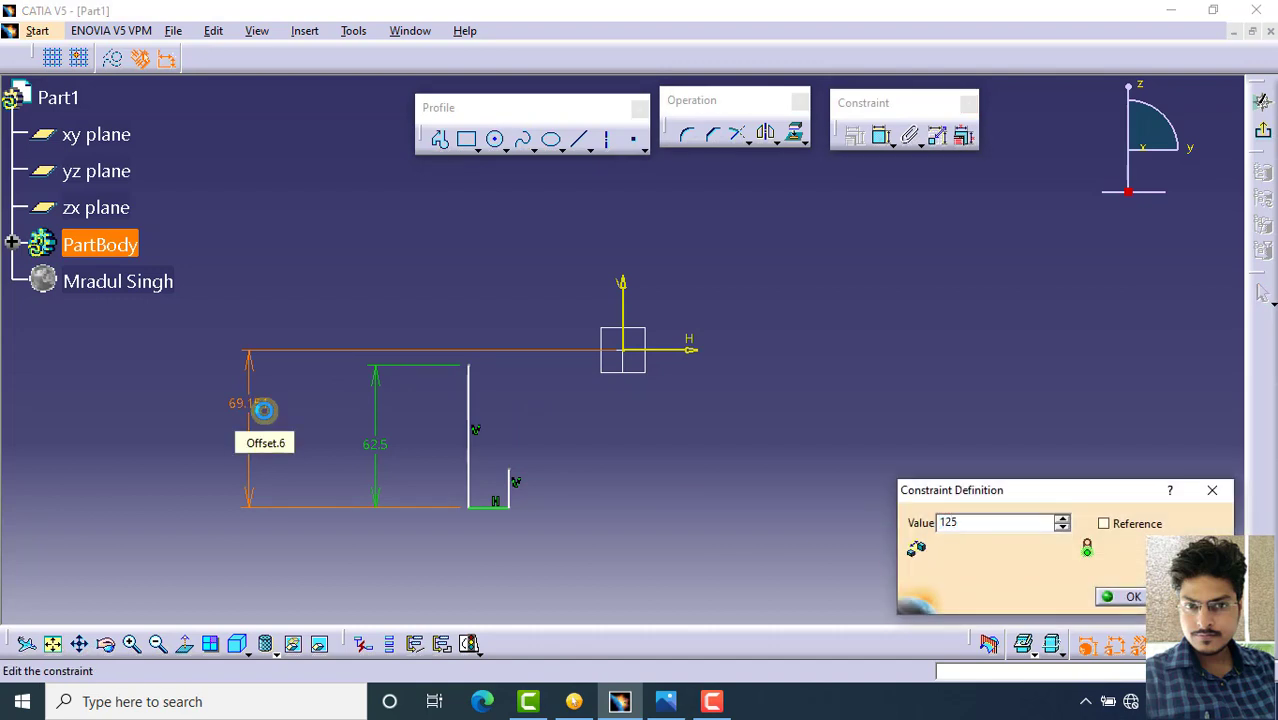
pyautogui.press('Return')
pyautogui.moveTo(571, 425)
pyautogui.mouseDown(button='middle')
pyautogui.moveTo(593, 470)
pyautogui.moveTo(568, 448)
pyautogui.mouseUp(button='middle')
pyautogui.click(568, 448)
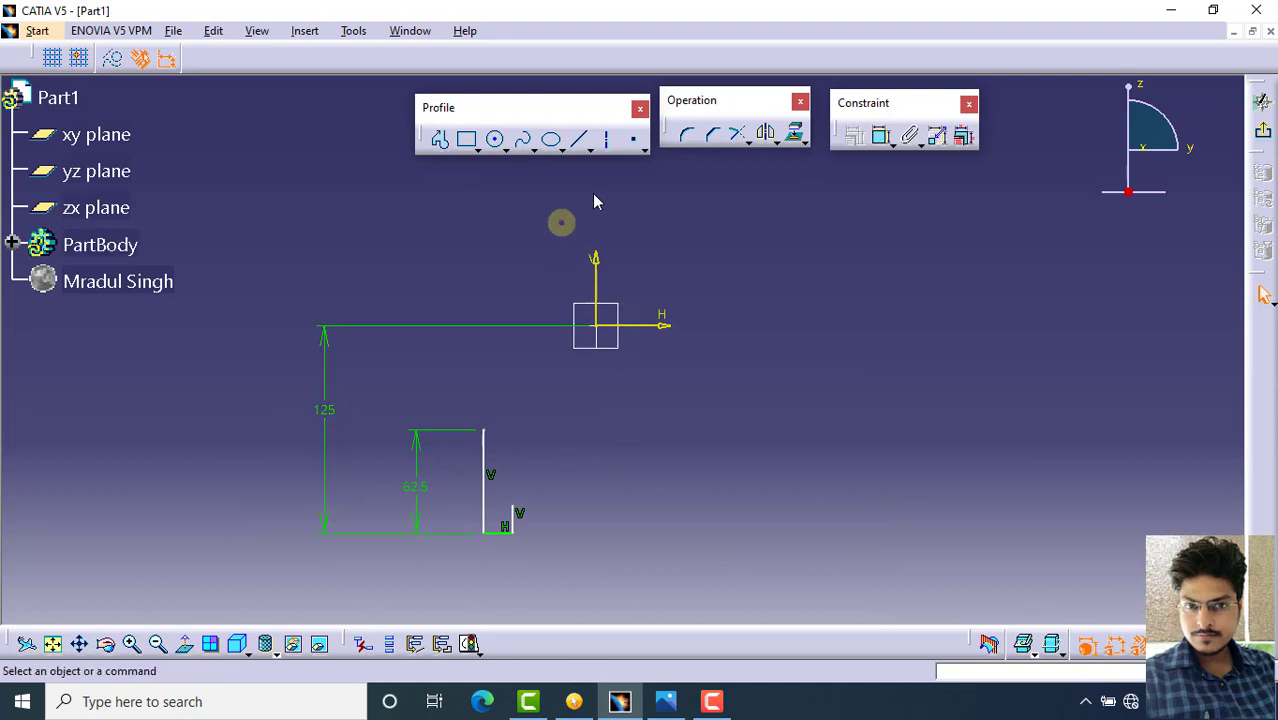
# Dimension the bottom horizontal line and set its length to 22 mm
pyautogui.click(881, 135)
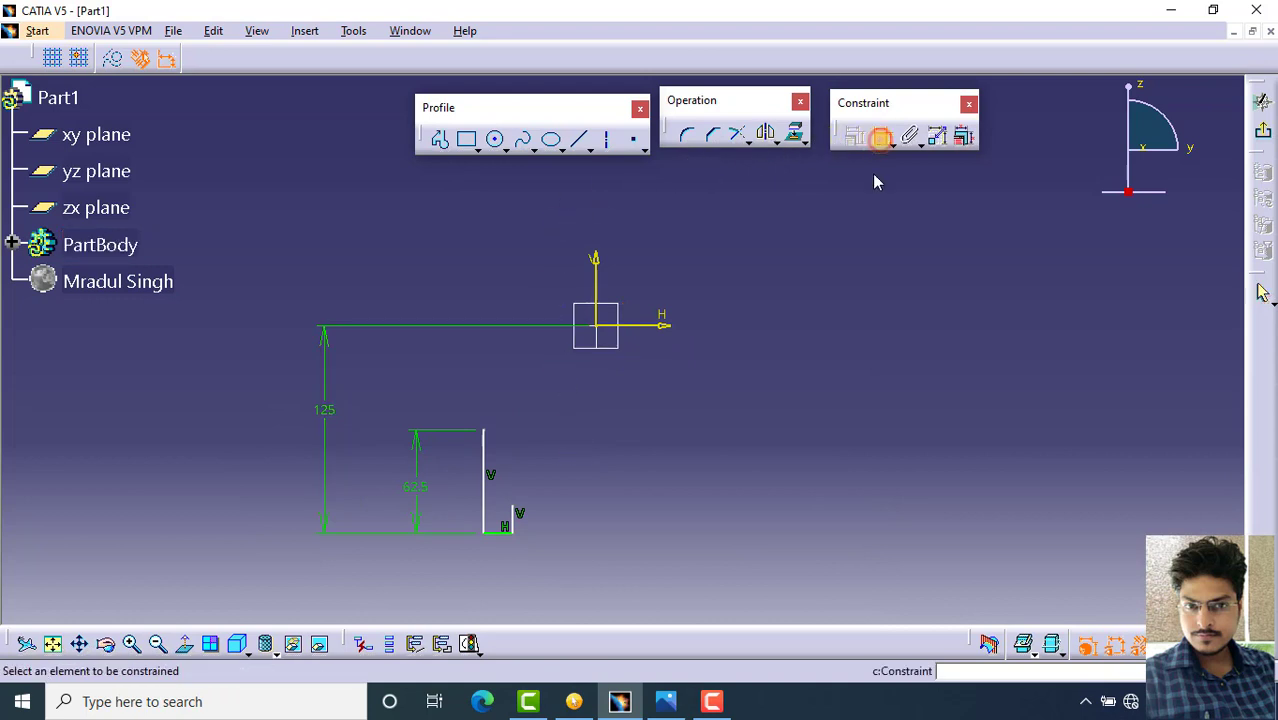
pyautogui.click(502, 533)
pyautogui.click(500, 577)
pyautogui.doubleClick(500, 574)
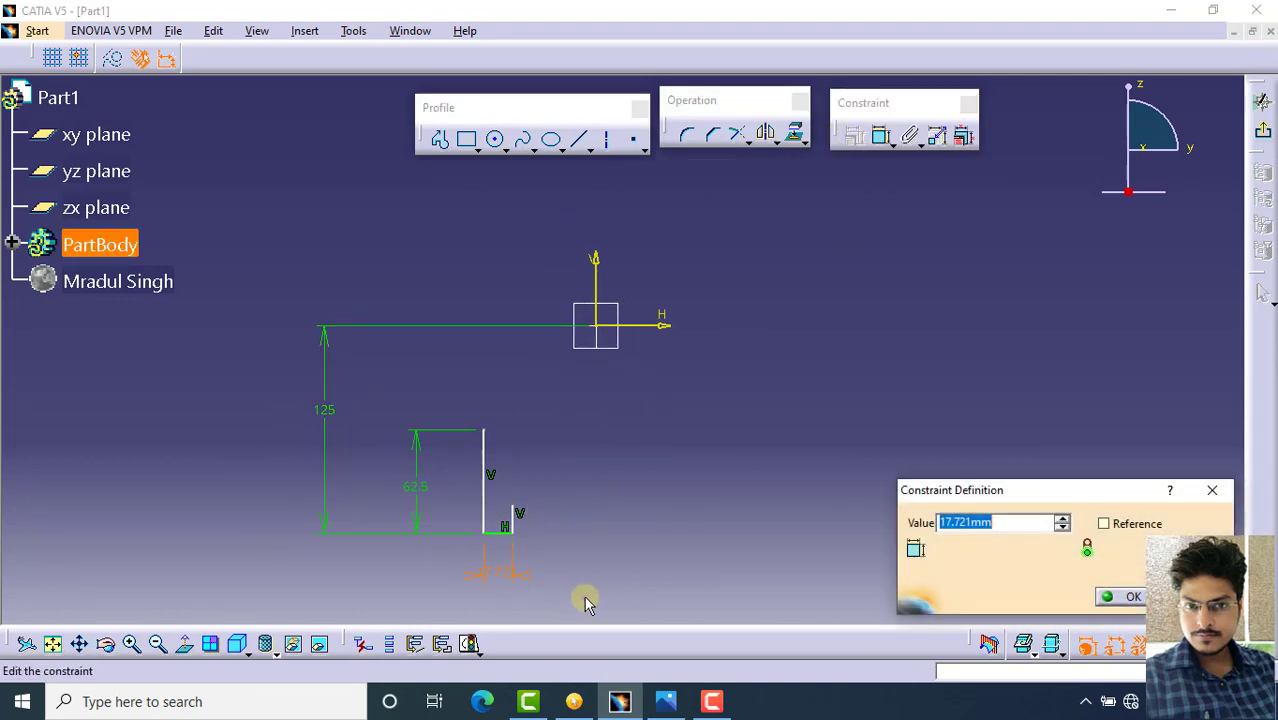
pyautogui.press('Return')
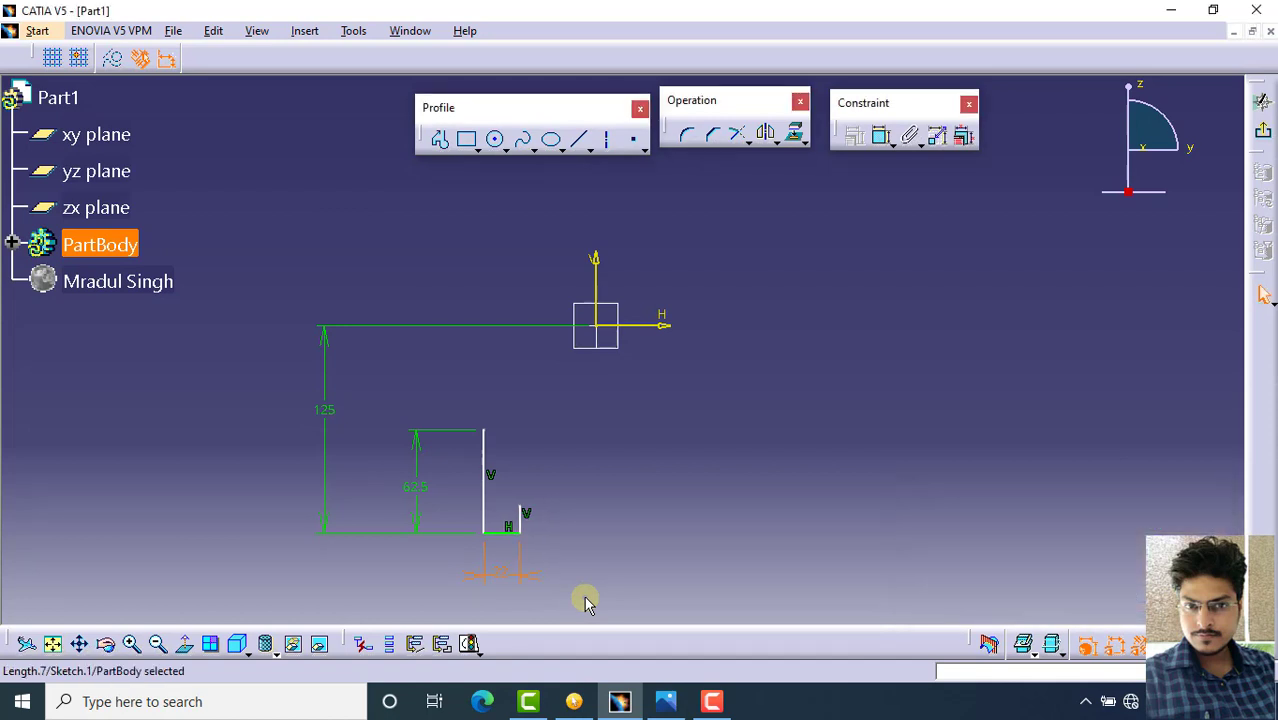
pyautogui.click(627, 545)
# Constrain the distance between the long vertical line and the V axis to 350/2 (175 mm)
pyautogui.moveTo(630, 486); pyautogui.dragTo(583, 490, button='middle')
pyautogui.click(881, 135)
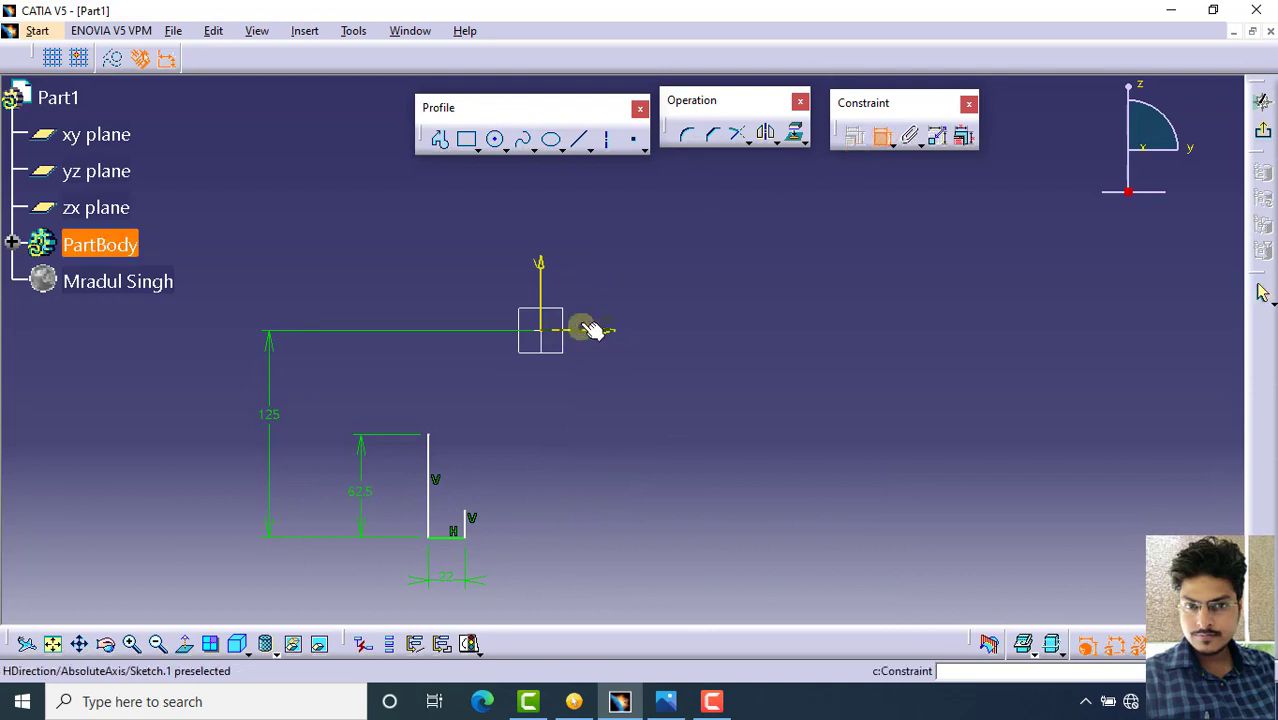
pyautogui.click(429, 485)
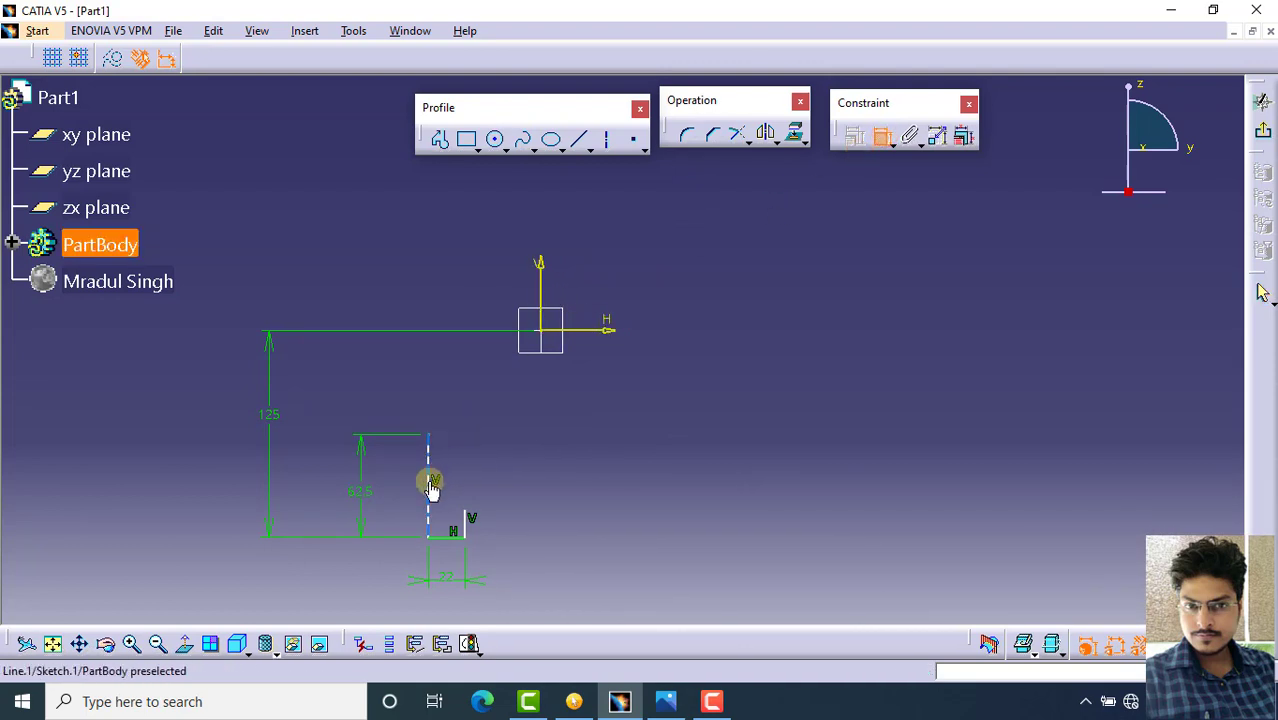
pyautogui.click(542, 294)
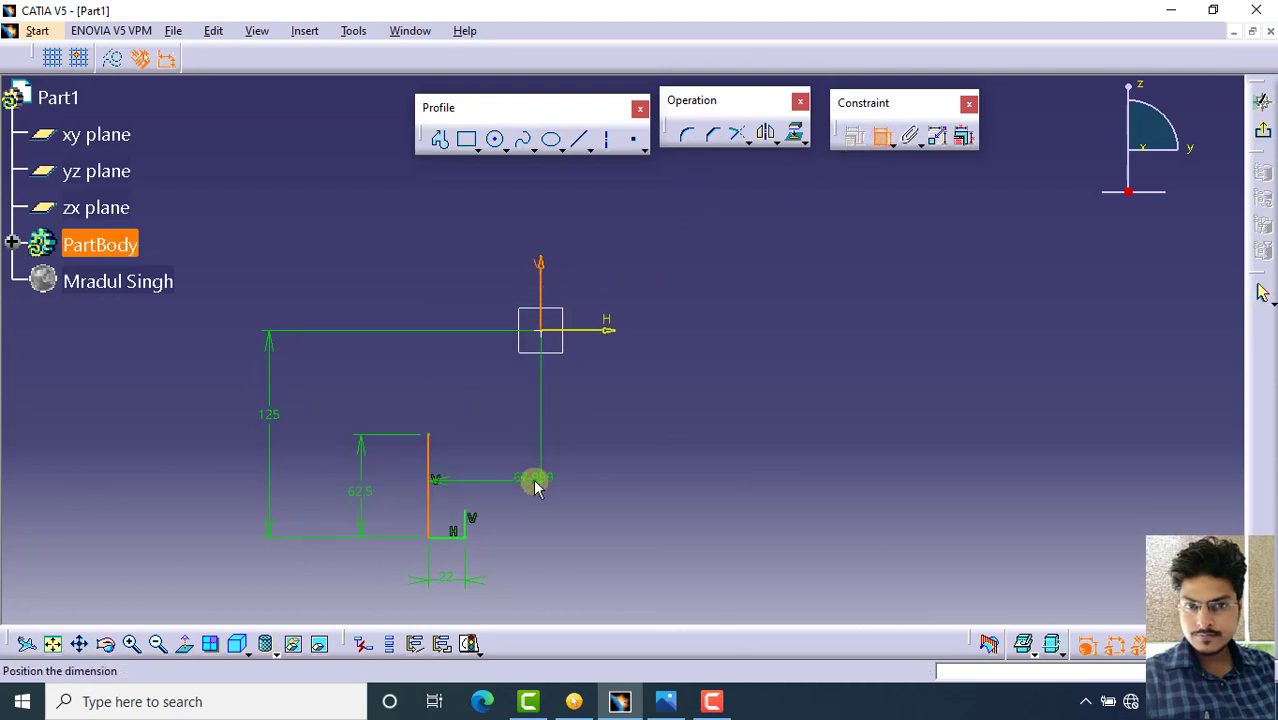
pyautogui.moveTo(533, 482); pyautogui.dragTo(532, 381, button='middle')
pyautogui.click(507, 550)
pyautogui.doubleClick(500, 545)
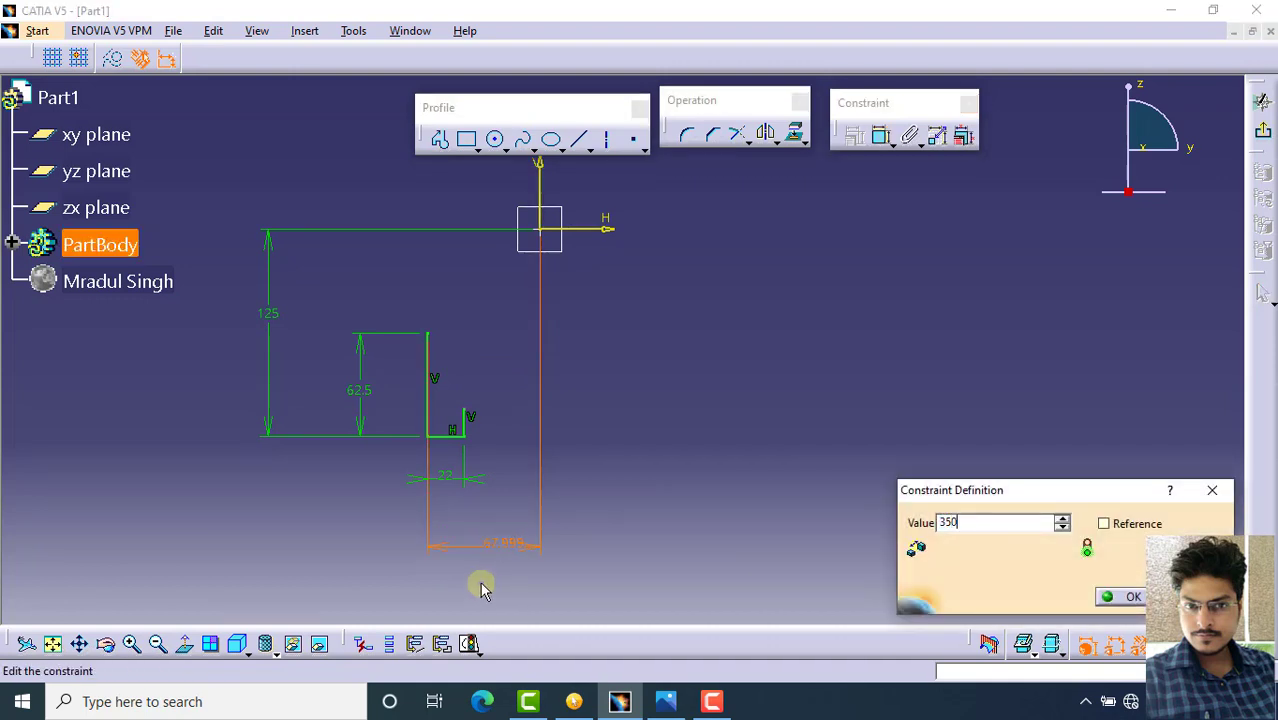
pyautogui.write('350/2')
pyautogui.press('Return')
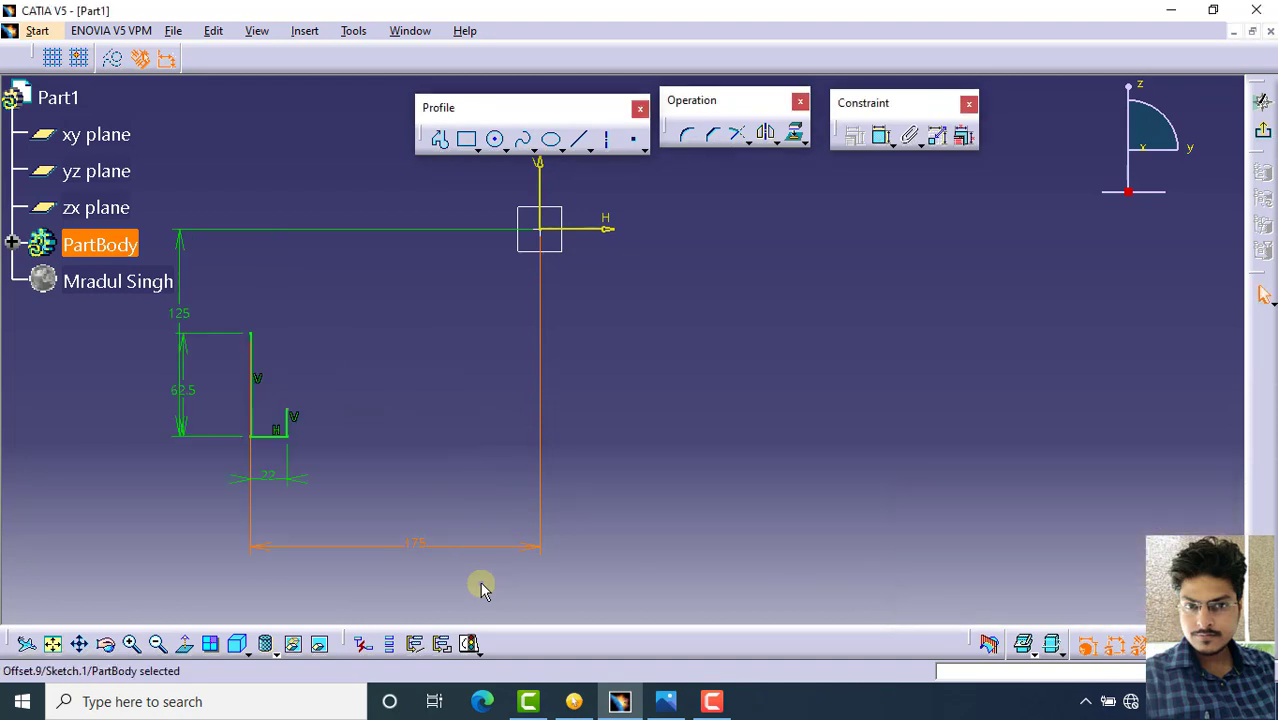
pyautogui.click(638, 406)
# Mirror the profile's two vertical lines and bottom horizontal line about the V axis
pyautogui.moveTo(619, 306); pyautogui.dragTo(621, 341, button='middle')
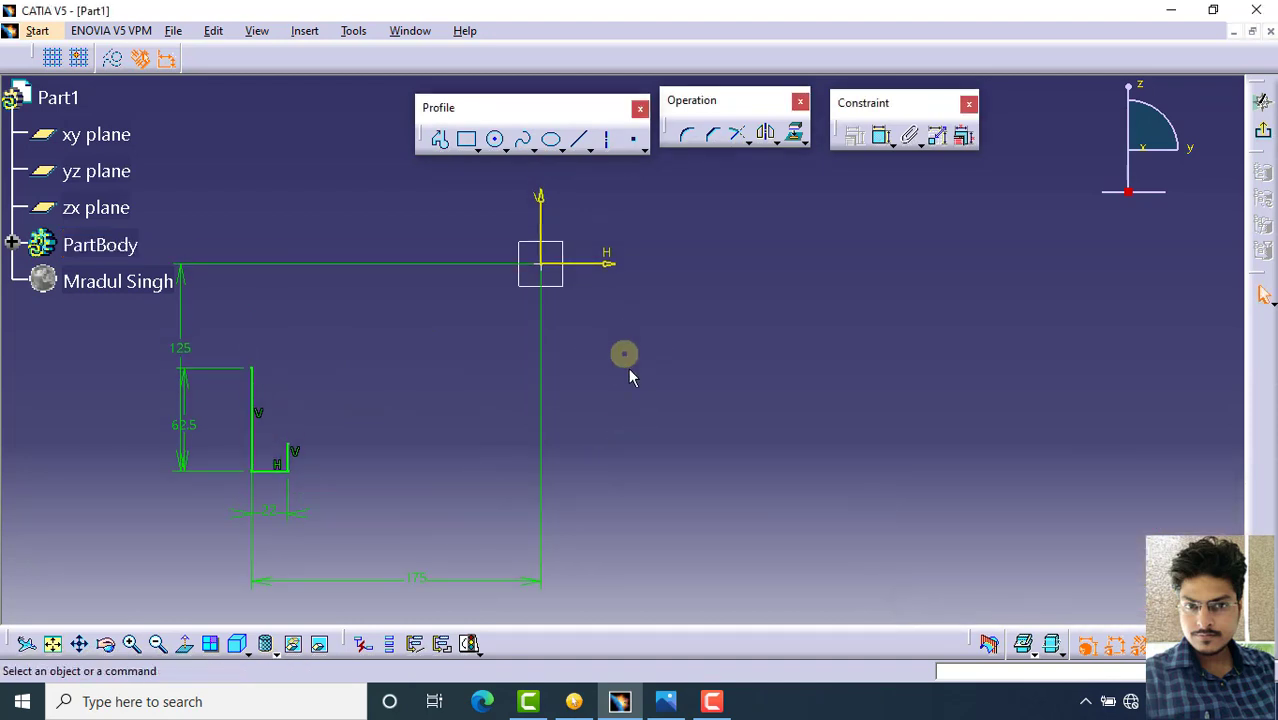
pyautogui.click(252, 407)
pyautogui.keyDown('ctrl'); pyautogui.click(266, 471); pyautogui.keyUp('ctrl')
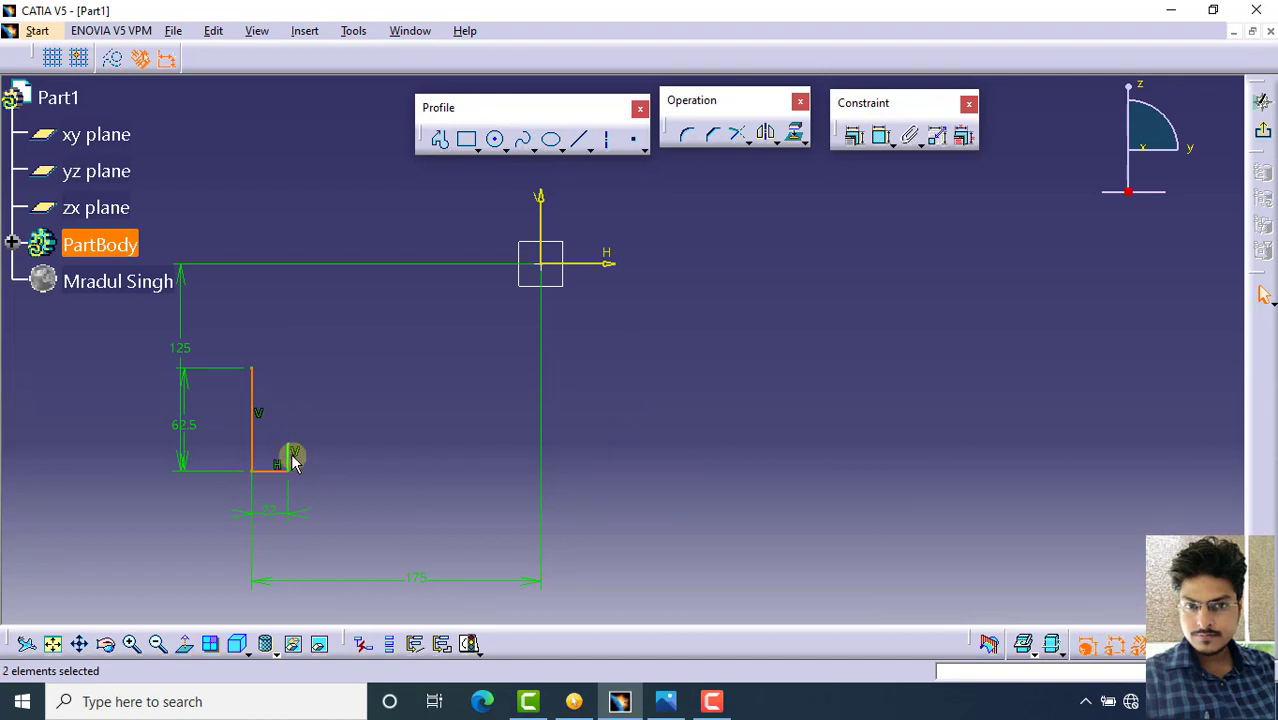
pyautogui.keyDown('ctrl'); pyautogui.click(290, 456); pyautogui.keyUp('ctrl')
pyautogui.click(767, 133)
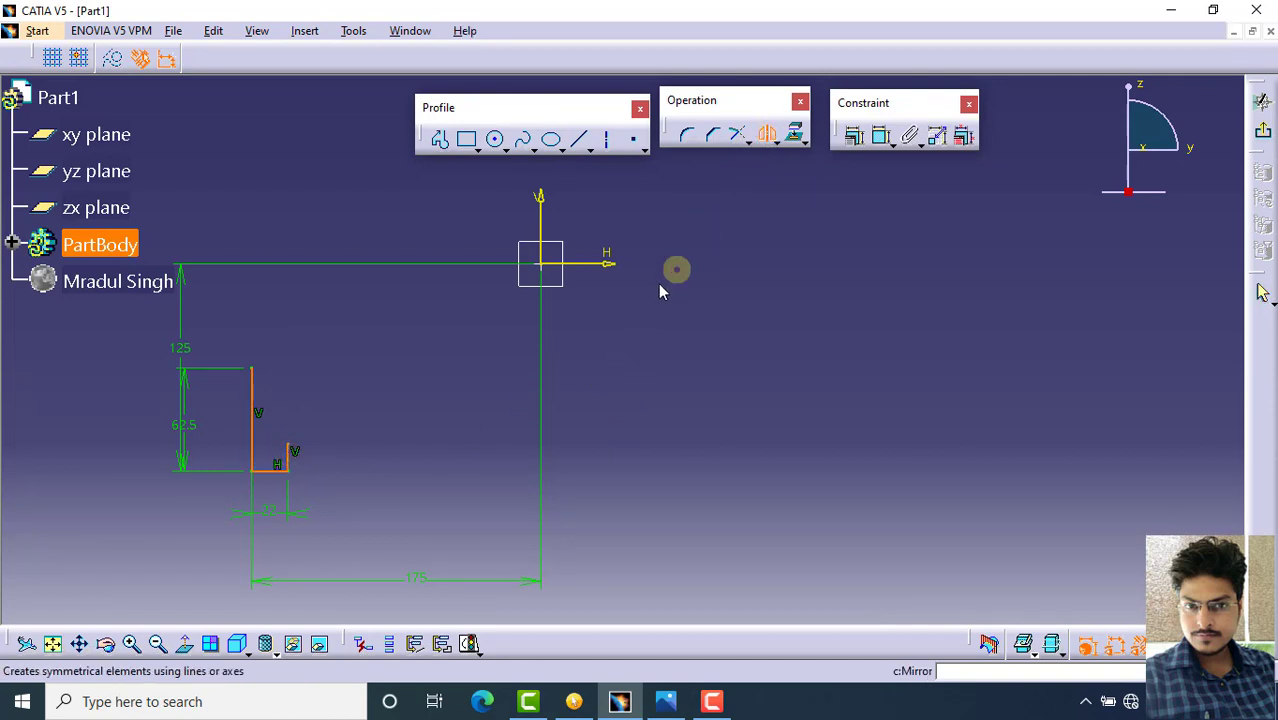
pyautogui.click(541, 206)
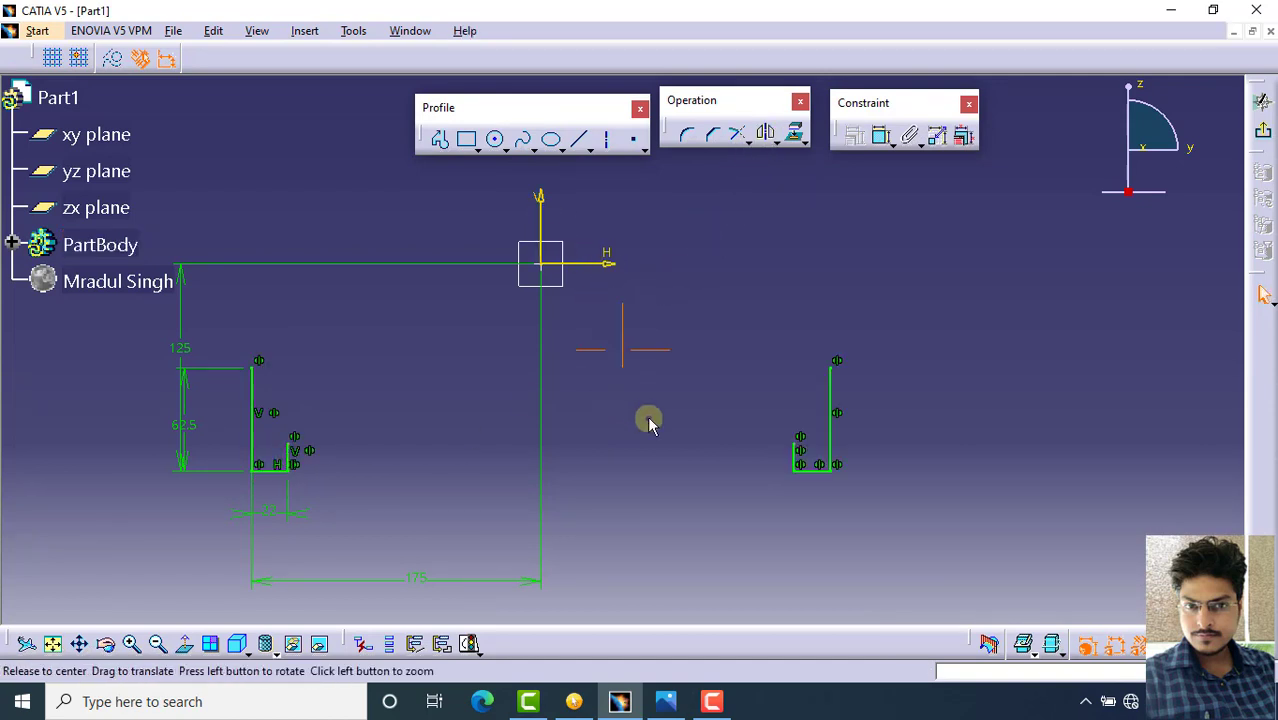
# Draw a downward-bulging three-point arc between the upper ends of the two short inner vertical lines, reaching down to the bottom lines' level
pyautogui.moveTo(648, 423); pyautogui.dragTo(603, 330, button='middle')
pyautogui.moveTo(620, 380)
pyautogui.mouseDown(button='middle')
pyautogui.moveTo(662, 432)
pyautogui.moveTo(706, 423)
pyautogui.mouseUp(button='middle')
pyautogui.moveTo(708, 317); pyautogui.dragTo(717, 351, button='middle')
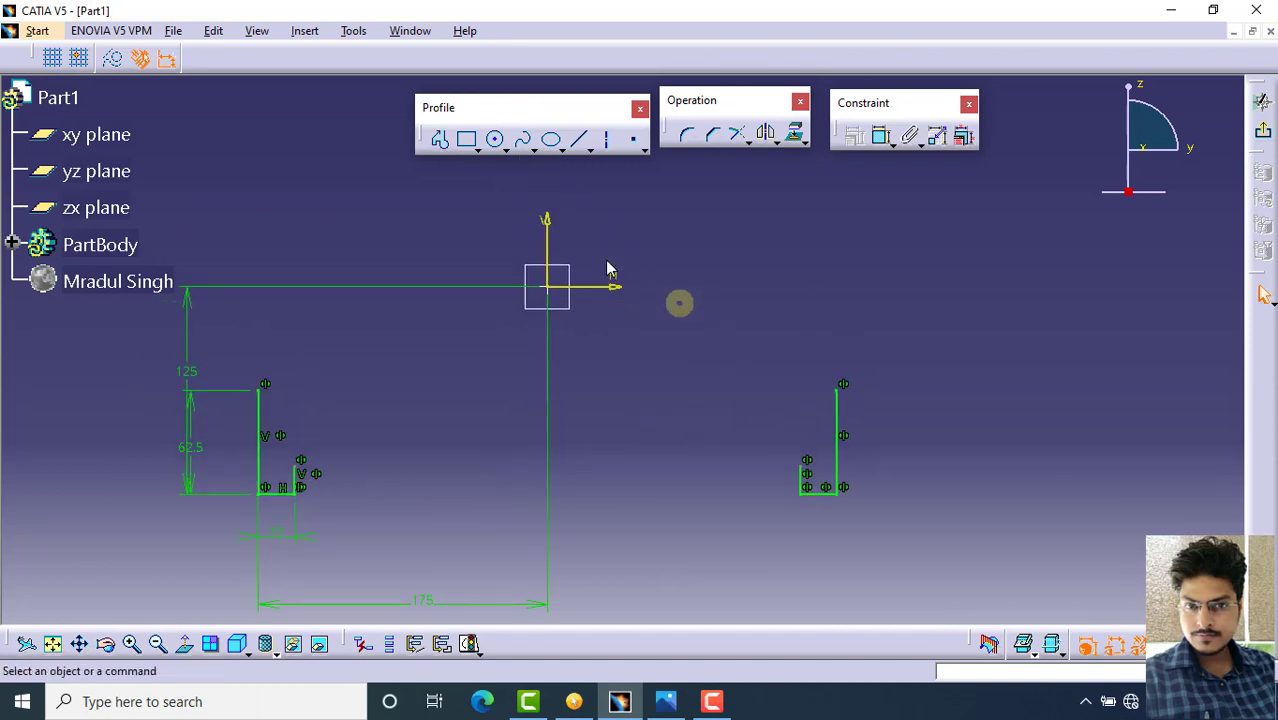
pyautogui.click(507, 148)
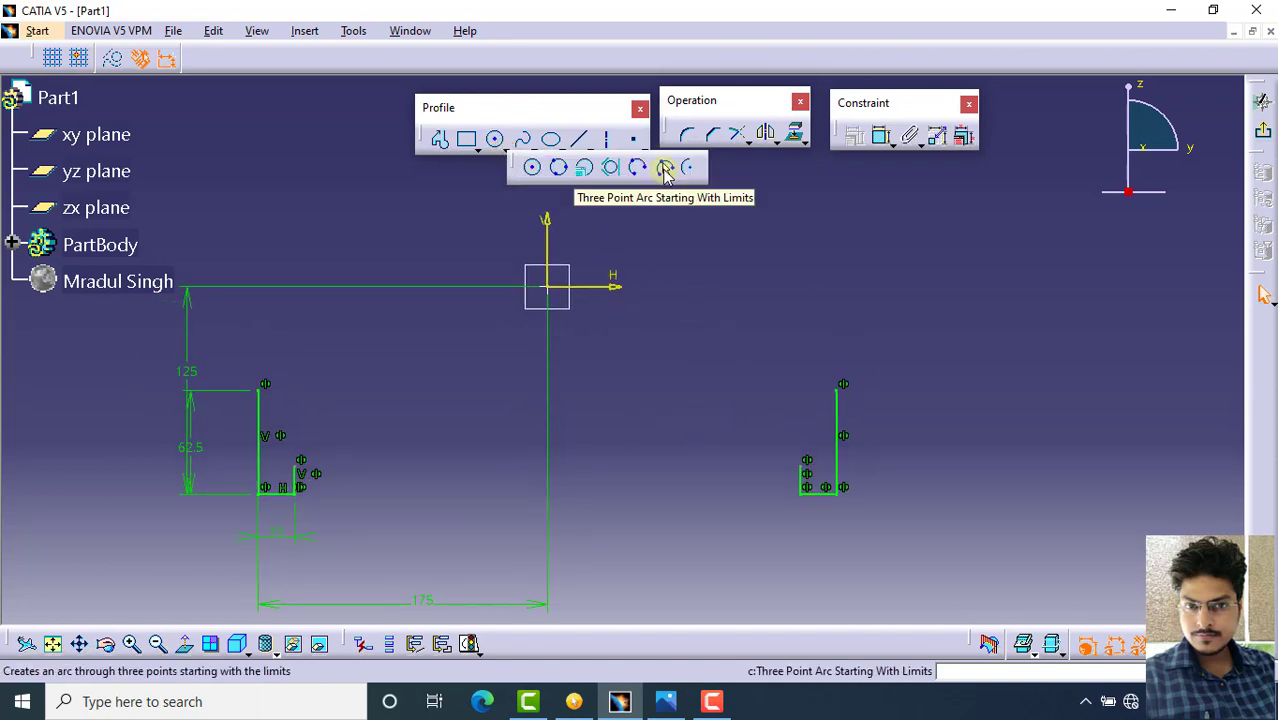
pyautogui.click(665, 168)
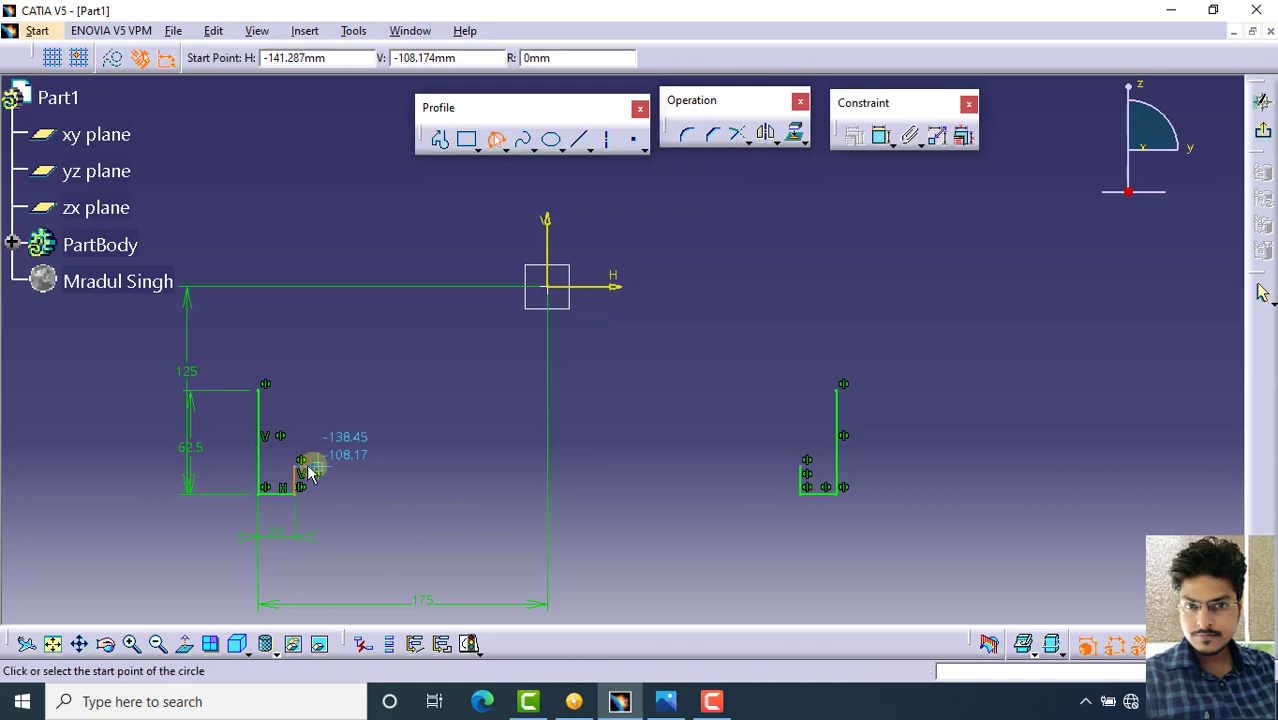
pyautogui.click(300, 466)
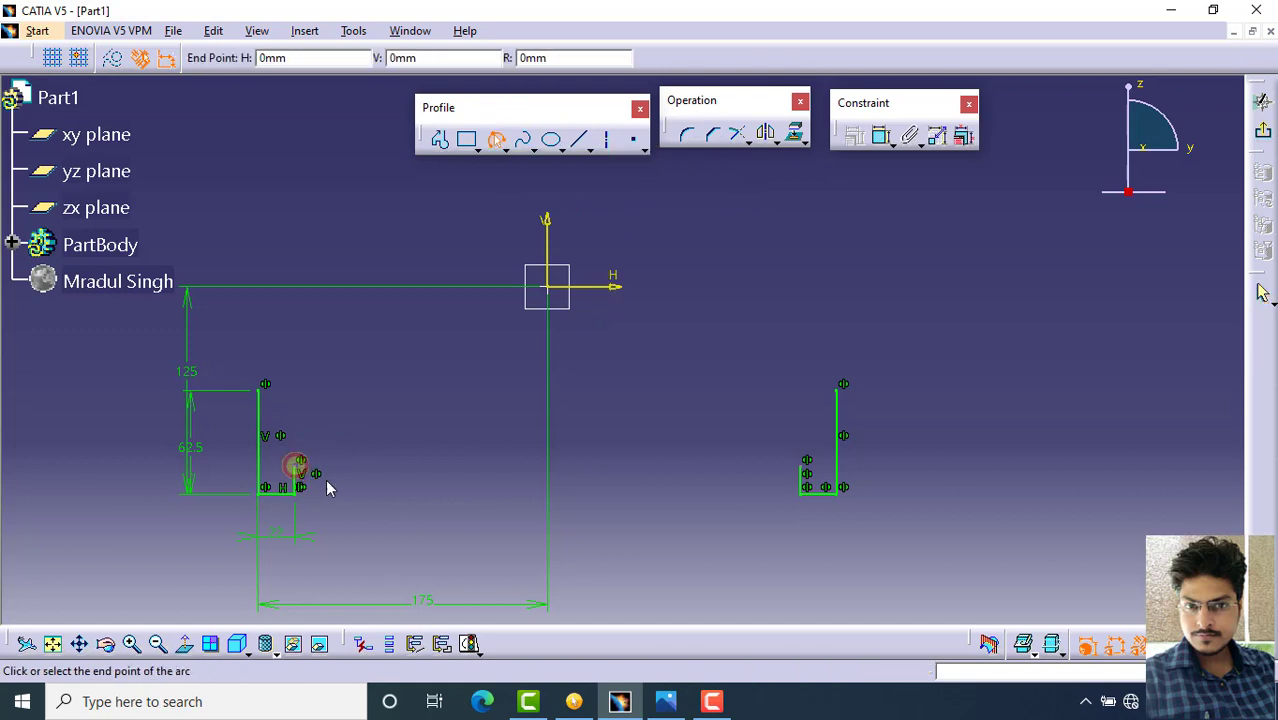
pyautogui.click(805, 463)
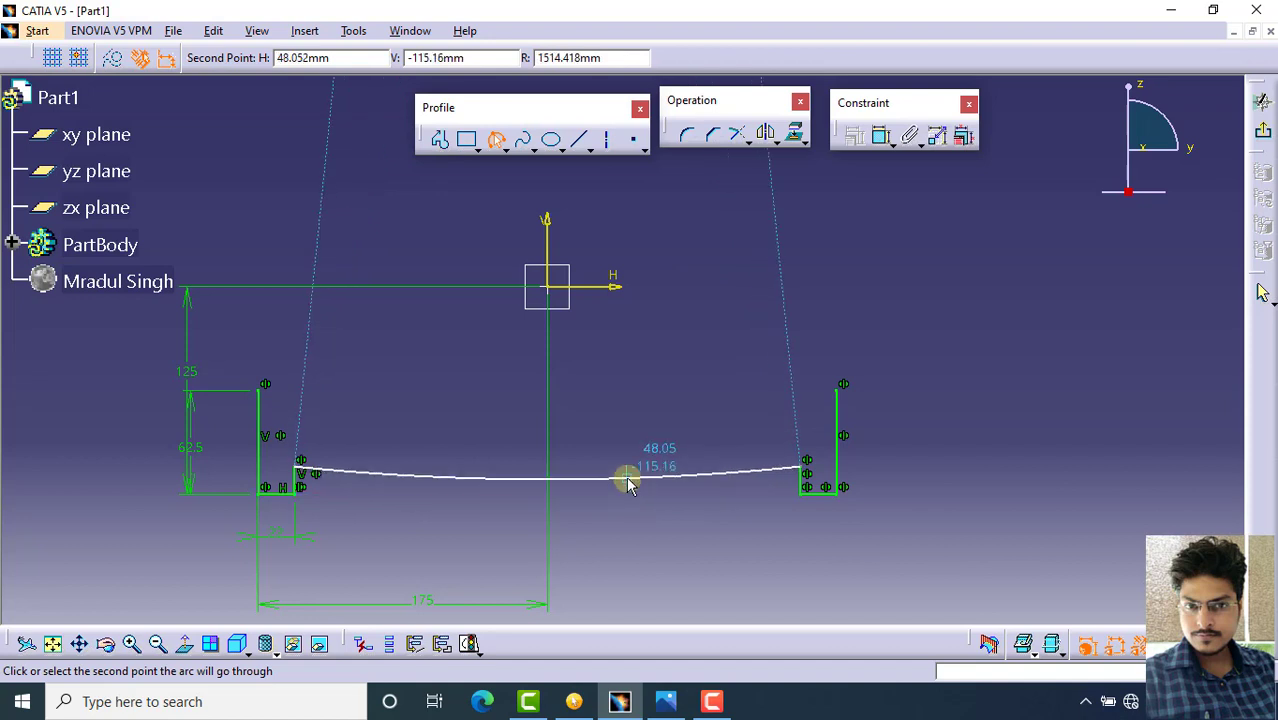
pyautogui.click(628, 494)
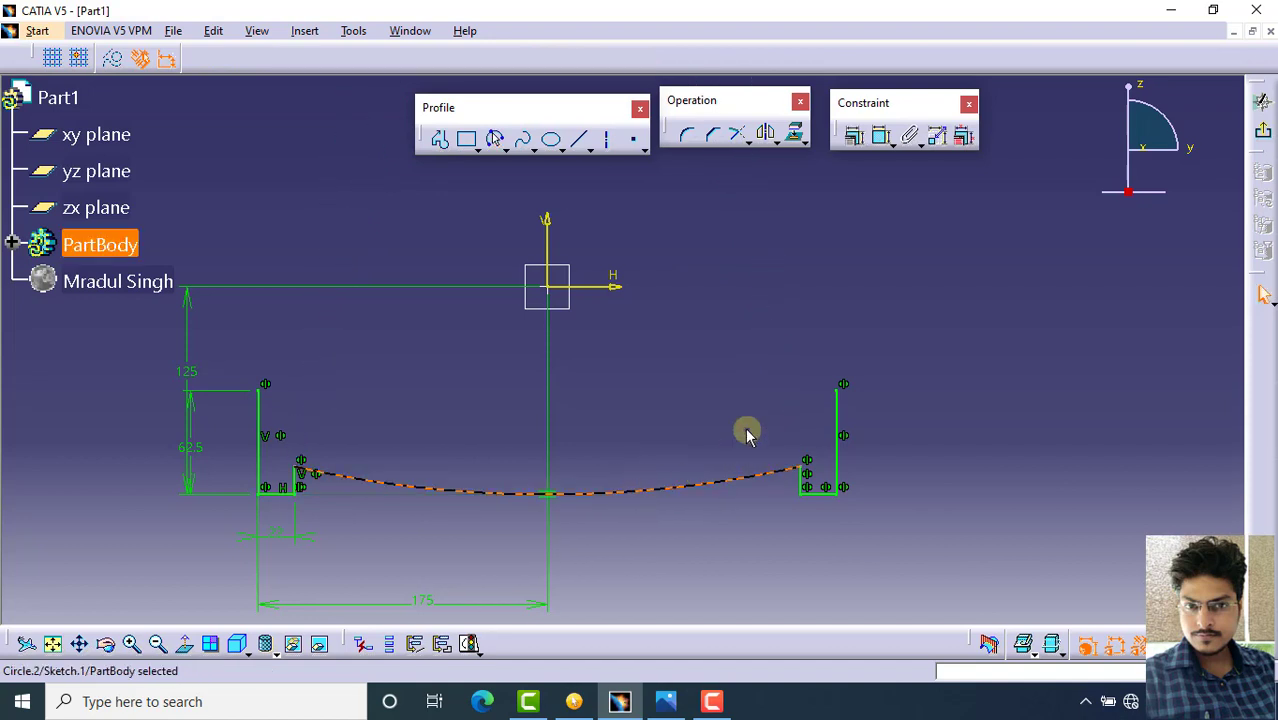
# Dimension the radius of the bottom arc and set it to 251 mm
pyautogui.click(880, 136)
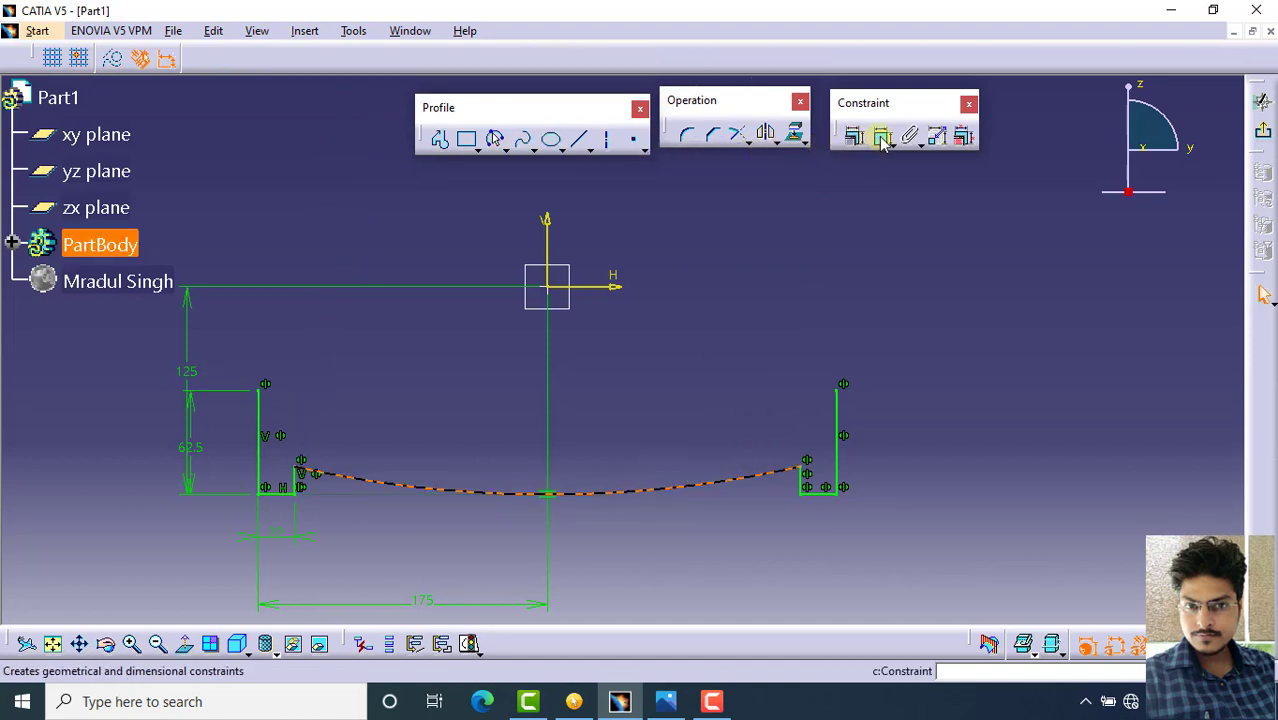
pyautogui.click(690, 486)
pyautogui.click(652, 392)
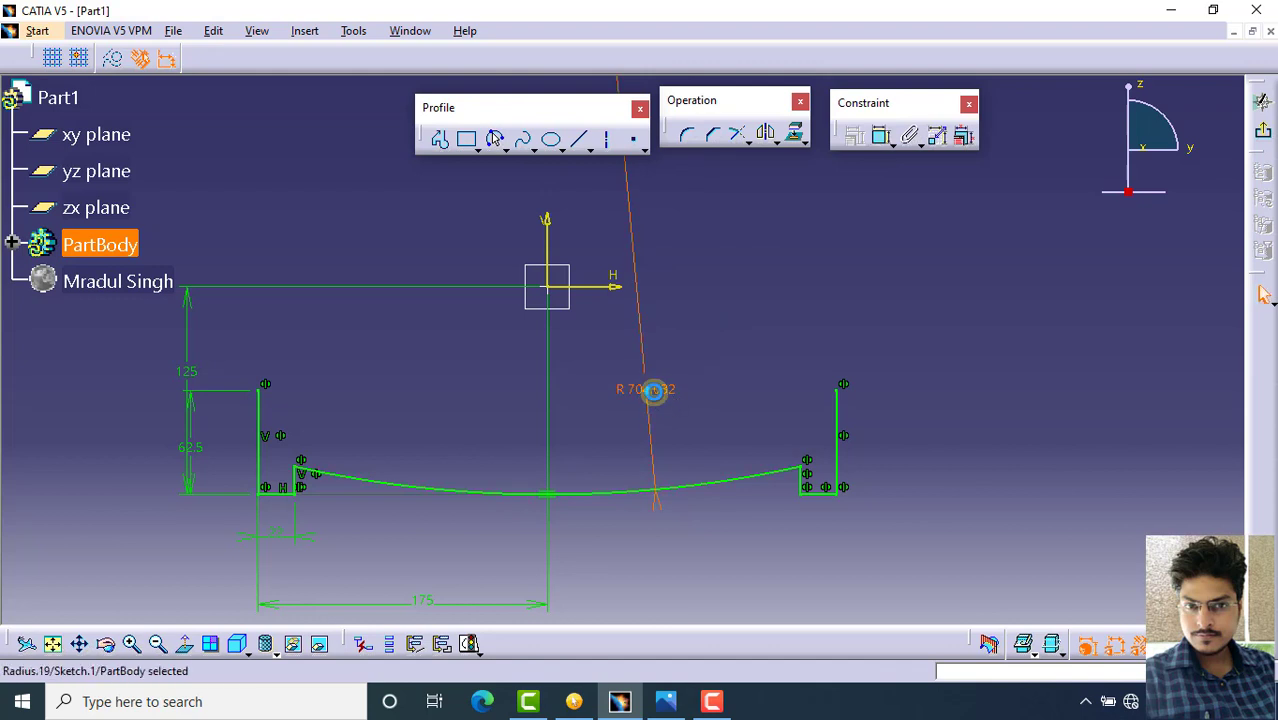
pyautogui.doubleClick(650, 390)
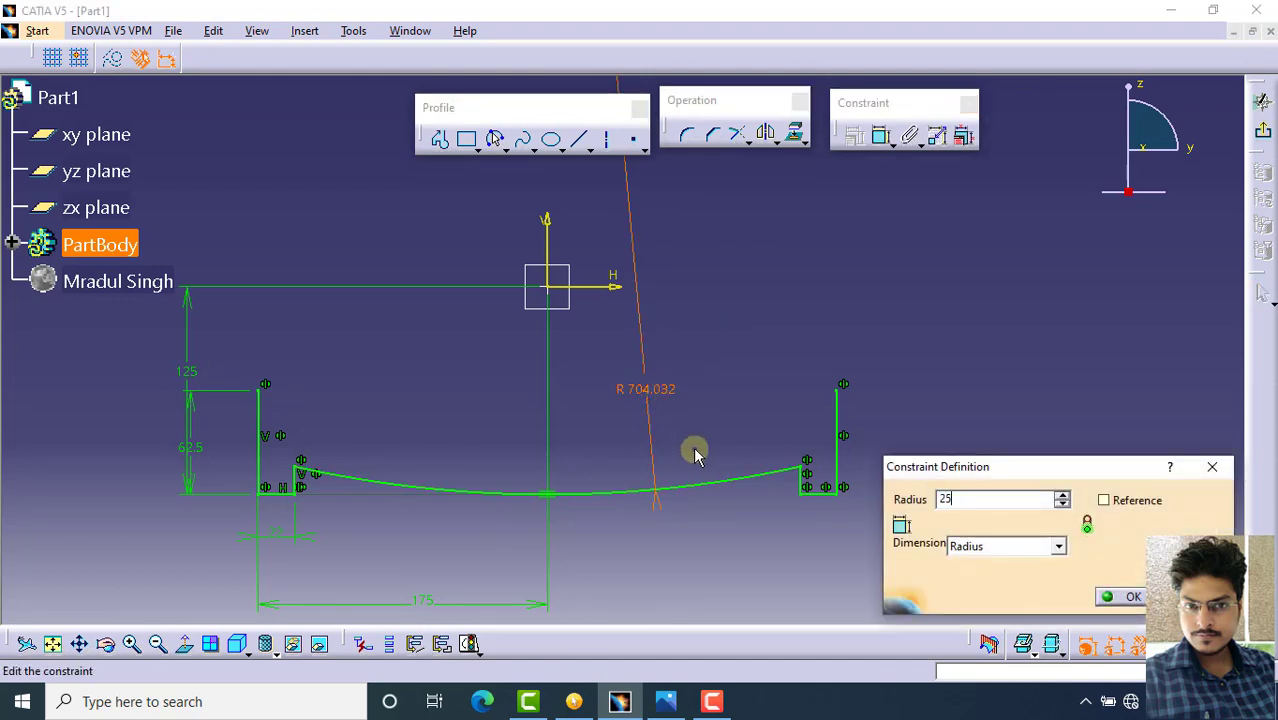
pyautogui.press('Return')
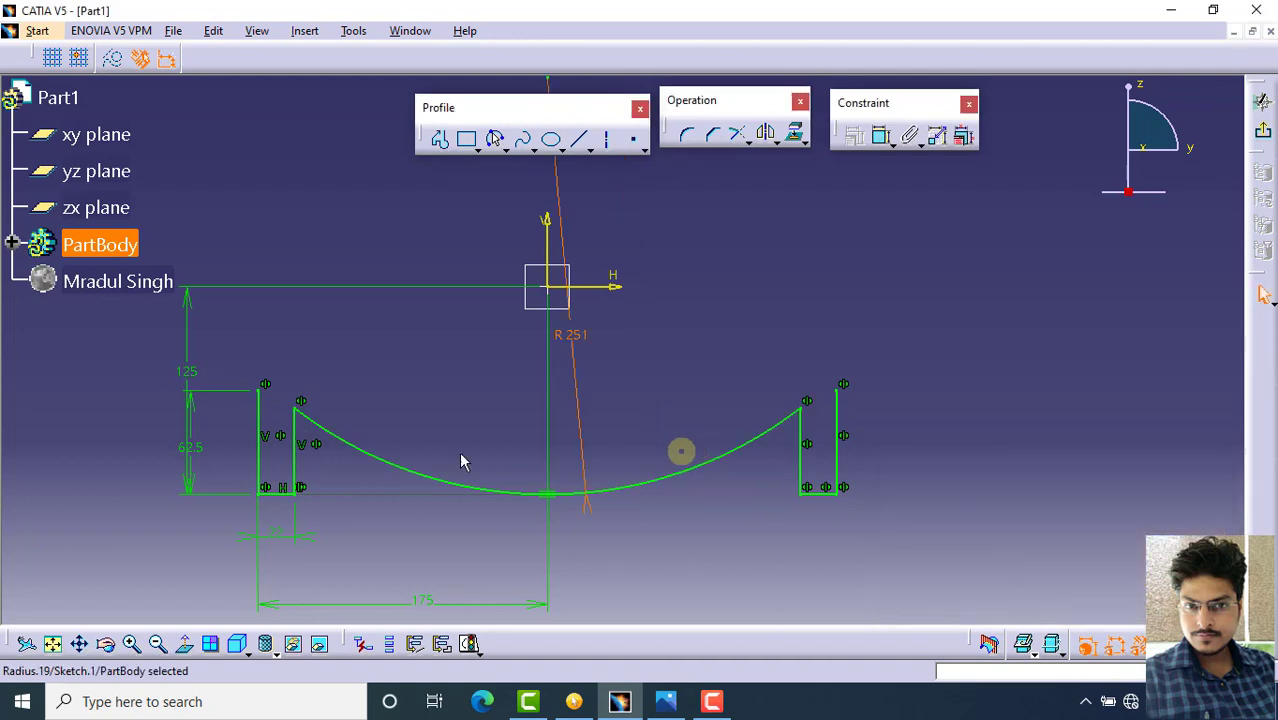
# Offset the bottom arc by 16 mm toward its inner, upper side
pyautogui.click(446, 387)
pyautogui.click(435, 489)
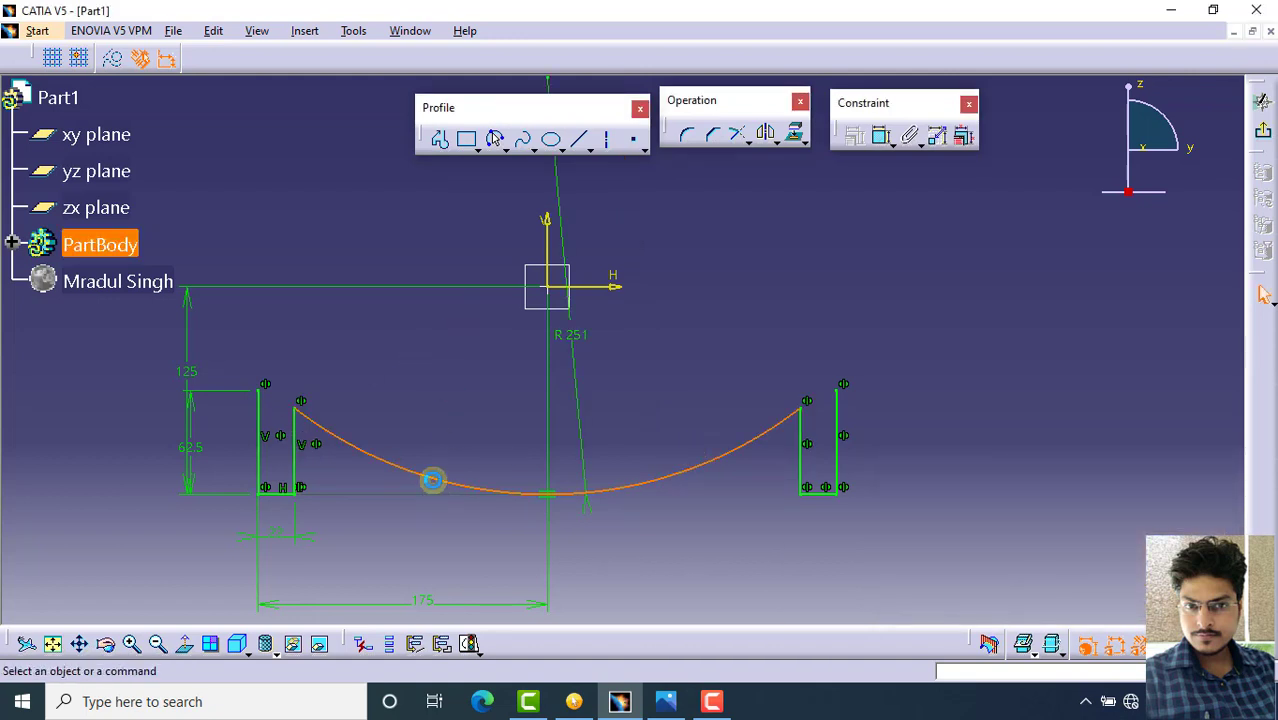
pyautogui.click(775, 141)
pyautogui.click(935, 157)
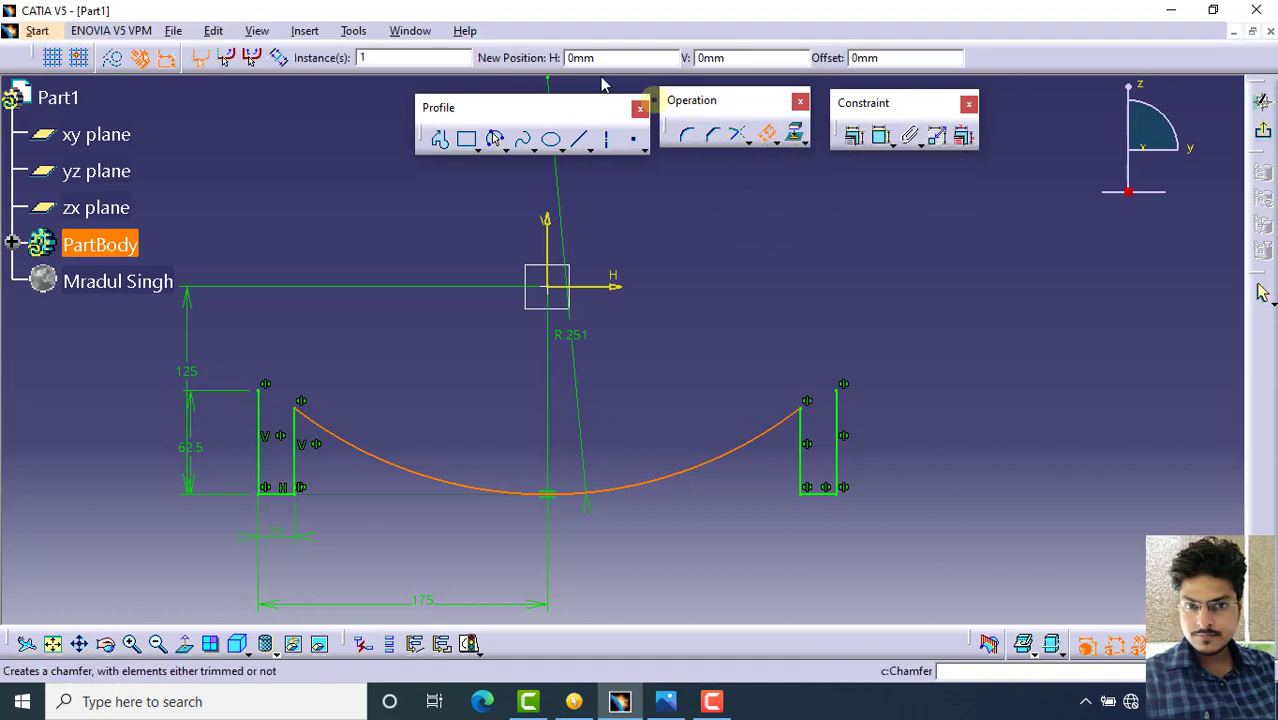
pyautogui.moveTo(914, 60); pyautogui.dragTo(806, 84)
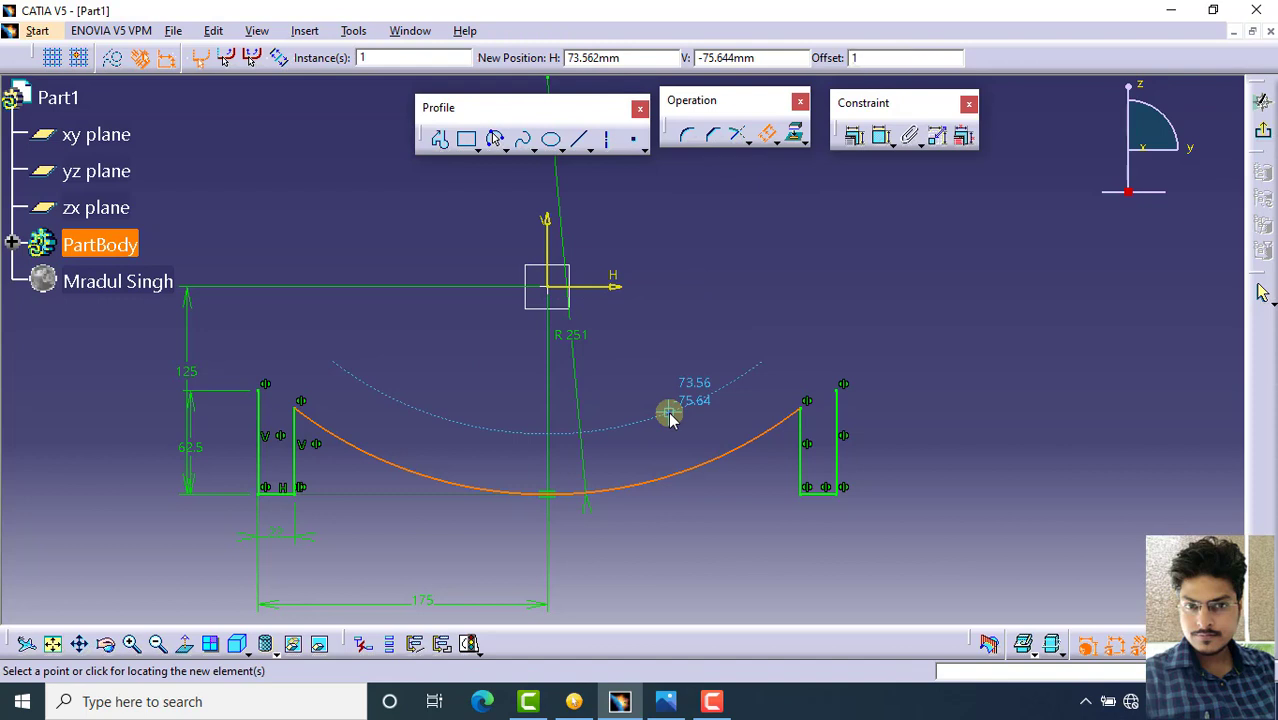
pyautogui.press('Return')
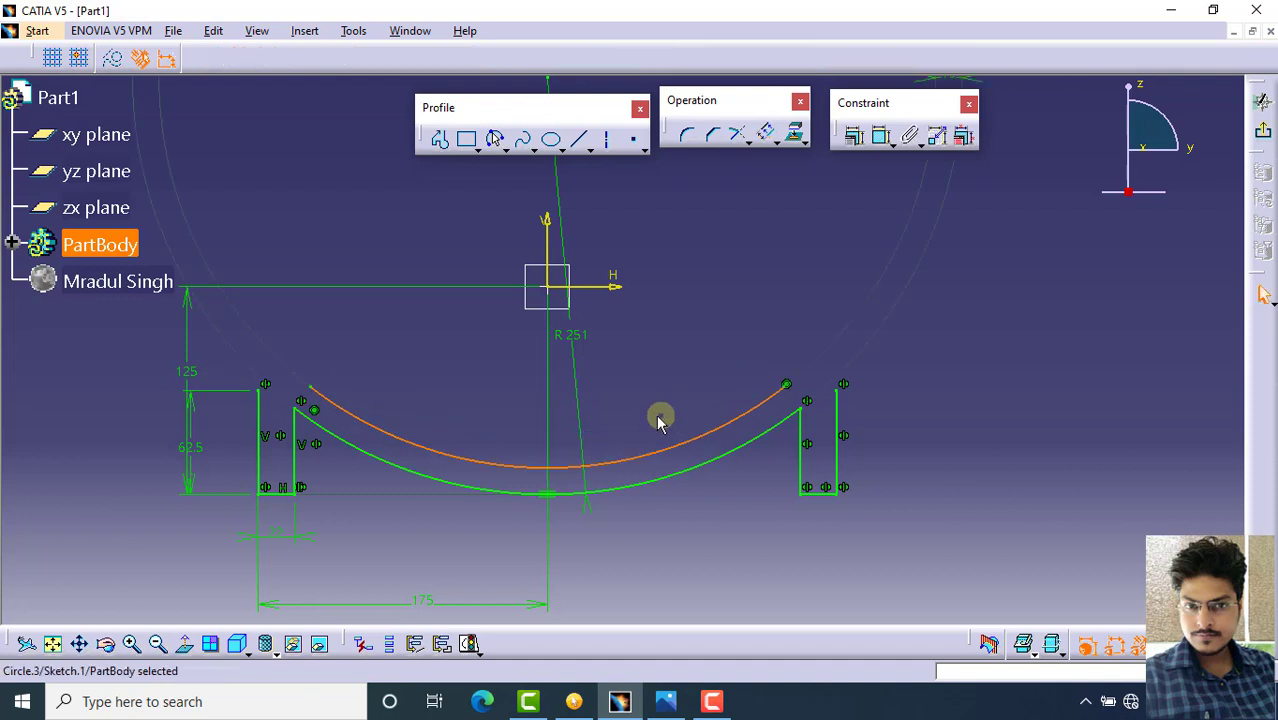
# Draw a horizontal line joining the upper ends of the two outer vertical lines
pyautogui.click(579, 139)
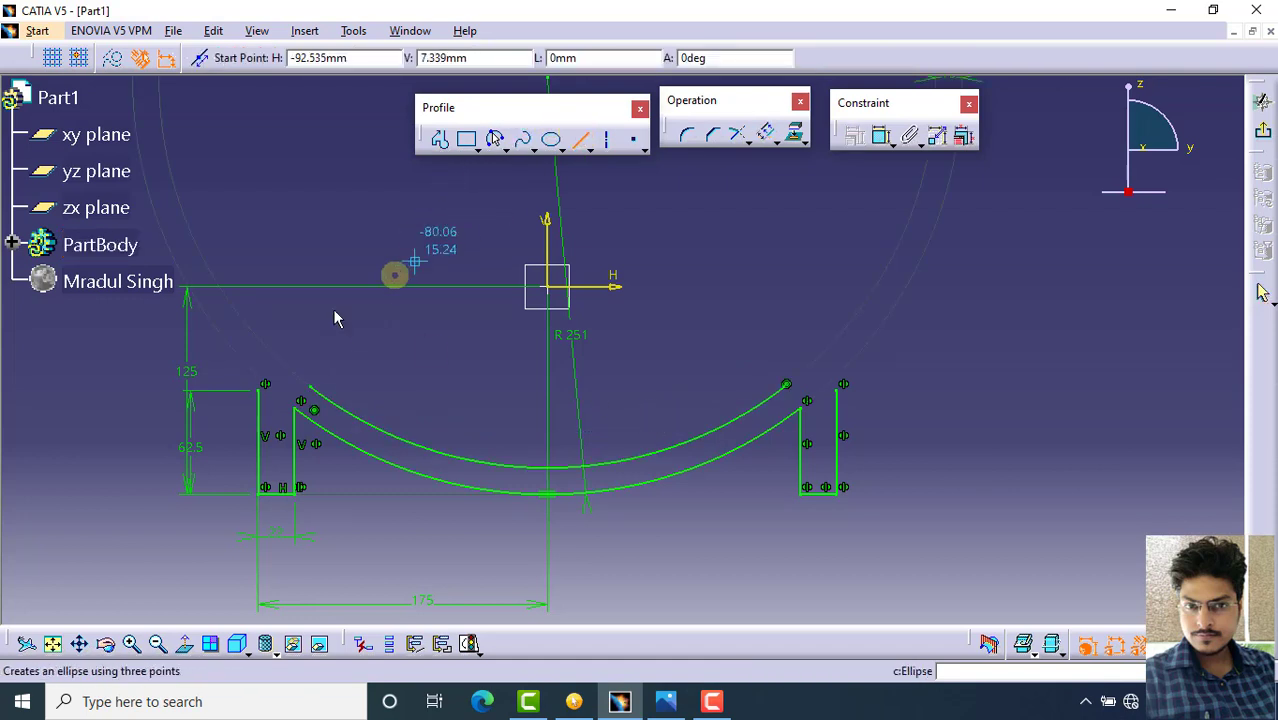
pyautogui.click(258, 393)
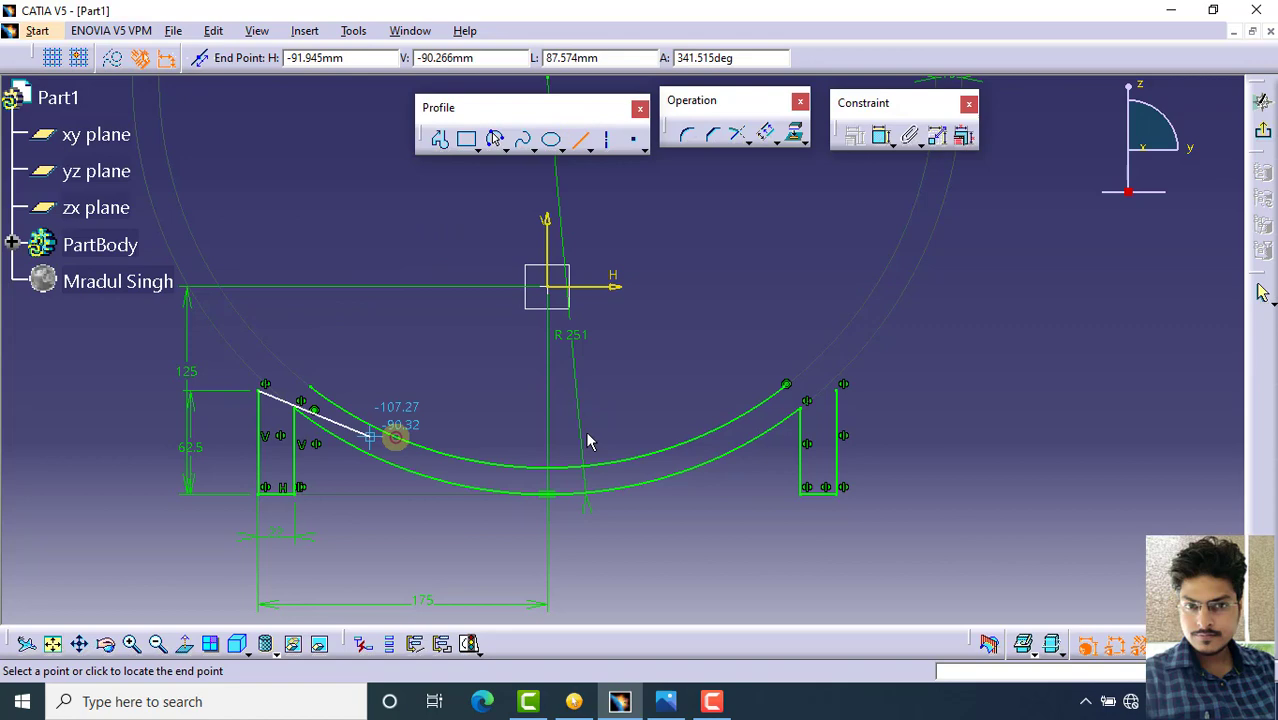
pyautogui.click(846, 394)
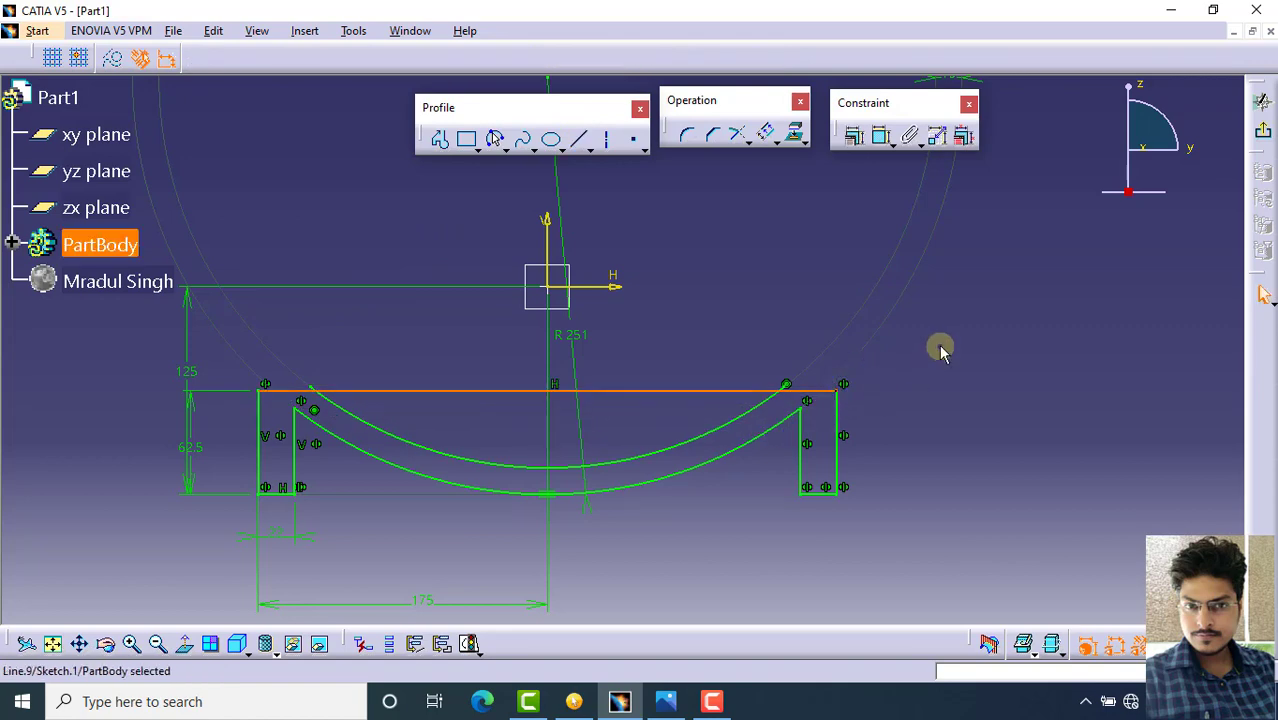
# Quick Trim the inner arc's ends above the top line and the line's middle portion between the arc intersections, and exit the sketch
pyautogui.moveTo(271, 391)
pyautogui.mouseDown(button='middle')
pyautogui.moveTo(371, 382)
pyautogui.moveTo(371, 290)
pyautogui.moveTo(371, 323)
pyautogui.moveTo(893, 281)
pyautogui.mouseUp(button='middle')
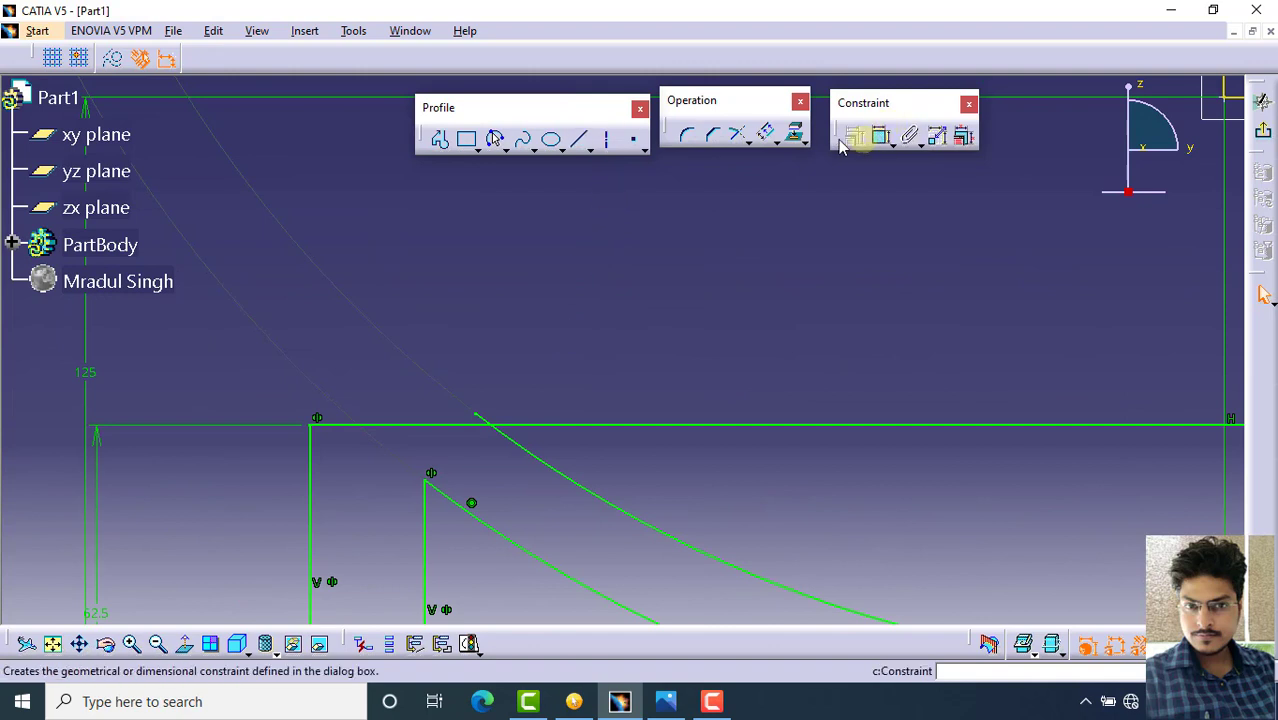
pyautogui.click(750, 144)
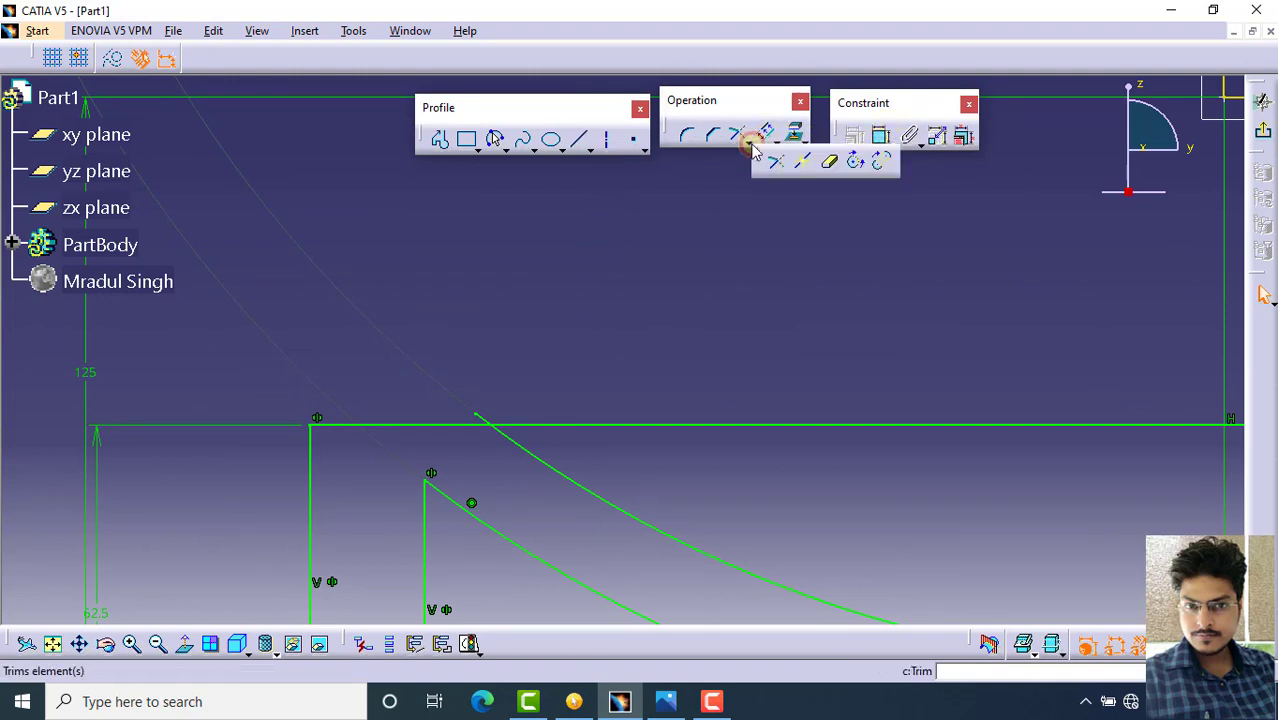
pyautogui.click(820, 161)
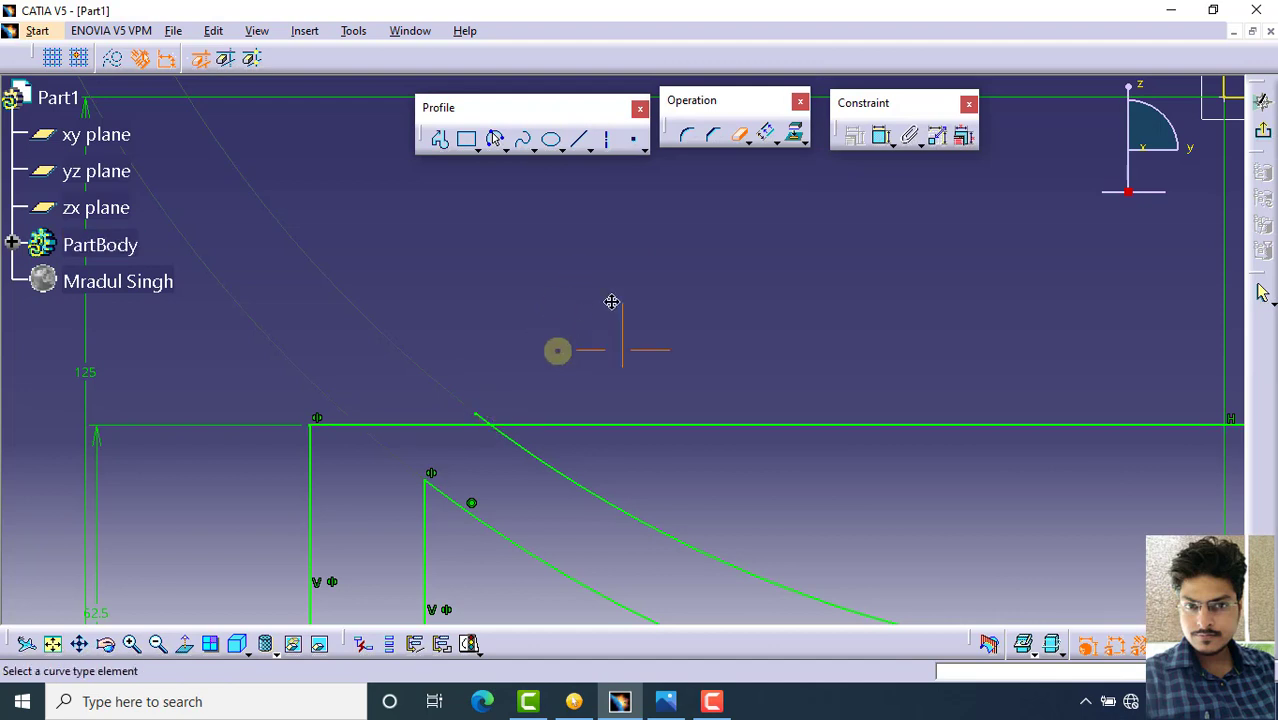
pyautogui.moveTo(610, 302)
pyautogui.mouseDown(button='middle')
pyautogui.moveTo(622, 316)
pyautogui.moveTo(608, 297)
pyautogui.moveTo(632, 200)
pyautogui.mouseUp(button='middle')
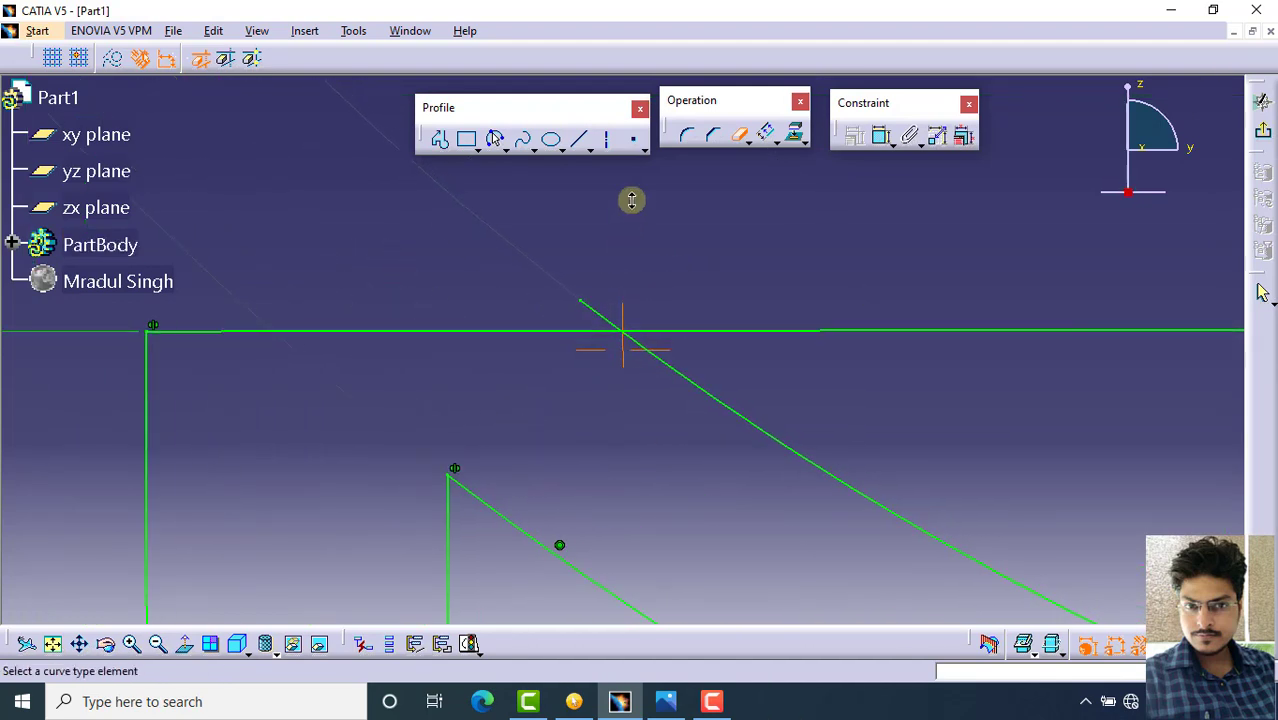
pyautogui.moveTo(605, 322)
pyautogui.mouseDown(button='middle')
pyautogui.moveTo(517, 357)
pyautogui.moveTo(548, 553)
pyautogui.moveTo(645, 417)
pyautogui.moveTo(1098, 405)
pyautogui.moveTo(967, 414)
pyautogui.moveTo(1033, 298)
pyautogui.moveTo(1040, 228)
pyautogui.mouseUp(button='middle')
pyautogui.moveTo(1010, 369); pyautogui.dragTo(440, 291, button='middle')
pyautogui.moveTo(1033, 417); pyautogui.dragTo(405, 320, button='middle')
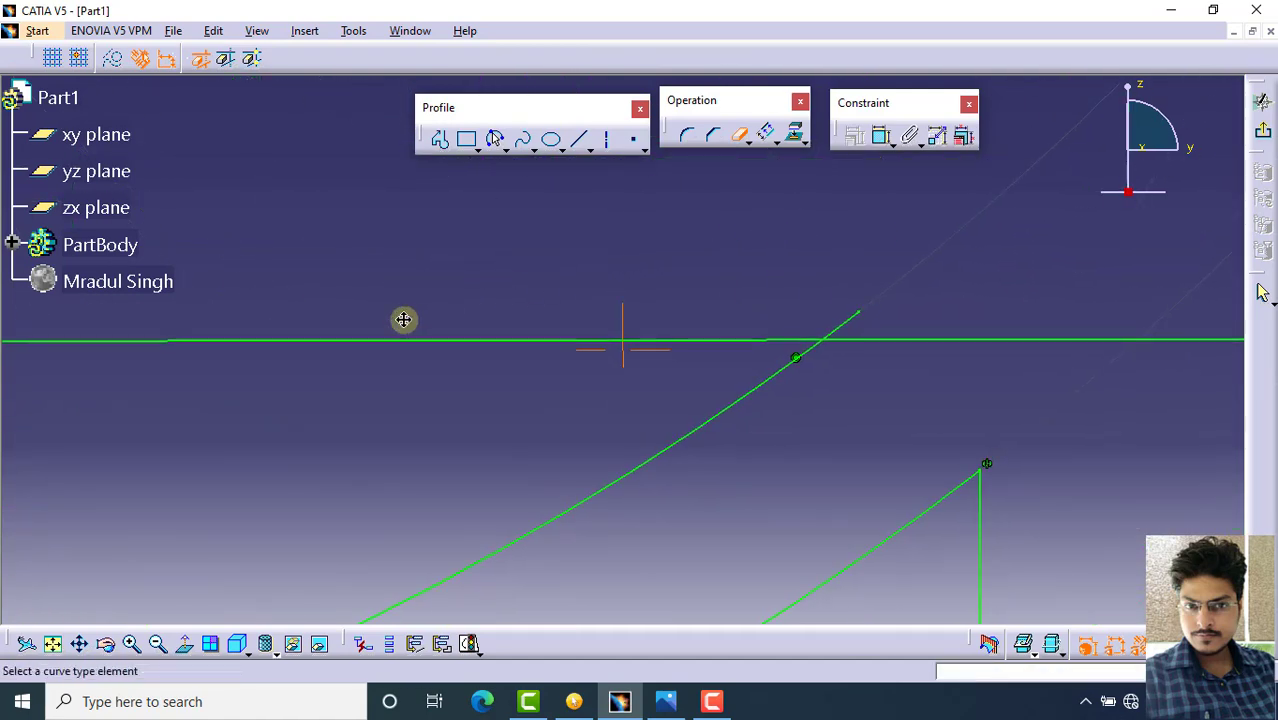
pyautogui.moveTo(830, 262); pyautogui.dragTo(830, 494, button='middle')
pyautogui.moveTo(642, 348)
pyautogui.mouseDown(button='middle')
pyautogui.moveTo(690, 388)
pyautogui.moveTo(650, 390)
pyautogui.mouseUp(button='middle')
pyautogui.click(650, 390)
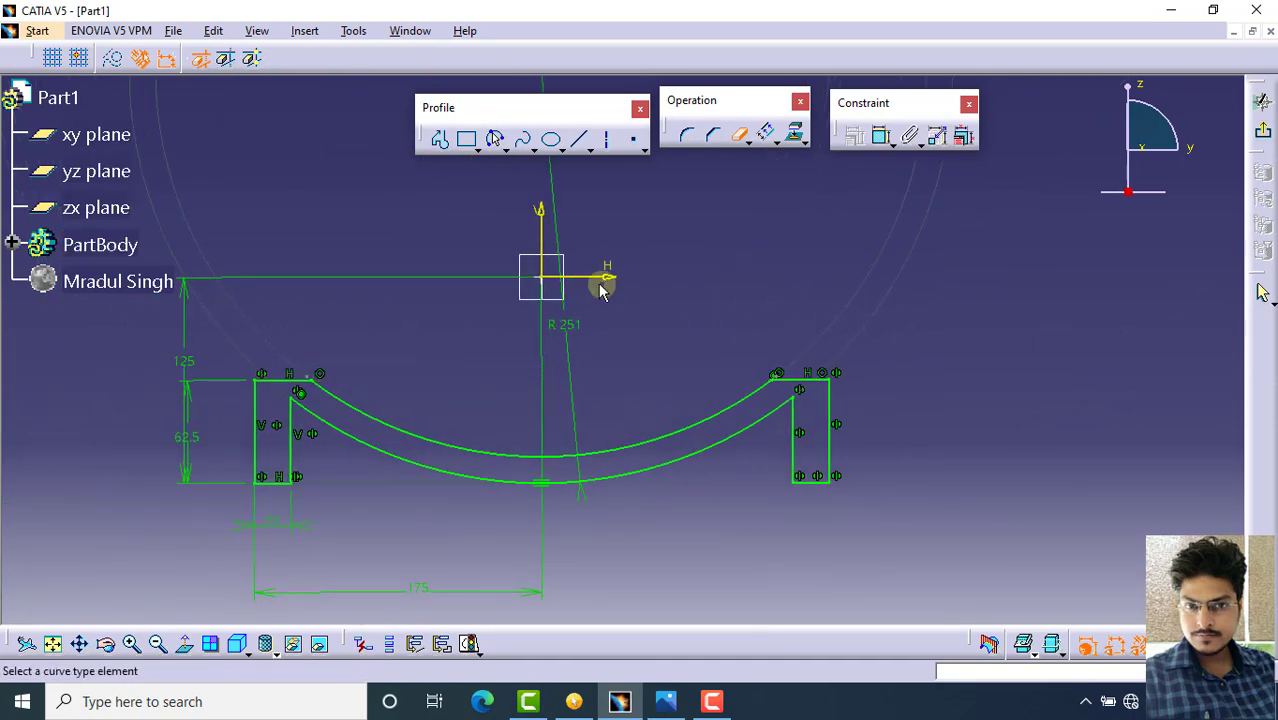
pyautogui.moveTo(599, 277); pyautogui.dragTo(720, 300, button='middle')
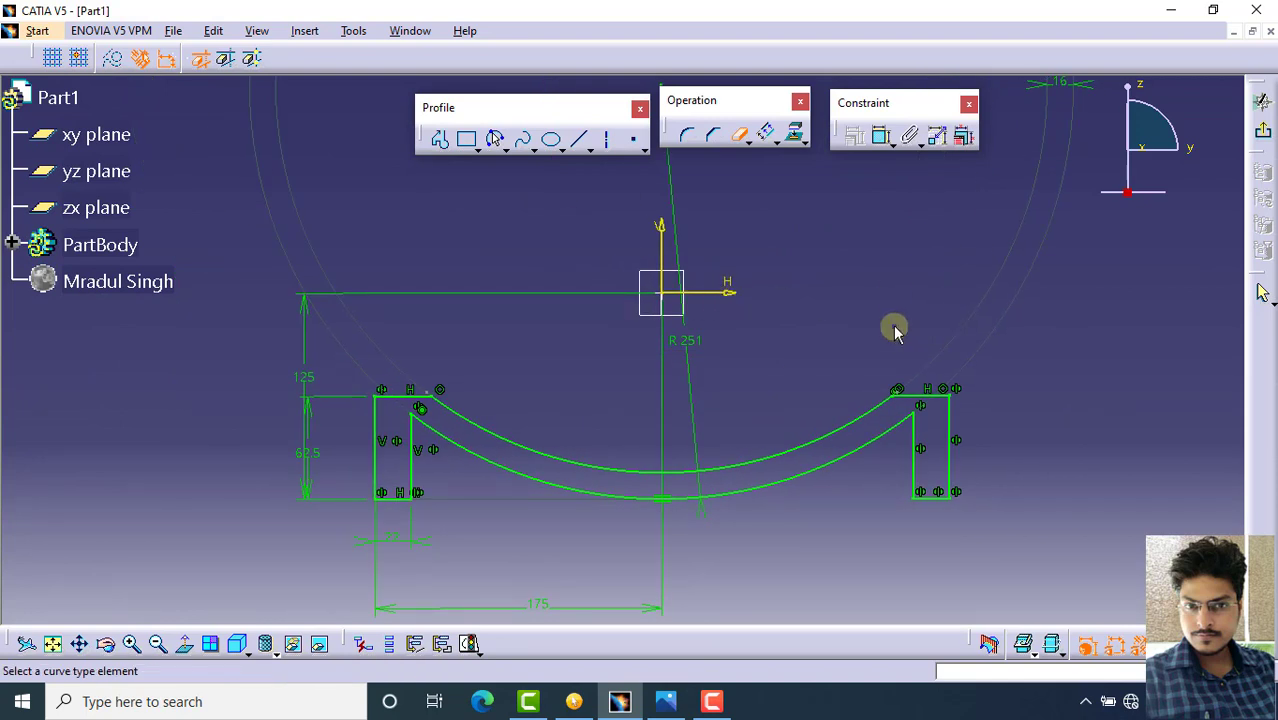
pyautogui.click(1261, 129)
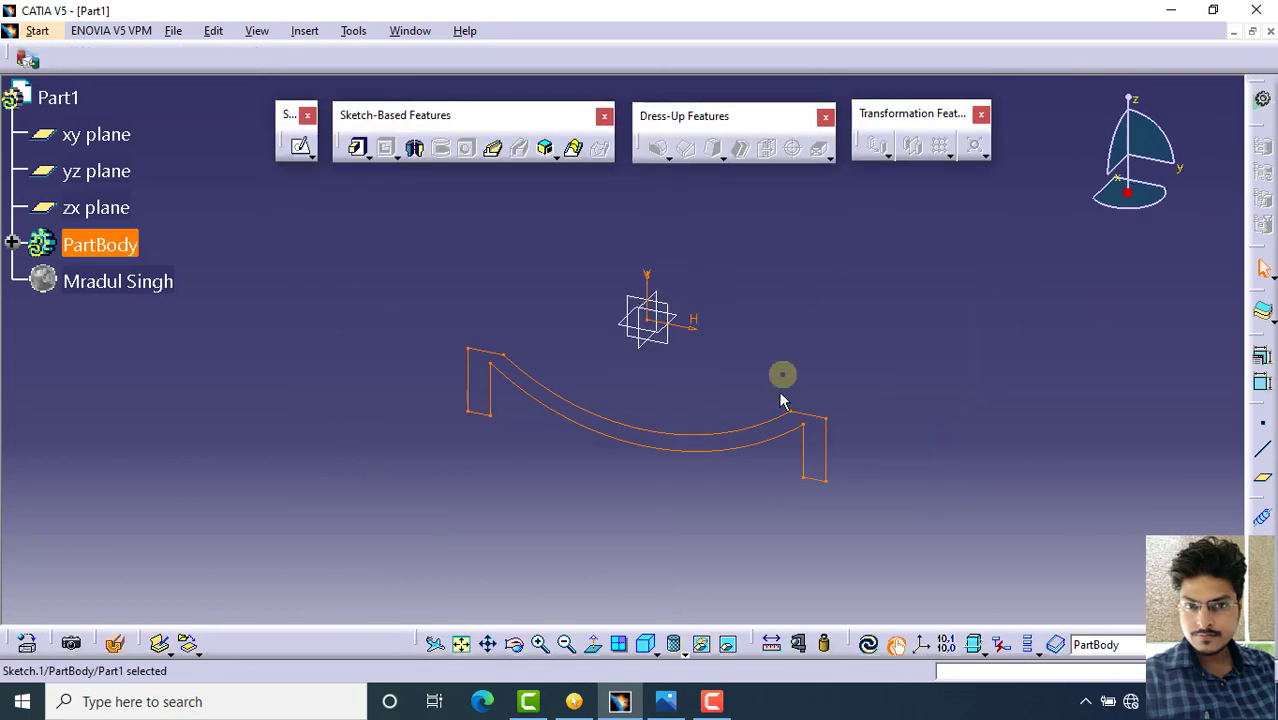
# Reopen the profile sketch, draw a horizontal axis about 271 mm long from the origin along H, and exit the sketch
pyautogui.doubleClick(755, 440)
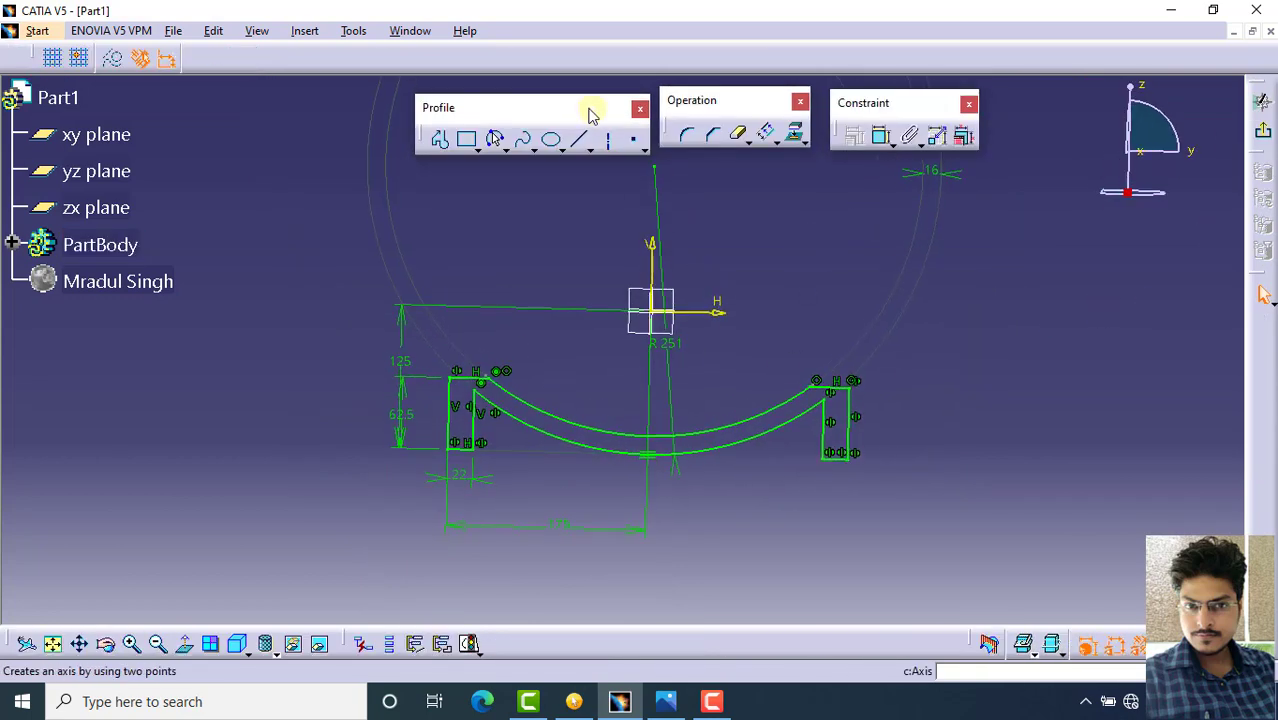
pyautogui.click(608, 140)
pyautogui.click(655, 313)
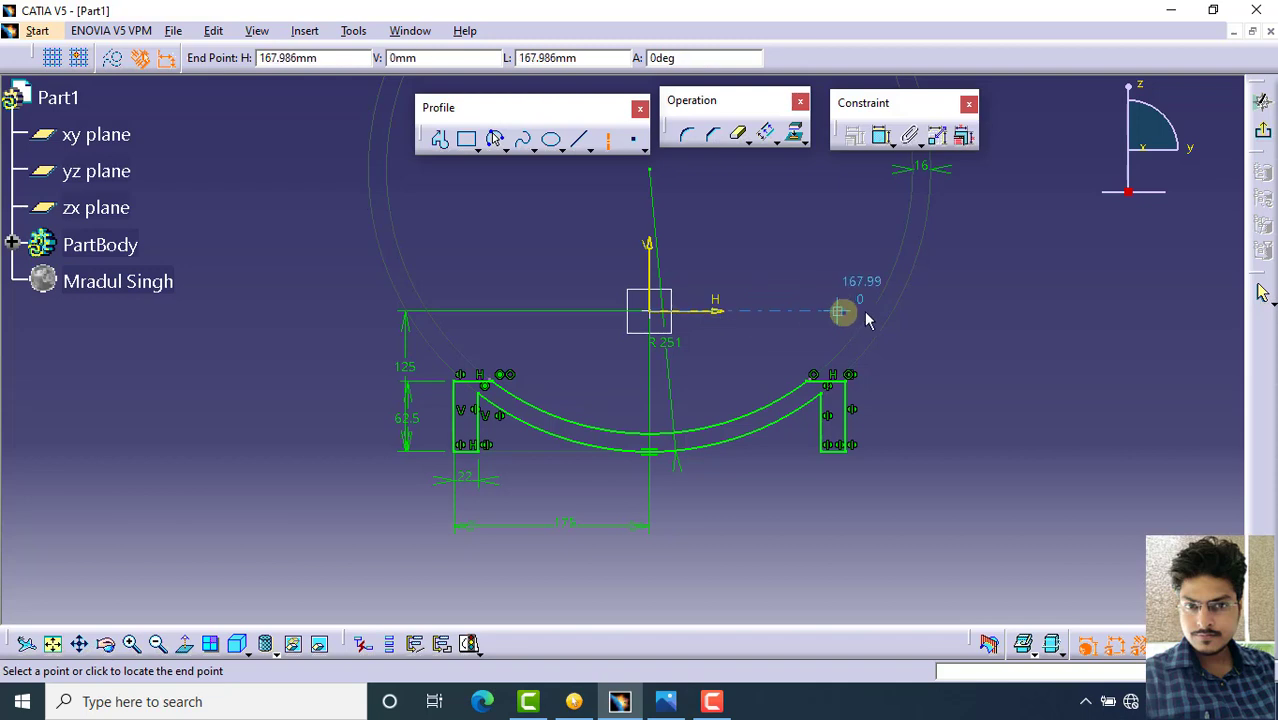
pyautogui.click(953, 316)
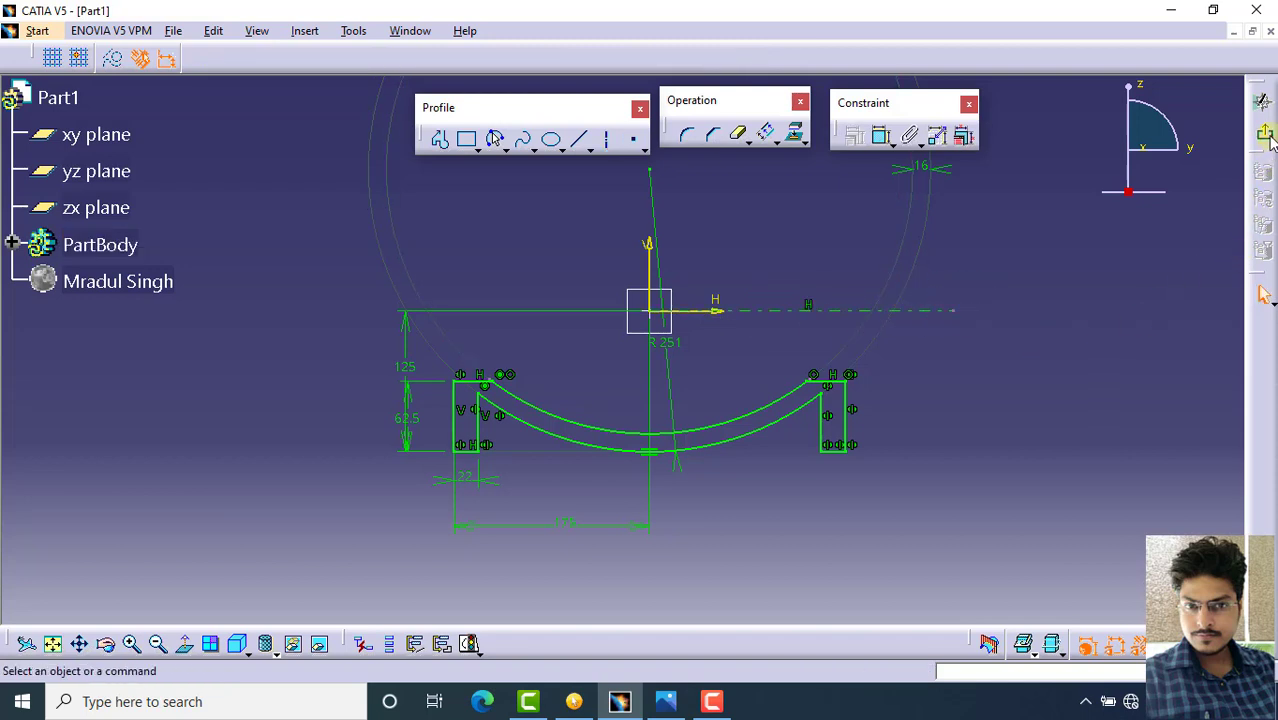
pyautogui.click(1265, 135)
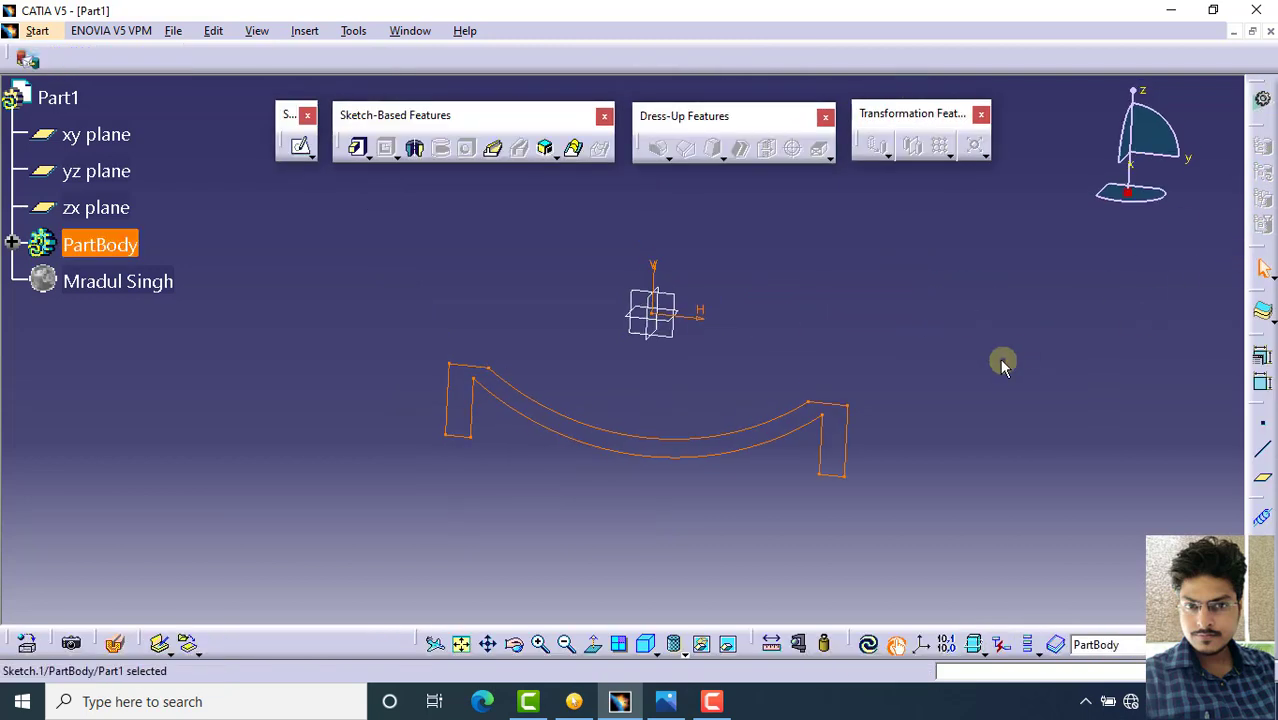
# Revolve the profile sketch 360 degrees about its sketch axis with the Shaft command
pyautogui.click(415, 148)
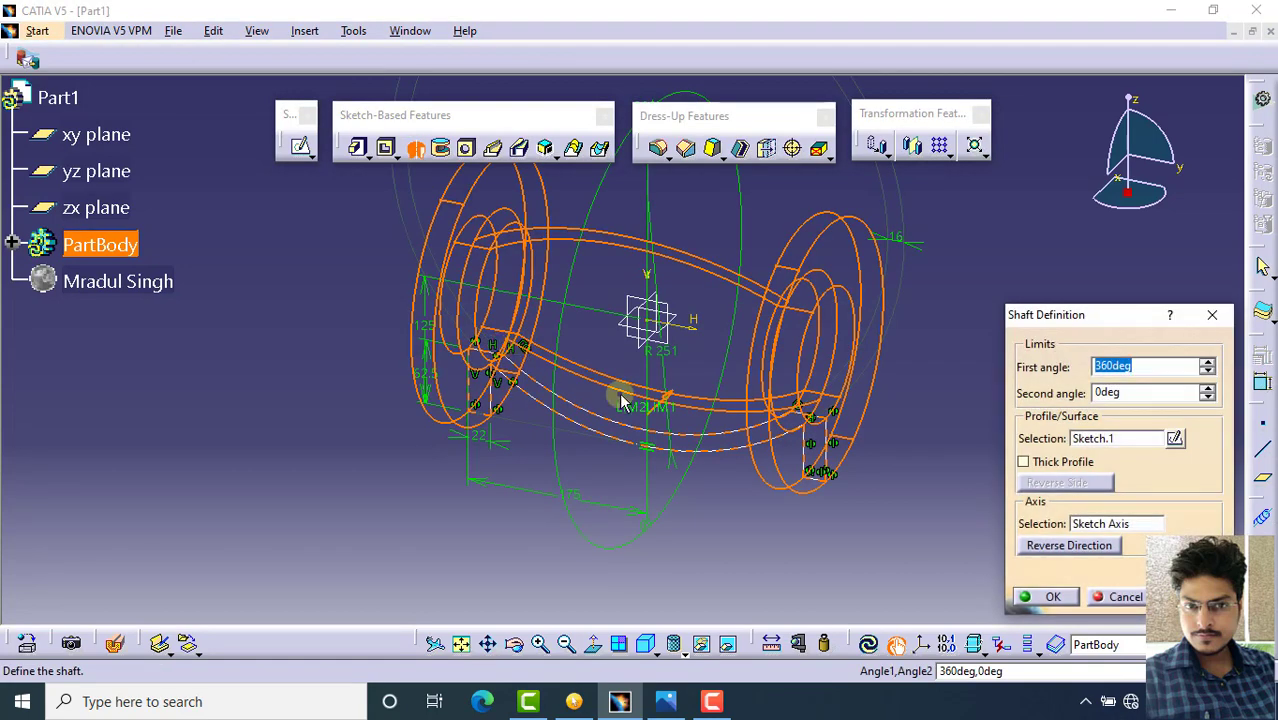
pyautogui.moveTo(621, 401)
pyautogui.mouseDown(button='middle')
pyautogui.moveTo(656, 400)
pyautogui.moveTo(556, 417)
pyautogui.moveTo(655, 392)
pyautogui.mouseUp(button='middle')
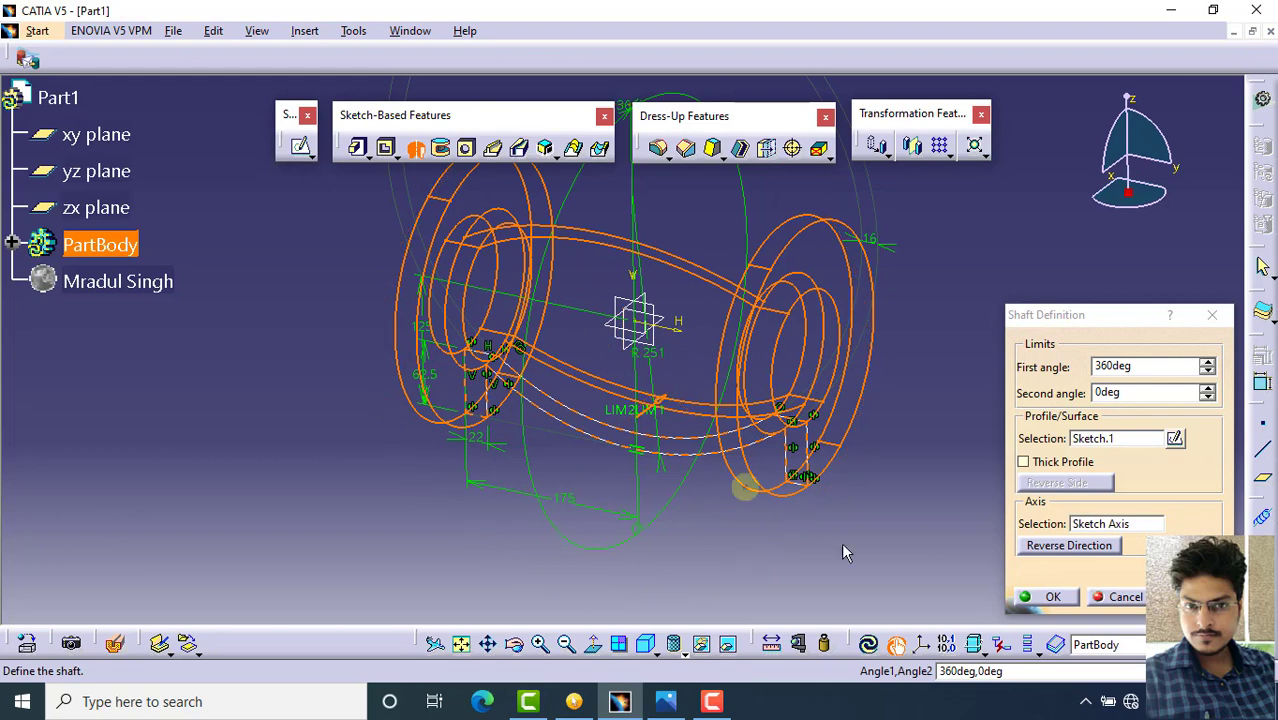
pyautogui.click(1073, 598)
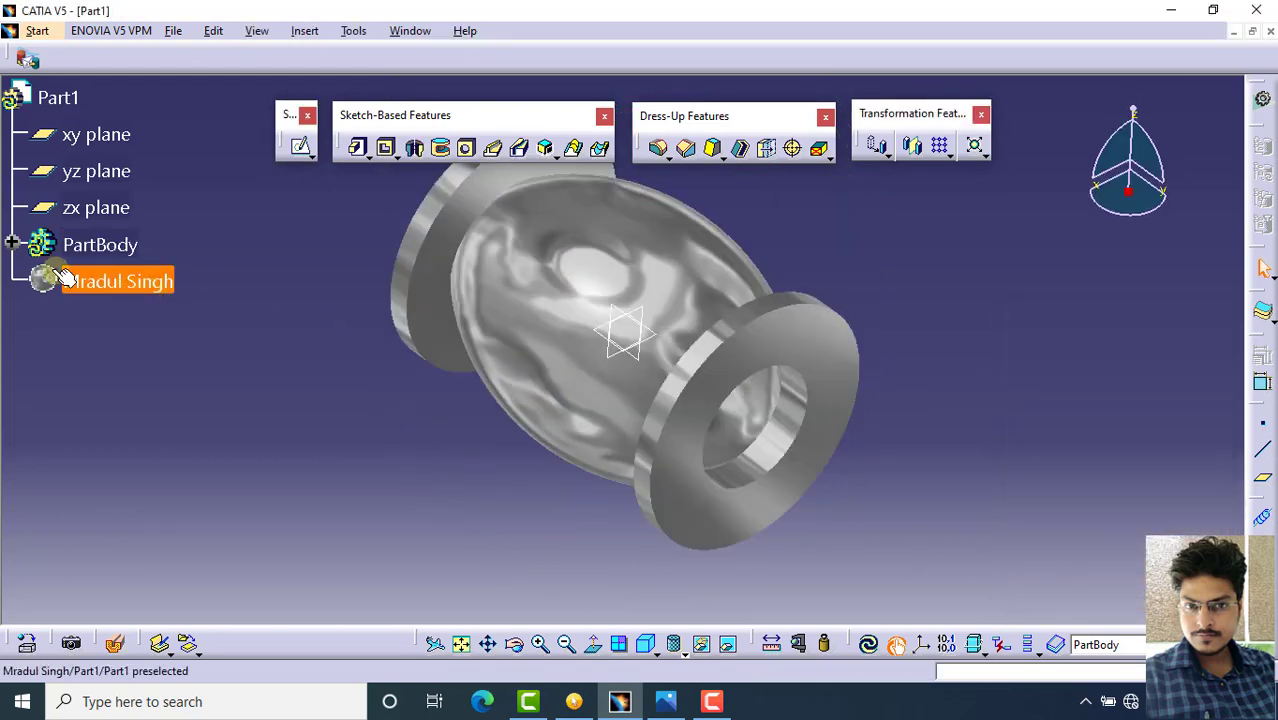
# Copy Sketch.1 from under the shaft feature and paste it into PartBody
pyautogui.click(15, 243)
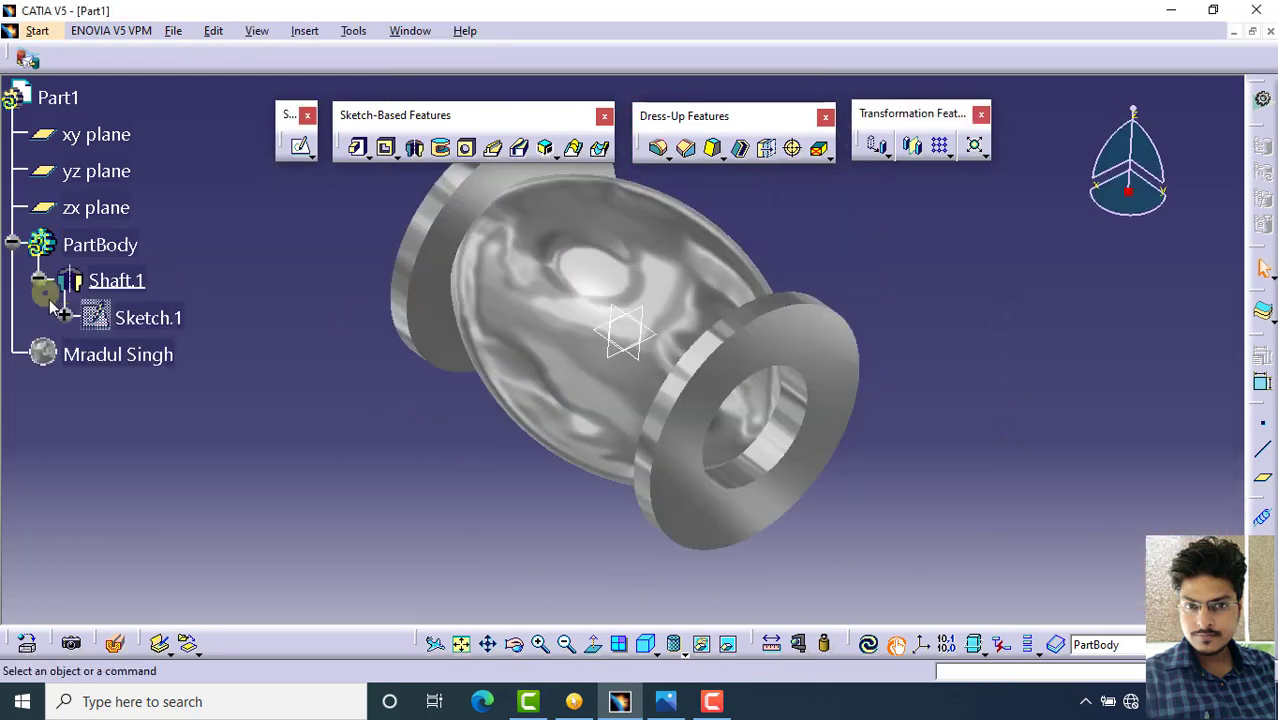
pyautogui.click(63, 315)
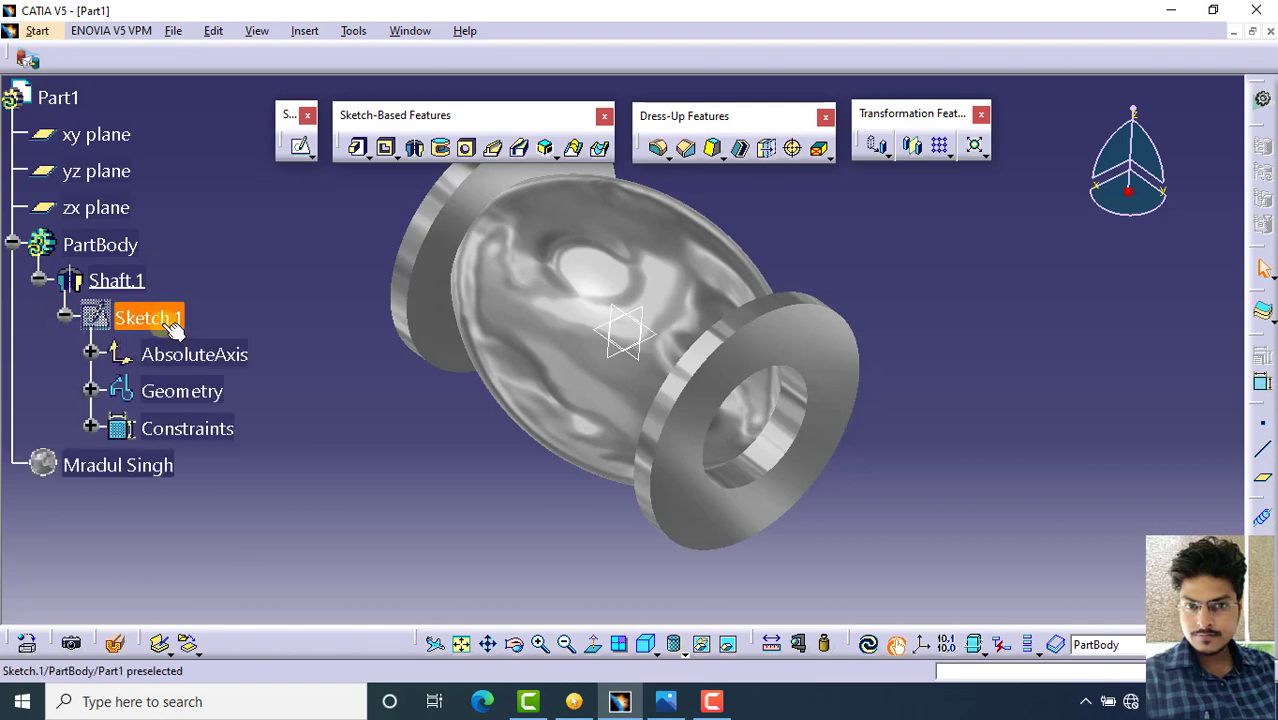
pyautogui.click(63, 315)
pyautogui.rightClick(139, 319)
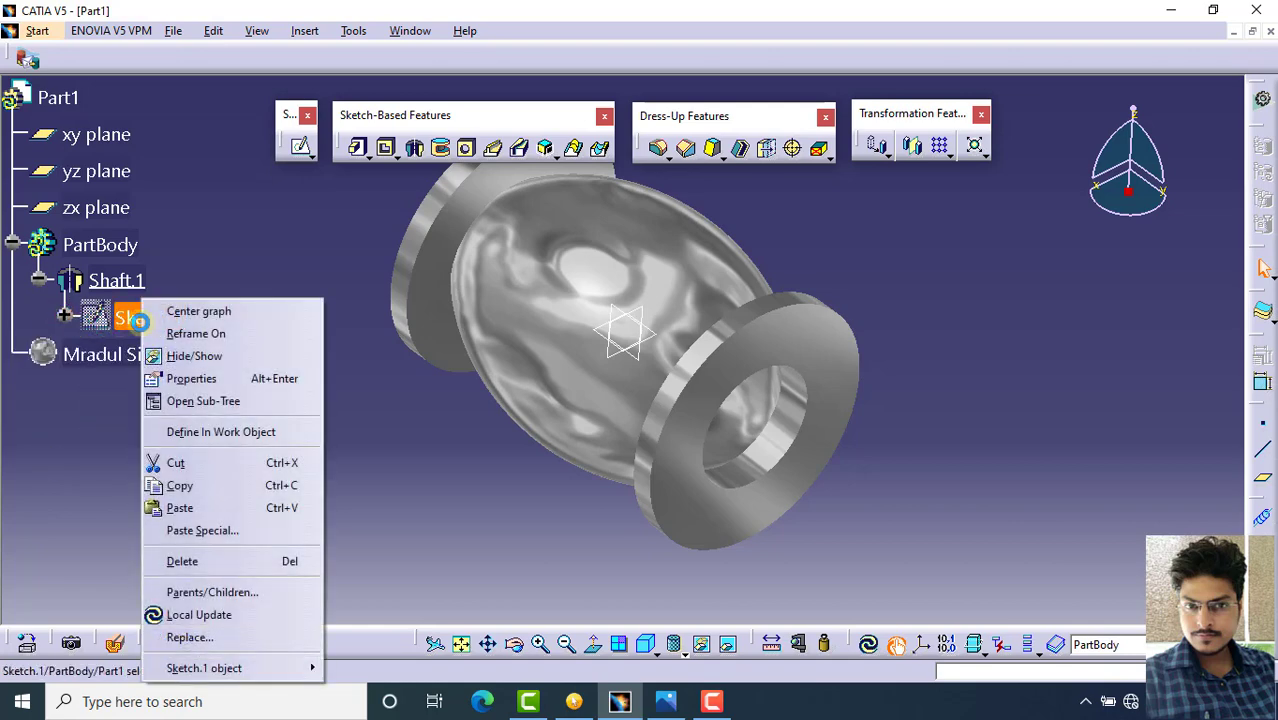
pyautogui.click(195, 486)
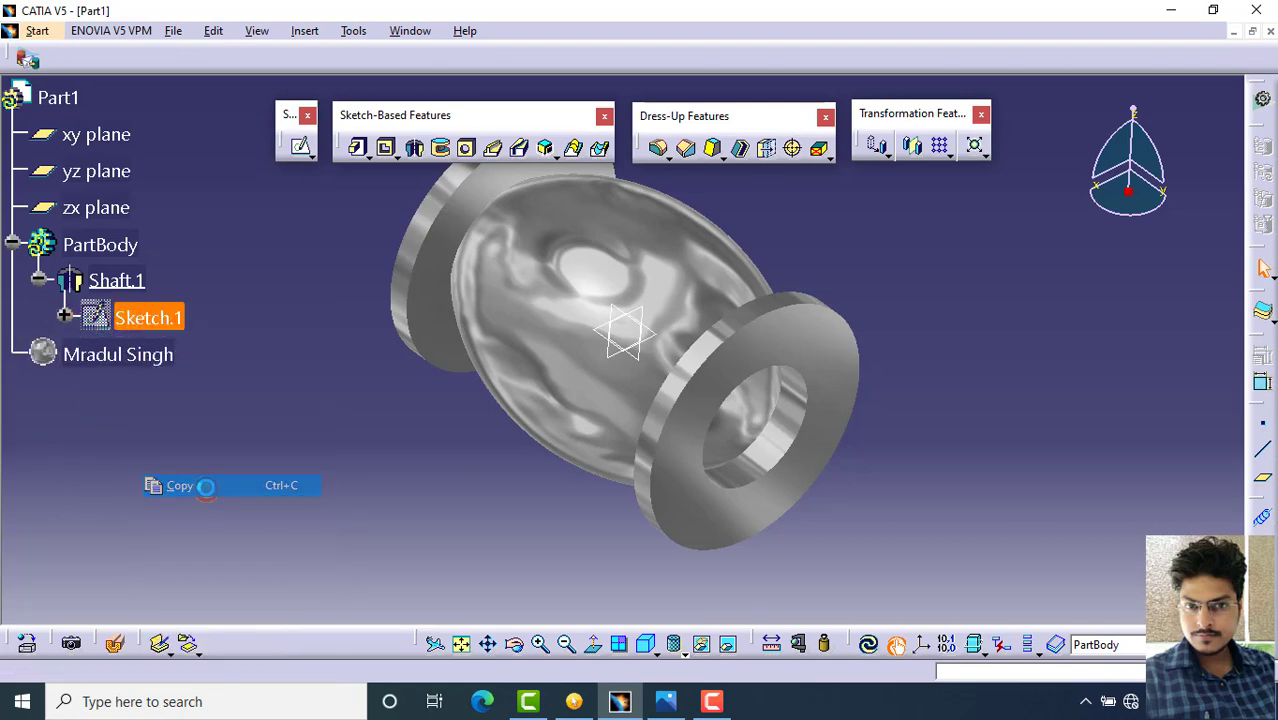
pyautogui.click(228, 338)
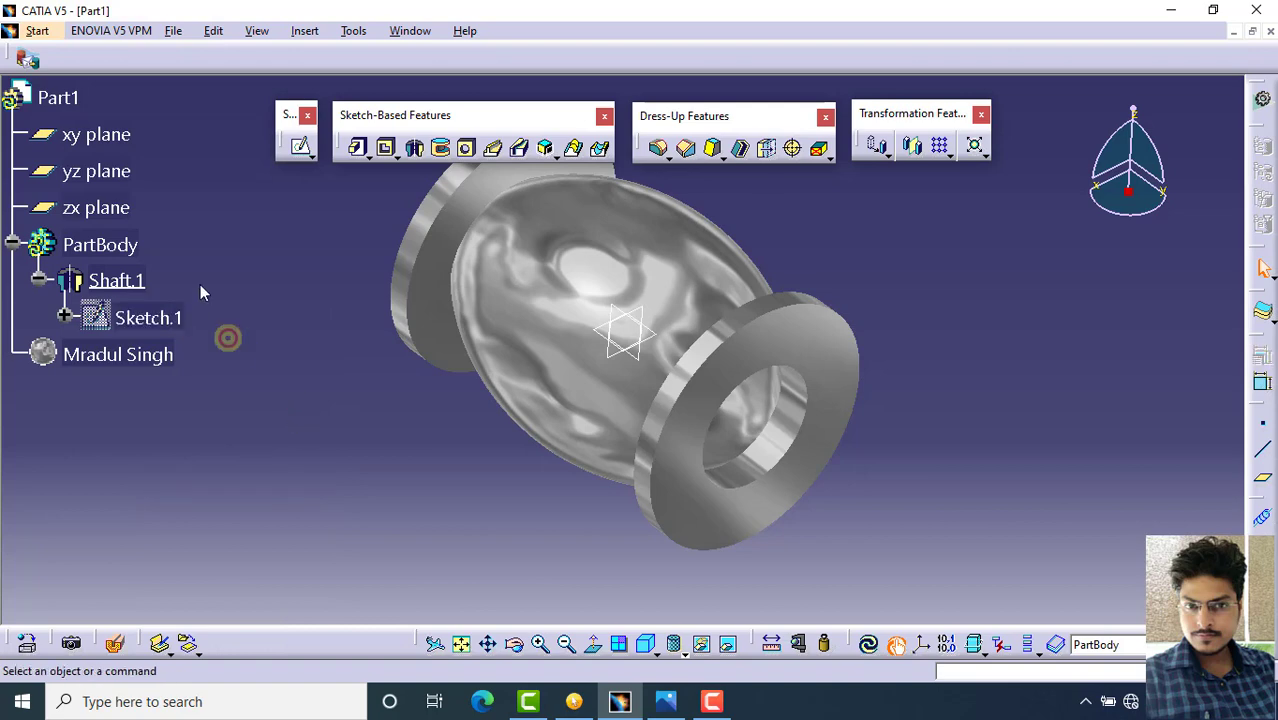
pyautogui.rightClick(99, 250)
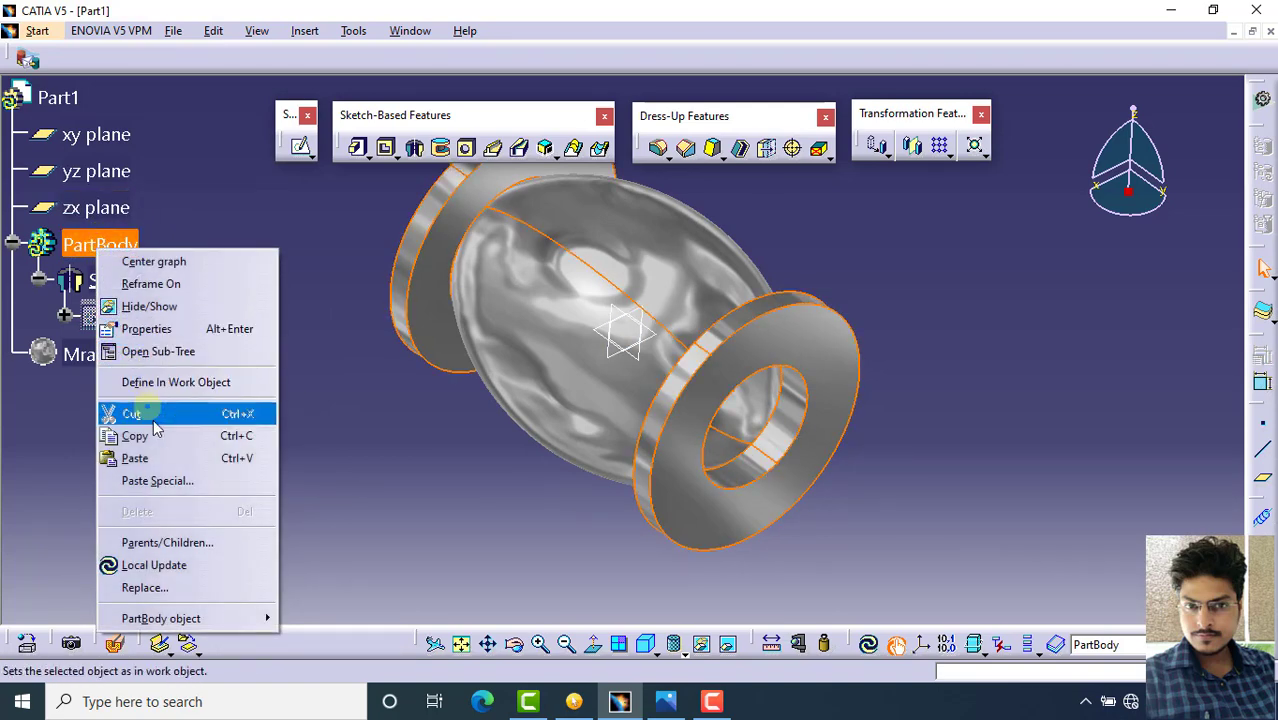
pyautogui.click(165, 462)
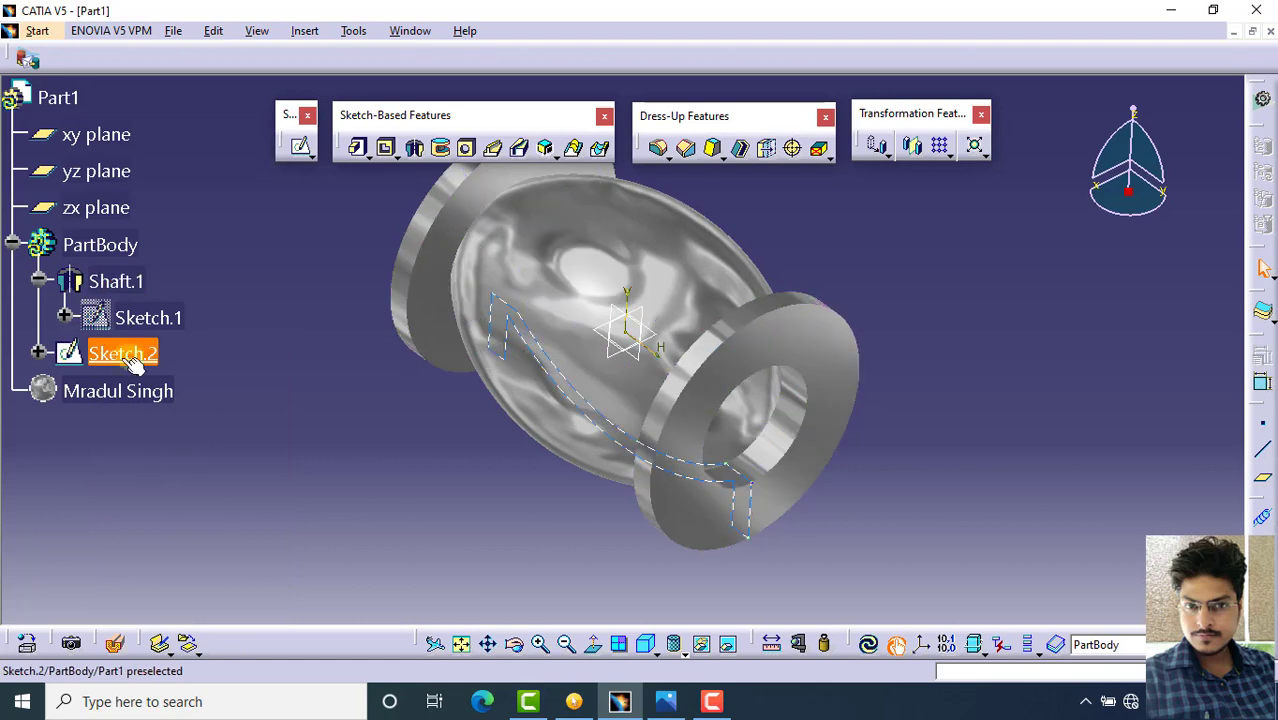
# Open the copied Sketch.2 and mirror the whole lower profile about the horizontal axis
pyautogui.doubleClick(135, 362)
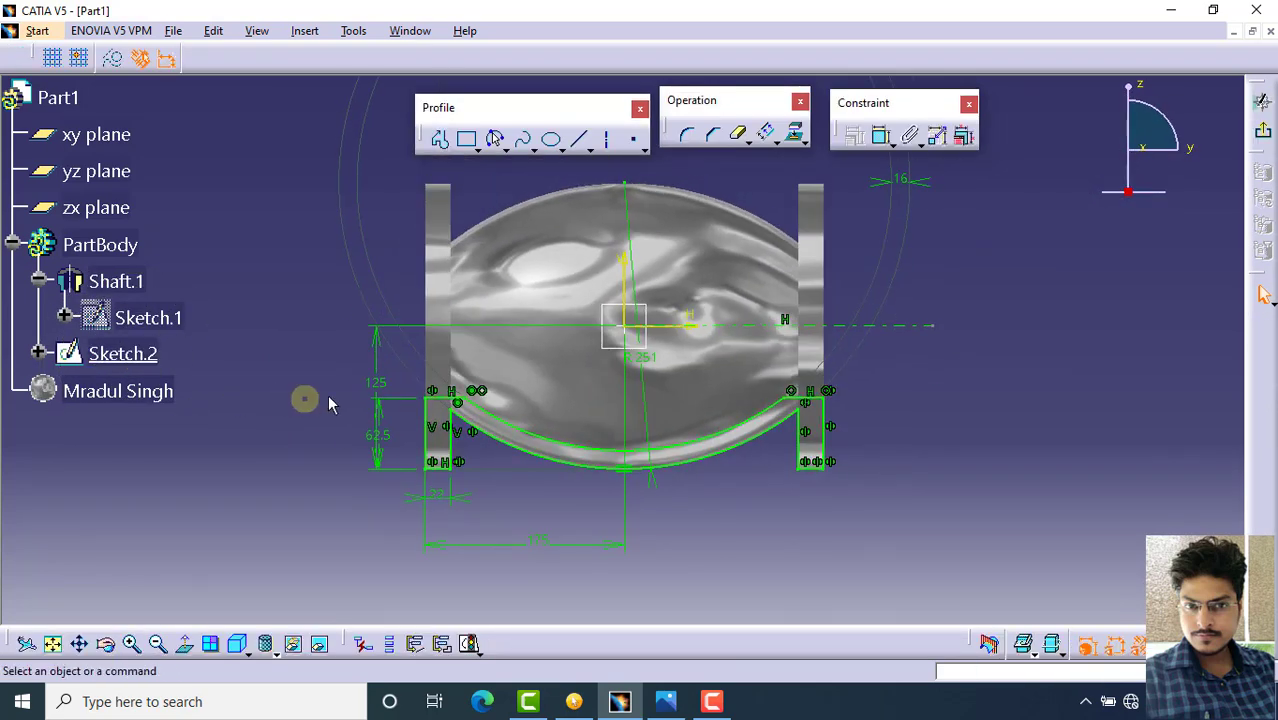
pyautogui.moveTo(354, 380)
pyautogui.mouseDown(button='middle')
pyautogui.moveTo(347, 337)
pyautogui.moveTo(374, 374)
pyautogui.moveTo(330, 388)
pyautogui.mouseUp(button='middle')
pyautogui.moveTo(420, 490); pyautogui.dragTo(443, 433, button='middle')
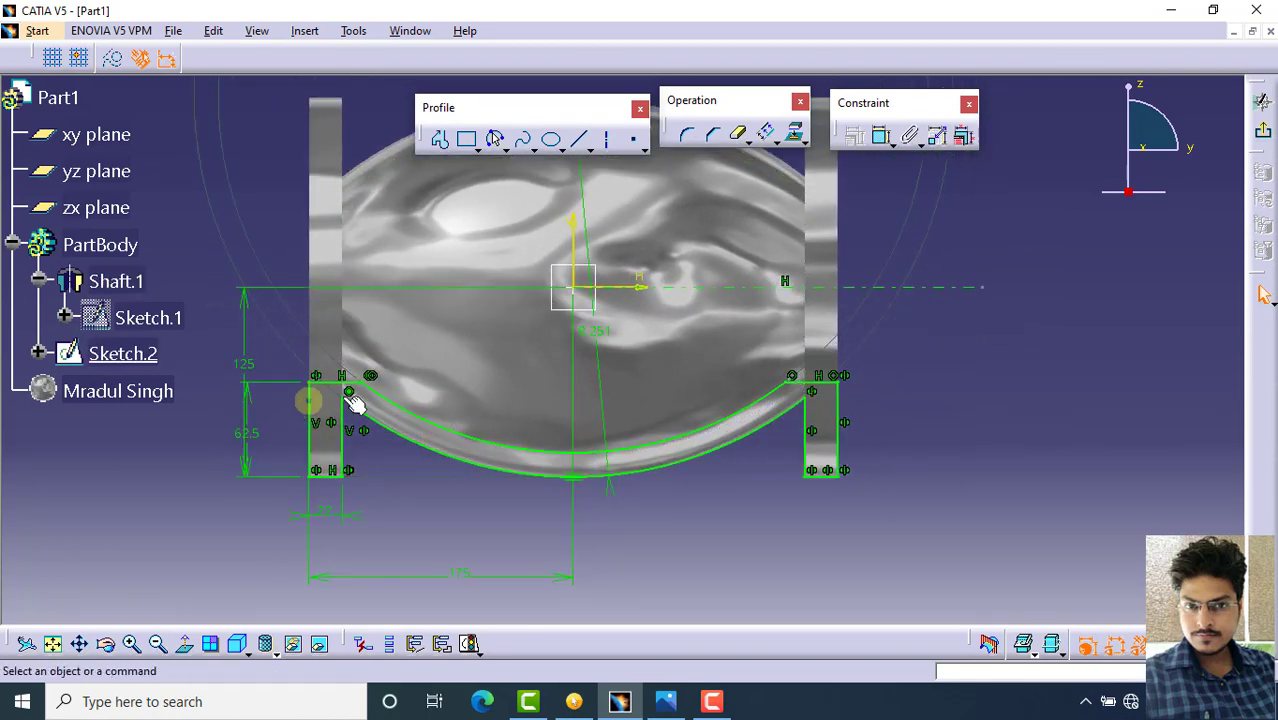
pyautogui.moveTo(621, 403)
pyautogui.mouseDown(button='middle')
pyautogui.moveTo(568, 388)
pyautogui.moveTo(563, 446)
pyautogui.mouseUp(button='middle')
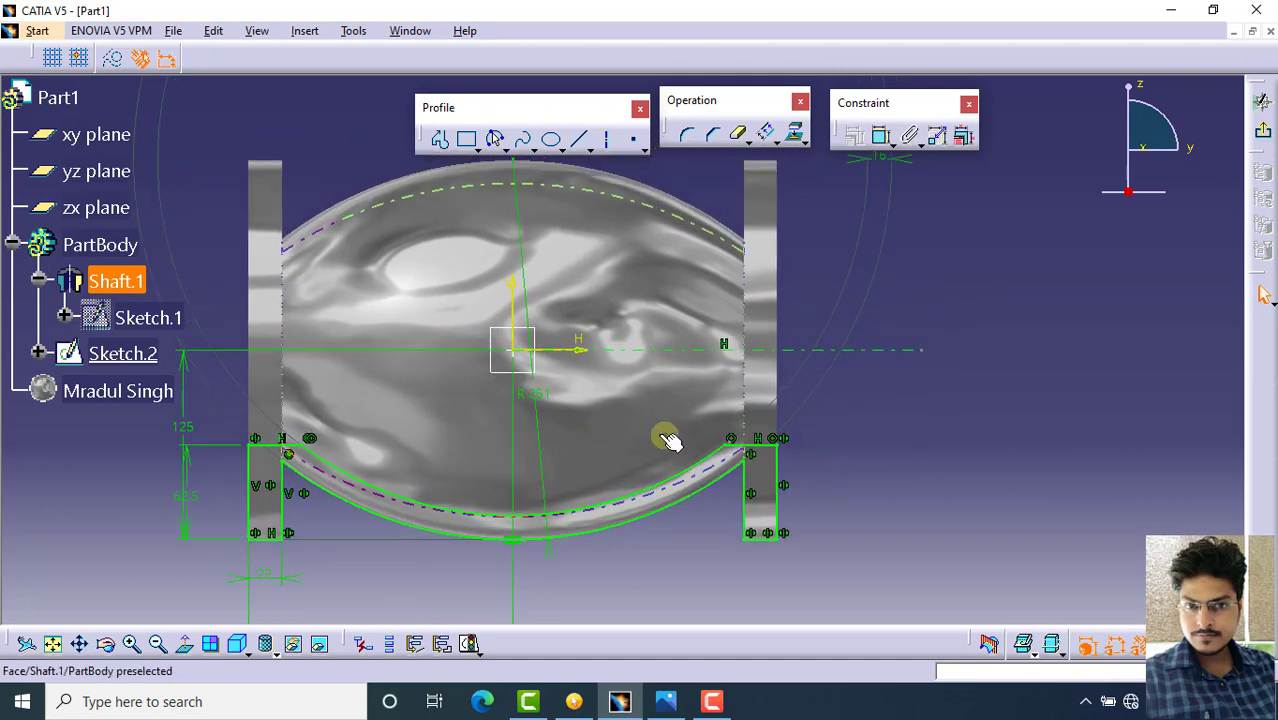
pyautogui.moveTo(228, 428)
pyautogui.mouseDown()
pyautogui.moveTo(494, 571)
pyautogui.moveTo(868, 581)
pyautogui.mouseUp()
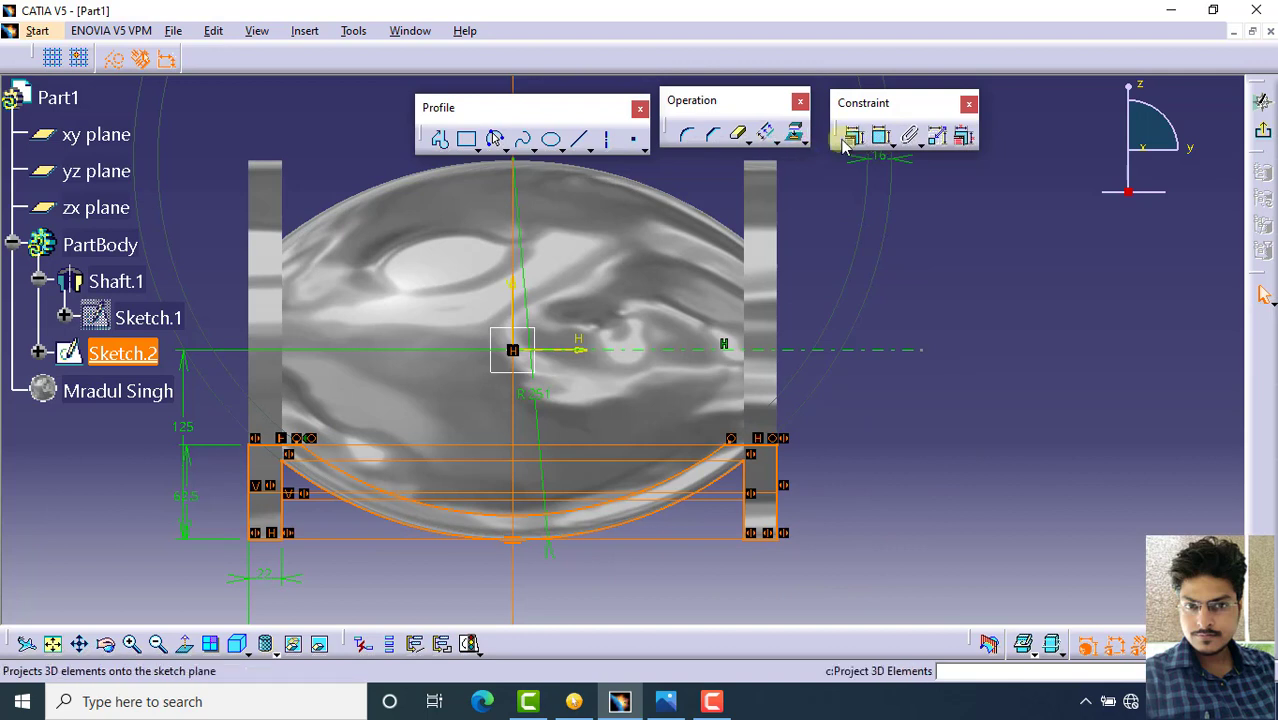
pyautogui.click(777, 144)
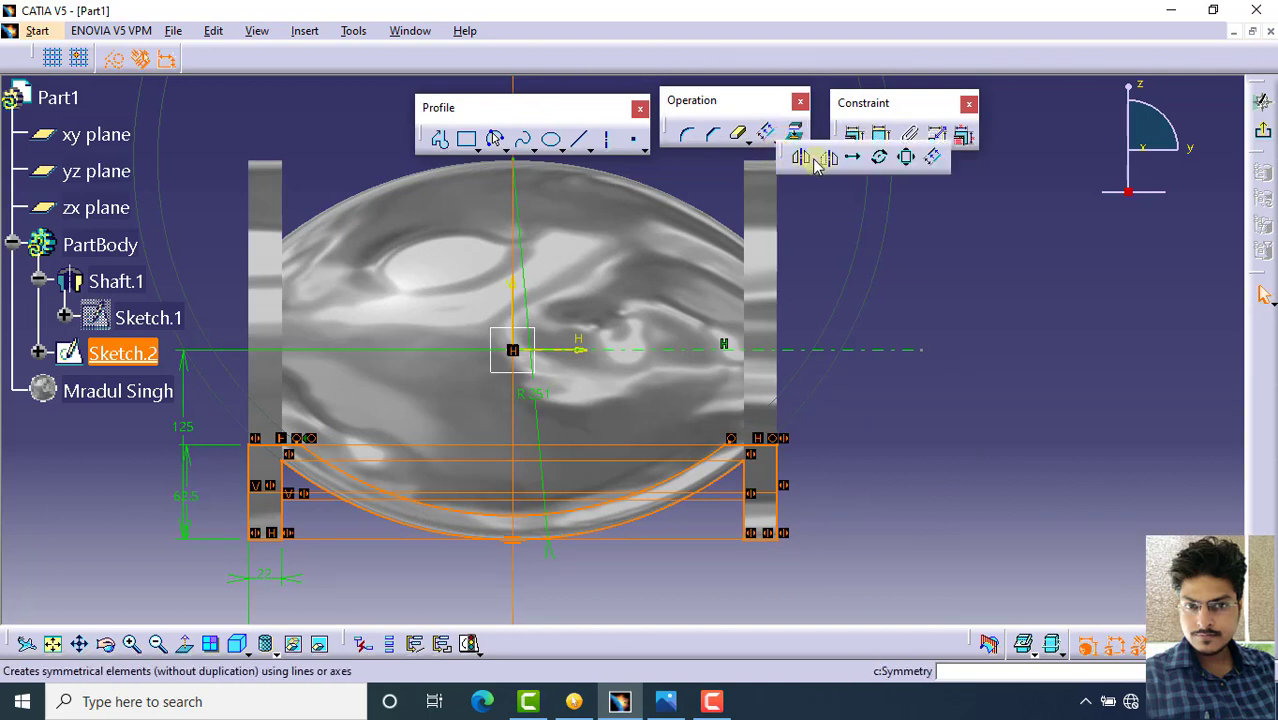
pyautogui.click(813, 157)
pyautogui.click(864, 350)
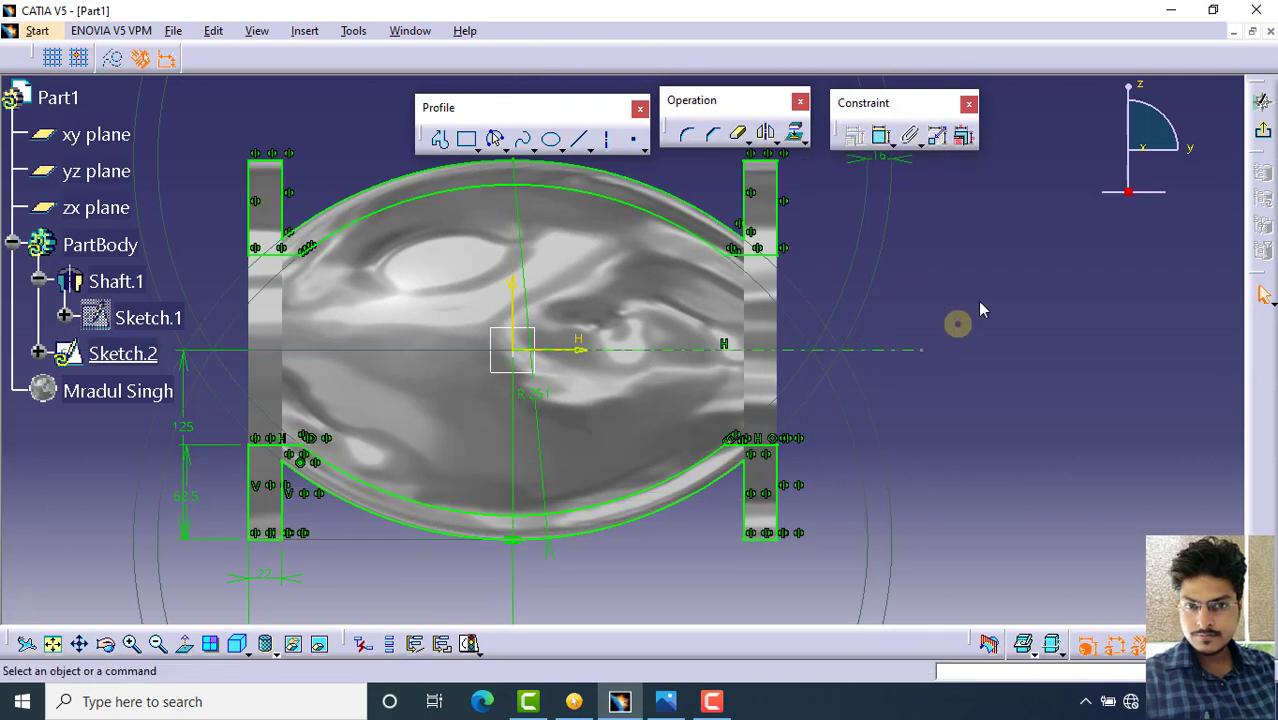
pyautogui.moveTo(770, 283); pyautogui.dragTo(787, 302, button='middle')
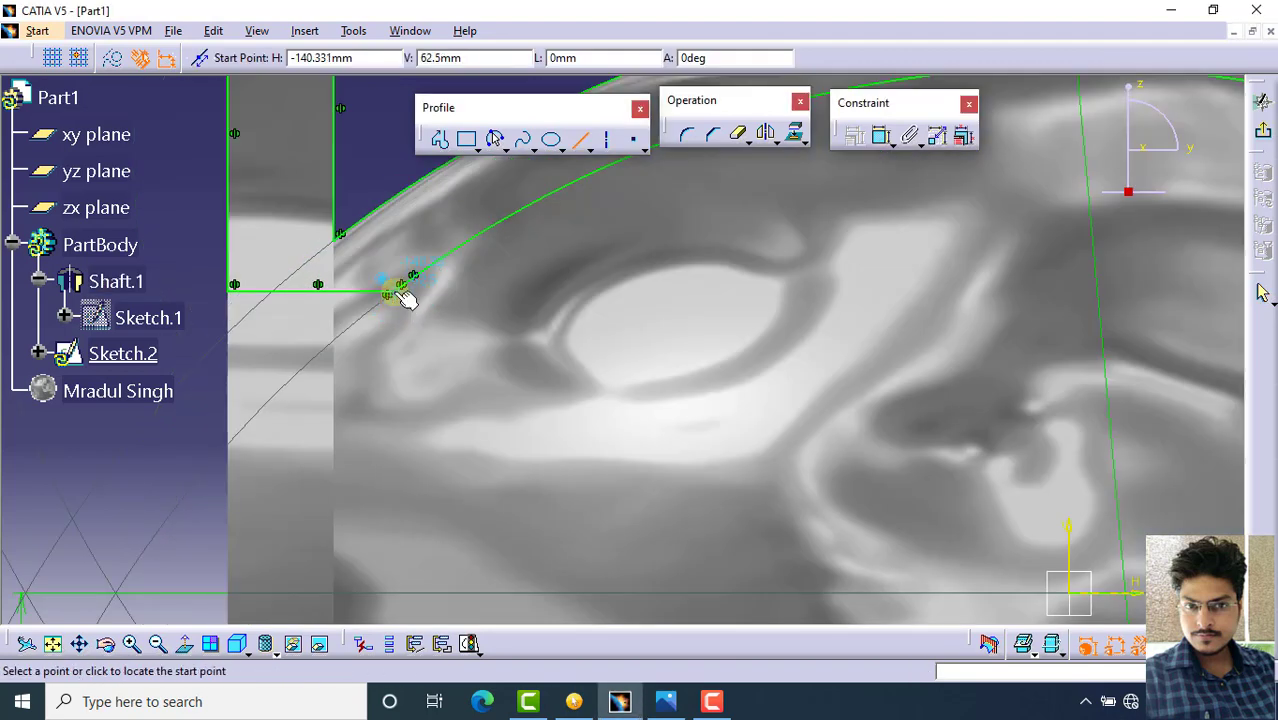
# Draw a line sloping inward from the upper-left flange's inner corner to about H -87.5, V 23.7 mm, and a vertical line down past the axis
pyautogui.click(401, 291)
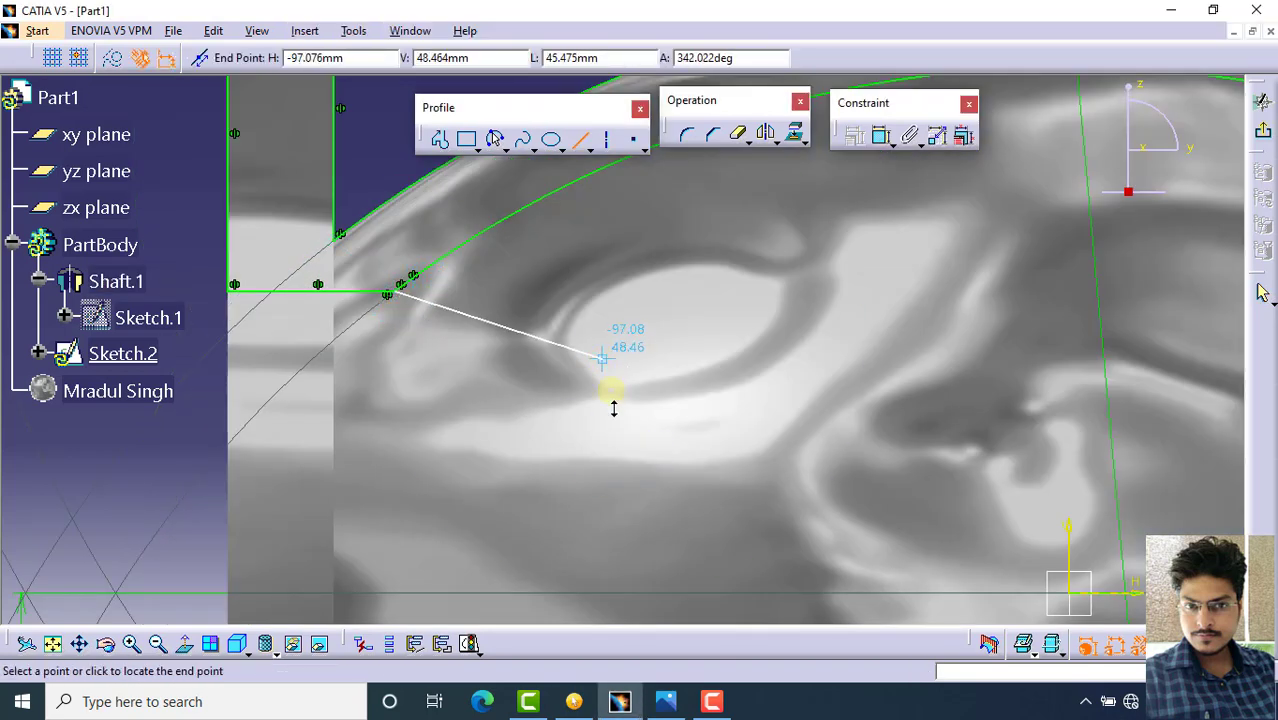
pyautogui.moveTo(614, 408); pyautogui.dragTo(628, 466, button='middle')
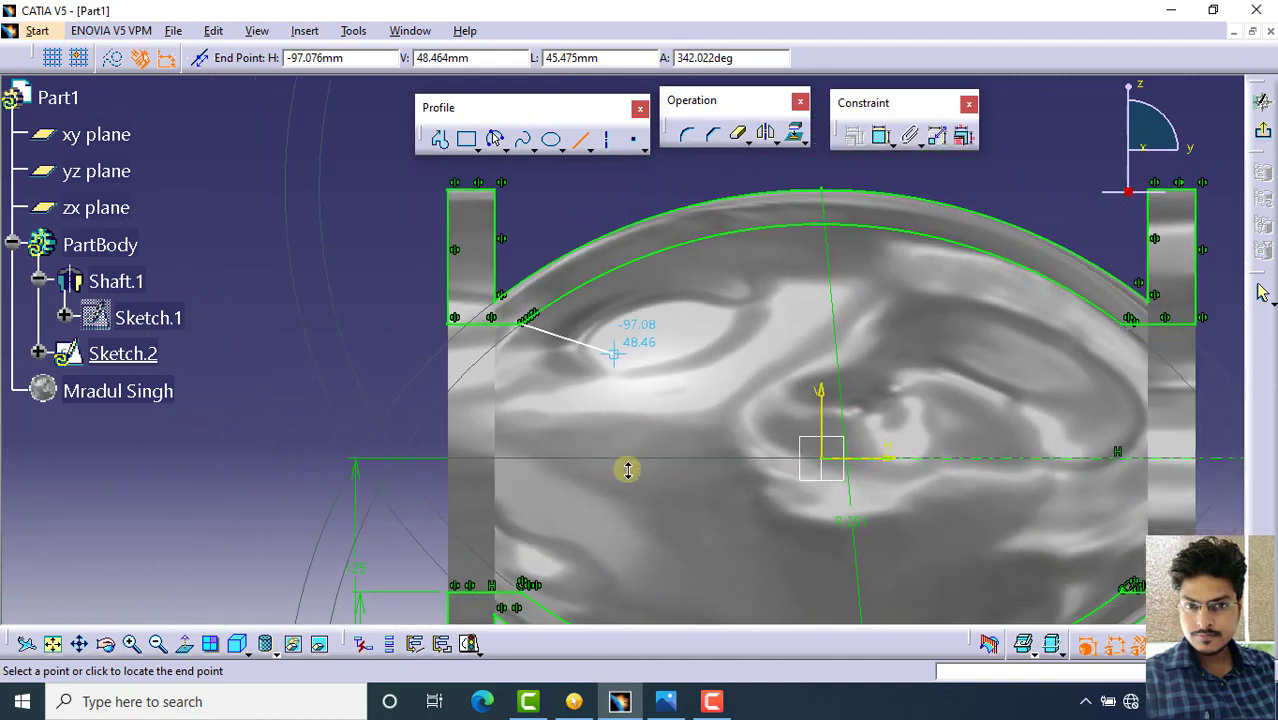
pyautogui.click(634, 405)
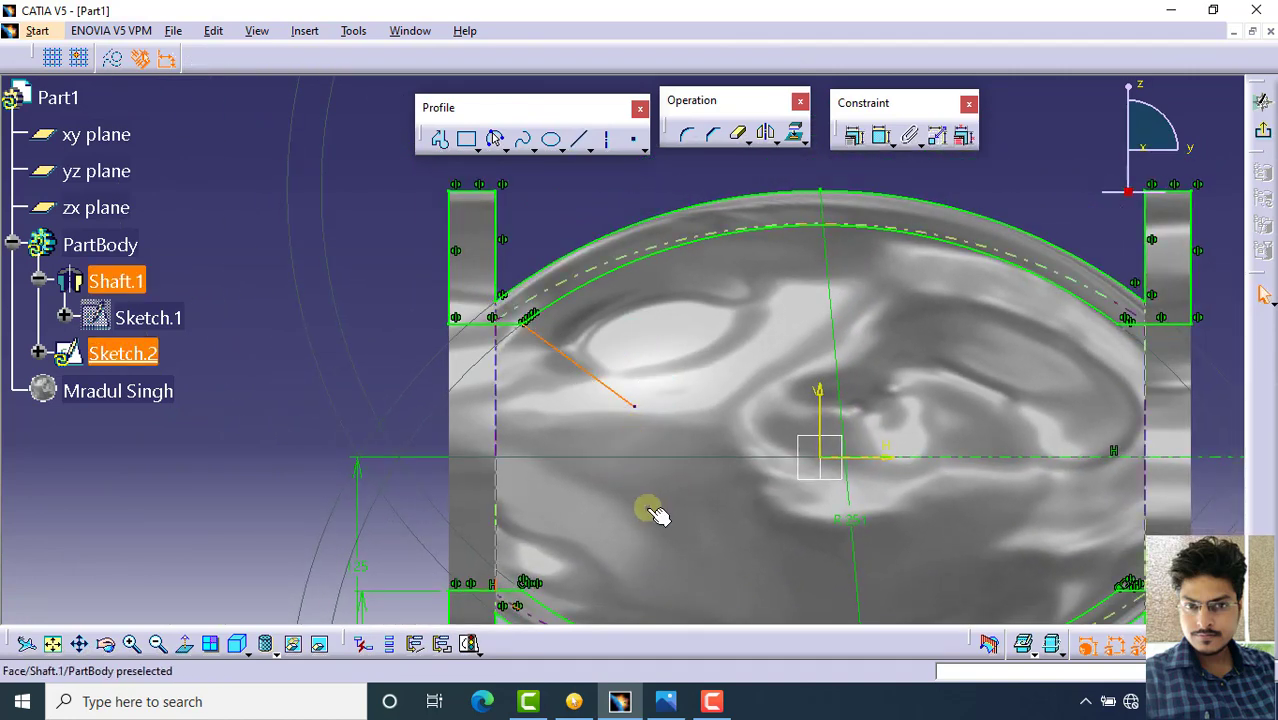
pyautogui.click(580, 141)
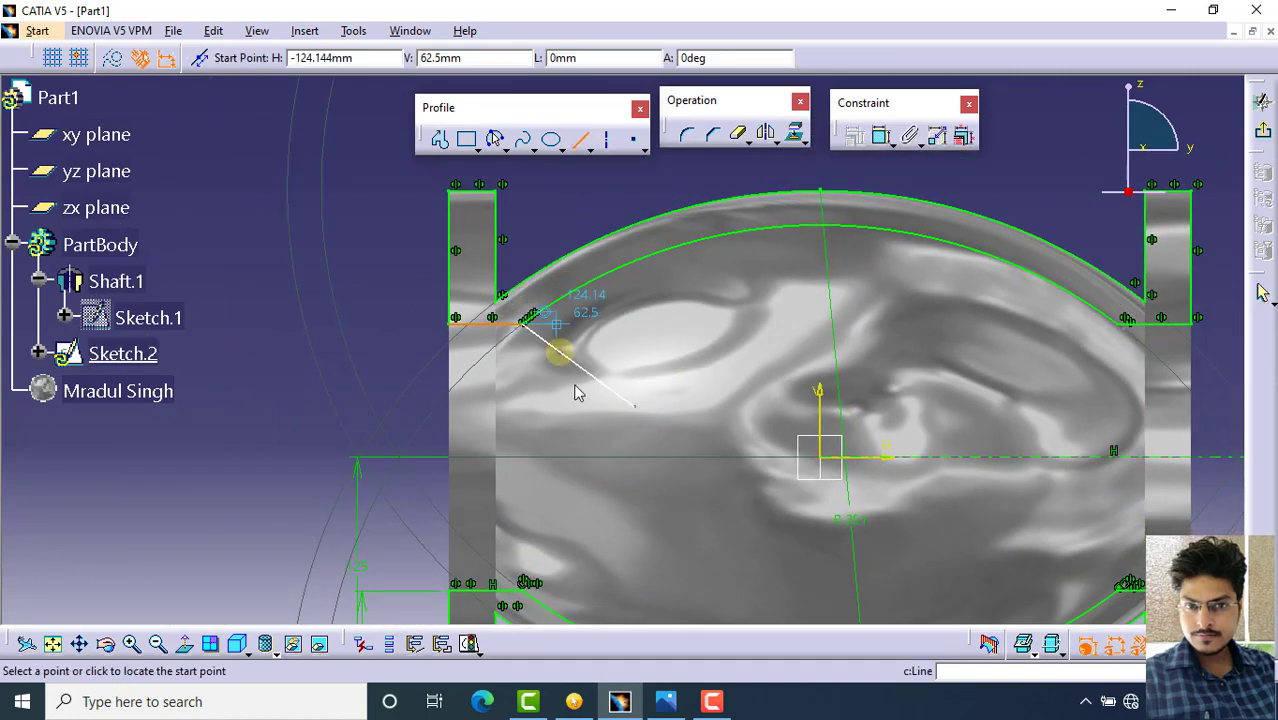
pyautogui.click(634, 405)
pyautogui.click(634, 537)
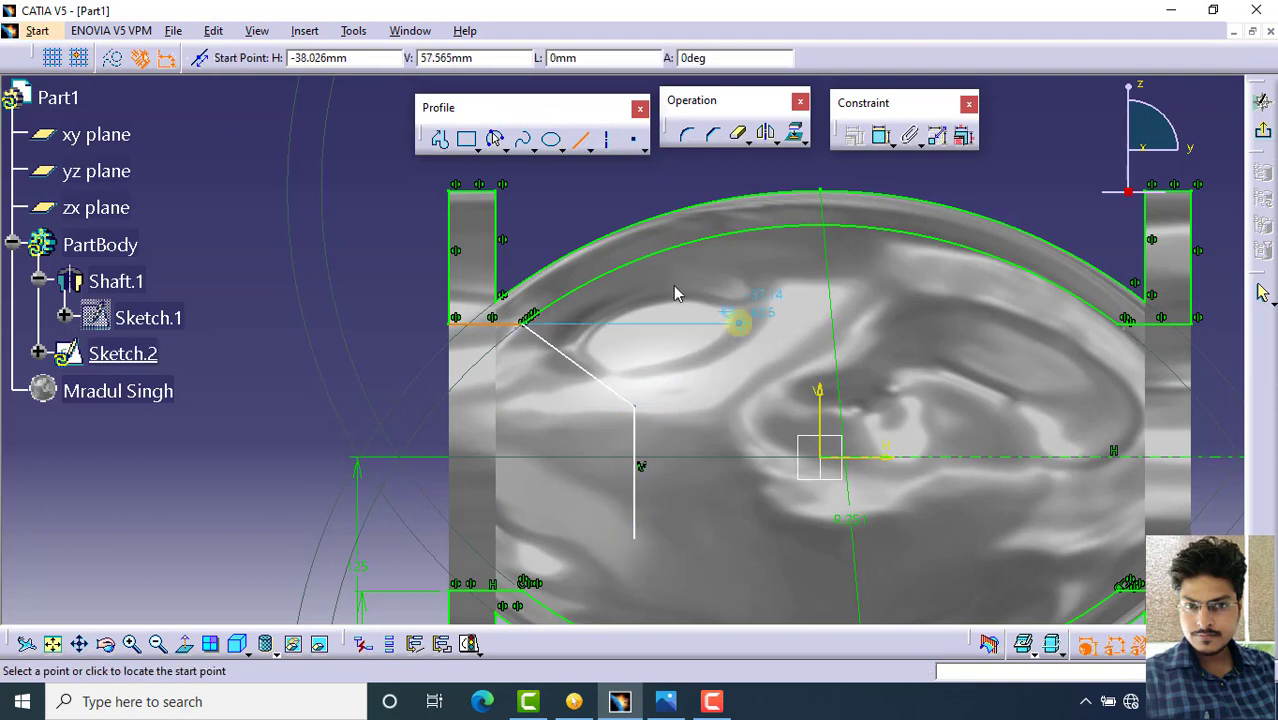
# Draw a parallel sloping line about 66 mm long from the upper inner arc, and a vertical line from its end down past the axis
pyautogui.click(556, 301)
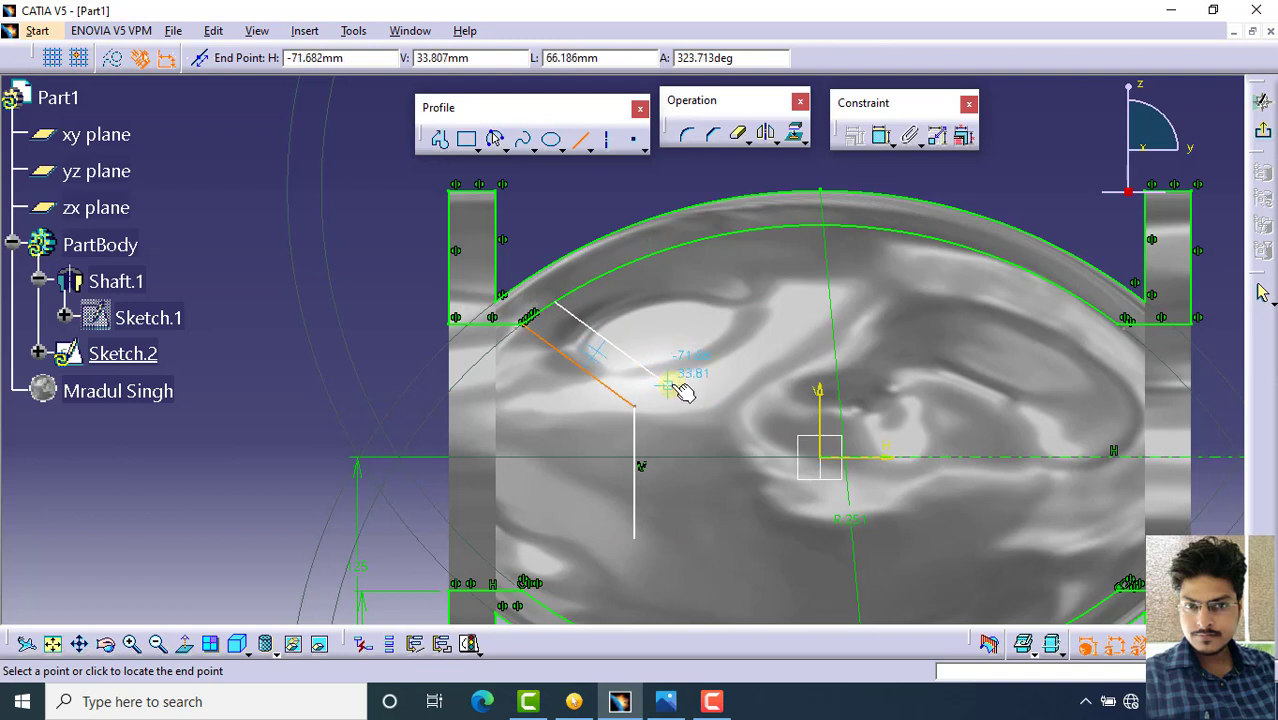
pyautogui.click(668, 385)
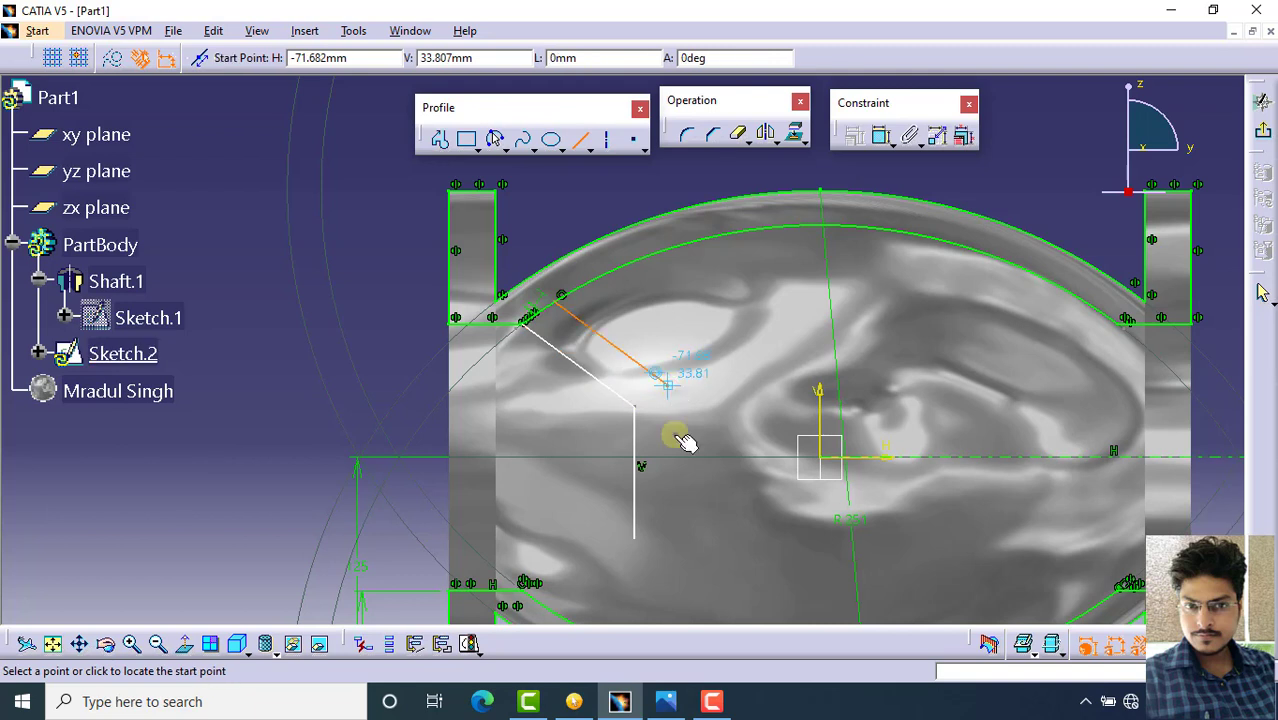
pyautogui.click(668, 386)
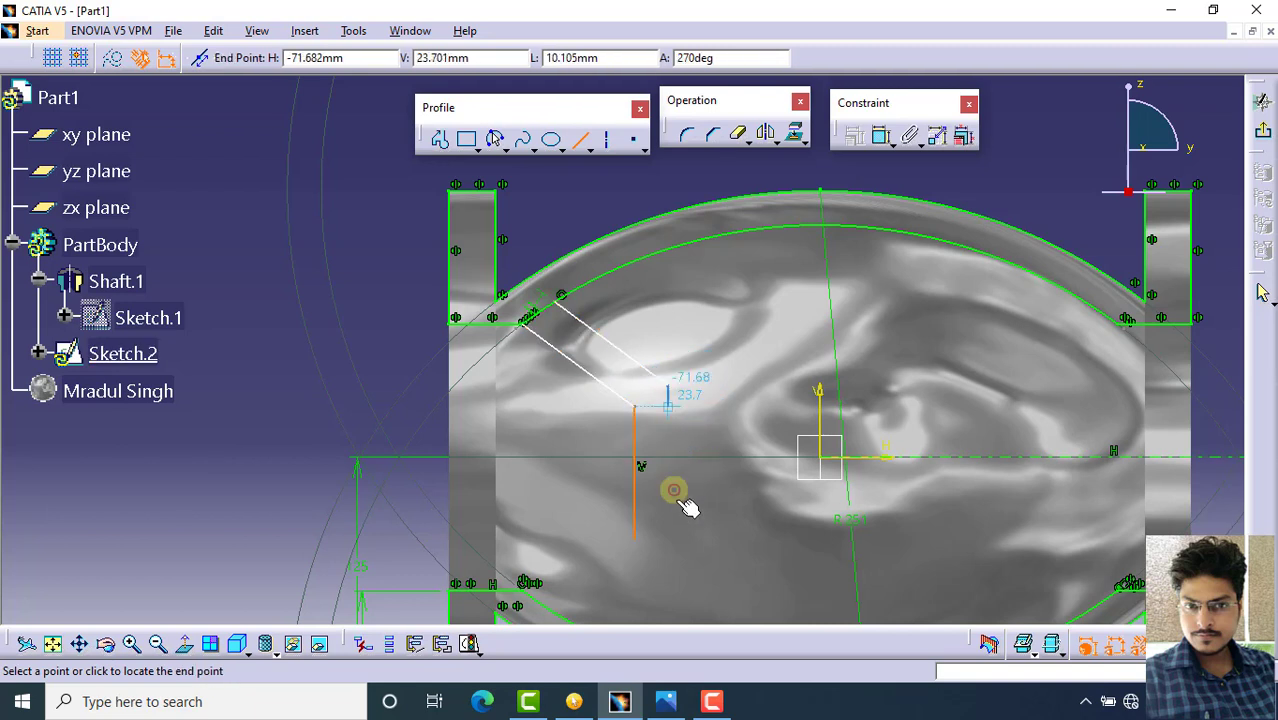
pyautogui.click(670, 555)
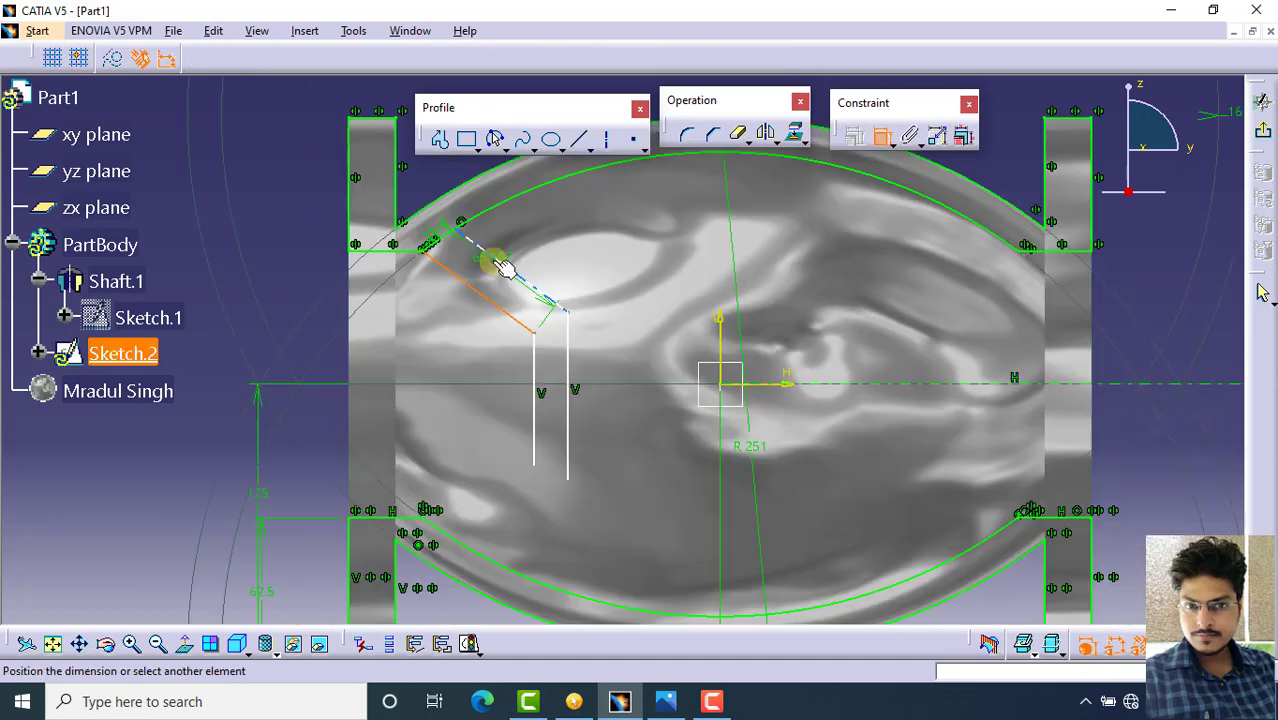
# Constrain the distance between the two upper-left sloping lines to 16 mm
pyautogui.click(491, 262)
pyautogui.moveTo(409, 244); pyautogui.dragTo(462, 313, button='middle')
pyautogui.click(351, 214)
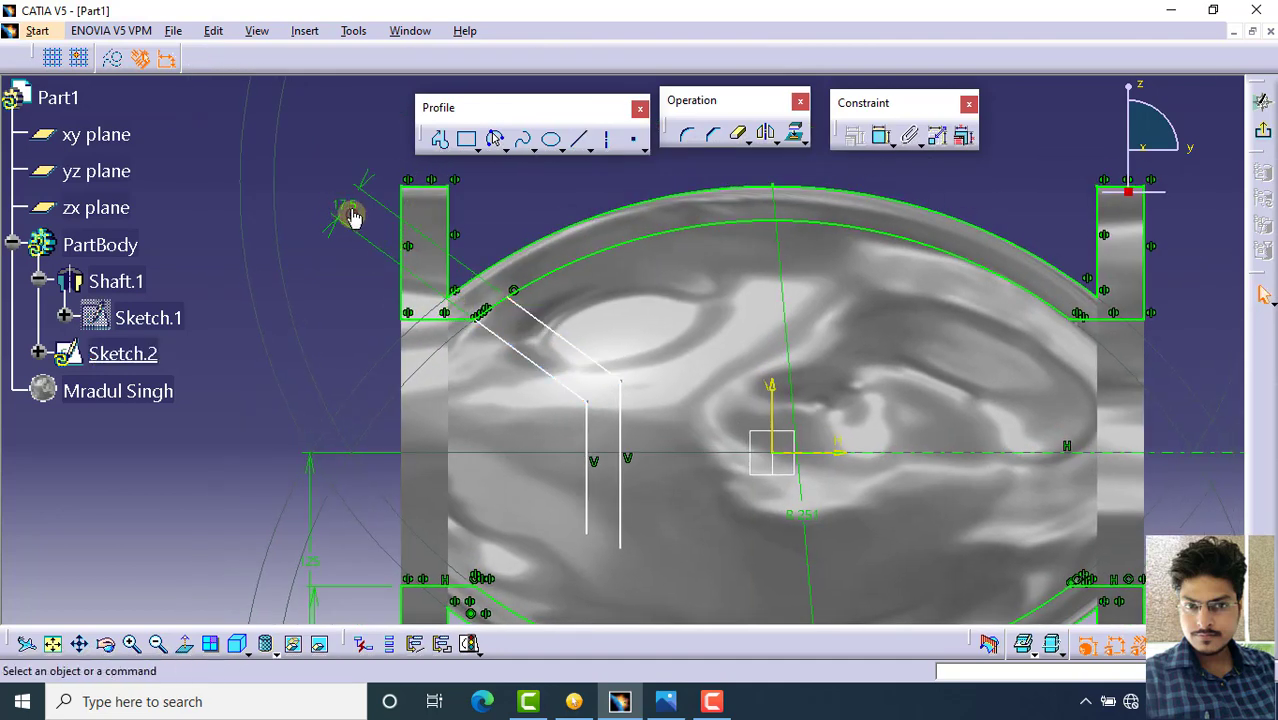
pyautogui.doubleClick(342, 200)
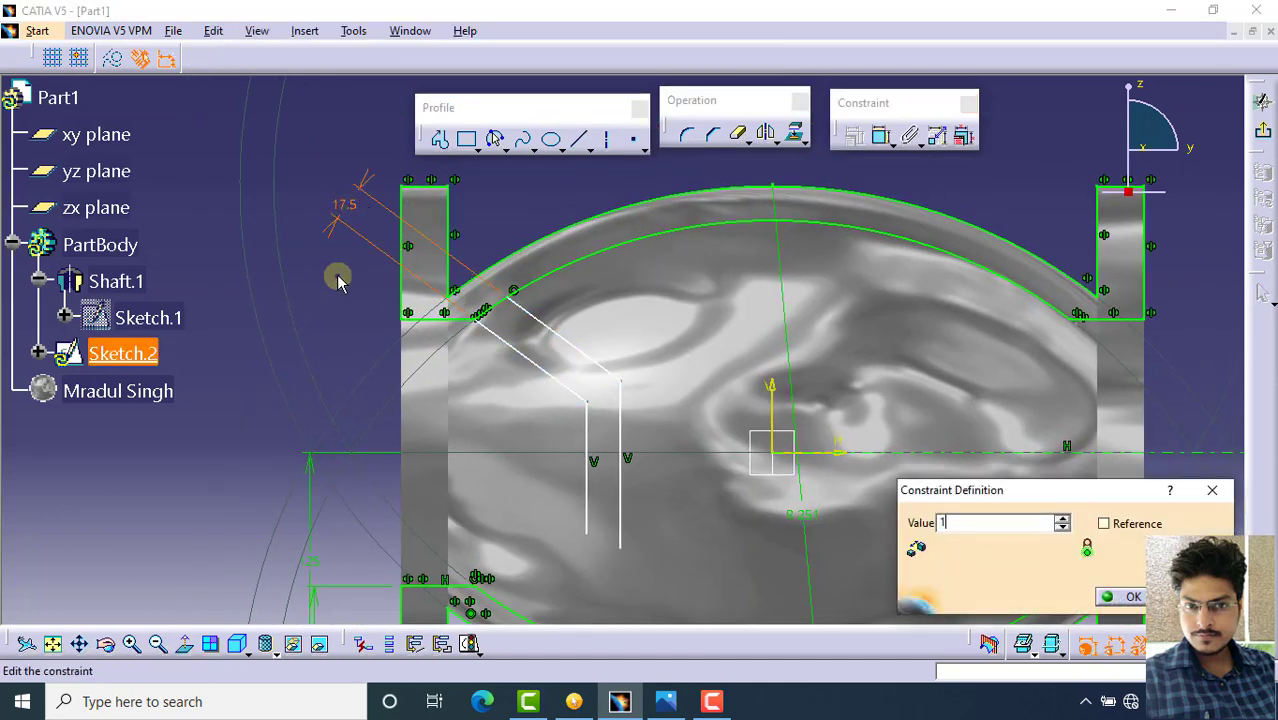
pyautogui.write('16')
pyautogui.press('Return')
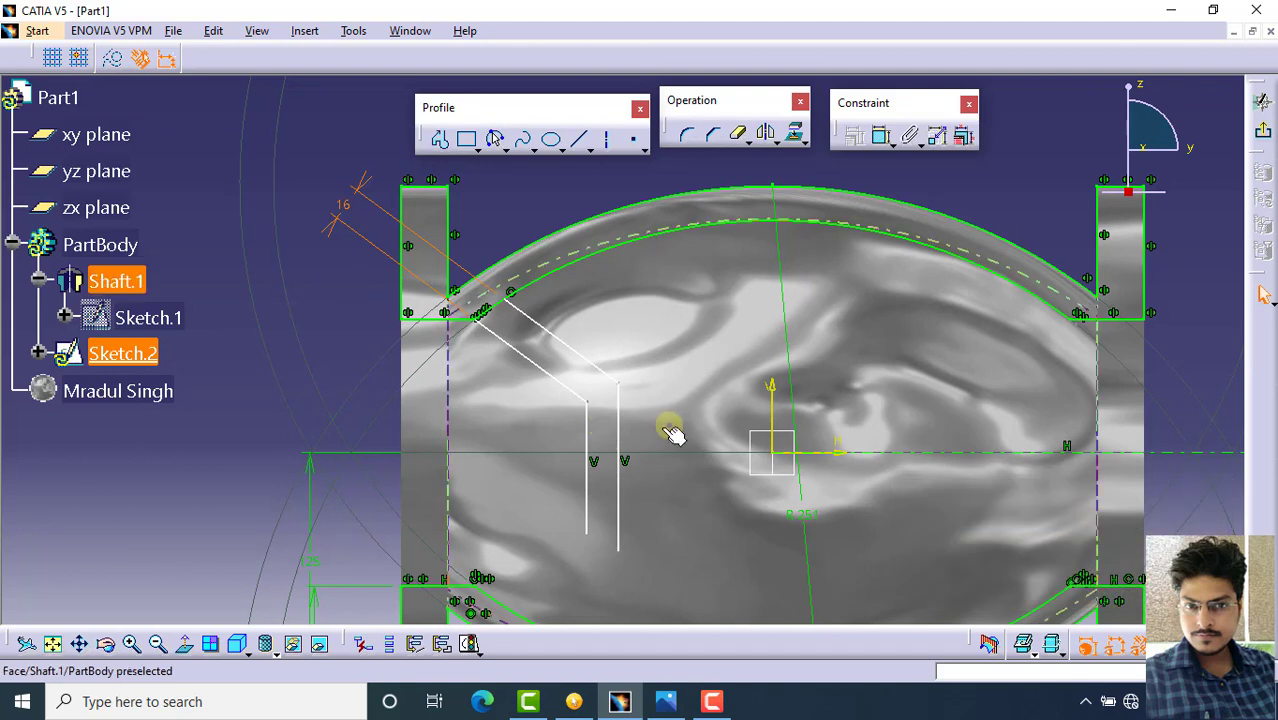
# Constrain the distance between the two vertical lines left of the origin to 16 mm
pyautogui.click(586, 442)
pyautogui.click(620, 458)
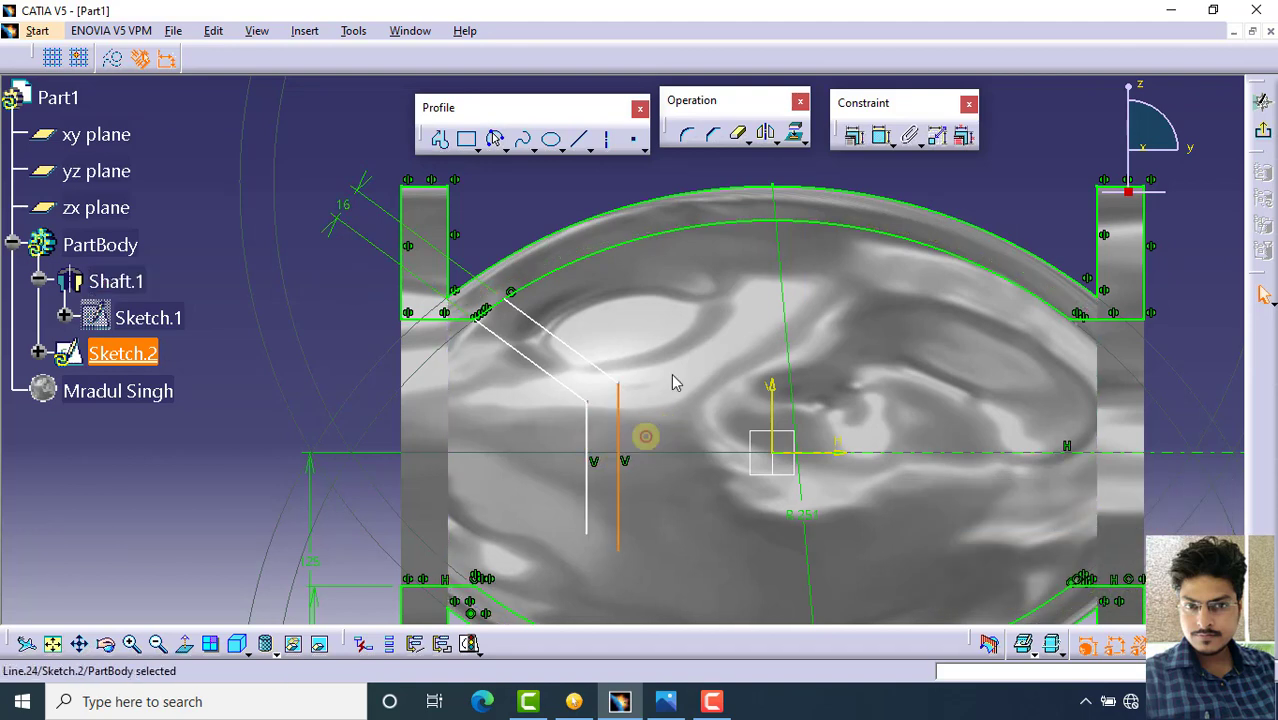
pyautogui.click(880, 137)
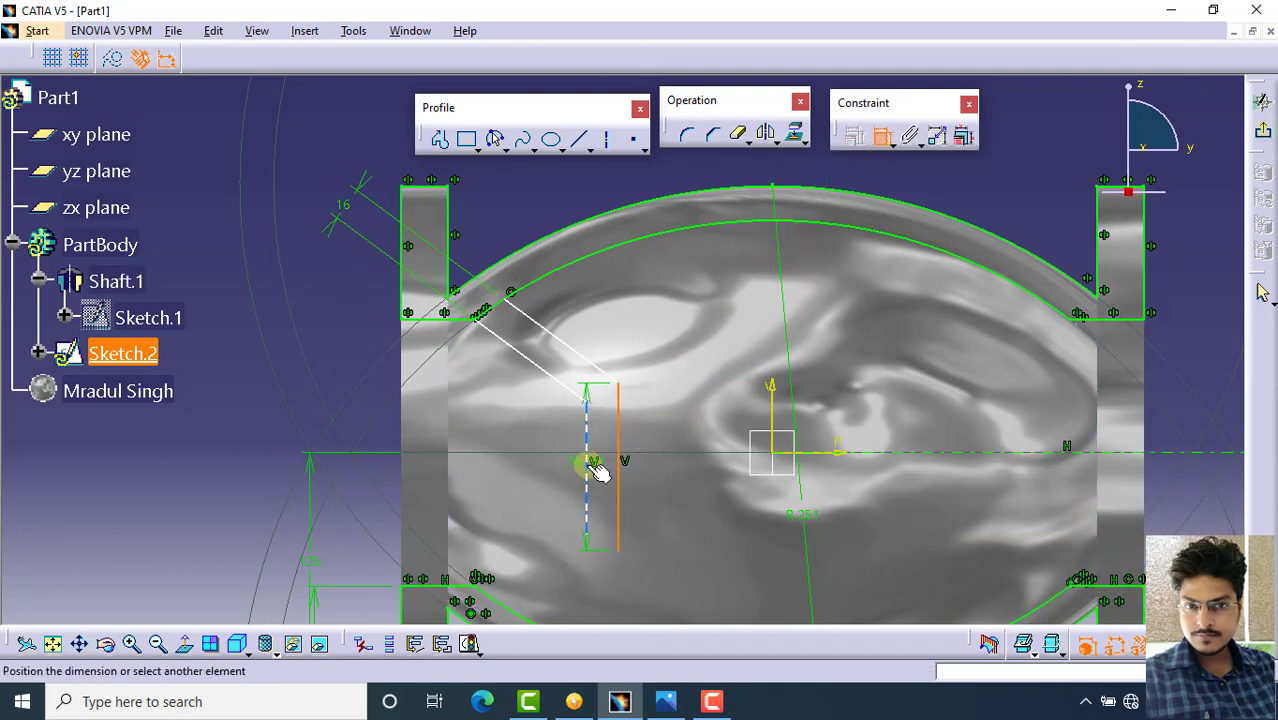
pyautogui.click(588, 466)
pyautogui.click(604, 192)
pyautogui.doubleClick(604, 180)
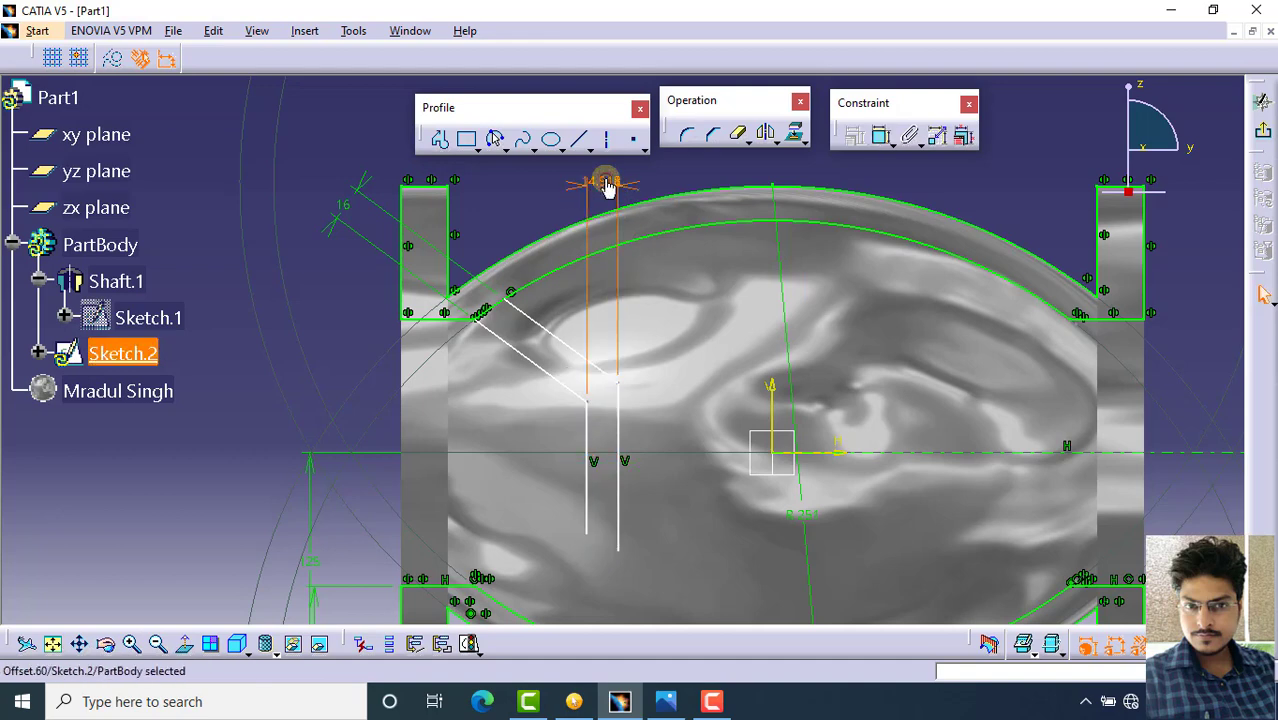
pyautogui.write('16')
pyautogui.press('Return')
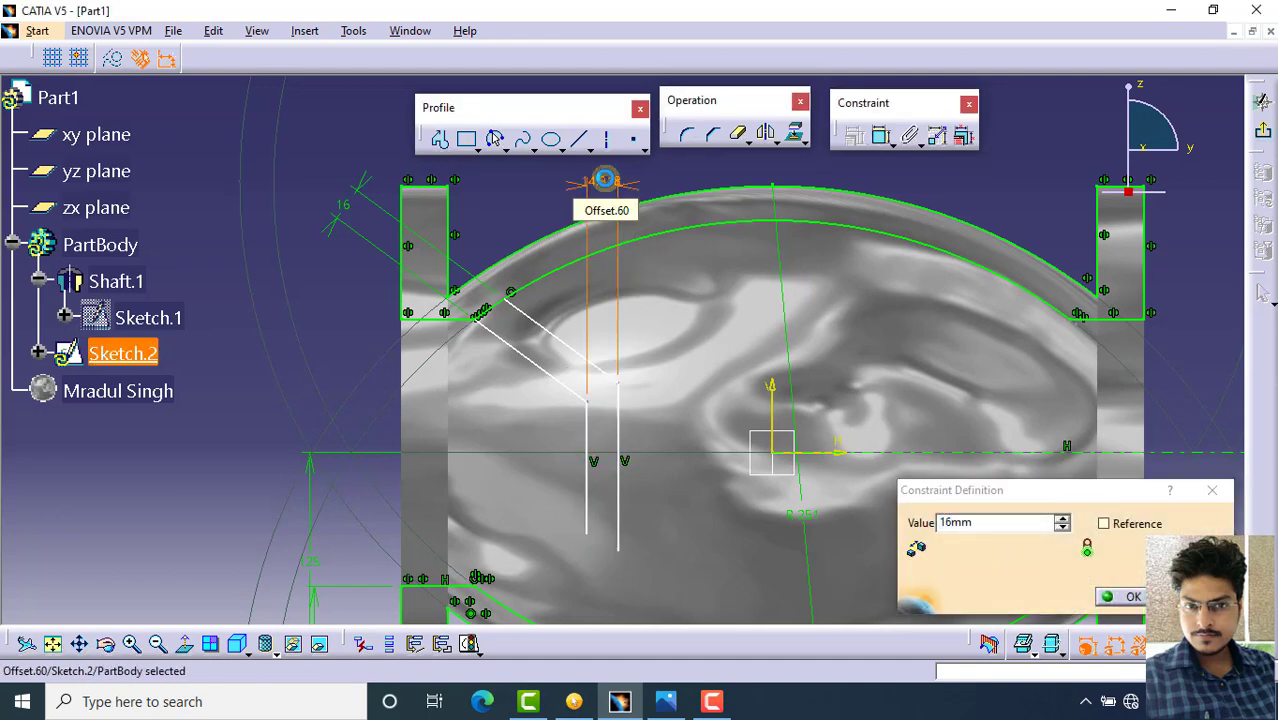
# Draw a sloping line about 66 mm long from the lower-right flange's inner corner, and a vertical line about 60 mm up from its end
pyautogui.moveTo(719, 359); pyautogui.dragTo(546, 251, button='middle')
pyautogui.click(583, 141)
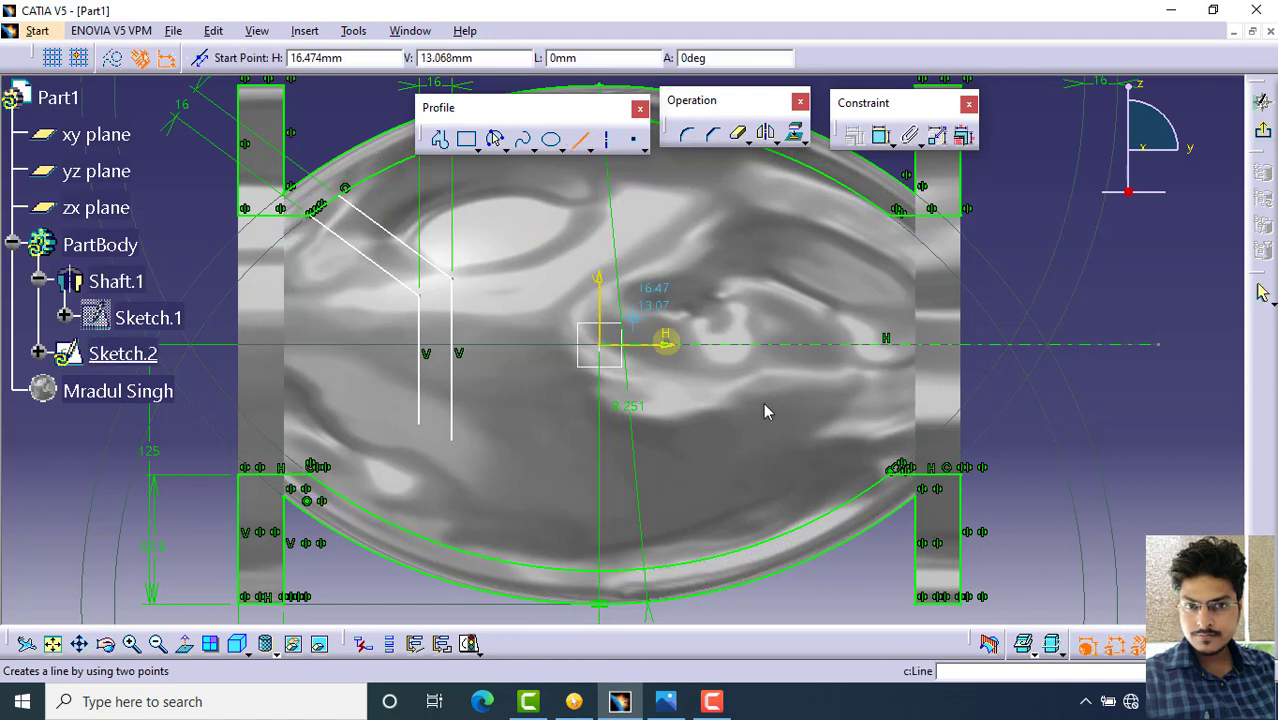
pyautogui.click(897, 471)
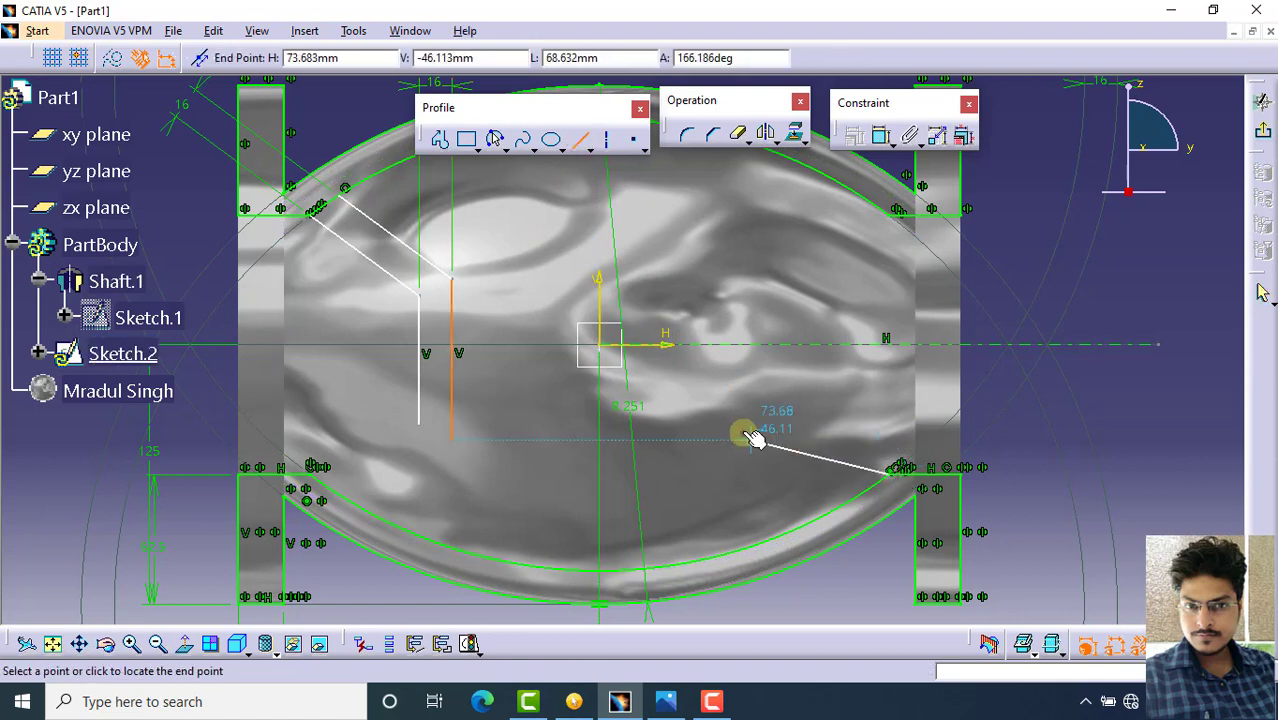
pyautogui.click(785, 389)
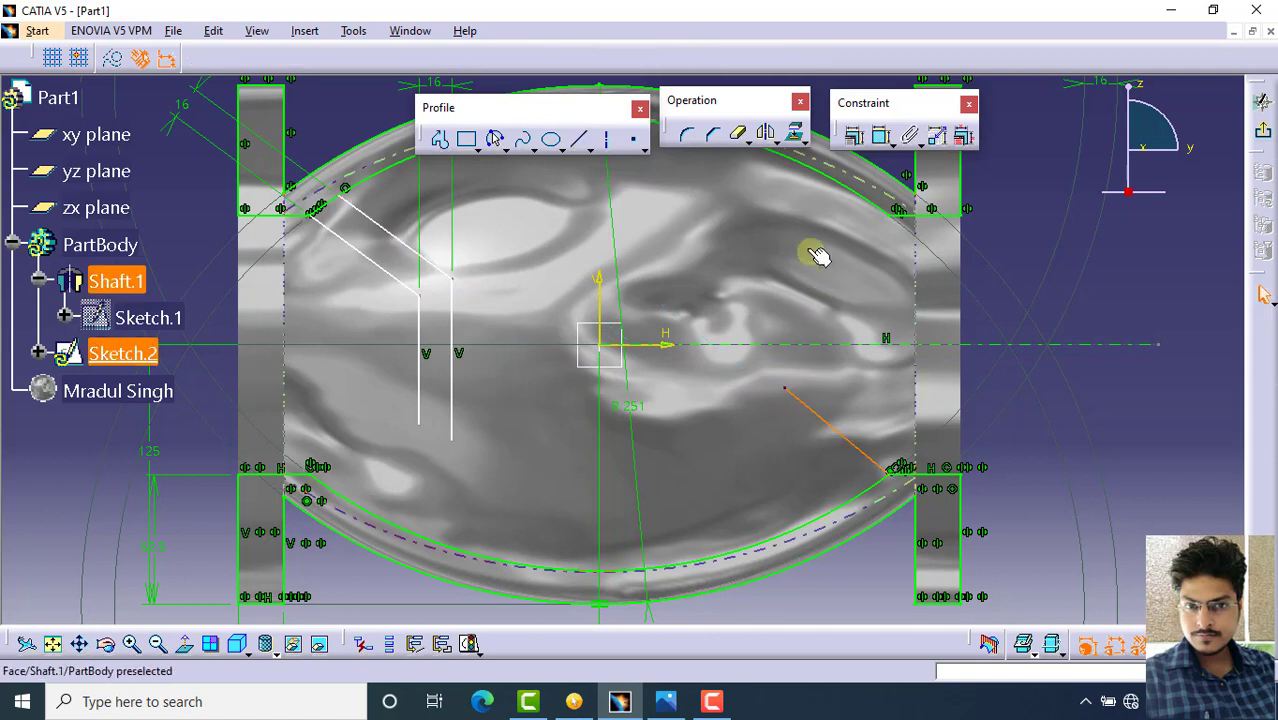
pyautogui.click(581, 140)
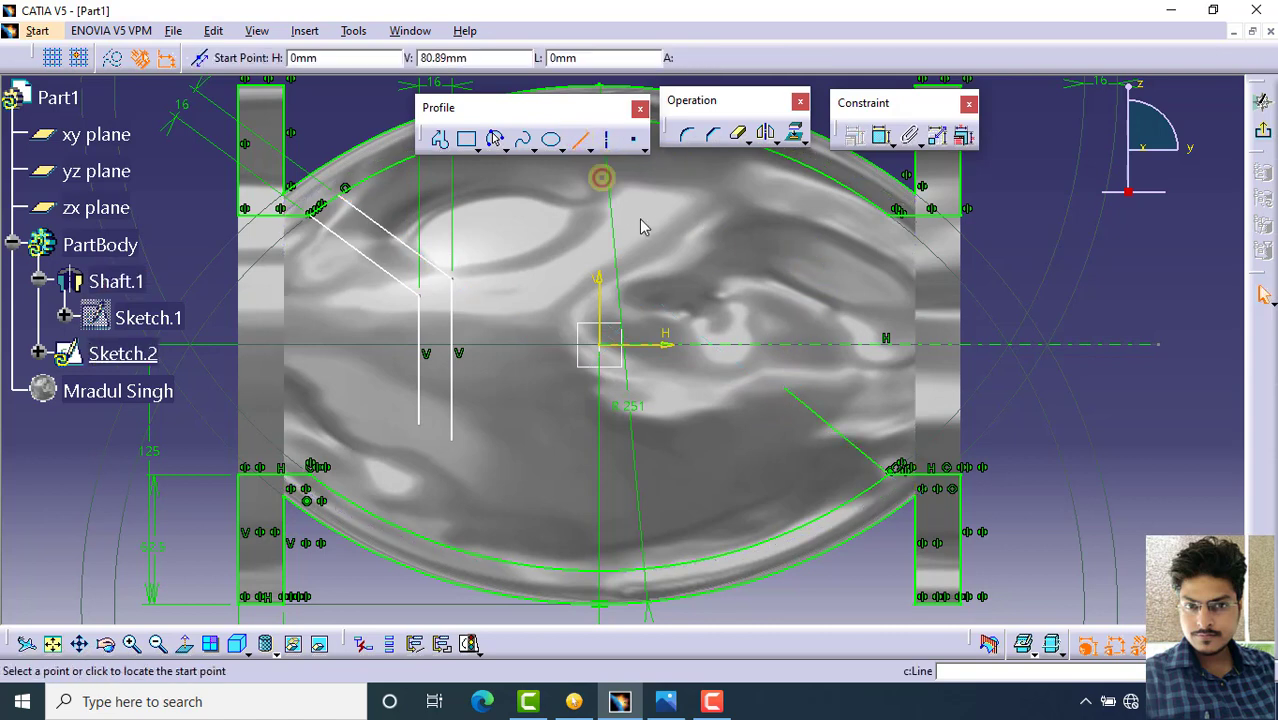
pyautogui.click(784, 388)
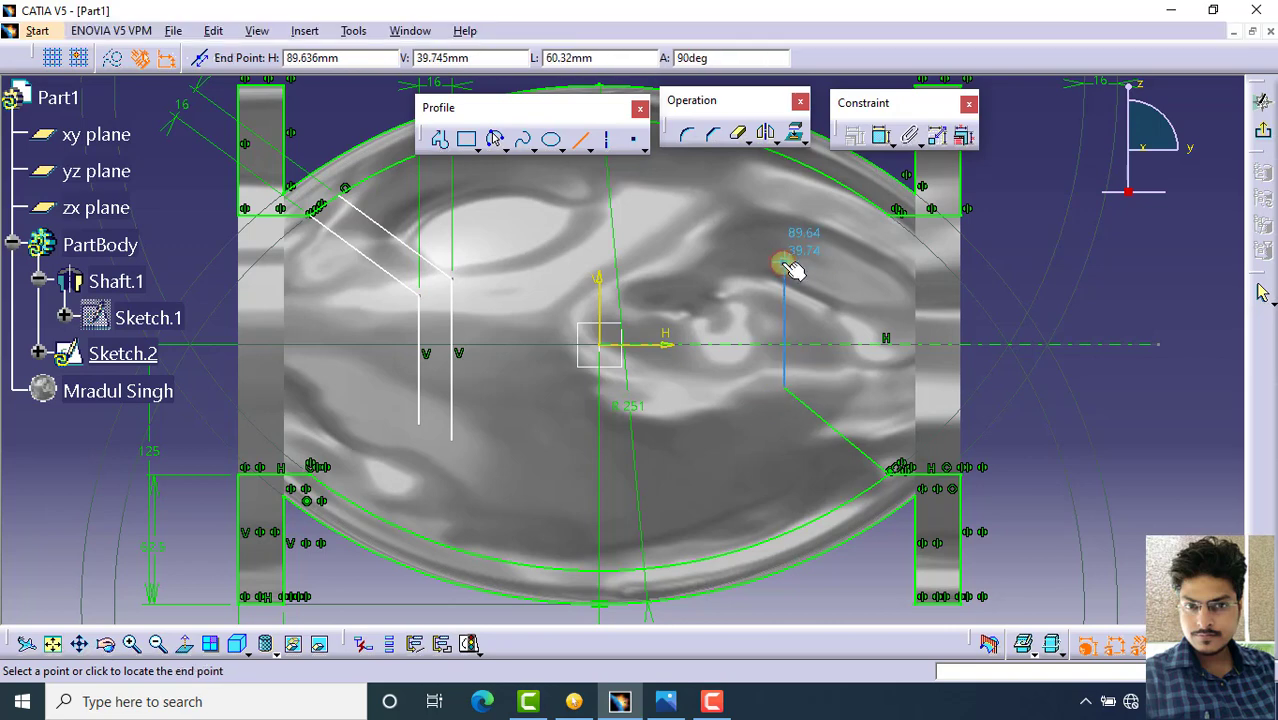
pyautogui.click(784, 264)
# Draw a parallel sloping line about 89 mm long from the lower inner arc, and a vertical line about 56 mm up from its end
pyautogui.click(855, 495)
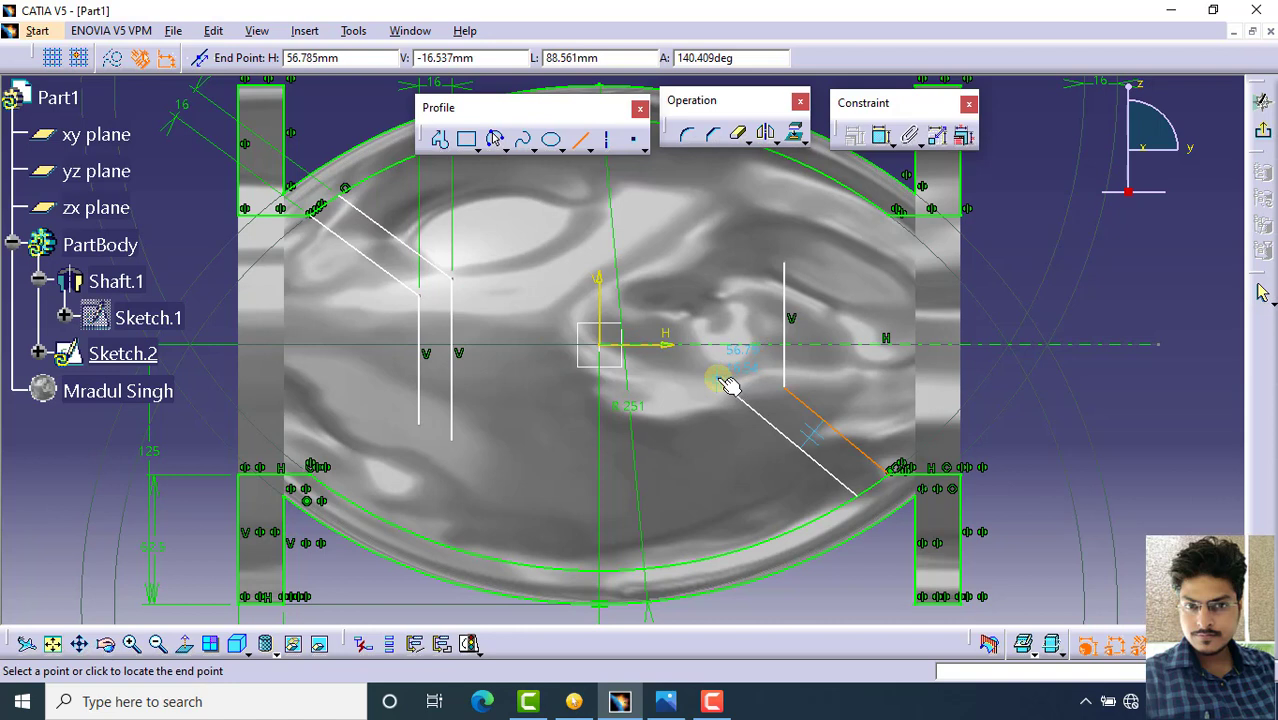
pyautogui.click(730, 385)
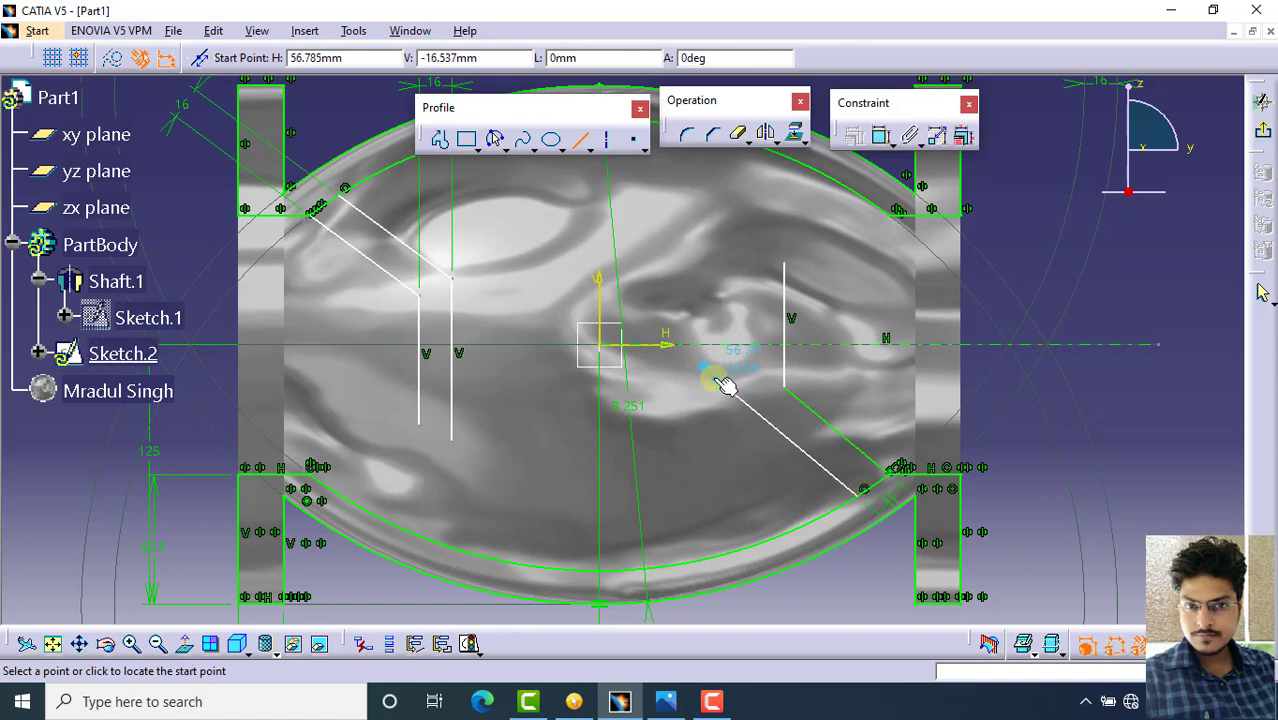
pyautogui.click(720, 381)
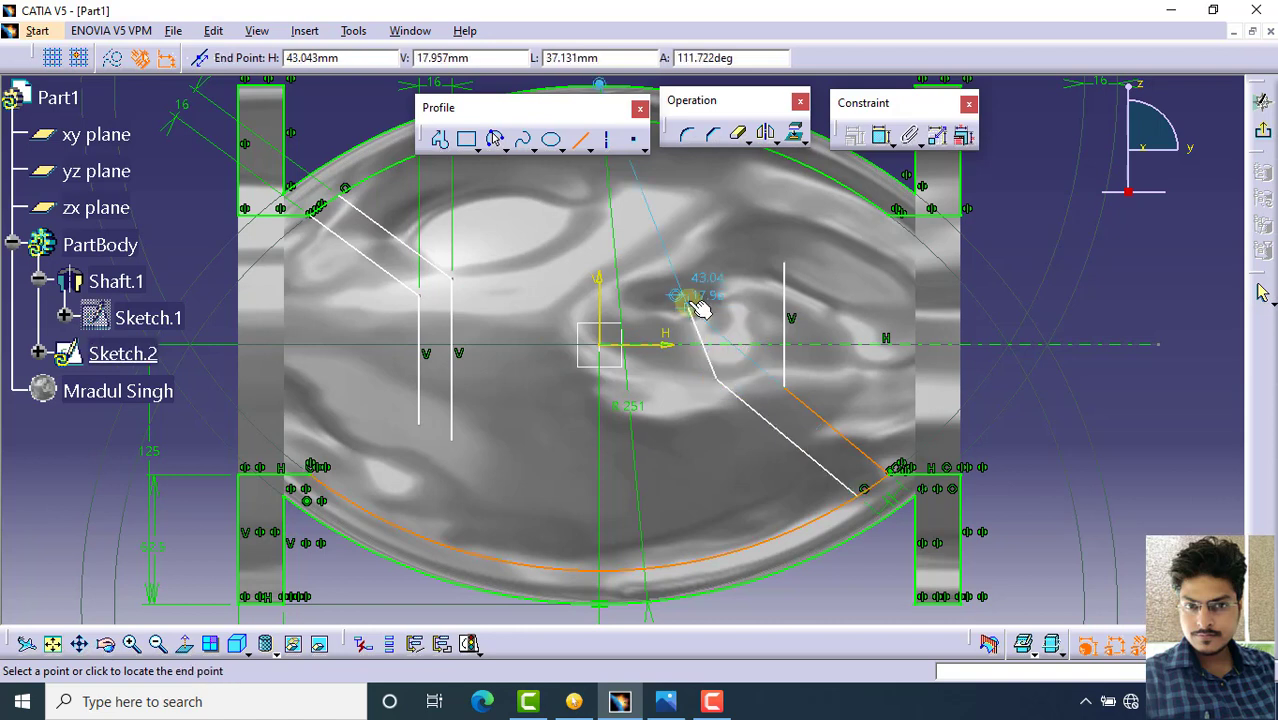
pyautogui.click(718, 264)
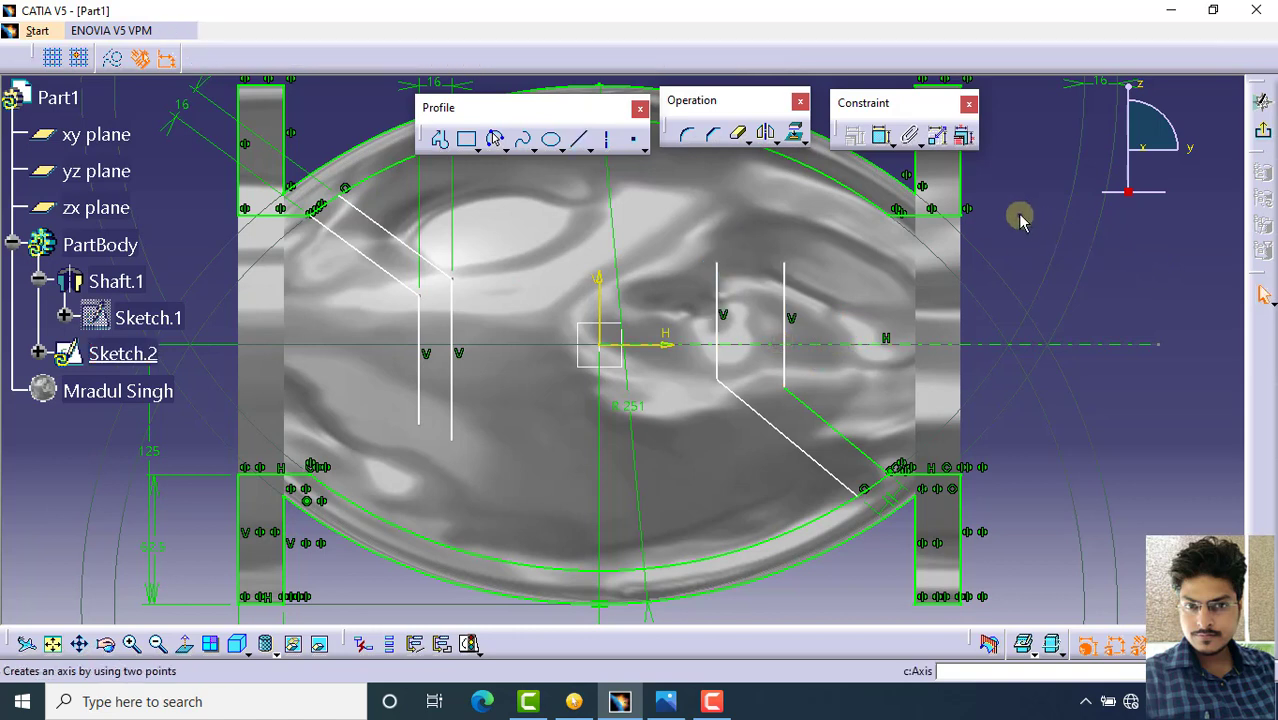
# Constrain the distance between the two lower-right sloping lines to 16 mm
pyautogui.click(884, 142)
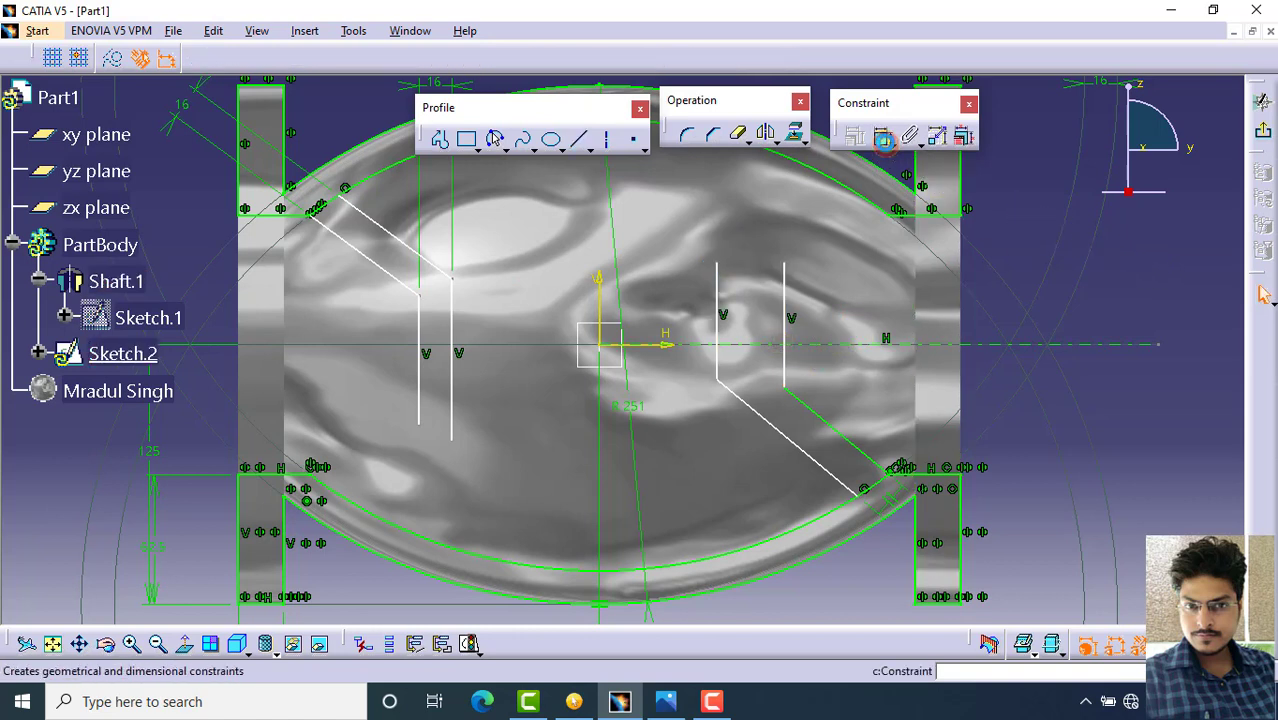
pyautogui.click(826, 464)
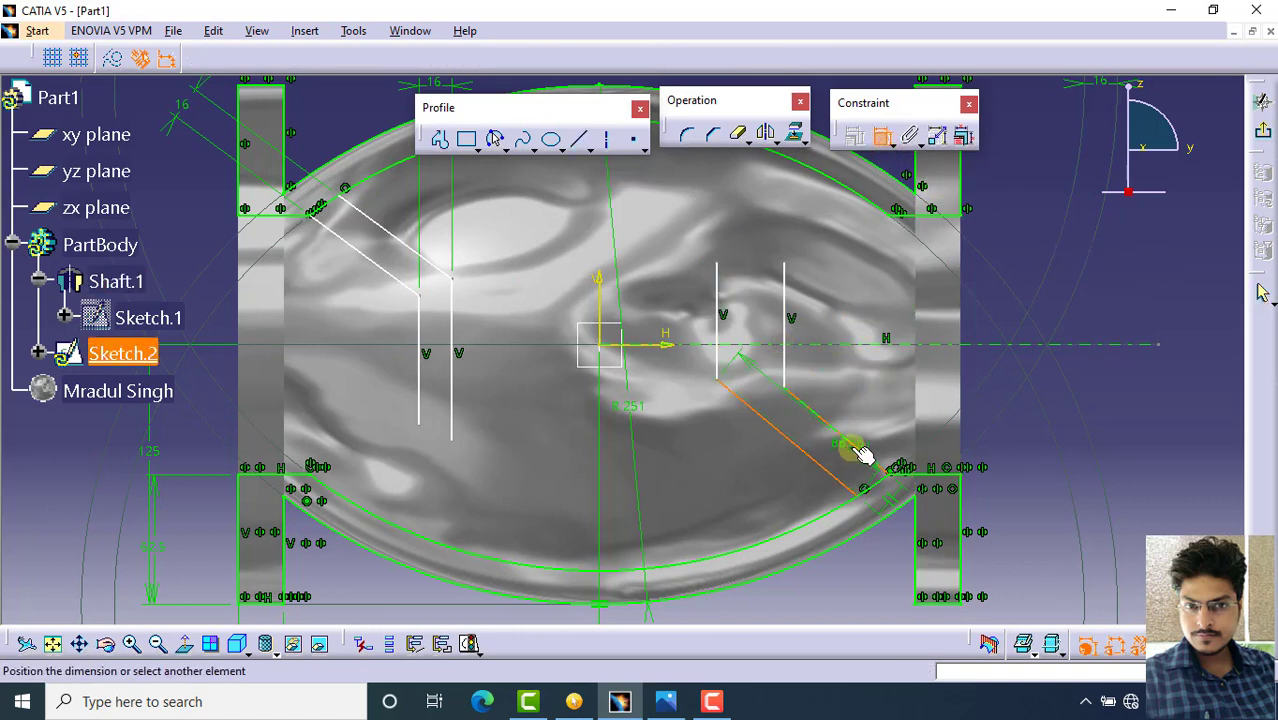
pyautogui.click(855, 447)
pyautogui.scroll(1, 942, 558)
pyautogui.moveTo(944, 562); pyautogui.dragTo(912, 477, button='middle')
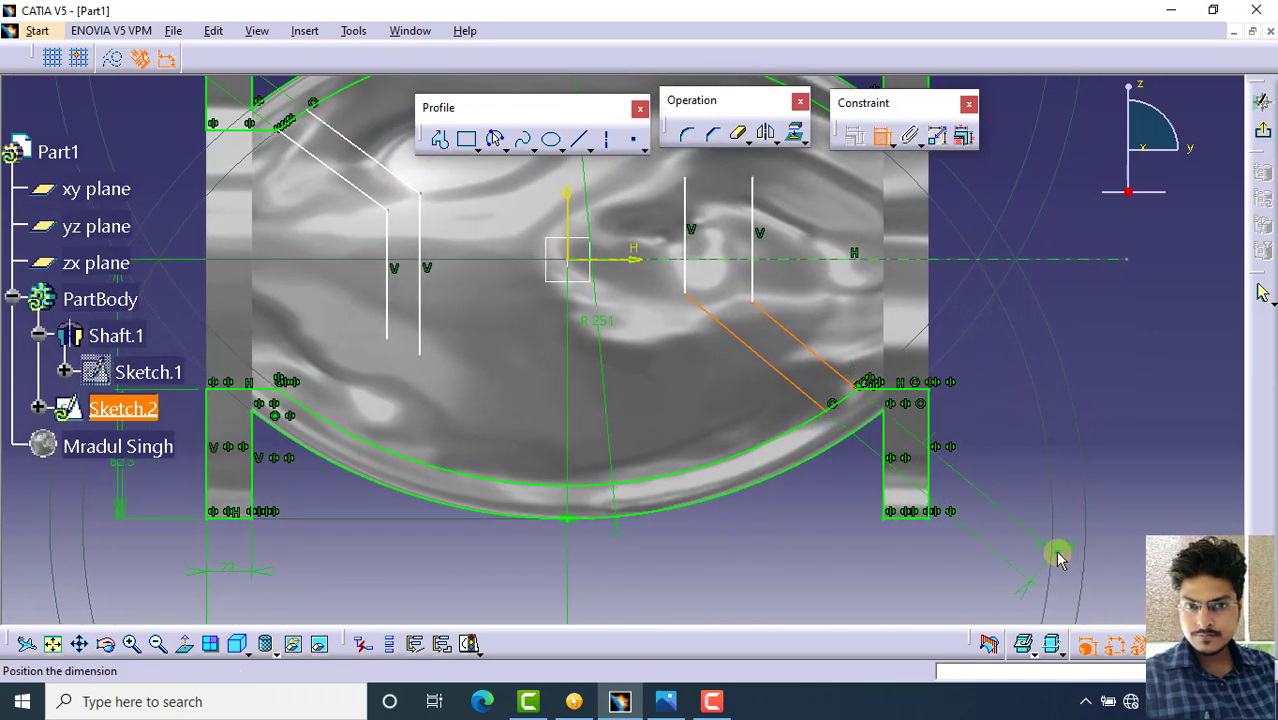
pyautogui.click(1060, 560)
pyautogui.doubleClick(1061, 550)
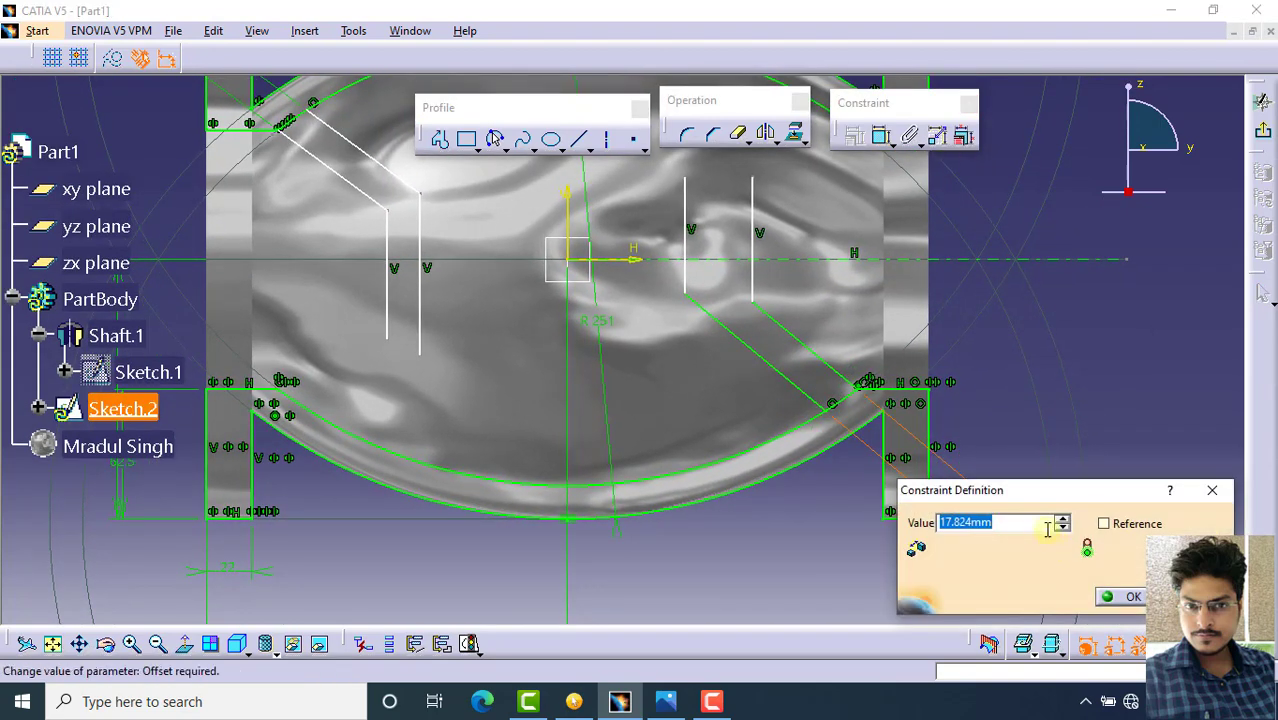
pyautogui.write('16')
pyautogui.press('Return')
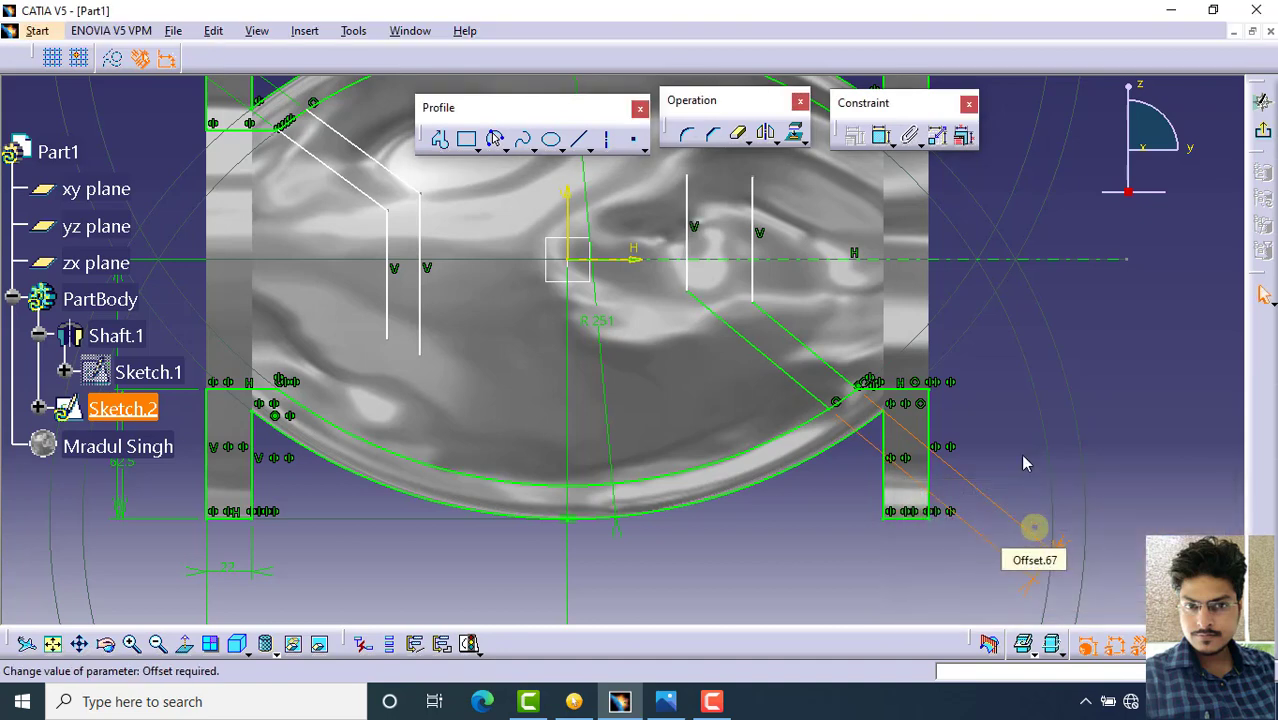
pyautogui.click(882, 135)
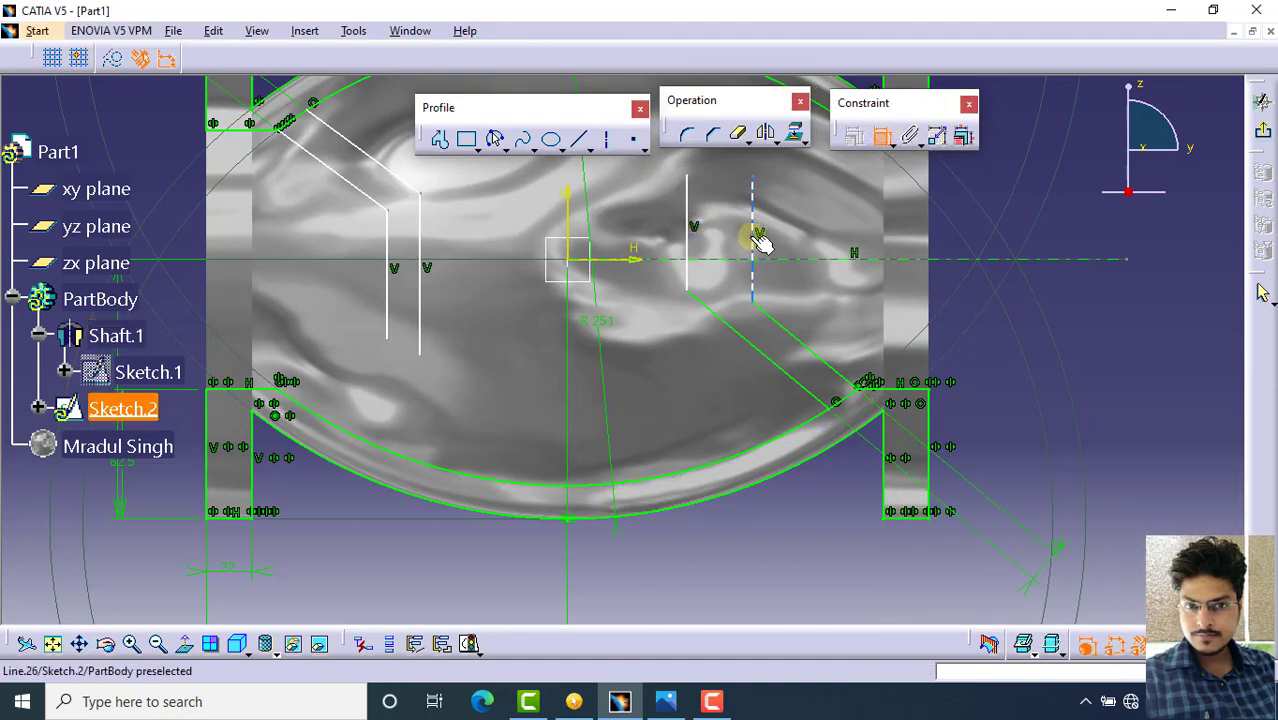
pyautogui.click(756, 238)
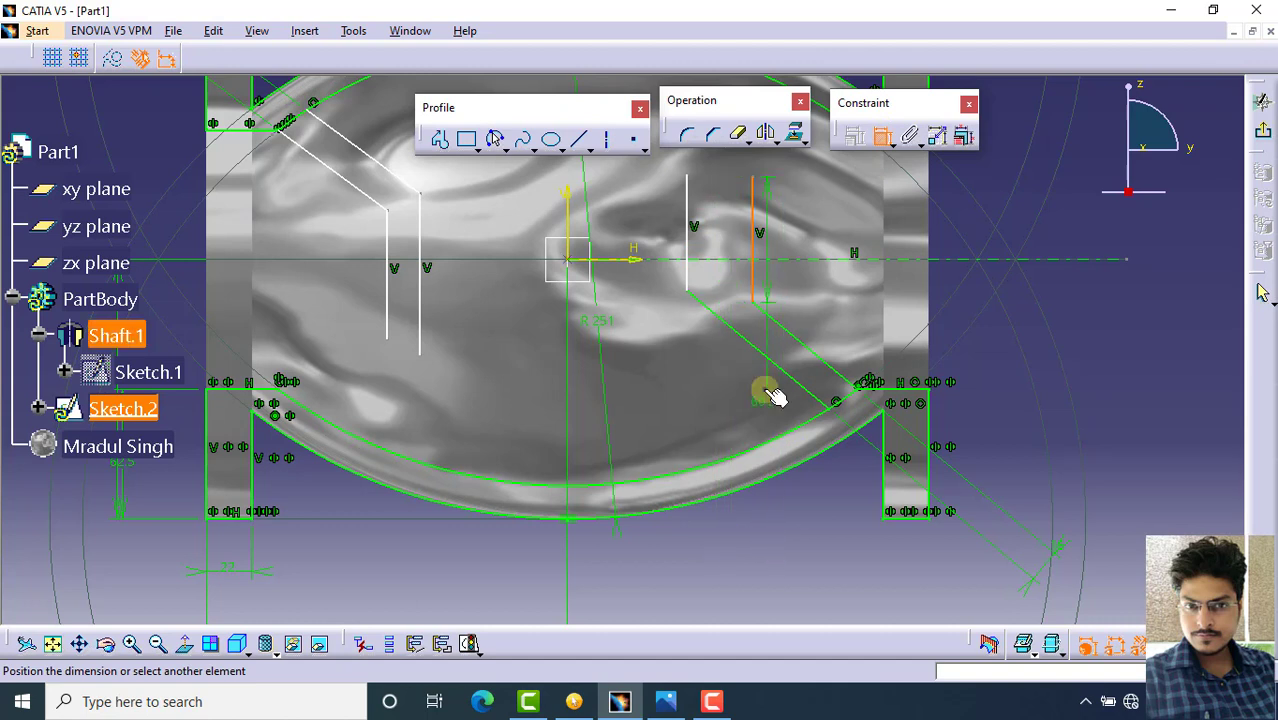
pyautogui.press('Escape')
# Constrain the distance between the two vertical lines right of the origin to 16 mm
pyautogui.click(880, 135)
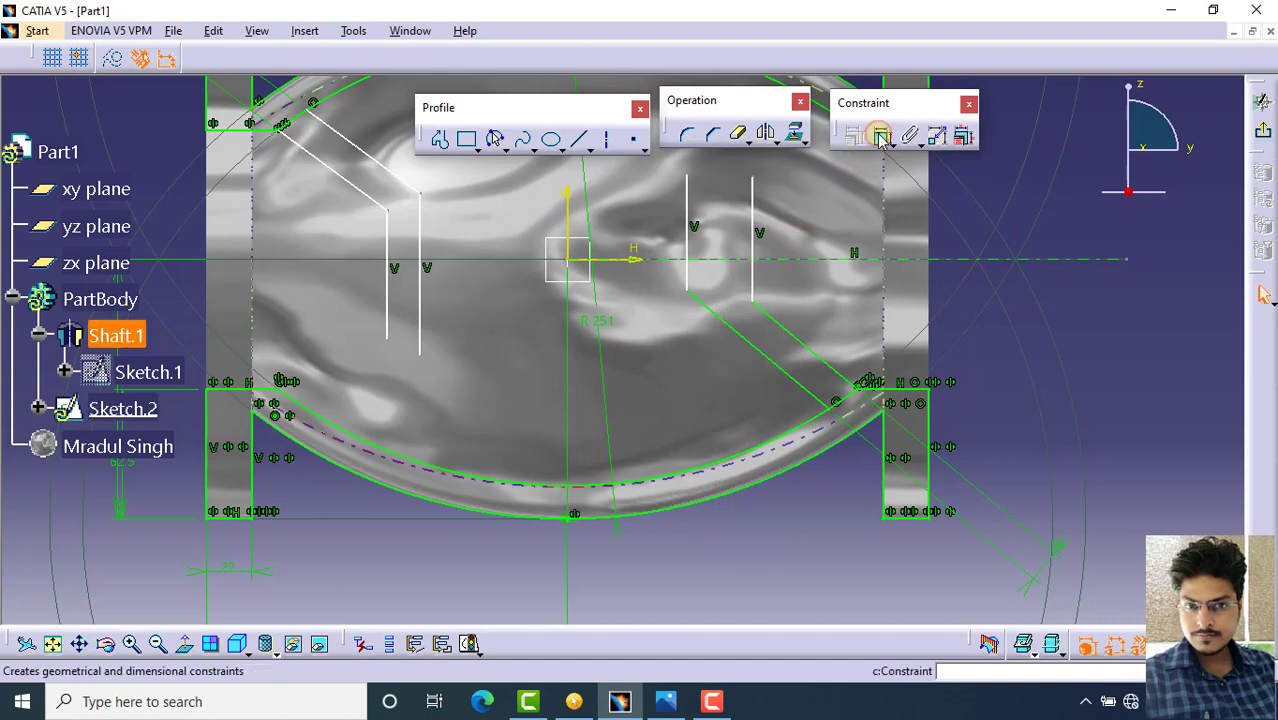
pyautogui.click(754, 234)
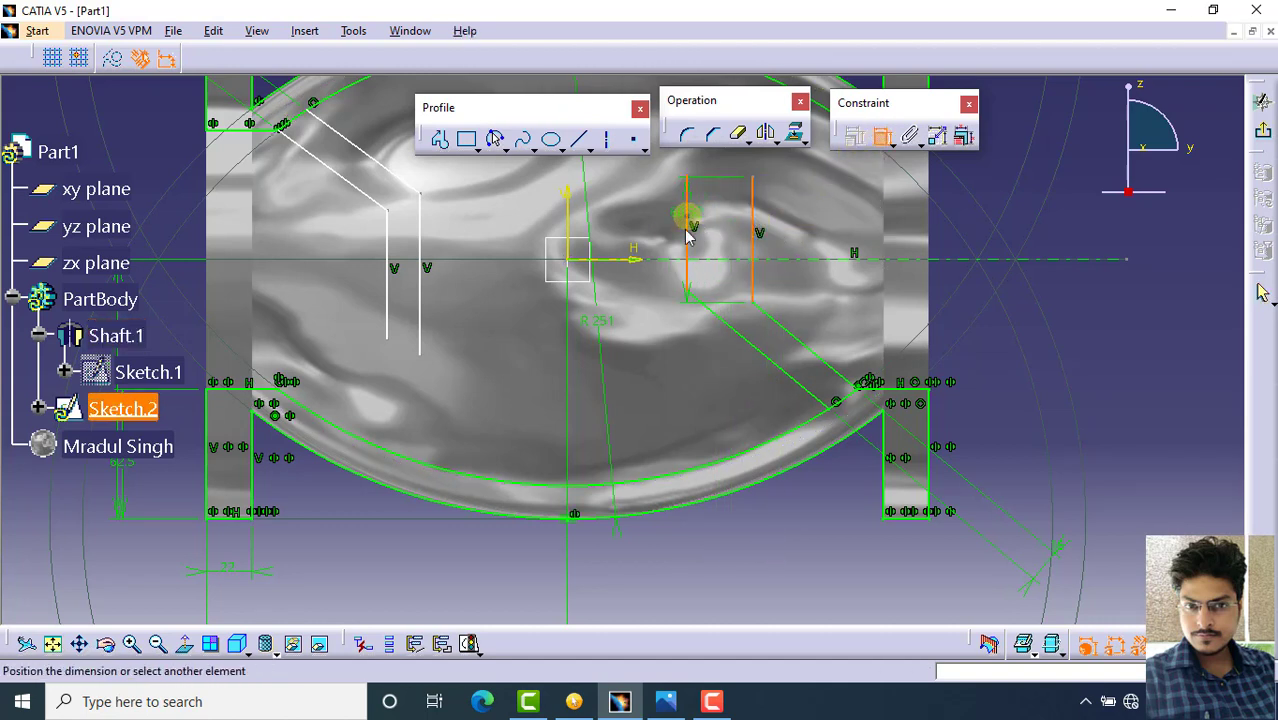
pyautogui.click(688, 232)
pyautogui.click(735, 590)
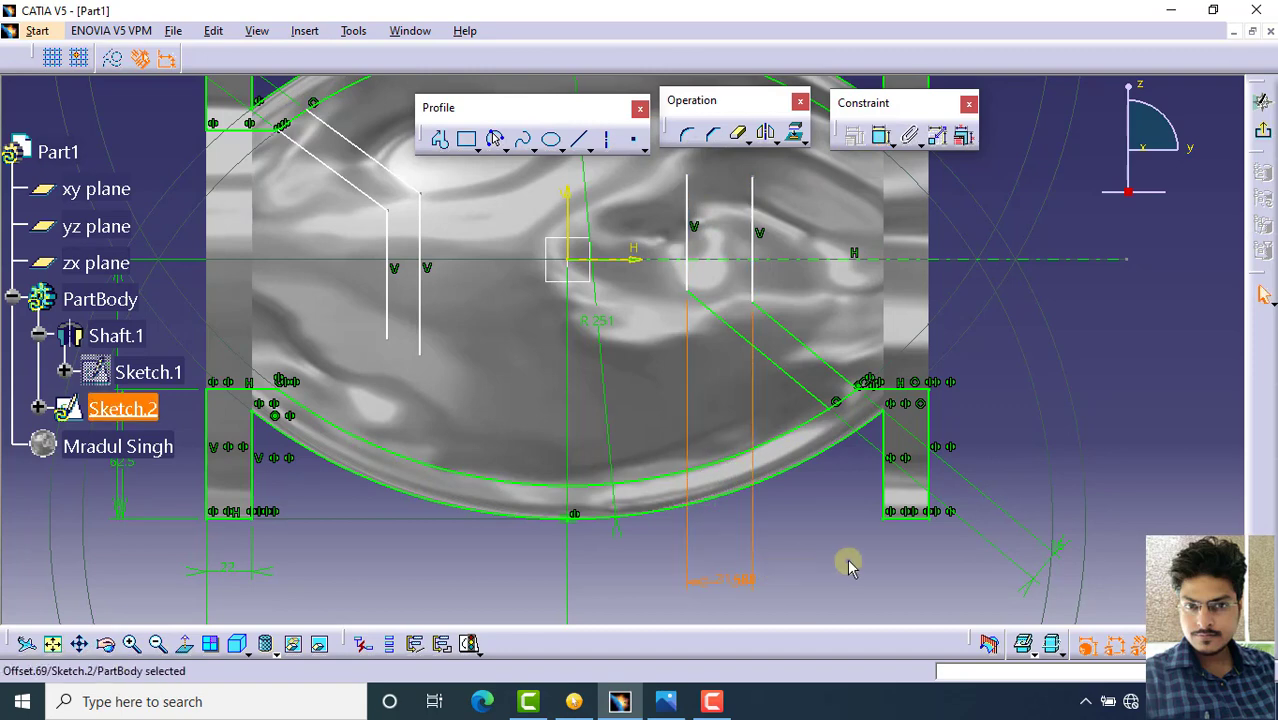
pyautogui.doubleClick(727, 580)
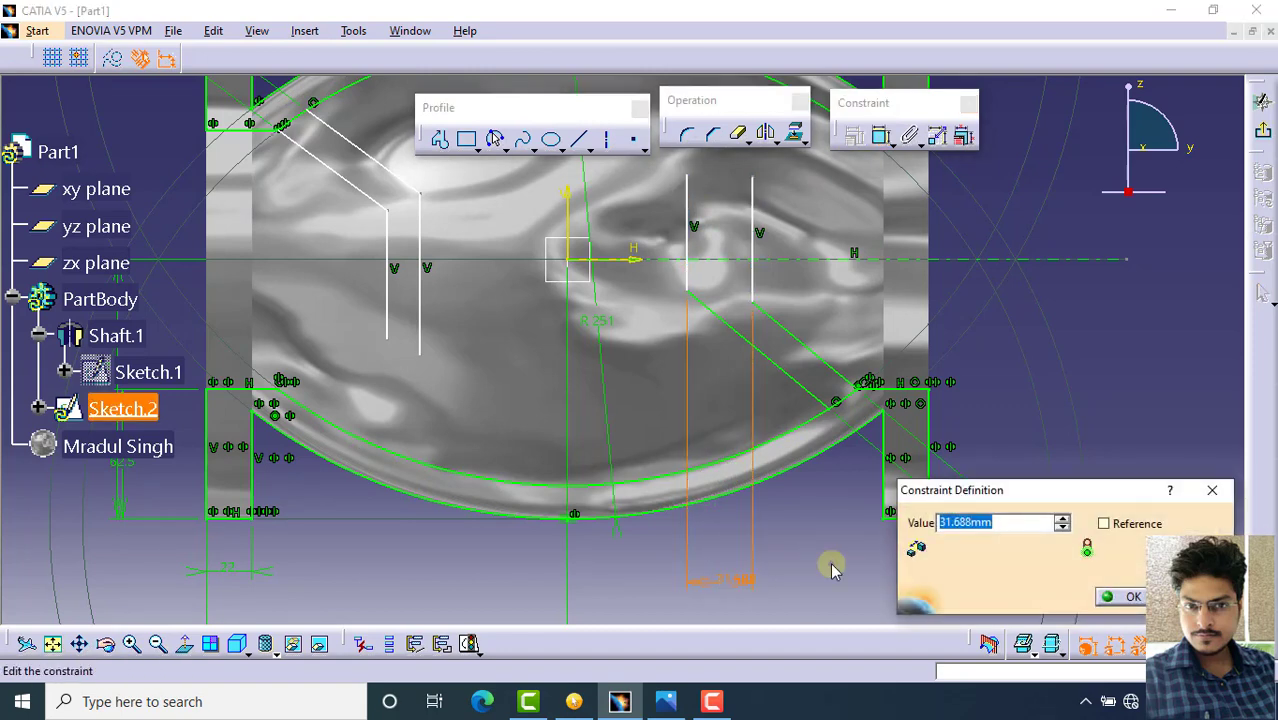
pyautogui.press('Return')
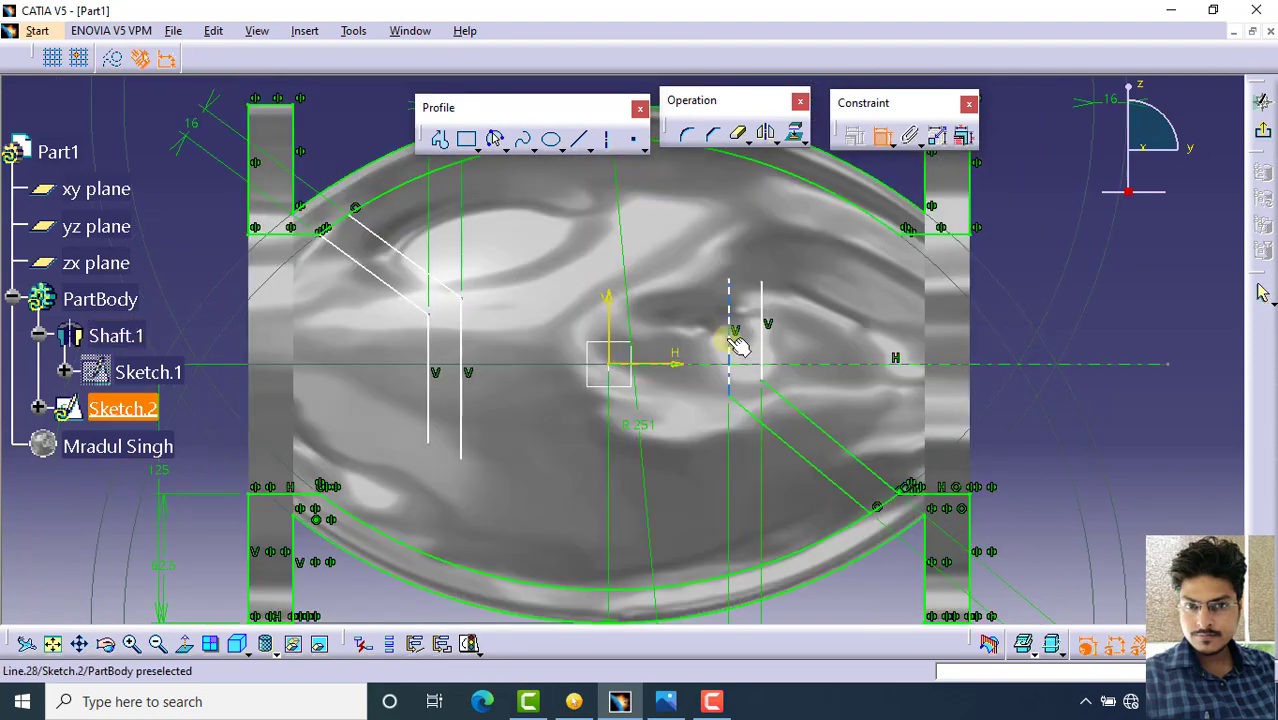
# Constrain the length of the inner vertical line right of the origin to 50 mm
pyautogui.click(737, 345)
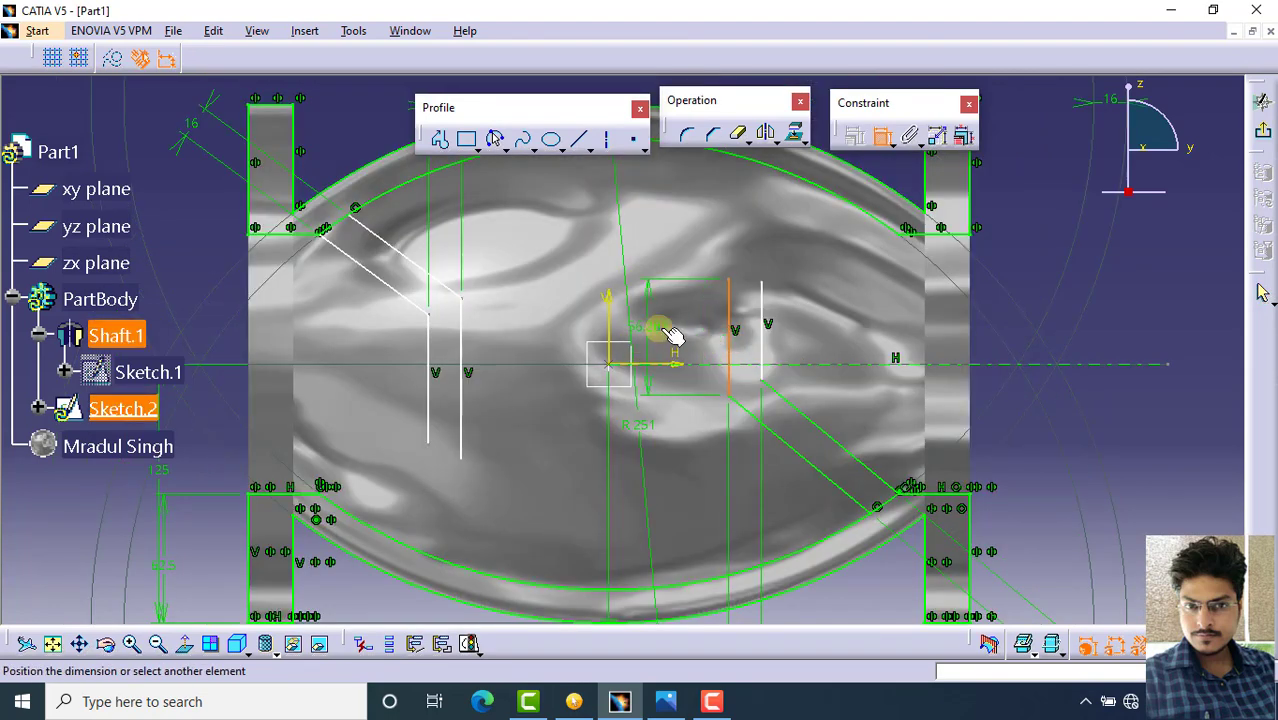
pyautogui.doubleClick(1103, 330)
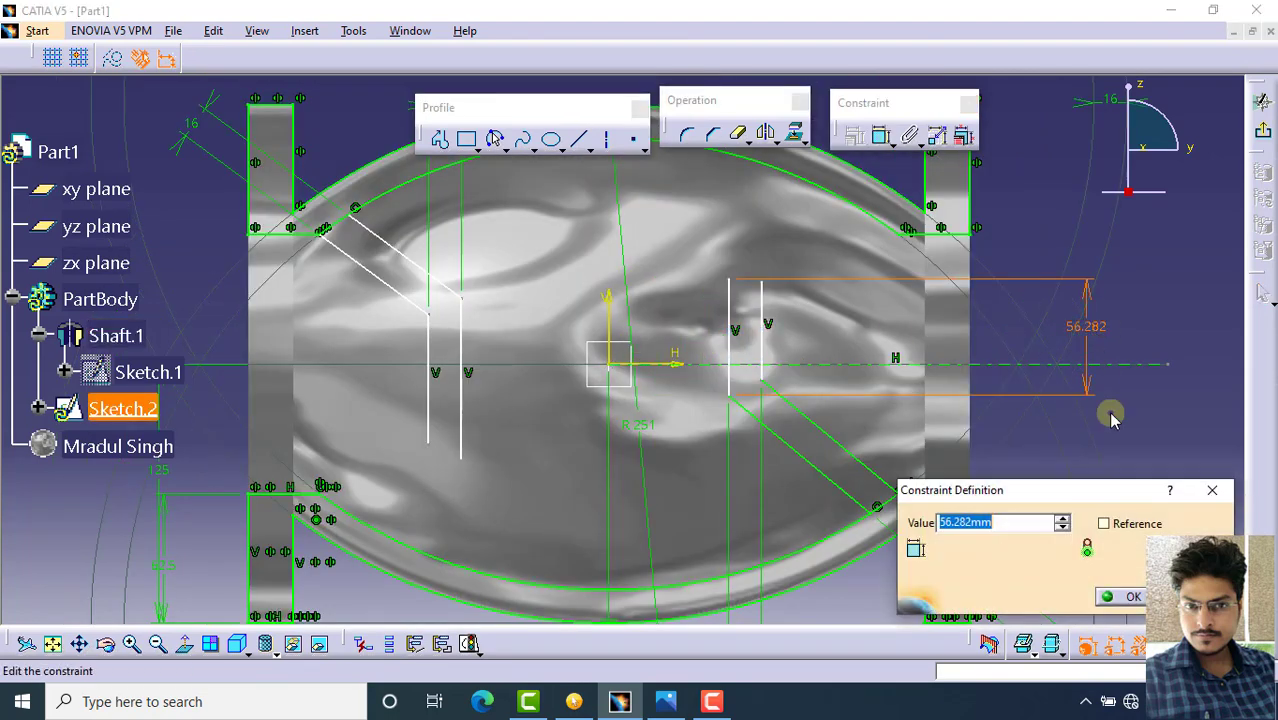
pyautogui.press('Return')
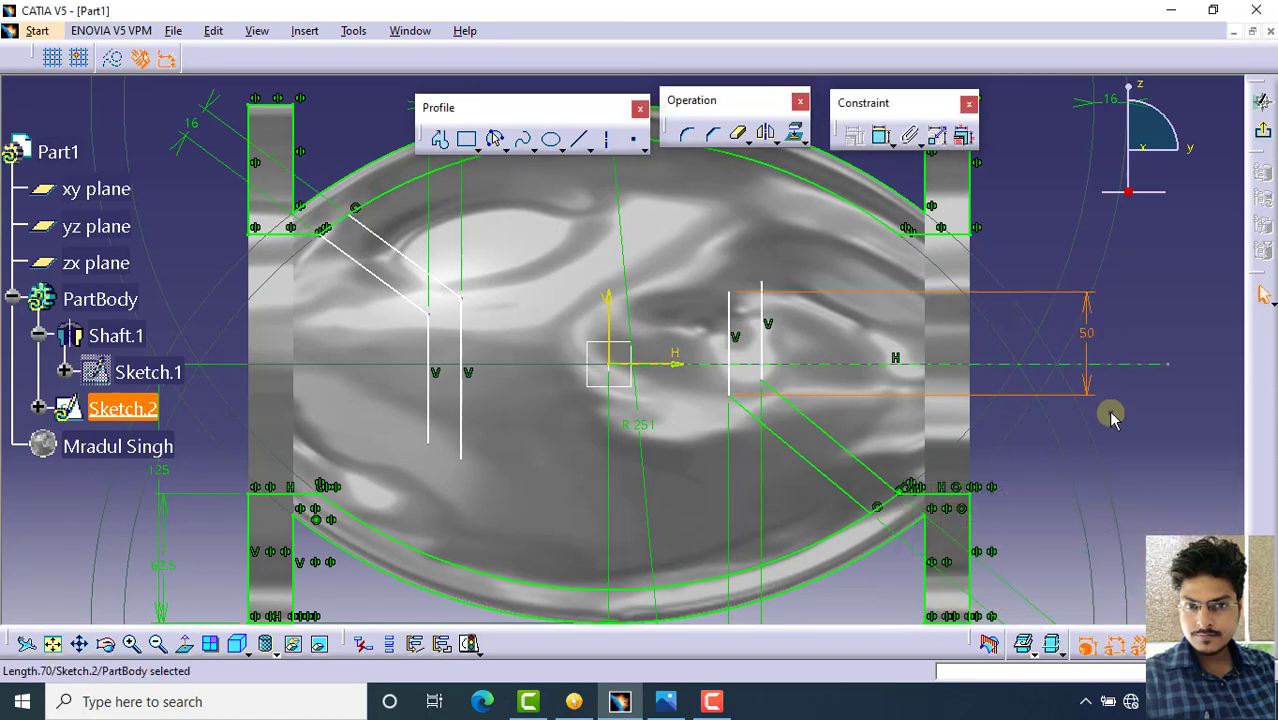
pyautogui.click(1092, 452)
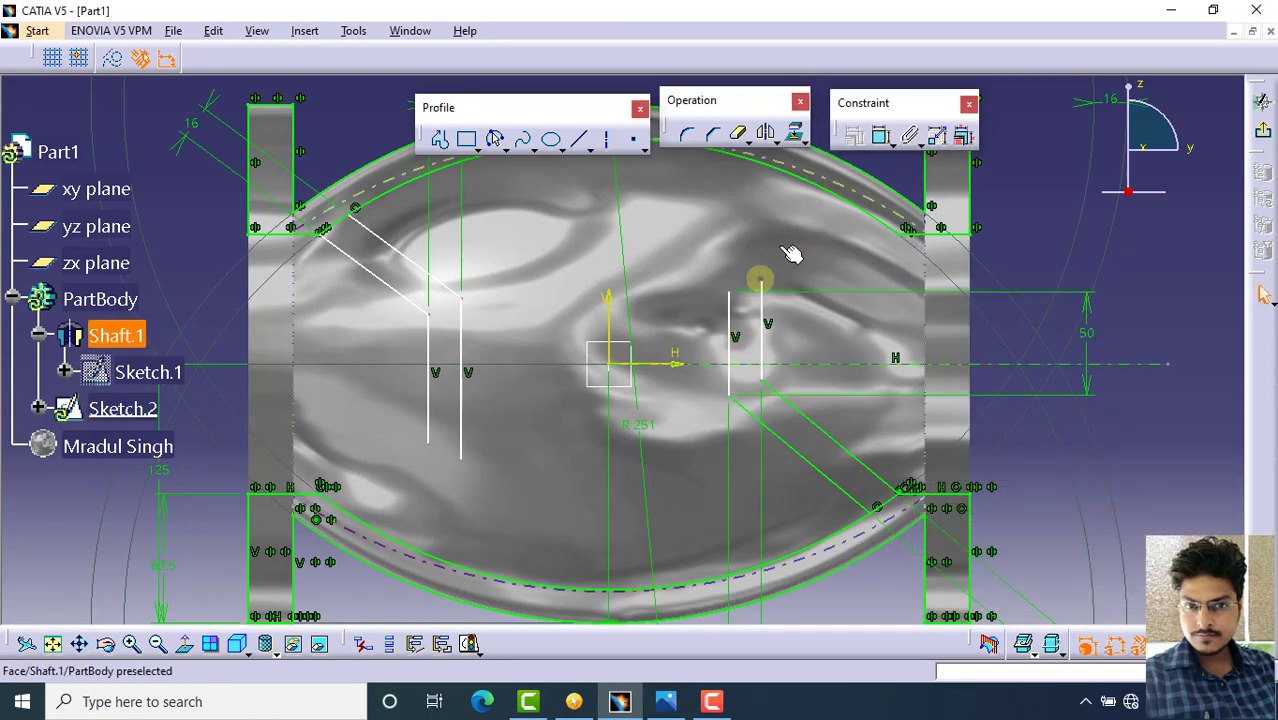
# Constrain the upper endpoint of the 50 mm vertical line to lie 25 mm from the horizontal axis
pyautogui.click(879, 138)
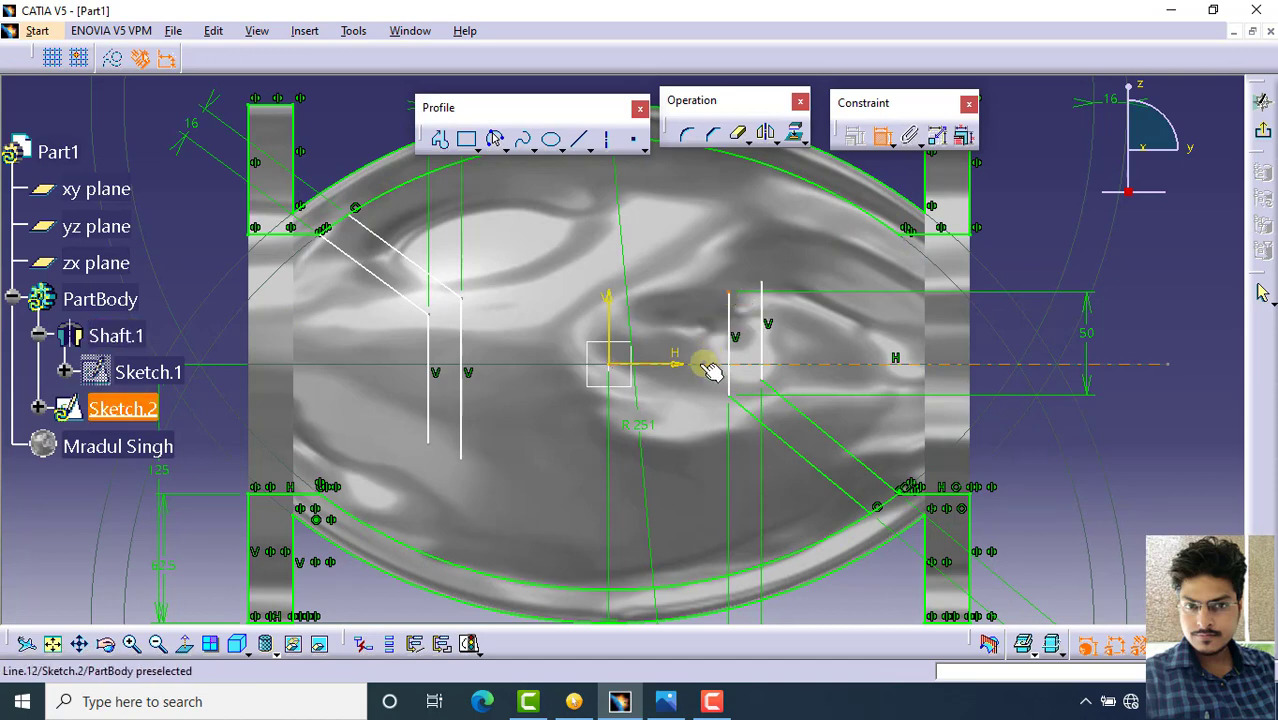
pyautogui.click(664, 364)
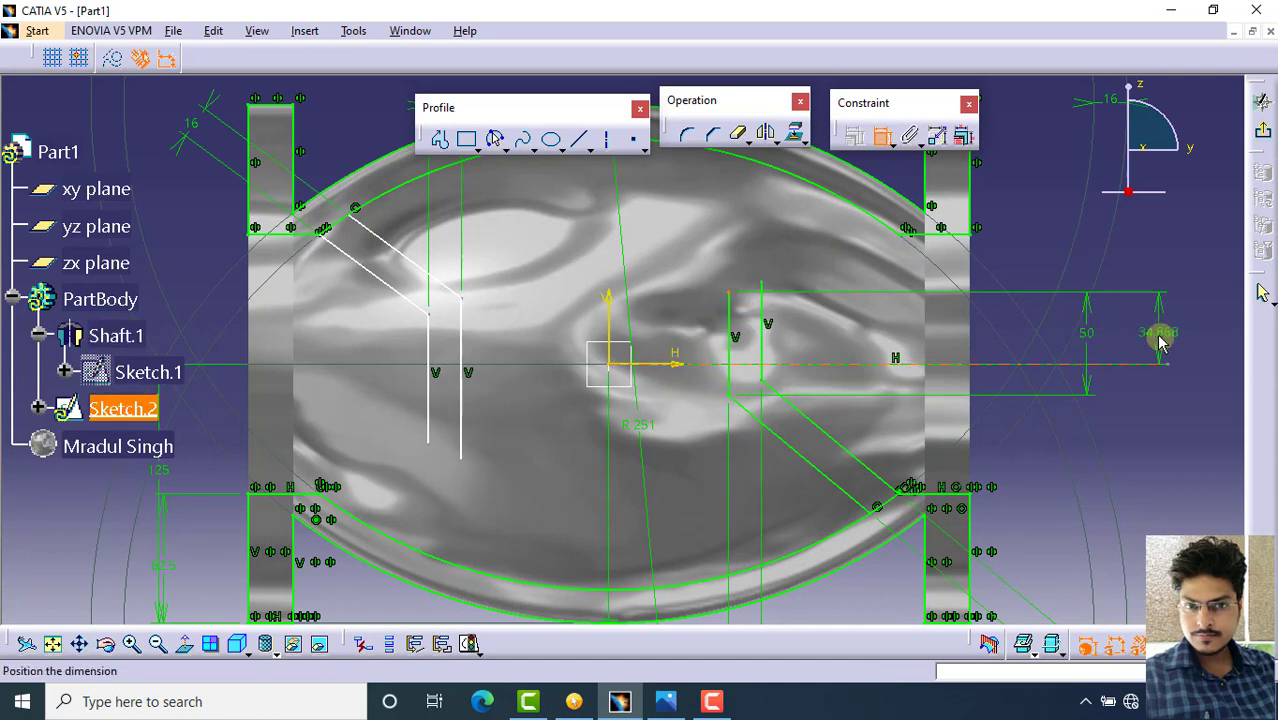
pyautogui.click(1128, 335)
pyautogui.doubleClick(1128, 331)
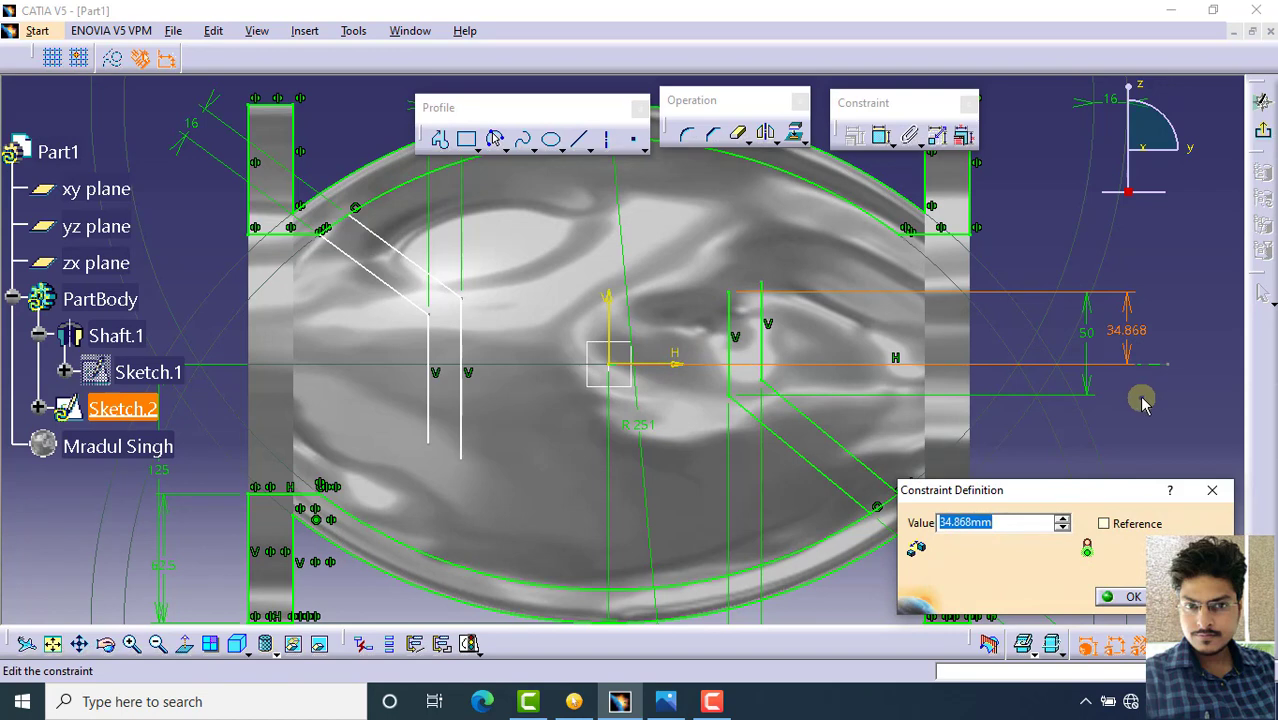
pyautogui.press('Return')
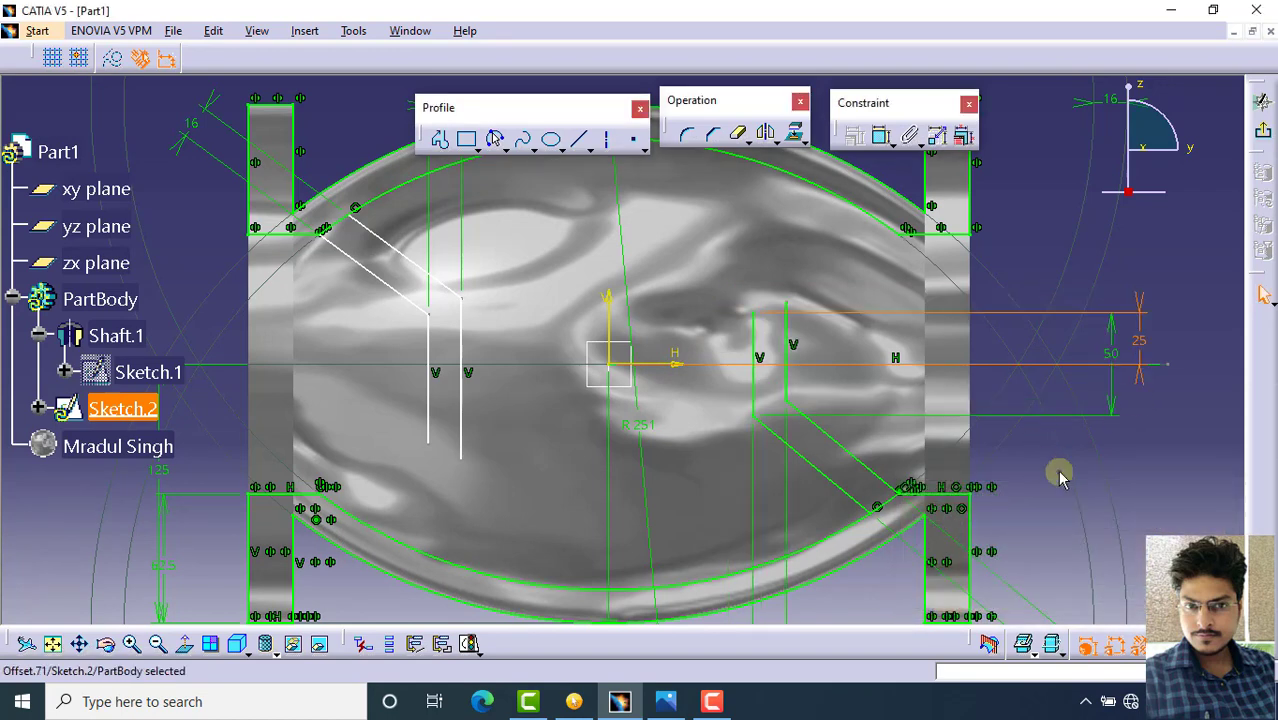
# Constrain the length of the inner vertical line left of the origin to 50 mm
pyautogui.click(485, 342)
pyautogui.moveTo(497, 342); pyautogui.dragTo(519, 331, button='middle')
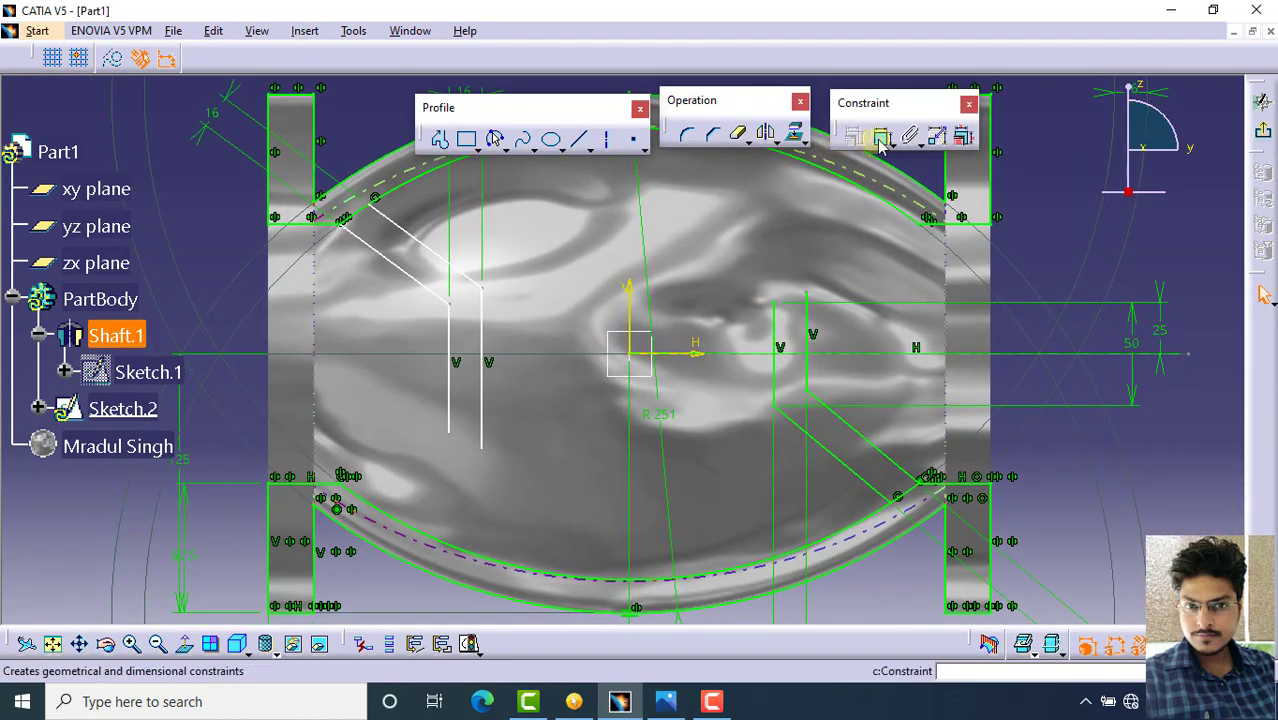
pyautogui.click(880, 140)
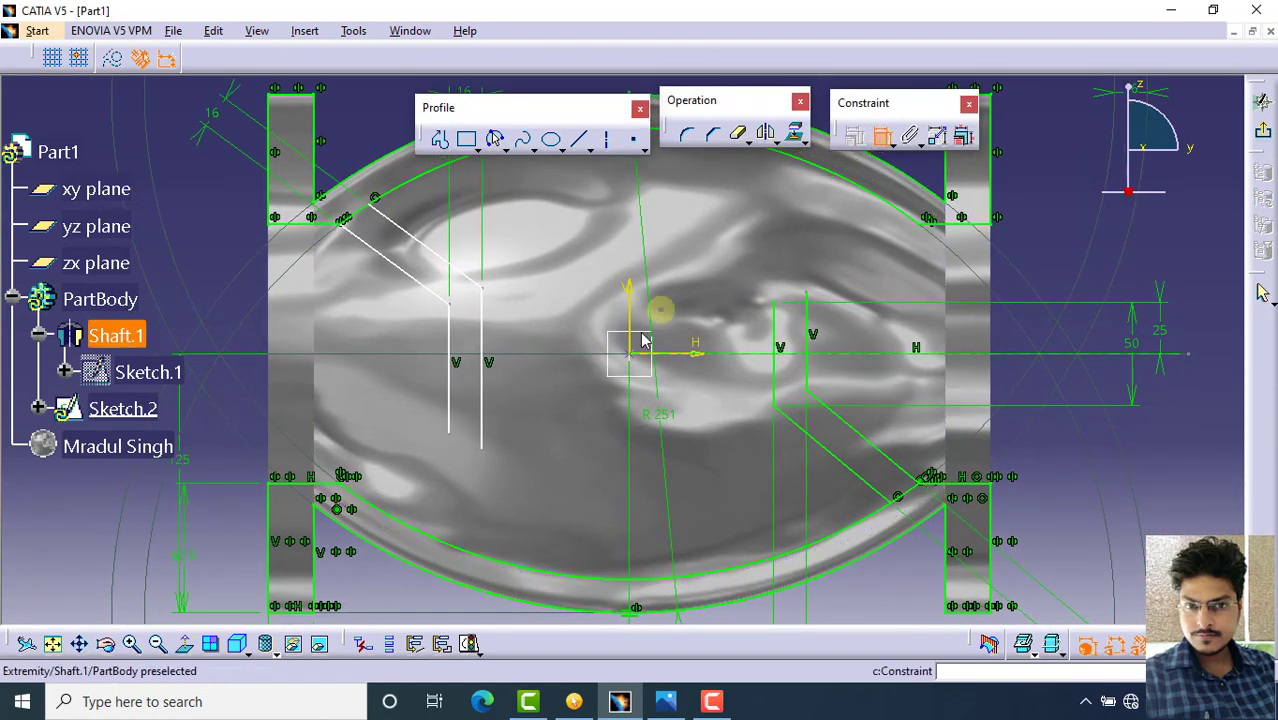
pyautogui.click(484, 395)
pyautogui.moveTo(622, 419); pyautogui.dragTo(742, 405, button='middle')
pyautogui.click(257, 357)
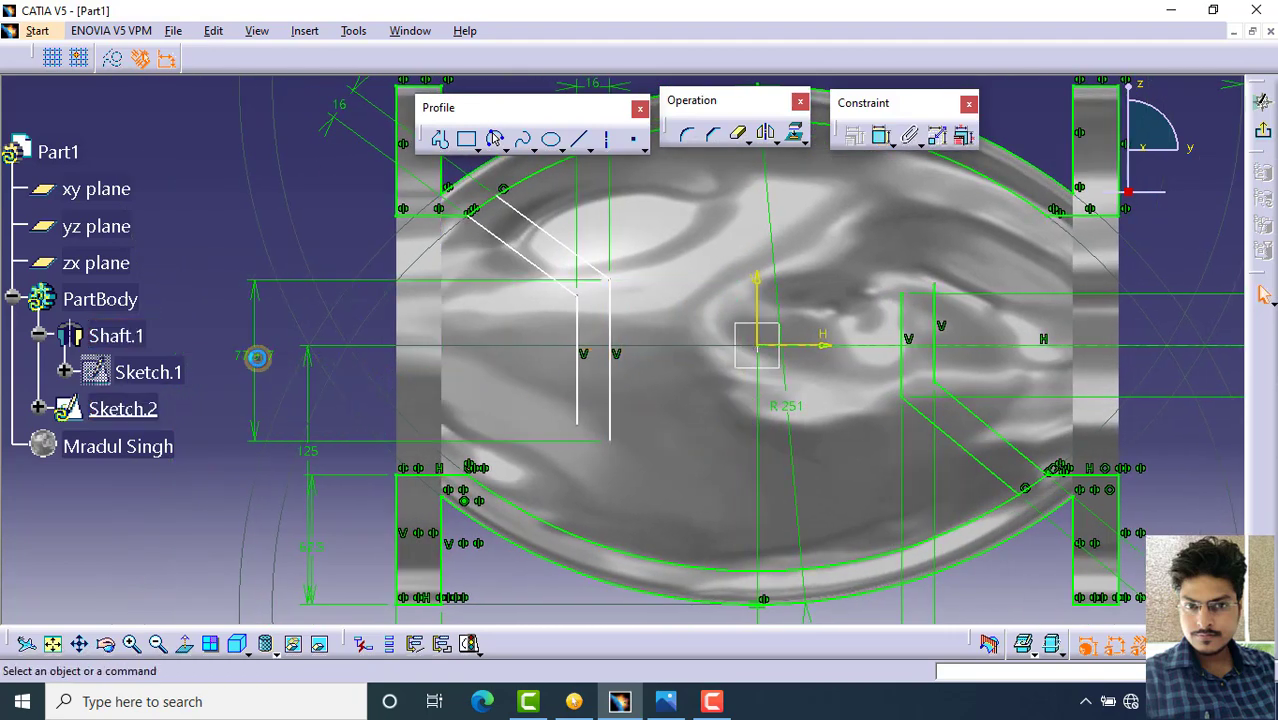
pyautogui.doubleClick(257, 357)
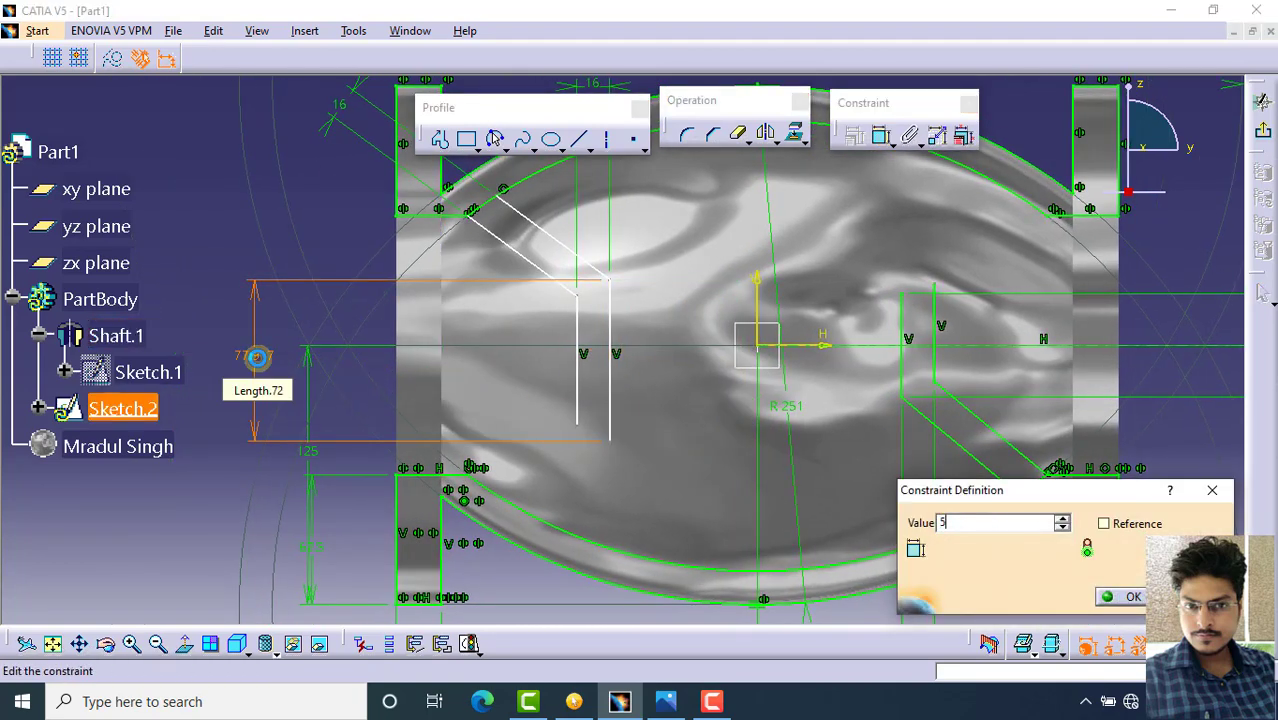
pyautogui.press('Return')
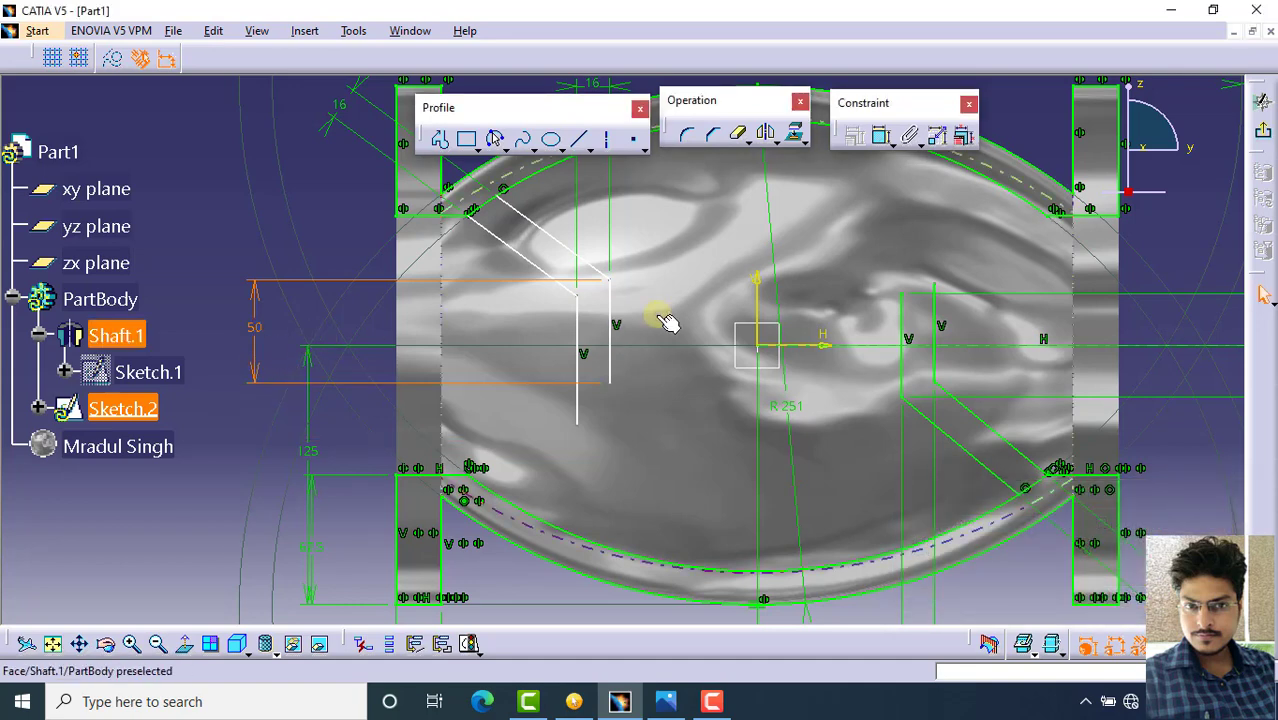
# Constrain the lower endpoint of the left 50 mm vertical line to lie 25 mm from the horizontal axis
pyautogui.click(880, 135)
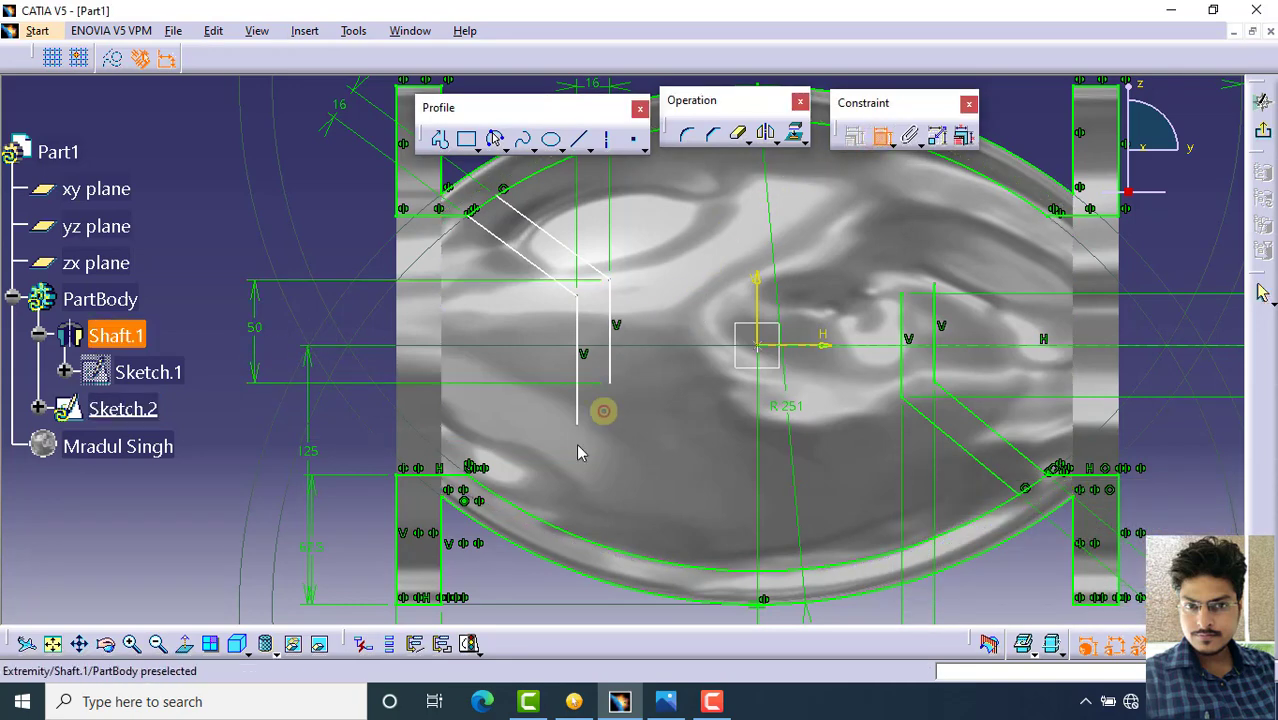
pyautogui.click(612, 377)
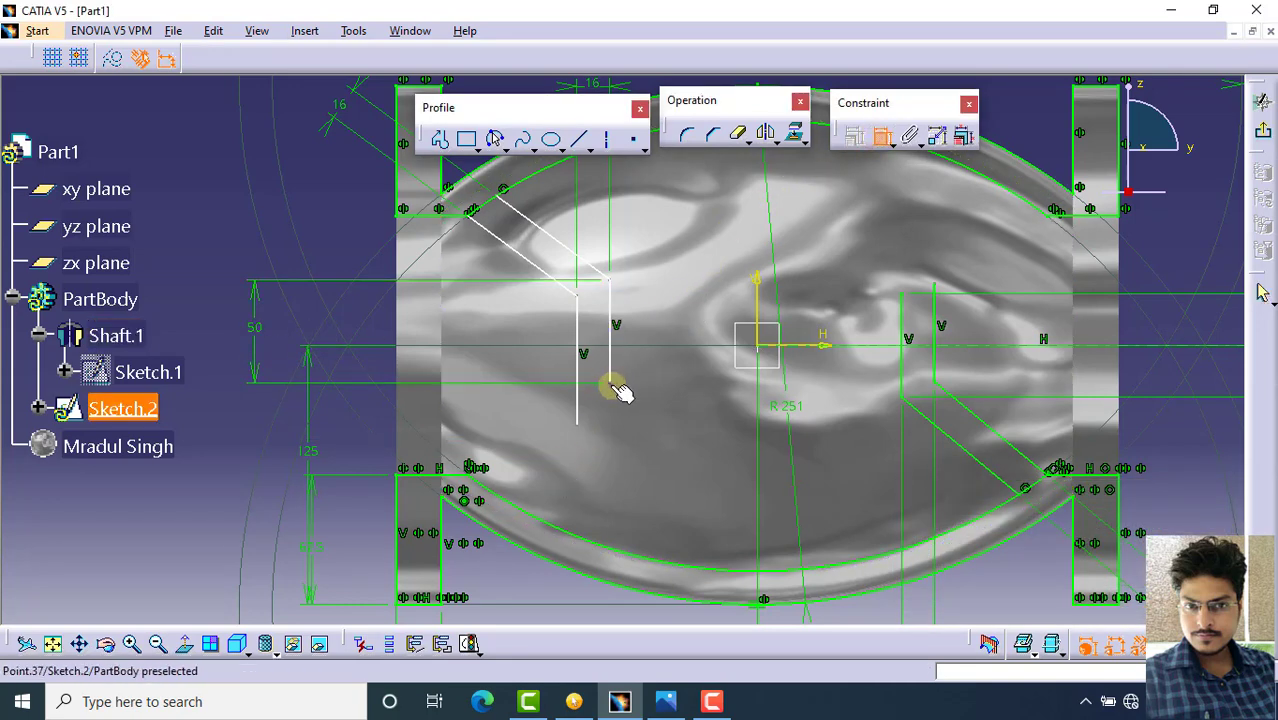
pyautogui.click(805, 347)
pyautogui.click(236, 334)
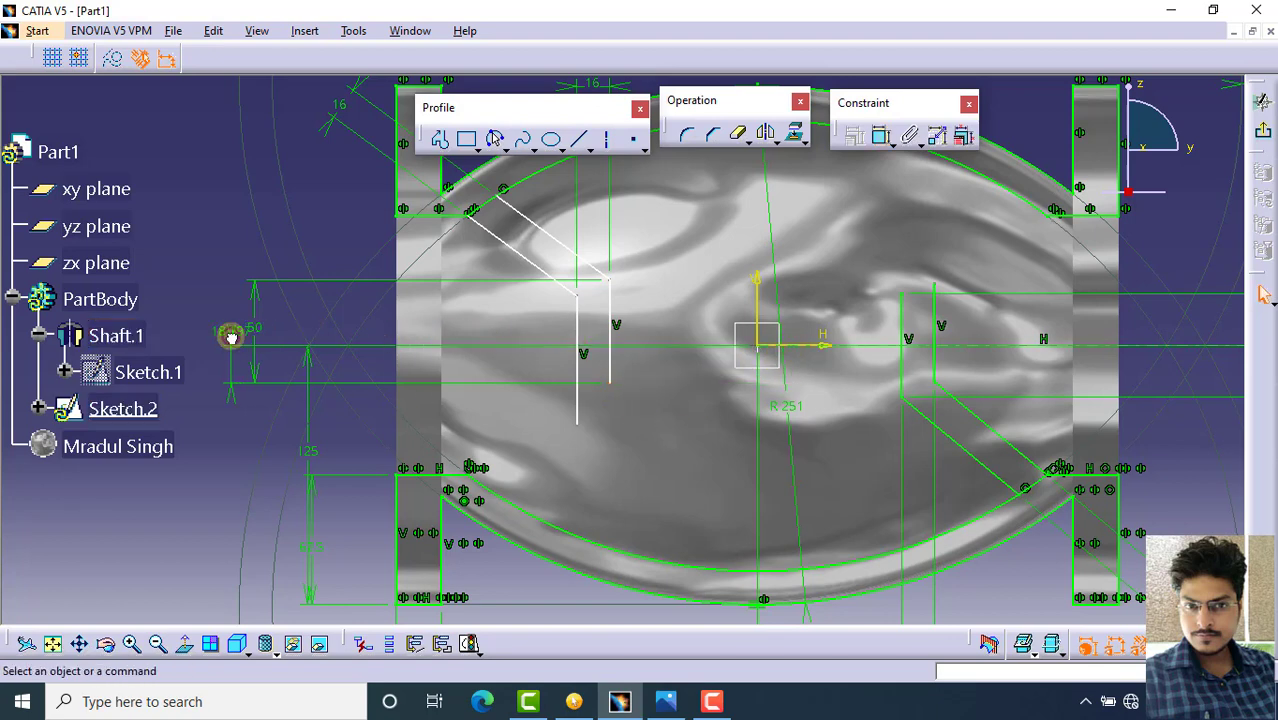
pyautogui.doubleClick(240, 332)
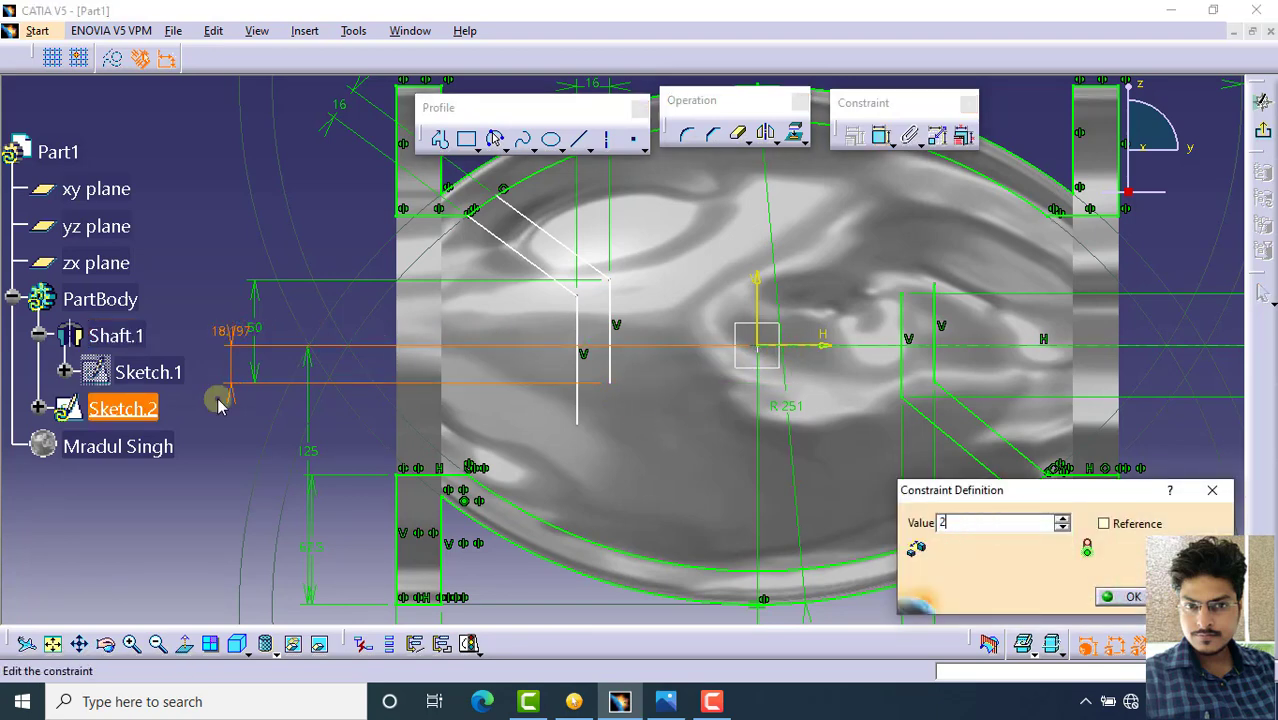
pyautogui.press('Return')
# Draw a horizontal line about 182 mm long from the lower end of the right 50 mm vertical line, leftward across both left vertical lines
pyautogui.click(578, 139)
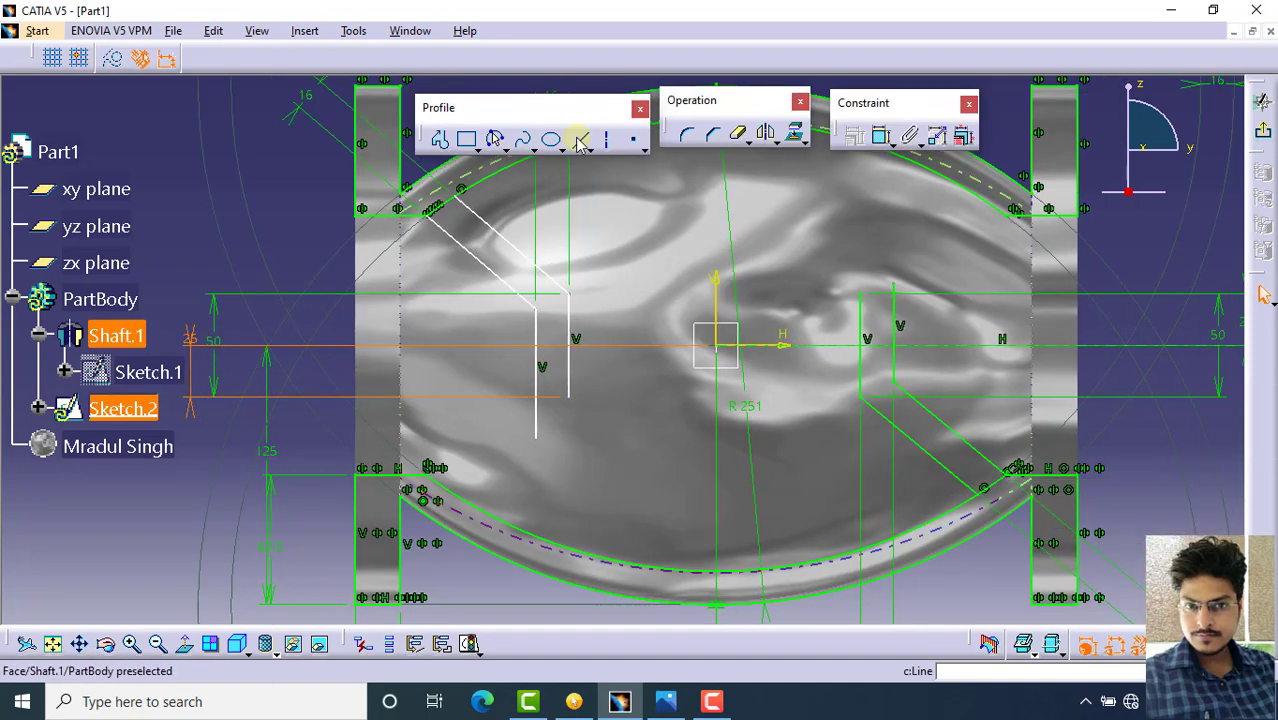
pyautogui.click(860, 400)
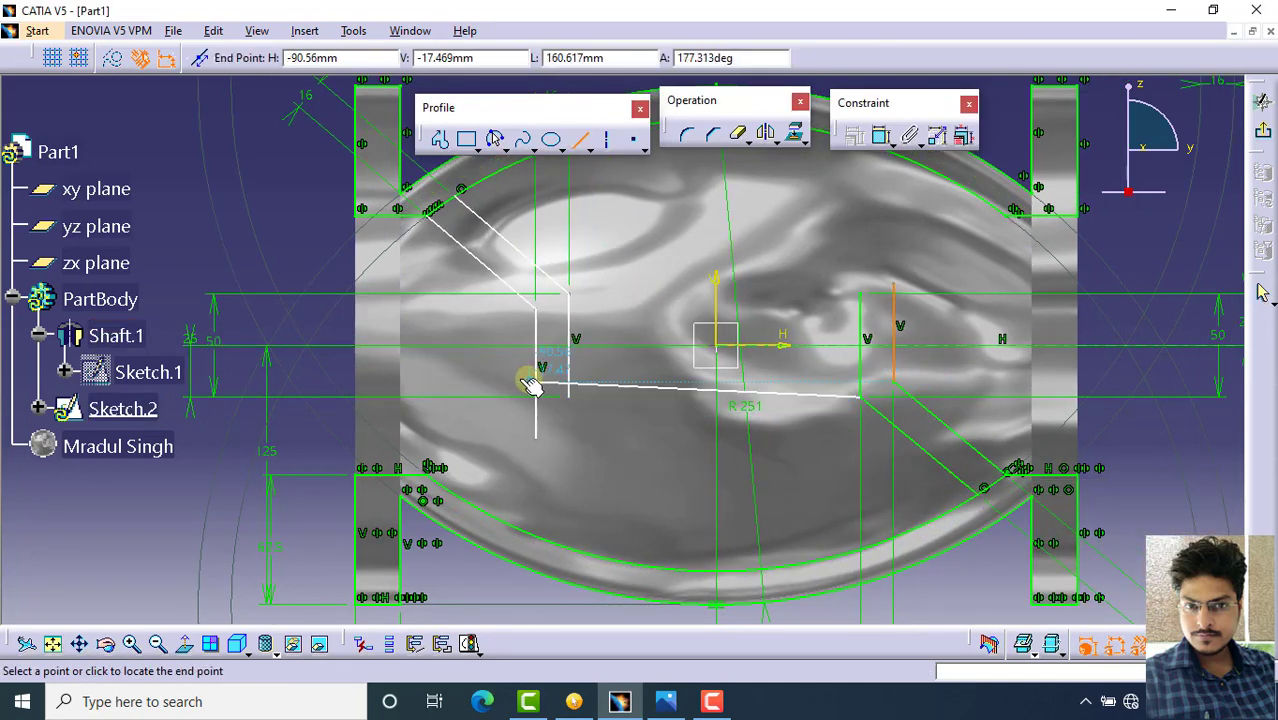
pyautogui.click(480, 400)
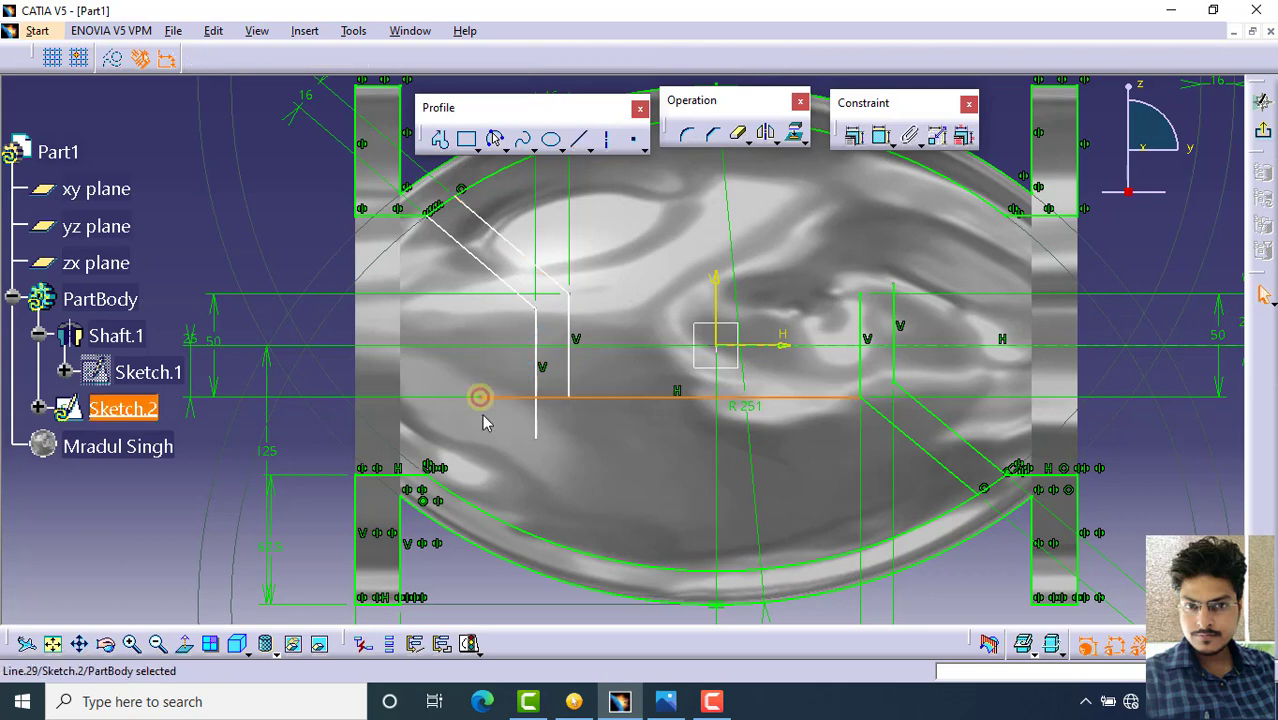
# Draw a horizontal line about 175 mm long from the upper end of the left 50 mm vertical line, rightward past both right vertical lines
pyautogui.click(580, 140)
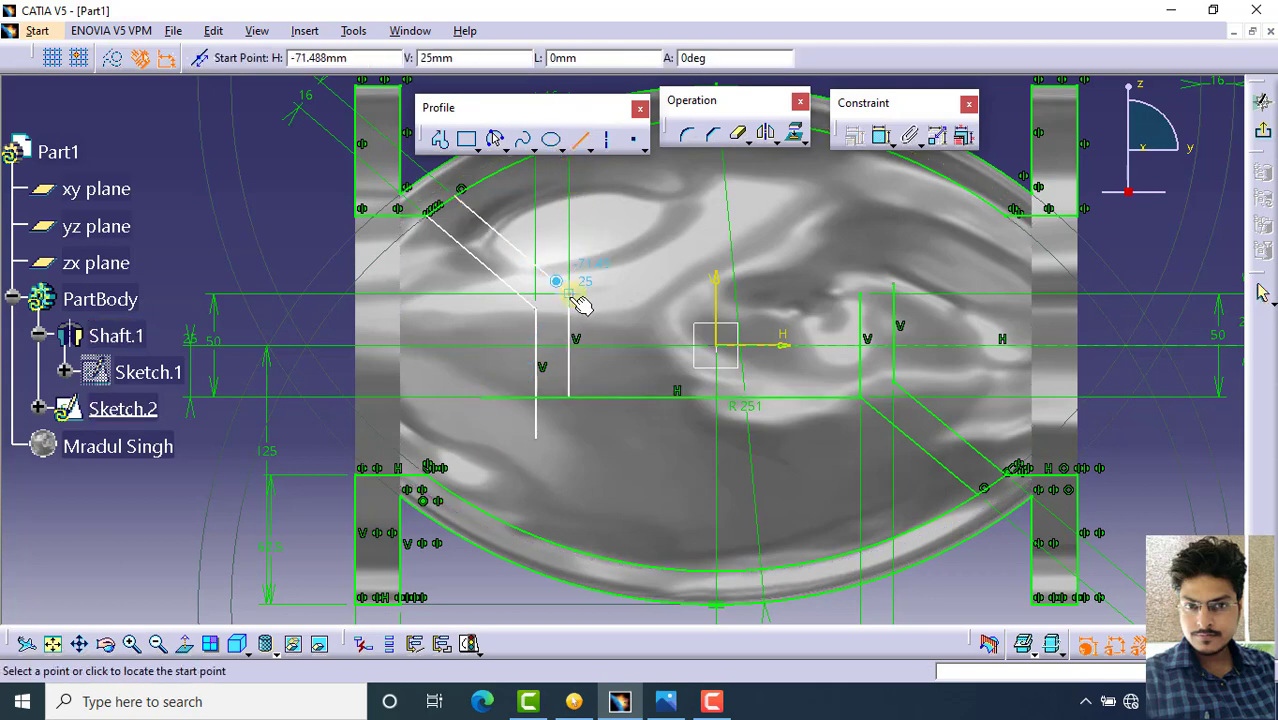
pyautogui.click(576, 304)
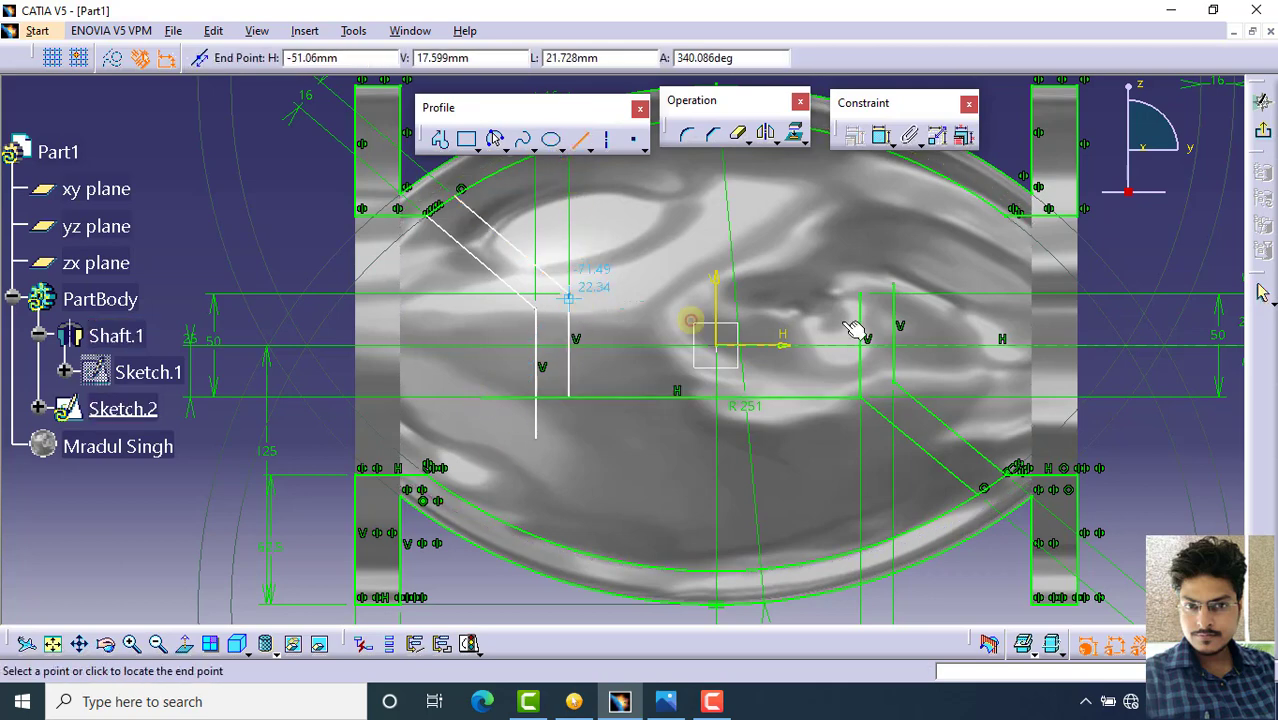
pyautogui.click(935, 297)
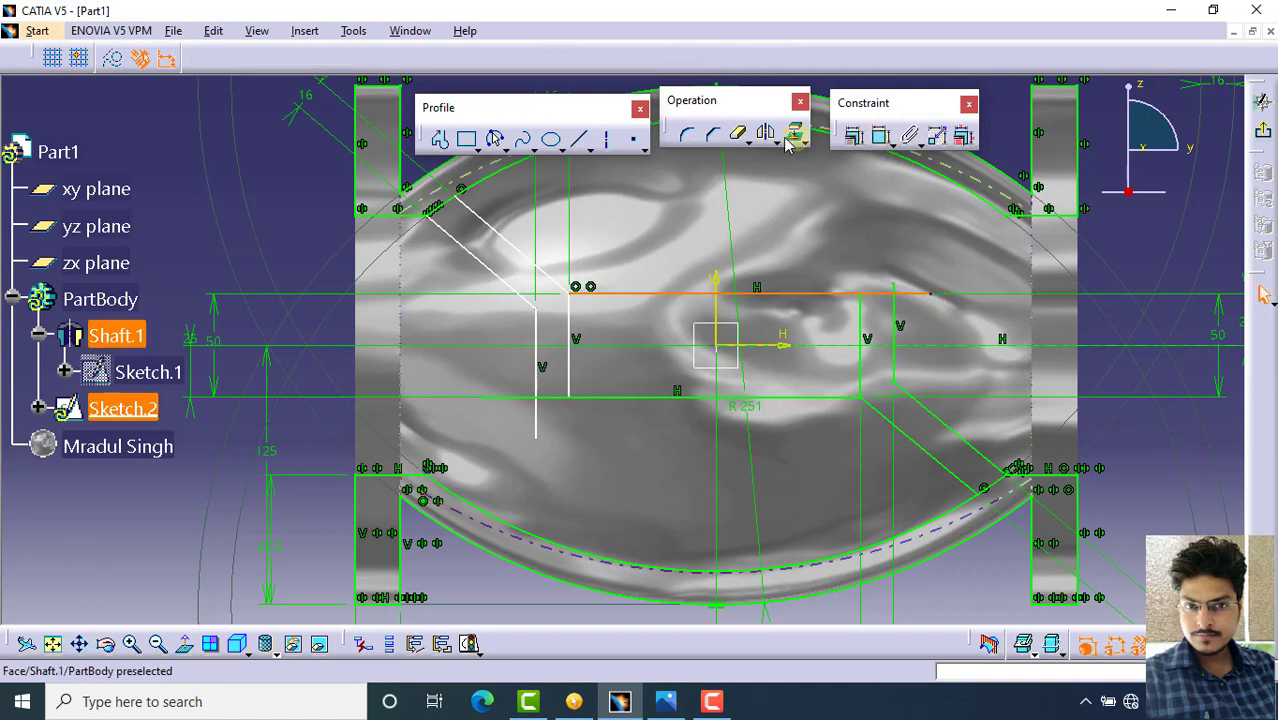
# Quick-trim the outer left vertical below the lower horizontal and remove the inner left vertical, converting its length constraint into a distance
pyautogui.click(737, 140)
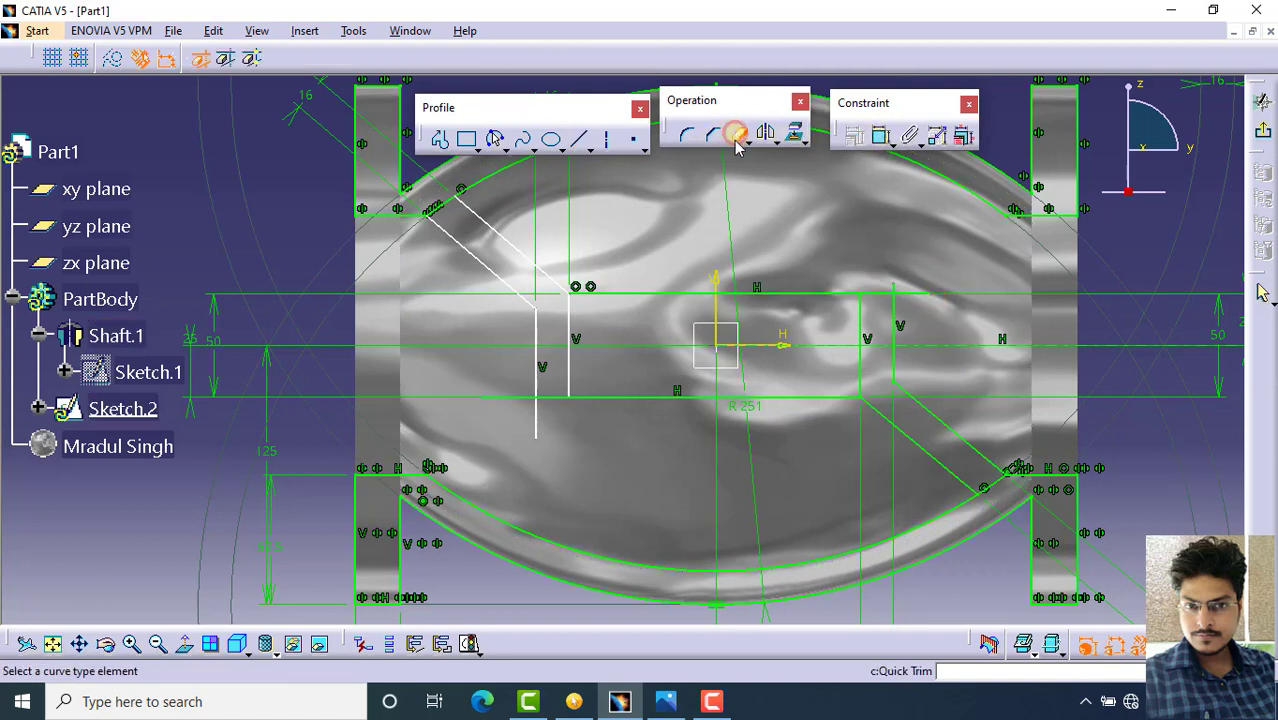
pyautogui.click(536, 422)
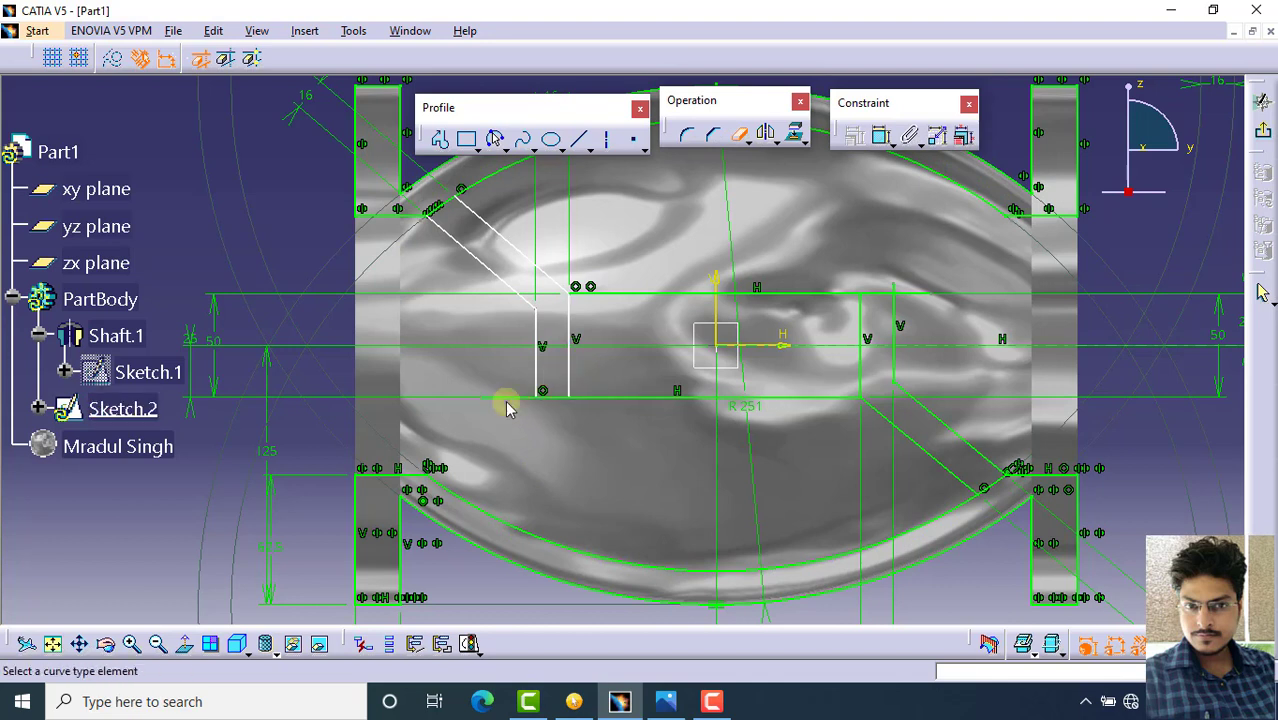
pyautogui.click(570, 362)
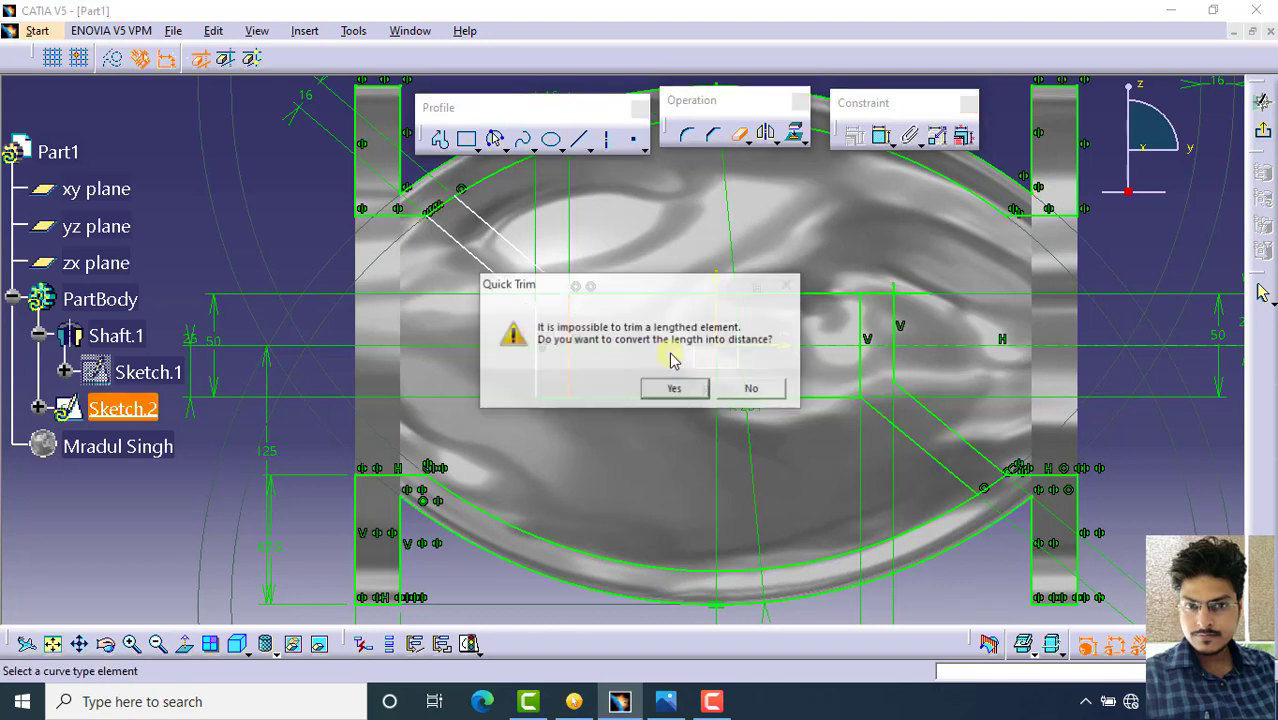
pyautogui.click(674, 387)
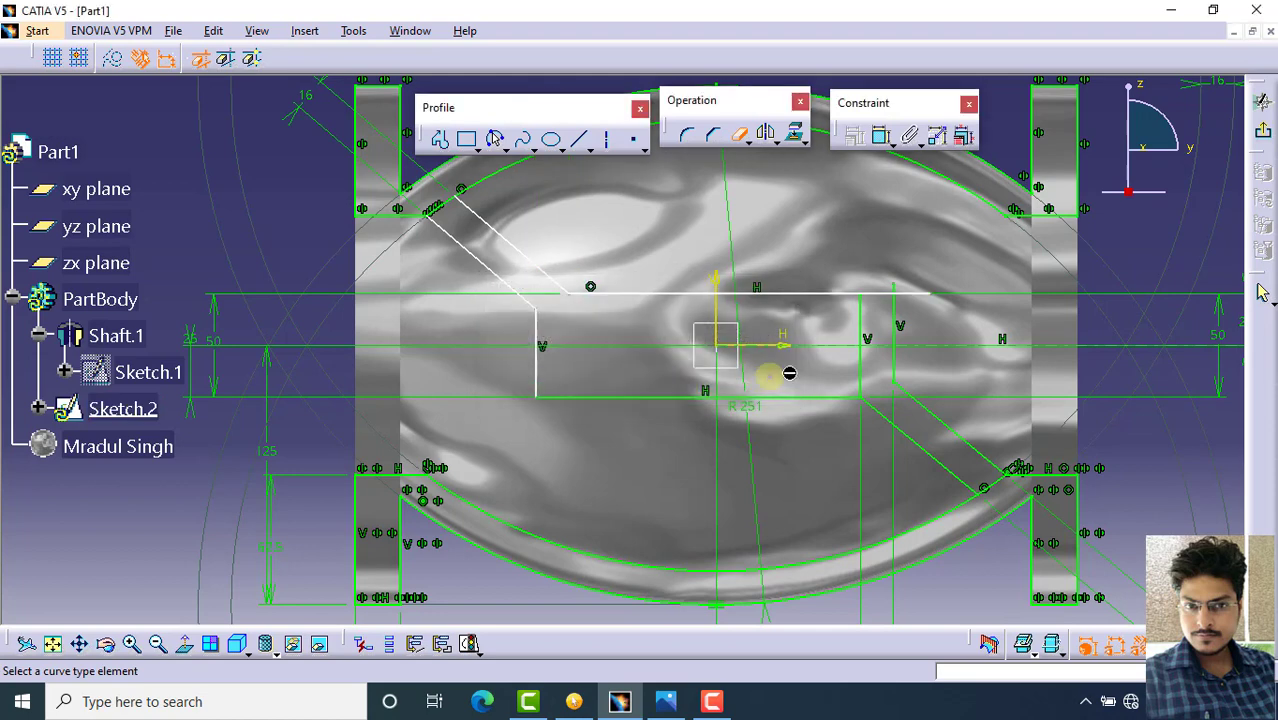
# Quick-trim away the inner right vertical, converting its length into a distance, and remove the line overhangs at the web's upper right corner
pyautogui.click(868, 360)
pyautogui.click(700, 388)
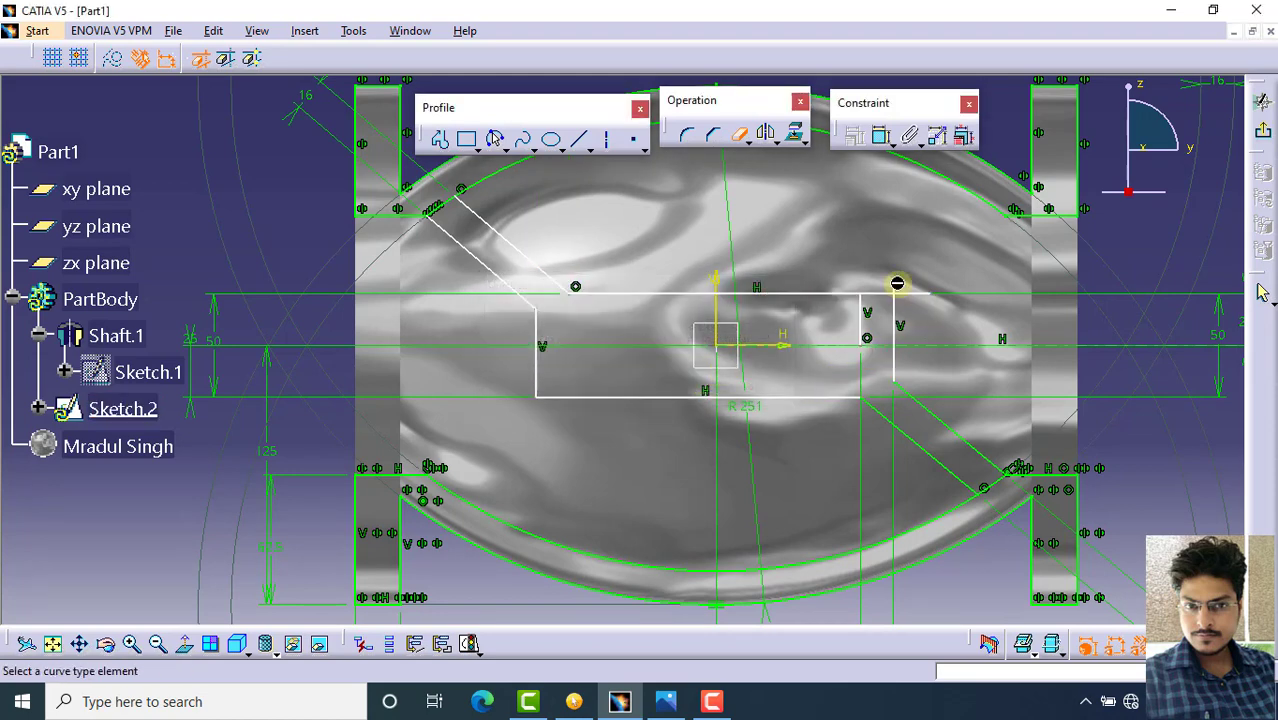
pyautogui.moveTo(927, 302)
pyautogui.mouseDown(button='middle')
pyautogui.moveTo(918, 226)
pyautogui.moveTo(742, 333)
pyautogui.mouseUp(button='middle')
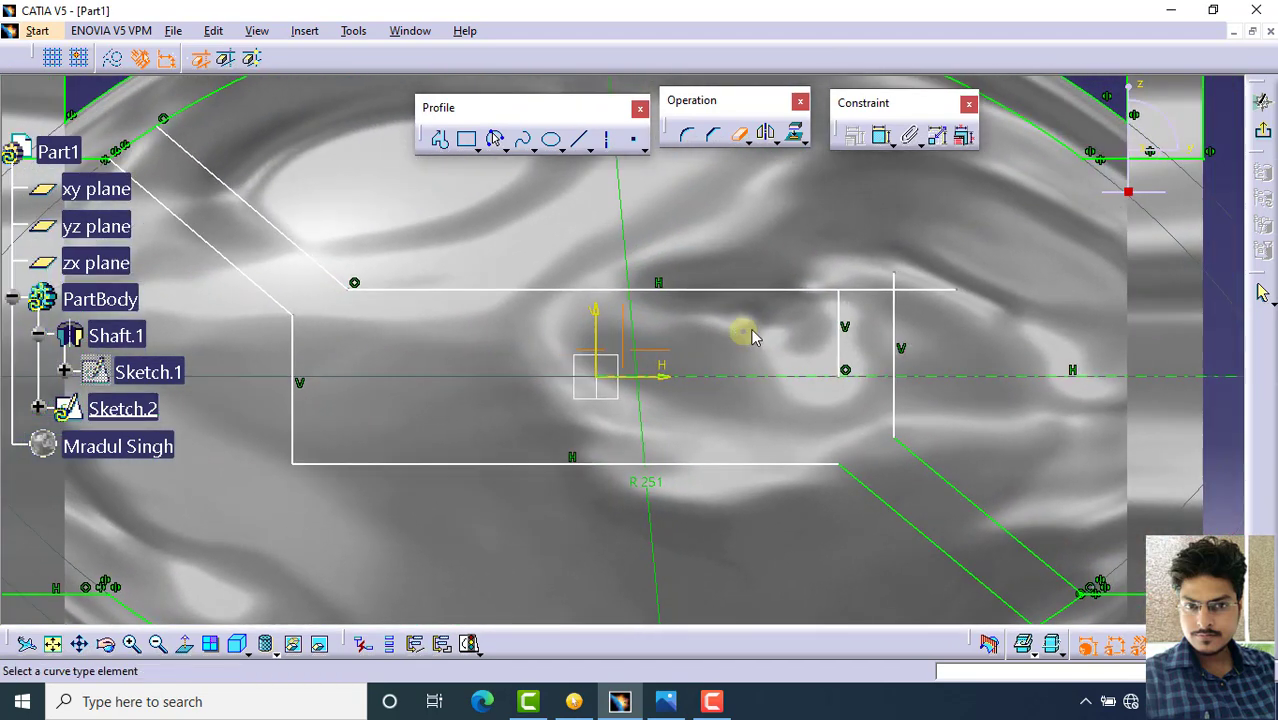
pyautogui.click(843, 336)
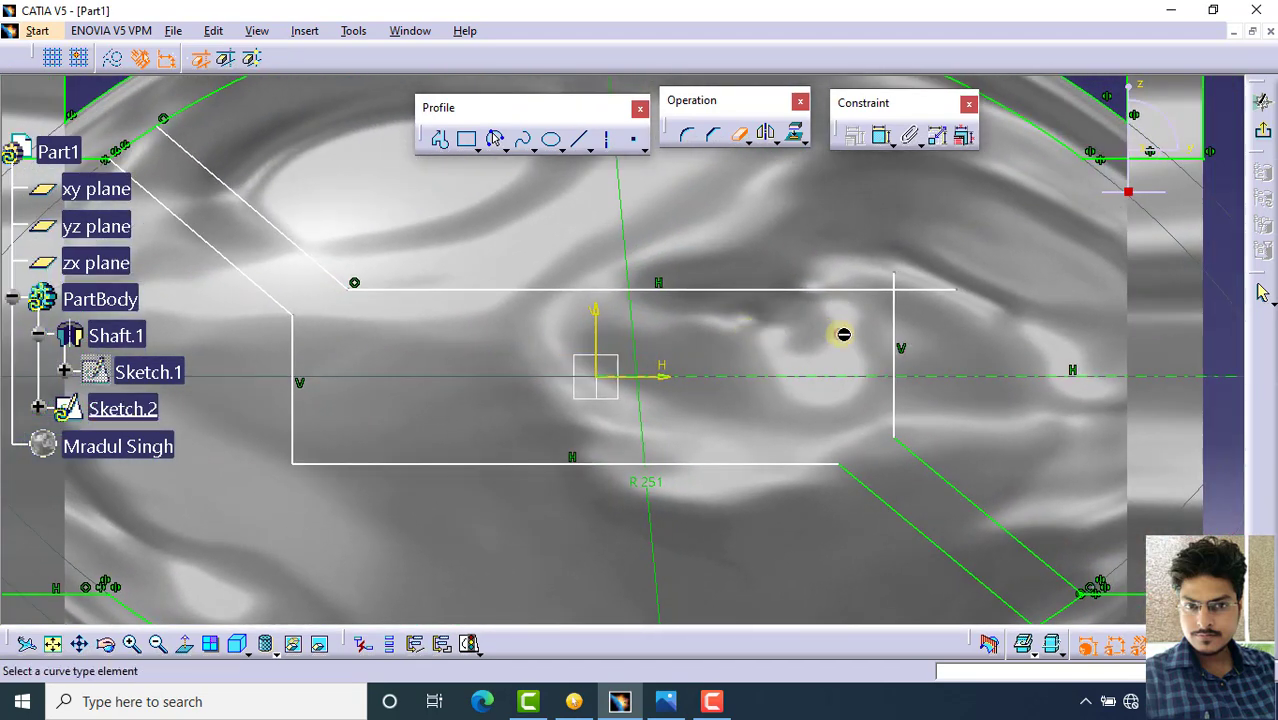
pyautogui.click(925, 289)
pyautogui.moveTo(801, 275); pyautogui.dragTo(811, 376, button='middle')
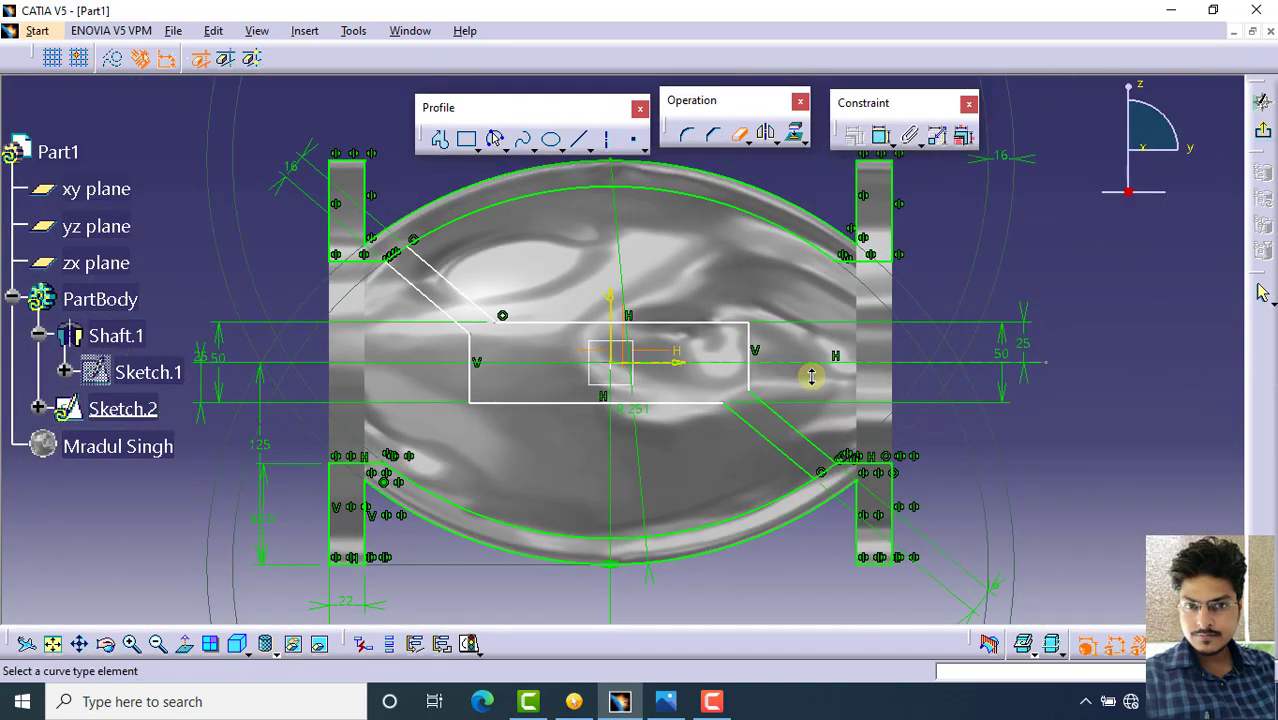
# Constrain the distance between the web's left and right vertical lines to 176 mm
pyautogui.click(880, 137)
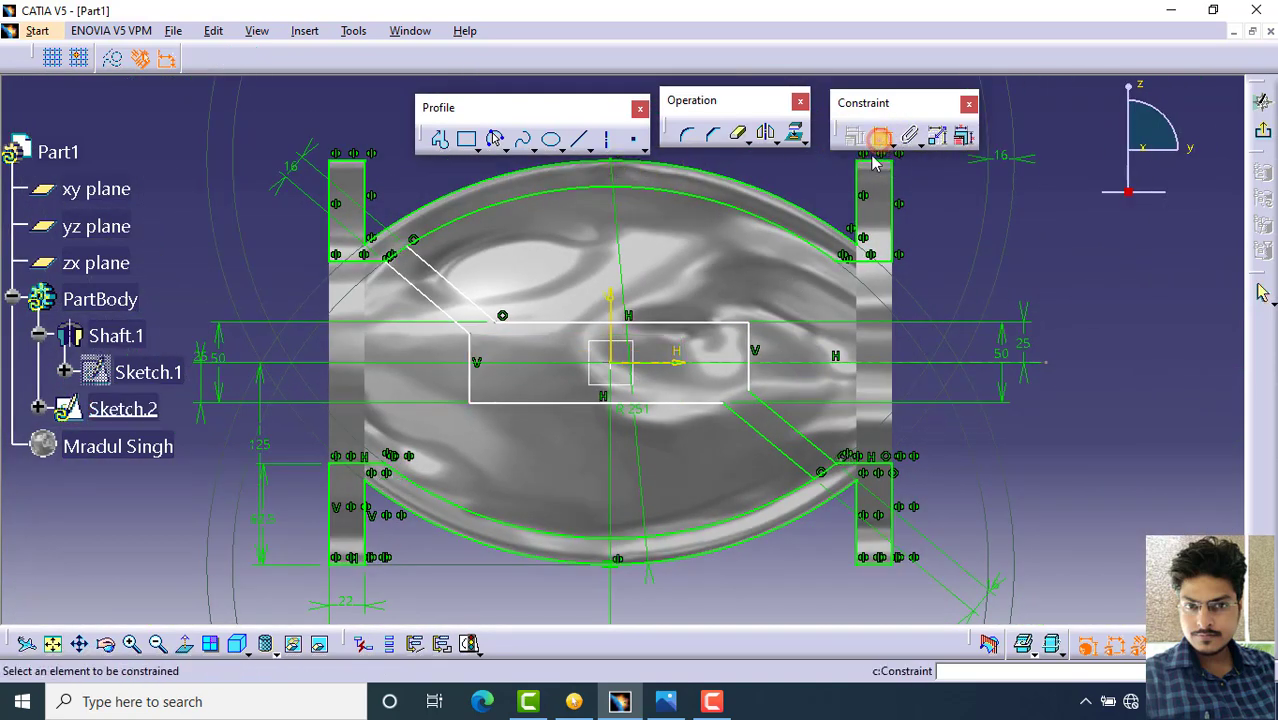
pyautogui.click(470, 378)
pyautogui.click(749, 360)
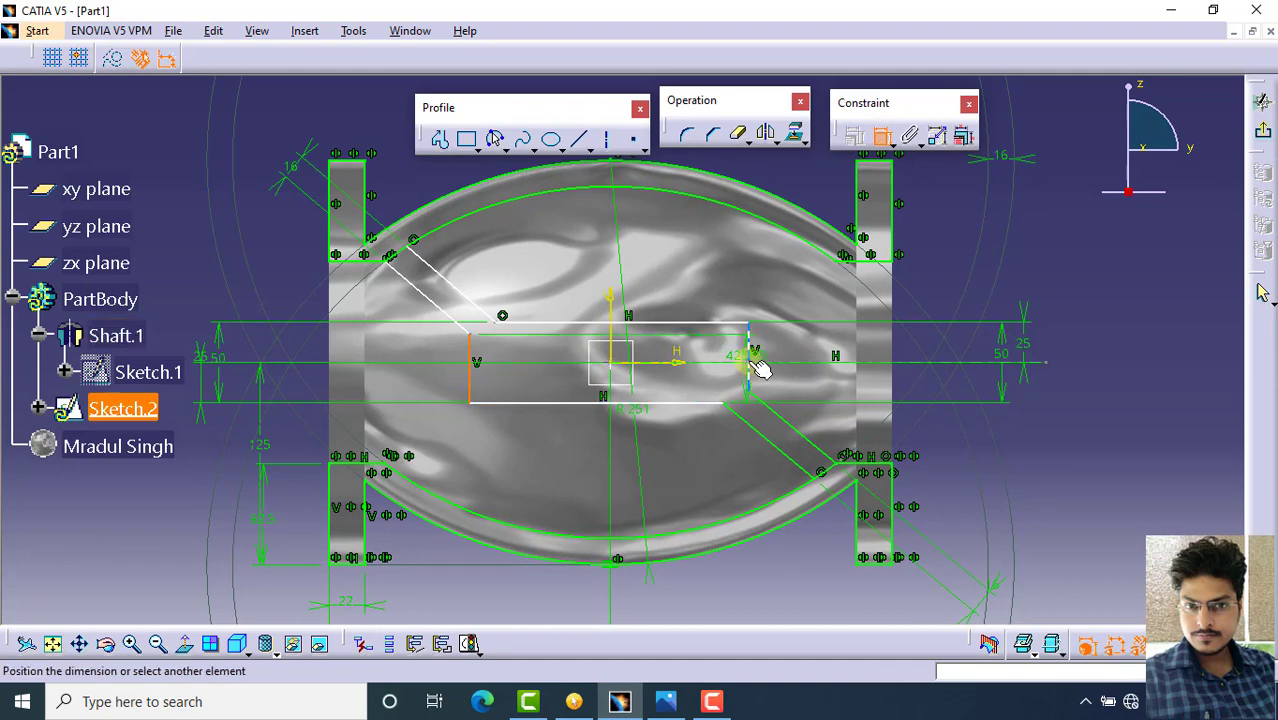
pyautogui.moveTo(626, 563); pyautogui.dragTo(650, 500, button='middle')
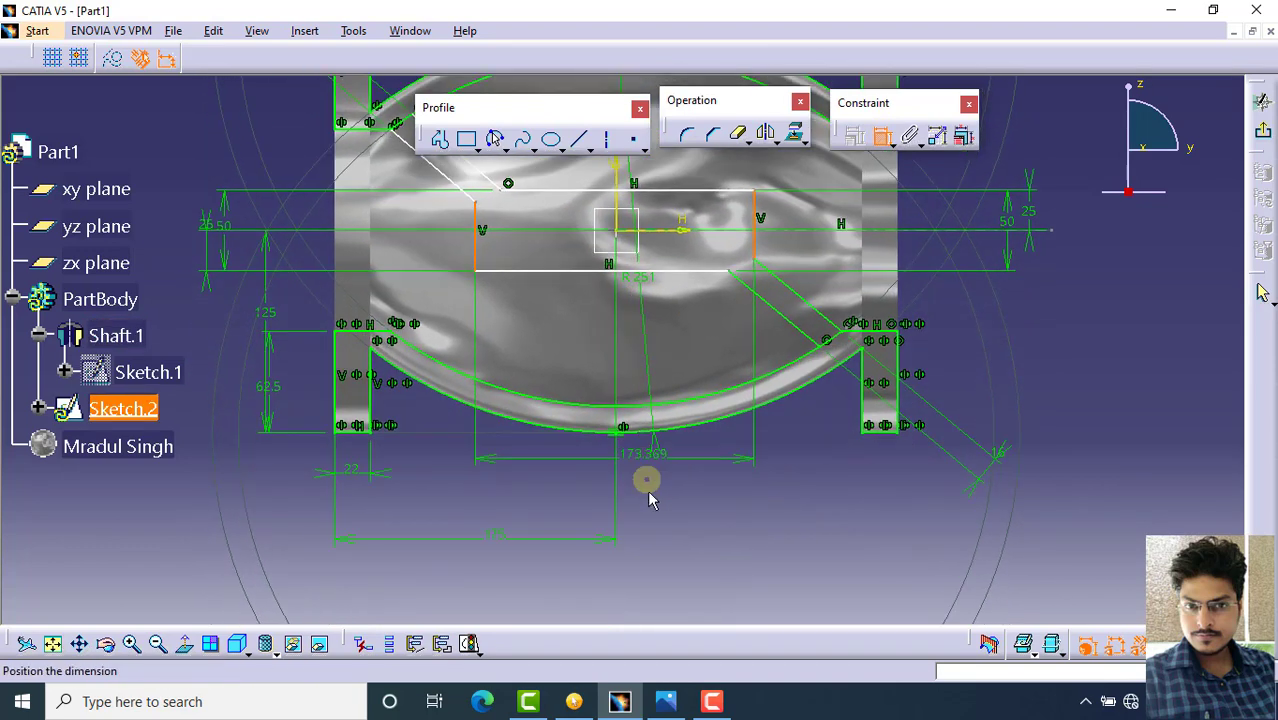
pyautogui.click(657, 505)
pyautogui.doubleClick(658, 503)
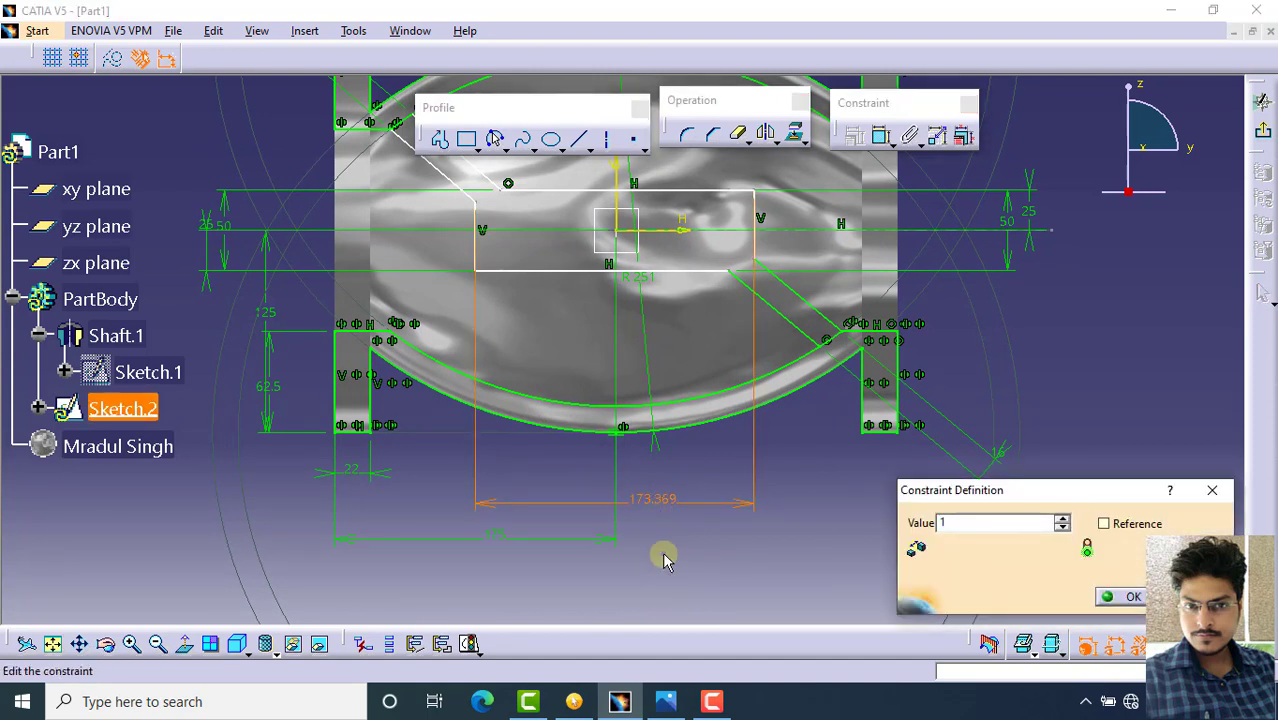
pyautogui.press('Return')
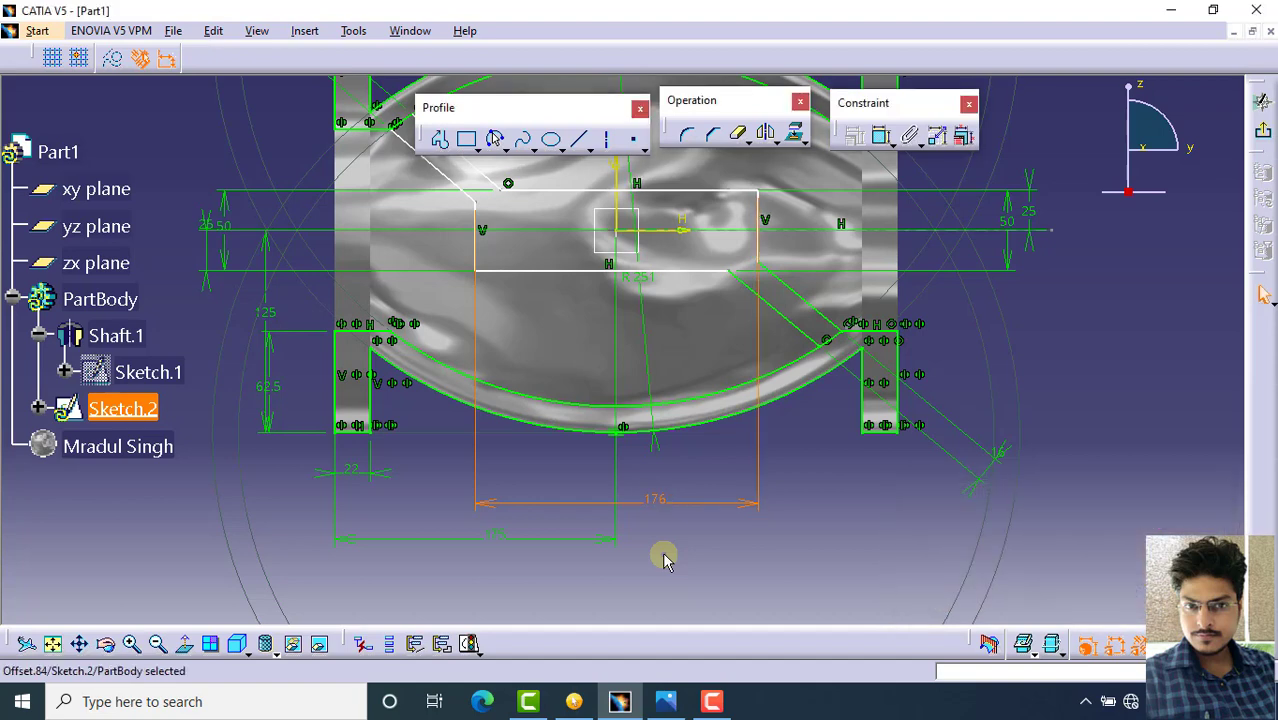
# Constrain the web's left vertical line to 176/2 (88 mm) from the vertical axis
pyautogui.click(882, 136)
pyautogui.click(488, 258)
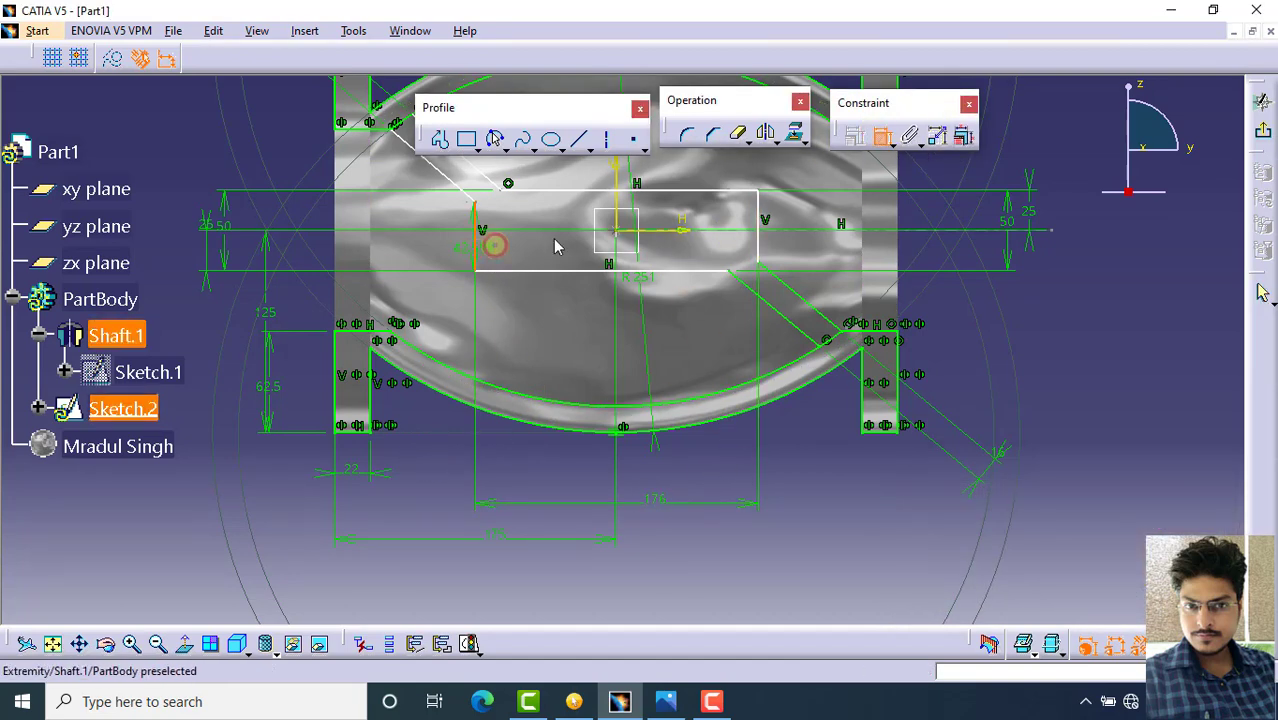
pyautogui.click(617, 208)
pyautogui.click(522, 479)
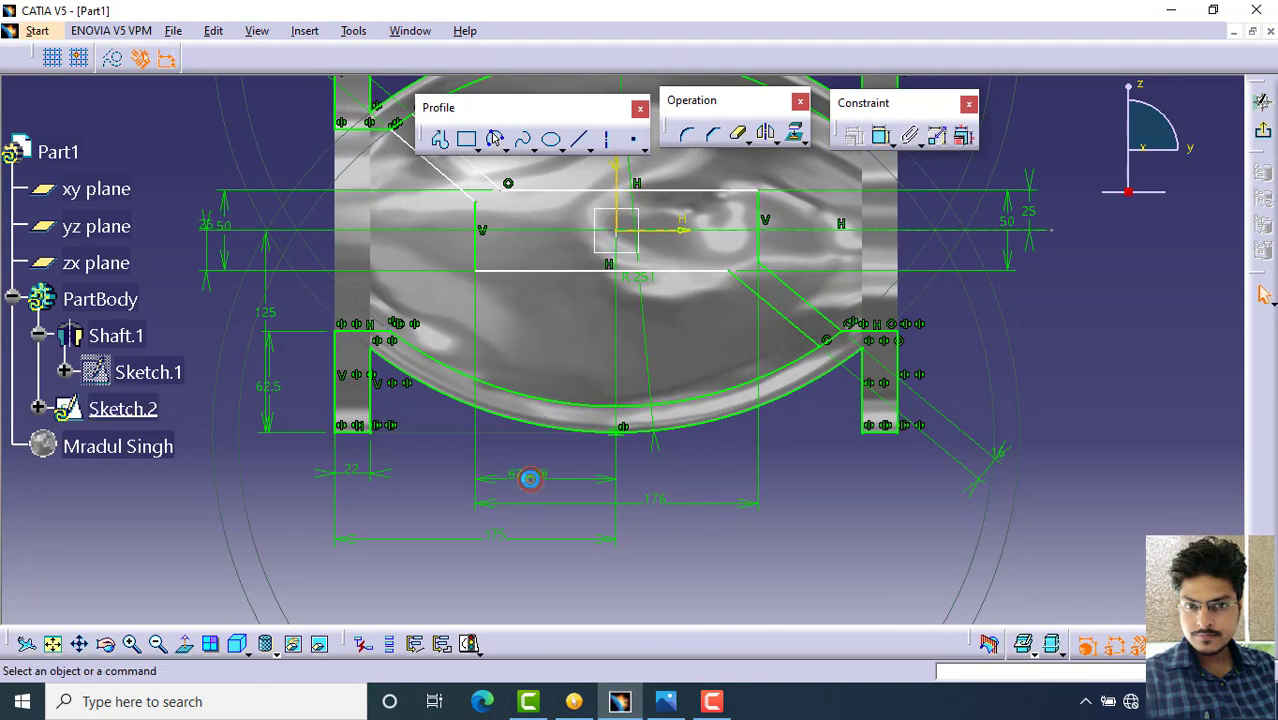
pyautogui.doubleClick(527, 474)
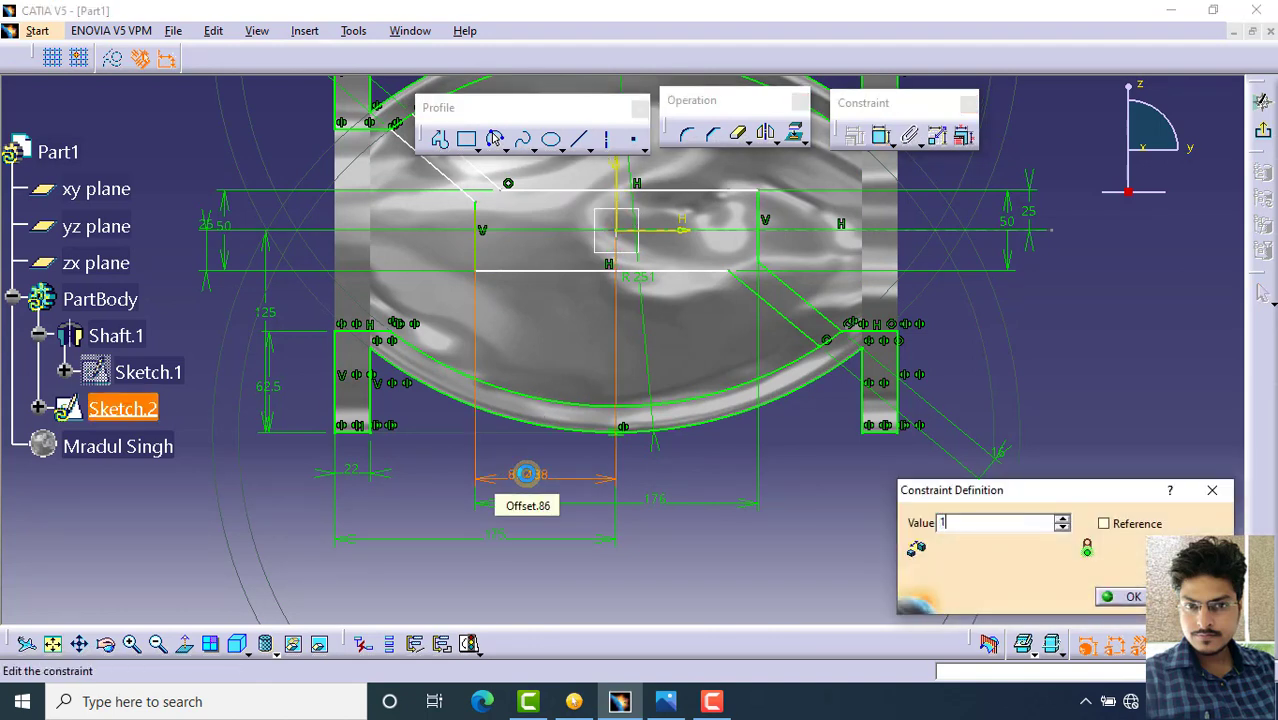
pyautogui.write('176/2')
pyautogui.press('Return')
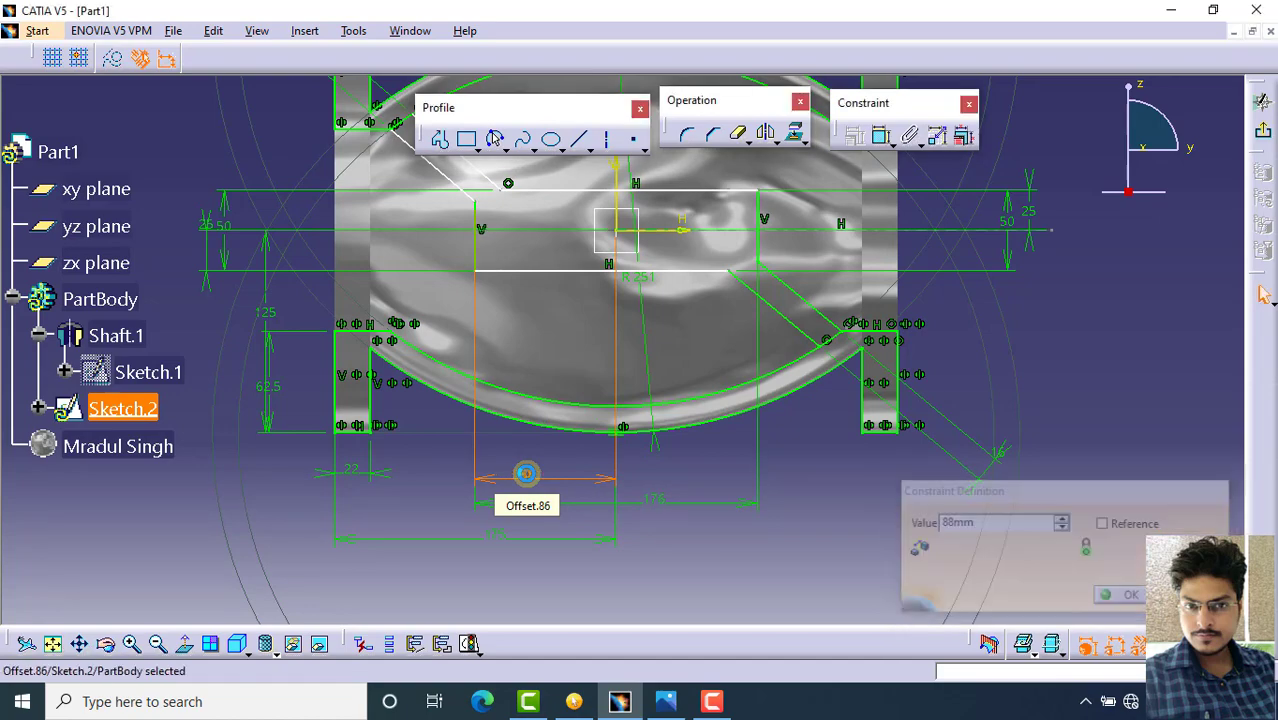
# Quick-trim the inner, top and outer edges of the upper left flange outline in the sketch
pyautogui.moveTo(830, 292)
pyautogui.mouseDown(button='middle')
pyautogui.moveTo(779, 351)
pyautogui.moveTo(924, 357)
pyautogui.moveTo(905, 365)
pyautogui.moveTo(862, 348)
pyautogui.moveTo(895, 383)
pyautogui.moveTo(863, 366)
pyautogui.mouseUp(button='middle')
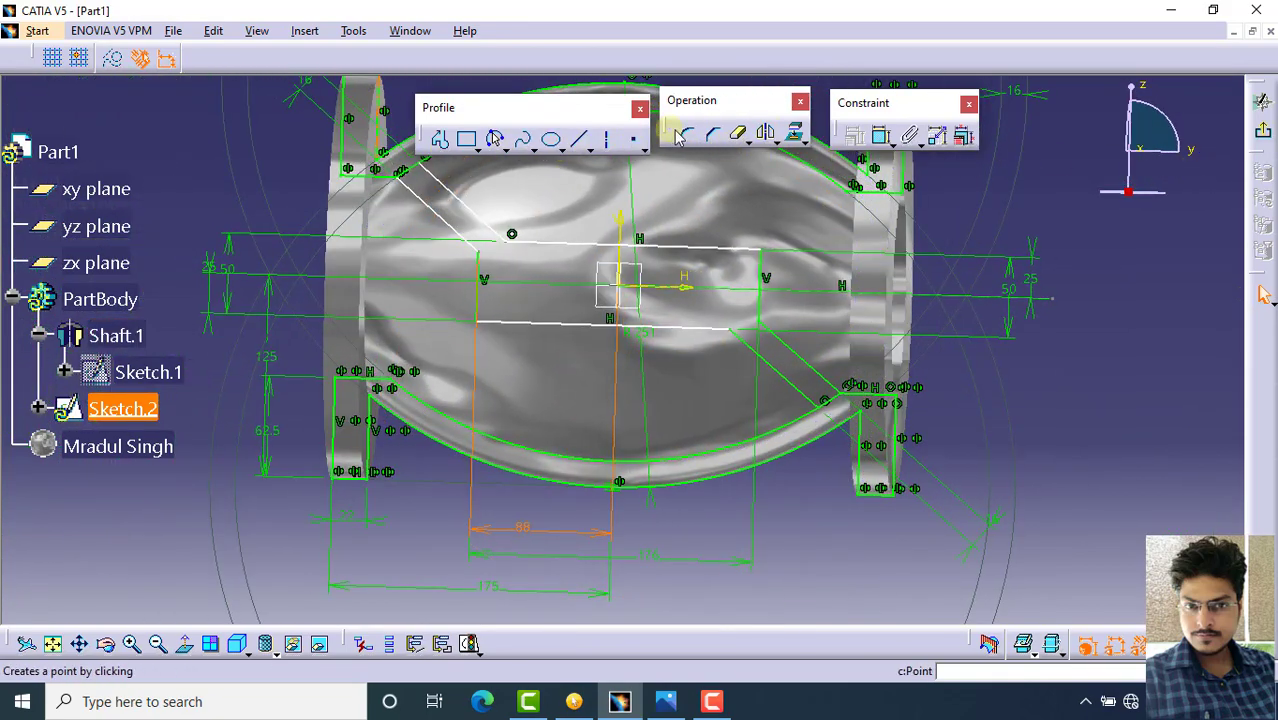
pyautogui.click(737, 134)
pyautogui.click(185, 644)
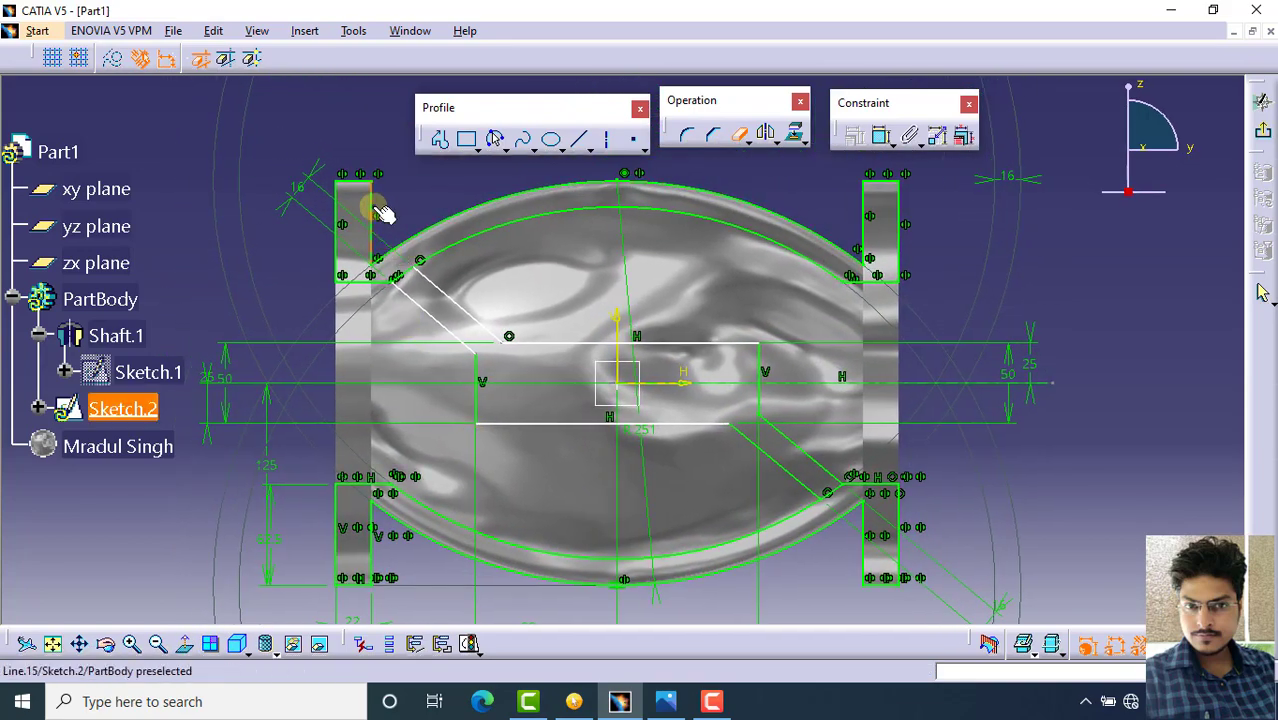
pyautogui.click(371, 207)
pyautogui.click(332, 203)
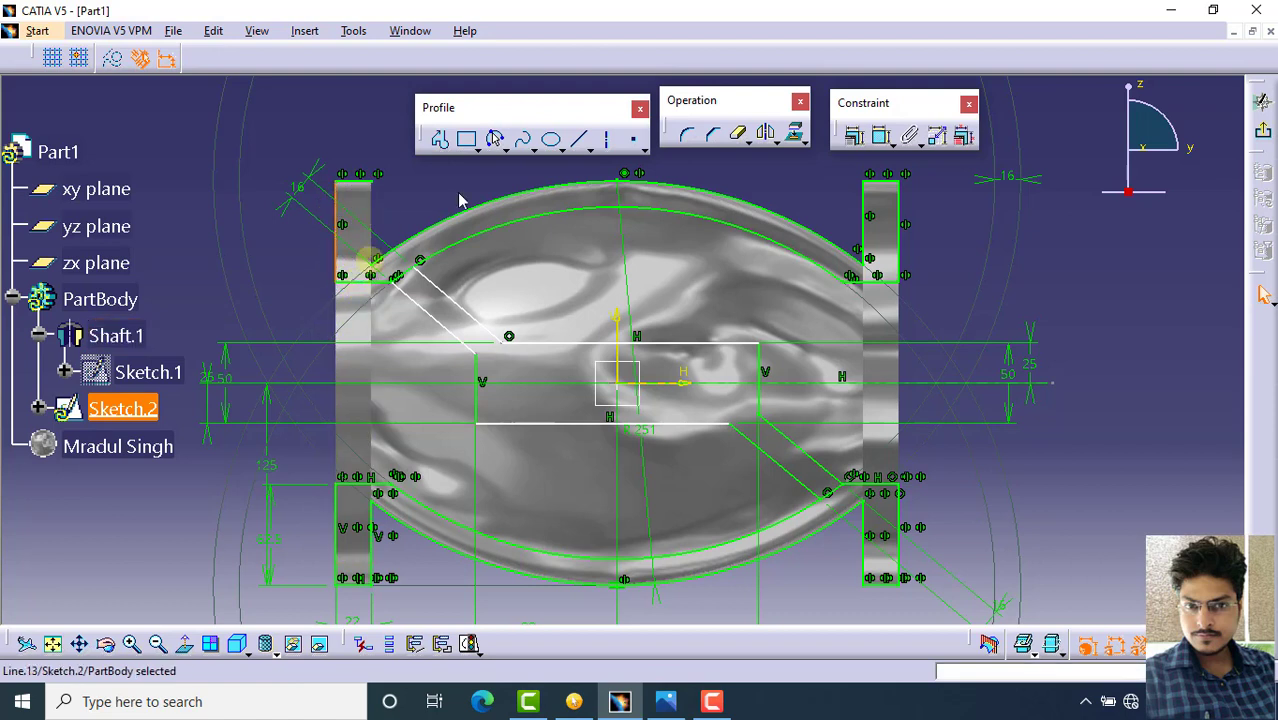
pyautogui.click(740, 135)
pyautogui.click(740, 135)
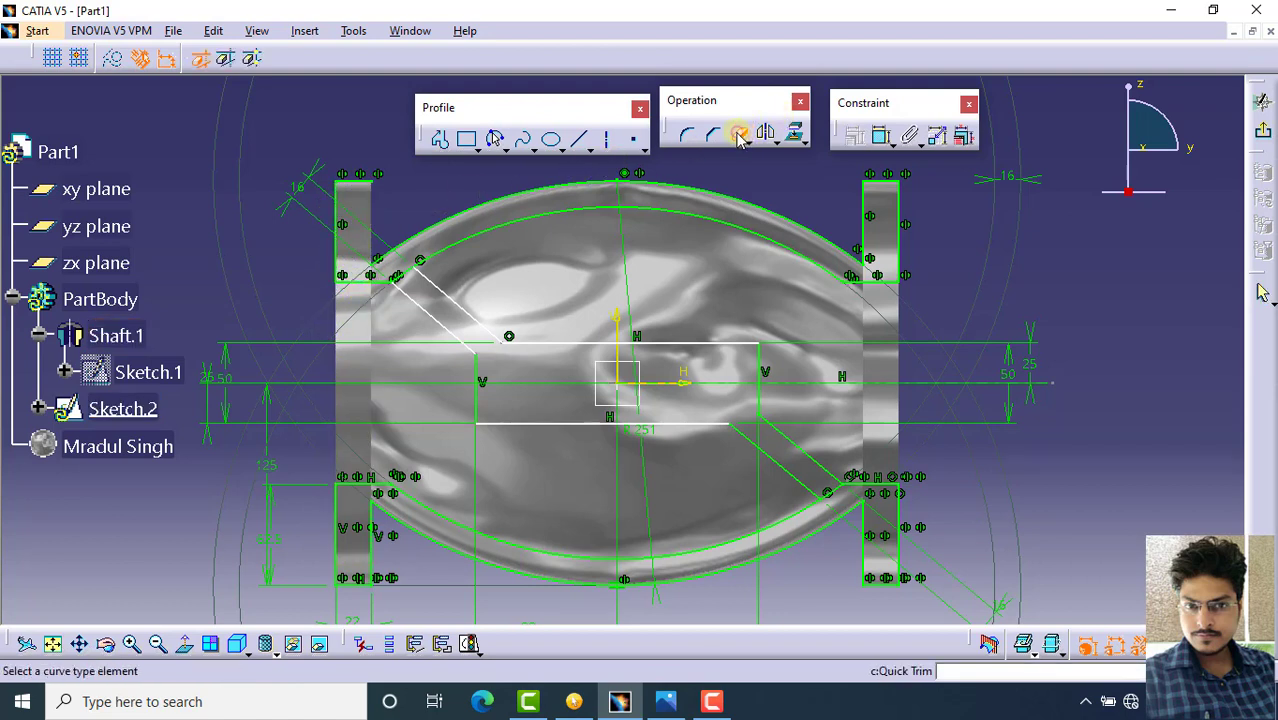
pyautogui.click(345, 181)
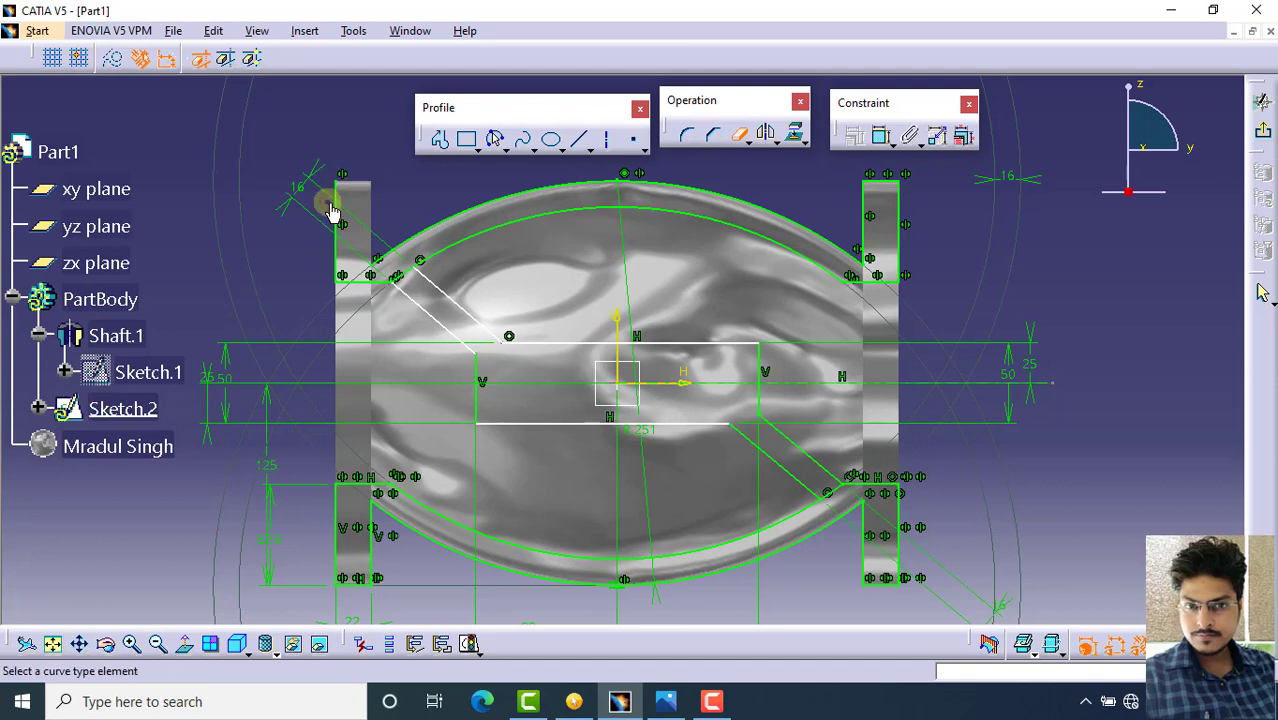
pyautogui.click(337, 212)
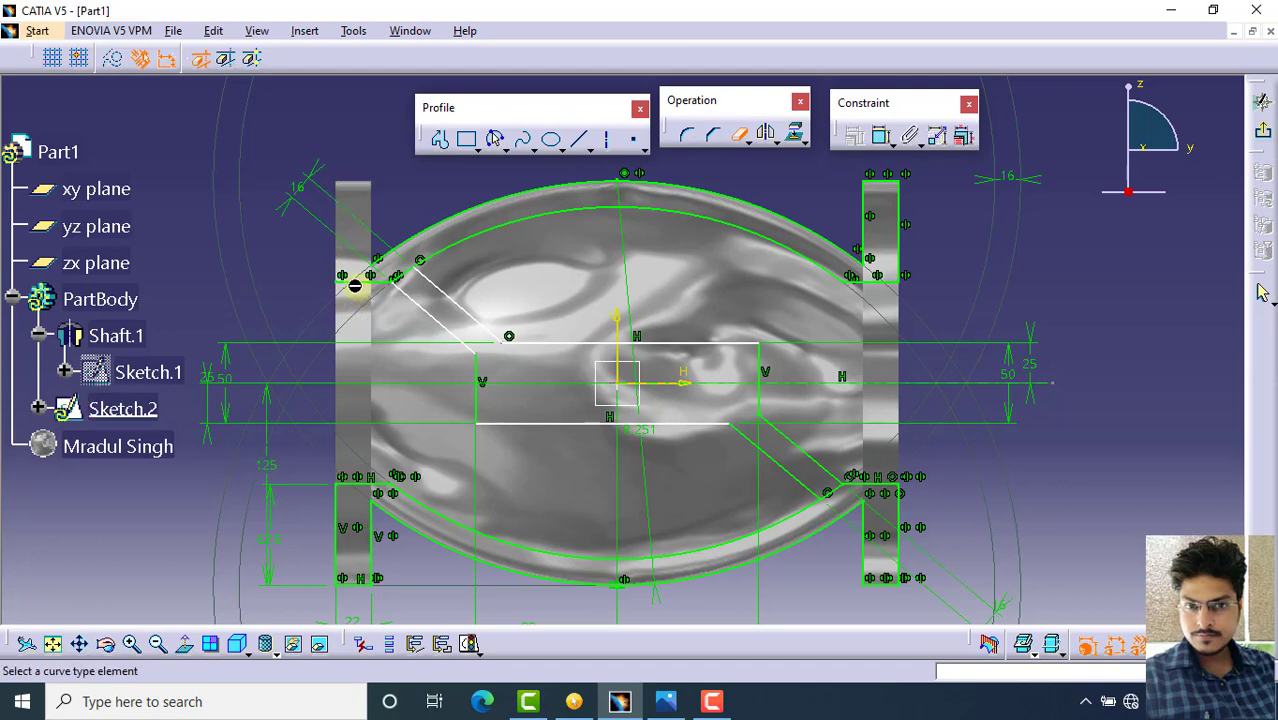
# Quick-trim the upper barrel arcs and upper flange outlines, keeping only the inner arc segment between the two upper left diagonal lines
pyautogui.moveTo(393, 300); pyautogui.dragTo(395, 218, button='middle')
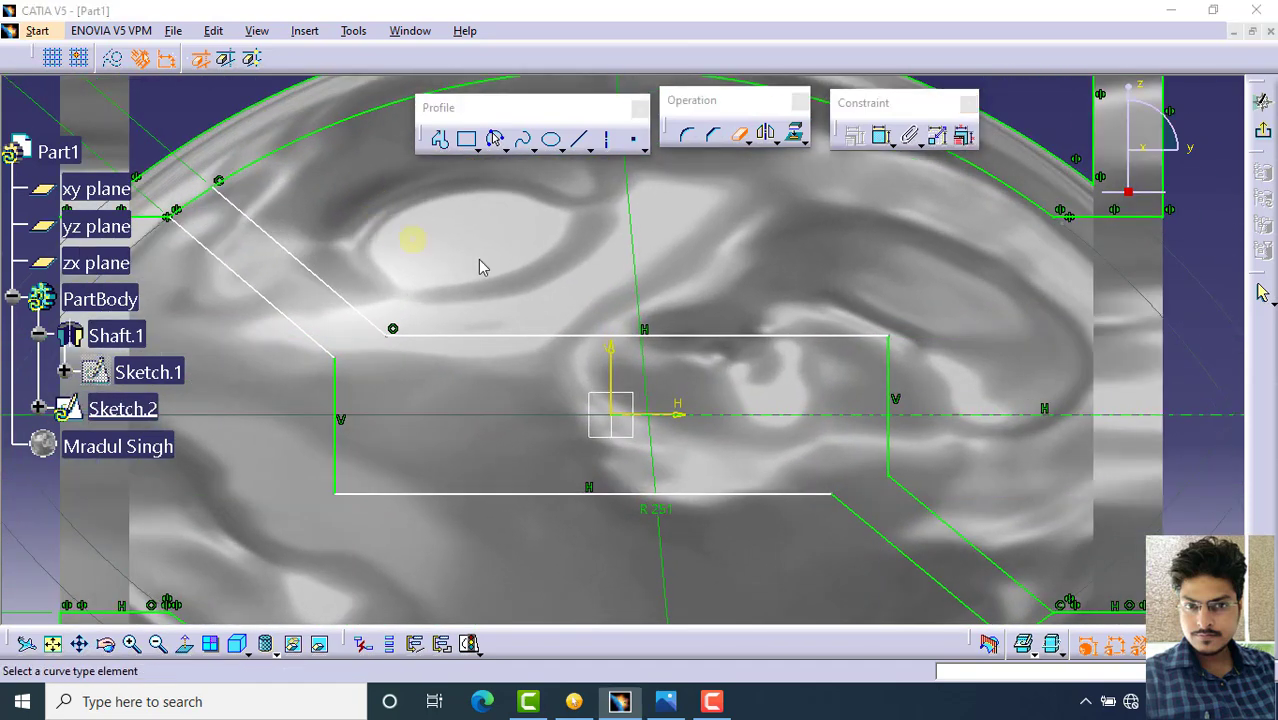
pyautogui.moveTo(485, 237); pyautogui.dragTo(725, 277, button='middle')
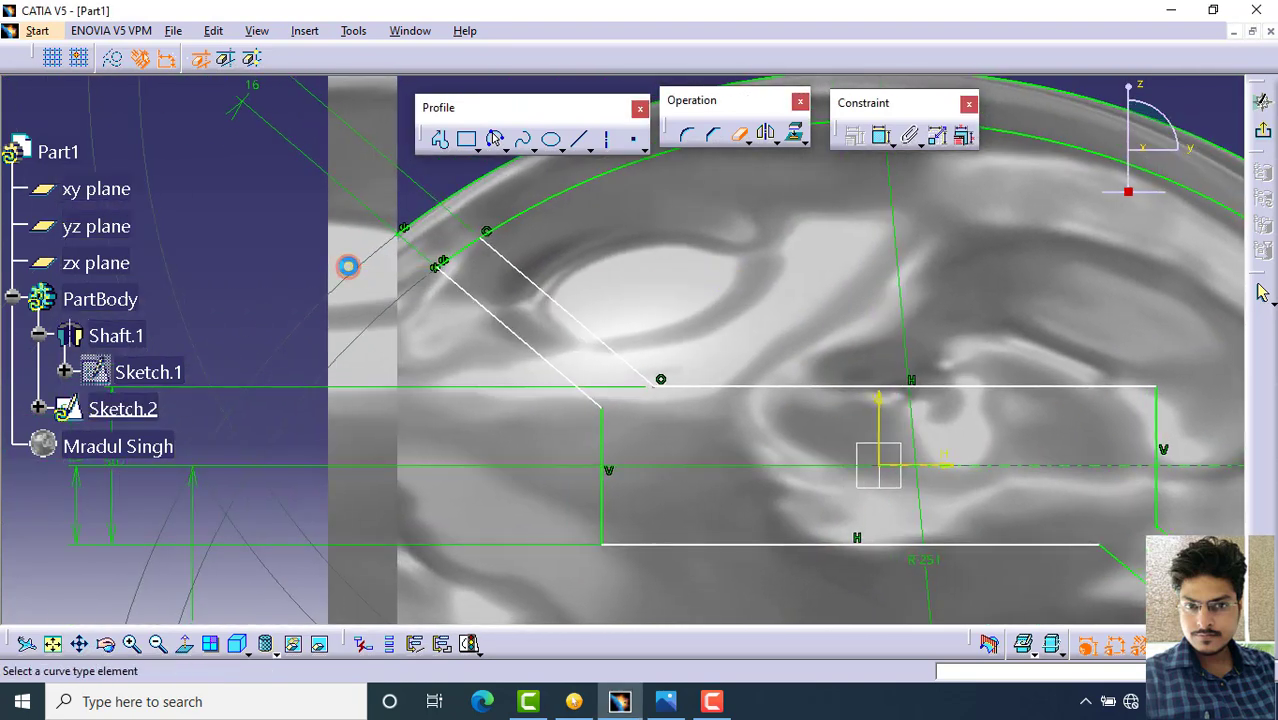
pyautogui.click(410, 226)
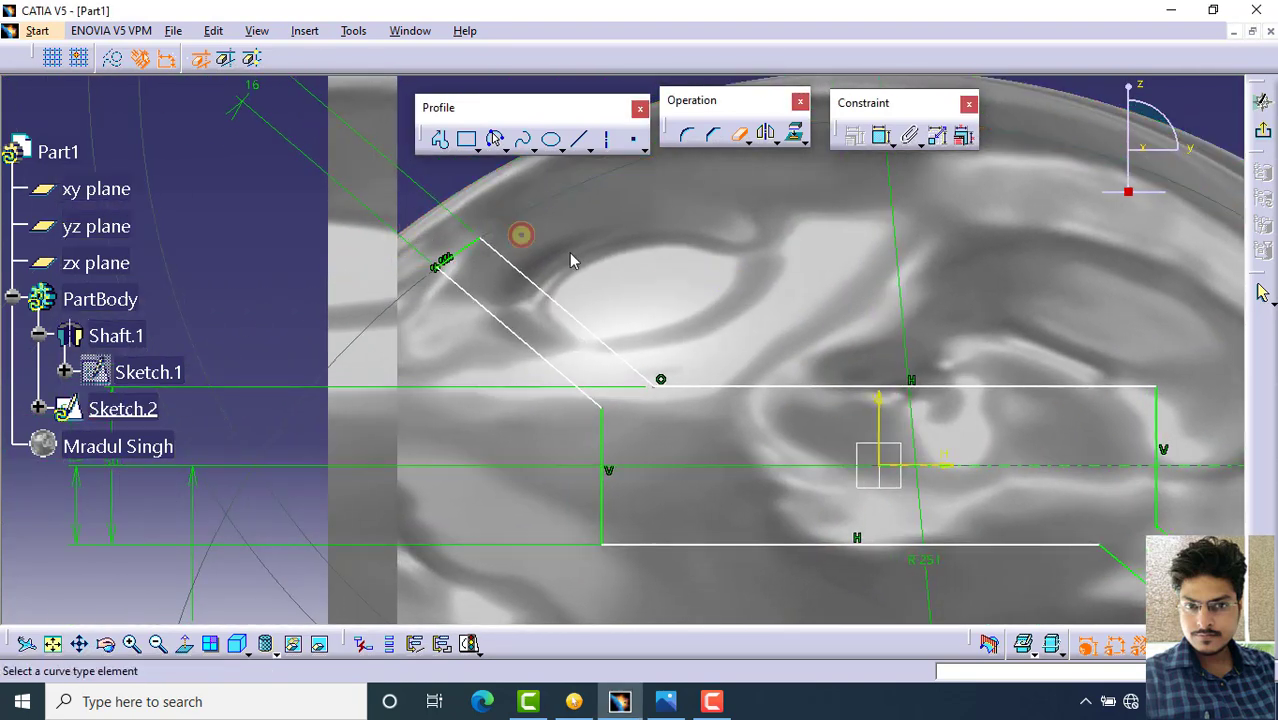
pyautogui.moveTo(571, 257)
pyautogui.mouseDown(button='middle')
pyautogui.moveTo(627, 265)
pyautogui.moveTo(583, 321)
pyautogui.mouseUp(button='middle')
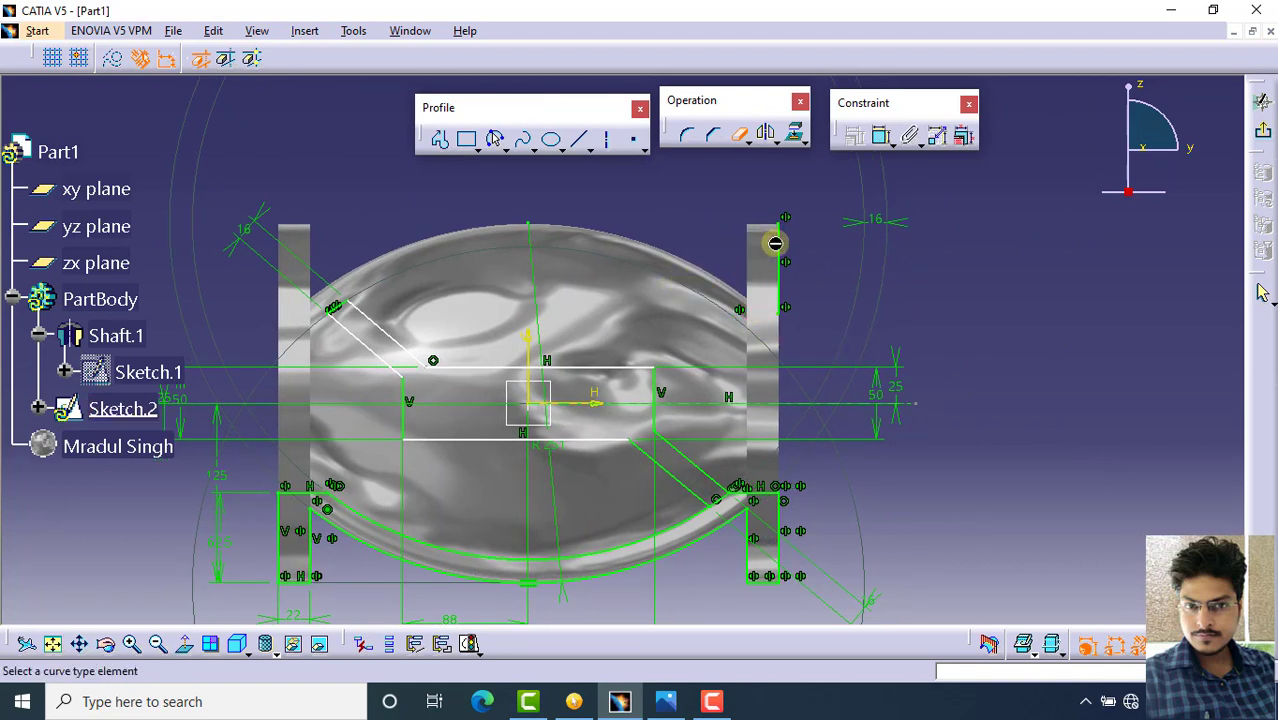
# Quick-trim the outer, bottom and inner edges of the lower right flange outline
pyautogui.moveTo(703, 328); pyautogui.dragTo(725, 130, button='middle')
pyautogui.click(706, 320)
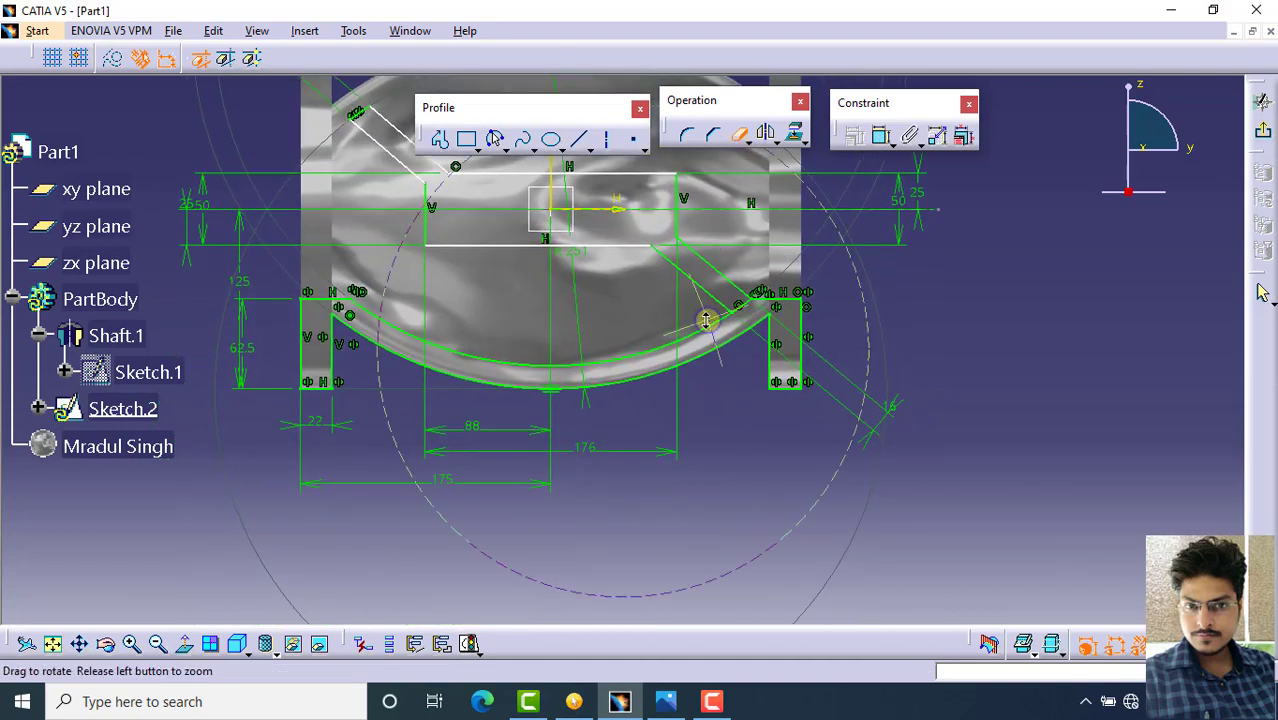
pyautogui.moveTo(706, 320)
pyautogui.mouseDown(button='middle')
pyautogui.moveTo(718, 240)
pyautogui.moveTo(729, 351)
pyautogui.mouseUp(button='middle')
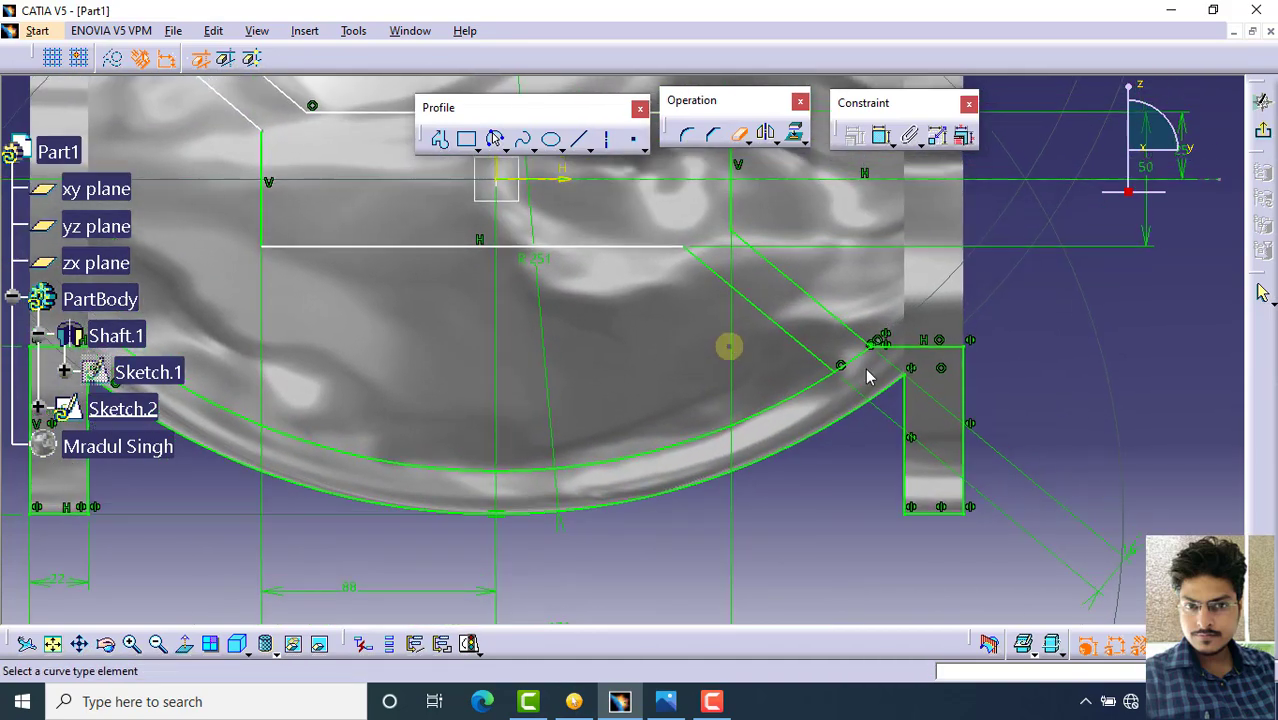
pyautogui.click(963, 416)
pyautogui.click(936, 507)
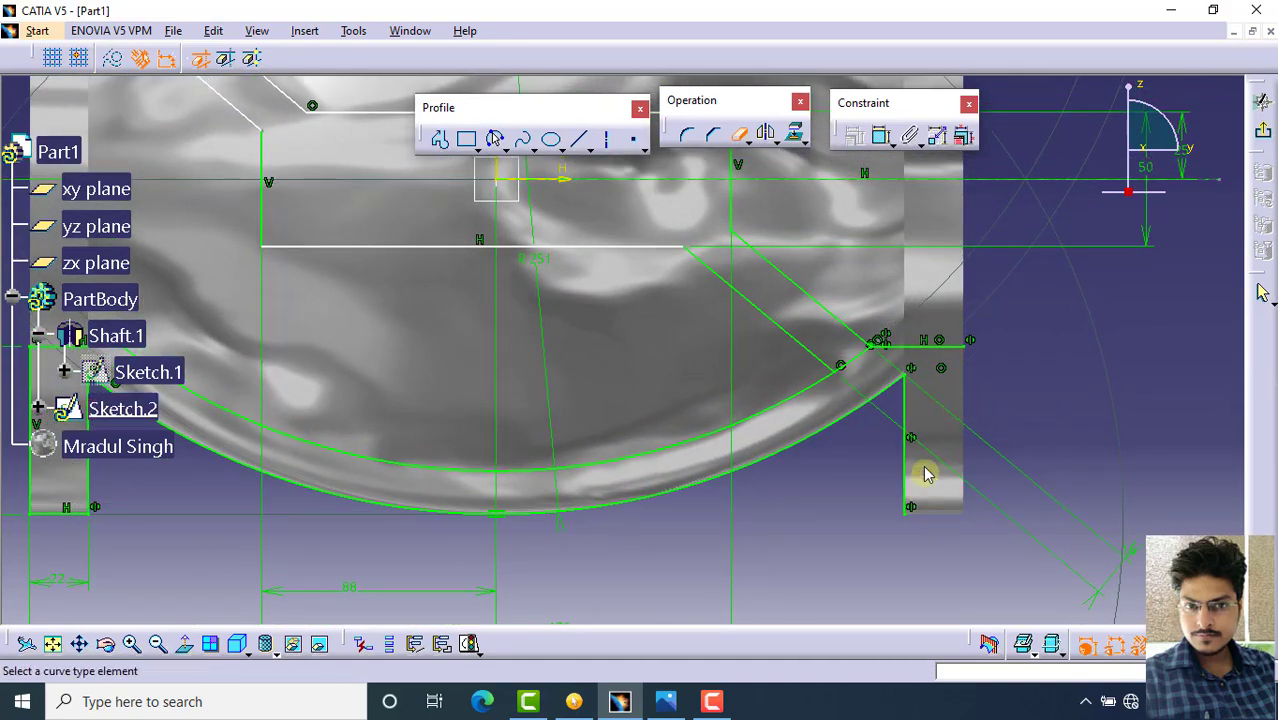
pyautogui.click(906, 446)
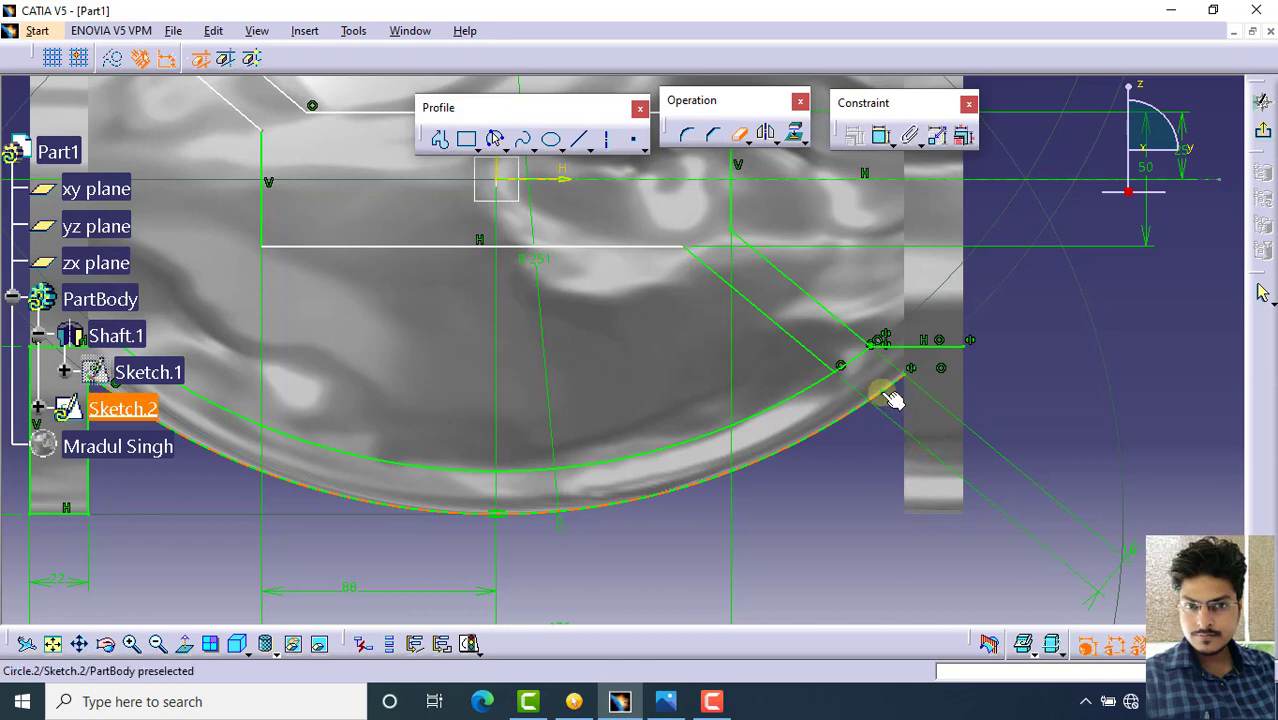
# Quick-trim the lower right flange's top edge and the lower barrel arcs, keeping the inner arc segment between the two lower right diagonal lines
pyautogui.click(921, 346)
pyautogui.moveTo(761, 370); pyautogui.dragTo(895, 395, button='middle')
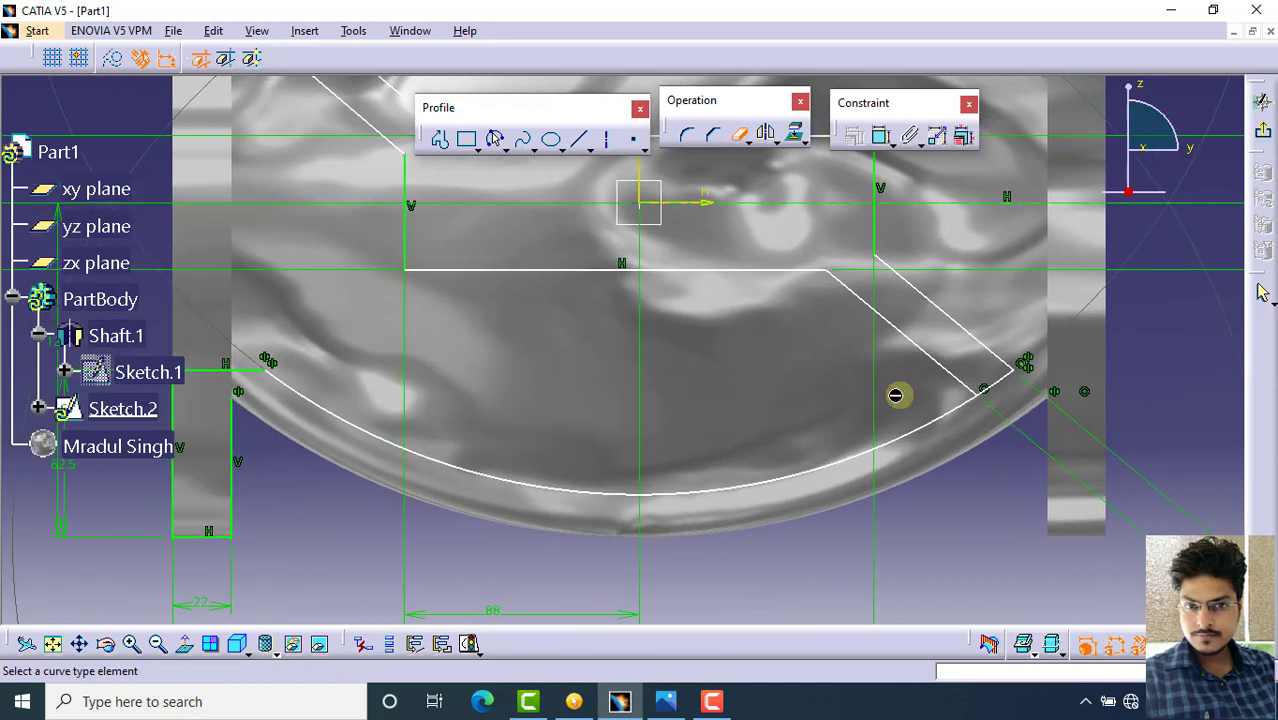
pyautogui.click(890, 440)
# Quick-trim the outer, inner and bottom edges of the lower left flange outline, converting length constraints into distances, and exit the sketch
pyautogui.moveTo(338, 348); pyautogui.dragTo(520, 313, button='middle')
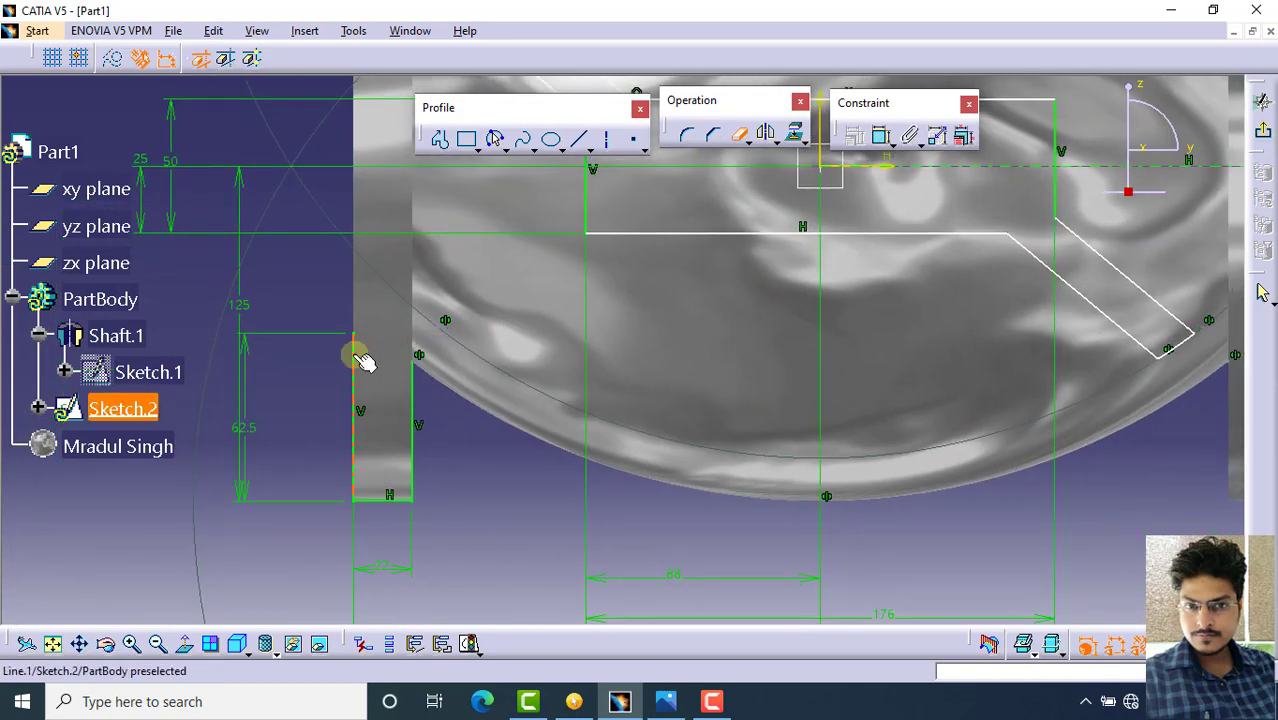
pyautogui.click(356, 358)
pyautogui.click(686, 392)
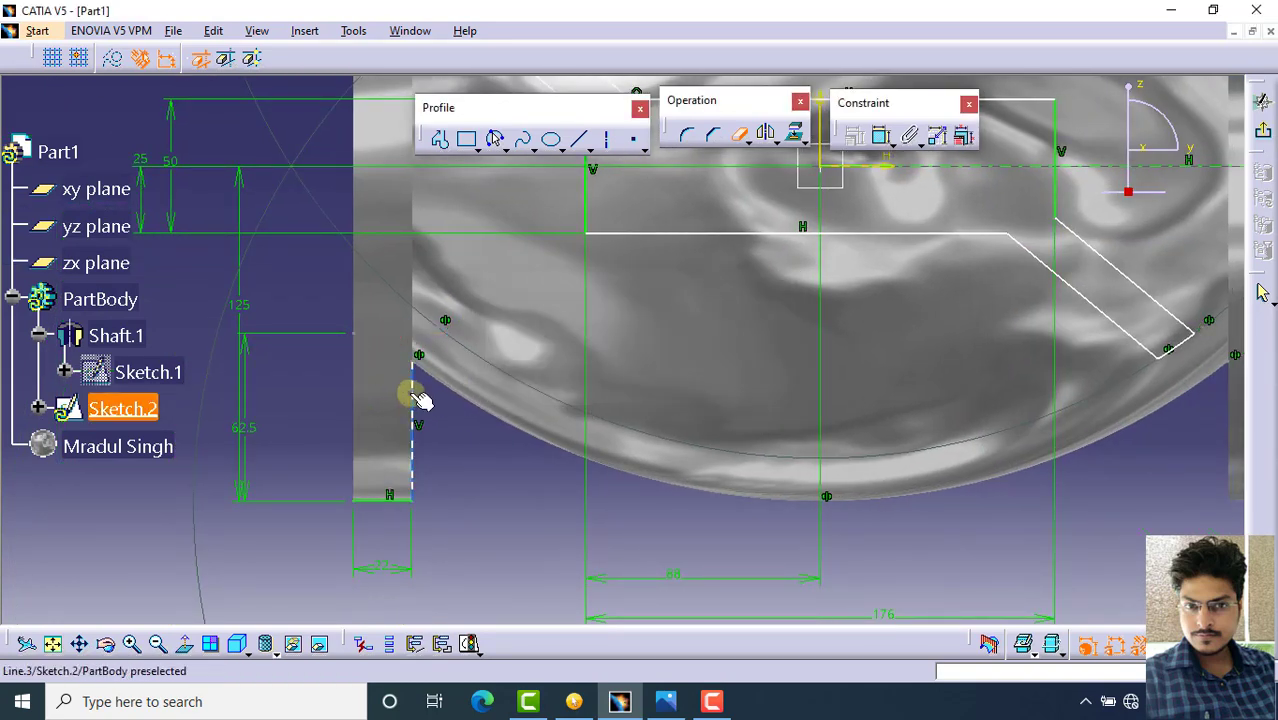
pyautogui.click(415, 399)
pyautogui.click(378, 506)
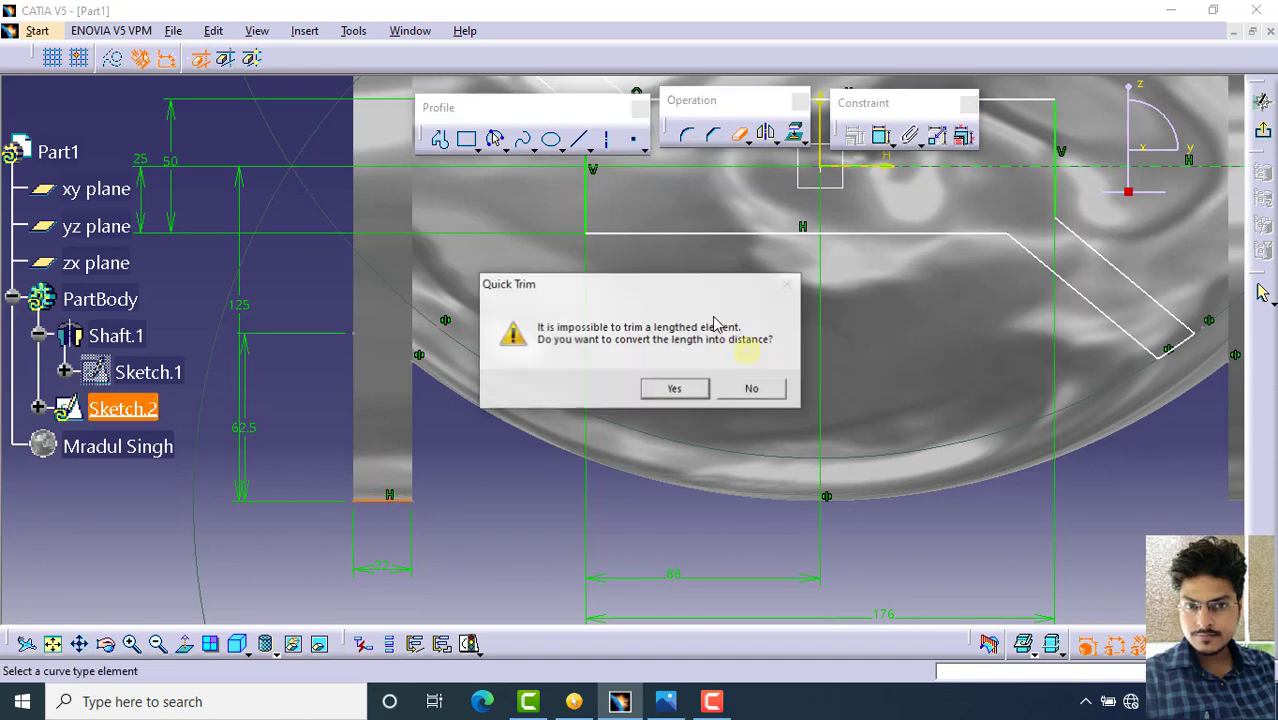
pyautogui.click(675, 386)
pyautogui.keyDown('ctrl'); pyautogui.moveTo(642, 322); pyautogui.dragTo(676, 436, button='middle'); pyautogui.keyUp('ctrl')
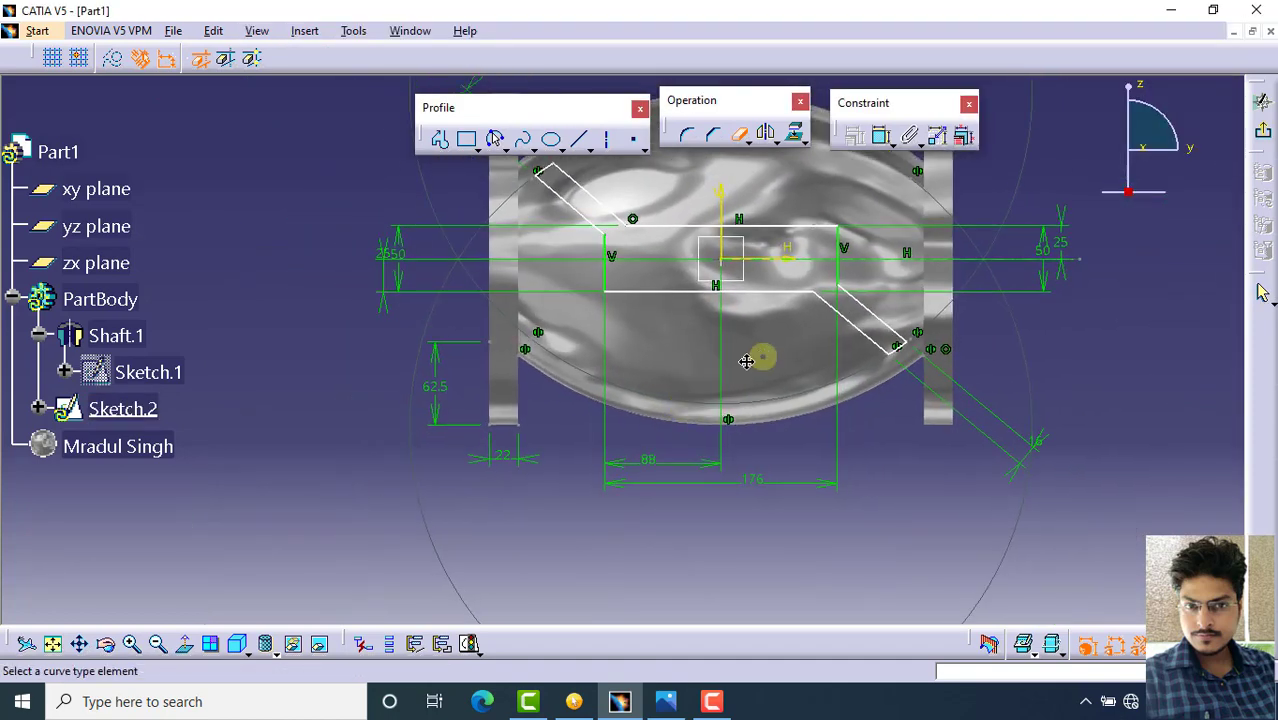
pyautogui.moveTo(758, 357); pyautogui.dragTo(699, 382, button='middle')
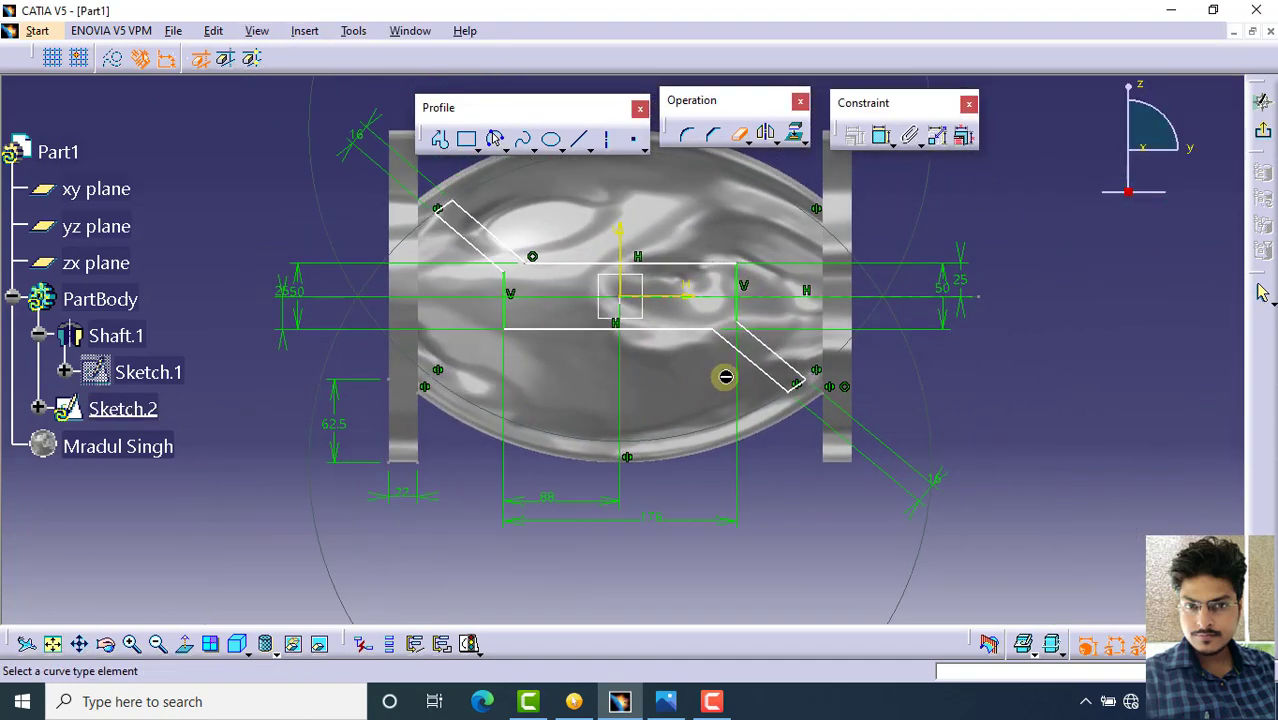
pyautogui.click(1265, 137)
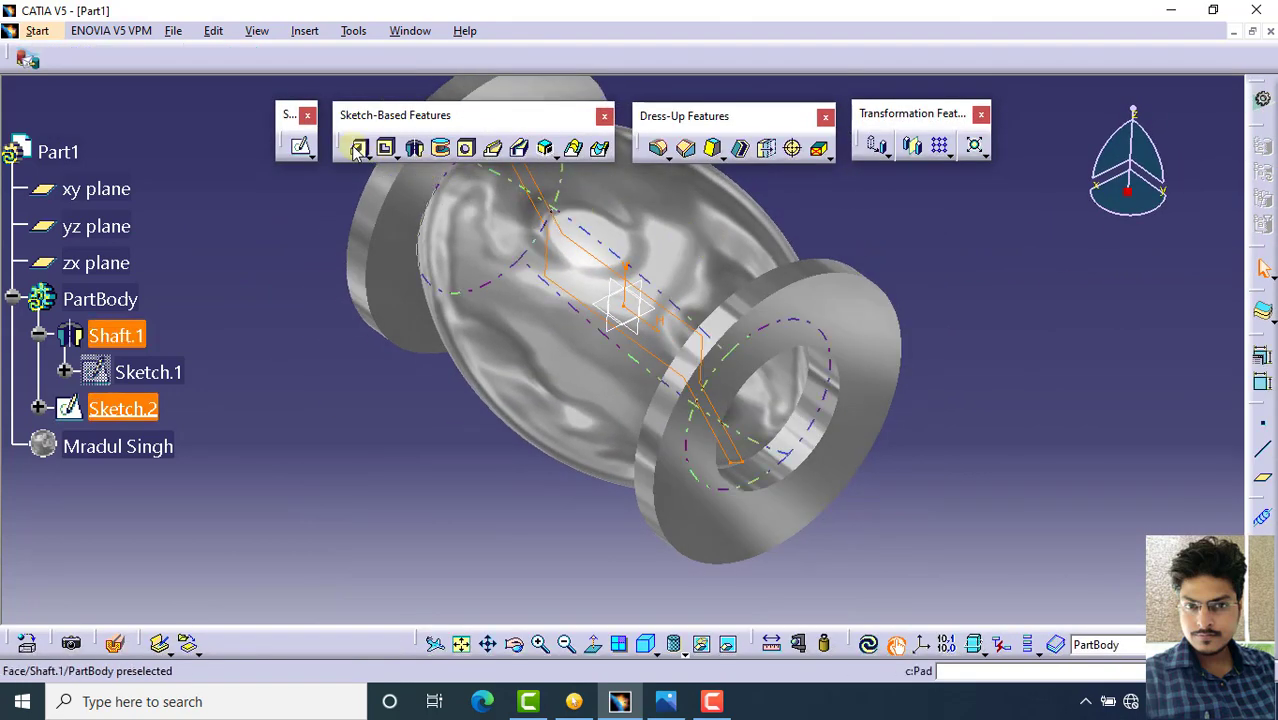
# Start a pad of the web sketch with its first limit set up to the barrel's outer surface
pyautogui.click(357, 148)
pyautogui.moveTo(458, 335); pyautogui.dragTo(377, 308, button='middle')
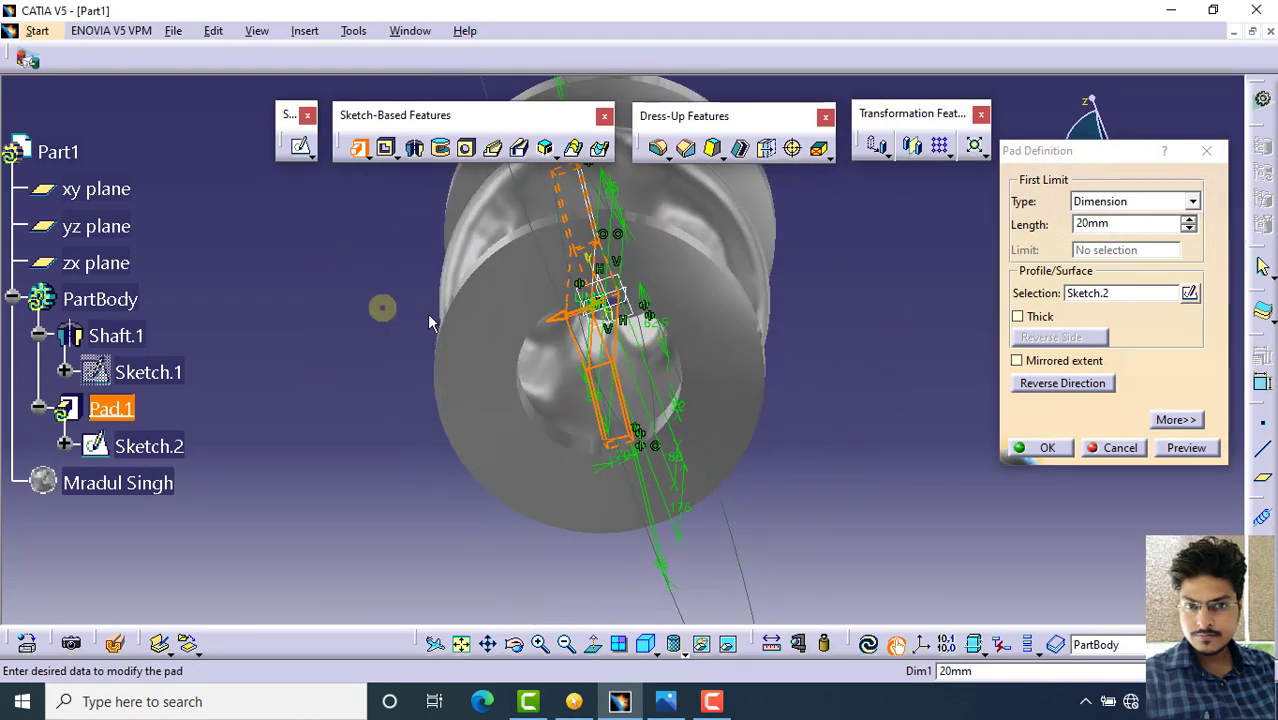
pyautogui.click(1150, 204)
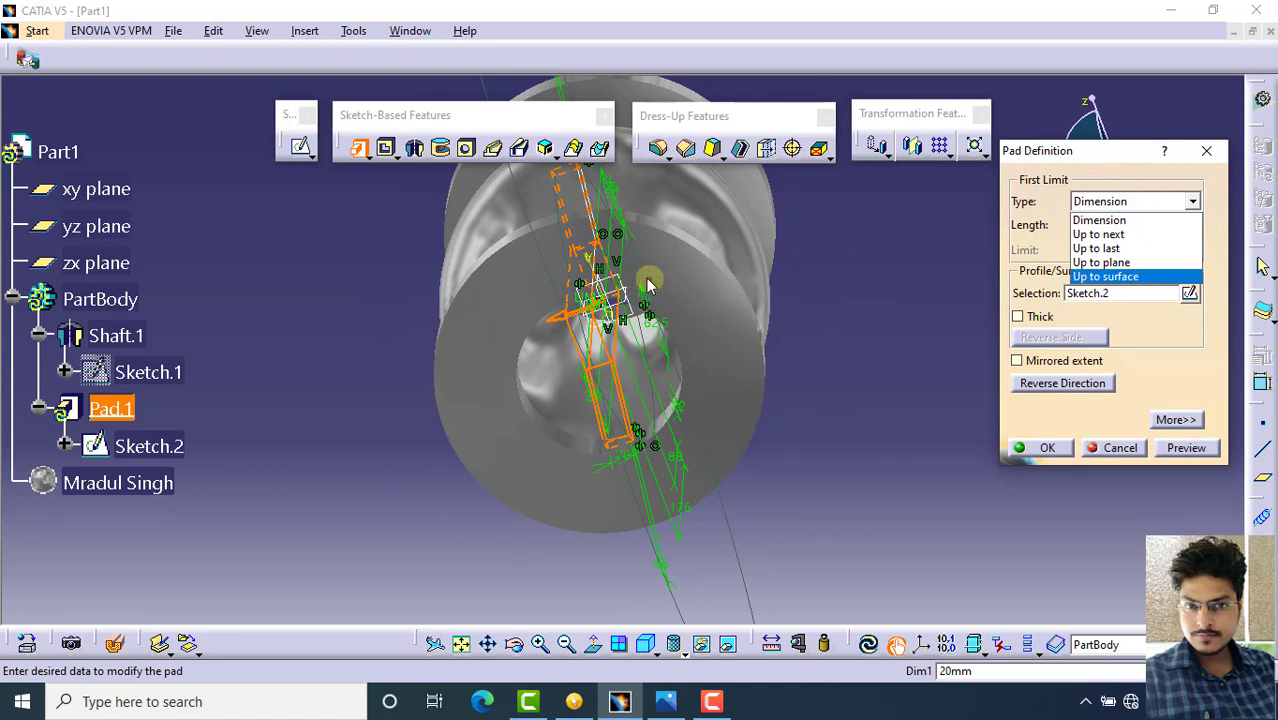
pyautogui.click(1120, 281)
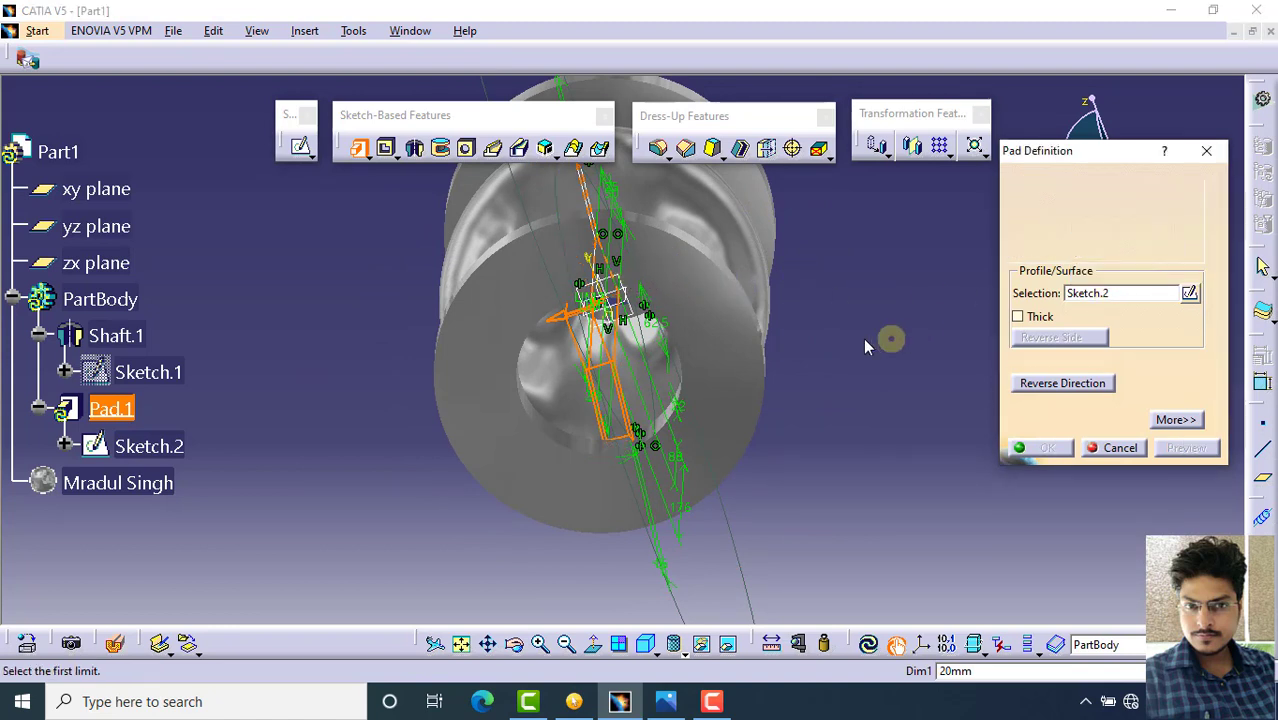
pyautogui.moveTo(620, 378); pyautogui.dragTo(483, 298, button='middle')
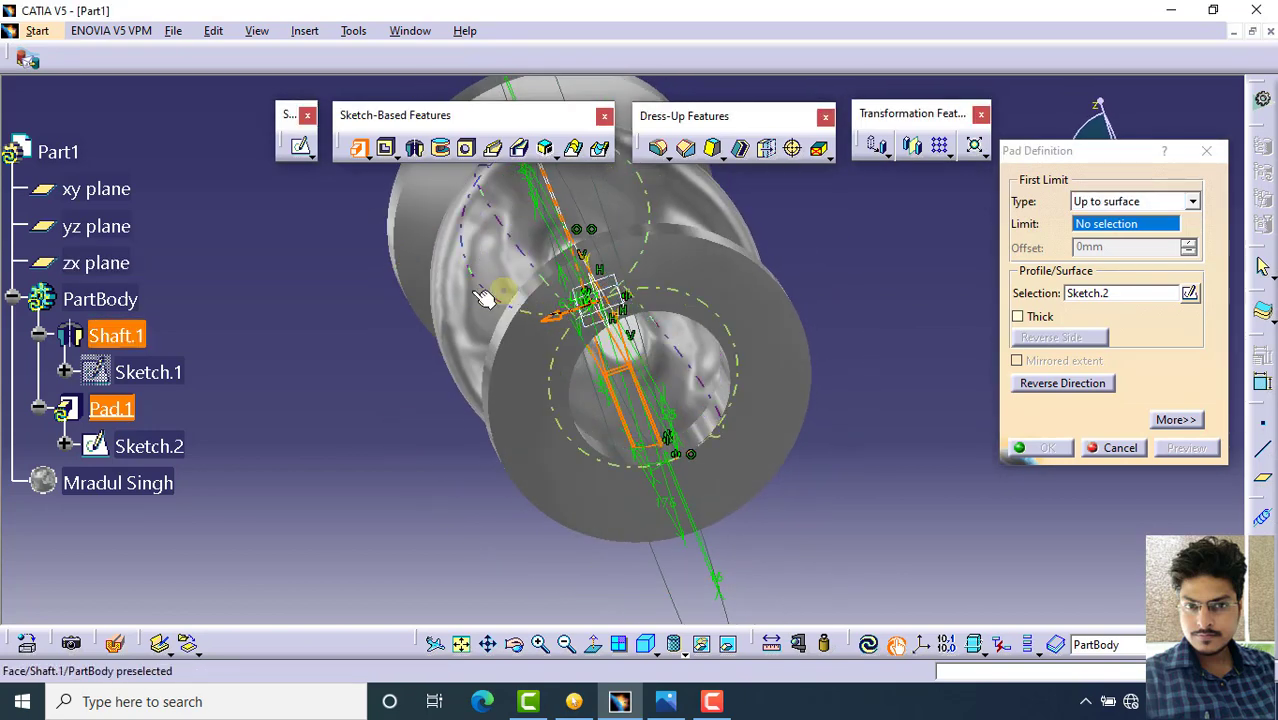
pyautogui.click(476, 303)
pyautogui.moveTo(505, 390); pyautogui.dragTo(658, 246, button='middle')
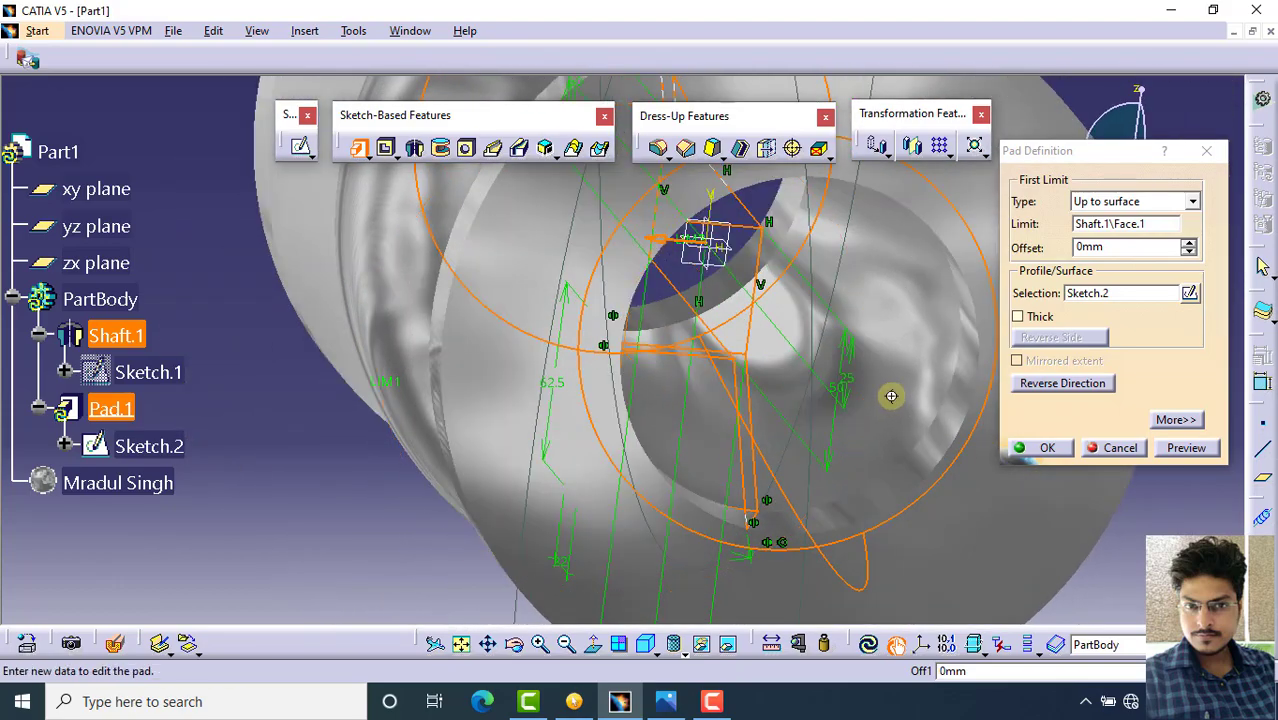
pyautogui.moveTo(891, 396); pyautogui.dragTo(806, 348, button='middle')
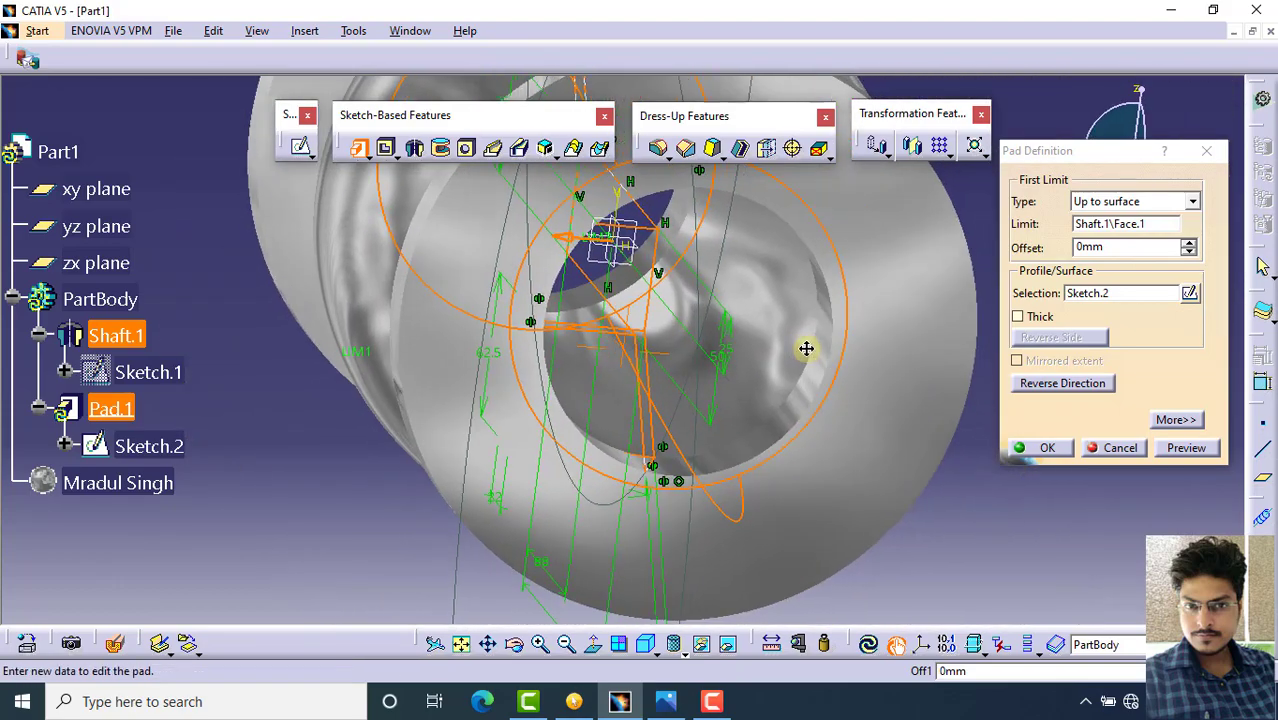
# Set the pad's second limit up to the barrel's inner surface and create the pad
pyautogui.click(1170, 418)
pyautogui.moveTo(644, 363); pyautogui.dragTo(562, 391, button='middle')
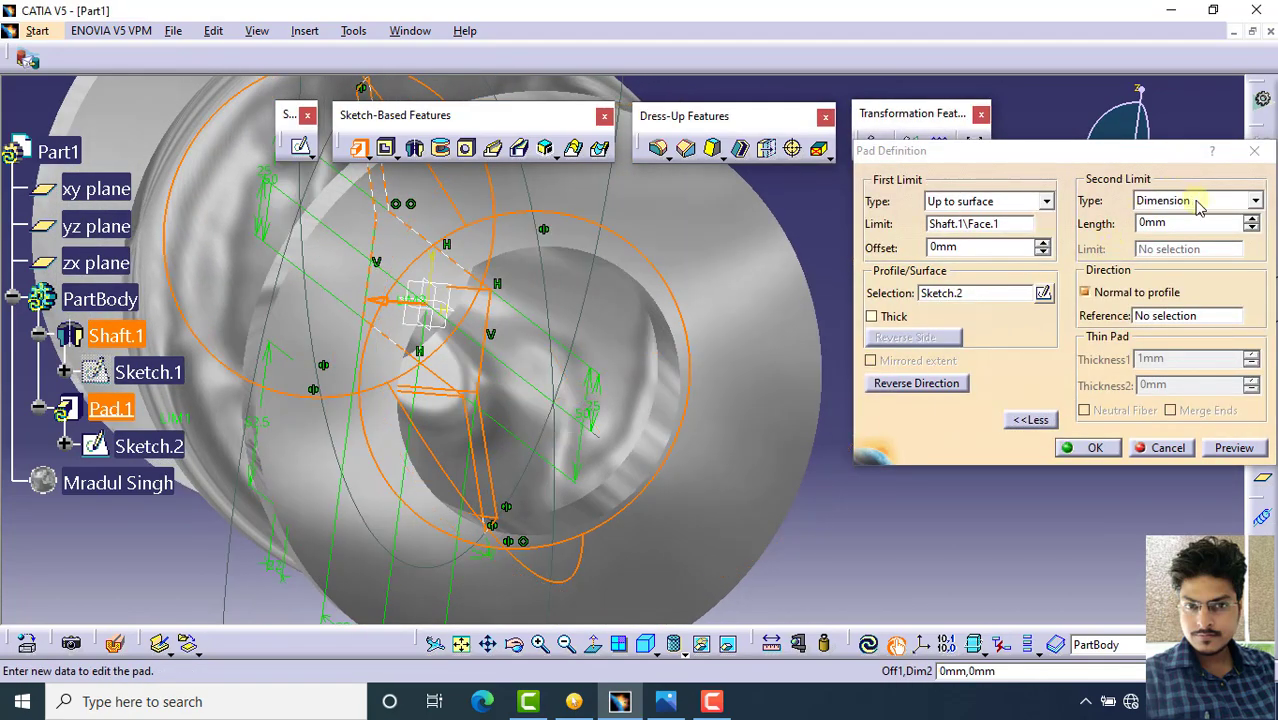
pyautogui.click(1199, 203)
pyautogui.click(1204, 274)
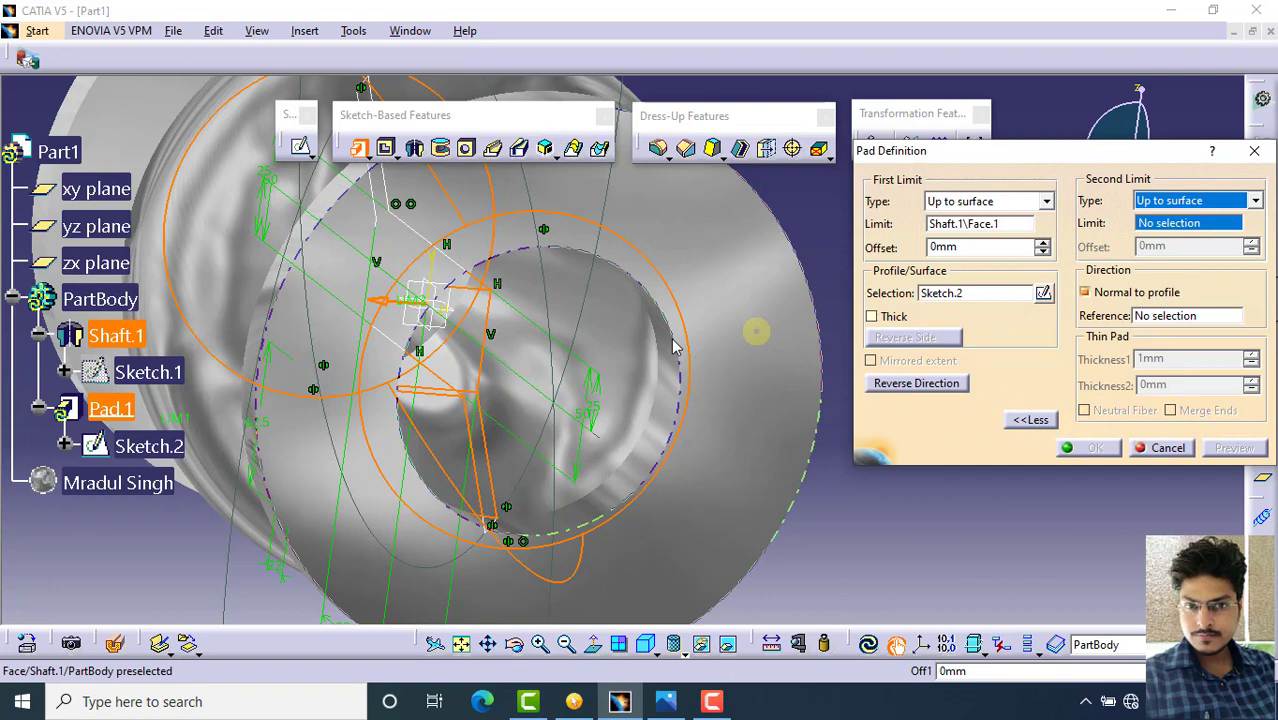
pyautogui.click(620, 352)
pyautogui.click(1220, 452)
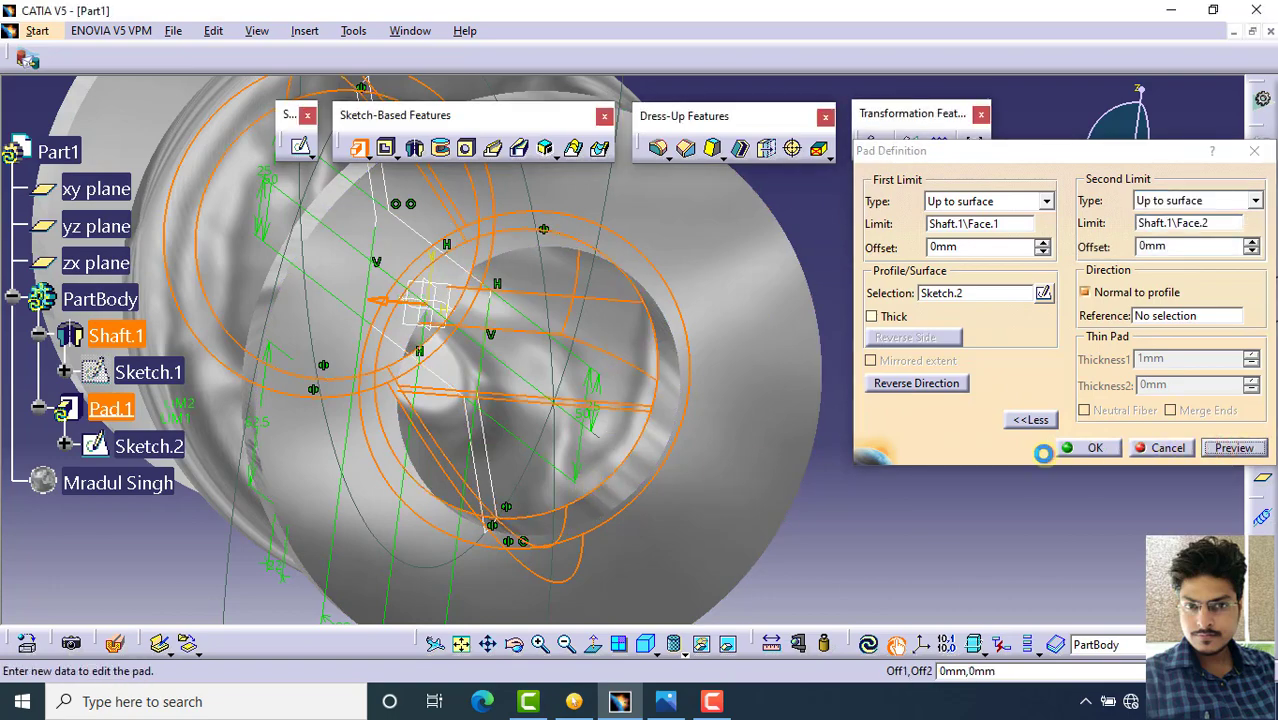
pyautogui.click(1095, 447)
# Clip the model with Dynamic Sectioning along its length to examine the web inside the barrel, and turn the sectioning off
pyautogui.moveTo(655, 313); pyautogui.dragTo(645, 400, button='middle')
pyautogui.click(117, 646)
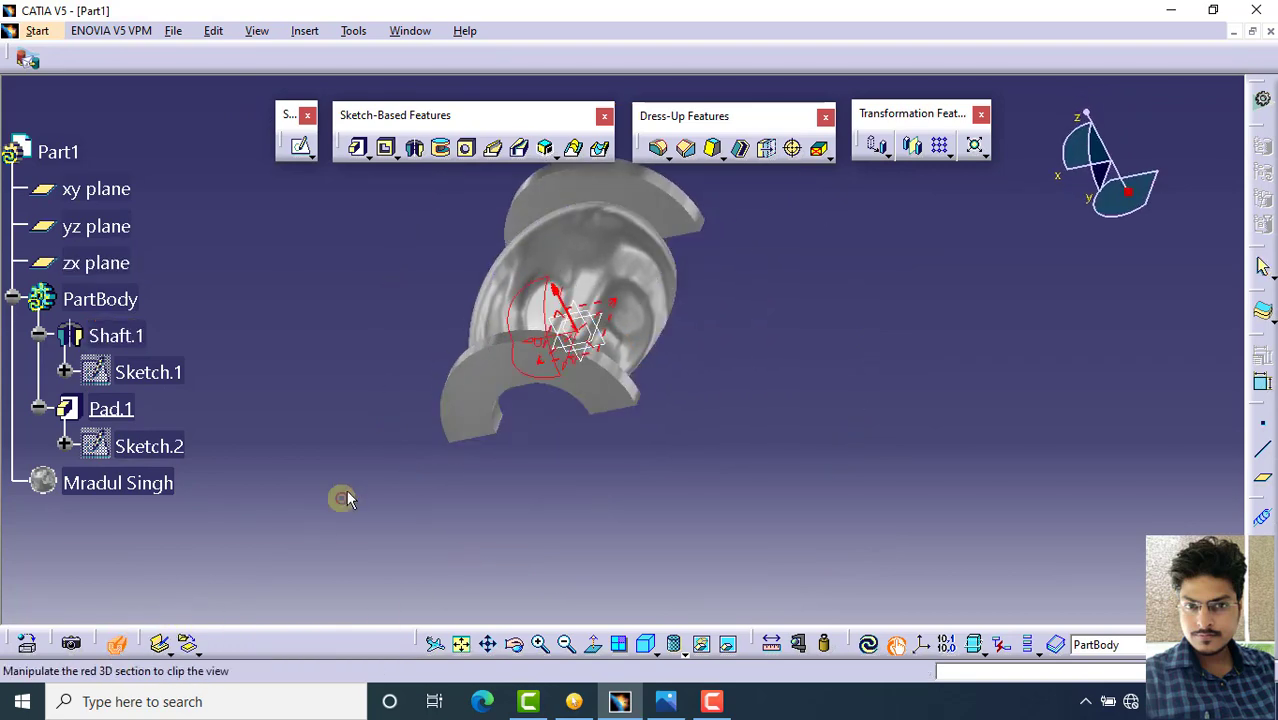
pyautogui.click(576, 305)
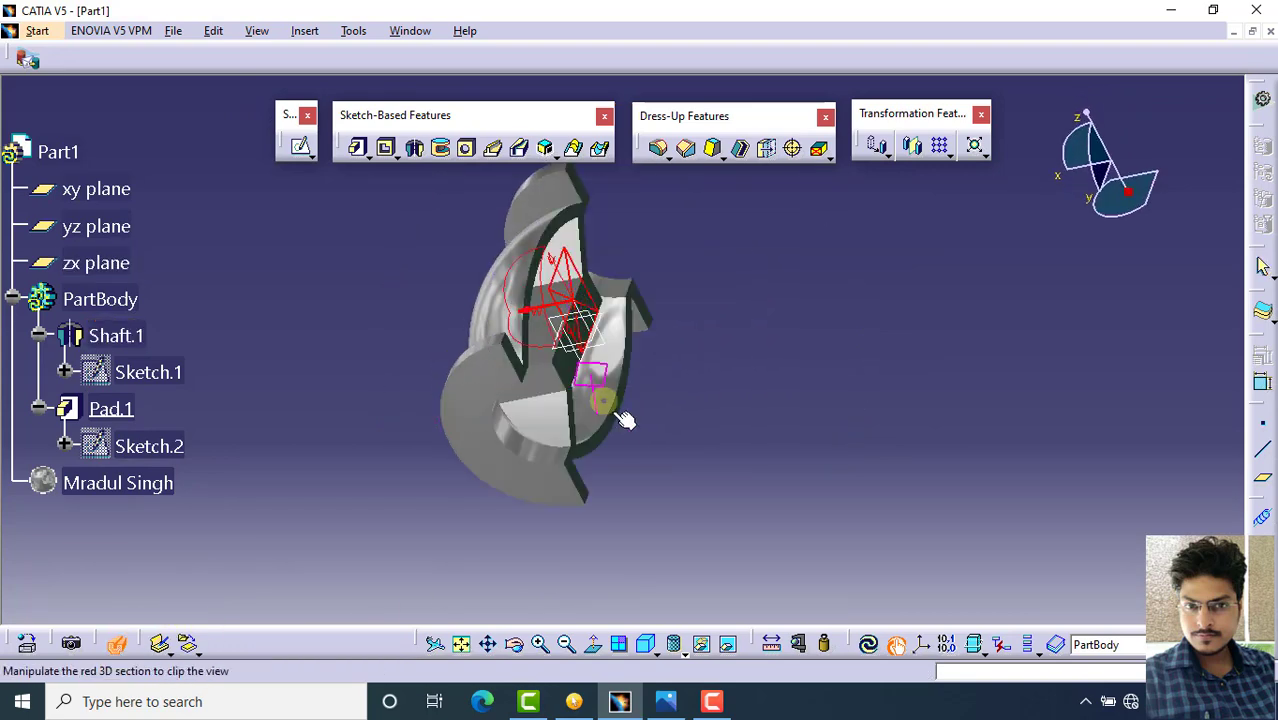
pyautogui.moveTo(606, 403); pyautogui.dragTo(439, 444, button='middle')
pyautogui.moveTo(600, 390); pyautogui.dragTo(485, 420, button='middle')
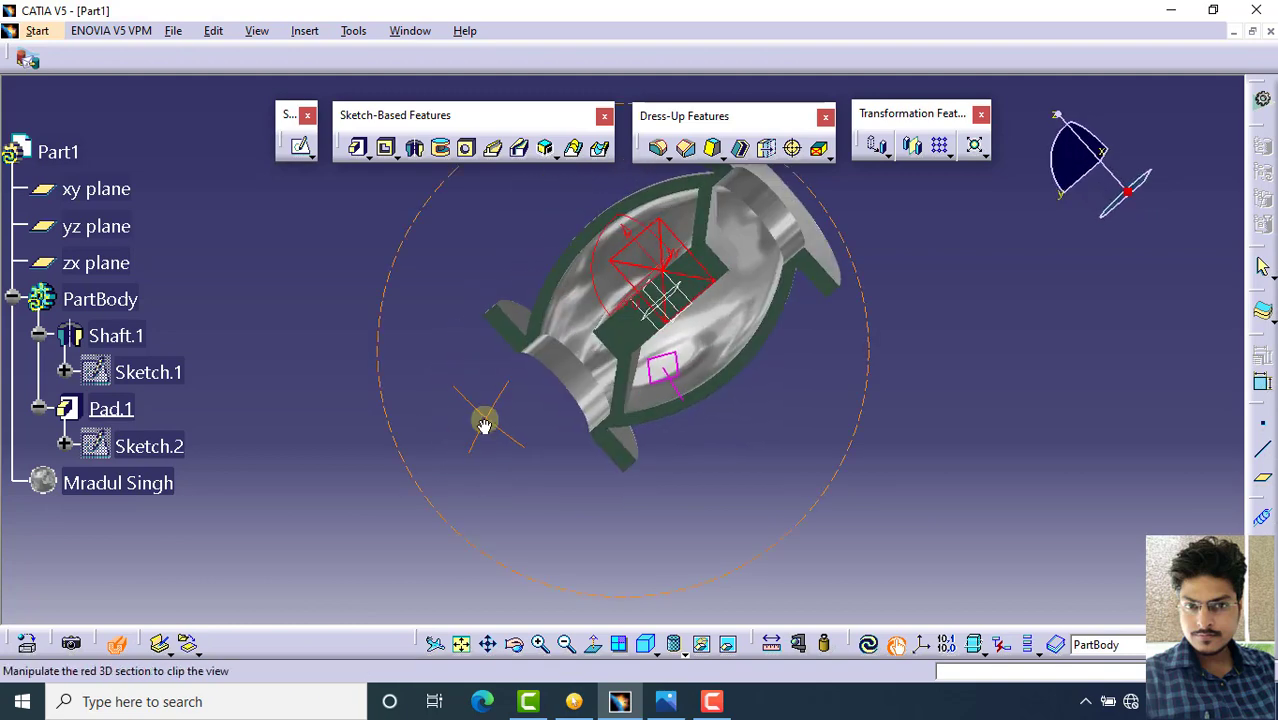
pyautogui.click(647, 646)
pyautogui.click(657, 655)
pyautogui.click(673, 538)
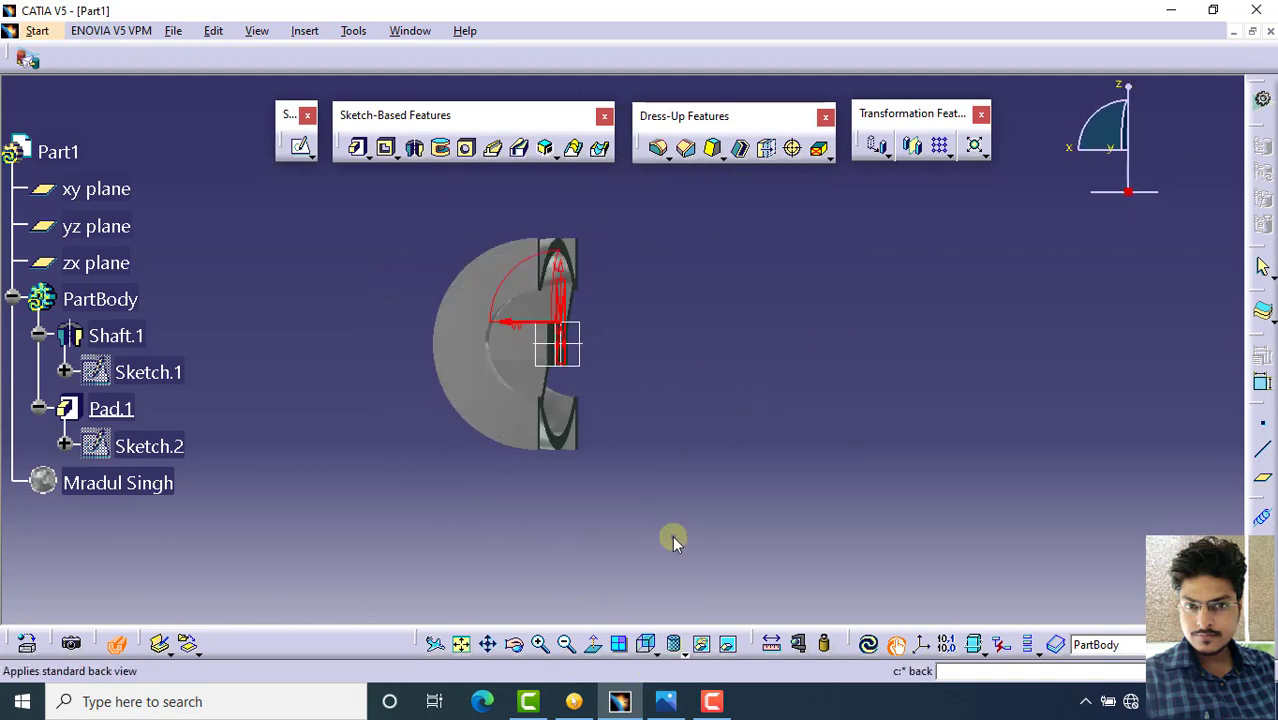
pyautogui.moveTo(695, 391); pyautogui.dragTo(564, 394, button='middle')
pyautogui.click(112, 645)
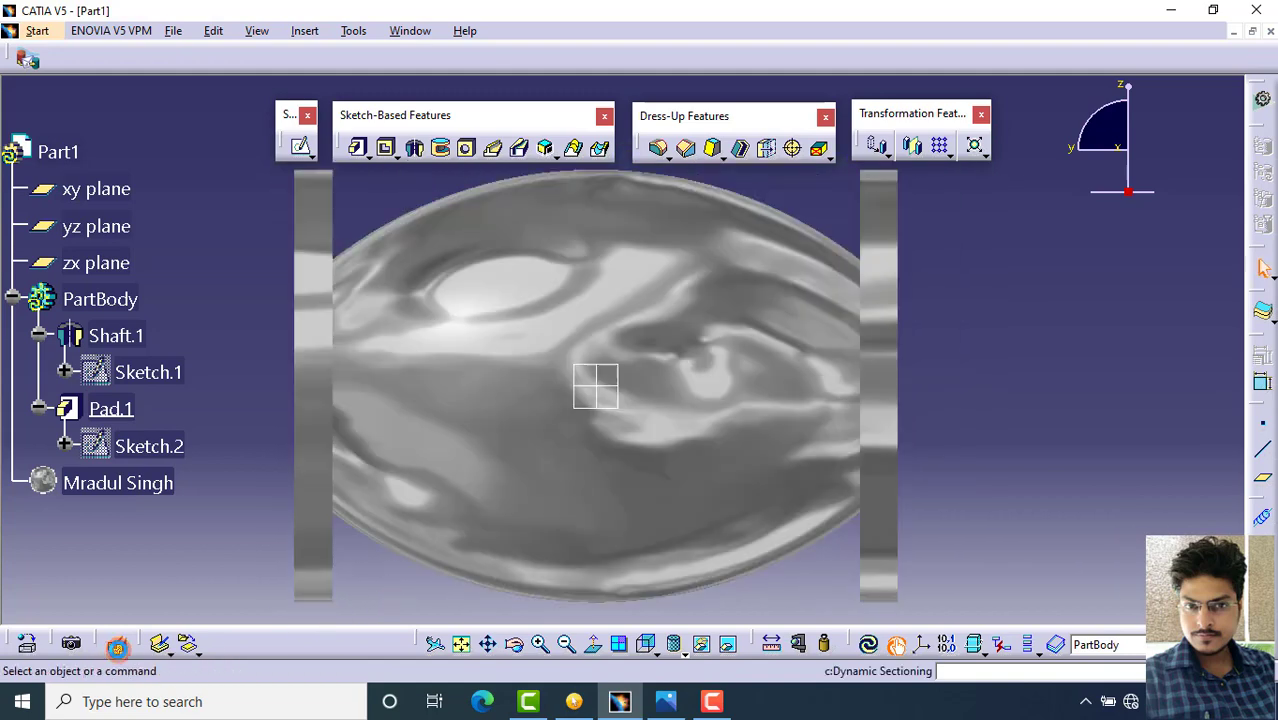
# Start a new sketch on the yz plane and draw a vertical line about 45 mm long upward from the origin
pyautogui.moveTo(818, 345); pyautogui.dragTo(616, 422, button='middle')
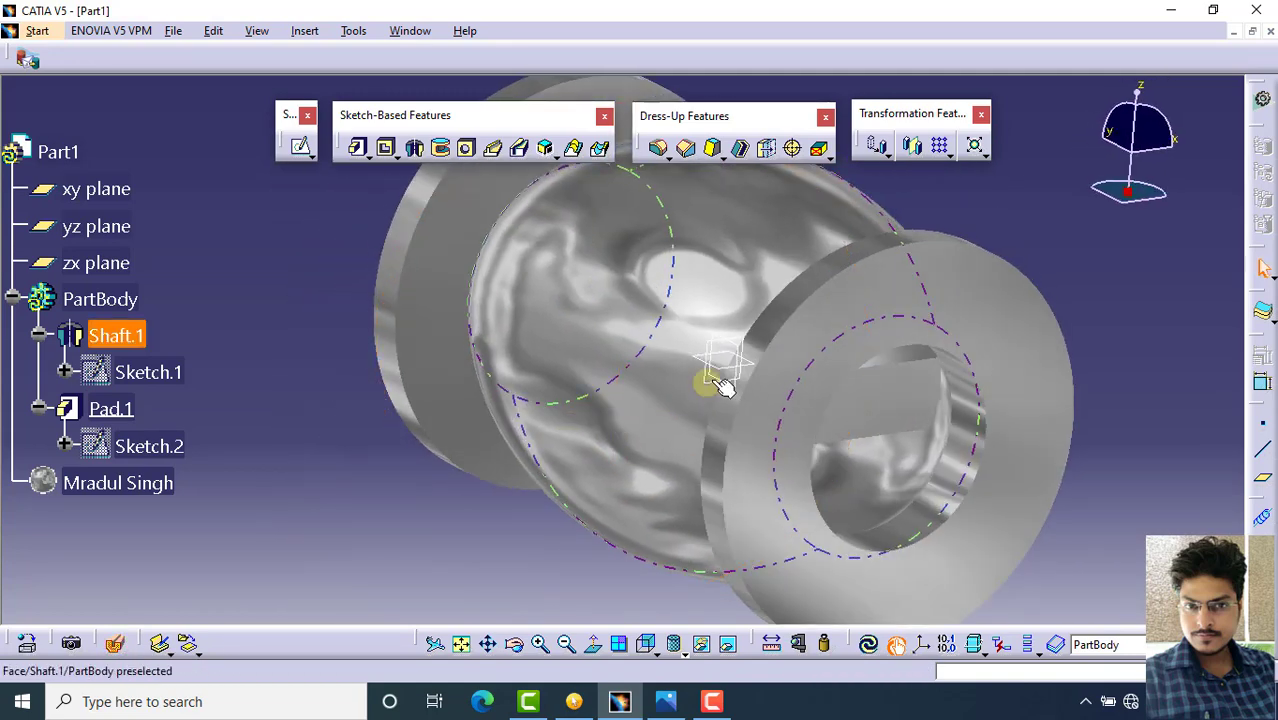
pyautogui.moveTo(707, 377)
pyautogui.mouseDown(button='middle')
pyautogui.moveTo(668, 394)
pyautogui.moveTo(712, 391)
pyautogui.mouseUp(button='middle')
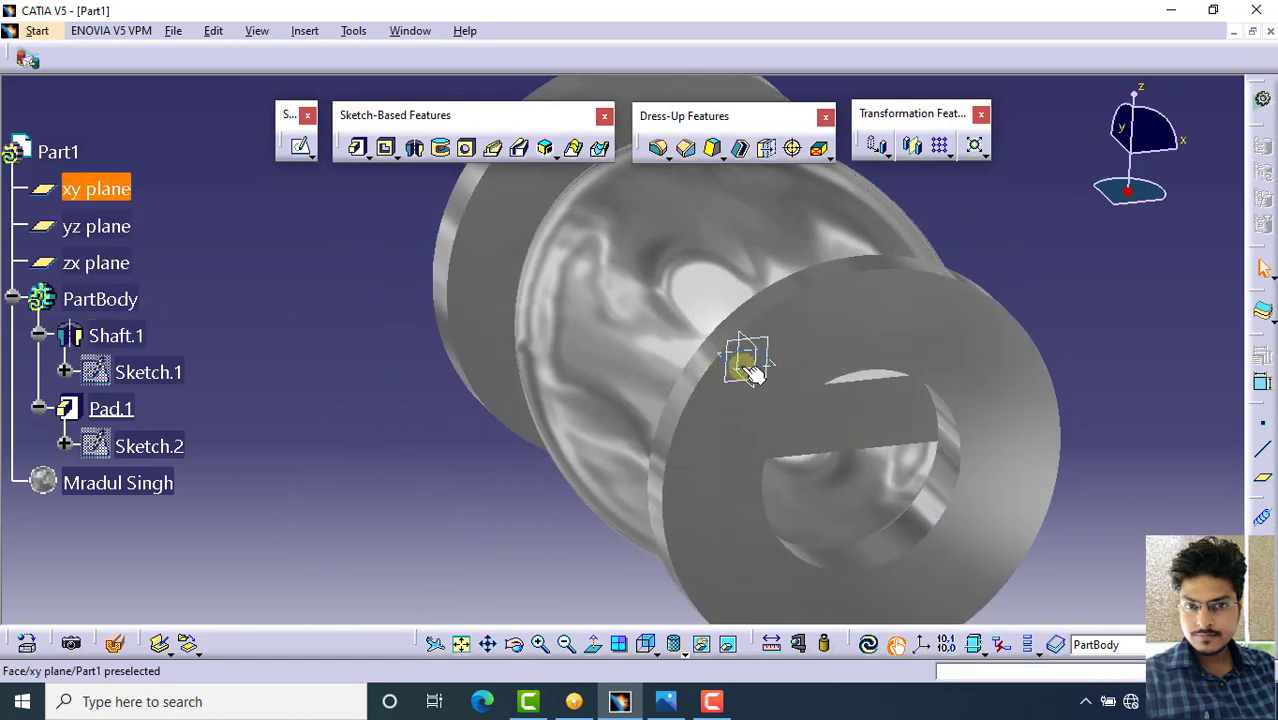
pyautogui.moveTo(767, 352); pyautogui.dragTo(1141, 291, button='middle')
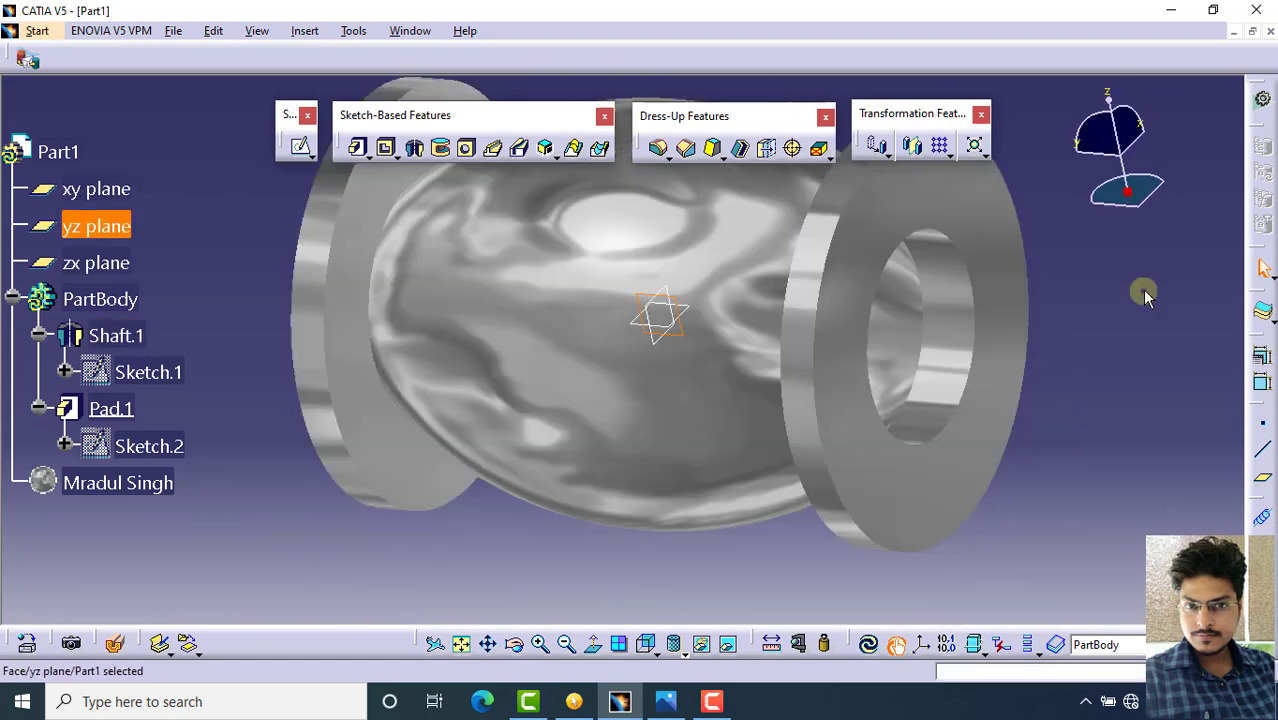
pyautogui.click(300, 147)
pyautogui.click(588, 309)
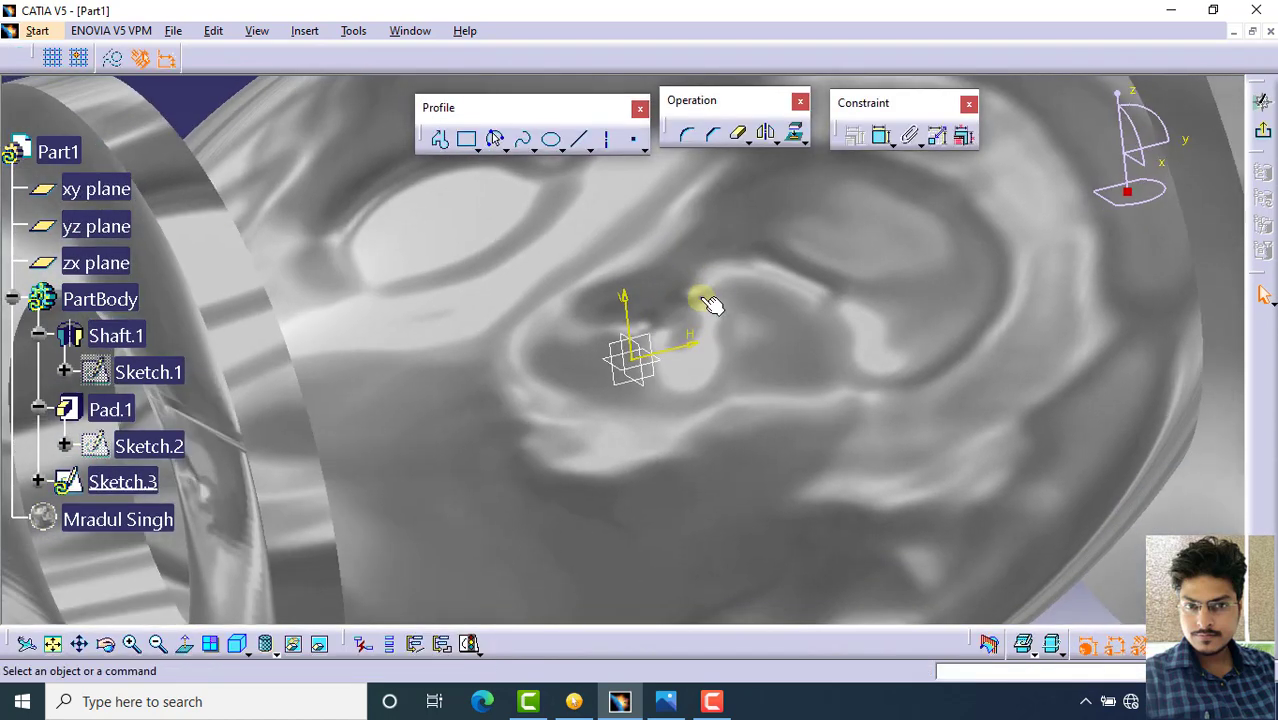
pyautogui.moveTo(691, 293)
pyautogui.mouseDown(button='middle')
pyautogui.moveTo(645, 286)
pyautogui.moveTo(634, 238)
pyautogui.moveTo(769, 346)
pyautogui.mouseUp(button='middle')
pyautogui.click(578, 140)
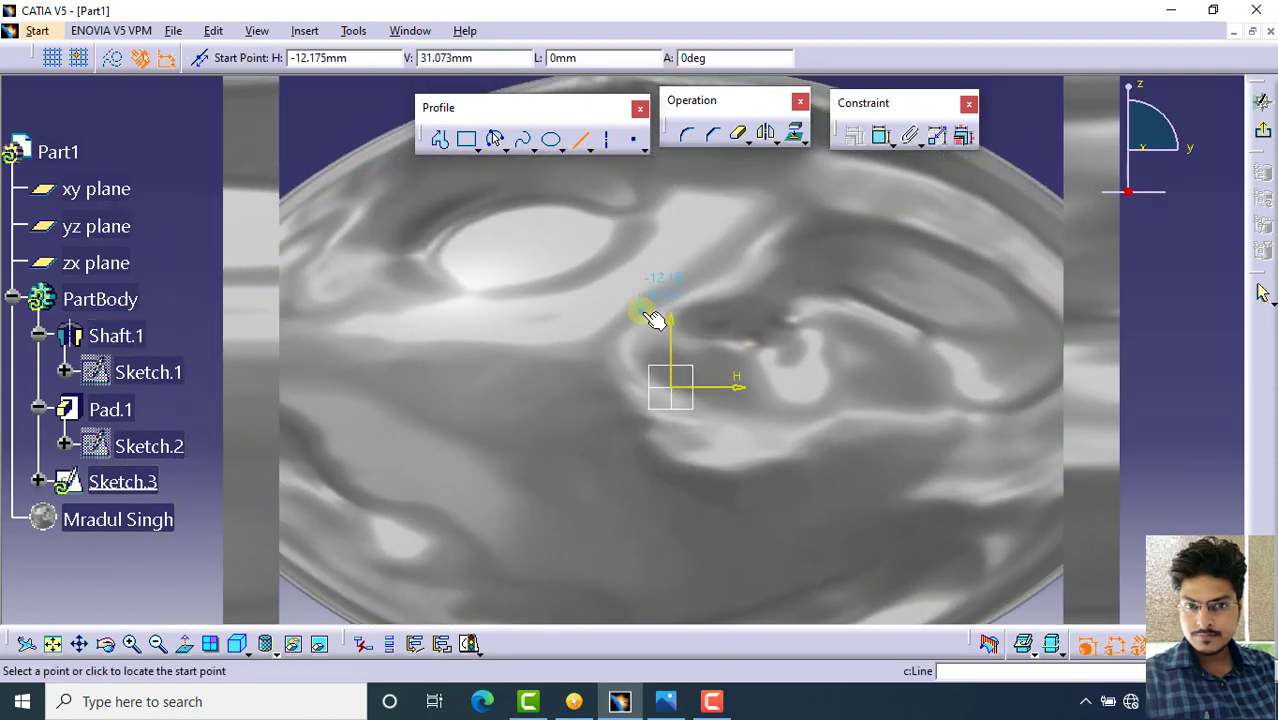
pyautogui.click(671, 386)
pyautogui.click(669, 270)
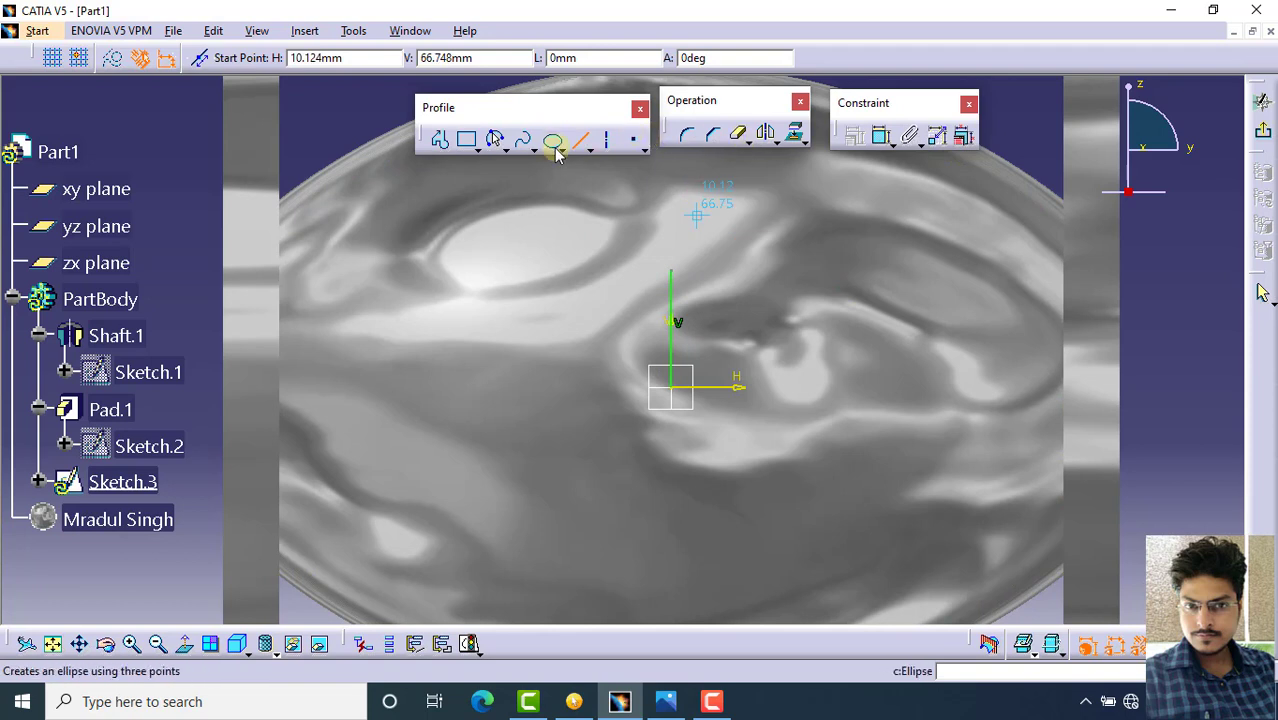
# Dimension the vertical line's length and set it to 25 mm
pyautogui.click(884, 140)
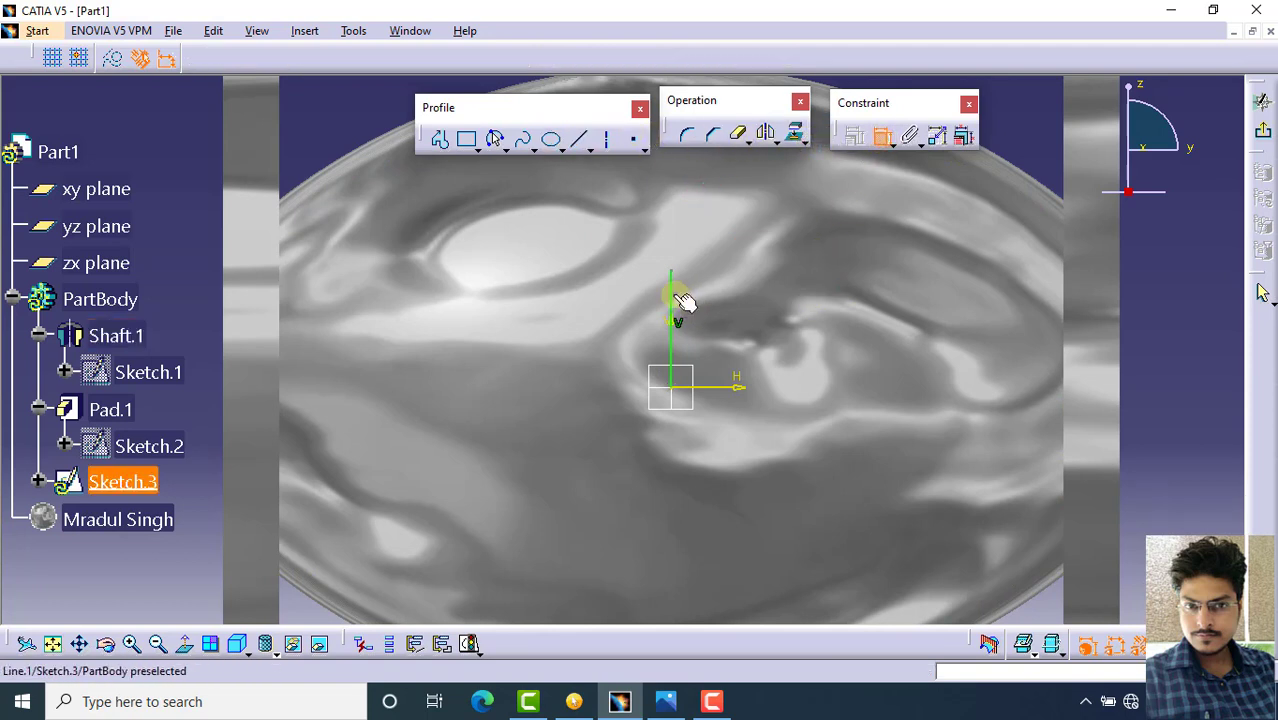
pyautogui.click(682, 300)
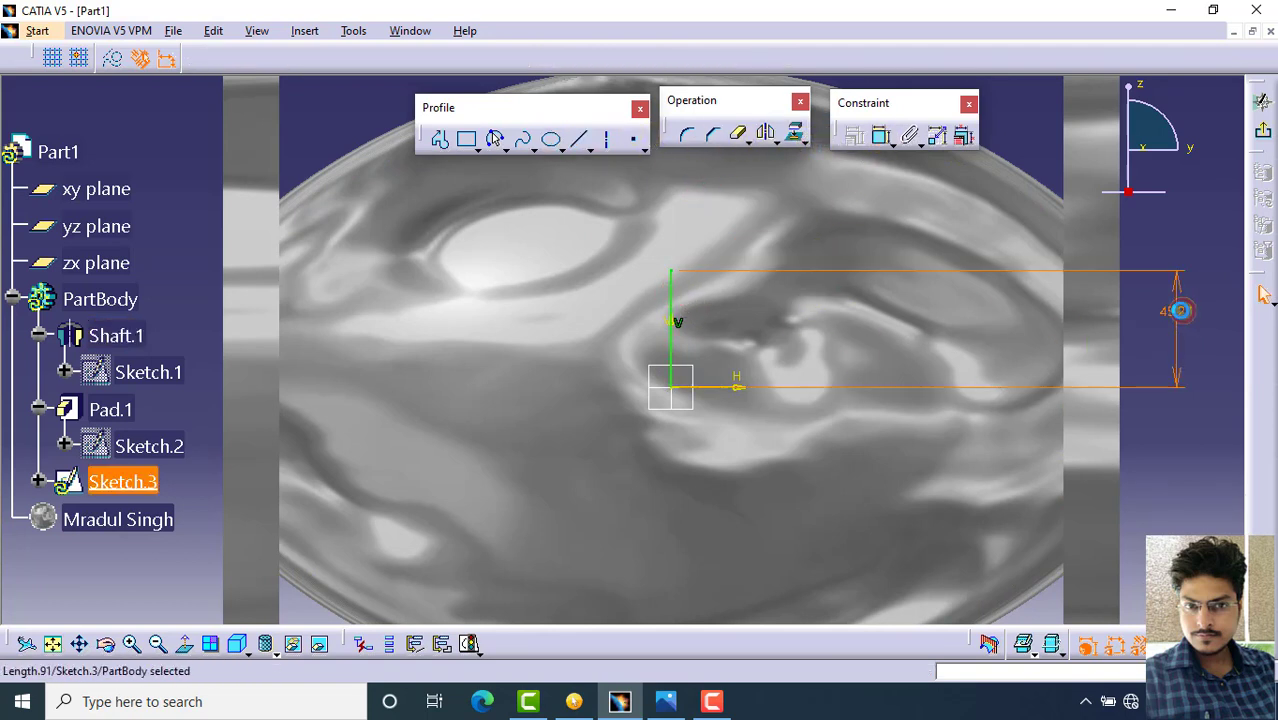
pyautogui.click(1170, 316)
pyautogui.doubleClick(1168, 315)
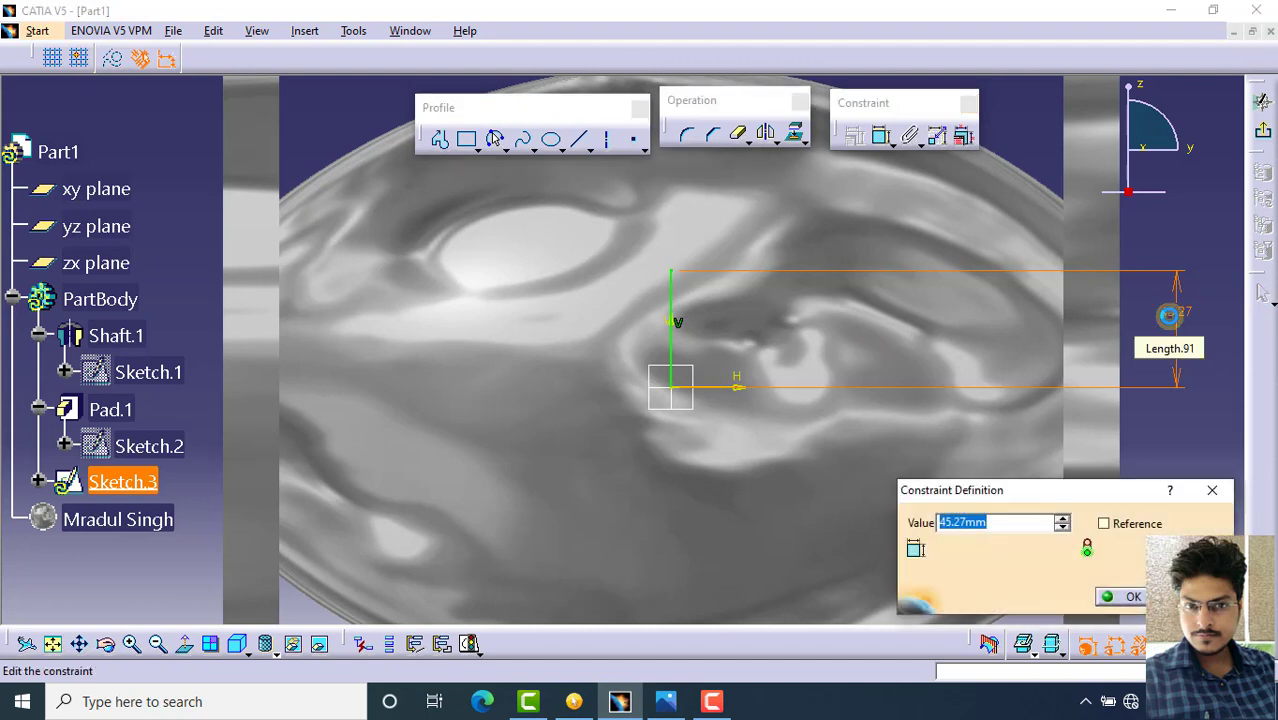
pyautogui.write('25')
pyautogui.press('Return')
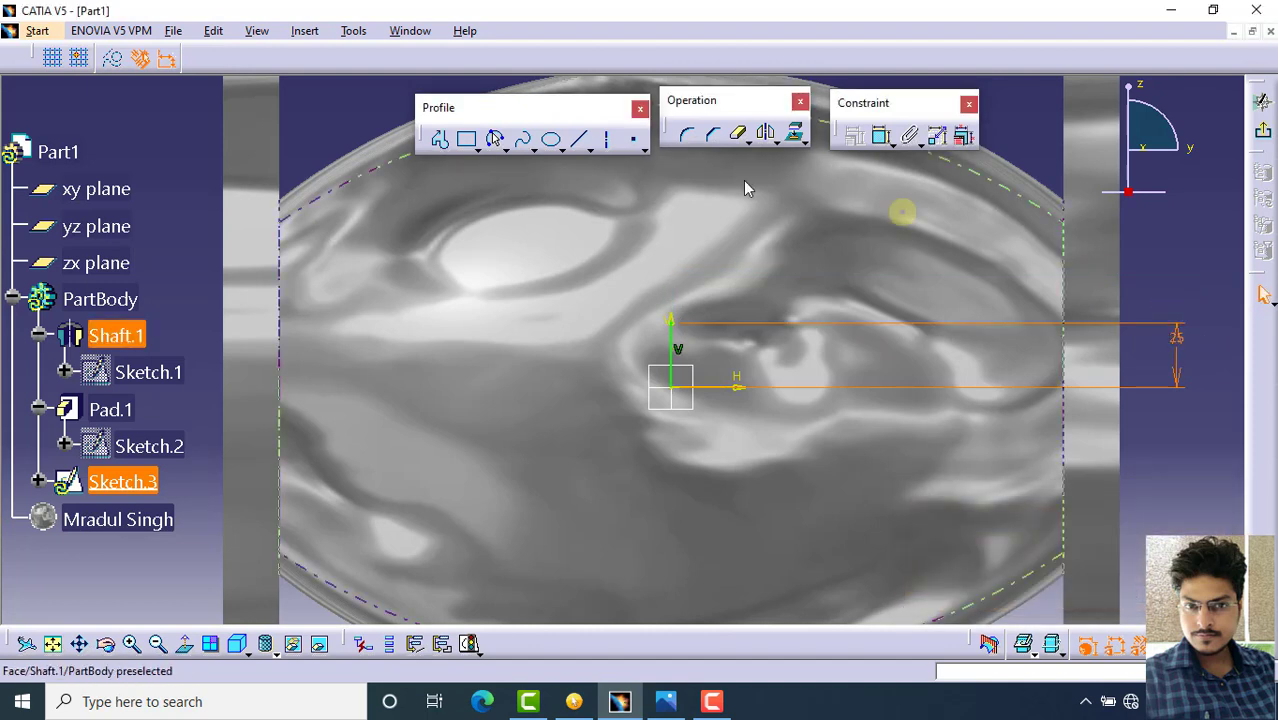
# Draw a horizontal line about 73 mm long leftward from the vertical line's top and a vertical line about 23 mm down from its end
pyautogui.click(584, 145)
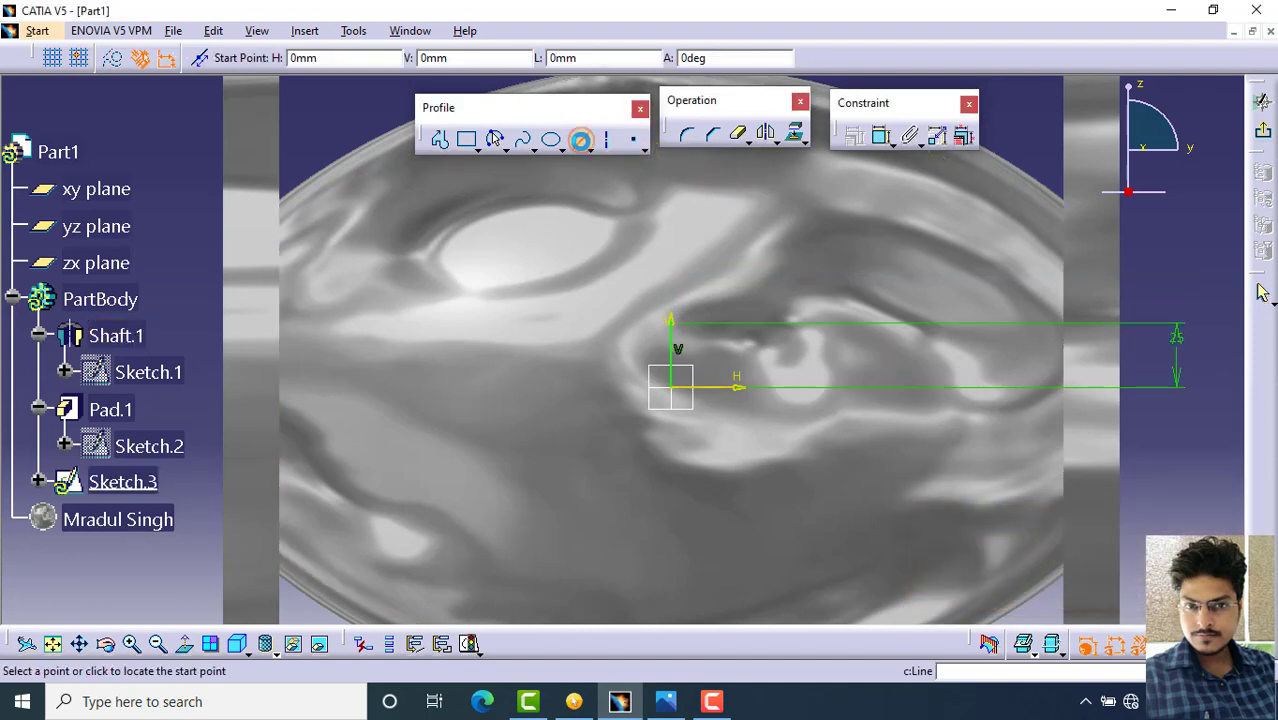
pyautogui.click(670, 321)
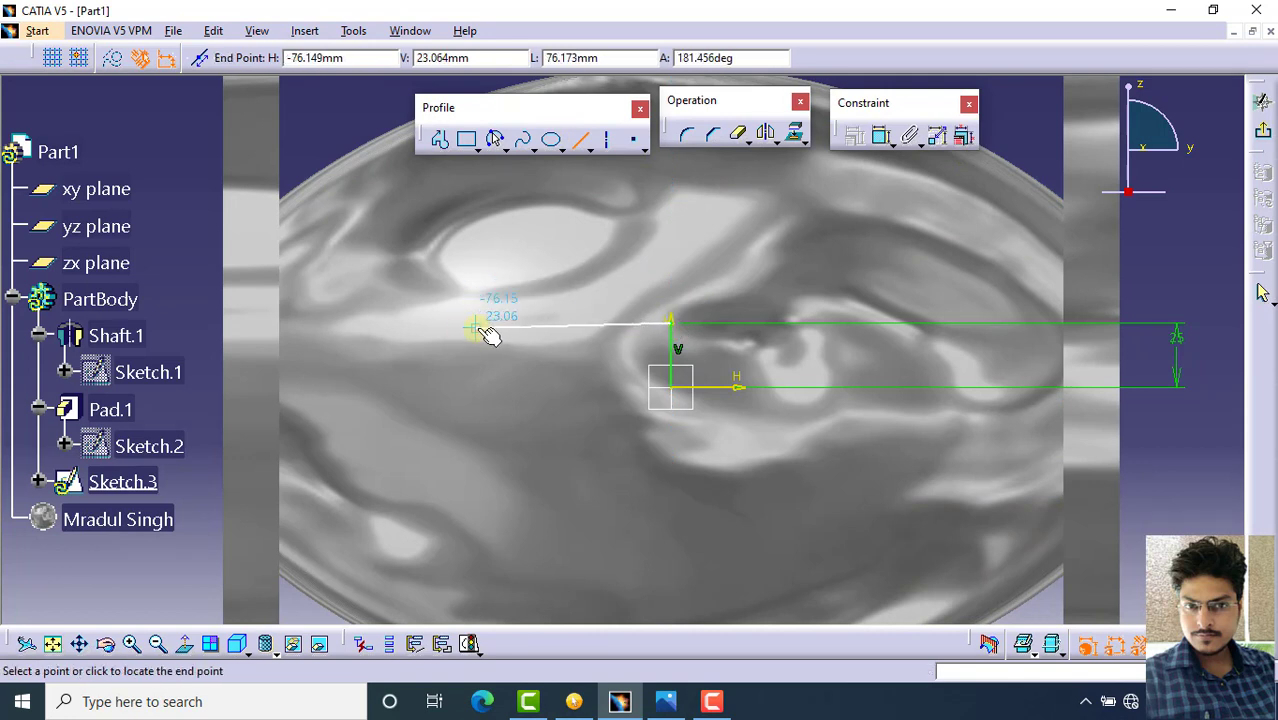
pyautogui.click(485, 325)
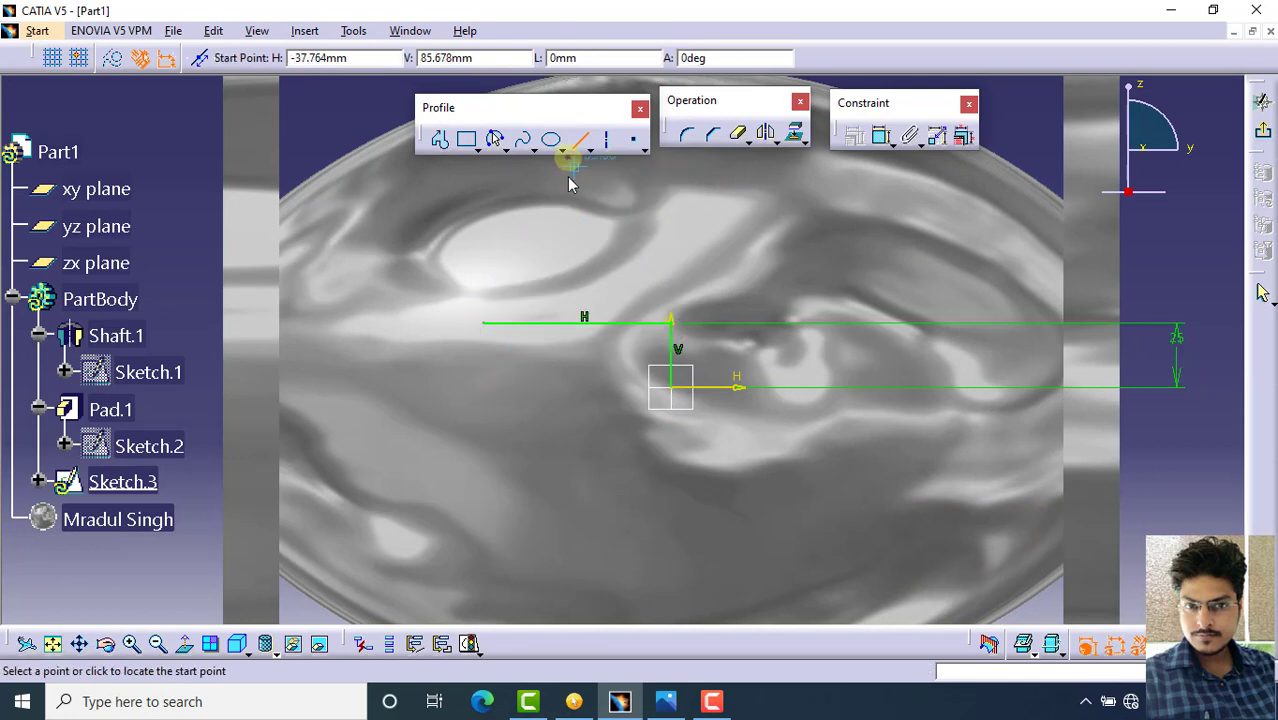
pyautogui.click(484, 326)
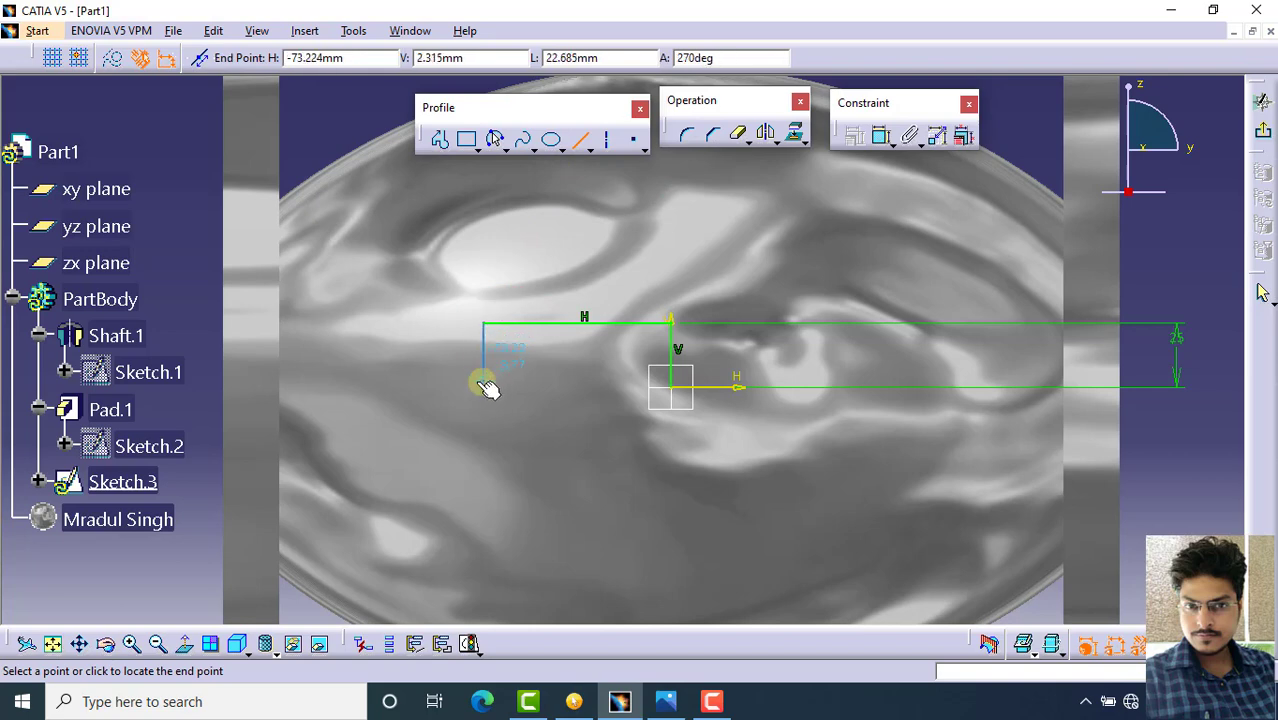
pyautogui.click(484, 385)
pyautogui.moveTo(701, 292); pyautogui.dragTo(804, 269, button='middle')
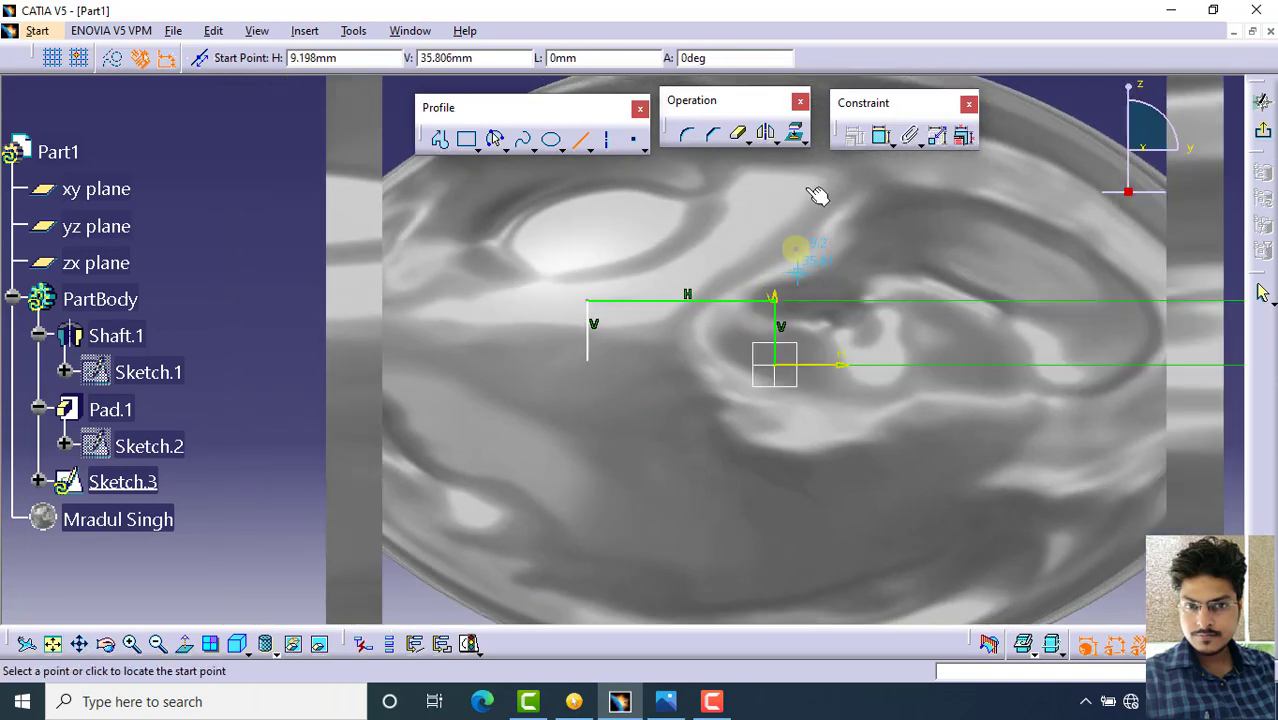
# Dimension the upper horizontal line's length and set it to 78 mm
pyautogui.click(881, 137)
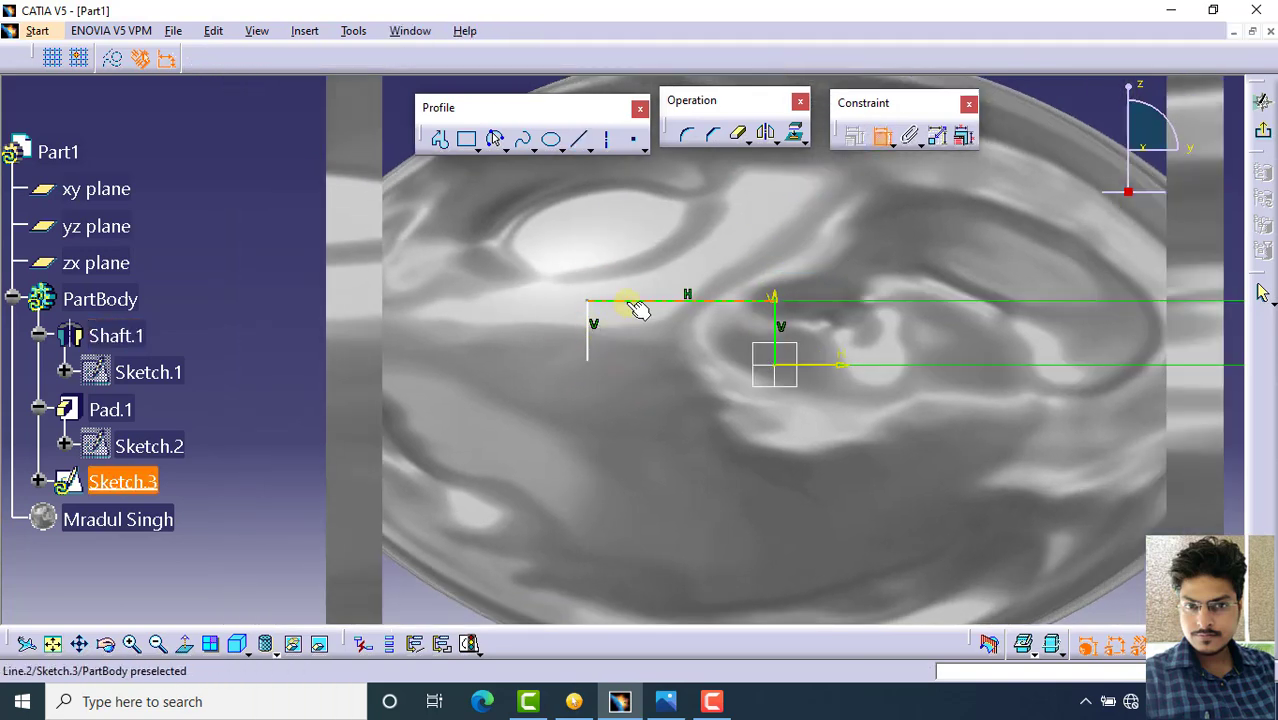
pyautogui.click(640, 300)
pyautogui.moveTo(672, 219); pyautogui.dragTo(662, 354, button='middle')
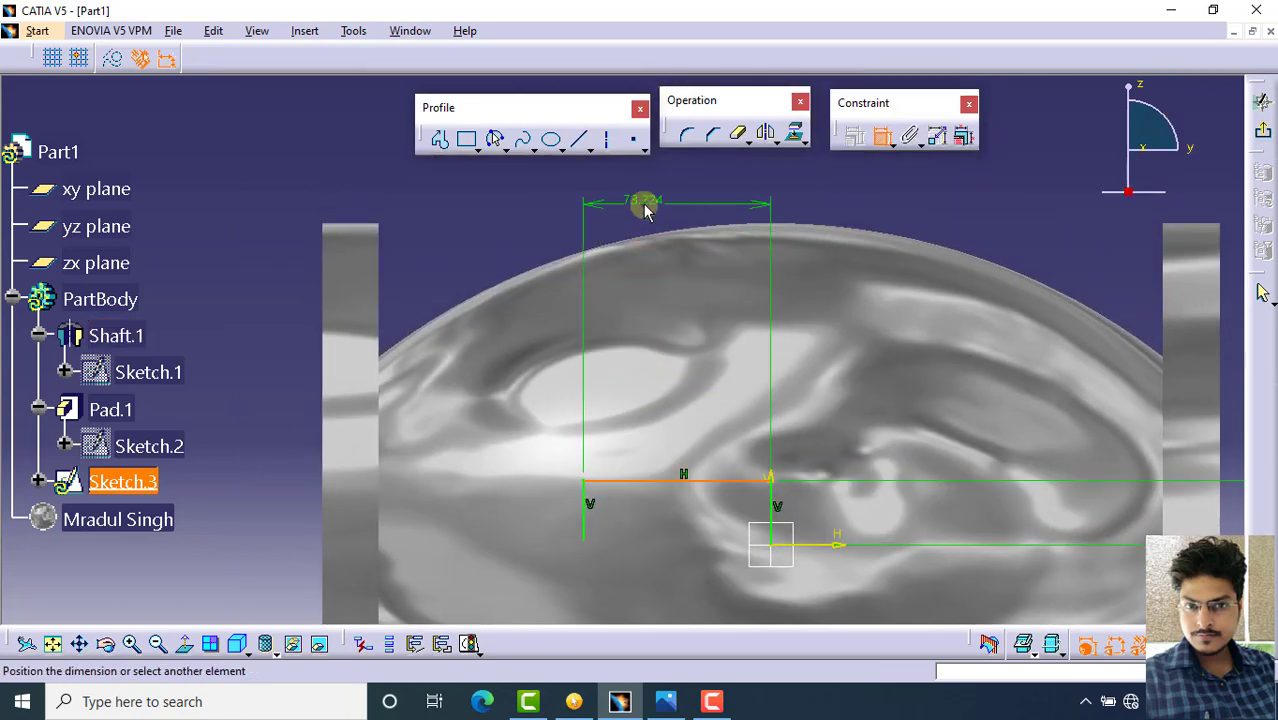
pyautogui.click(668, 203)
pyautogui.doubleClick(655, 201)
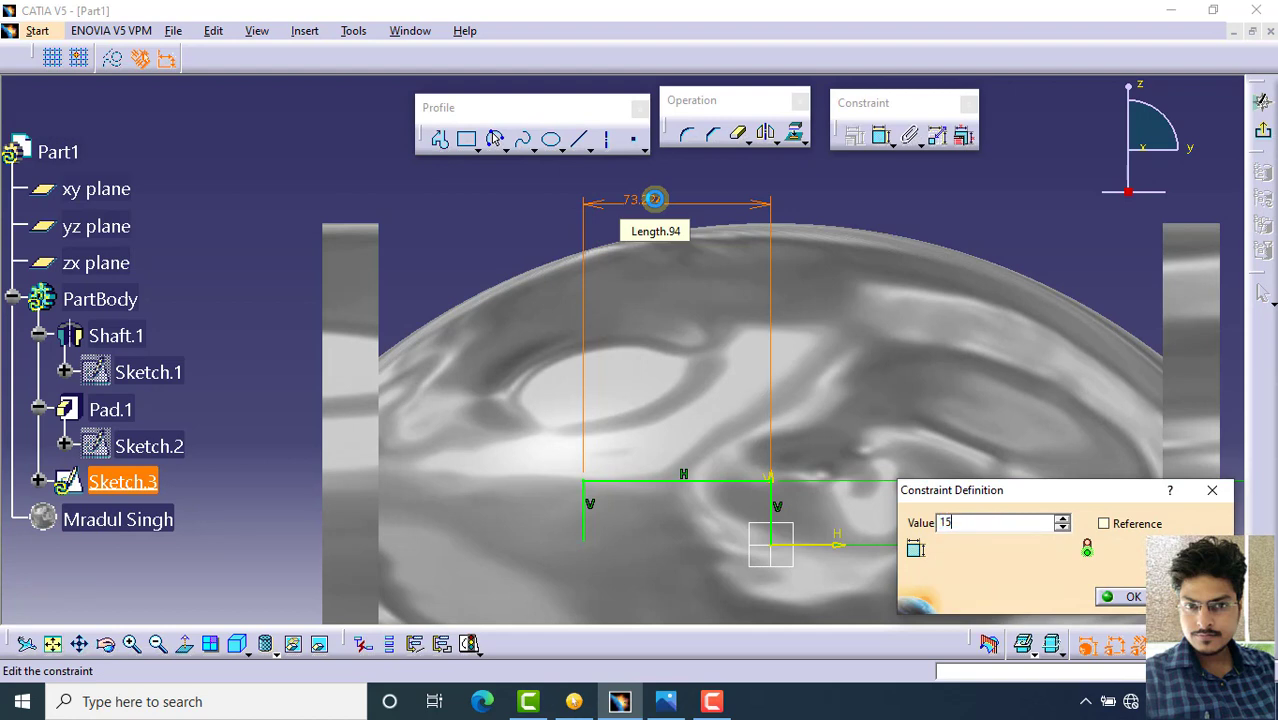
pyautogui.press('Return')
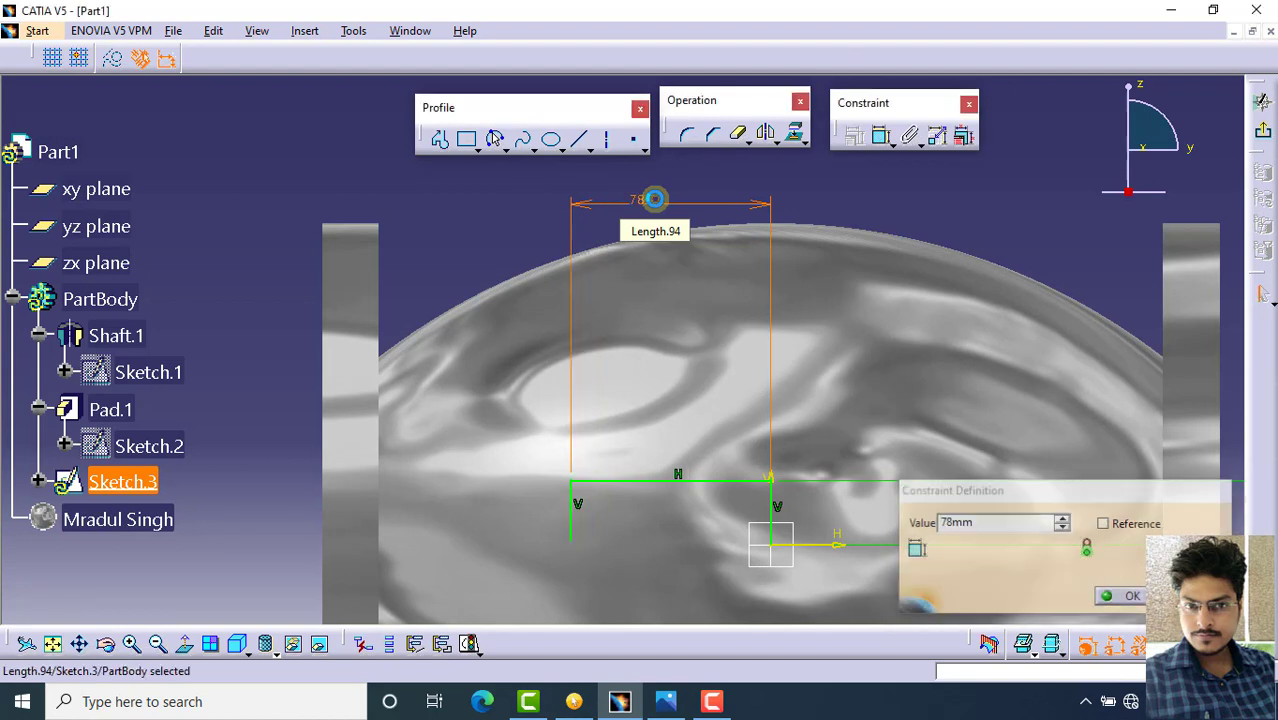
# Dimension the length of the vertical line at the horizontal line's far end and set it to 10 mm
pyautogui.moveTo(600, 269); pyautogui.dragTo(608, 135, button='middle')
pyautogui.click(880, 137)
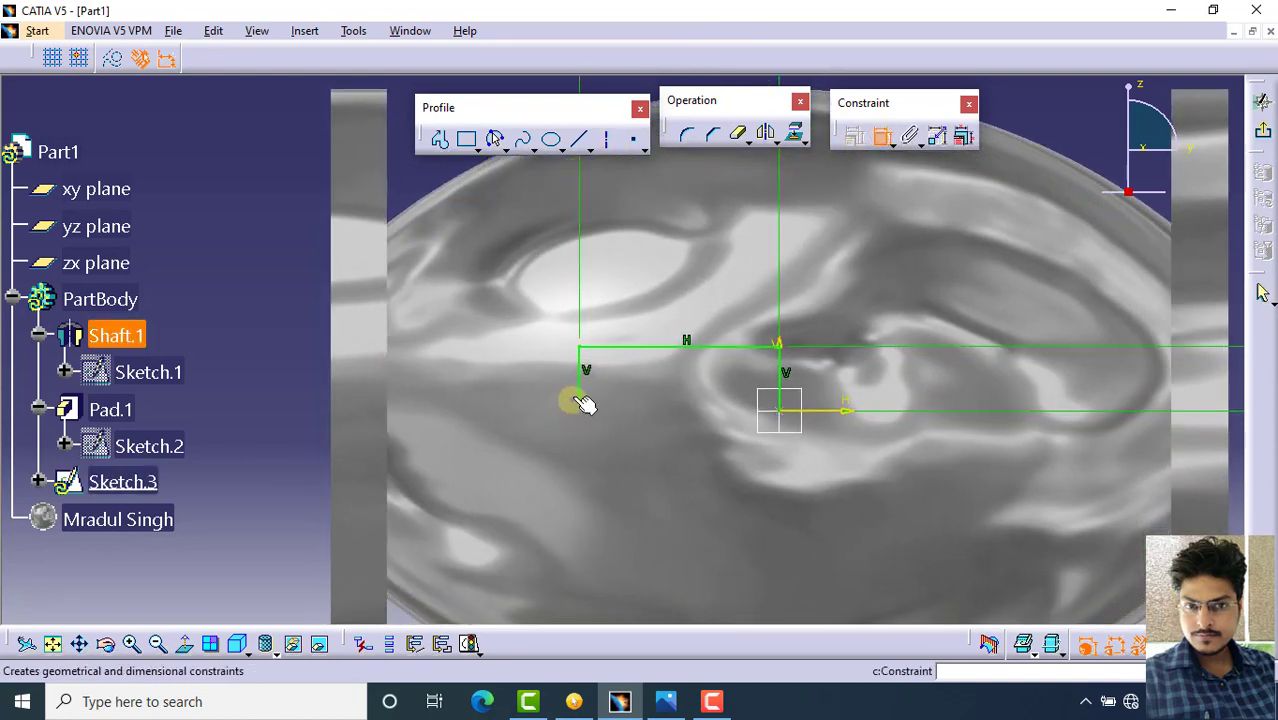
pyautogui.click(579, 391)
pyautogui.click(280, 385)
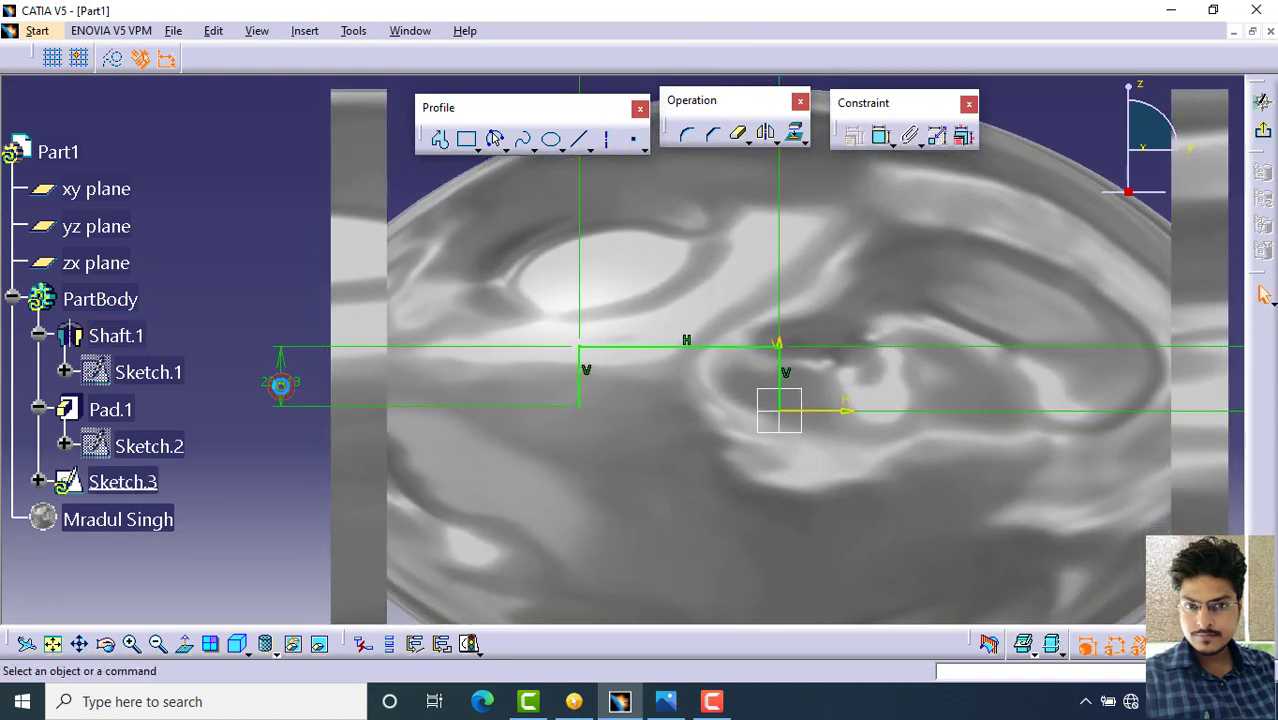
pyautogui.doubleClick(282, 380)
pyautogui.write('1')
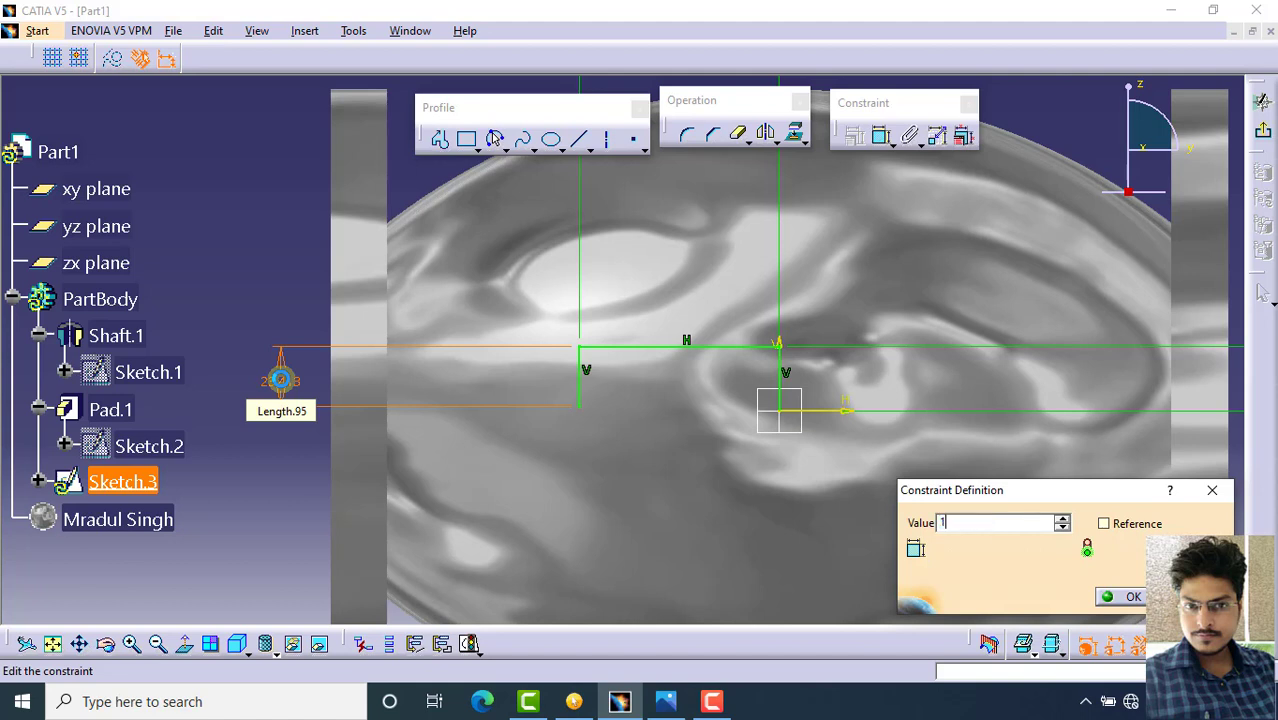
pyautogui.write('0')
pyautogui.press('Return')
# Draw a horizontal line about 15 mm long from the 10 mm line's lower end toward the vertical axis
pyautogui.click(581, 140)
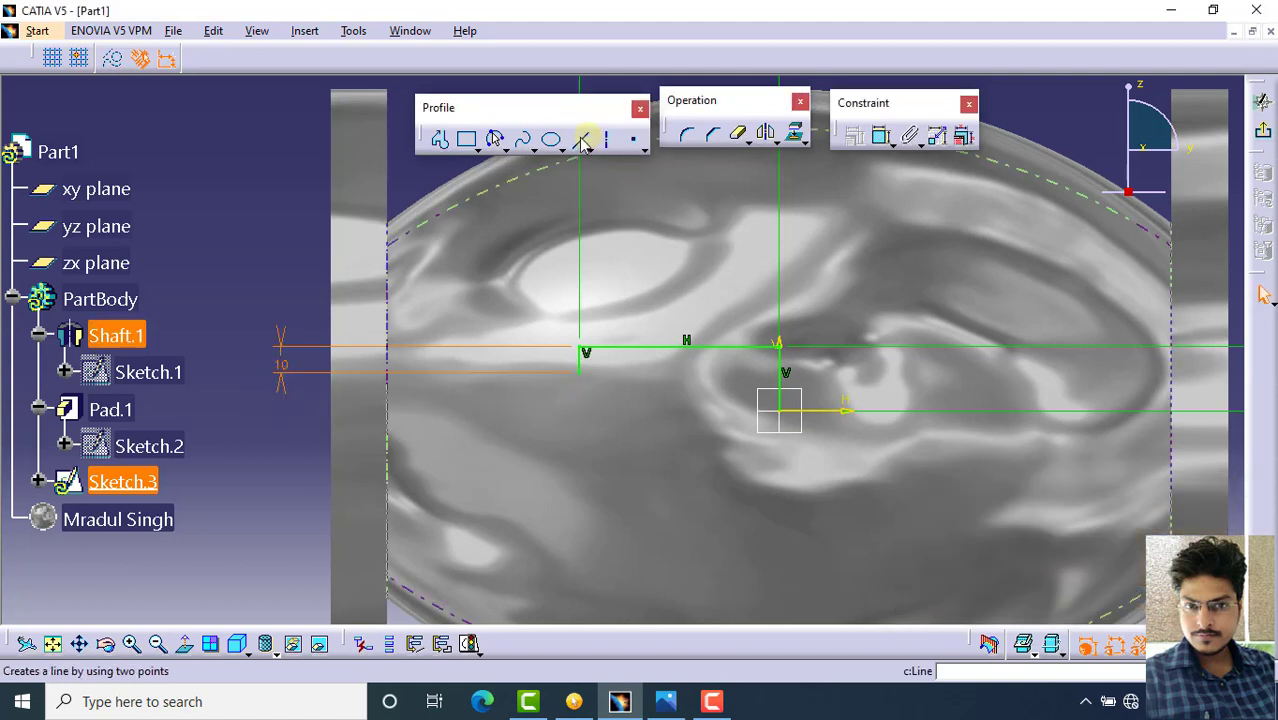
pyautogui.click(590, 374)
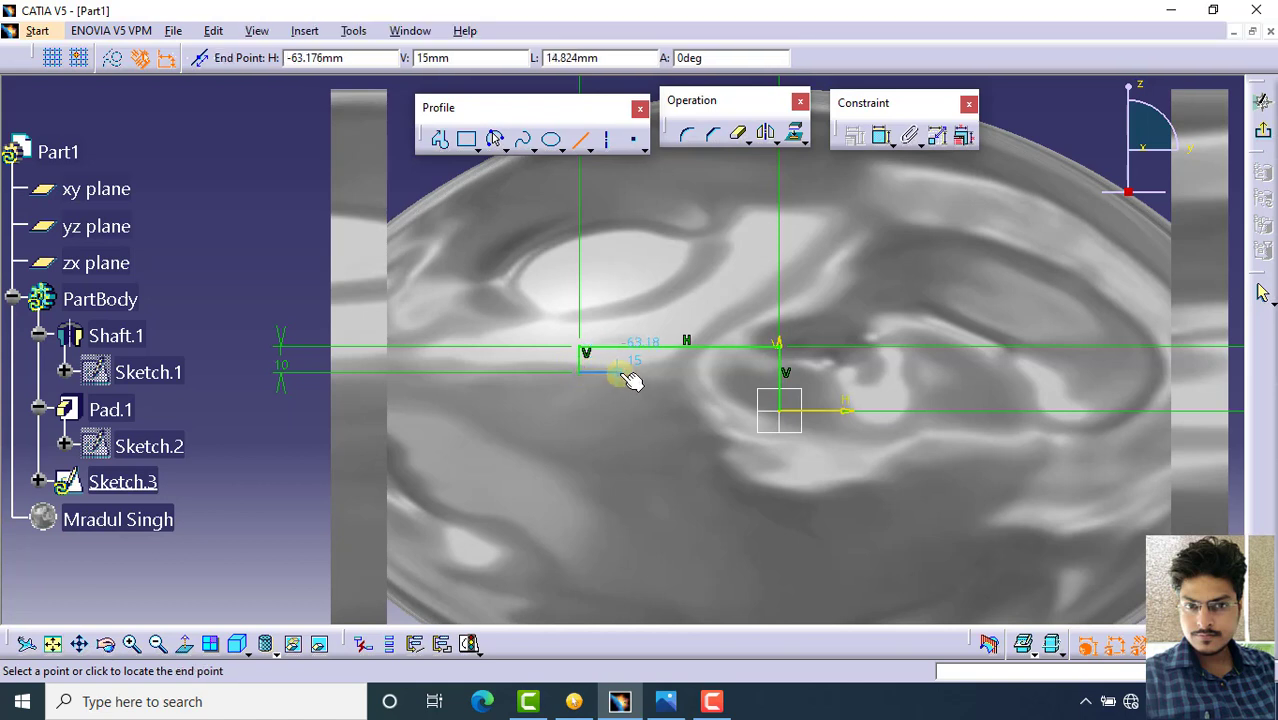
pyautogui.click(620, 372)
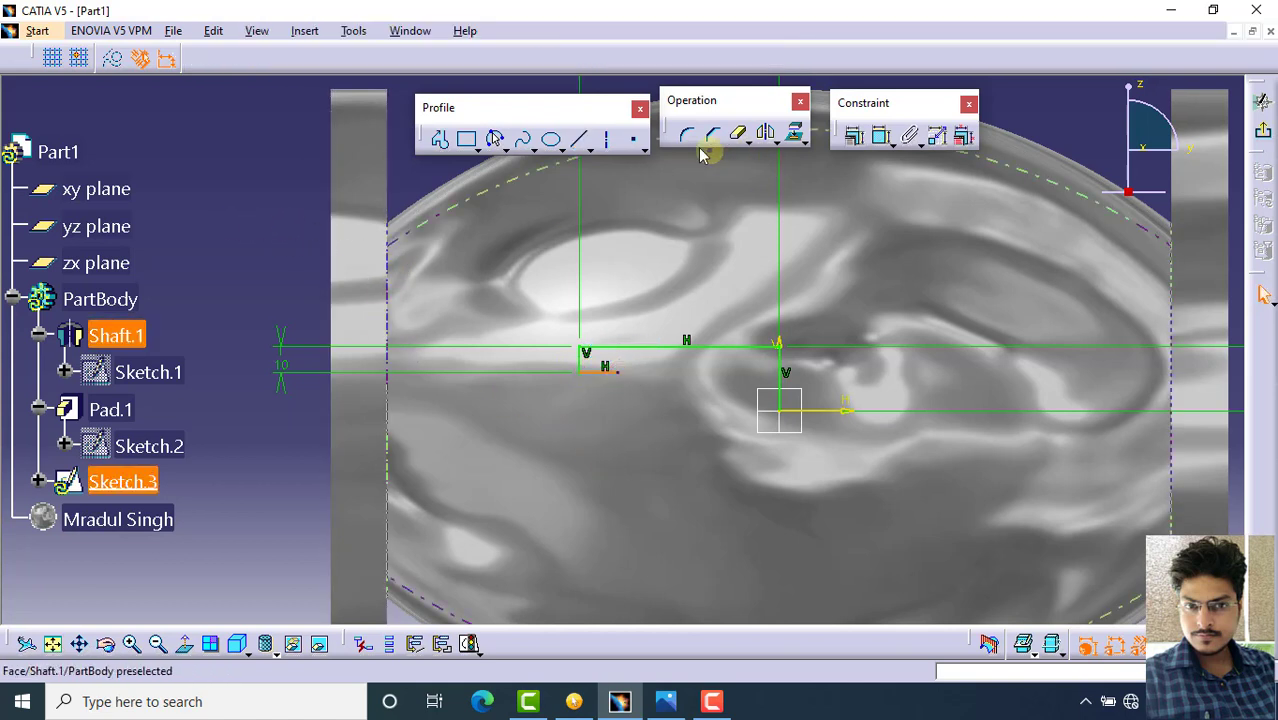
# Dimension the distance from the short horizontal line's free end to the vertical line at the origin and set it to 144/2 (72 mm)
pyautogui.click(880, 136)
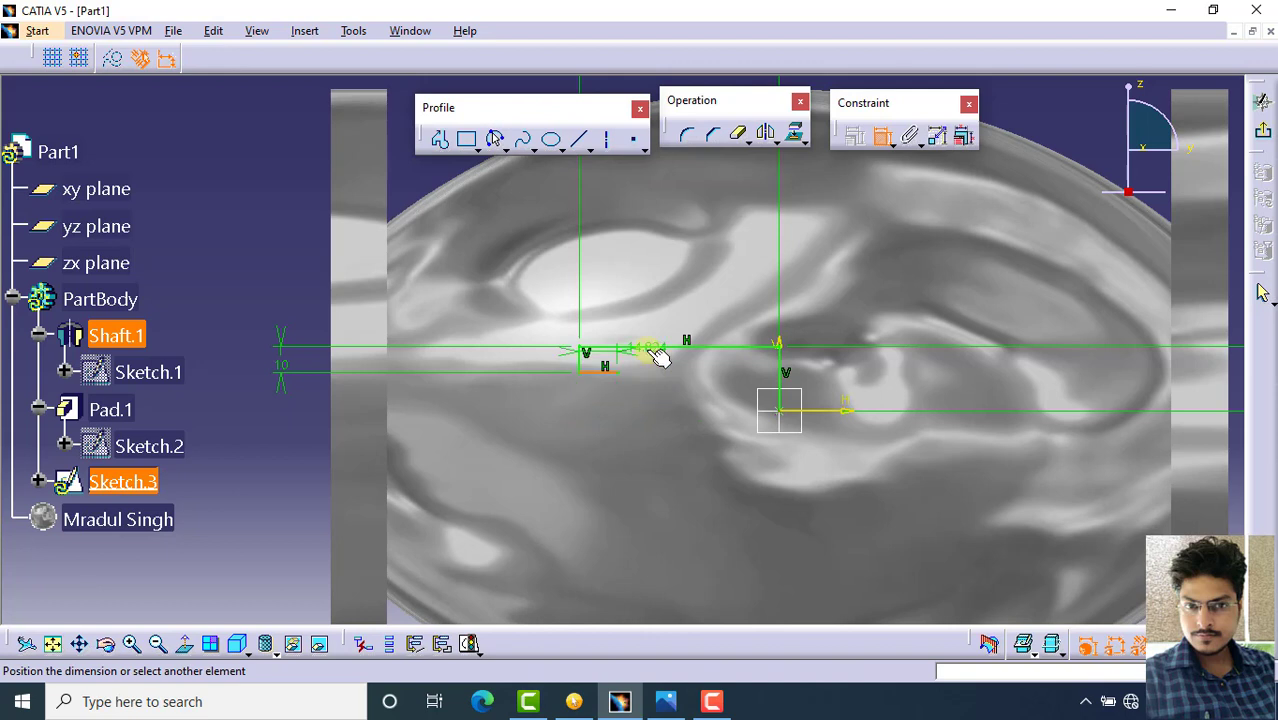
pyautogui.press('Escape')
pyautogui.click(880, 136)
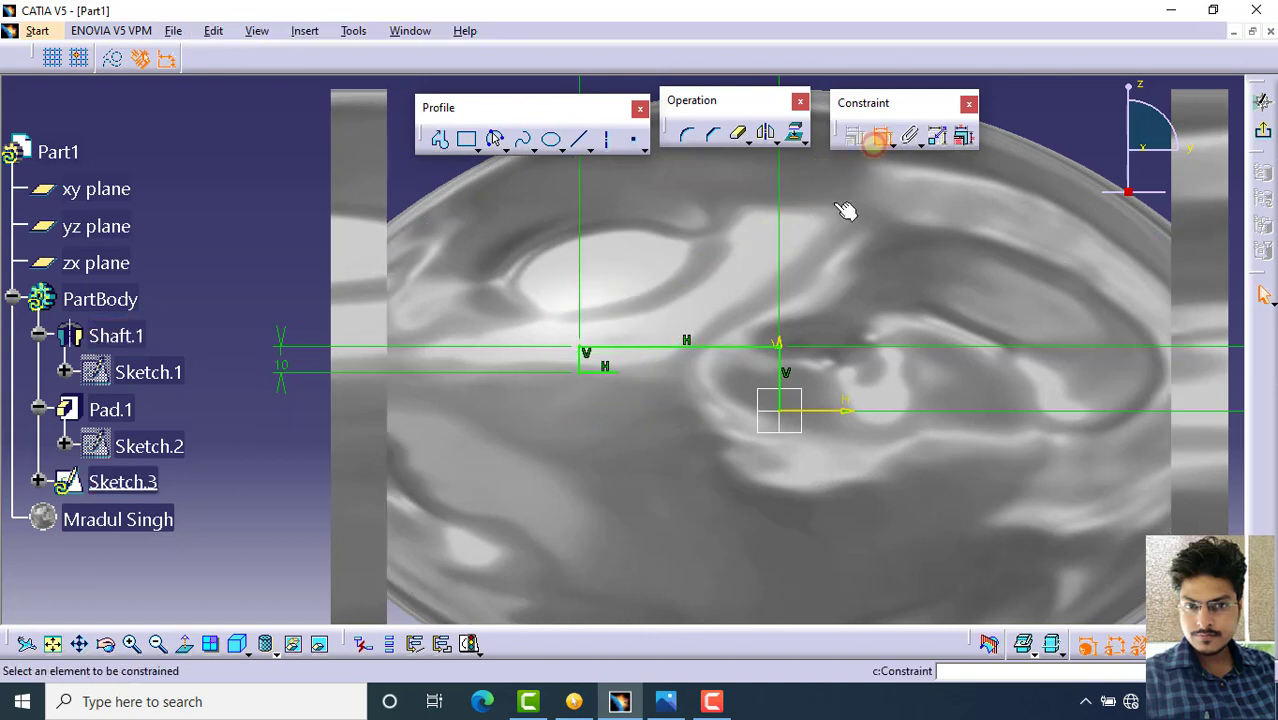
pyautogui.click(628, 381)
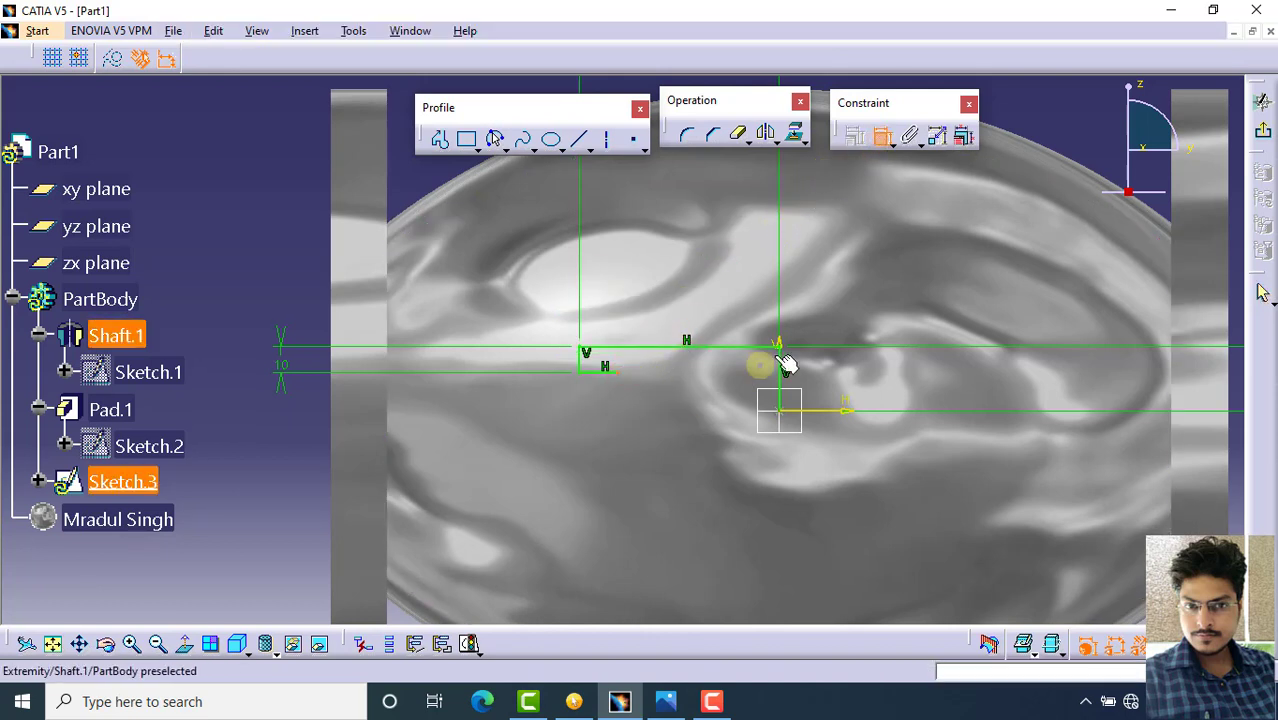
pyautogui.click(781, 356)
pyautogui.moveTo(713, 437); pyautogui.dragTo(687, 320, button='middle')
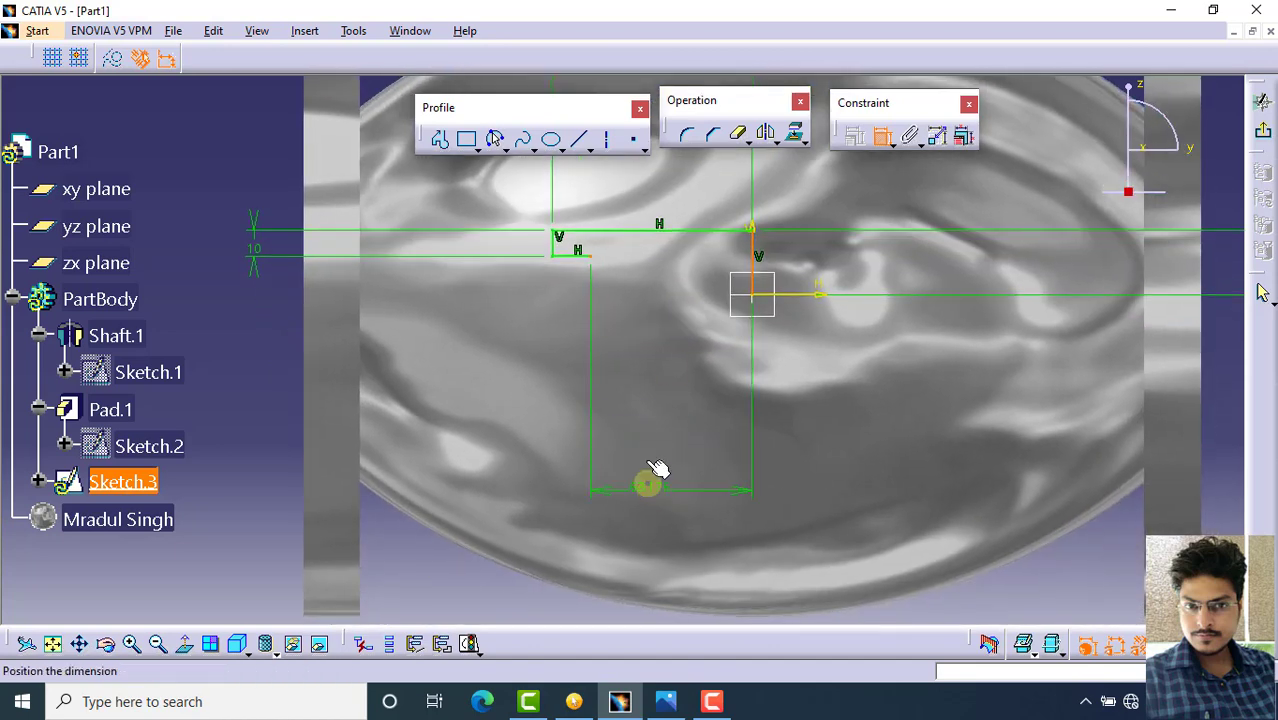
pyautogui.moveTo(669, 420); pyautogui.dragTo(676, 479, button='middle')
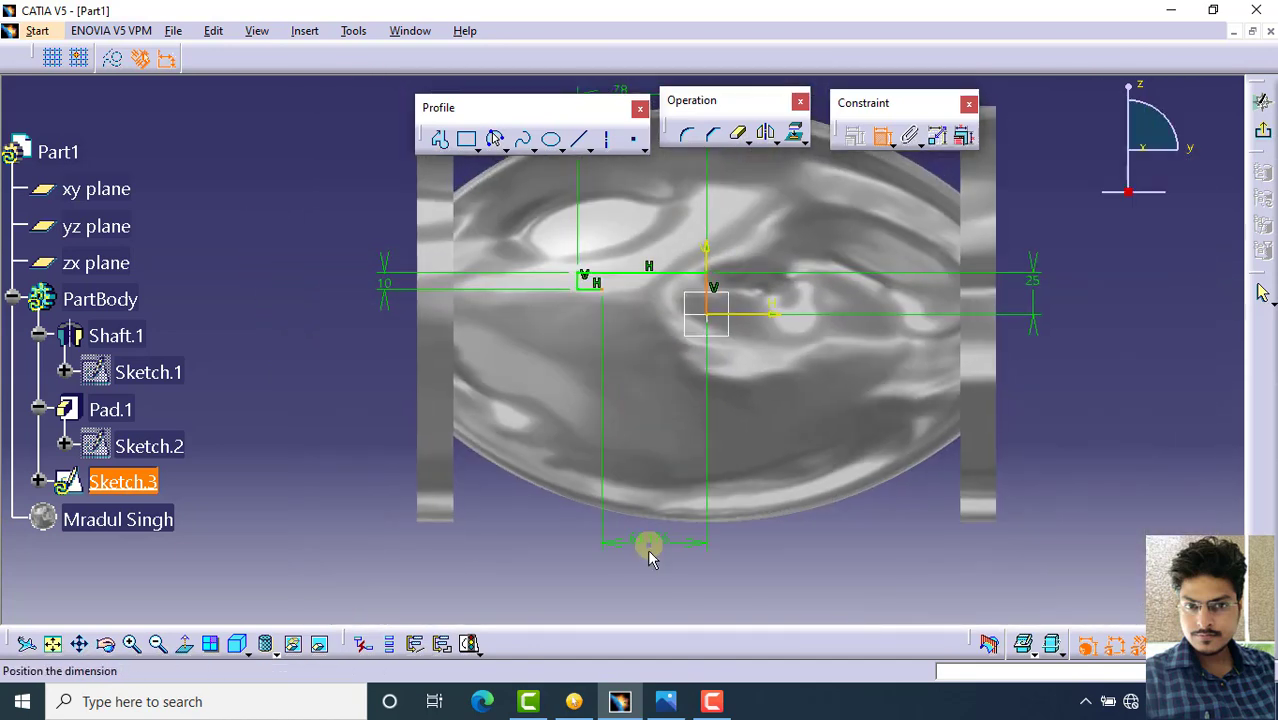
pyautogui.click(650, 558)
pyautogui.doubleClick(650, 560)
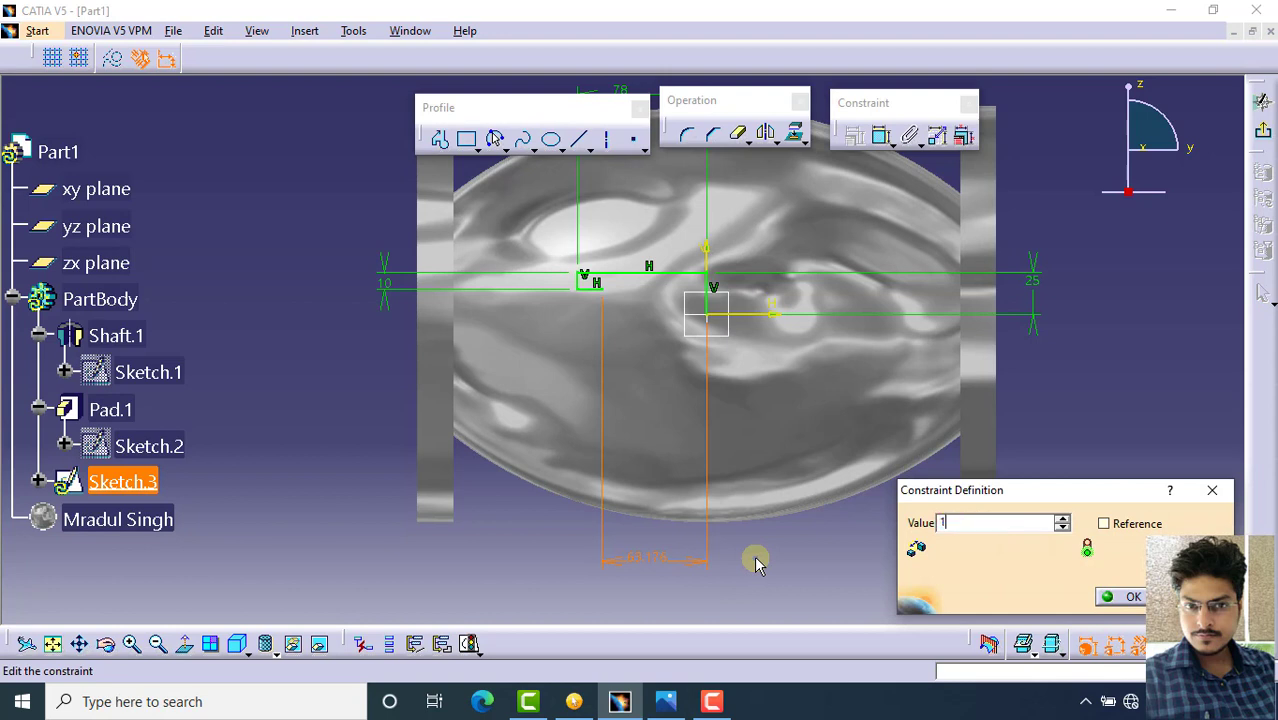
pyautogui.write('144/2')
pyautogui.press('Return')
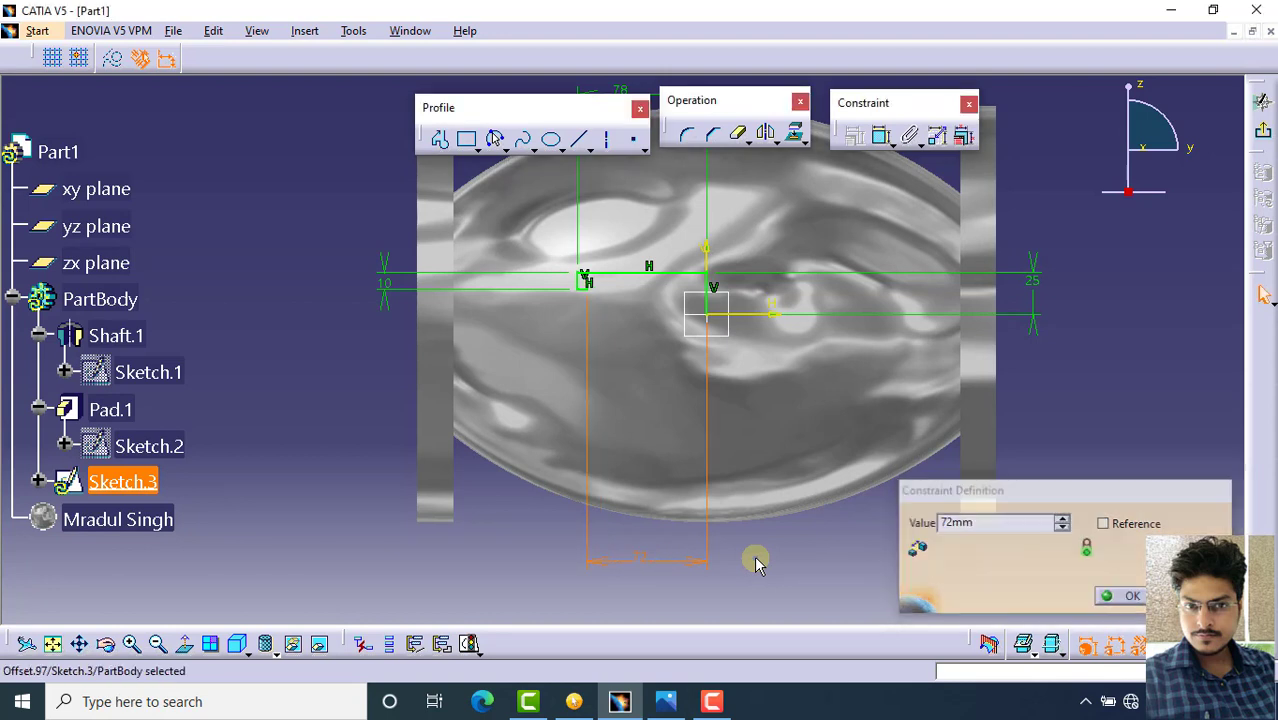
# Draw a vertical line about 58 mm long downward from the short horizontal line's free end
pyautogui.moveTo(645, 320)
pyautogui.mouseDown(button='middle')
pyautogui.moveTo(632, 290)
pyautogui.moveTo(641, 220)
pyautogui.mouseUp(button='middle')
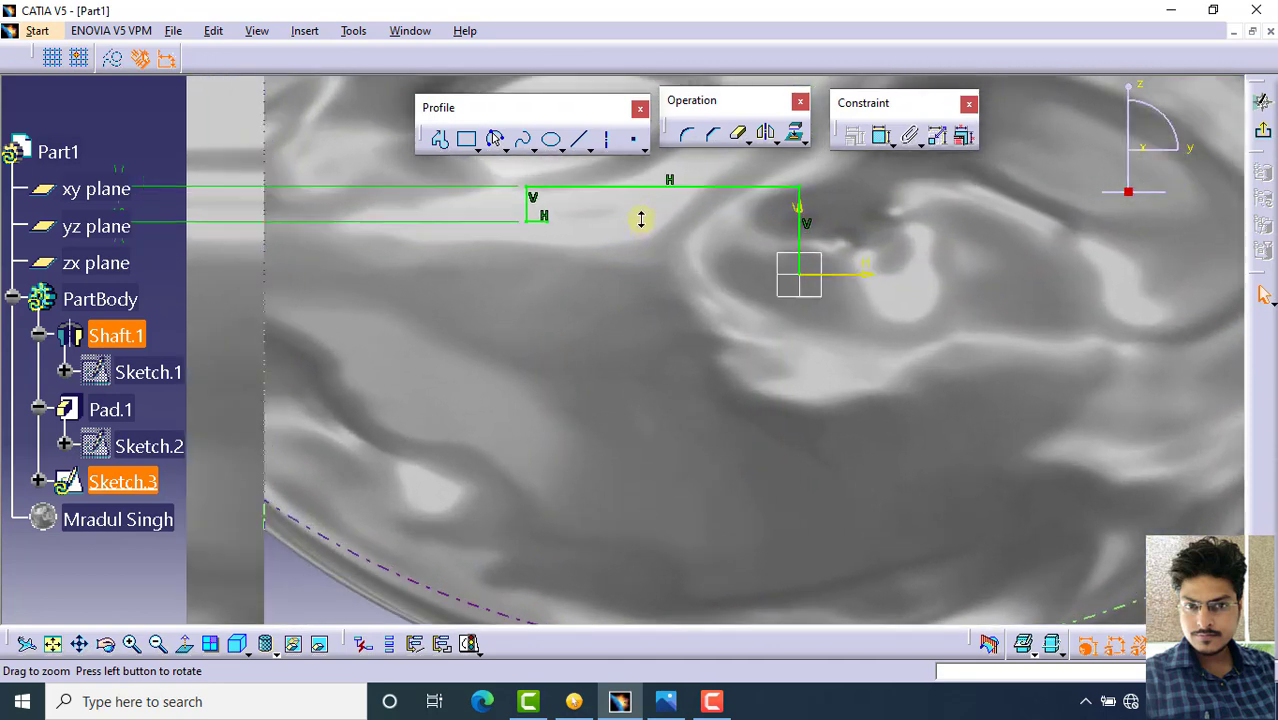
pyautogui.click(585, 133)
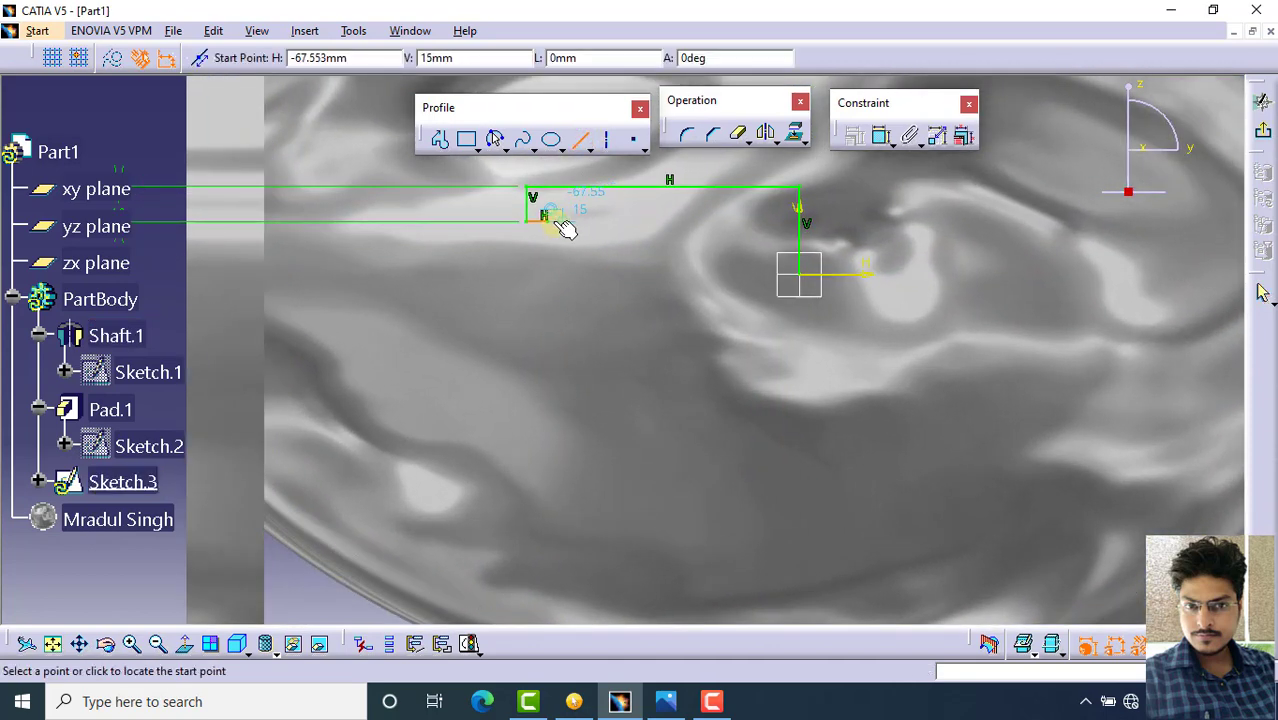
pyautogui.click(547, 217)
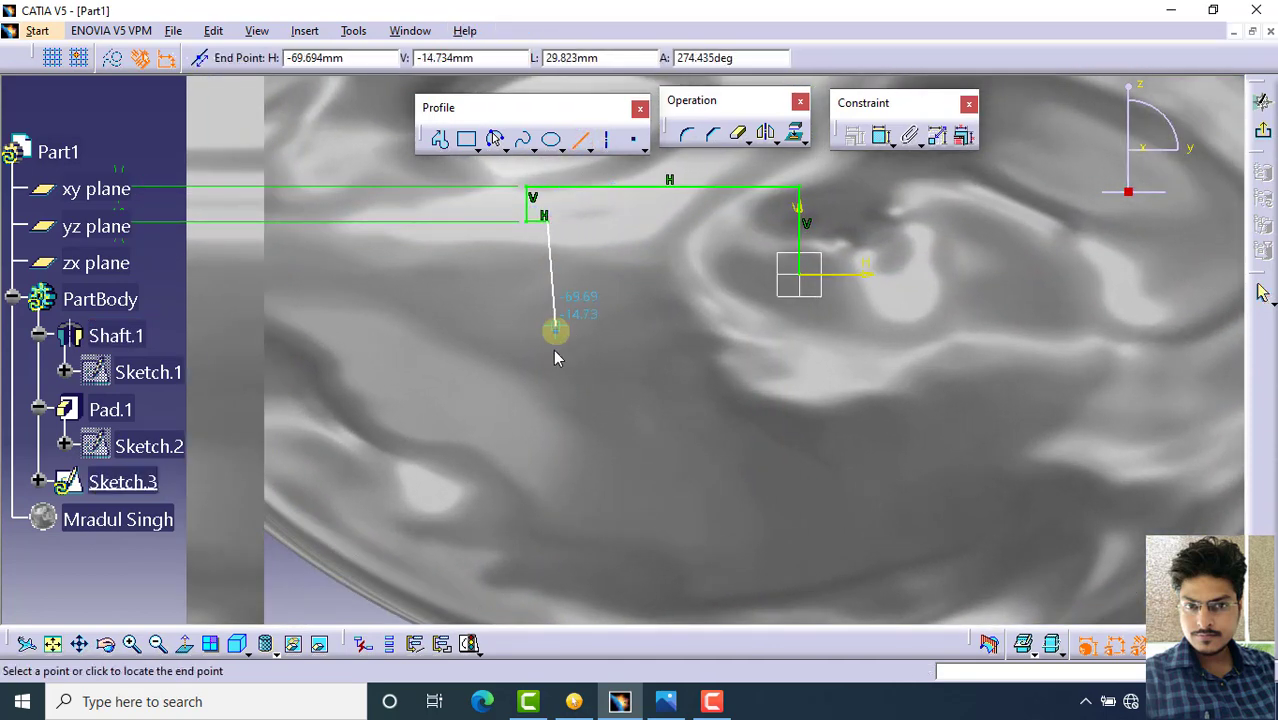
pyautogui.click(547, 425)
# Dimension the long vertical line's length and set it to 40 mm
pyautogui.click(881, 137)
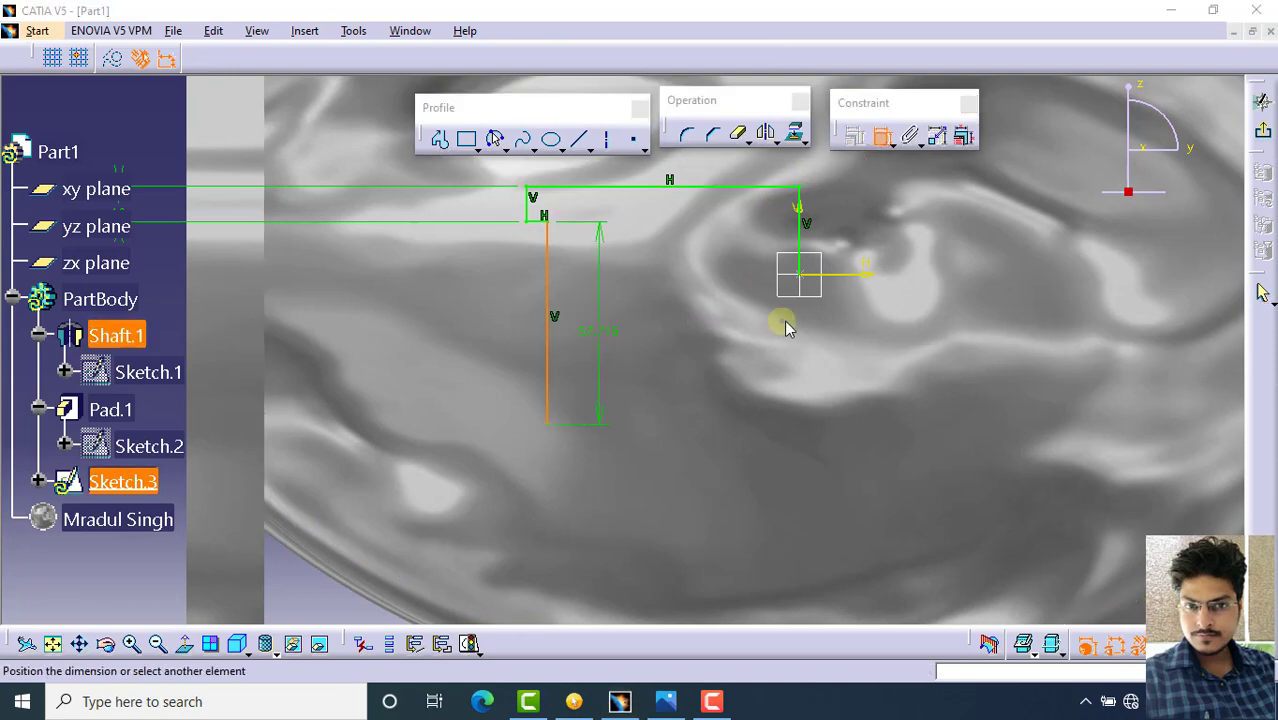
pyautogui.keyDown('ctrl'); pyautogui.moveTo(690, 297); pyautogui.dragTo(748, 368, button='middle'); pyautogui.keyUp('ctrl')
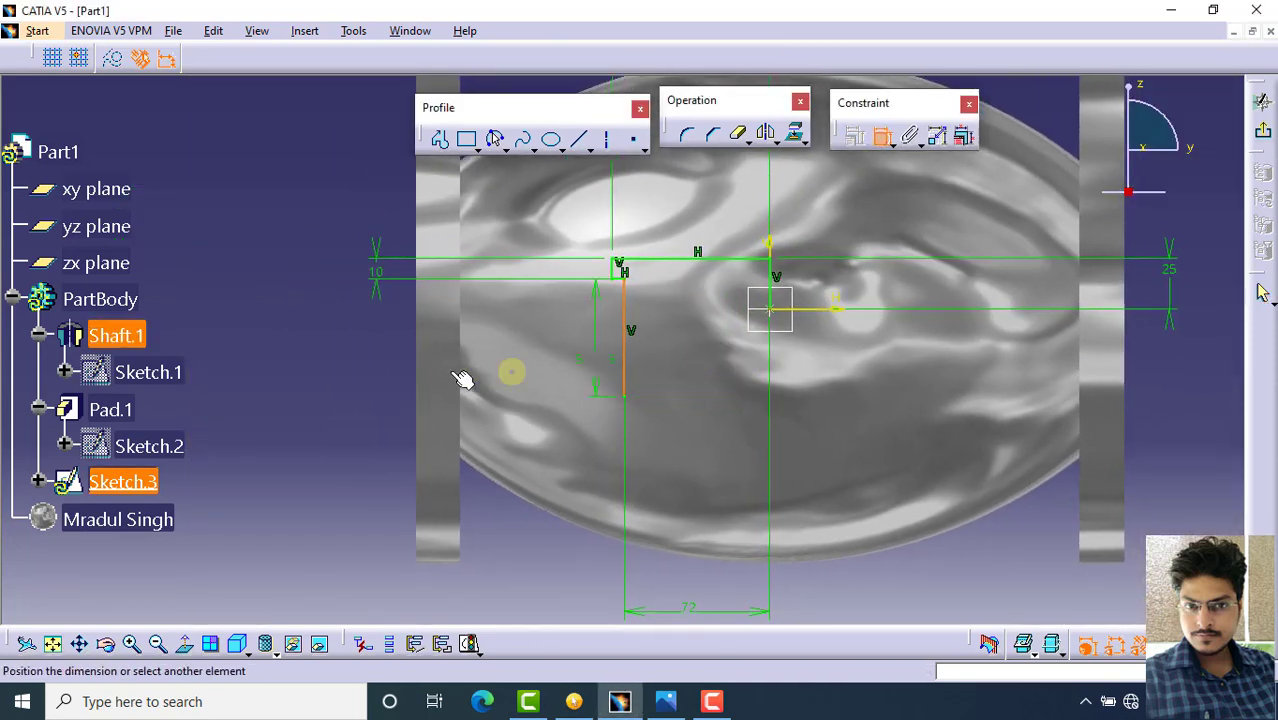
pyautogui.click(338, 382)
pyautogui.click(338, 380)
pyautogui.doubleClick(314, 380)
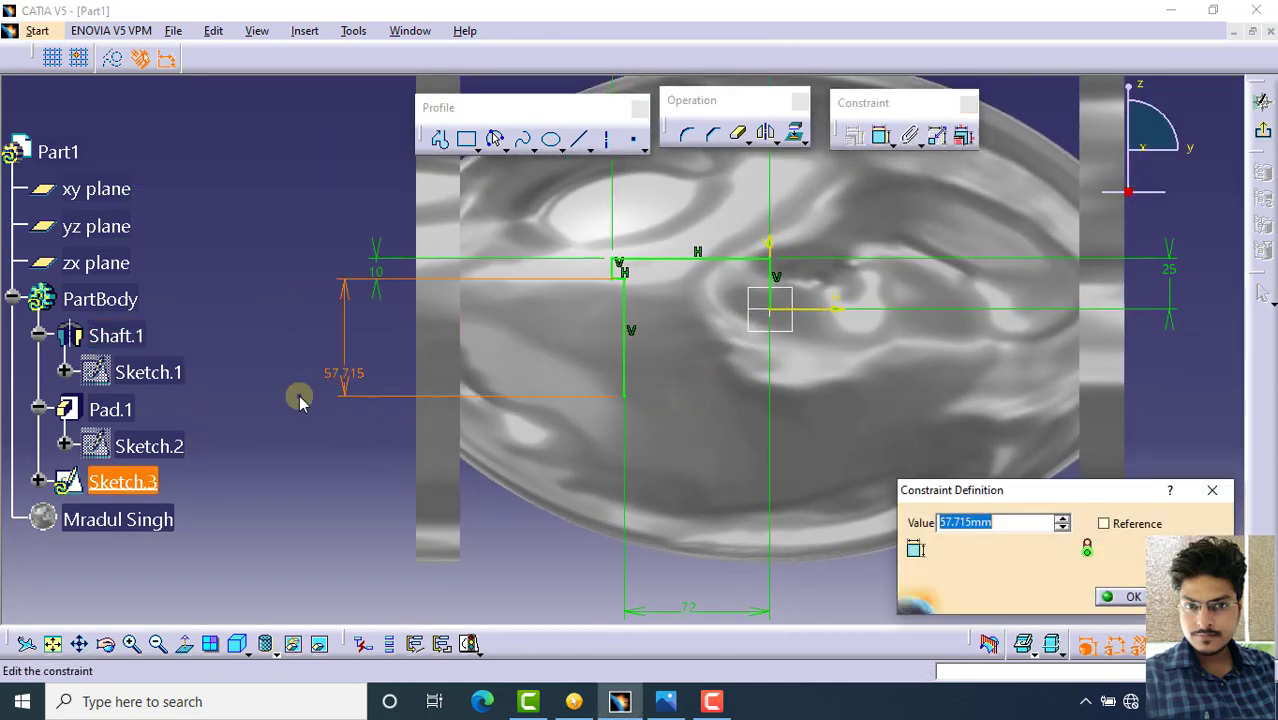
pyautogui.press('Return')
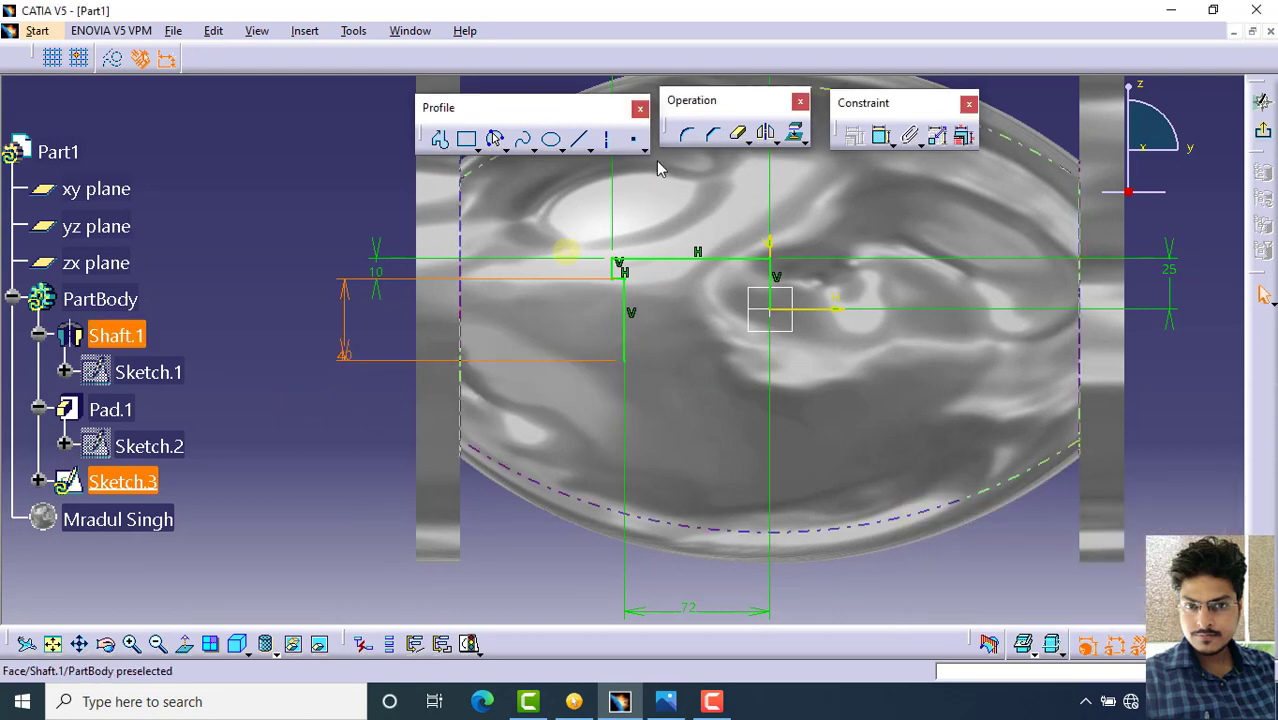
# Close the profile with a 72 mm horizontal line from the 40 mm line's lower end to the vertical axis and a vertical line joining it to the origin
pyautogui.click(578, 140)
pyautogui.click(625, 362)
pyautogui.moveTo(672, 327)
pyautogui.keyDown('ctrl'); pyautogui.mouseDown(button='middle')
pyautogui.moveTo(702, 314)
pyautogui.moveTo(589, 327)
pyautogui.mouseUp(button='middle'); pyautogui.keyUp('ctrl')
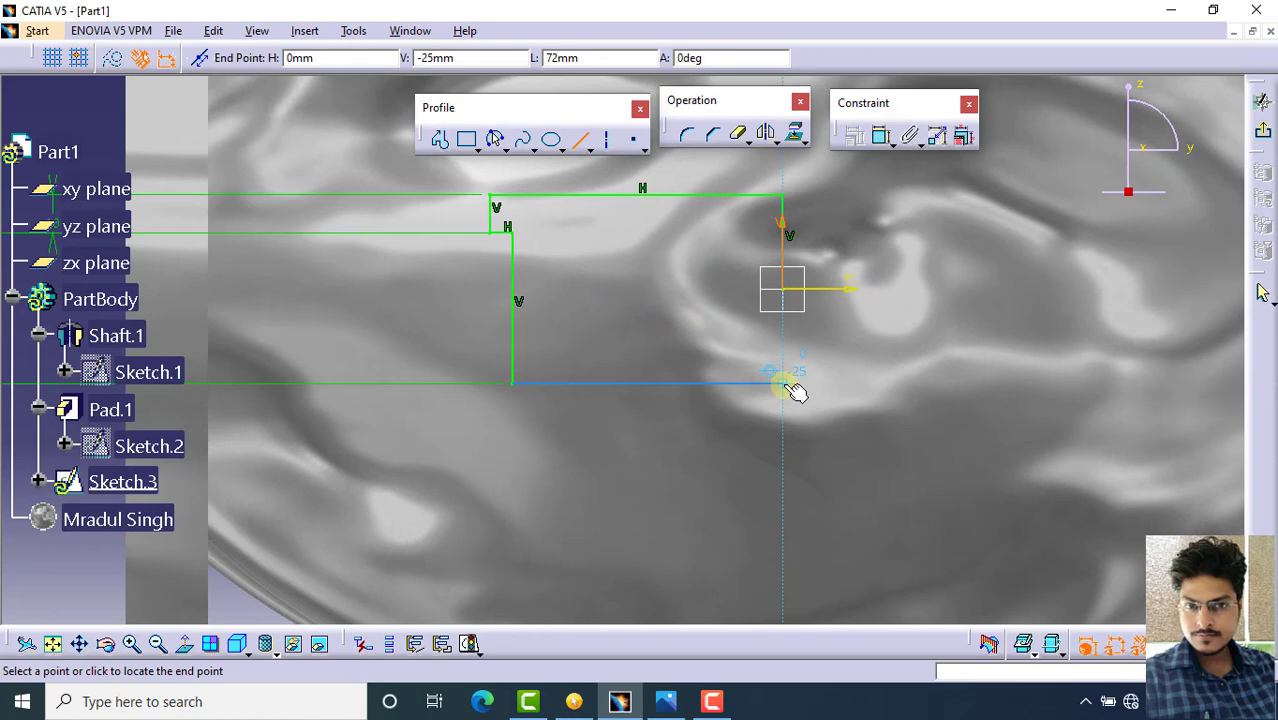
pyautogui.click(786, 386)
pyautogui.click(790, 293)
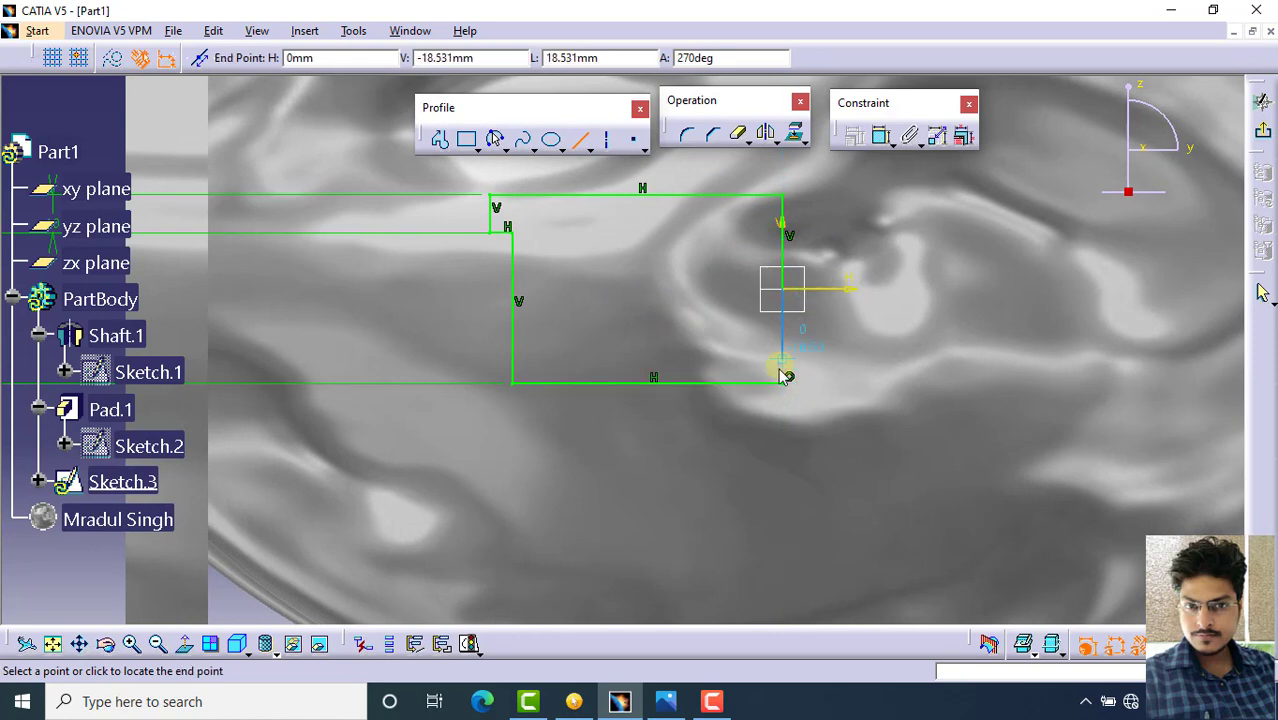
pyautogui.click(785, 386)
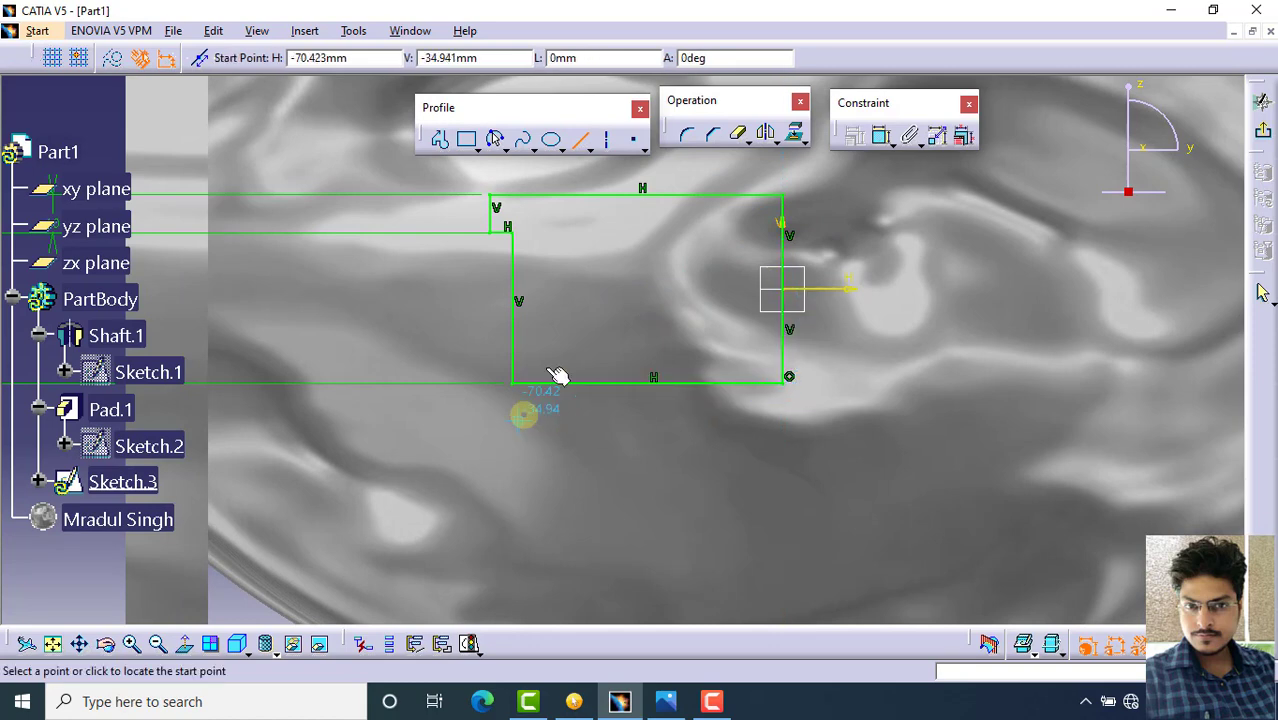
pyautogui.keyDown('ctrl'); pyautogui.moveTo(560, 338); pyautogui.dragTo(559, 382, button='middle'); pyautogui.keyUp('ctrl')
pyautogui.moveTo(598, 344); pyautogui.dragTo(502, 378, button='middle')
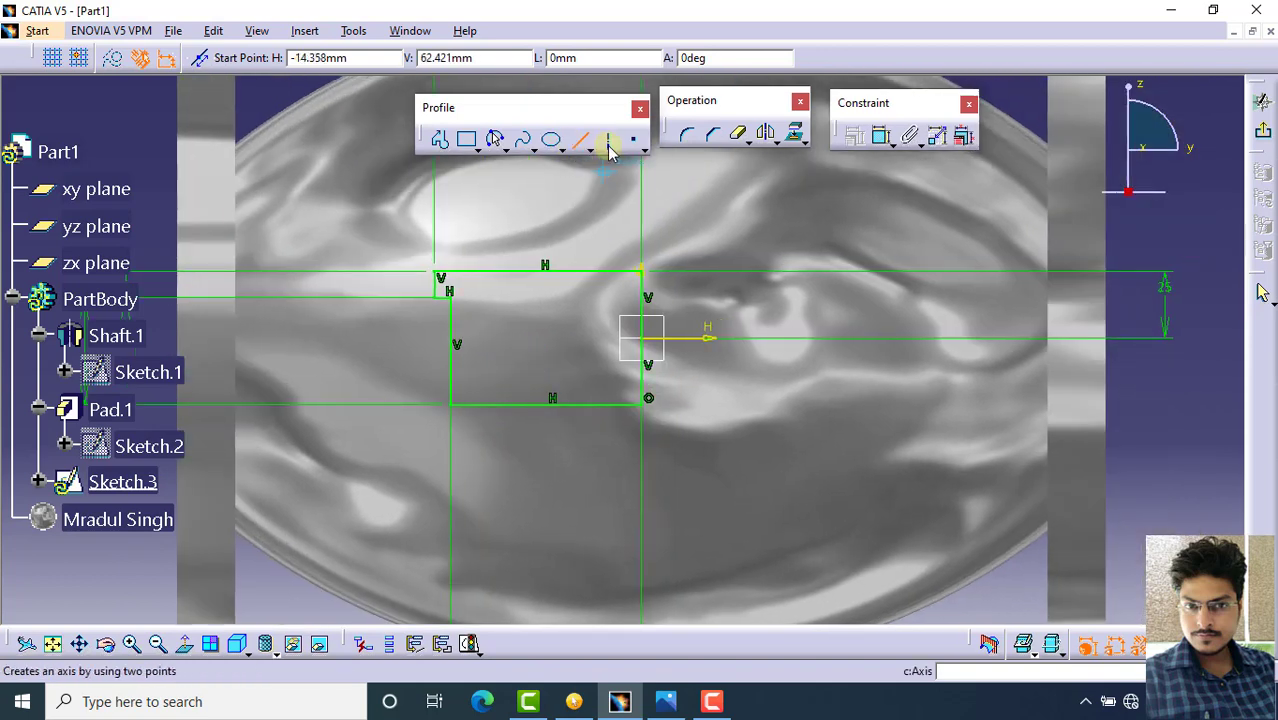
# Draw a vertical sketch axis upward from the origin and exit the sketch
pyautogui.click(607, 143)
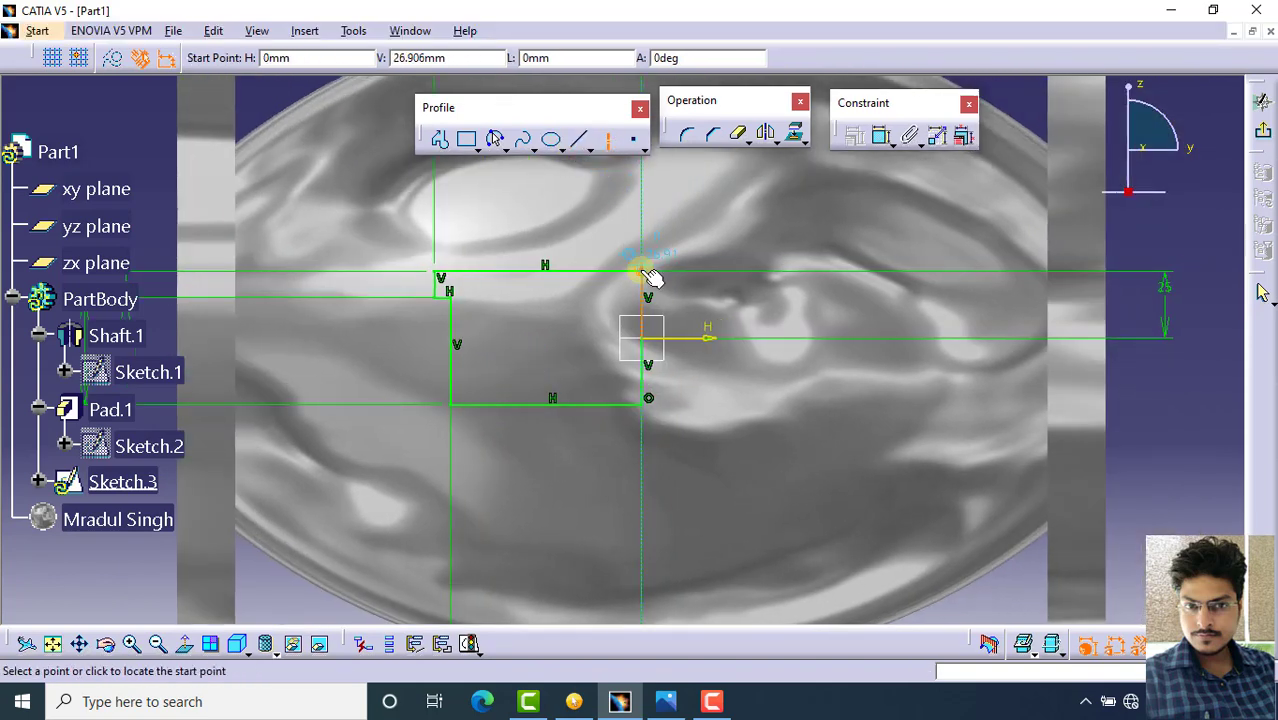
pyautogui.click(645, 338)
pyautogui.click(650, 200)
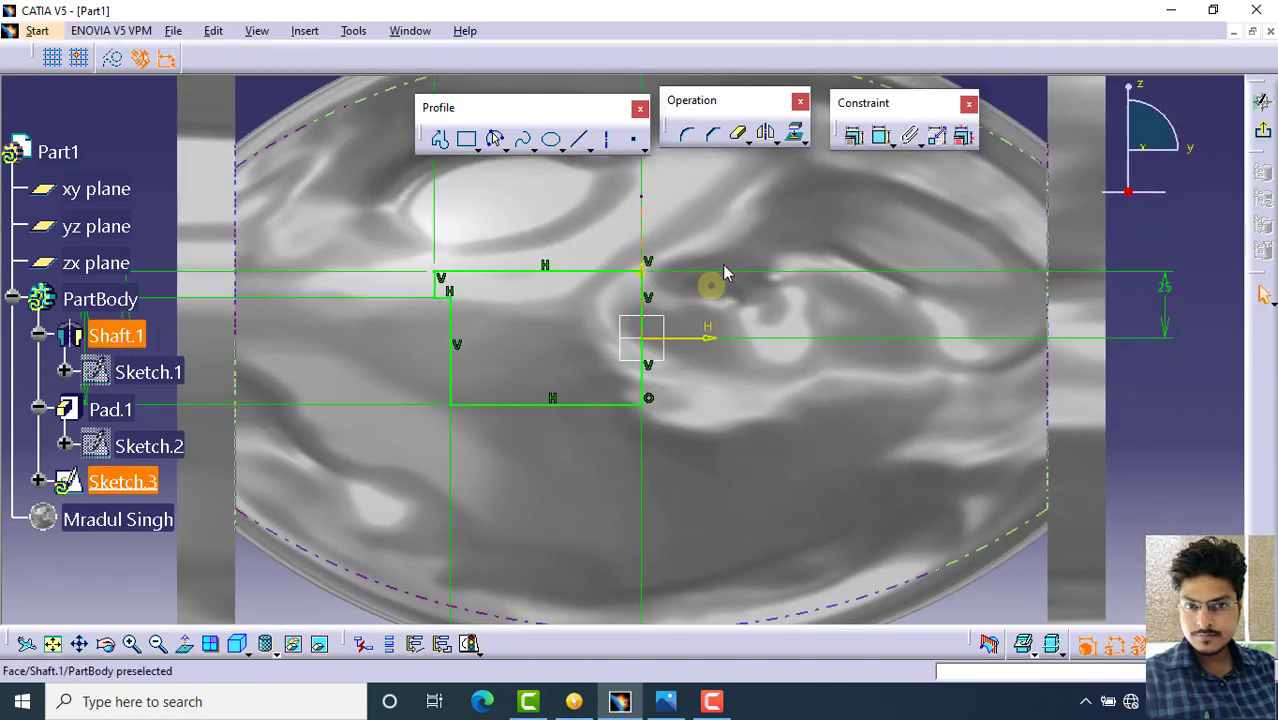
pyautogui.moveTo(722, 270); pyautogui.dragTo(660, 330, button='middle')
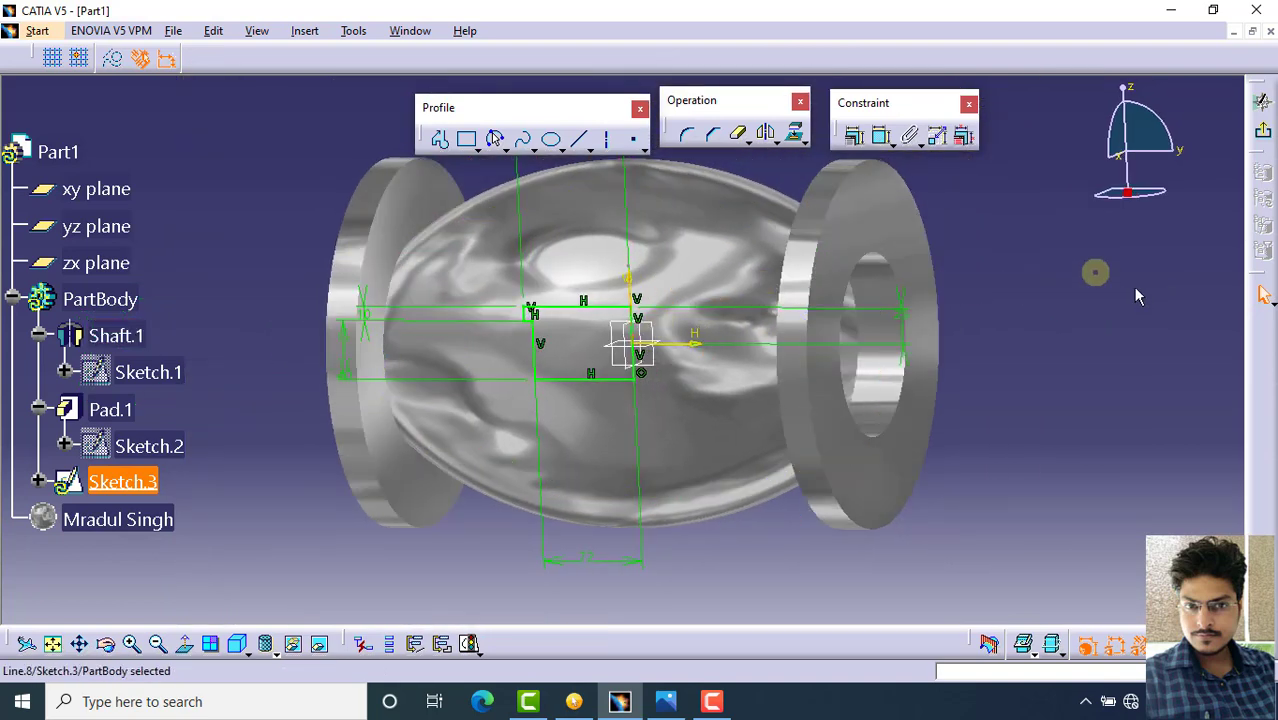
pyautogui.click(1263, 101)
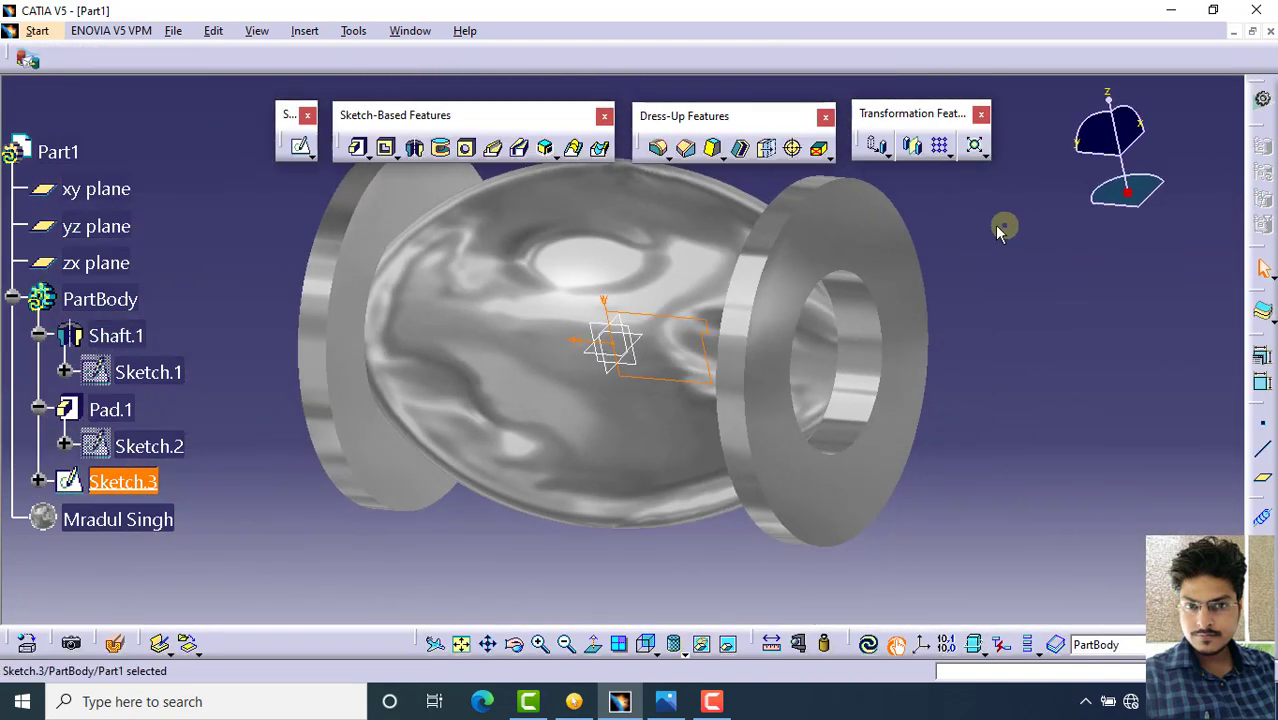
# Cut a 360° groove by revolving the stepped profile sketch around its sketch axis
pyautogui.click(443, 149)
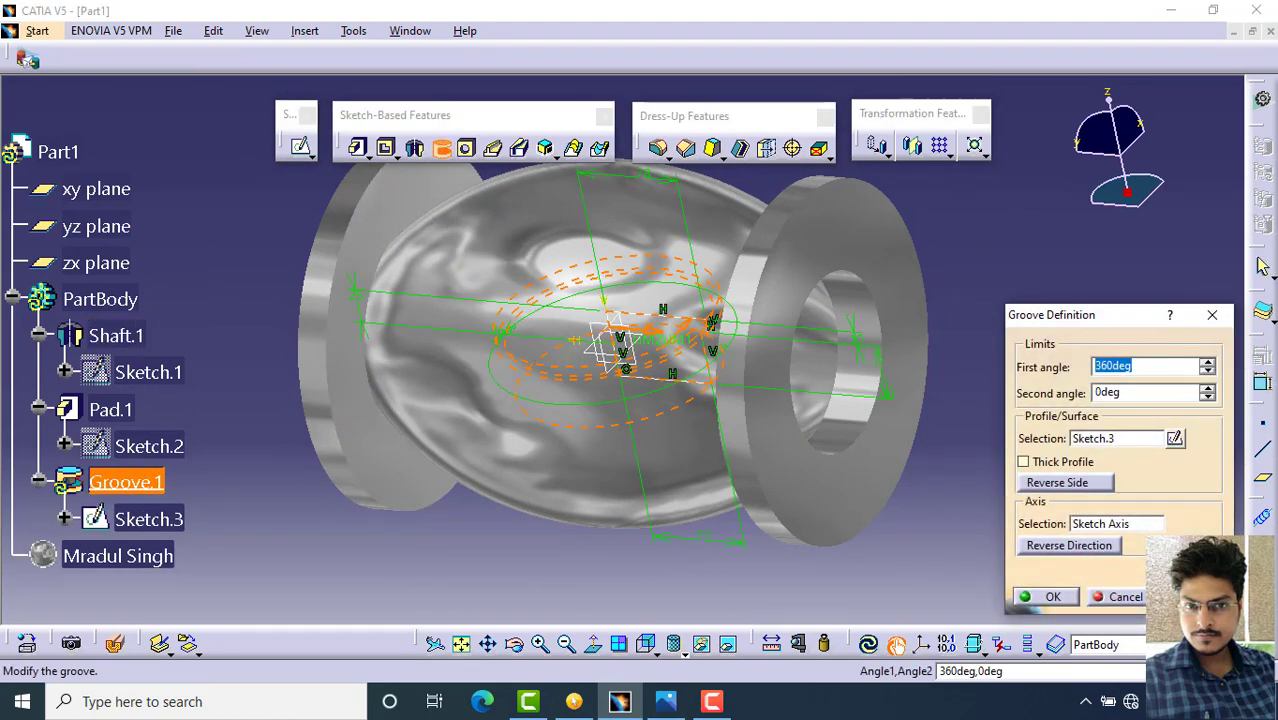
pyautogui.click(1046, 597)
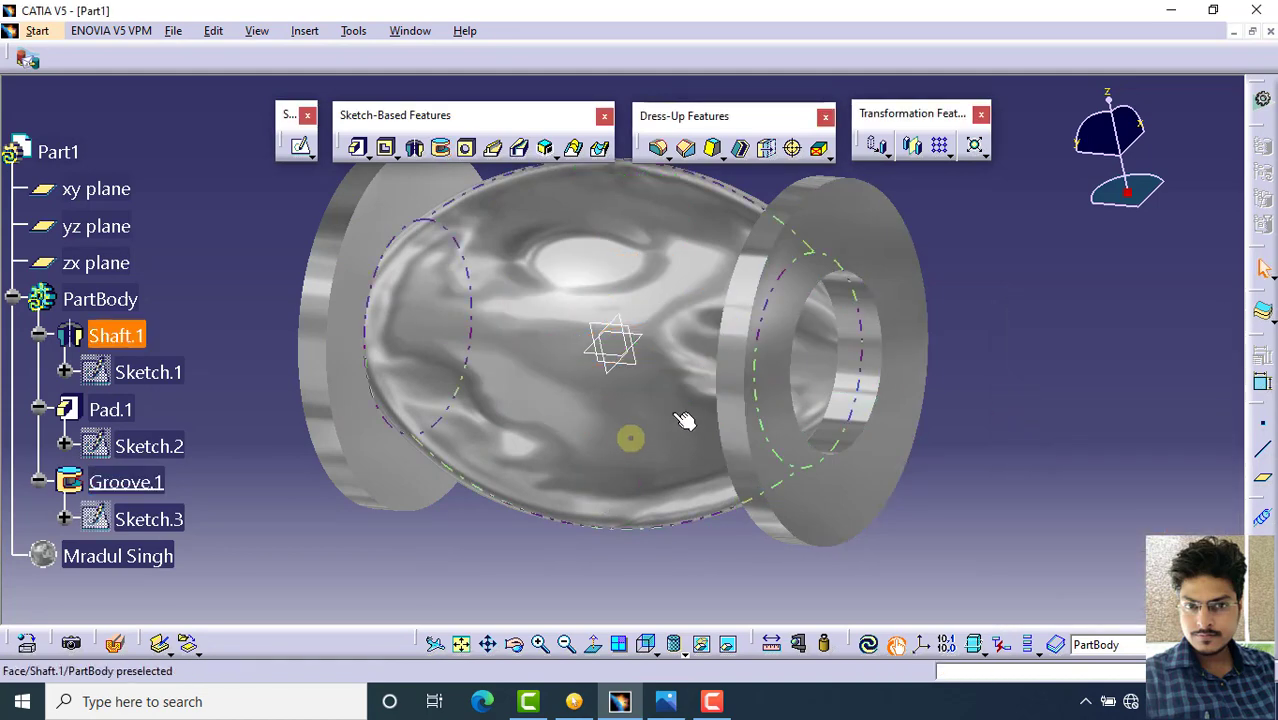
pyautogui.moveTo(684, 420); pyautogui.dragTo(627, 434, button='middle')
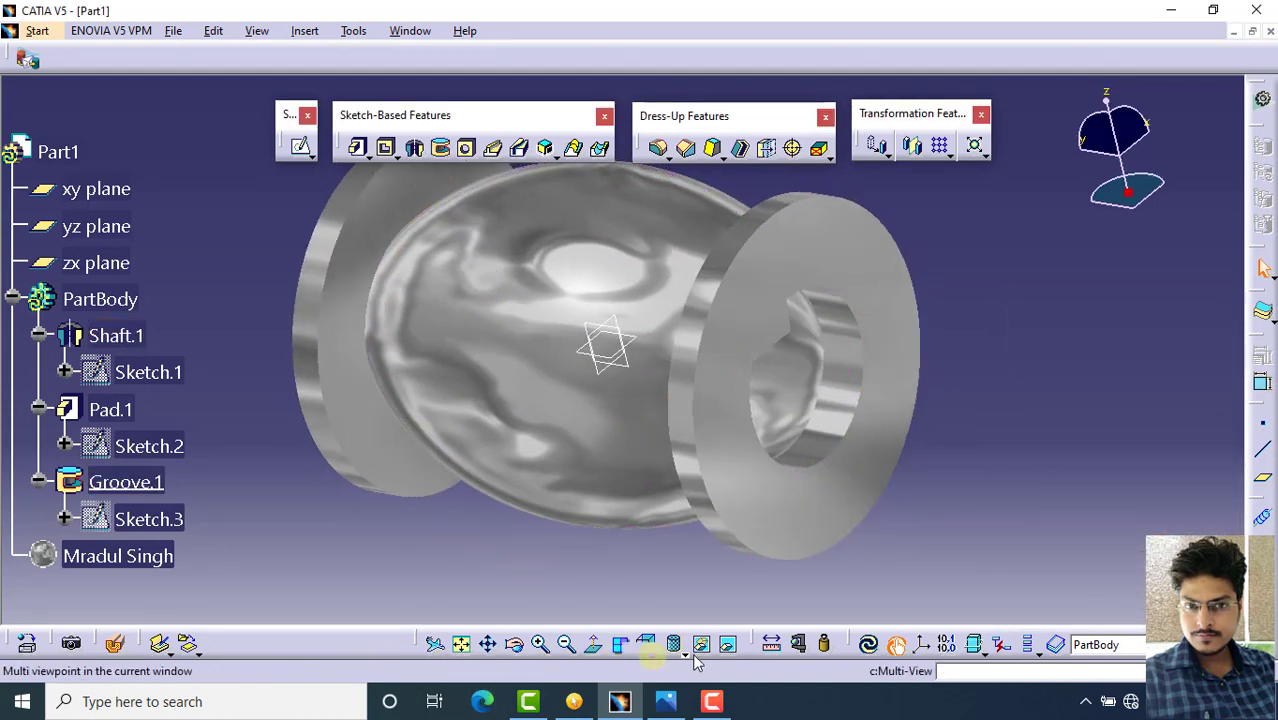
# Examine the grooved internal web in a section cut along the yz plane from the back view, and turn the section off
pyautogui.click(116, 642)
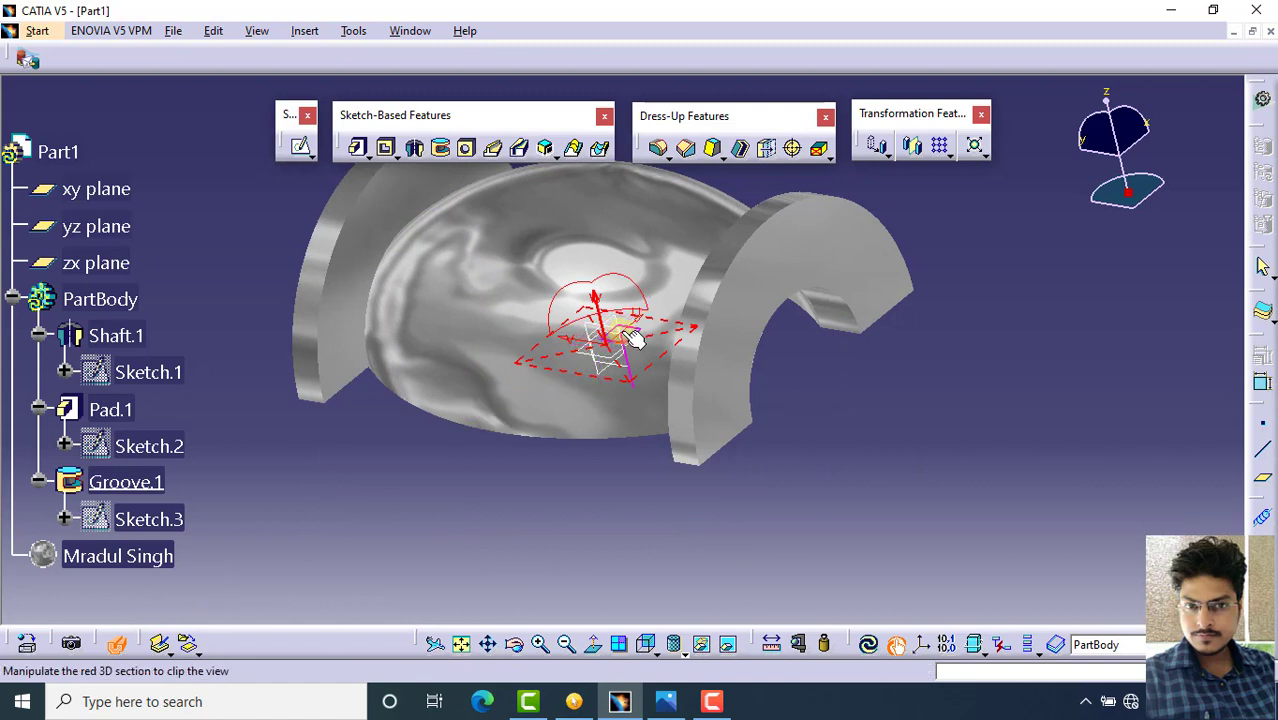
pyautogui.click(623, 326)
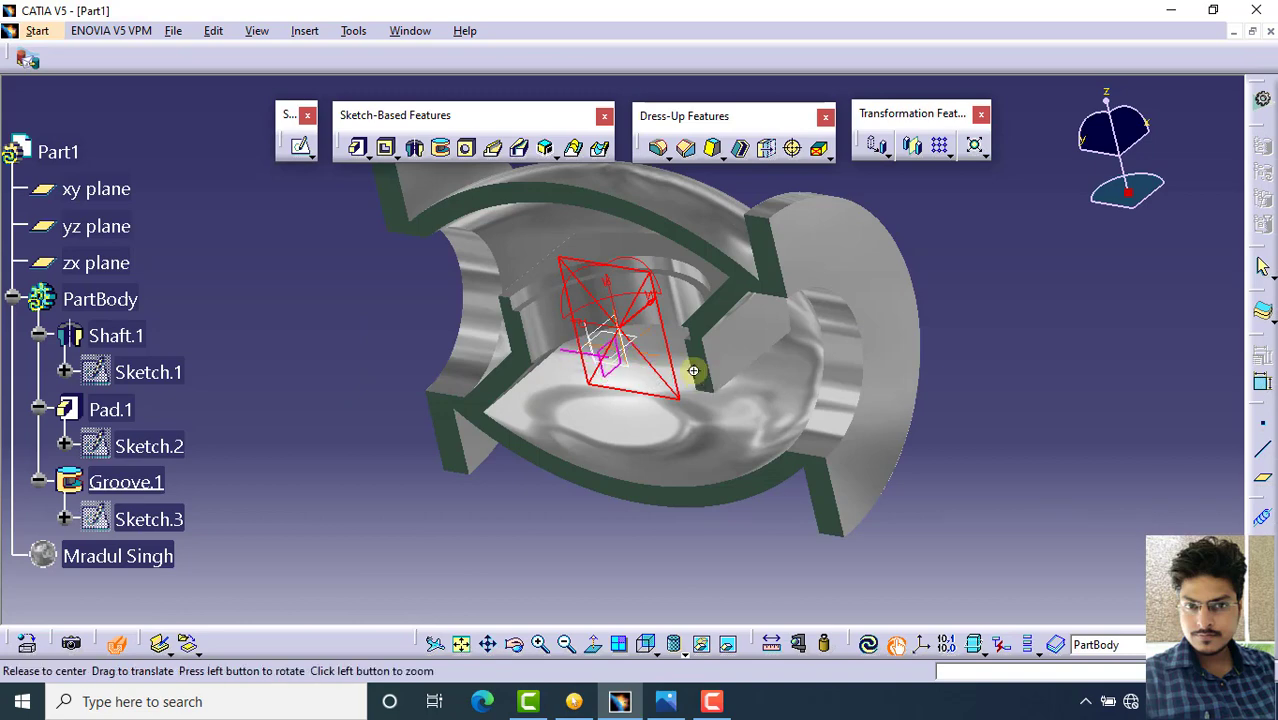
pyautogui.moveTo(693, 371); pyautogui.dragTo(751, 333, button='middle')
pyautogui.click(645, 643)
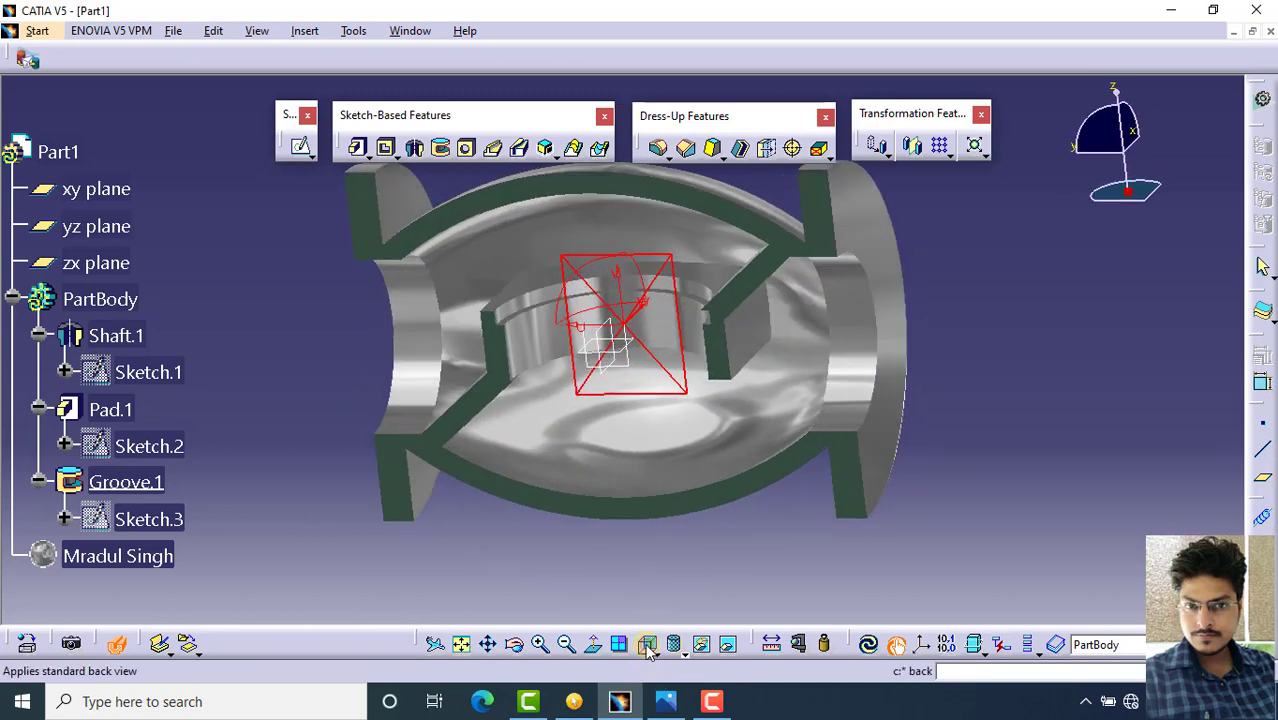
pyautogui.moveTo(938, 372); pyautogui.dragTo(939, 345, button='middle')
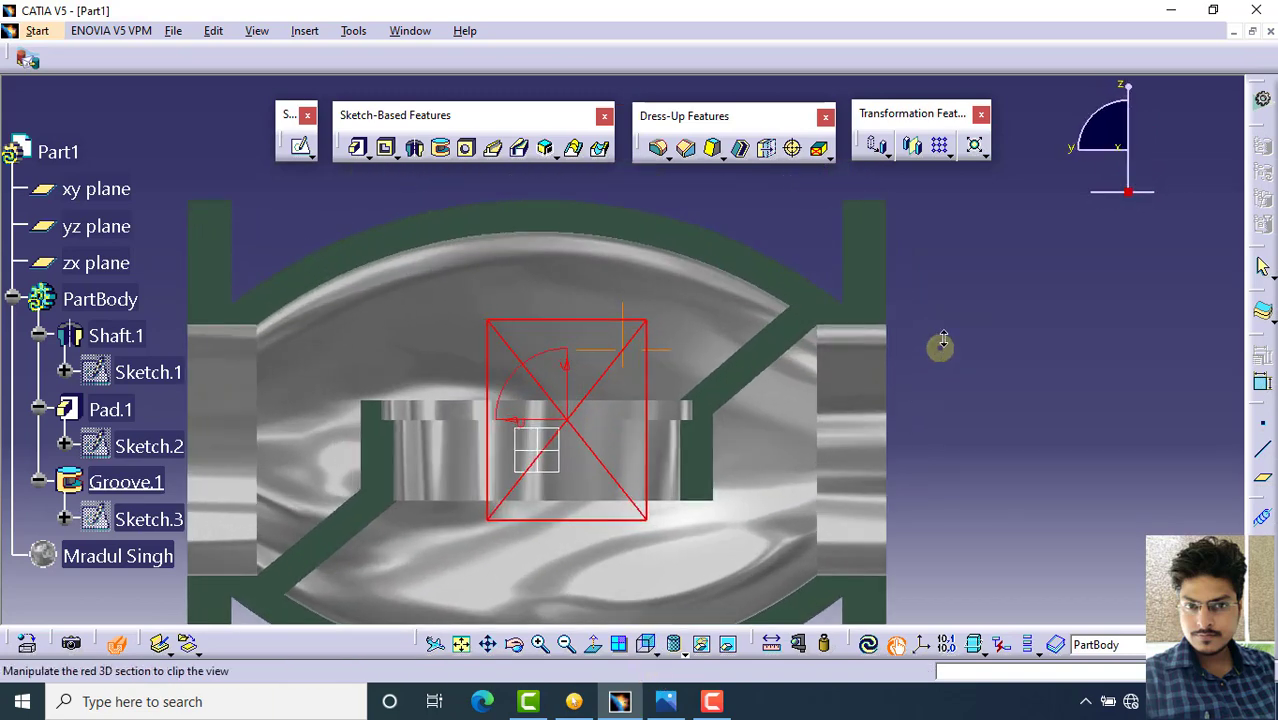
pyautogui.moveTo(888, 402); pyautogui.dragTo(941, 385, button='middle')
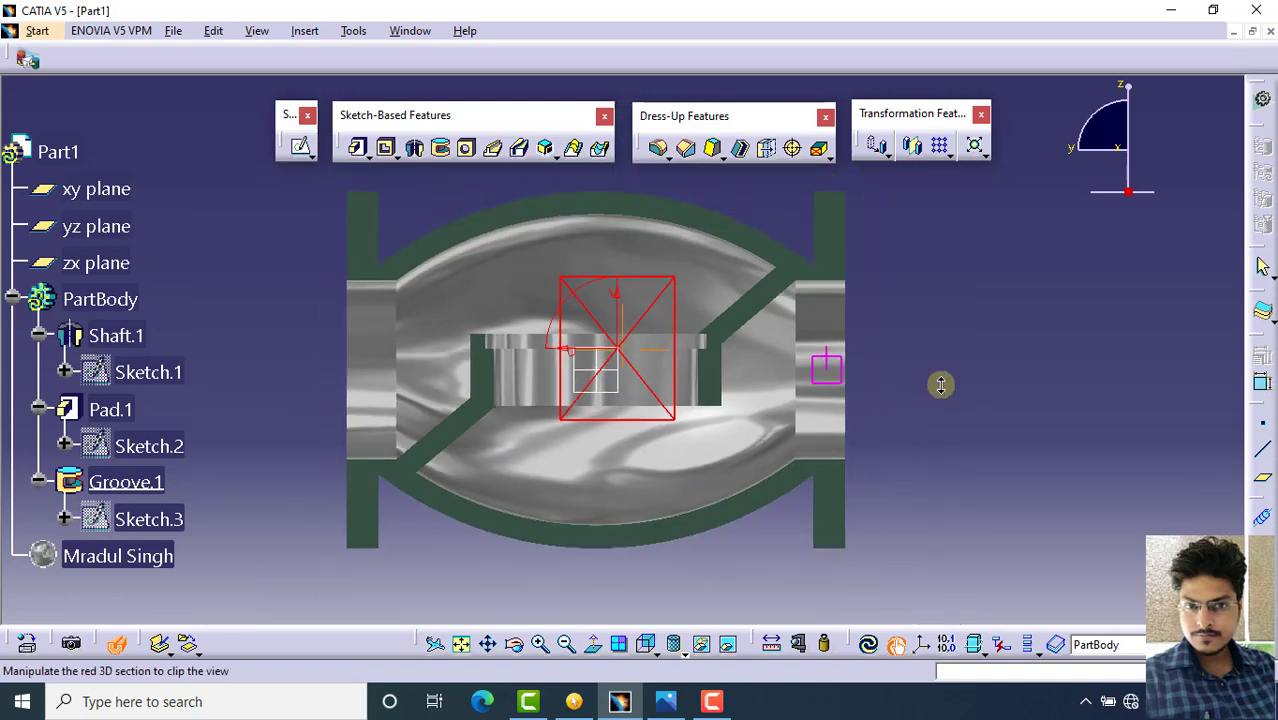
pyautogui.click(115, 643)
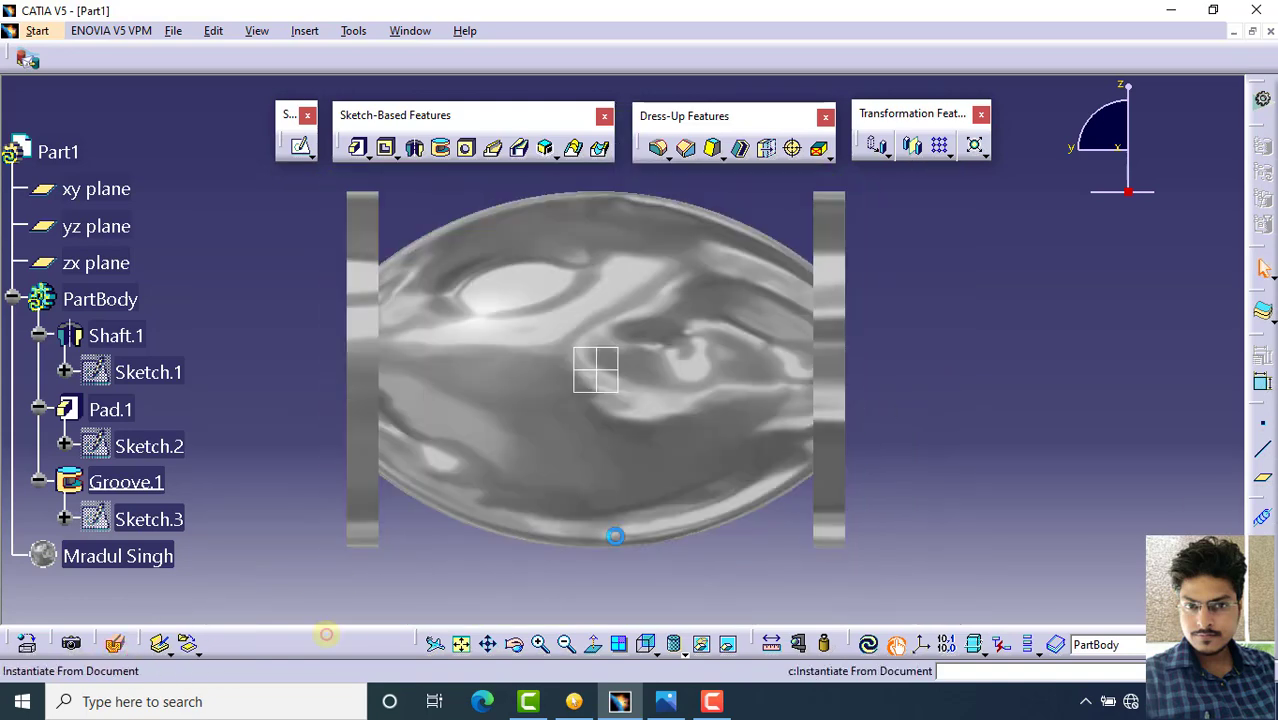
# Create a reference plane offset 170 mm above the xy plane
pyautogui.moveTo(957, 276); pyautogui.dragTo(620, 371, button='middle')
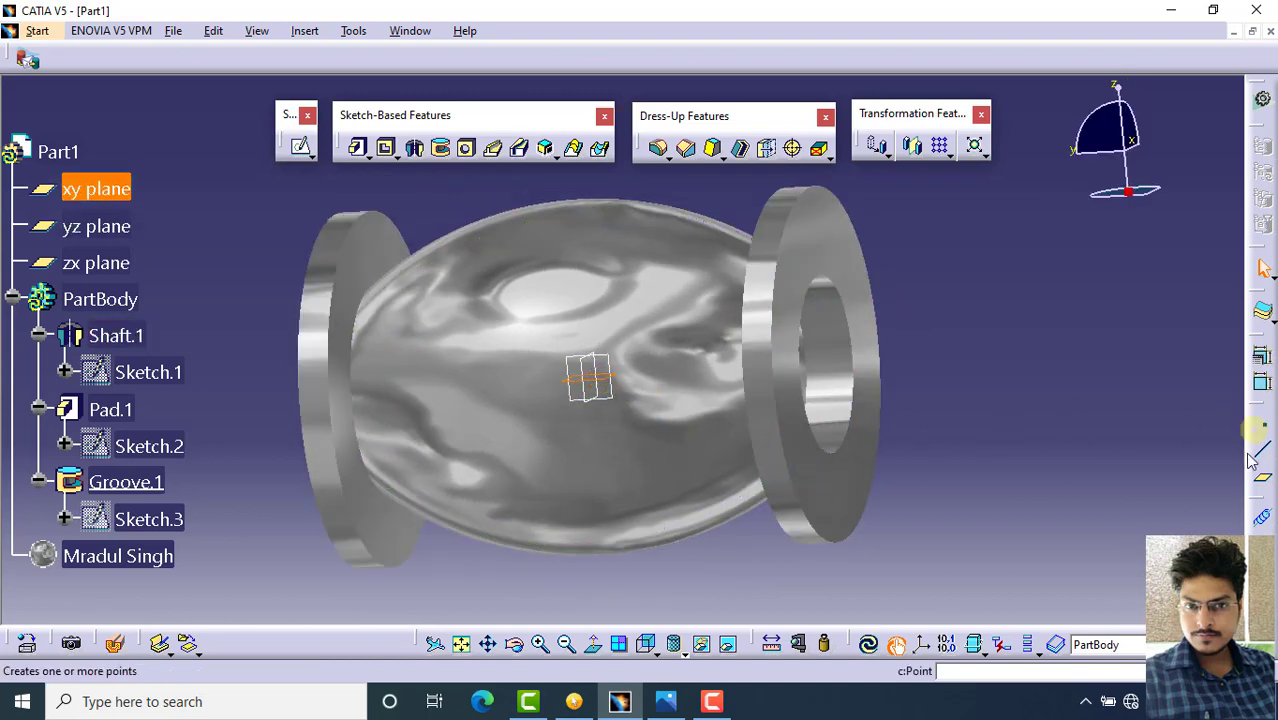
pyautogui.click(1263, 483)
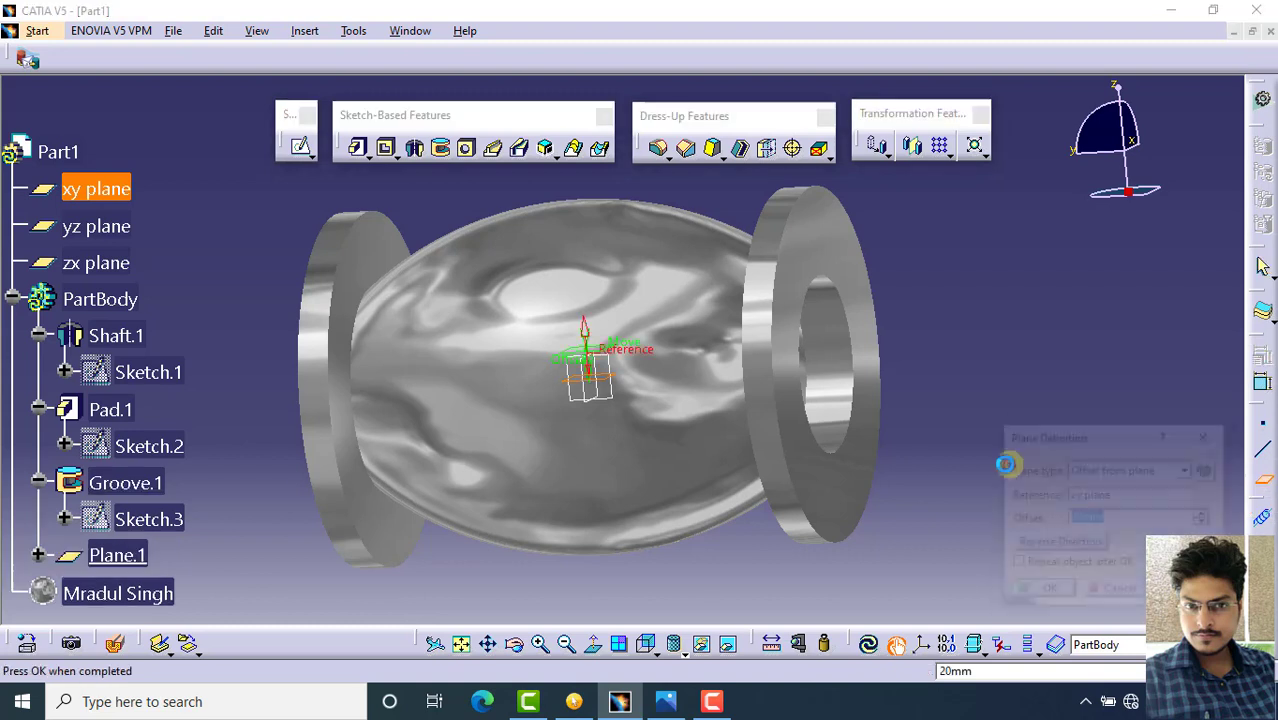
pyautogui.moveTo(1068, 426); pyautogui.dragTo(1065, 208)
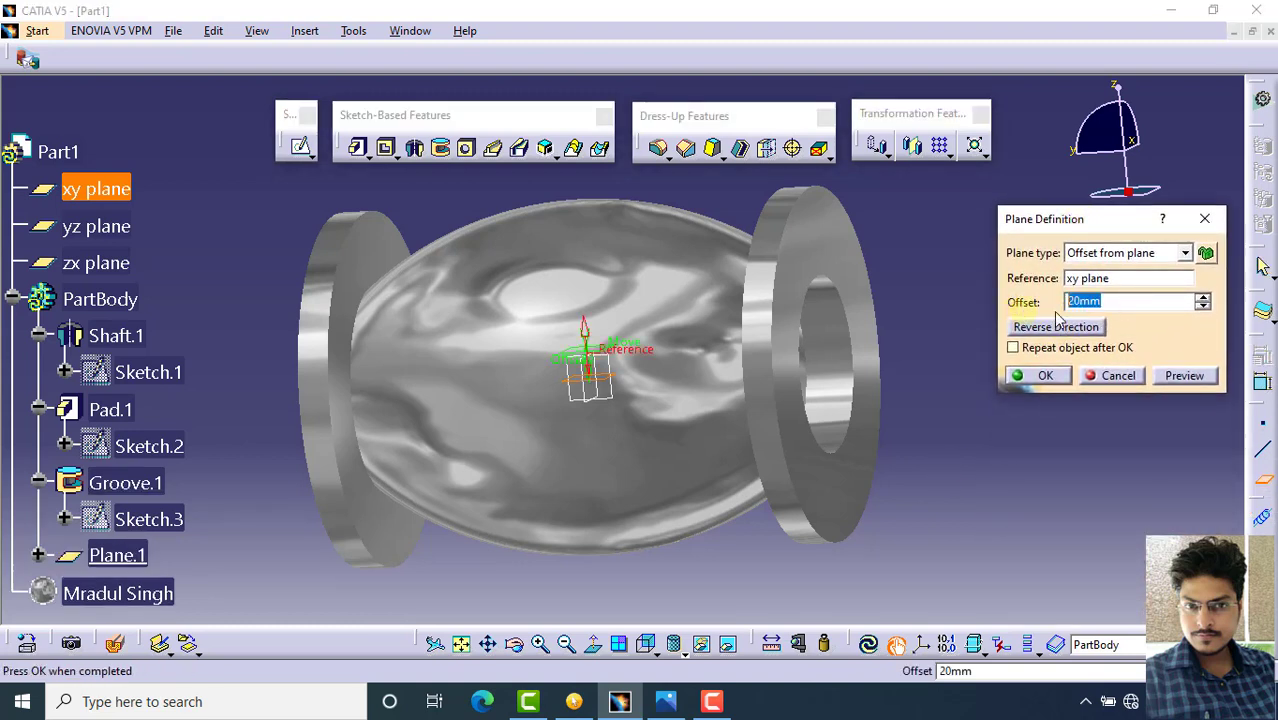
pyautogui.moveTo(1068, 302); pyautogui.dragTo(1108, 303)
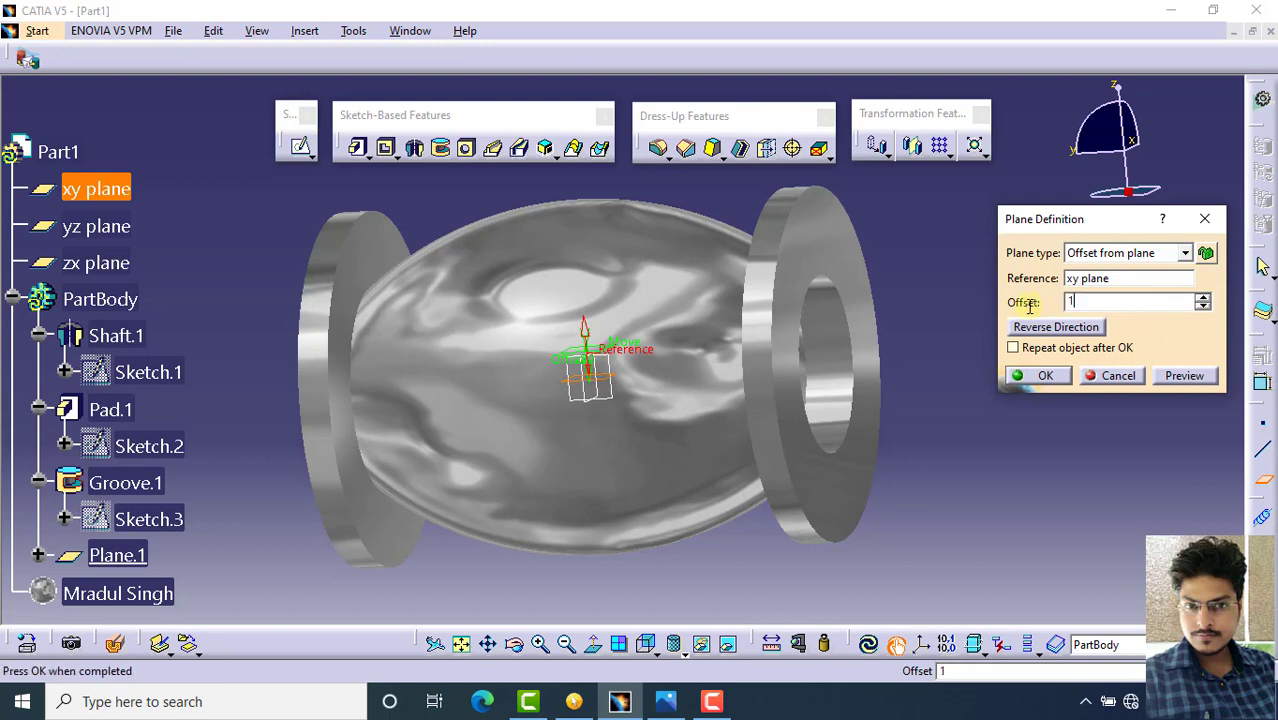
pyautogui.write('170')
pyautogui.press('Return')
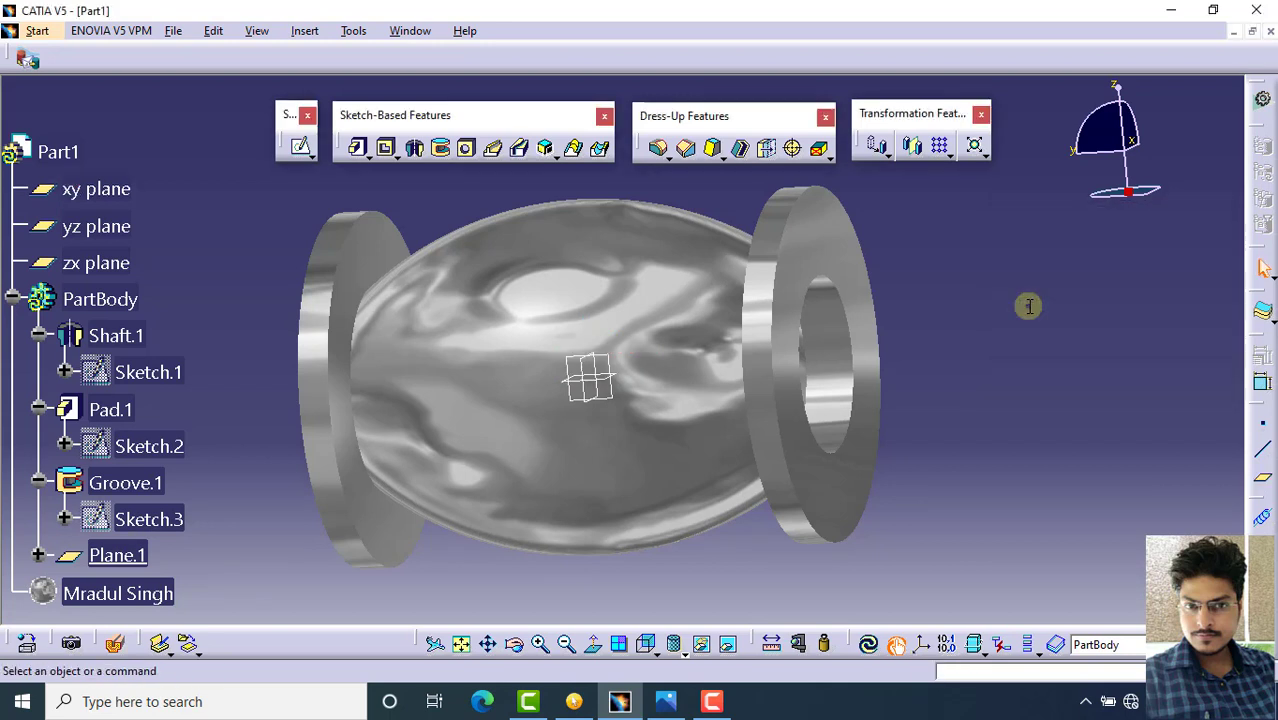
# Start a sketch on the offset plane and draw a circle about 255 mm in diameter centred on the origin
pyautogui.moveTo(663, 371); pyautogui.dragTo(672, 446, button='middle')
pyautogui.moveTo(645, 291); pyautogui.dragTo(622, 385, button='middle')
pyautogui.click(602, 280)
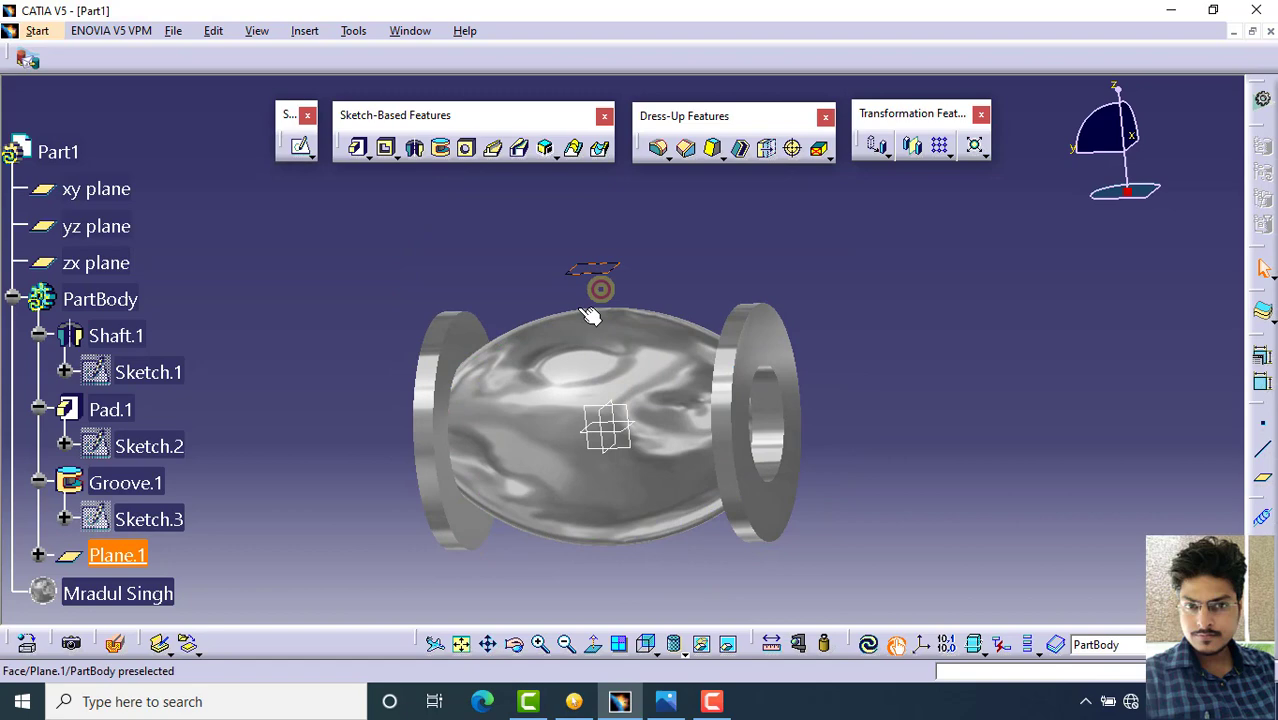
pyautogui.click(302, 147)
pyautogui.moveTo(759, 245)
pyautogui.mouseDown(button='middle')
pyautogui.moveTo(873, 274)
pyautogui.moveTo(408, 432)
pyautogui.mouseUp(button='middle')
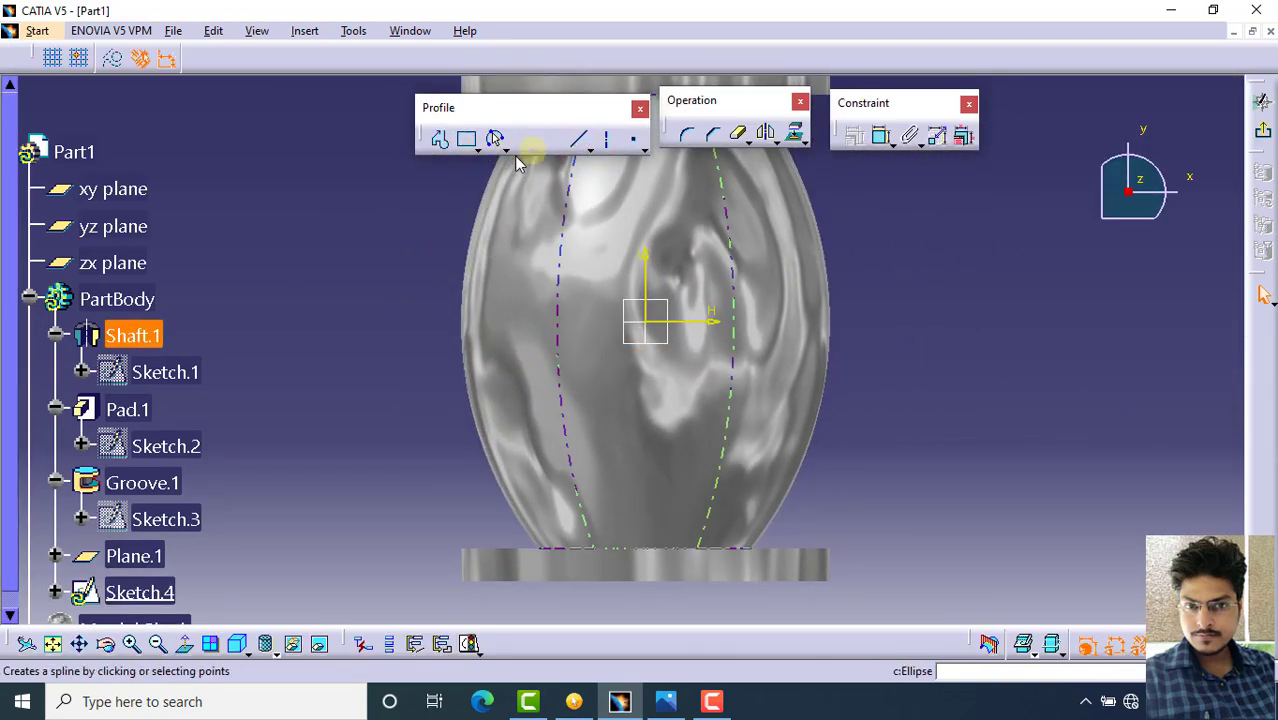
pyautogui.click(506, 149)
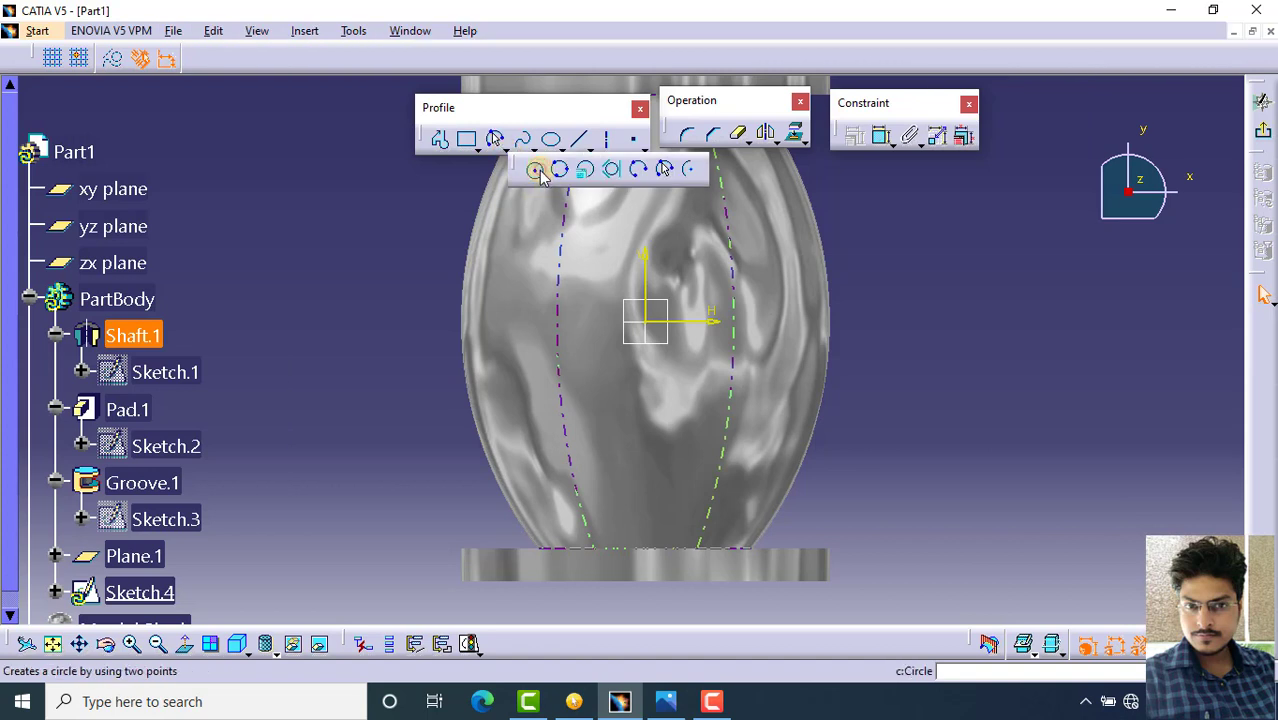
pyautogui.click(537, 171)
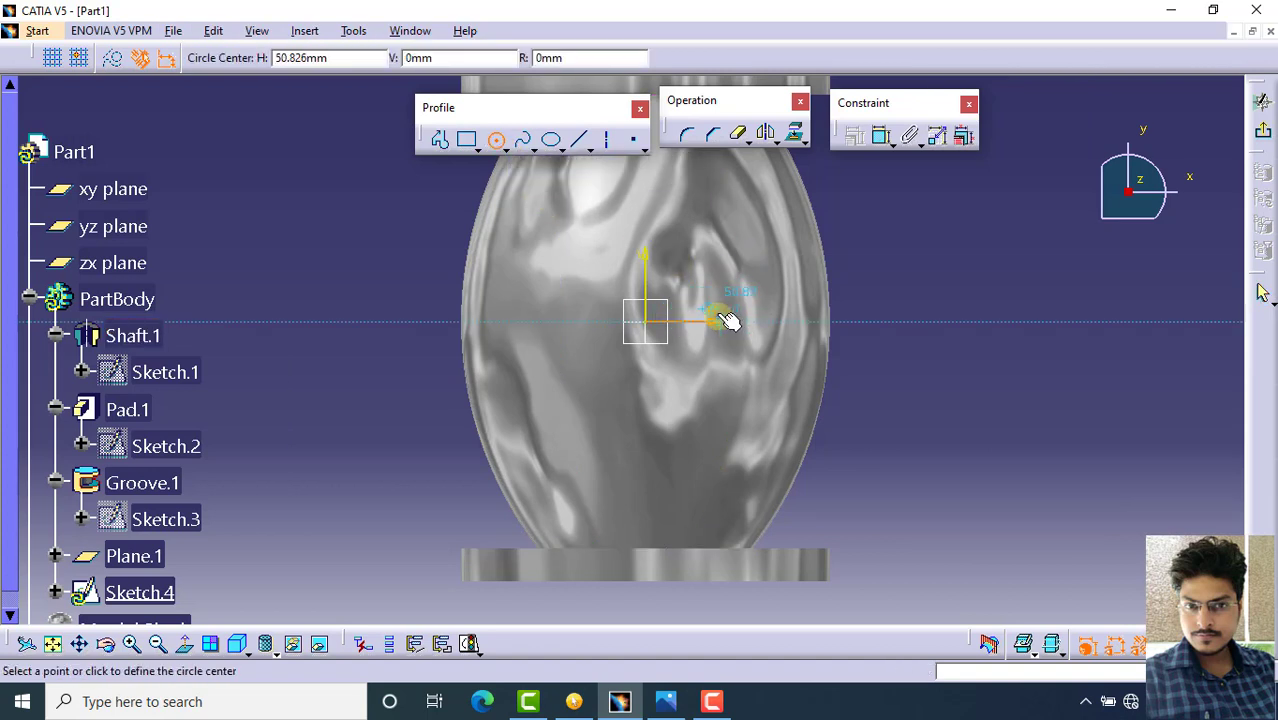
pyautogui.moveTo(728, 320); pyautogui.dragTo(692, 333, button='middle')
pyautogui.click(646, 325)
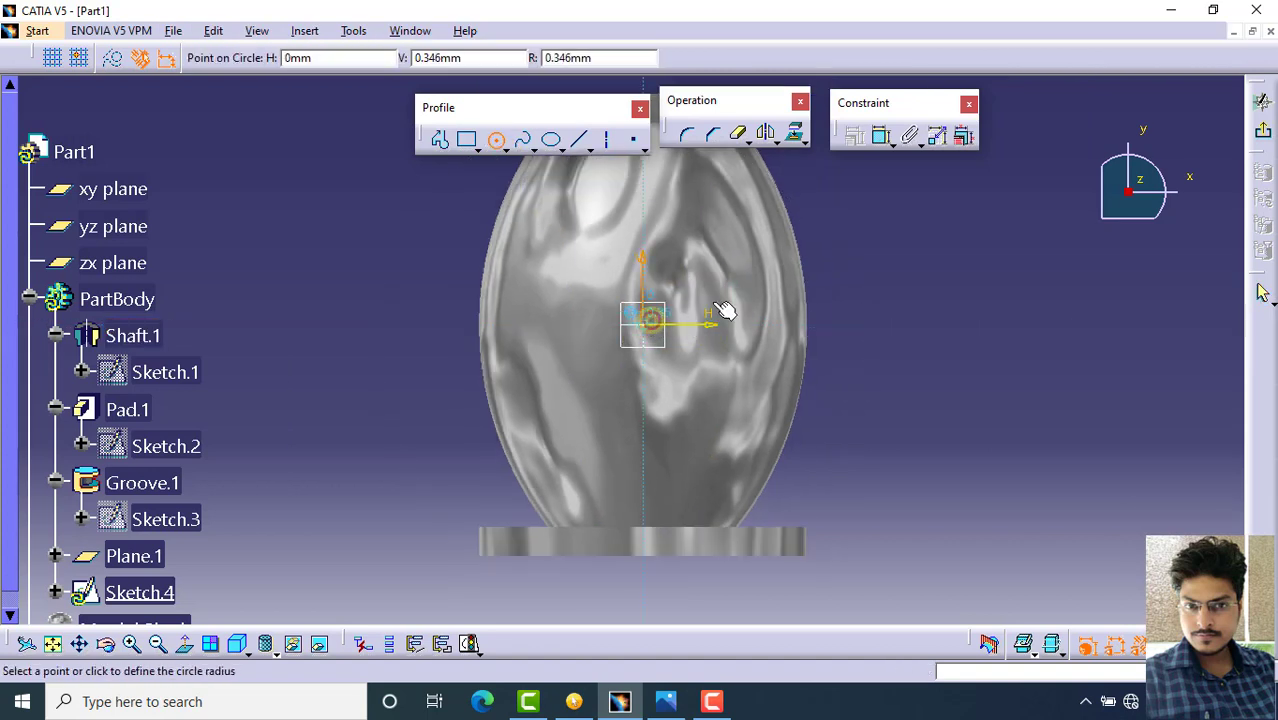
pyautogui.click(797, 262)
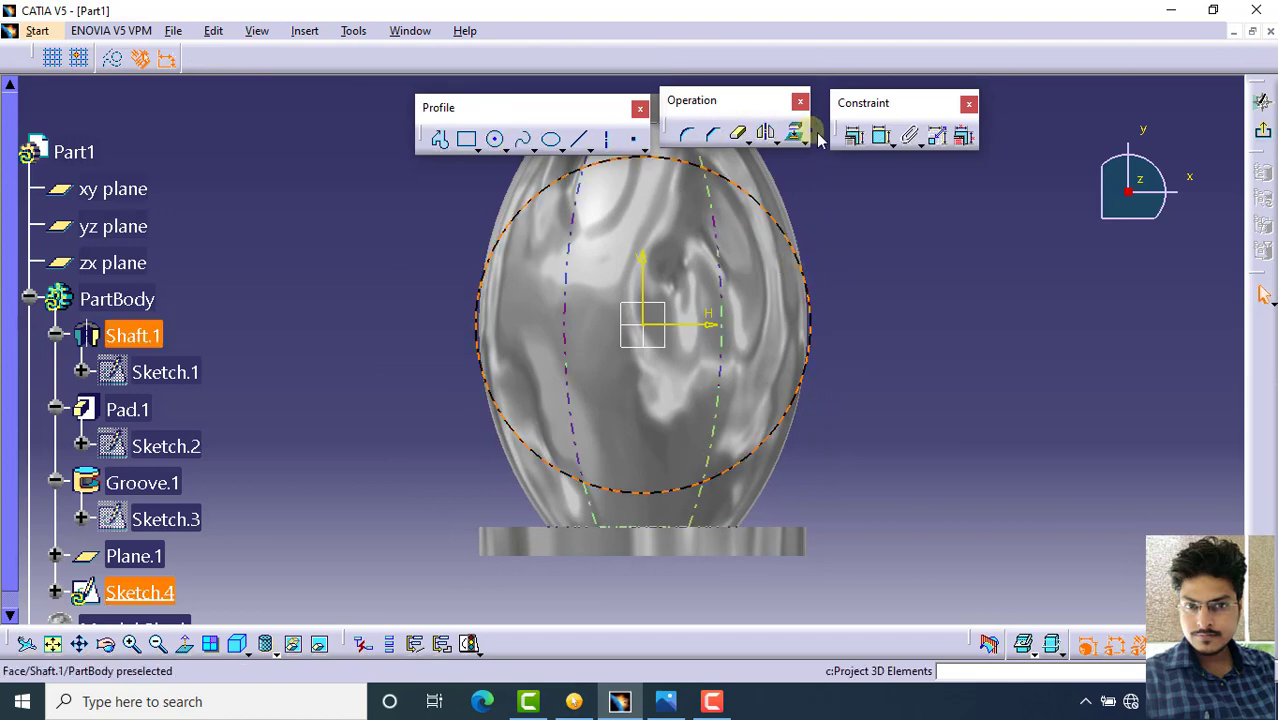
# Dimension the circle, set its diameter to 276 mm and exit the sketch
pyautogui.click(880, 135)
pyautogui.click(398, 287)
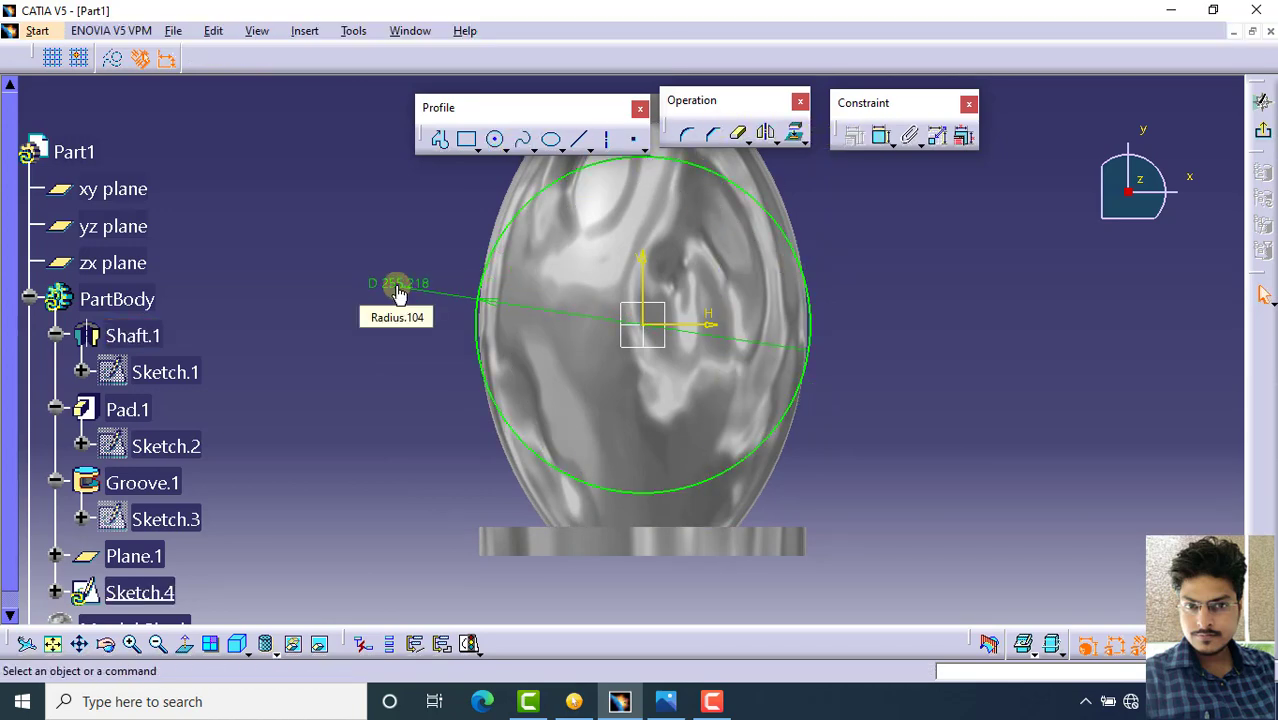
pyautogui.doubleClick(398, 287)
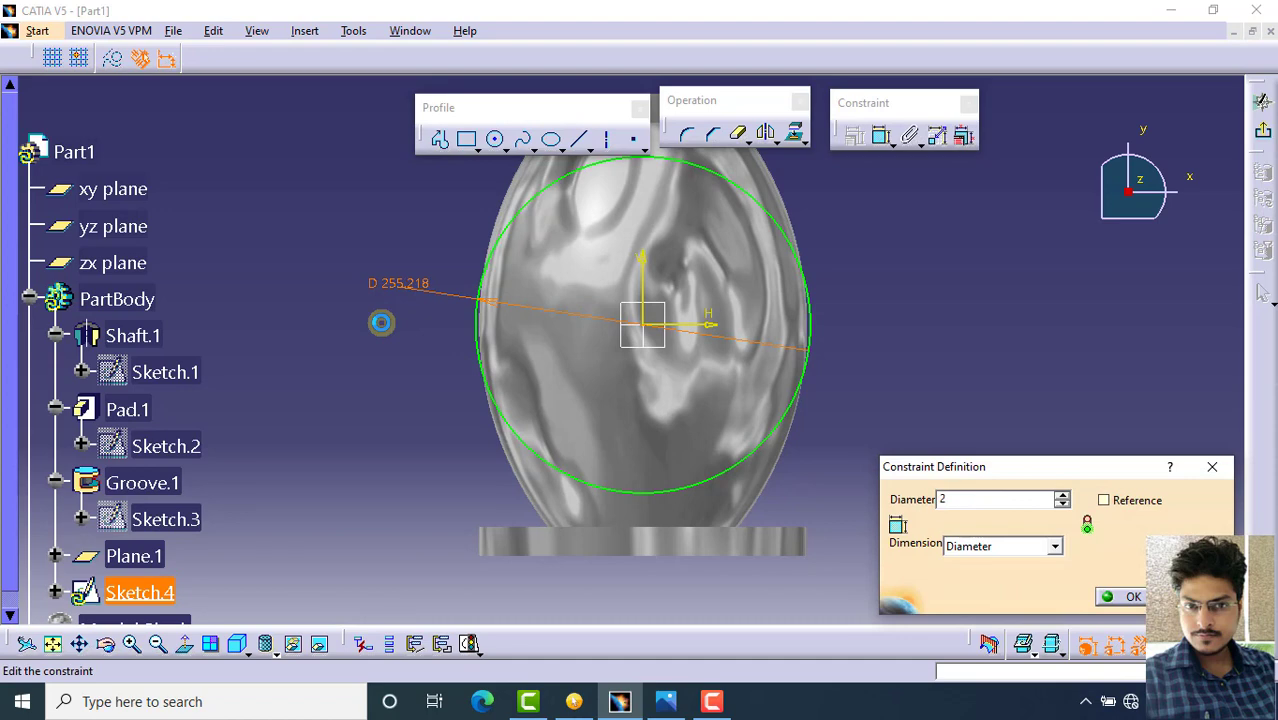
pyautogui.press('Return')
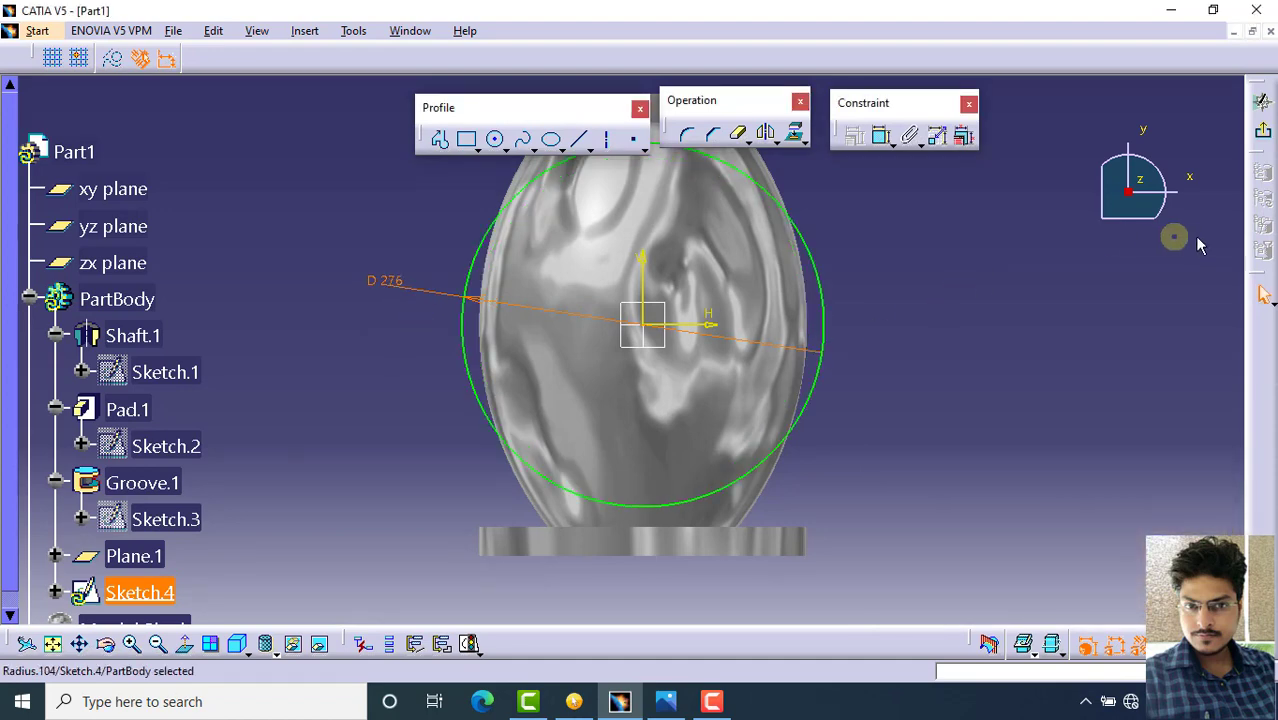
pyautogui.click(1263, 130)
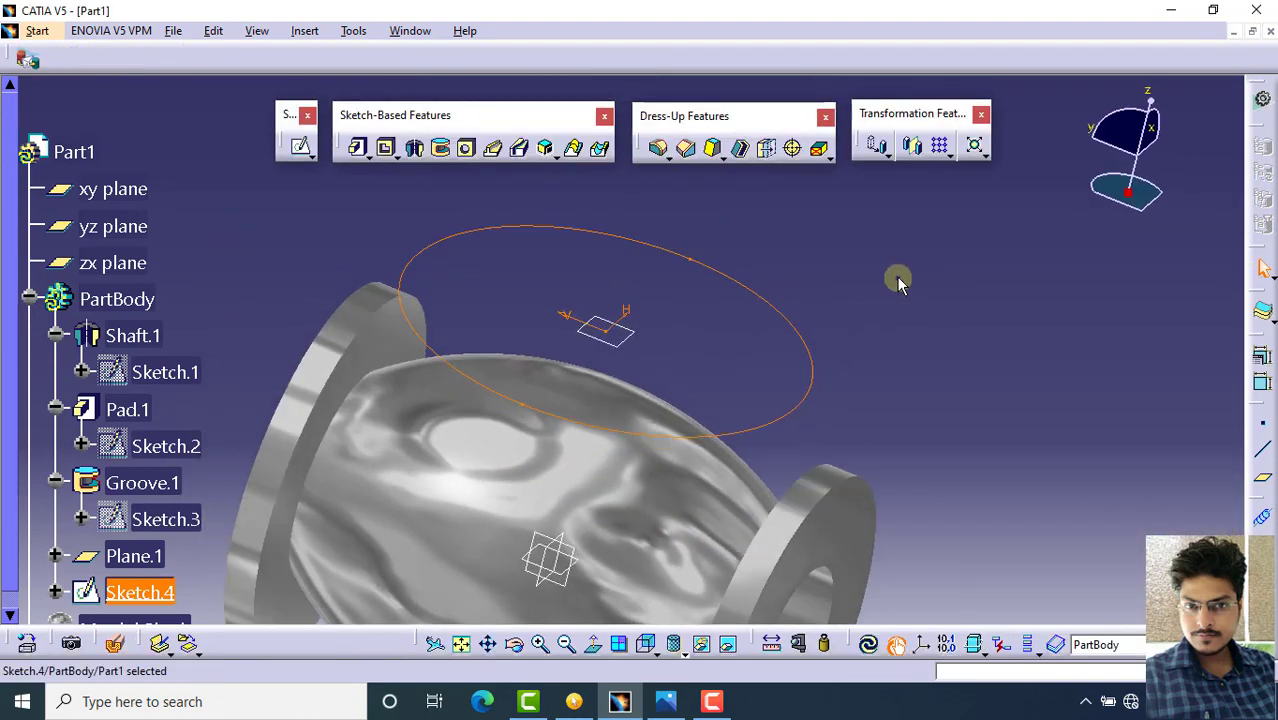
# Pad the 276 mm circle into a disc with the extrusion direction reversed toward the barrel body
pyautogui.click(360, 148)
pyautogui.moveTo(869, 313); pyautogui.dragTo(811, 266, button='middle')
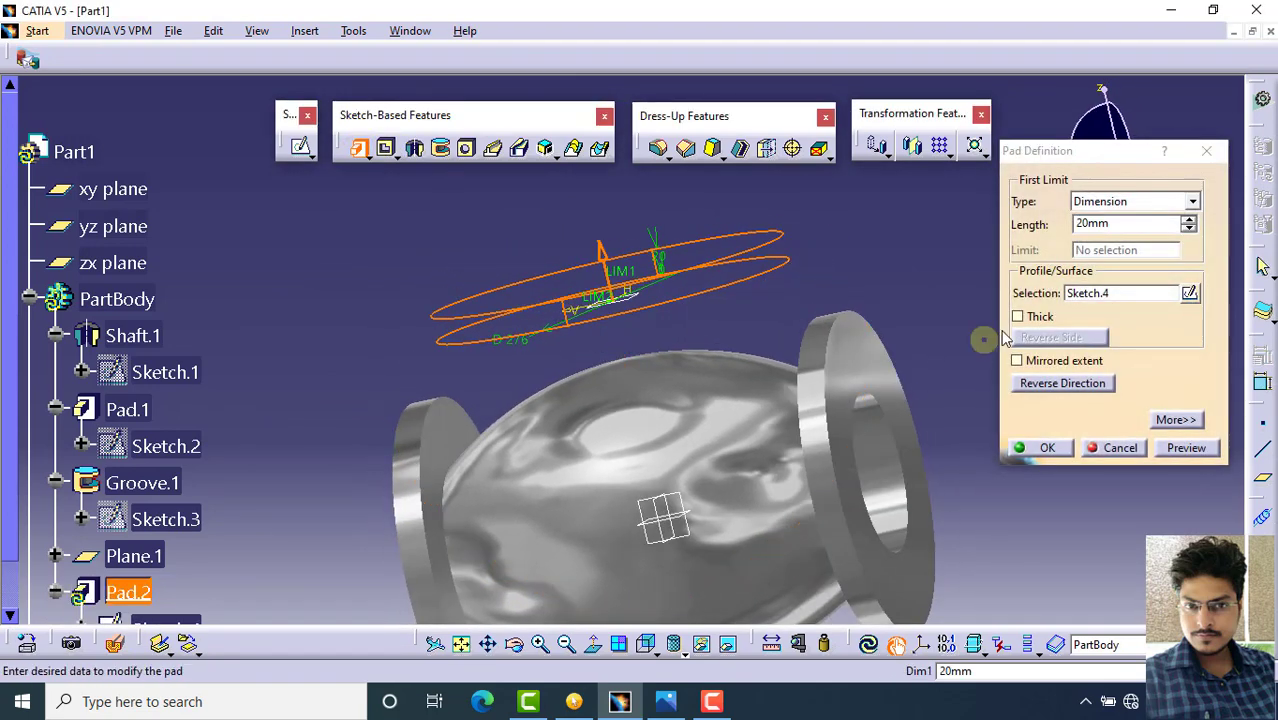
pyautogui.click(1070, 386)
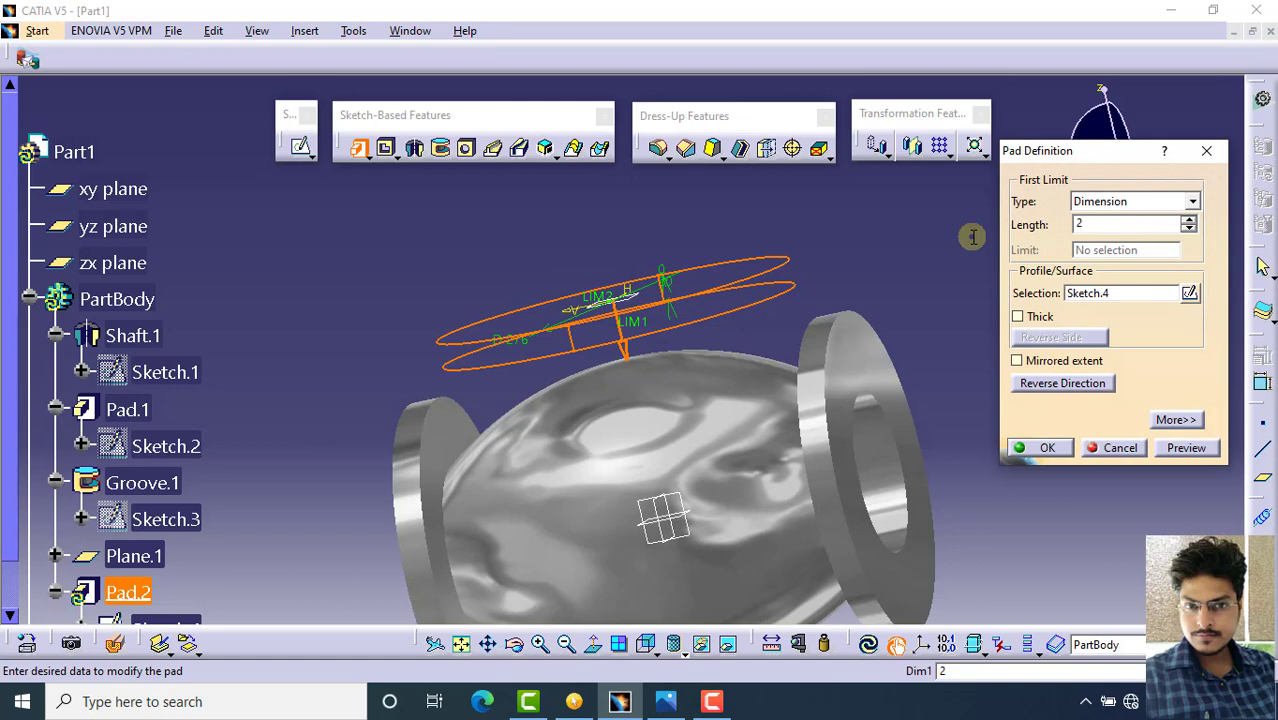
pyautogui.press('Return')
pyautogui.click(971, 237)
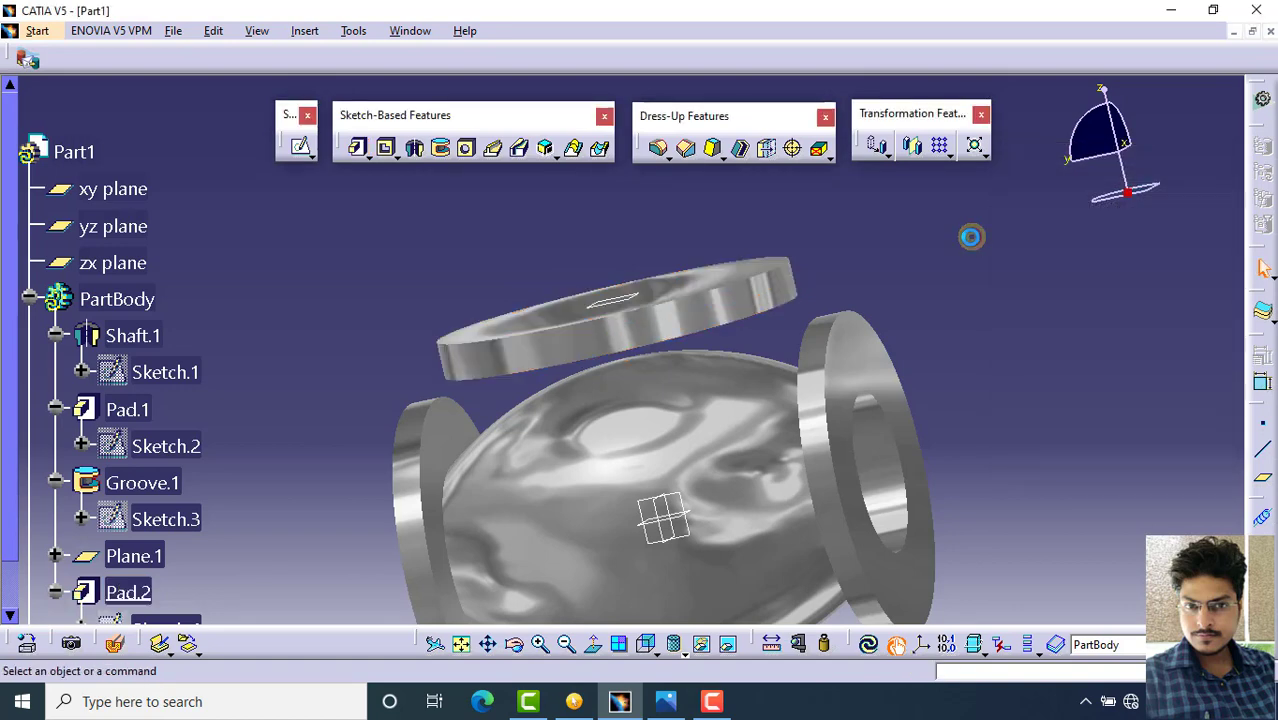
# Start a sketch on the disc's underside and draw a circle about 197 mm in diameter centred on the origin
pyautogui.moveTo(970, 237); pyautogui.dragTo(587, 335, button='middle')
pyautogui.click(560, 324)
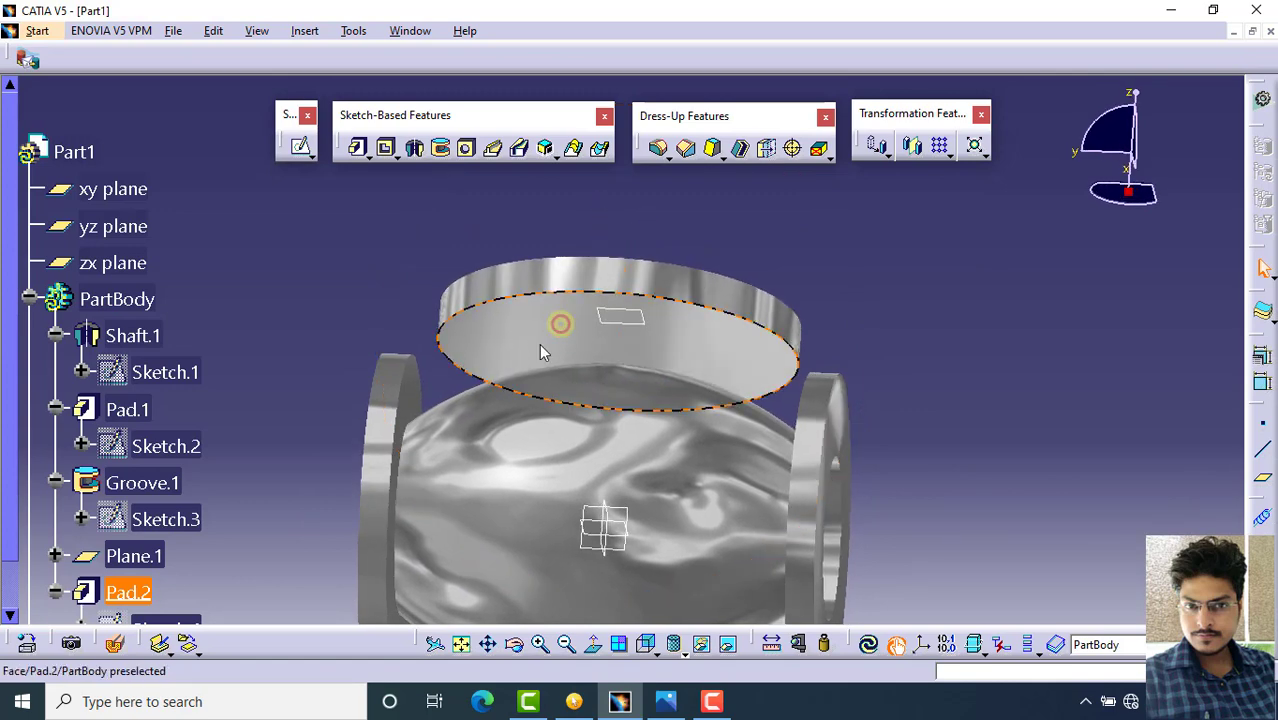
pyautogui.click(300, 147)
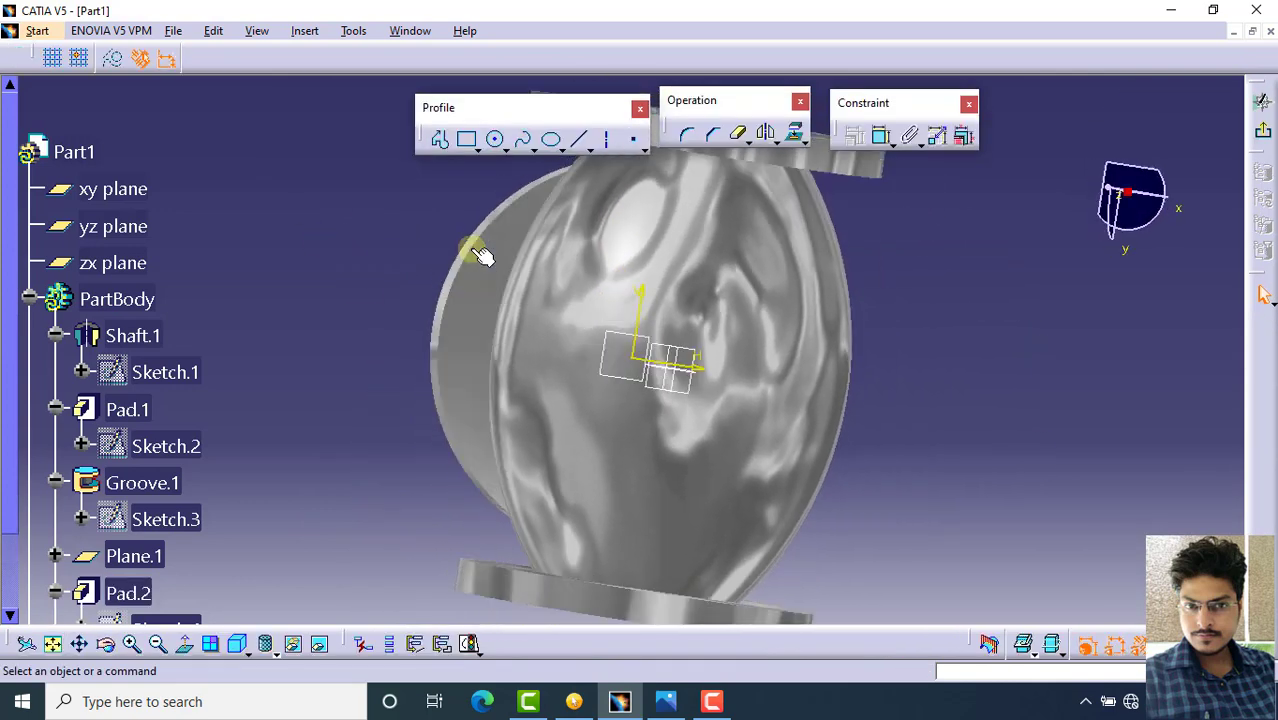
pyautogui.click(494, 138)
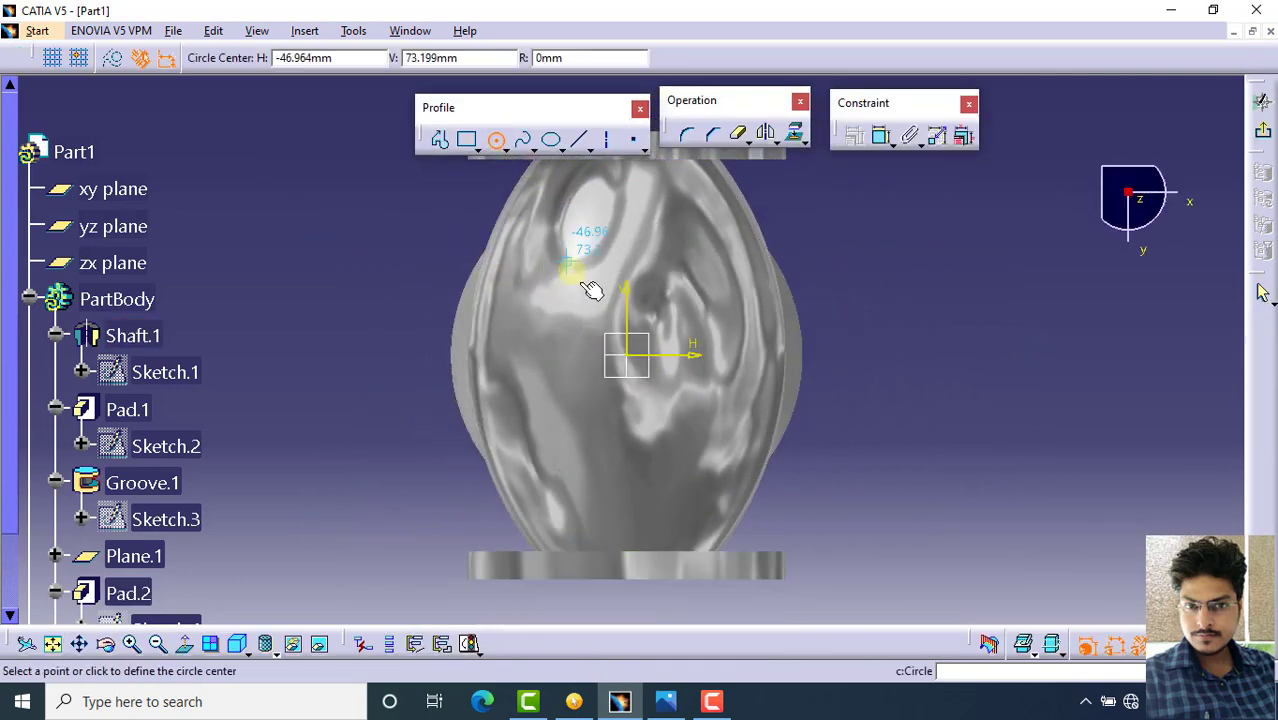
pyautogui.click(630, 354)
pyautogui.click(706, 258)
pyautogui.click(467, 141)
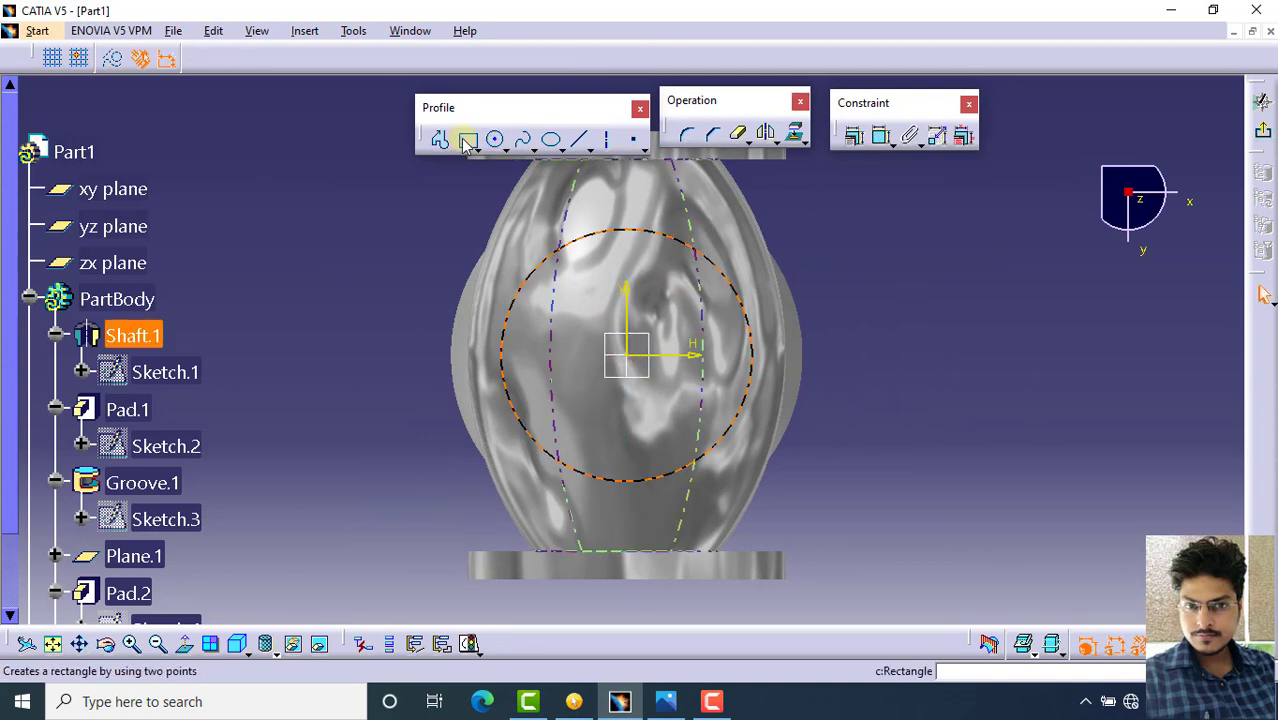
pyautogui.click(496, 146)
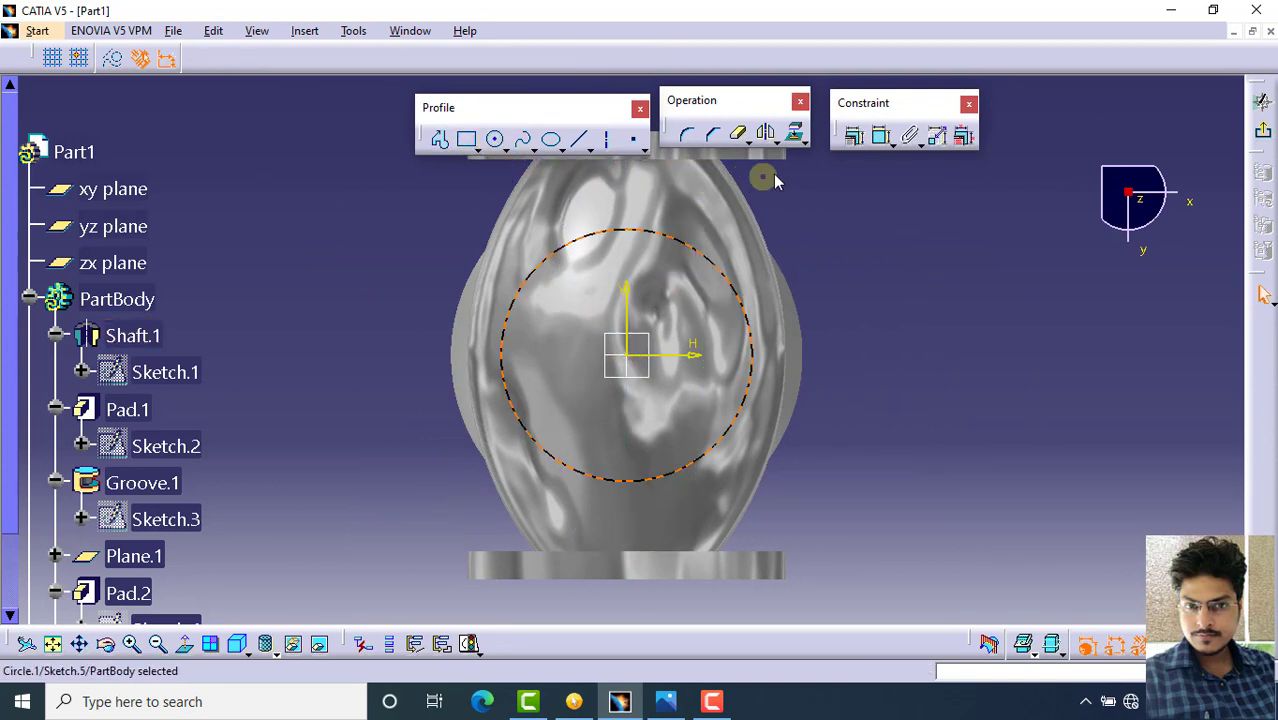
# Dimension the circle on the disc's underside, set its diameter to 202 mm and exit the sketch
pyautogui.click(856, 138)
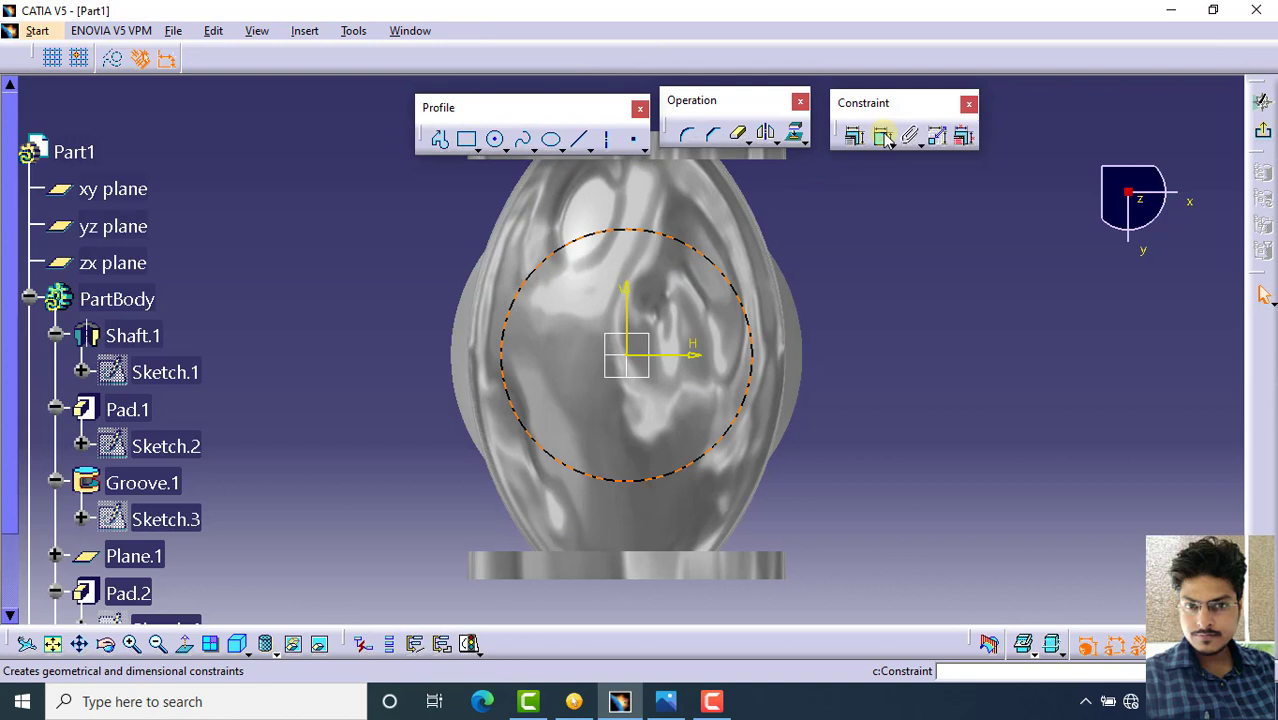
pyautogui.click(845, 248)
pyautogui.doubleClick(851, 243)
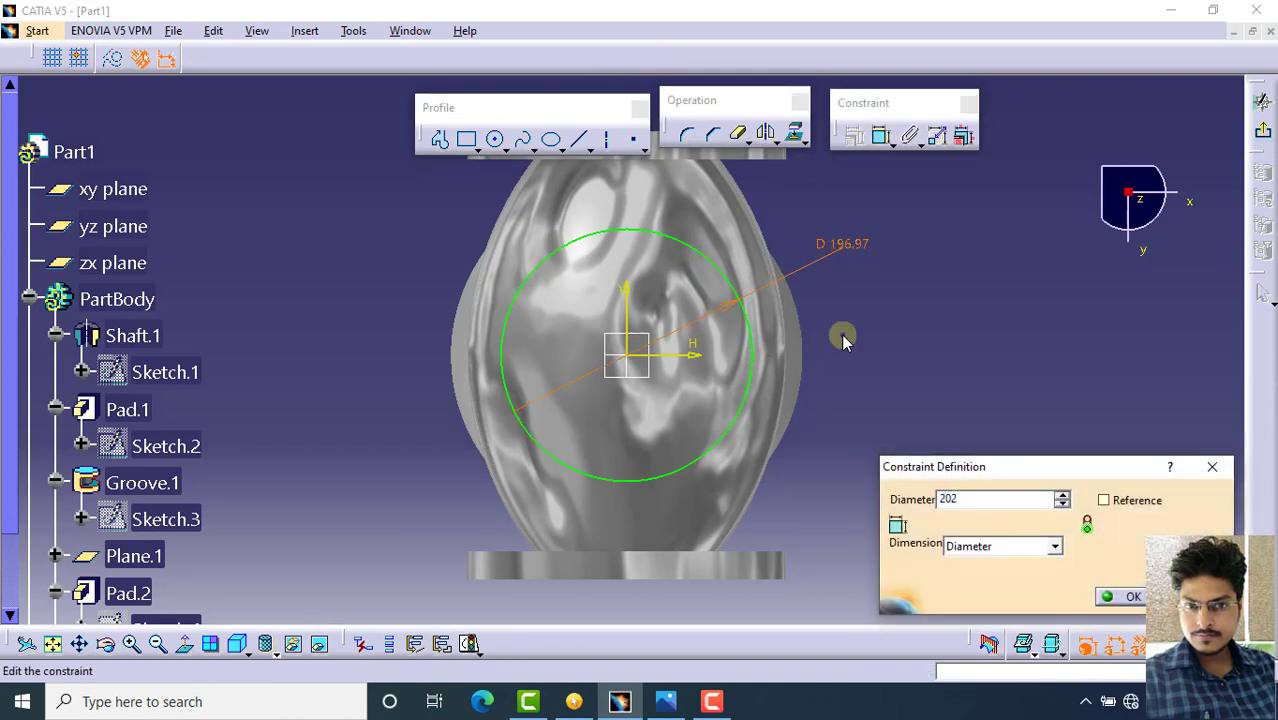
pyautogui.press('Return')
pyautogui.click(1263, 131)
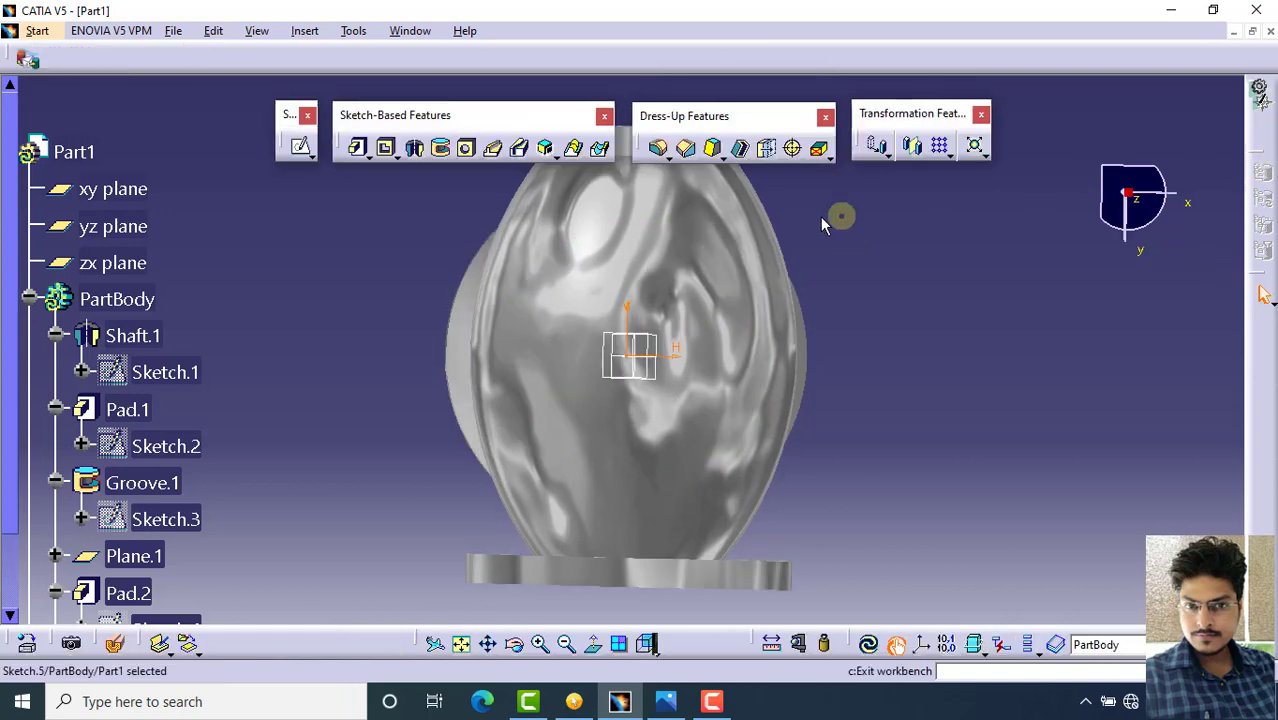
# Pad the 202 mm circle from the disc's underside using the Up to surface limit, with the barrel's outer surface as the limit
pyautogui.click(357, 147)
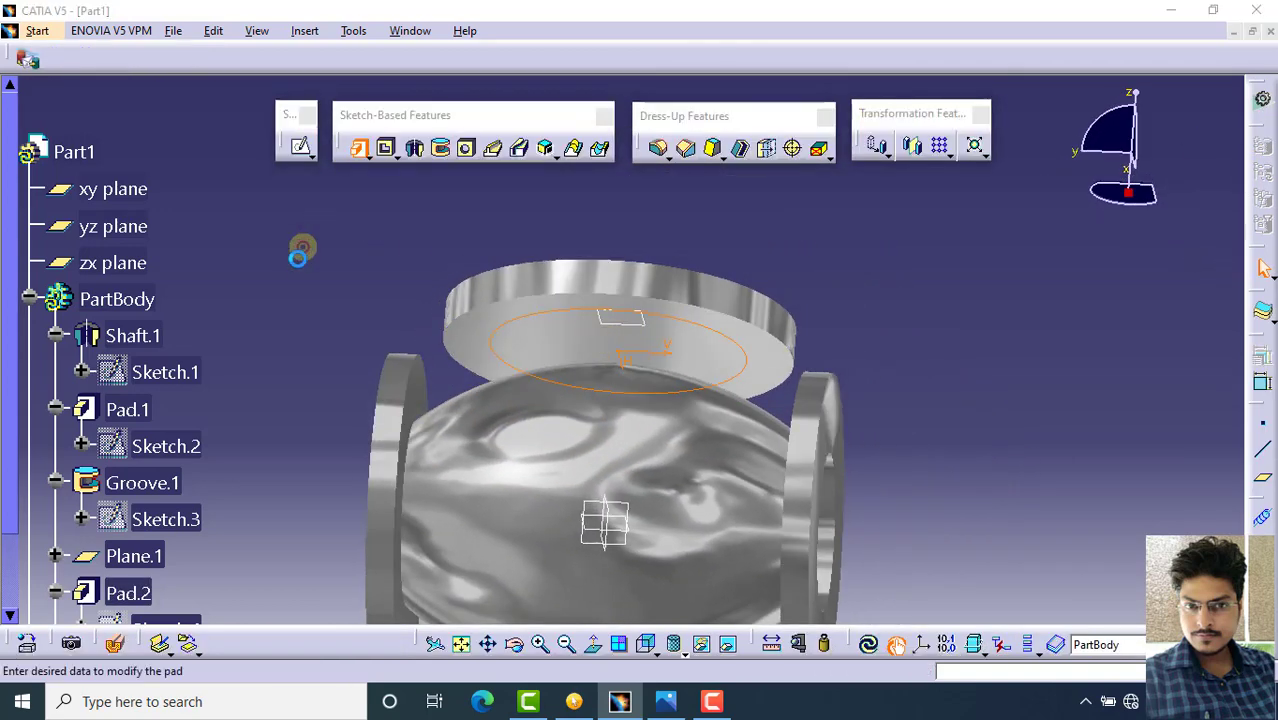
pyautogui.moveTo(407, 323); pyautogui.dragTo(855, 311, button='middle')
pyautogui.click(1173, 205)
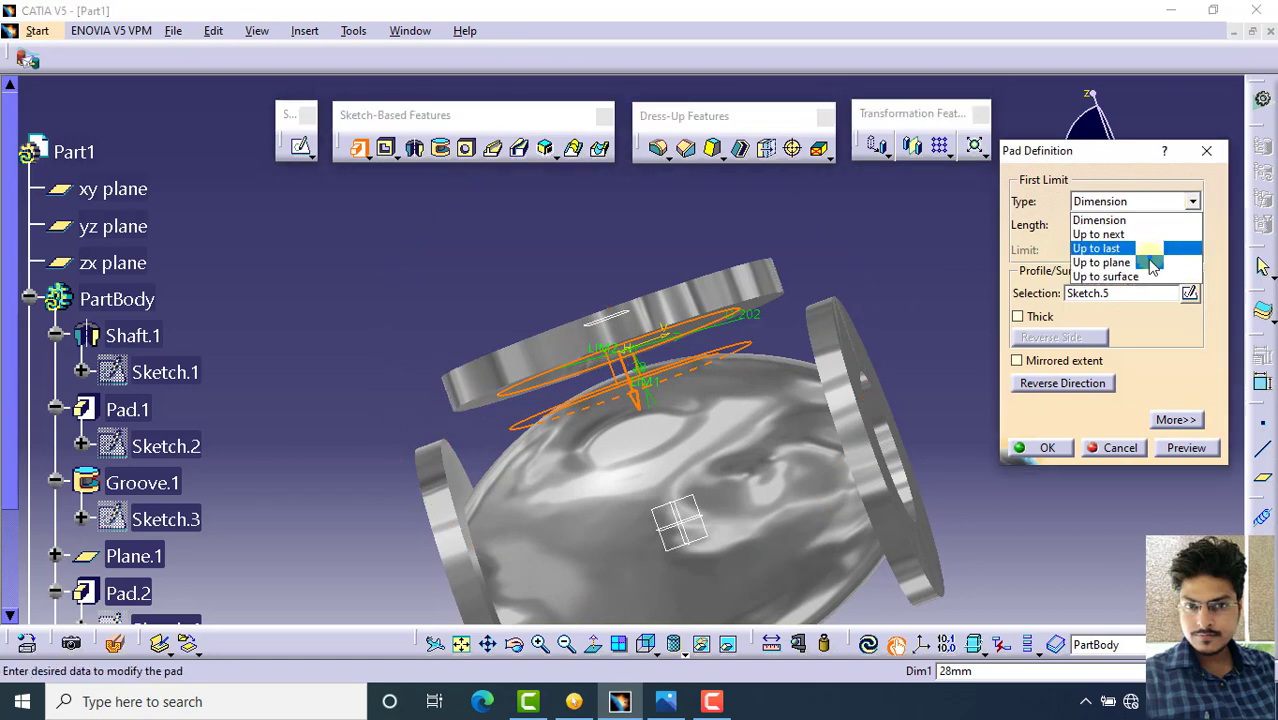
pyautogui.click(1110, 276)
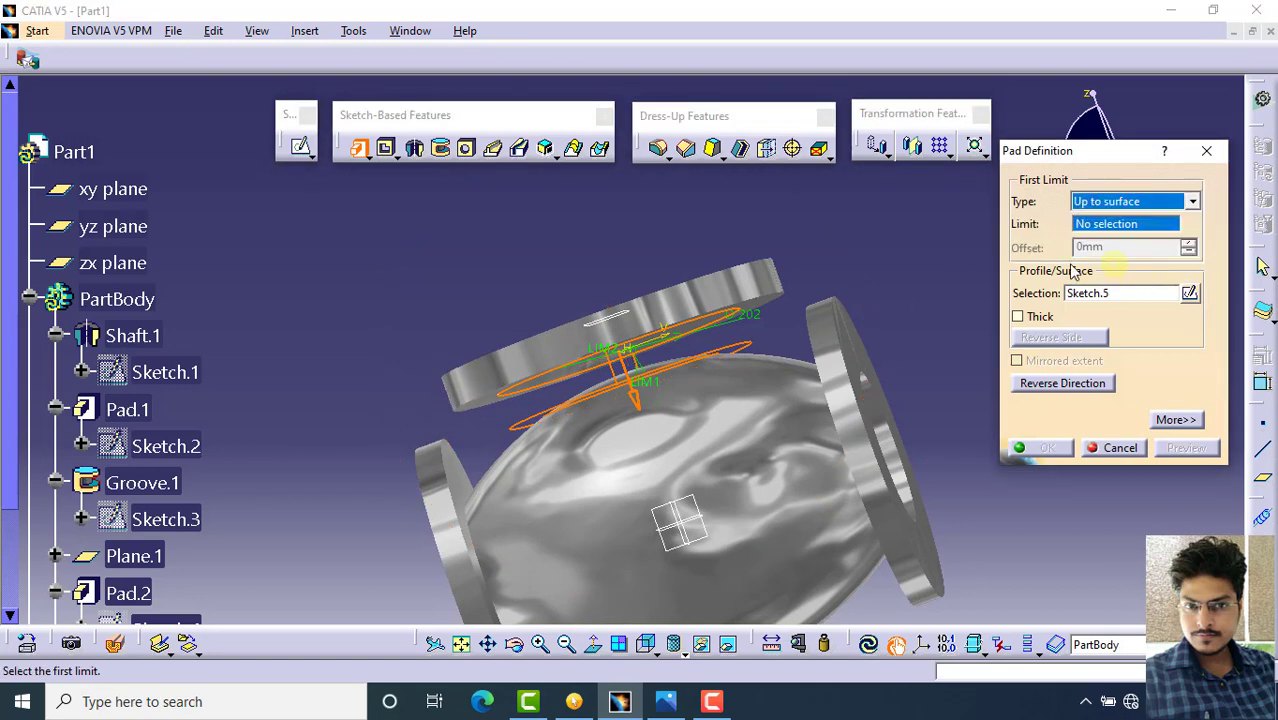
pyautogui.click(689, 389)
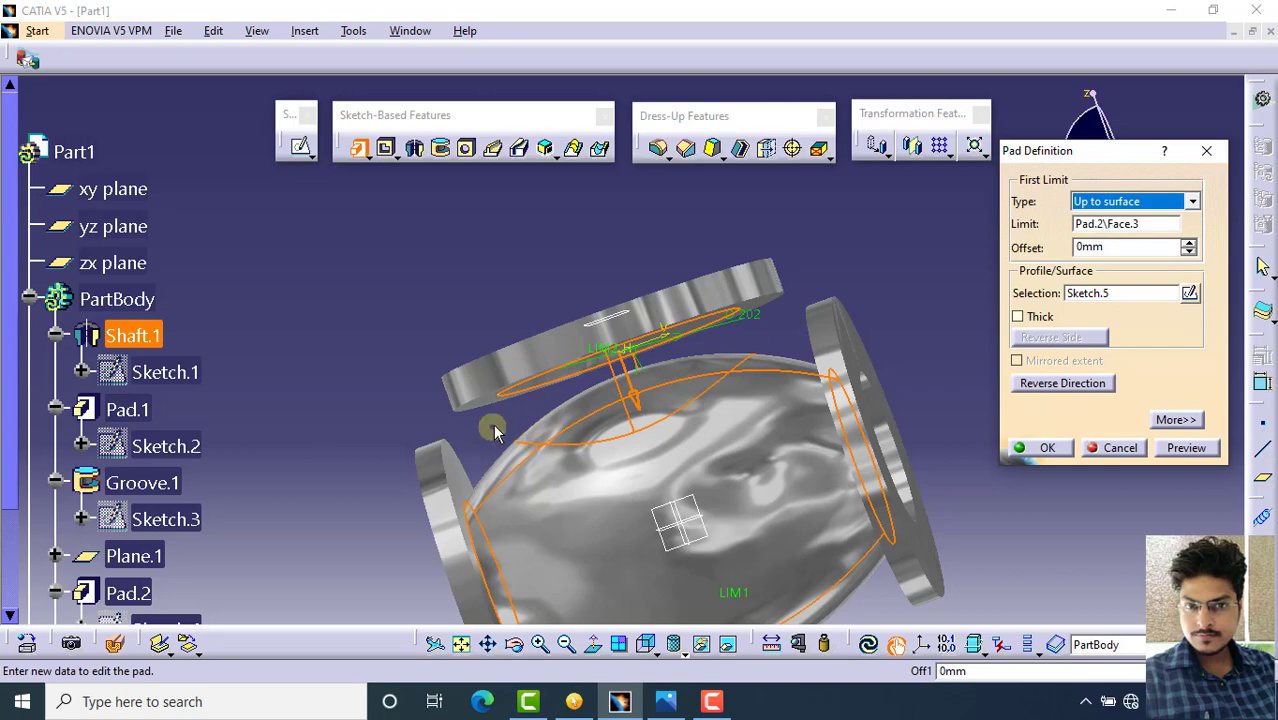
pyautogui.moveTo(495, 430); pyautogui.dragTo(668, 416, button='middle')
pyautogui.click(1180, 448)
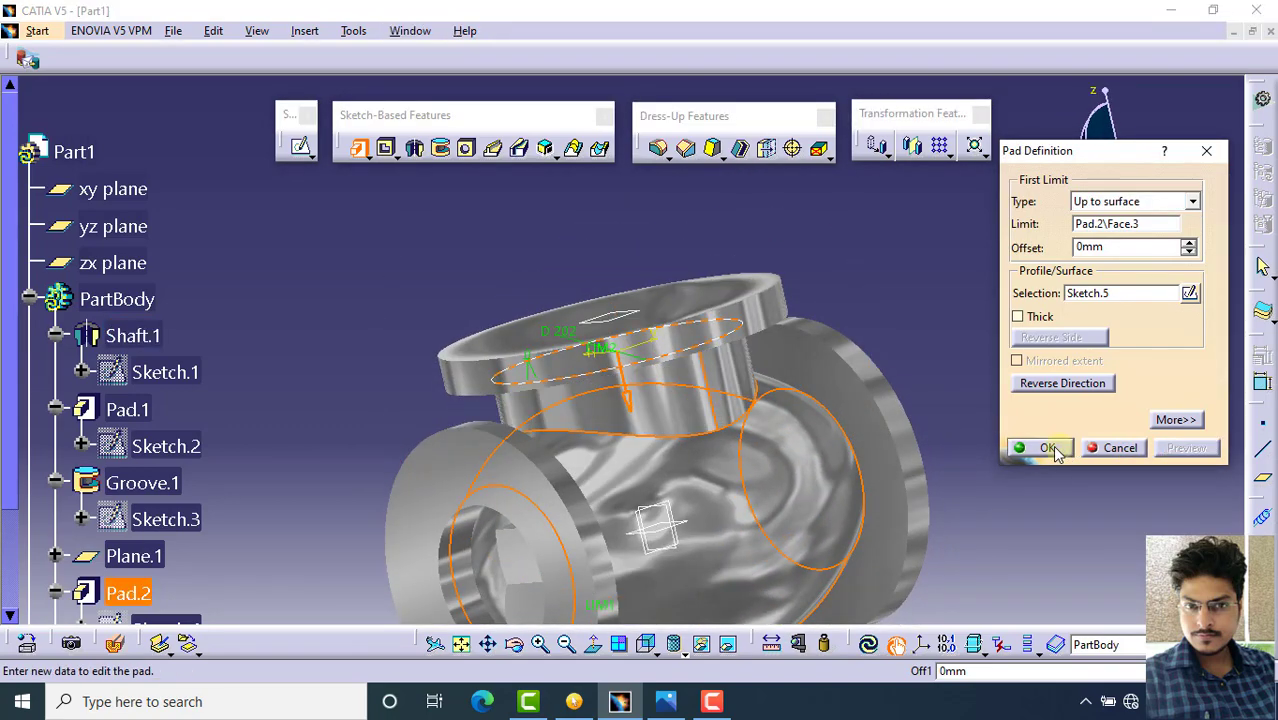
pyautogui.click(1044, 448)
# Start a sketch on the top flange's upper face and draw a circle about 198 mm in diameter centred on the origin
pyautogui.moveTo(545, 413); pyautogui.dragTo(708, 340, button='middle')
pyautogui.click(708, 338)
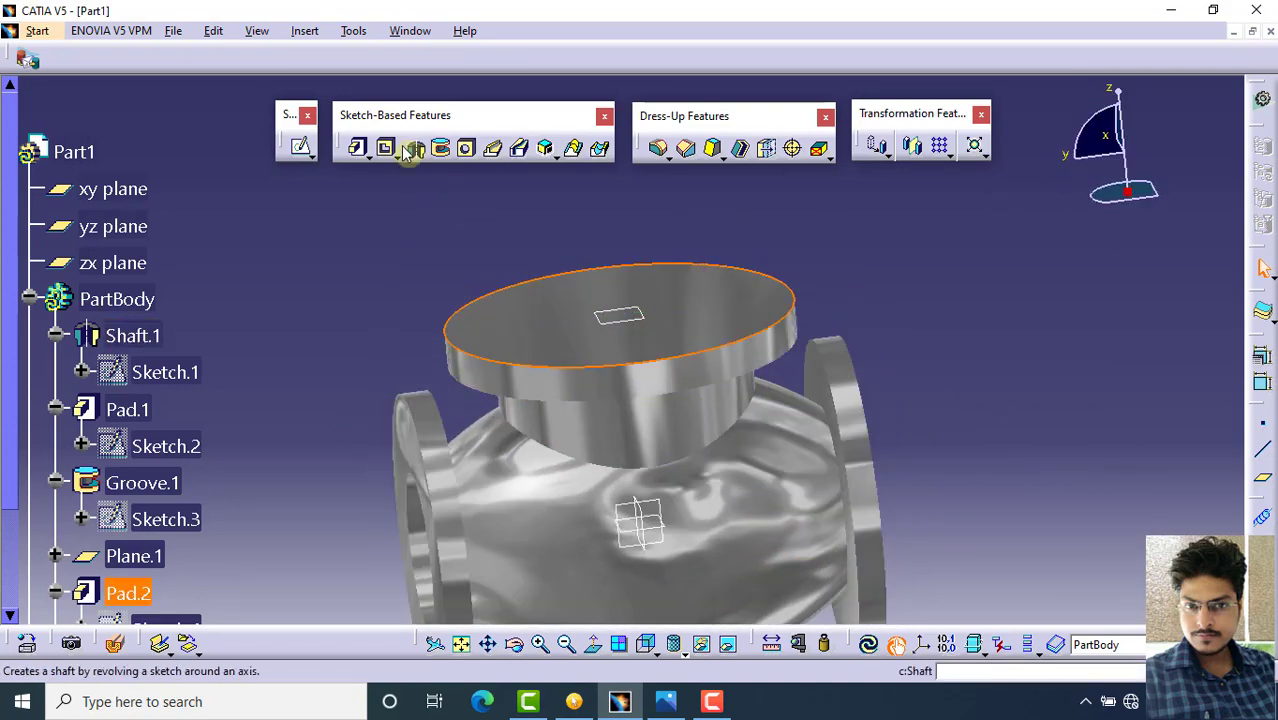
pyautogui.click(302, 148)
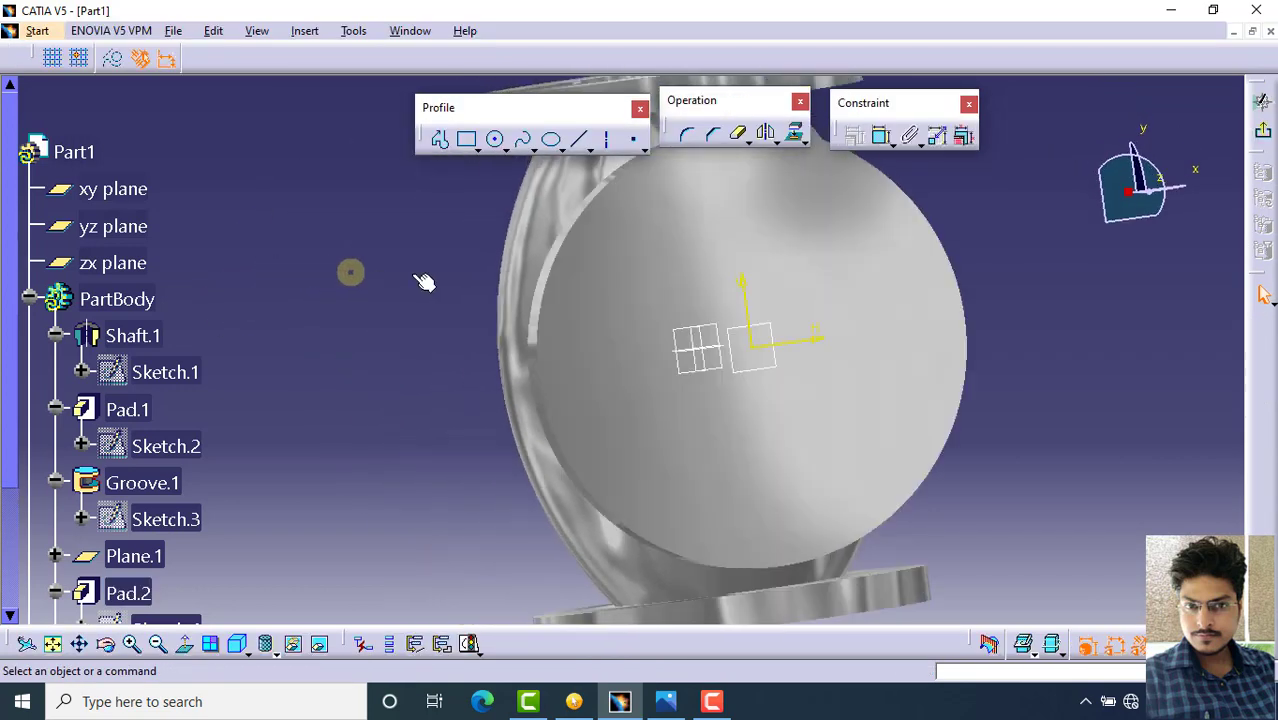
pyautogui.click(763, 365)
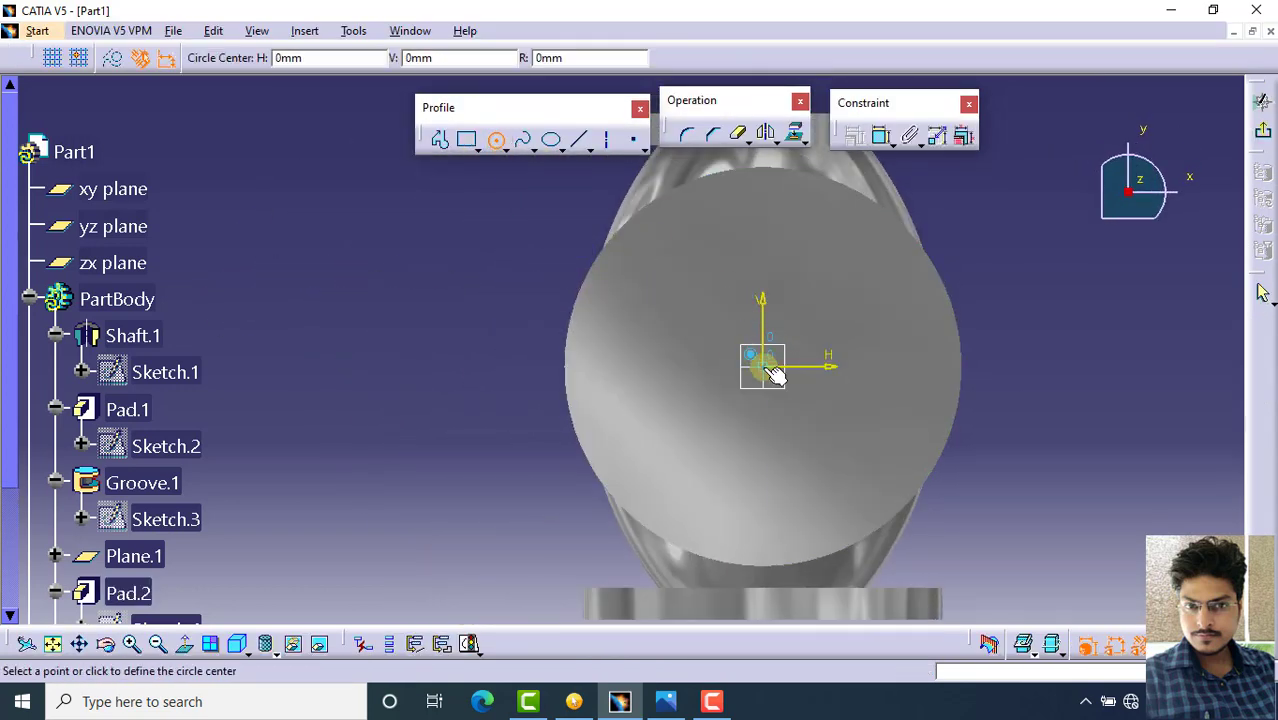
pyautogui.click(888, 302)
# Dimension the circle on the flange's upper face, set its diameter to 162 mm and exit the sketch
pyautogui.click(880, 137)
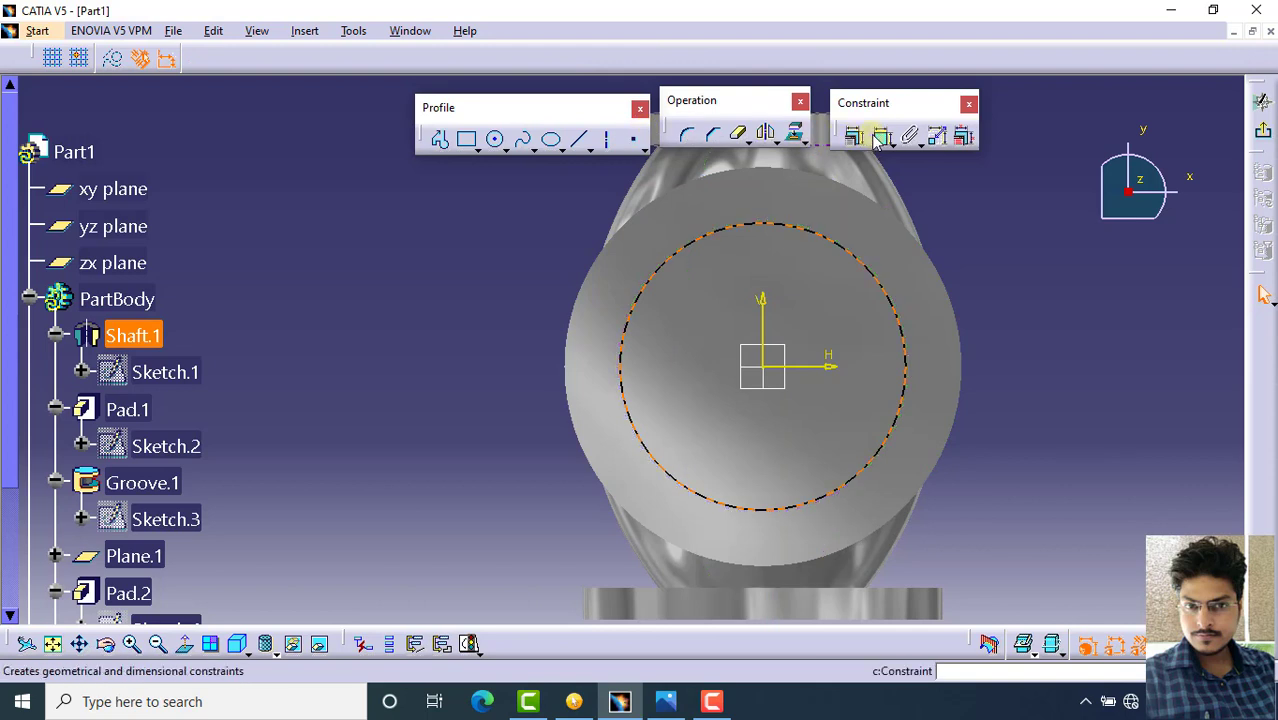
pyautogui.click(884, 298)
pyautogui.click(996, 240)
pyautogui.doubleClick(998, 230)
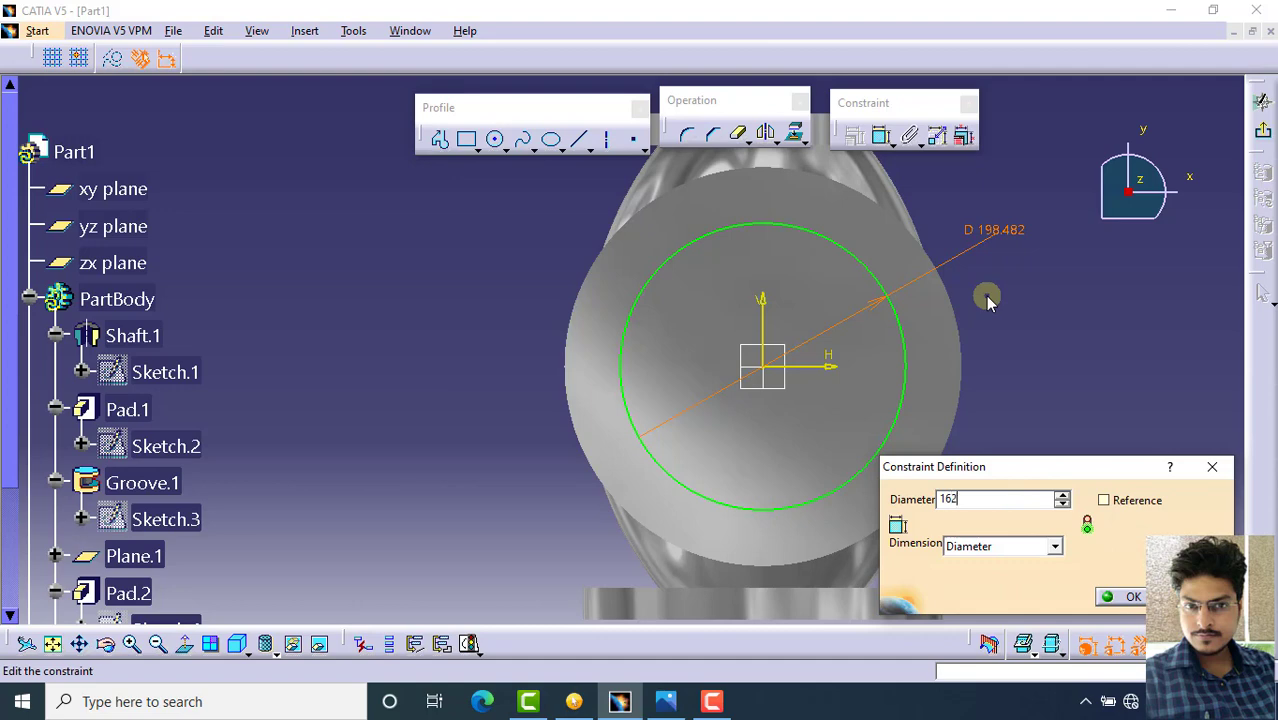
pyautogui.press('Return')
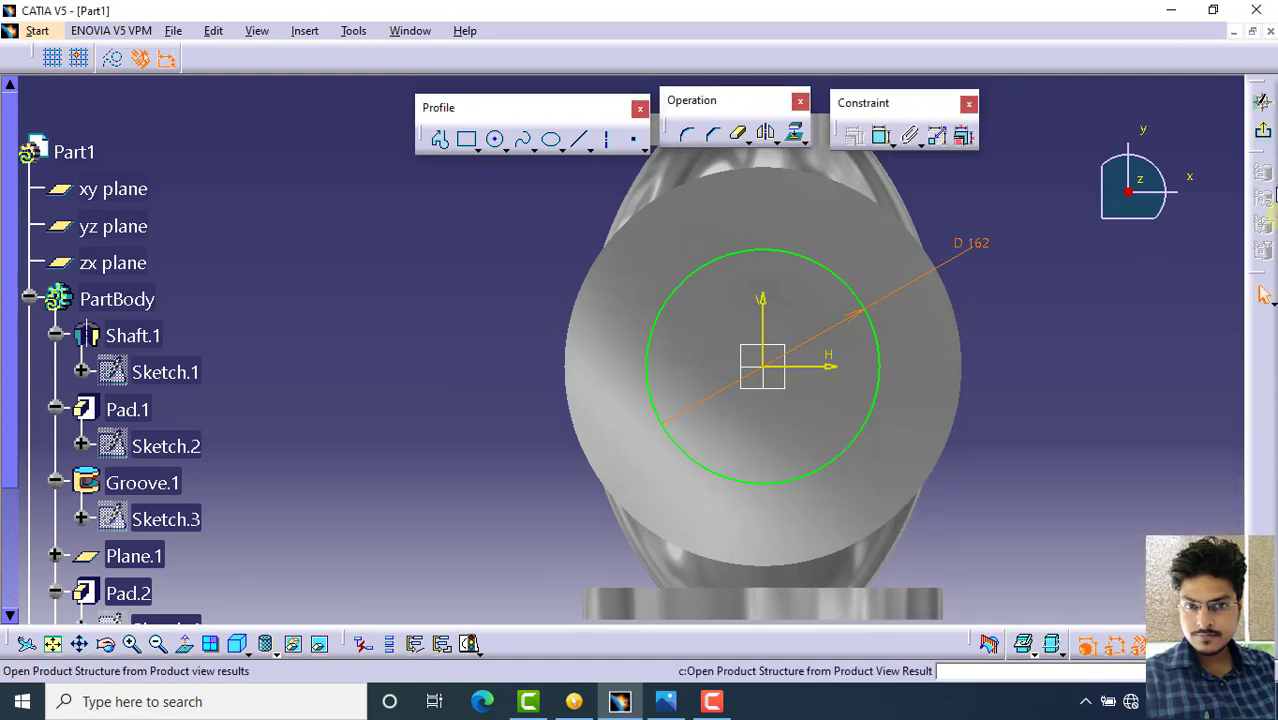
pyautogui.click(1265, 137)
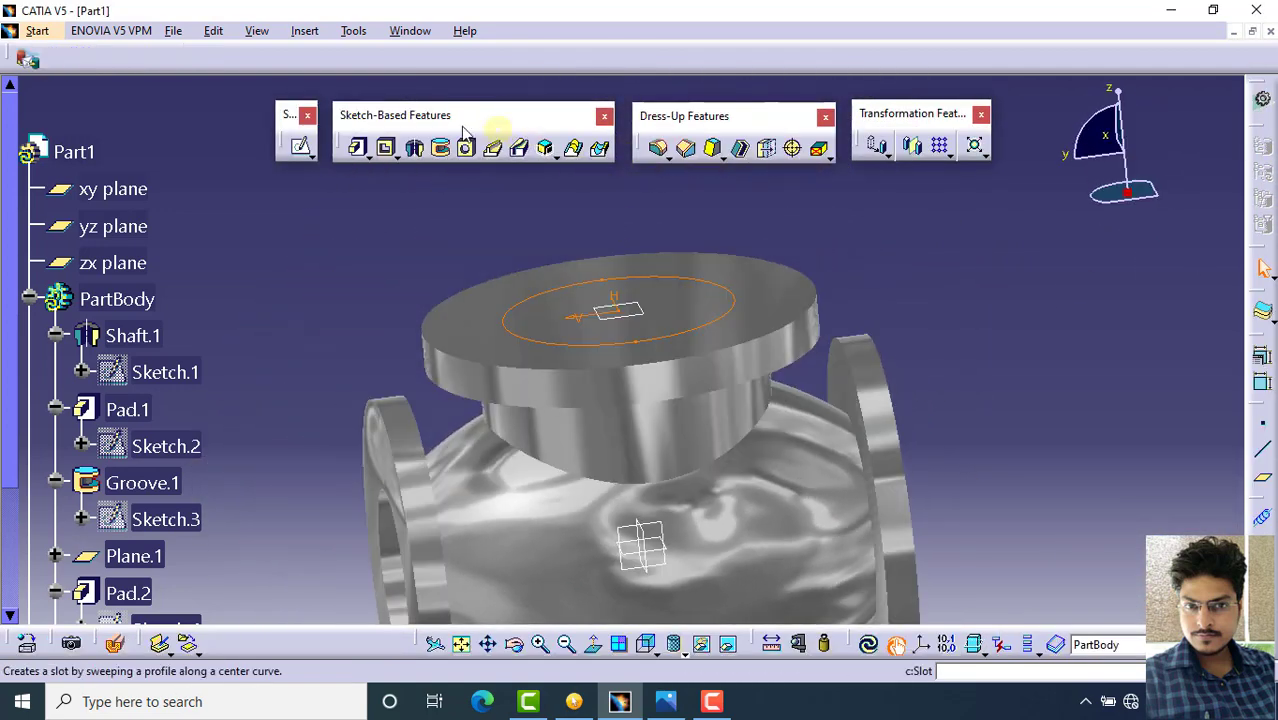
# Pocket the 162 mm circle 6 mm deep into the top flange
pyautogui.click(388, 148)
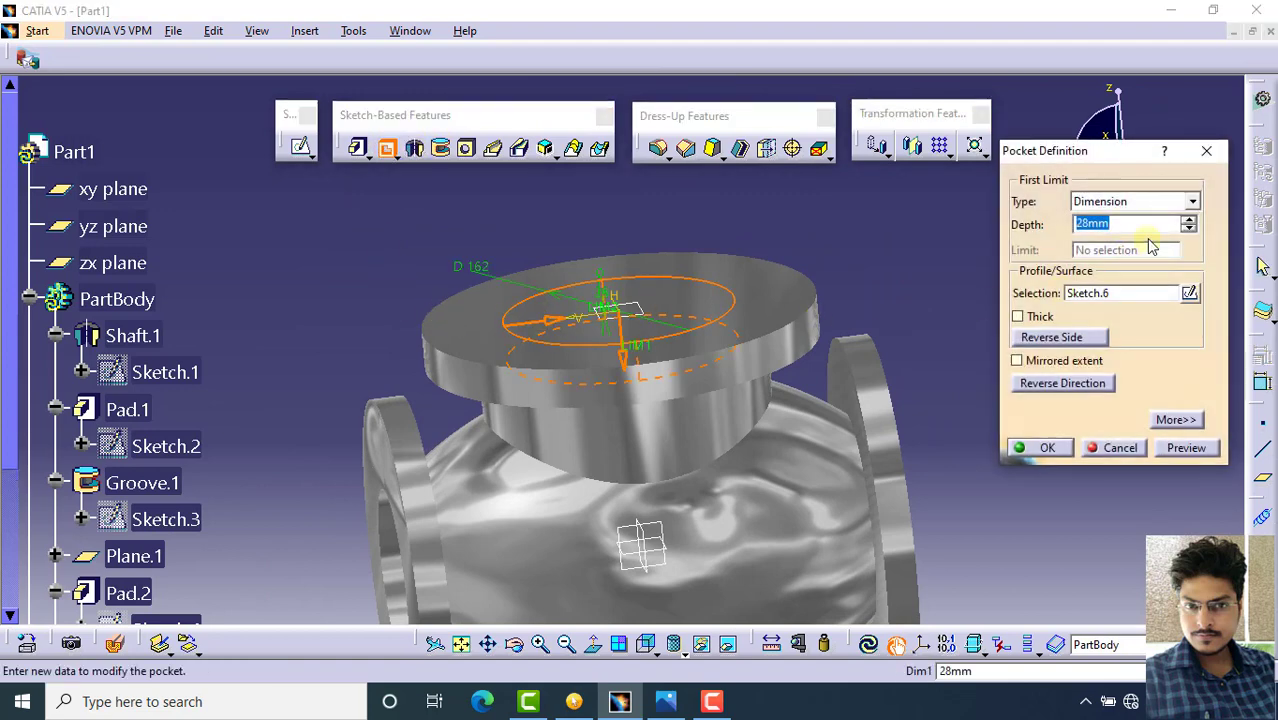
pyautogui.moveTo(1067, 235); pyautogui.dragTo(1022, 240)
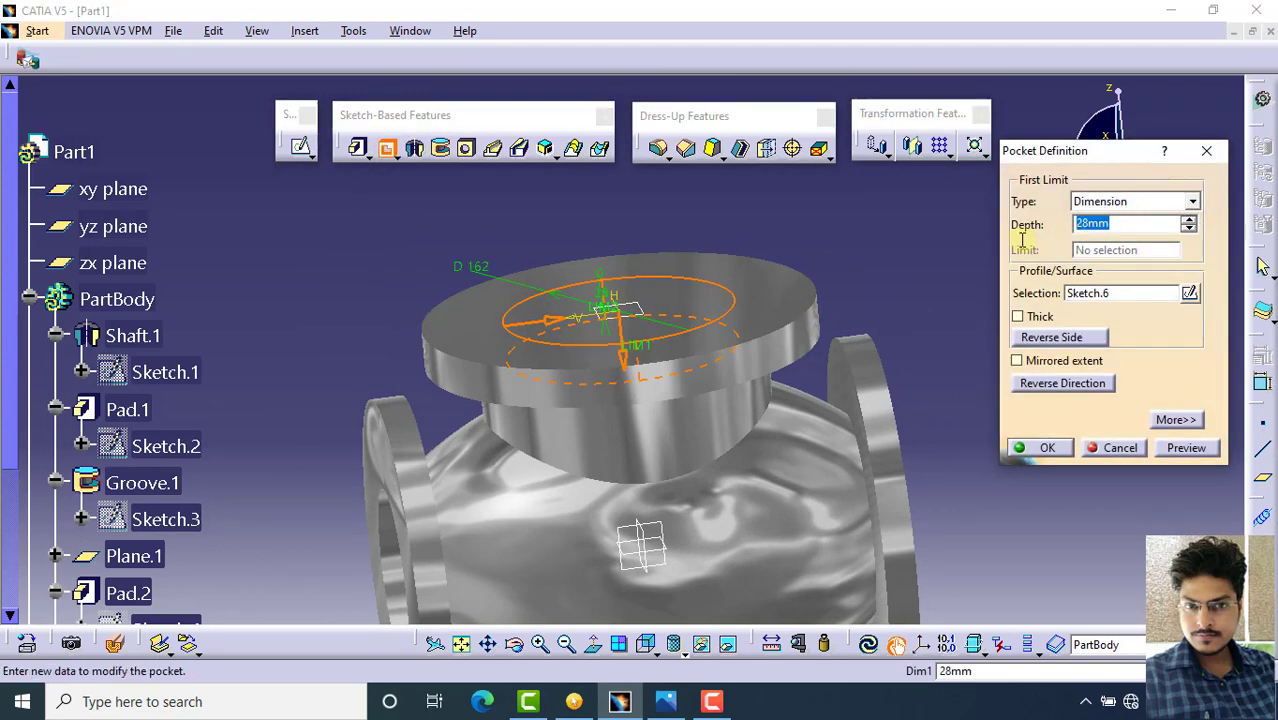
pyautogui.press('Return')
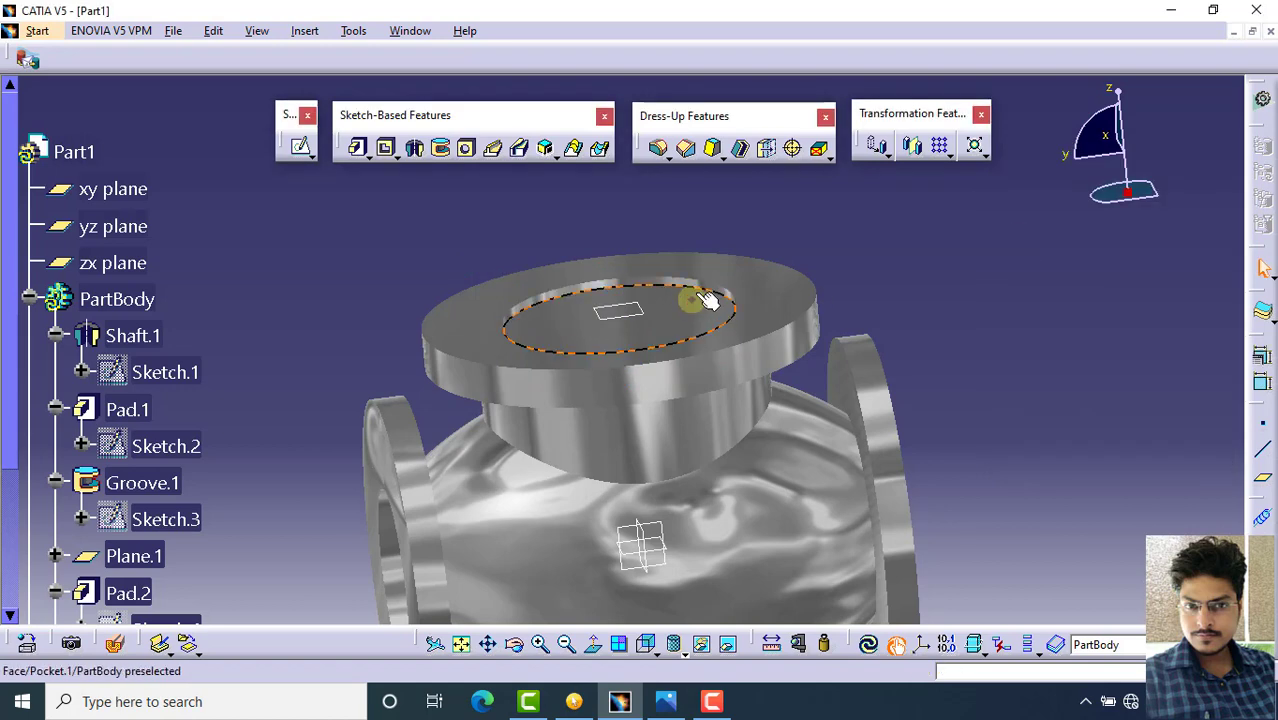
# Start a sketch on the shallow pocket's floor and draw a circle about 125 mm in diameter centred on the origin
pyautogui.moveTo(690, 294); pyautogui.dragTo(615, 331, button='middle')
pyautogui.click(488, 348)
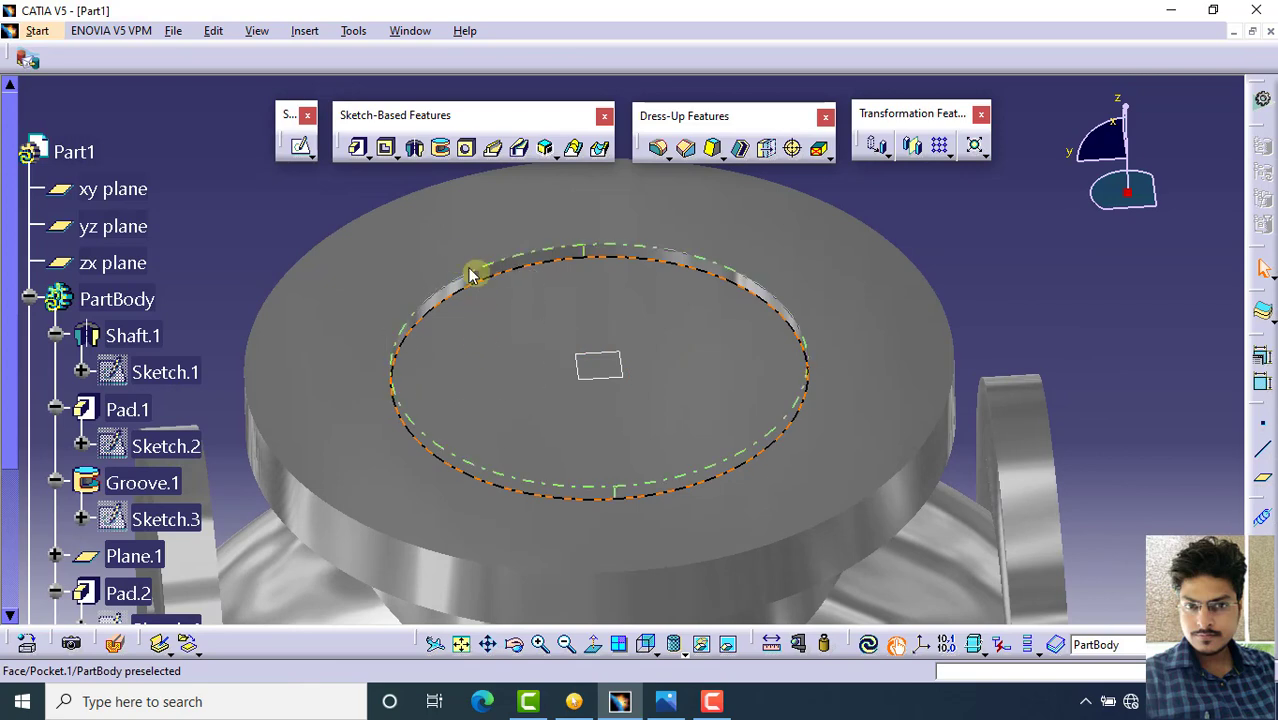
pyautogui.click(303, 147)
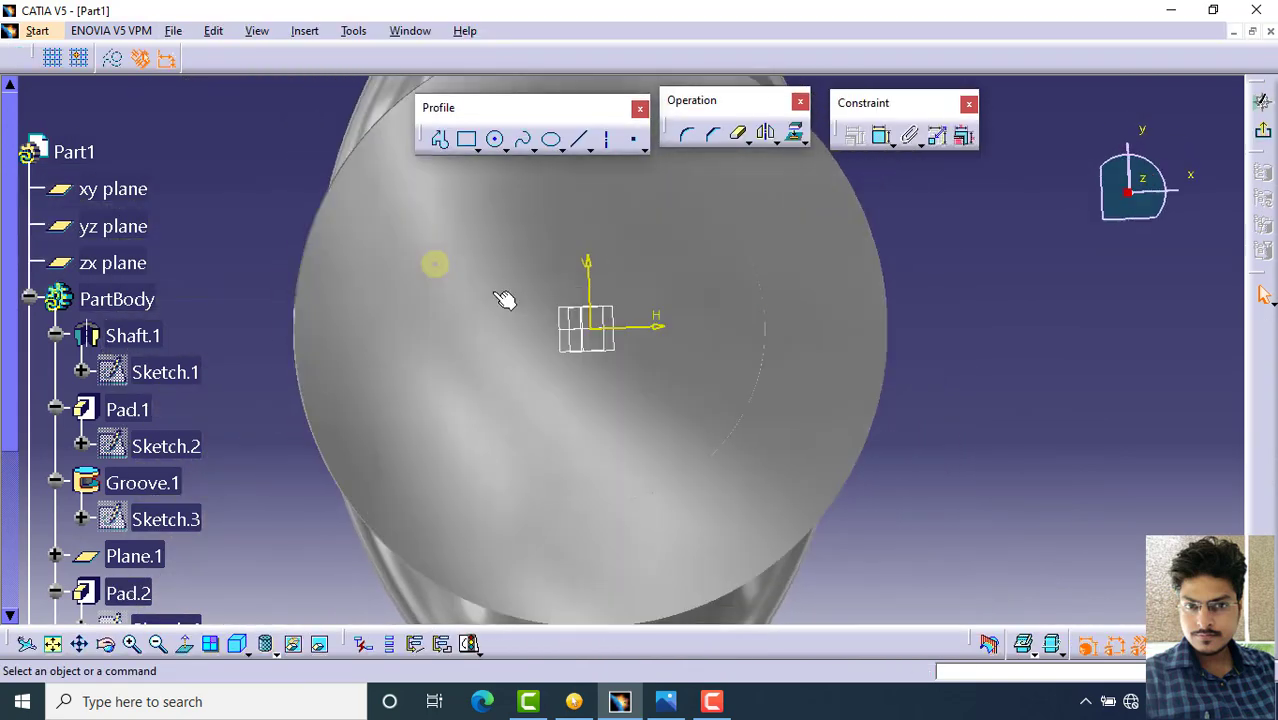
pyautogui.click(496, 139)
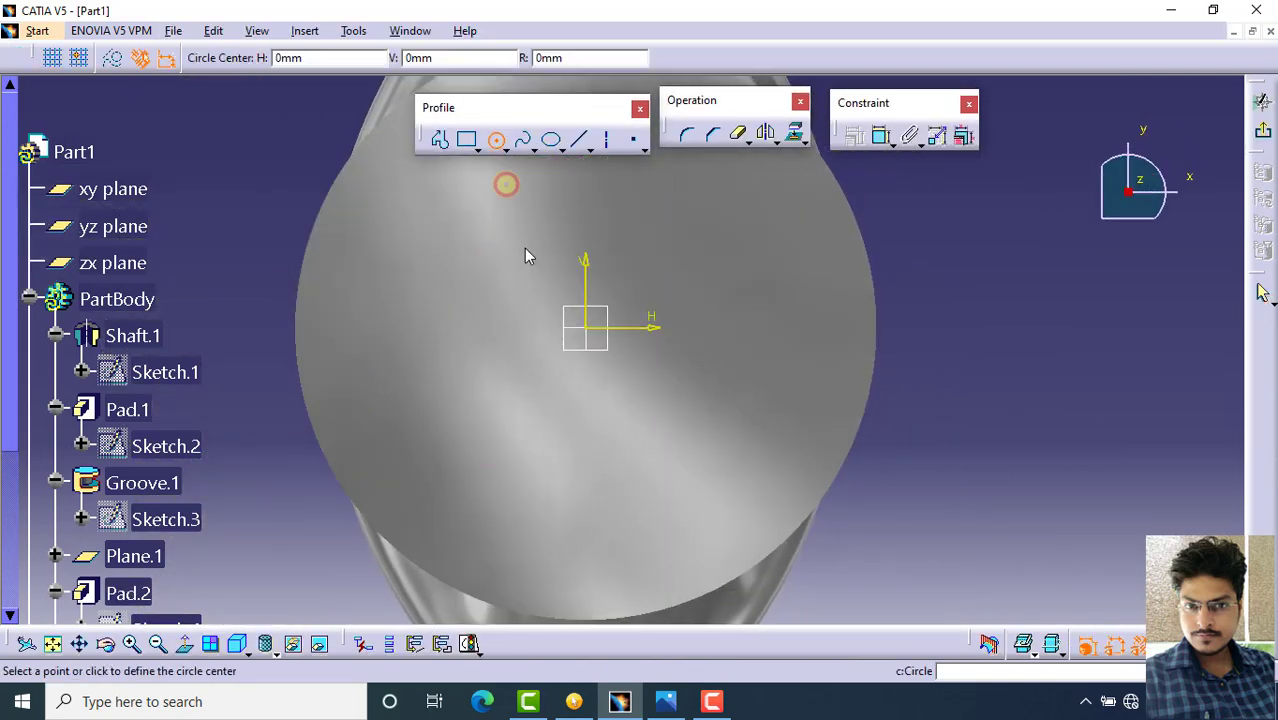
pyautogui.click(590, 330)
pyautogui.click(708, 276)
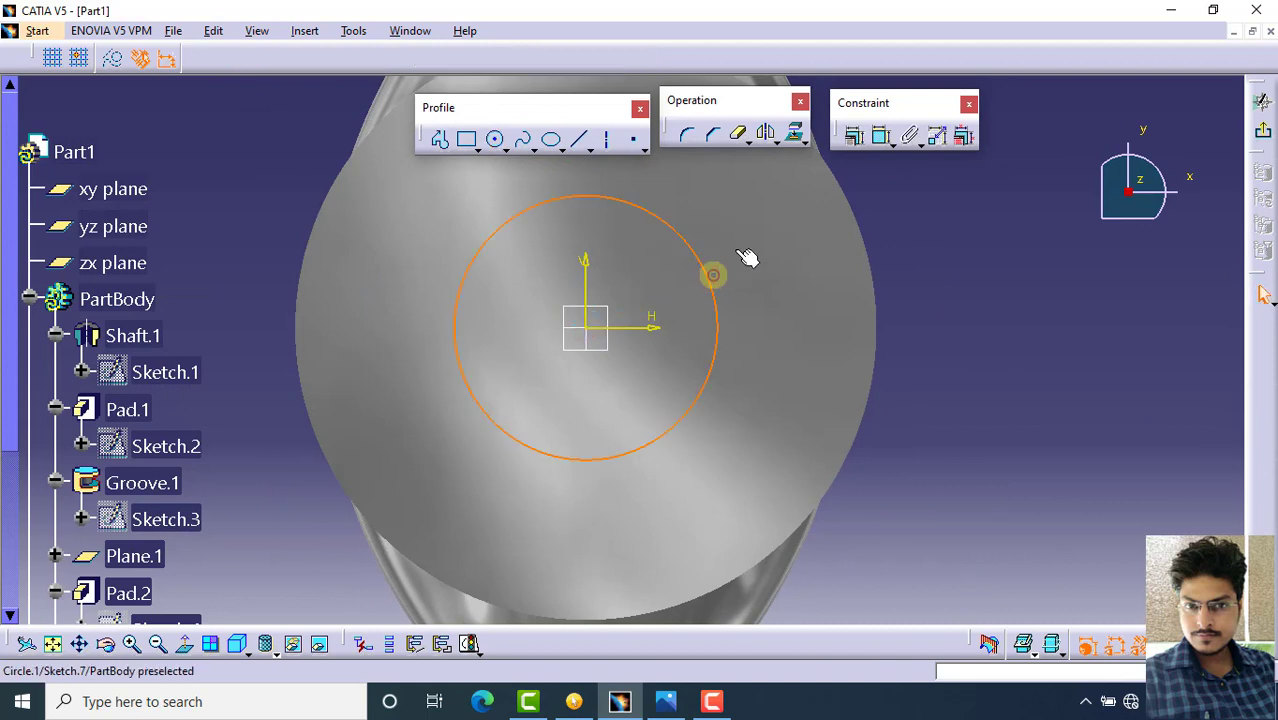
# Dimension the circle on the pocket floor, set its diameter to 170 mm and exit the sketch
pyautogui.click(853, 137)
pyautogui.click(705, 280)
pyautogui.click(912, 243)
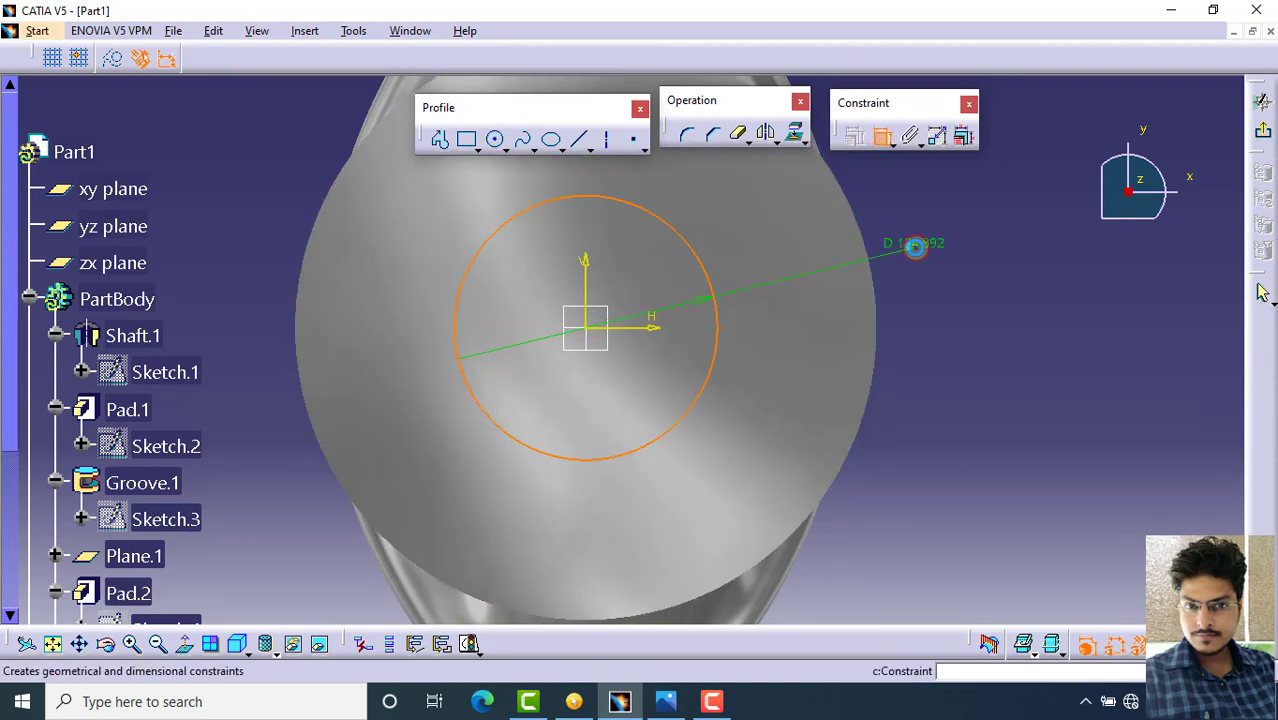
pyautogui.doubleClick(930, 245)
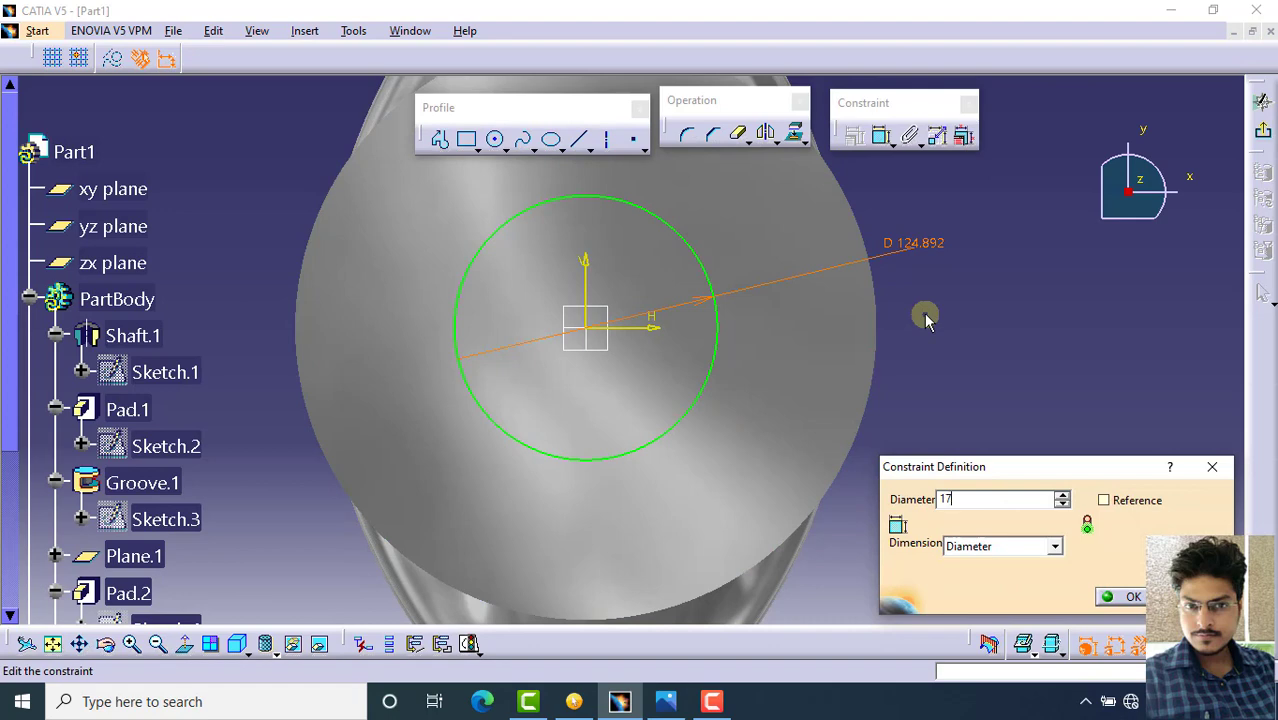
pyautogui.press('Return')
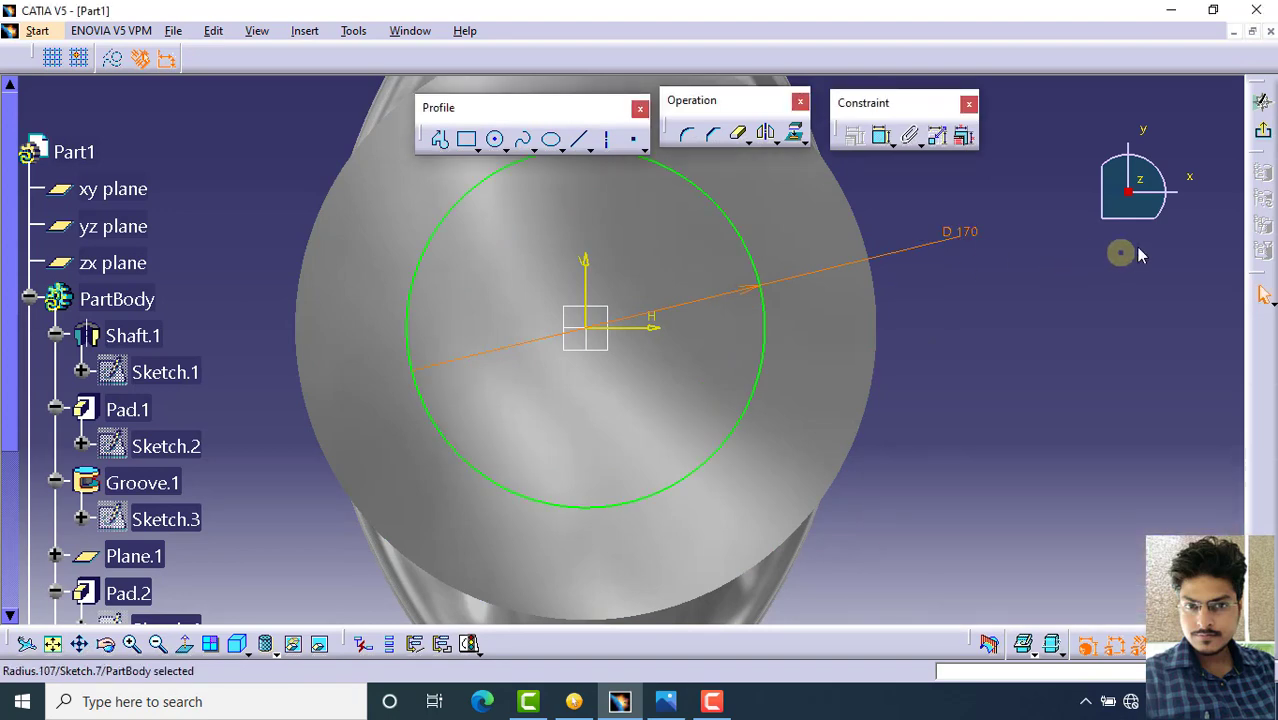
pyautogui.click(1262, 132)
# Pocket the 170 mm circle 100 mm deep with the direction reversed, down through the neck into the hollow barrel
pyautogui.moveTo(940, 270)
pyautogui.mouseDown(button='middle')
pyautogui.moveTo(844, 314)
pyautogui.moveTo(648, 280)
pyautogui.mouseUp(button='middle')
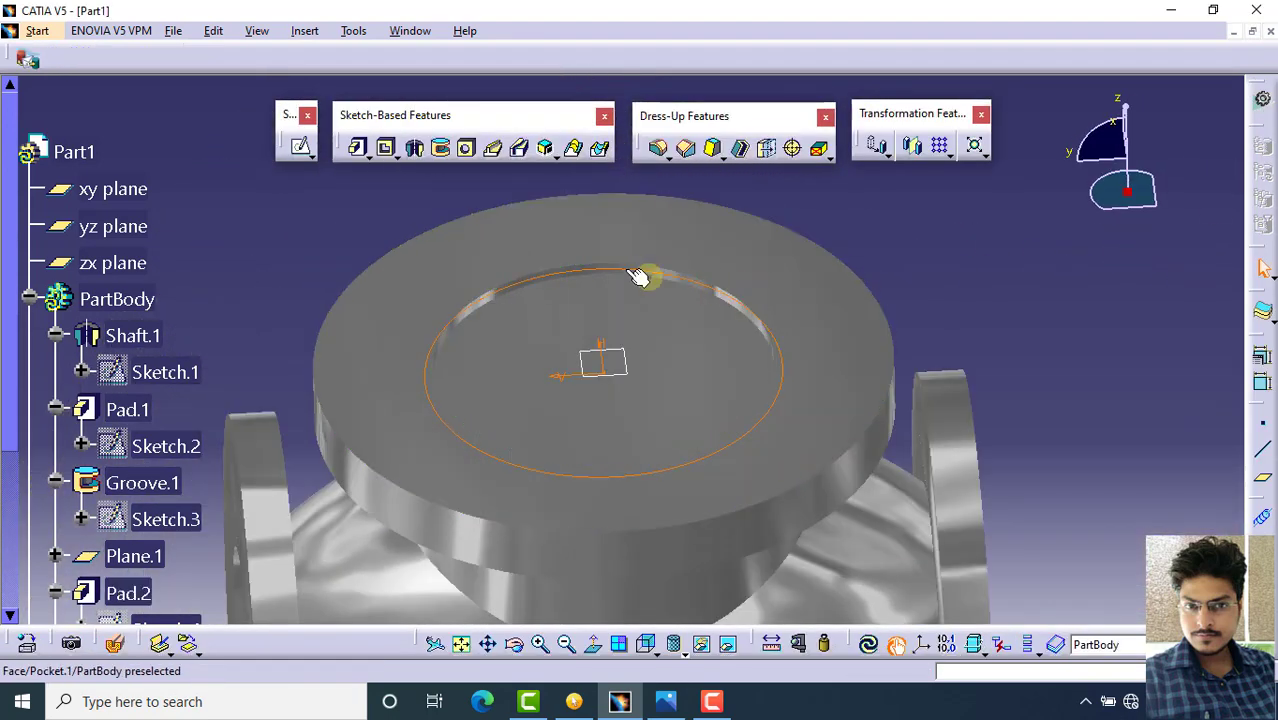
pyautogui.moveTo(529, 182)
pyautogui.mouseDown(button='middle')
pyautogui.moveTo(540, 158)
pyautogui.moveTo(562, 285)
pyautogui.moveTo(559, 191)
pyautogui.moveTo(567, 242)
pyautogui.mouseUp(button='middle')
pyautogui.click(385, 147)
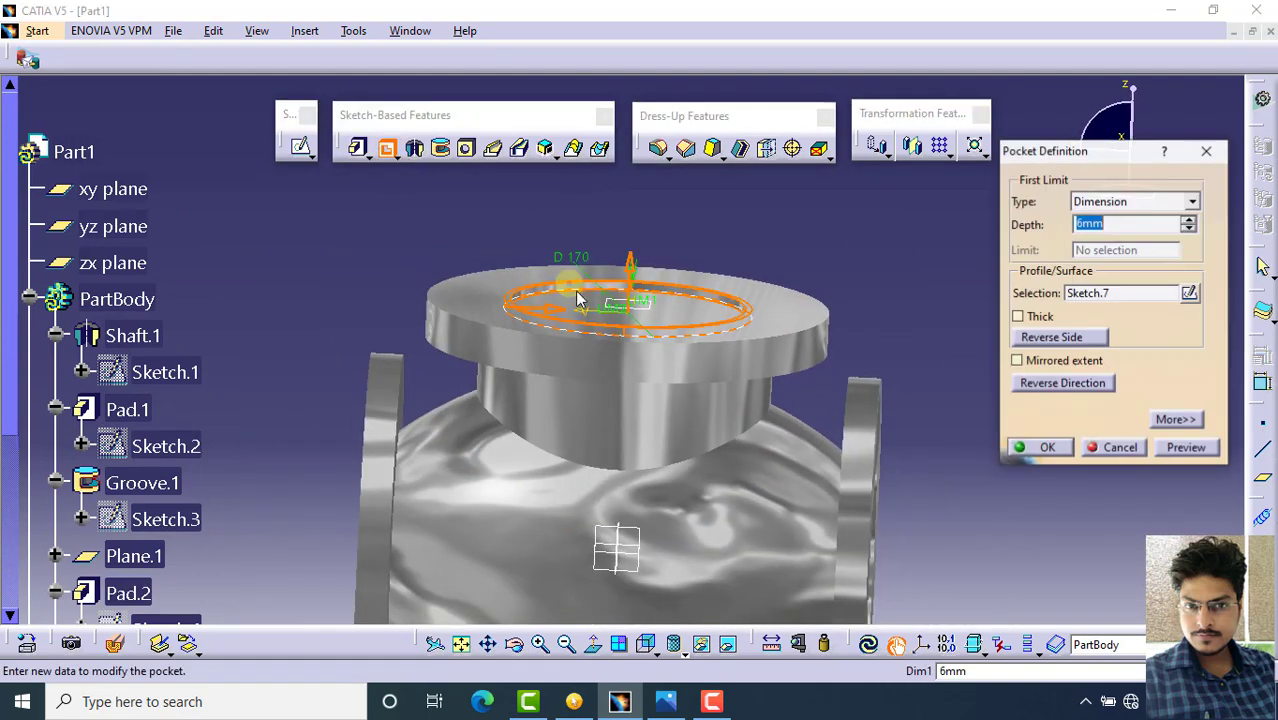
pyautogui.click(1064, 388)
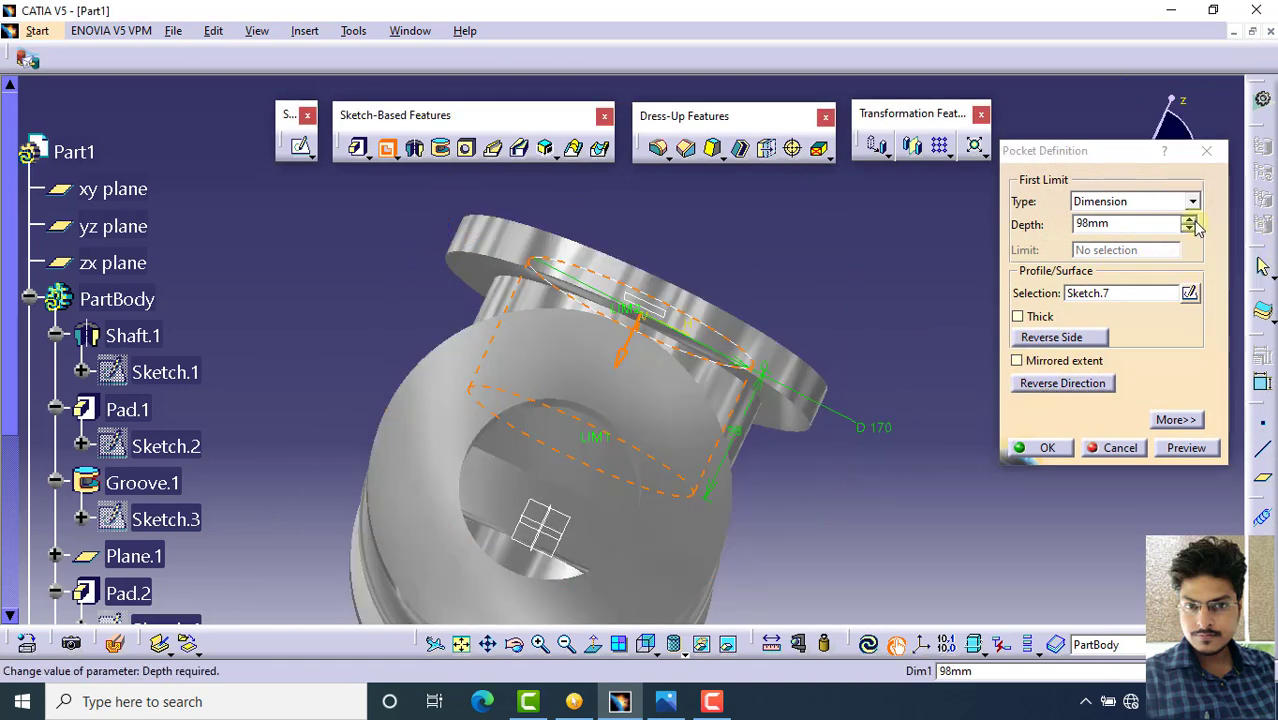
pyautogui.click(1195, 221)
pyautogui.moveTo(455, 372); pyautogui.dragTo(748, 480, button='middle')
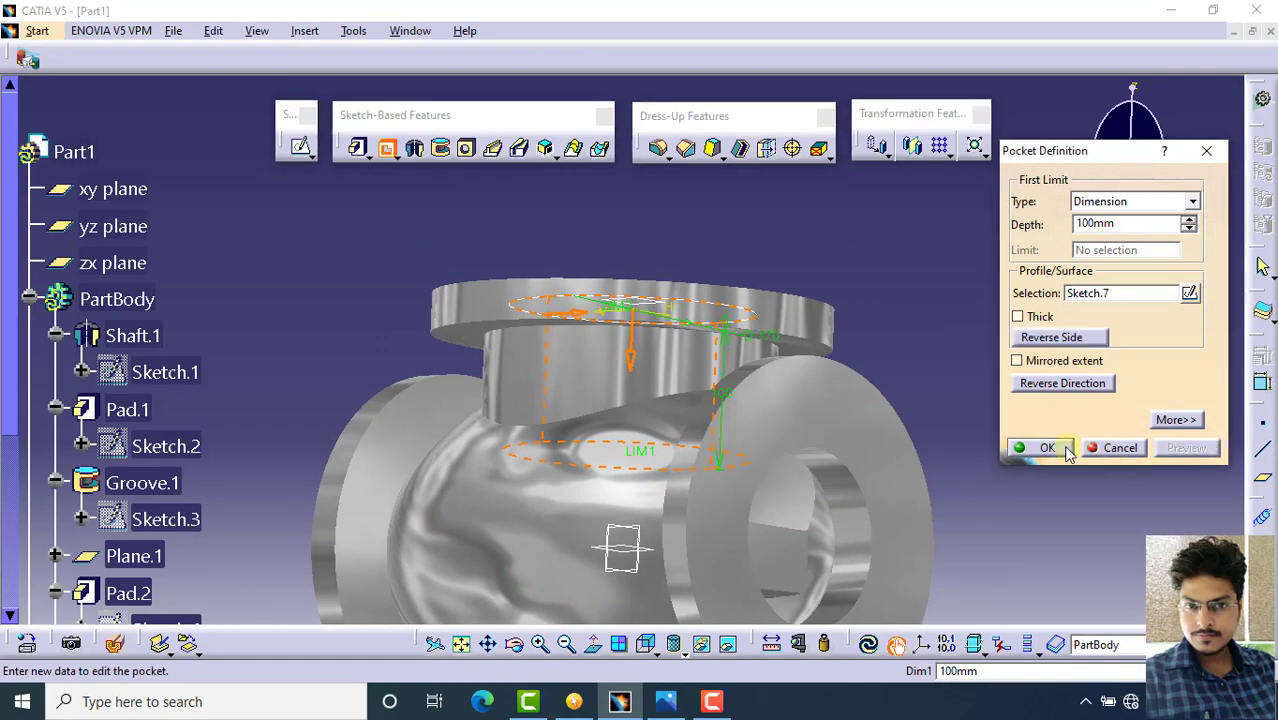
pyautogui.click(1062, 450)
# Start a sketch on the top flange's ring face and draw a circle about 34 mm in diameter on the vertical axis above the bore
pyautogui.moveTo(805, 319); pyautogui.dragTo(740, 220, button='middle')
pyautogui.click(740, 220)
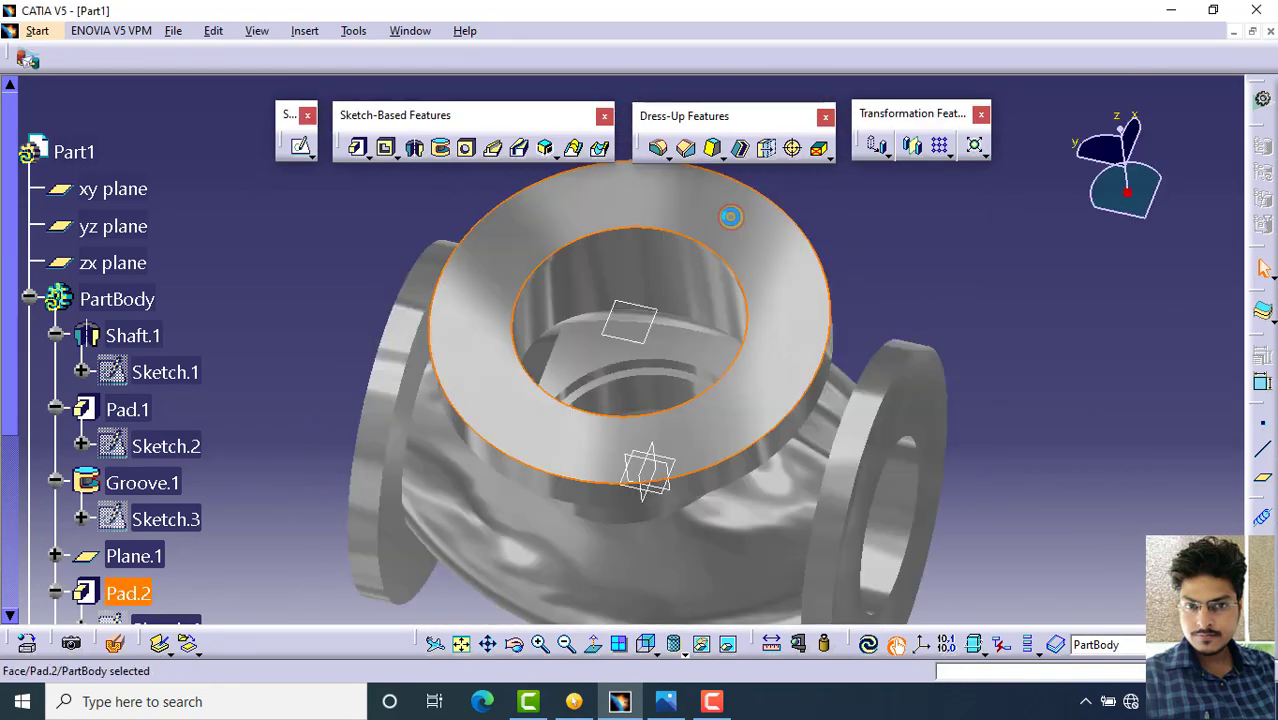
pyautogui.click(300, 148)
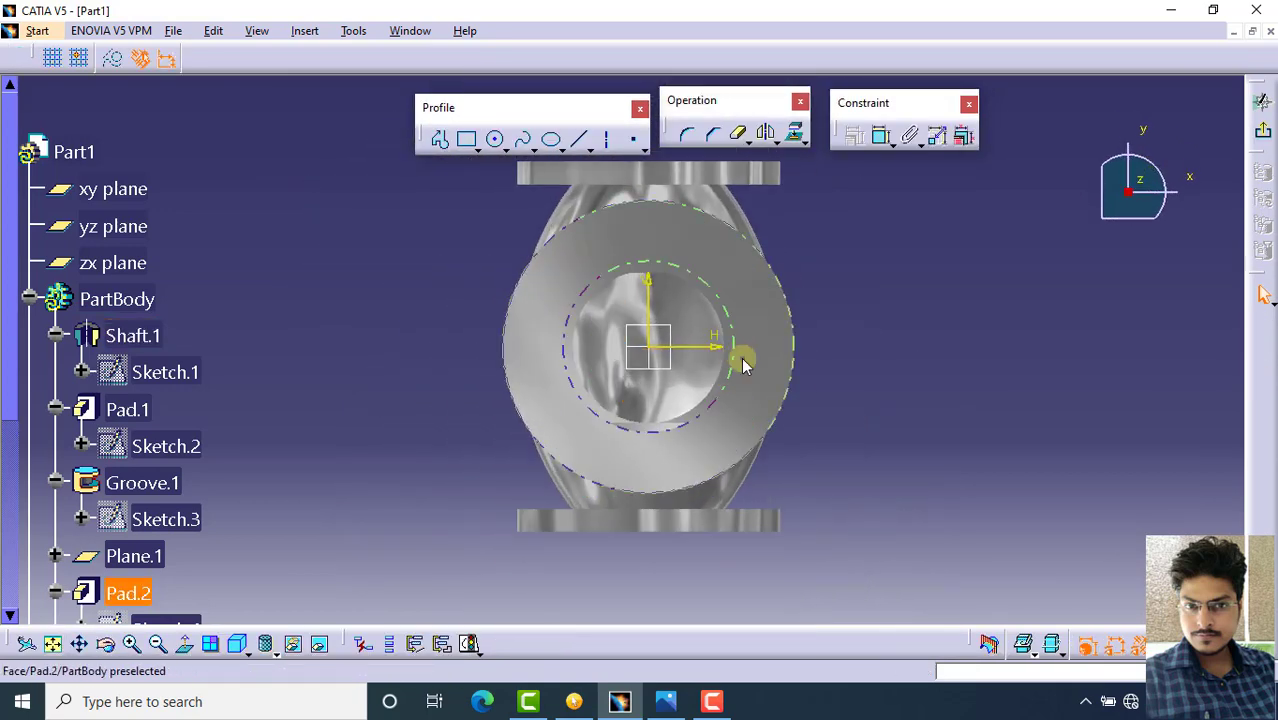
pyautogui.keyDown('ctrl'); pyautogui.moveTo(671, 300); pyautogui.dragTo(690, 320, button='middle'); pyautogui.keyUp('ctrl')
pyautogui.click(497, 140)
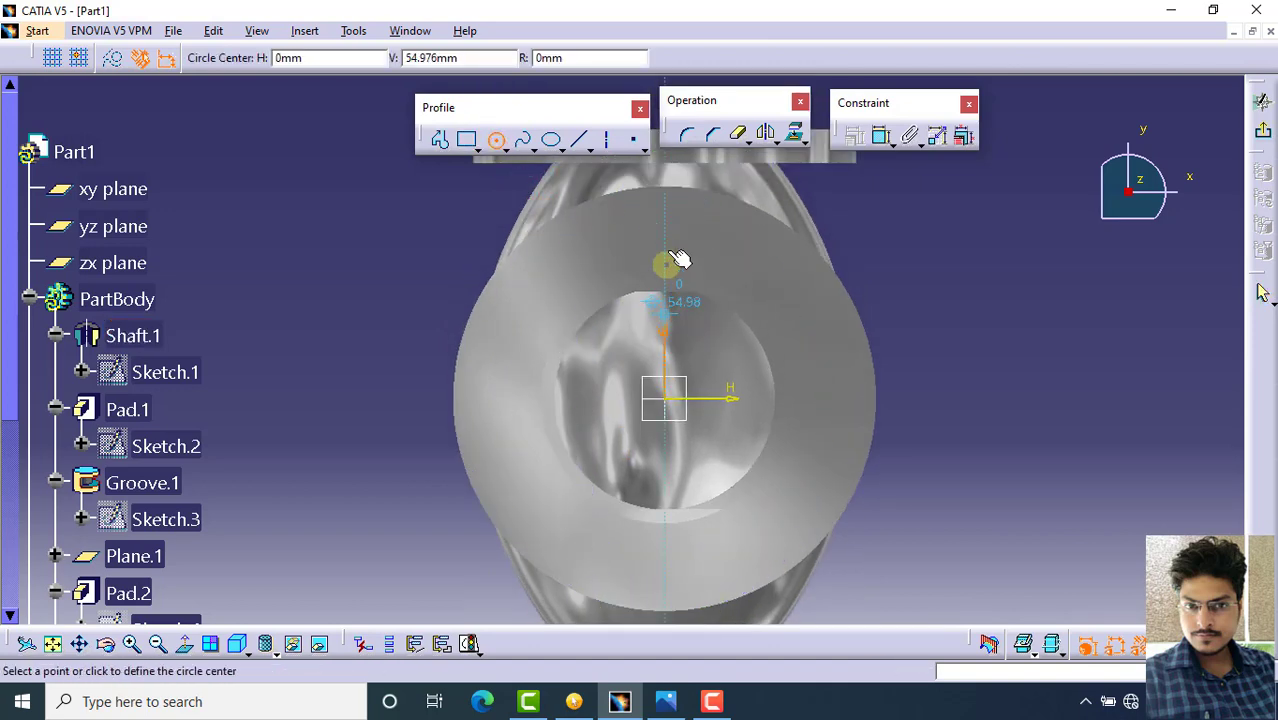
pyautogui.click(691, 249)
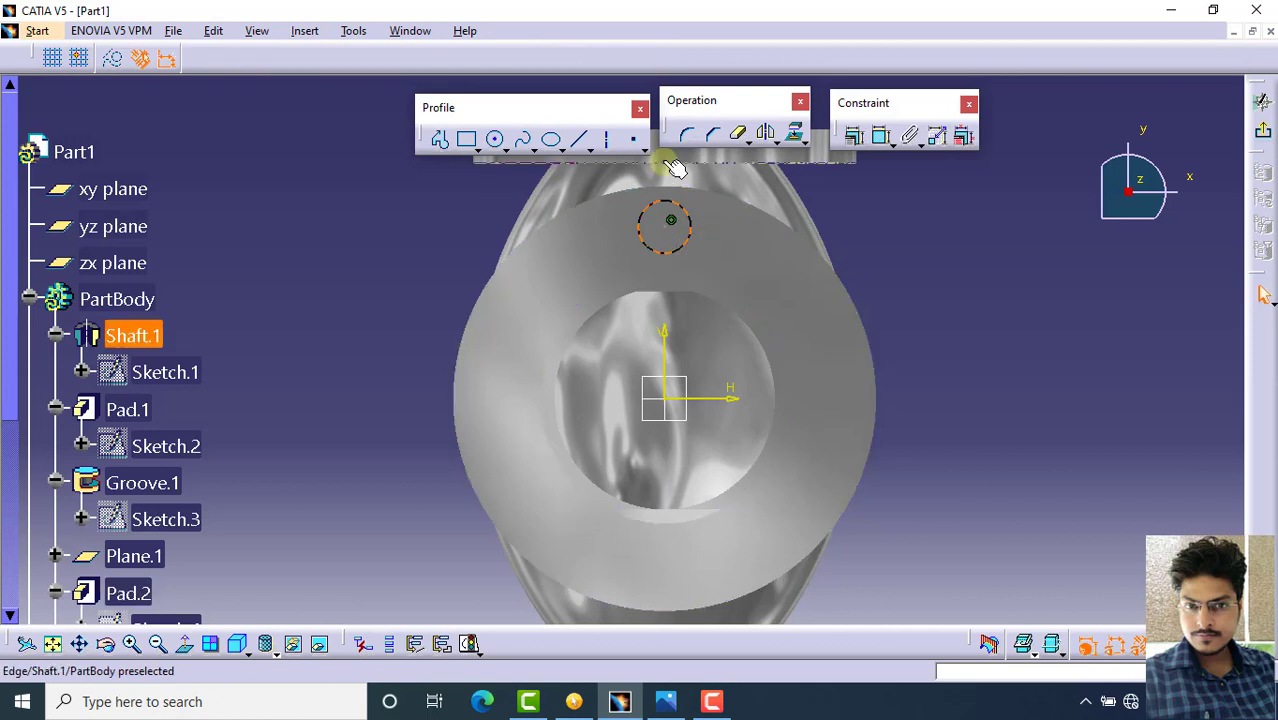
# Dimension the small circle on the flange ring and set its diameter to 20 mm
pyautogui.click(880, 135)
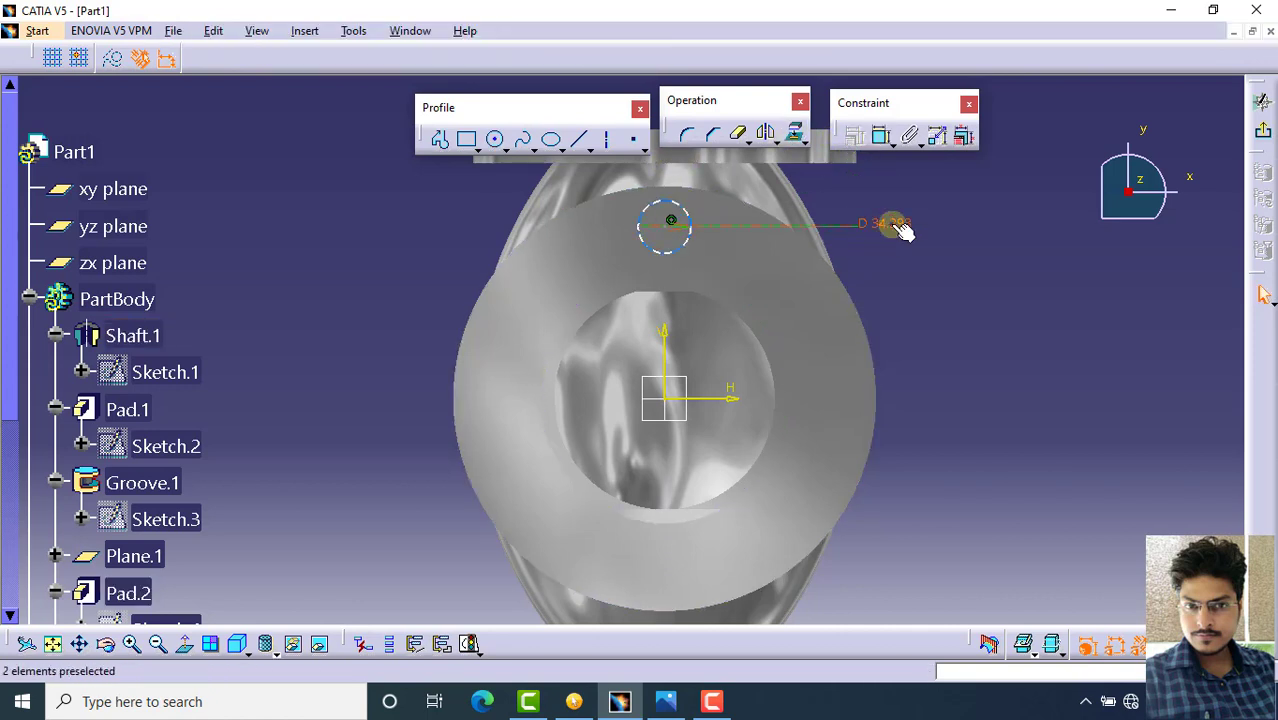
pyautogui.doubleClick(890, 226)
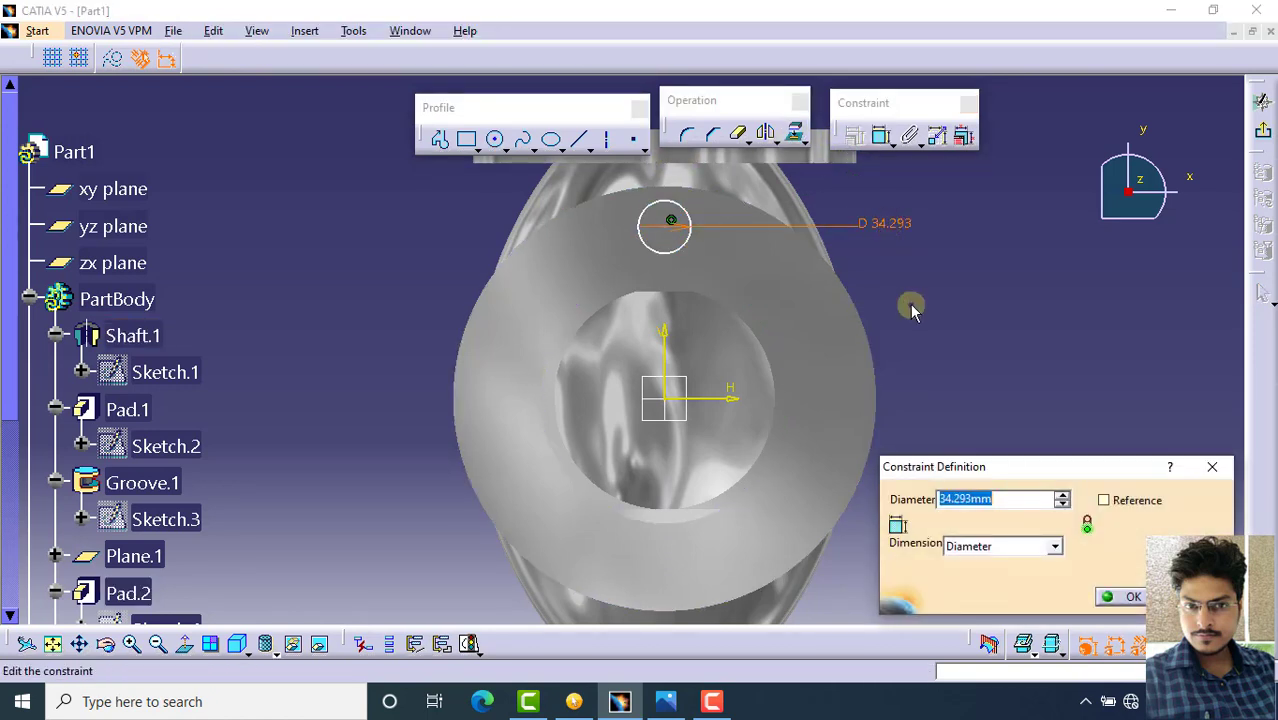
pyautogui.write('20')
pyautogui.press('Return')
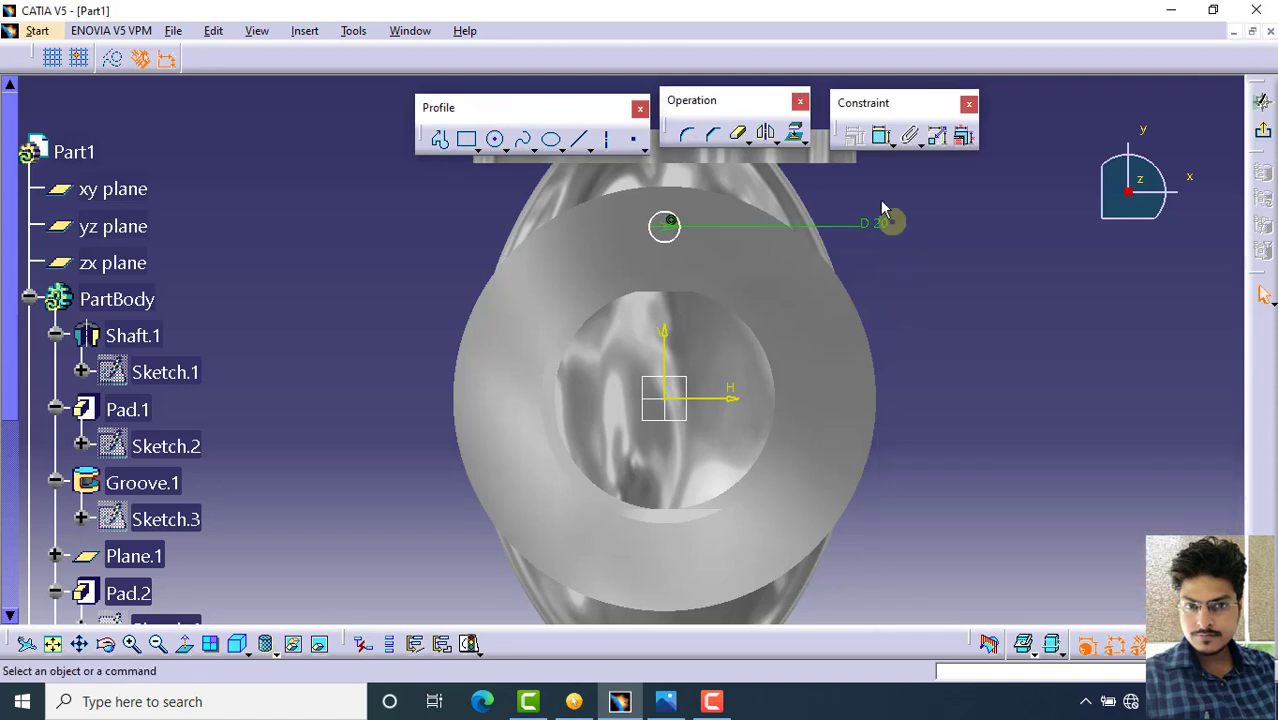
# Dimension the small circle's vertical distance from the horizontal axis, set it to 112.5 mm and exit the sketch
pyautogui.click(880, 135)
pyautogui.click(668, 228)
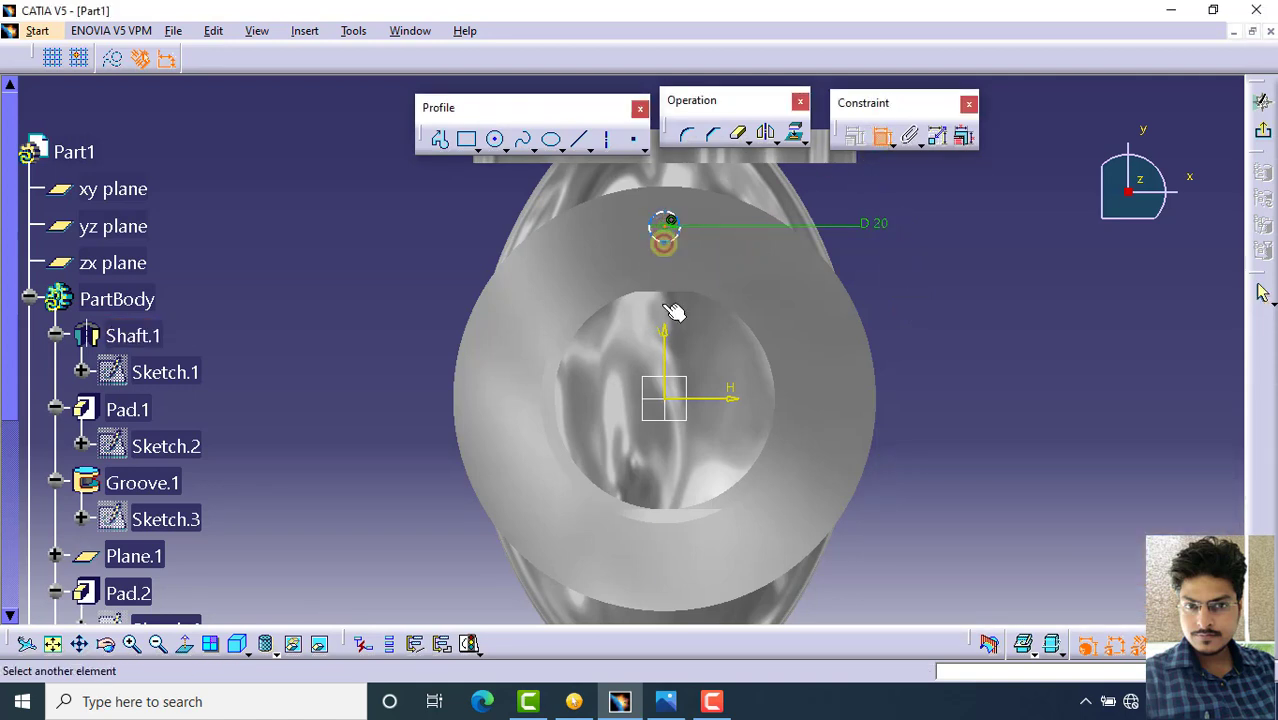
pyautogui.click(713, 397)
pyautogui.doubleClick(1003, 308)
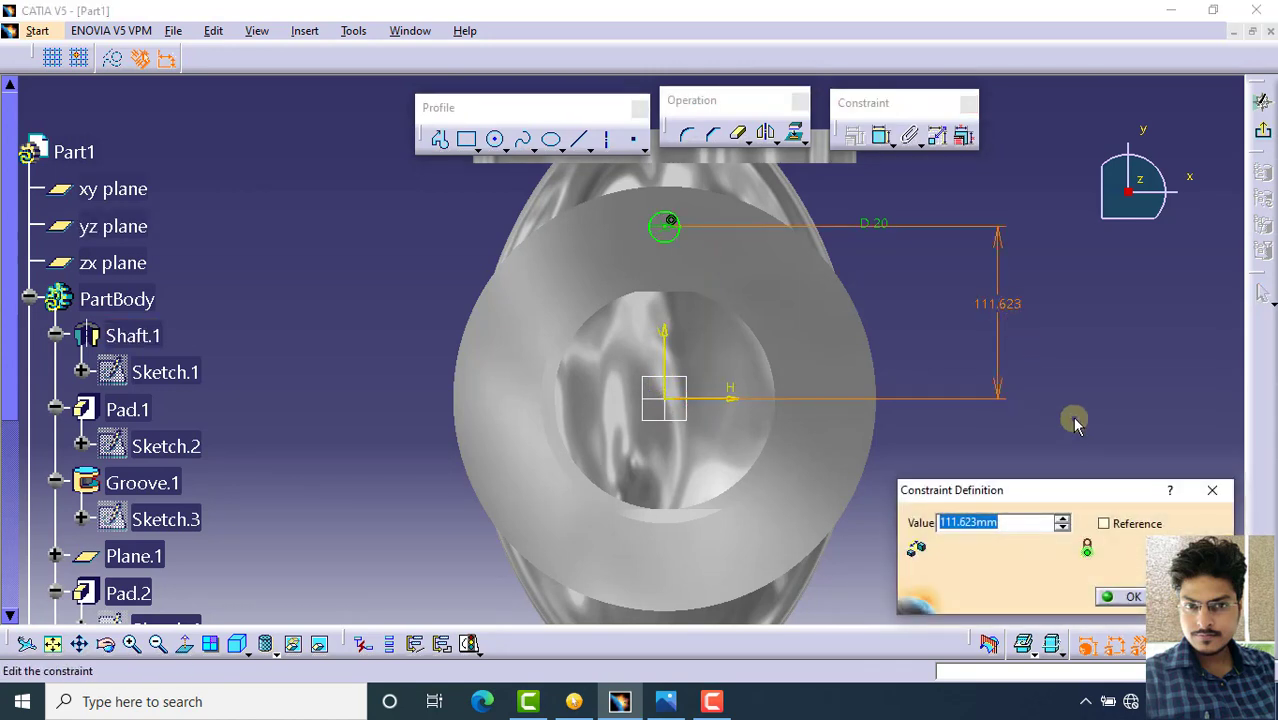
pyautogui.write('225/2')
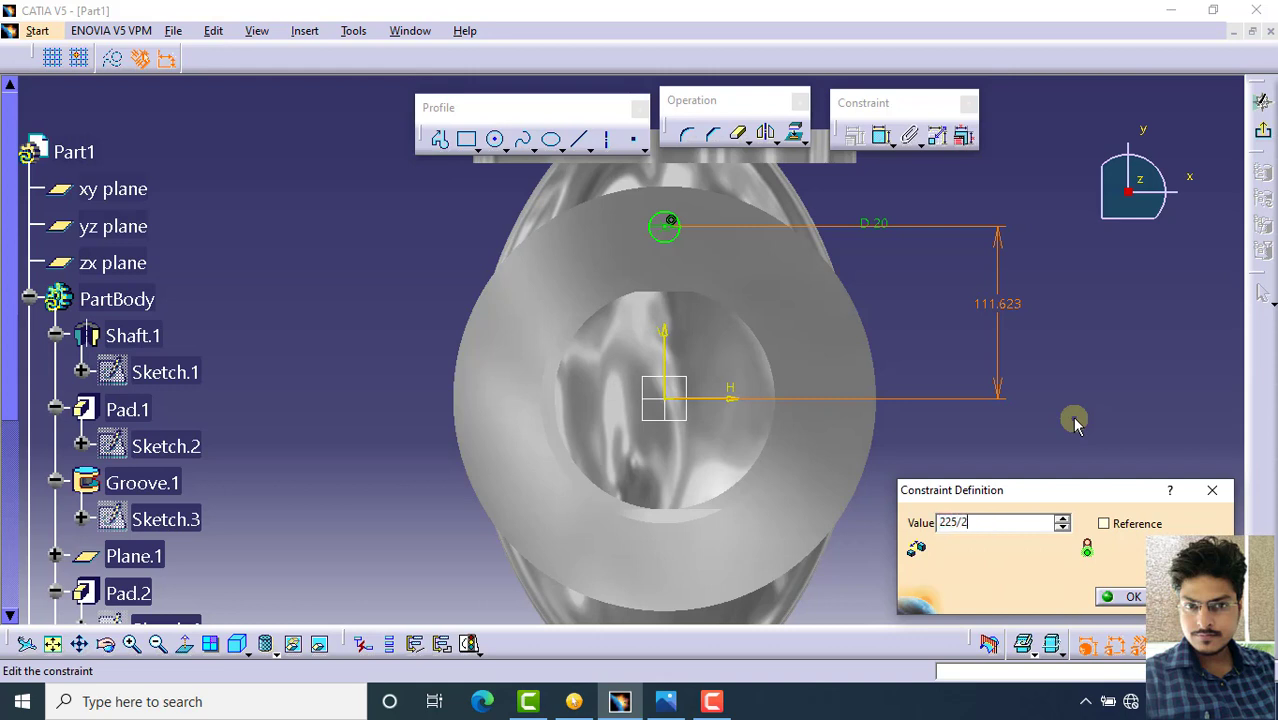
pyautogui.press('Return')
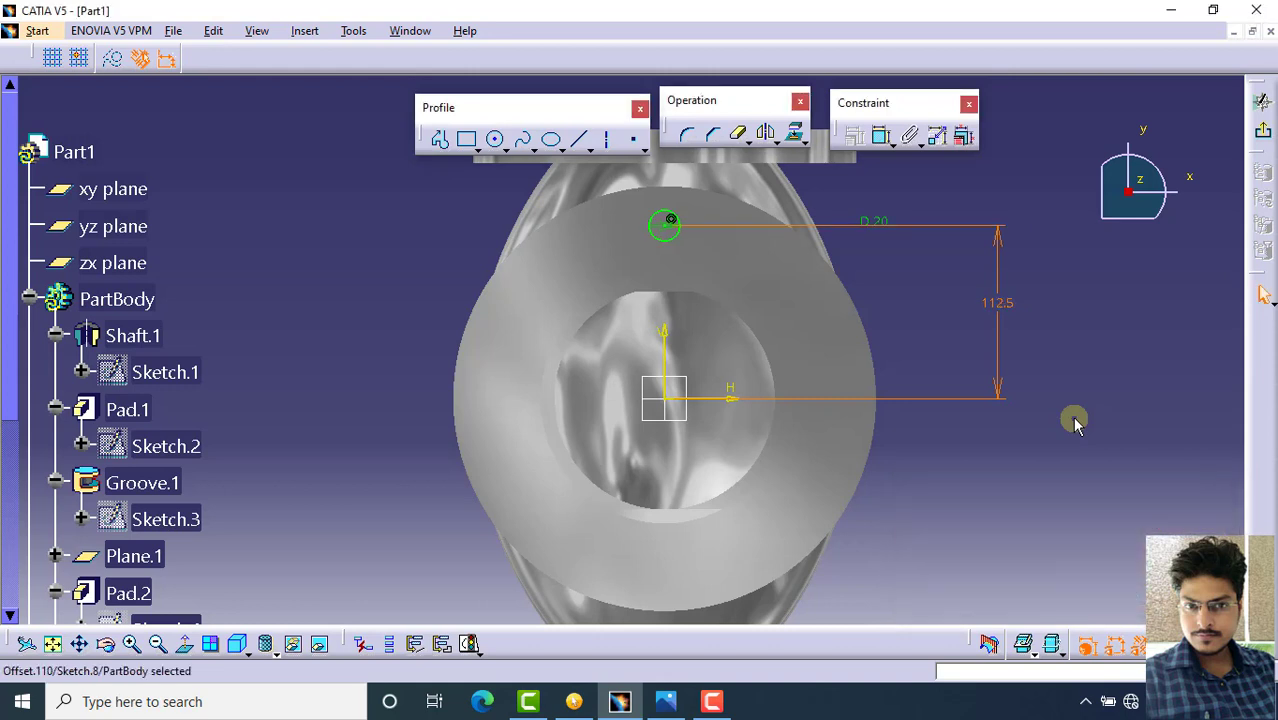
pyautogui.click(1073, 419)
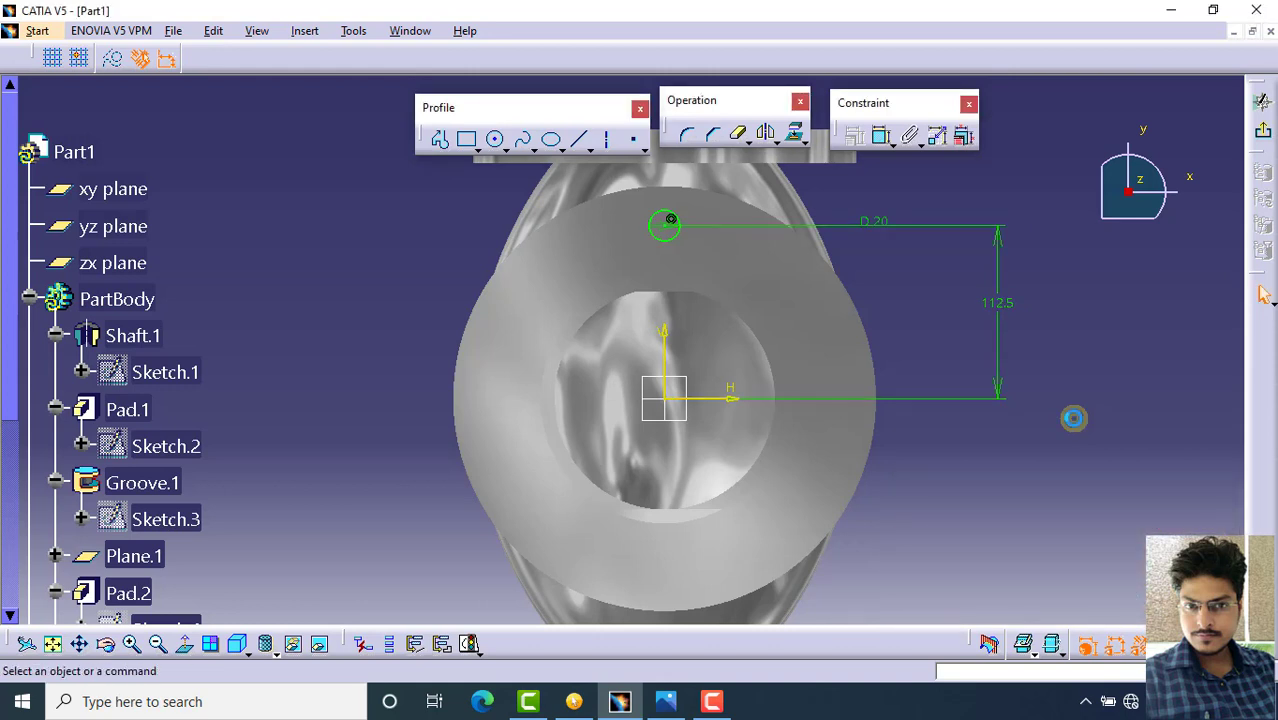
pyautogui.click(1262, 133)
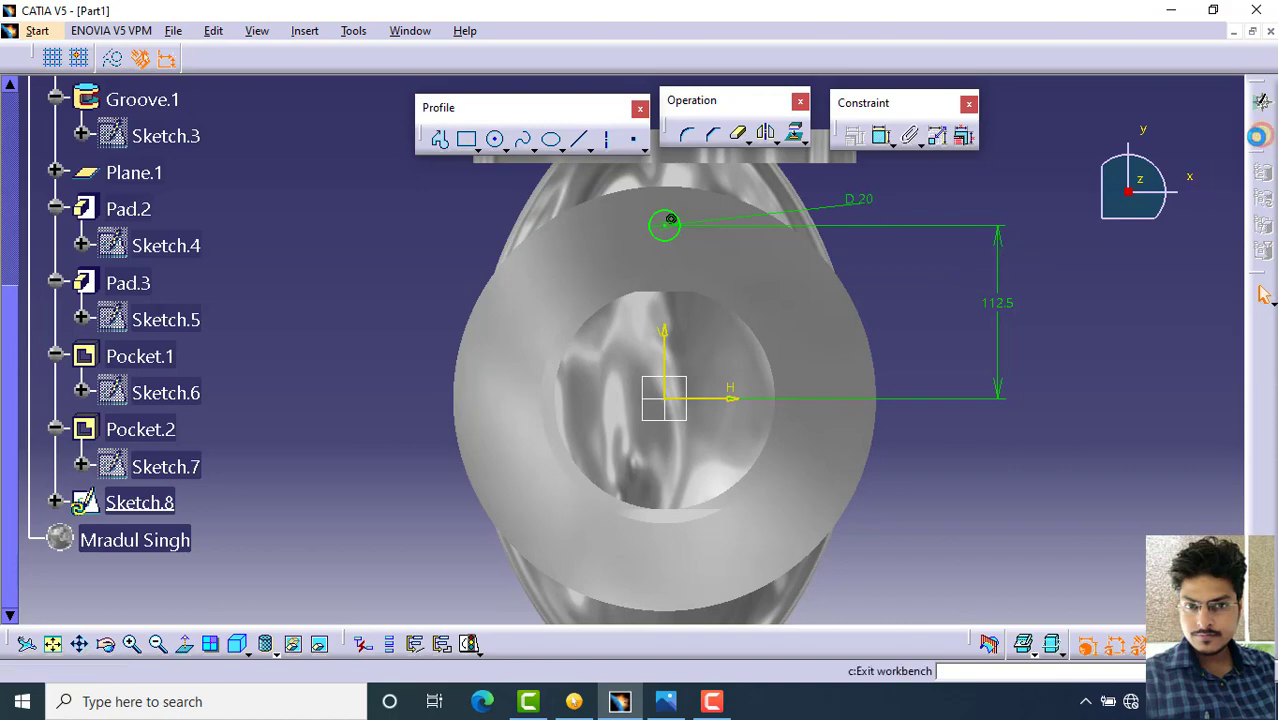
# Pocket the 20 mm circle through the top flange using the Up to next limit
pyautogui.click(1263, 293)
pyautogui.moveTo(542, 326)
pyautogui.mouseDown(button='middle')
pyautogui.moveTo(679, 122)
pyautogui.moveTo(676, 140)
pyautogui.moveTo(508, 245)
pyautogui.mouseUp(button='middle')
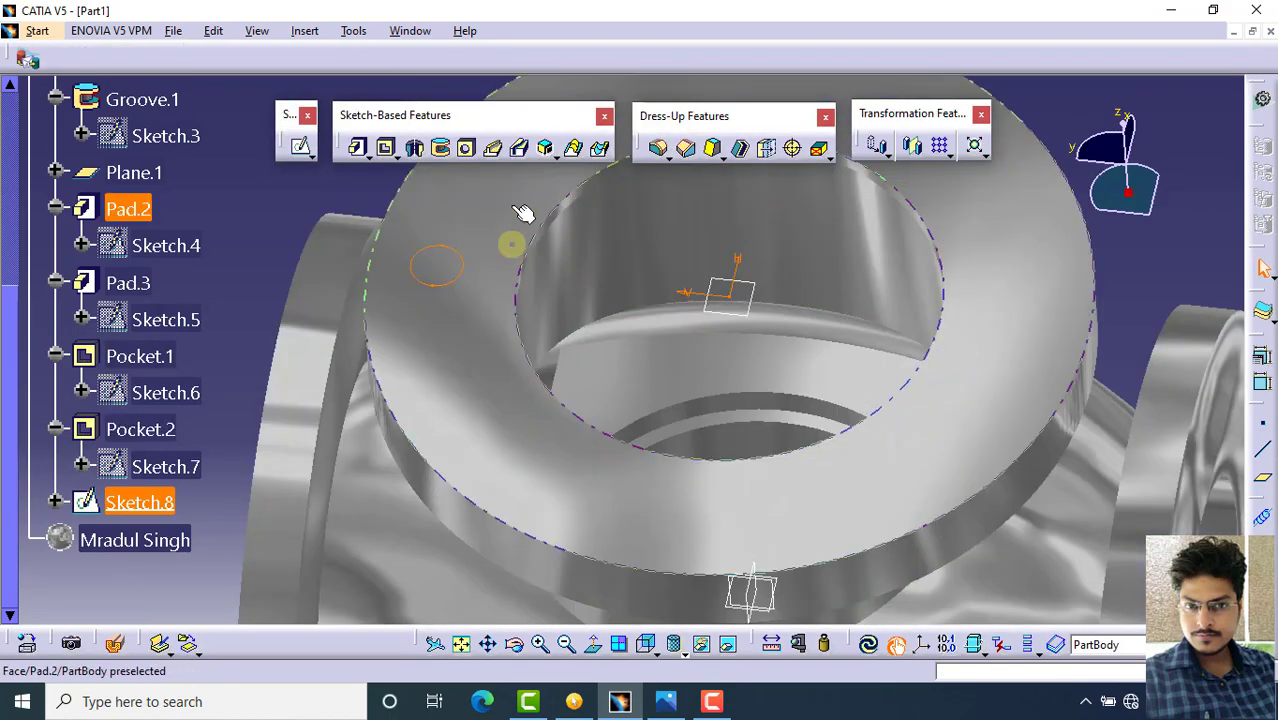
pyautogui.click(389, 147)
pyautogui.moveTo(590, 342); pyautogui.dragTo(685, 186, button='middle')
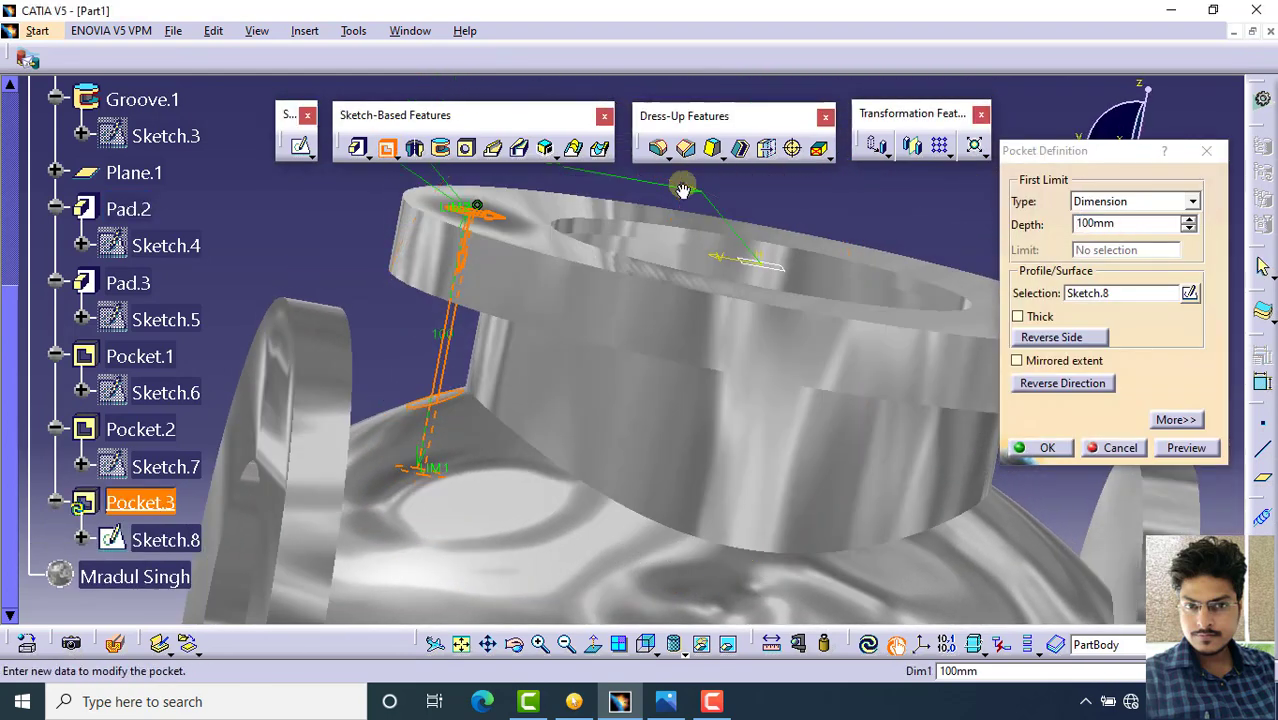
pyautogui.click(1193, 204)
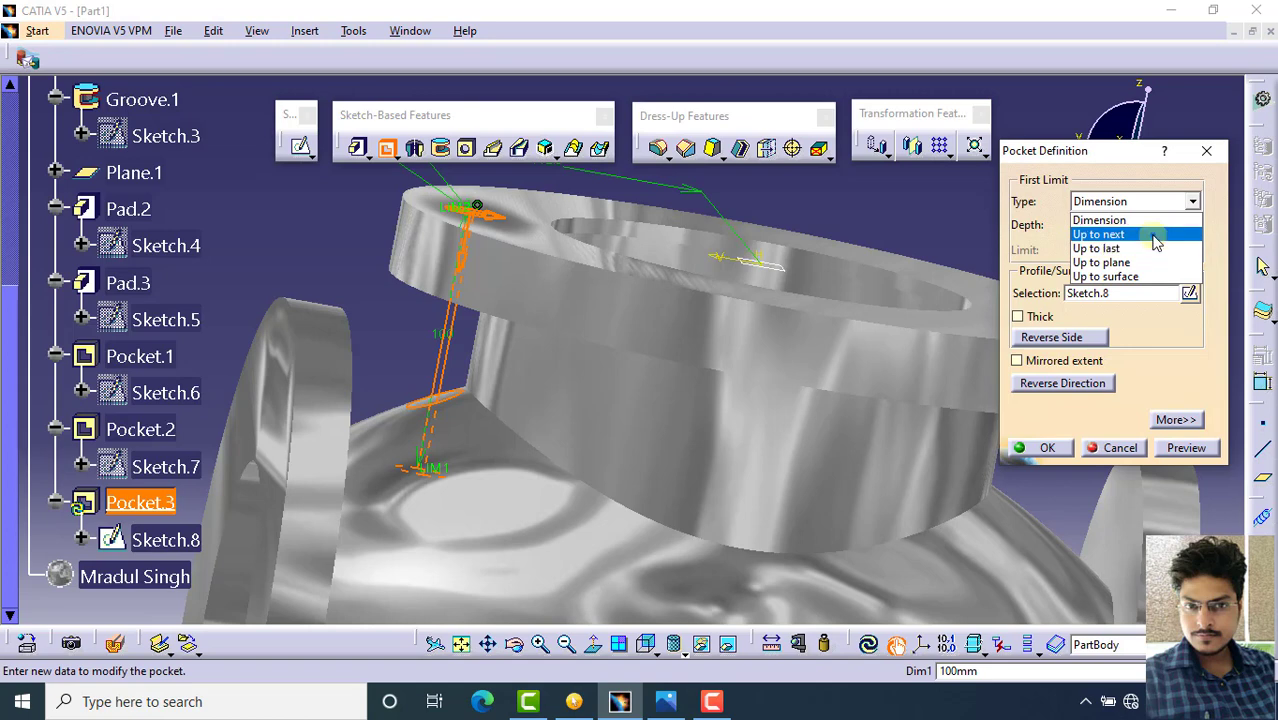
pyautogui.click(1150, 234)
pyautogui.click(1184, 450)
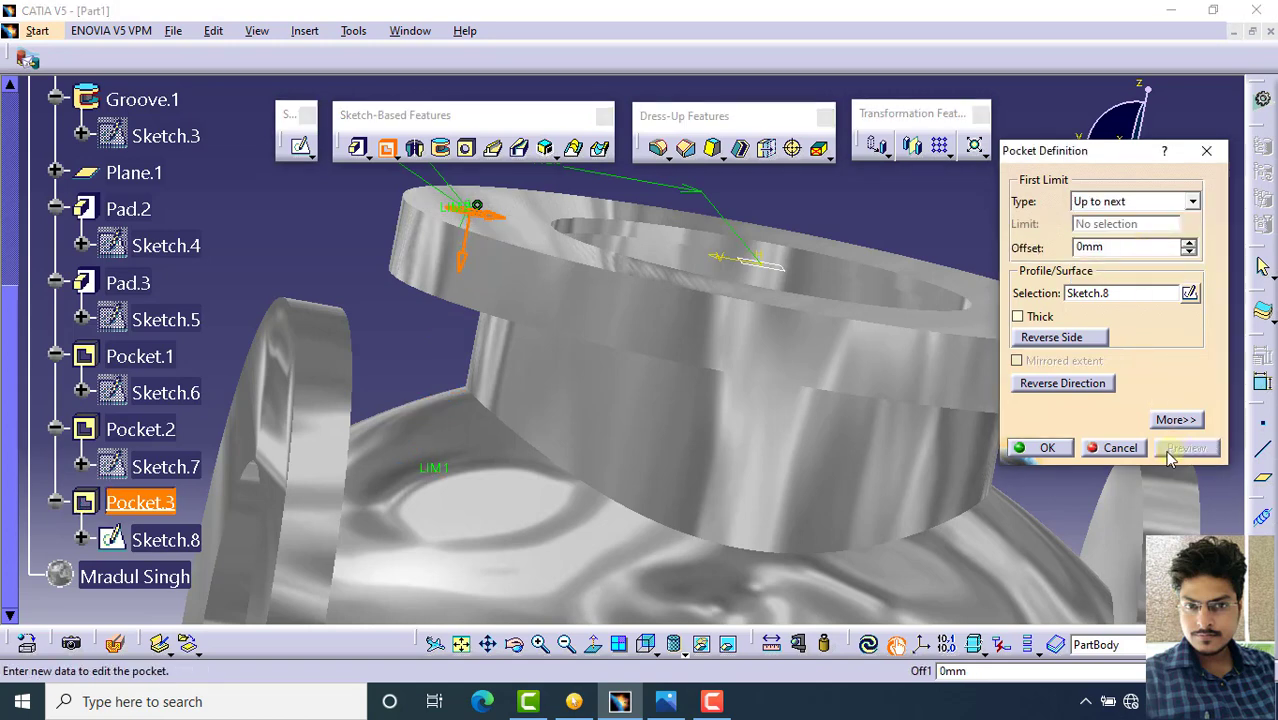
pyautogui.moveTo(813, 394); pyautogui.dragTo(847, 214, button='middle')
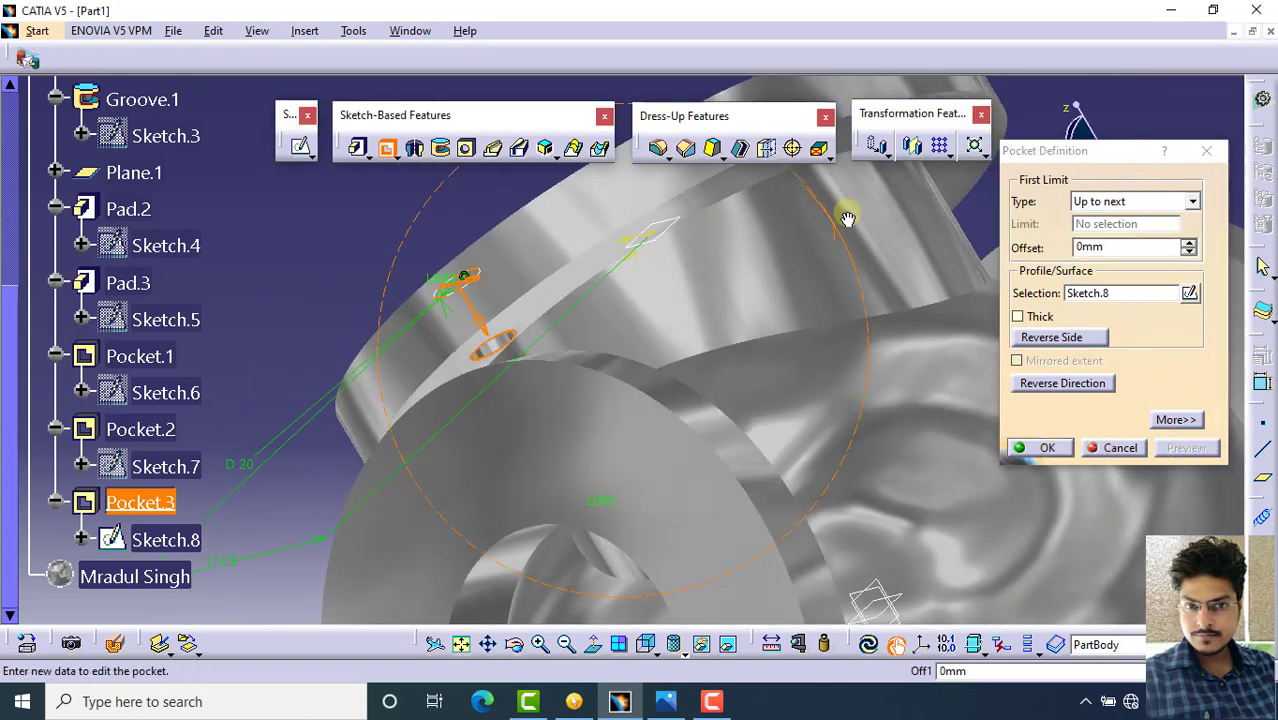
pyautogui.click(1040, 448)
# Circular-pattern the 20 mm flange hole with 6 instances at 60° angular spacing, using the flange's ring face as the reference element
pyautogui.moveTo(836, 363); pyautogui.dragTo(713, 234, button='middle')
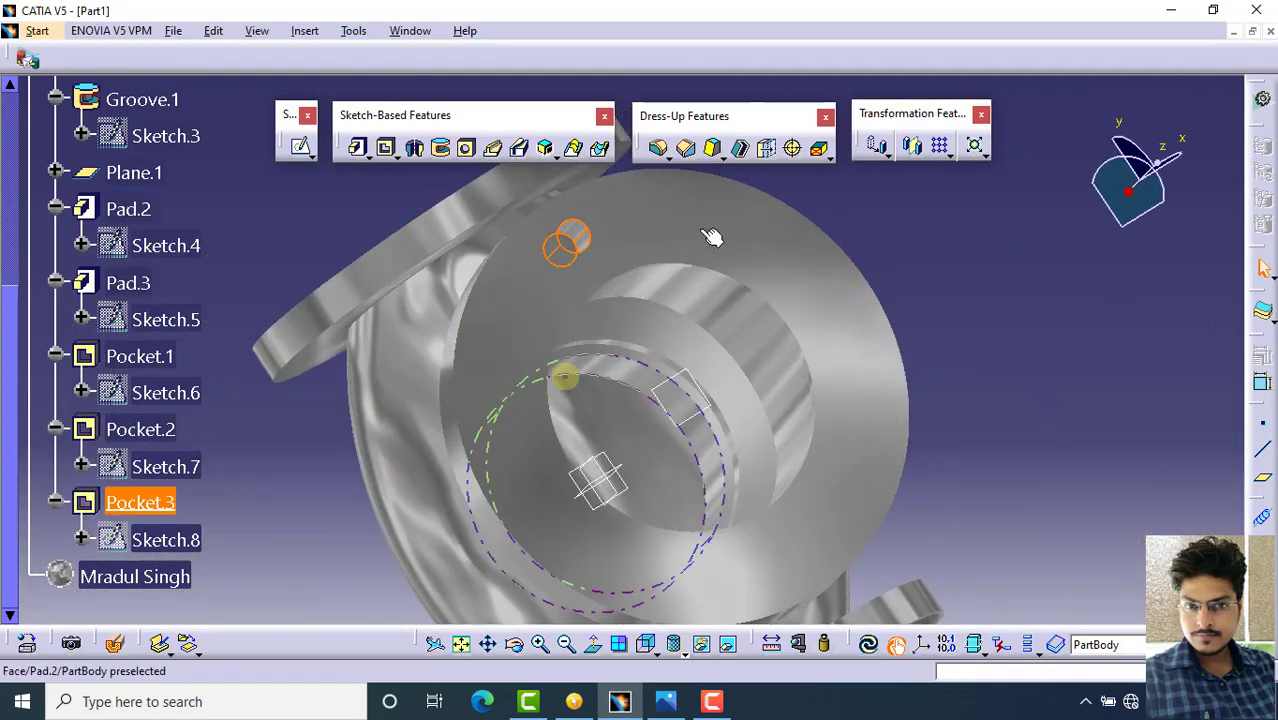
pyautogui.click(950, 157)
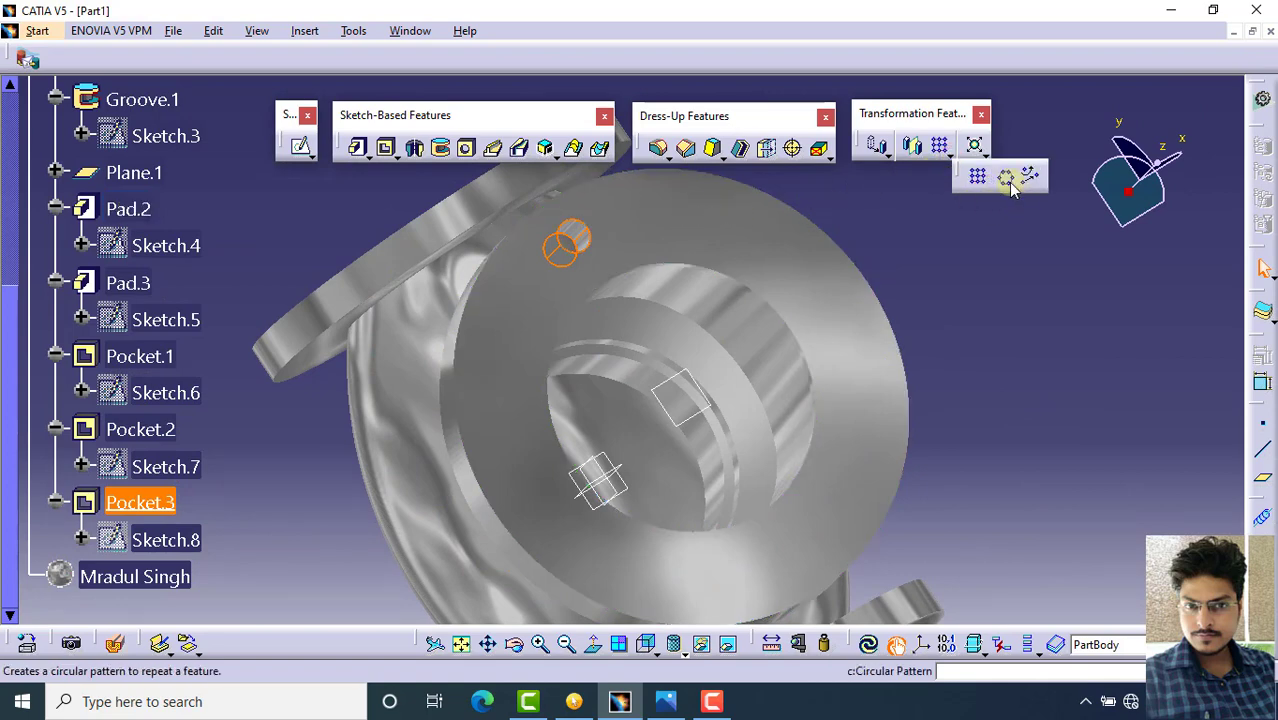
pyautogui.click(1006, 178)
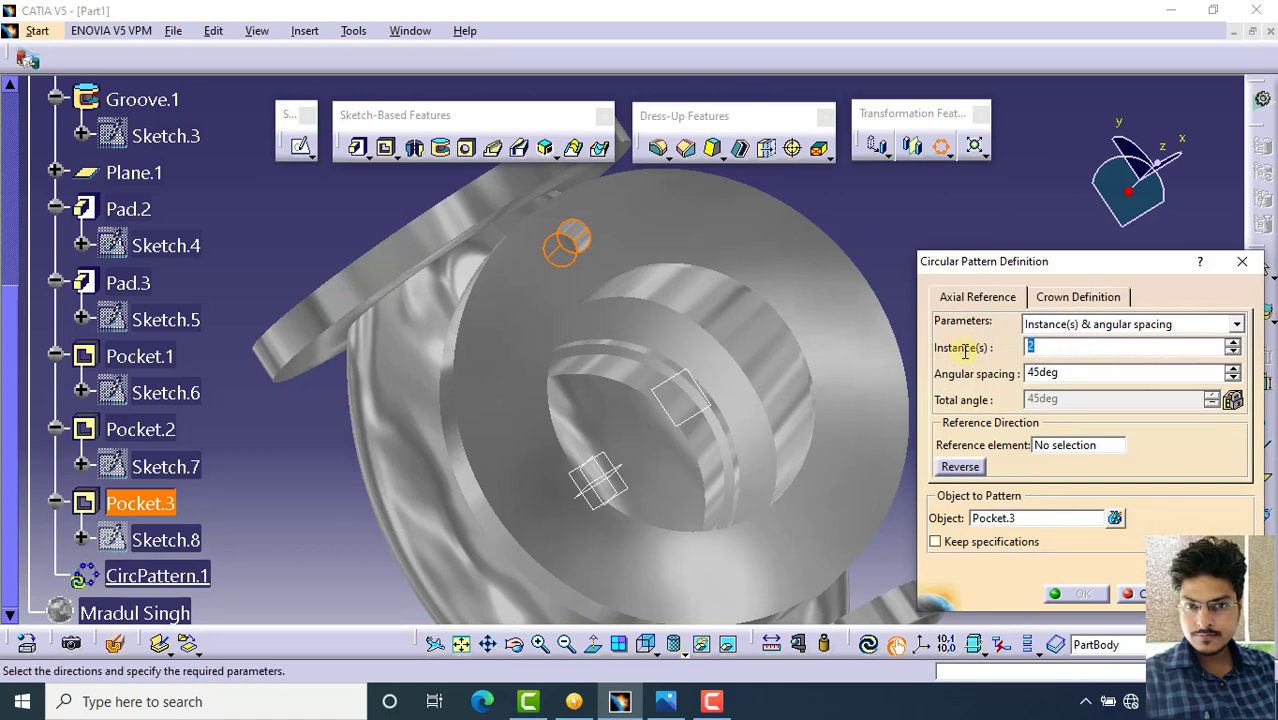
pyautogui.click(1026, 374)
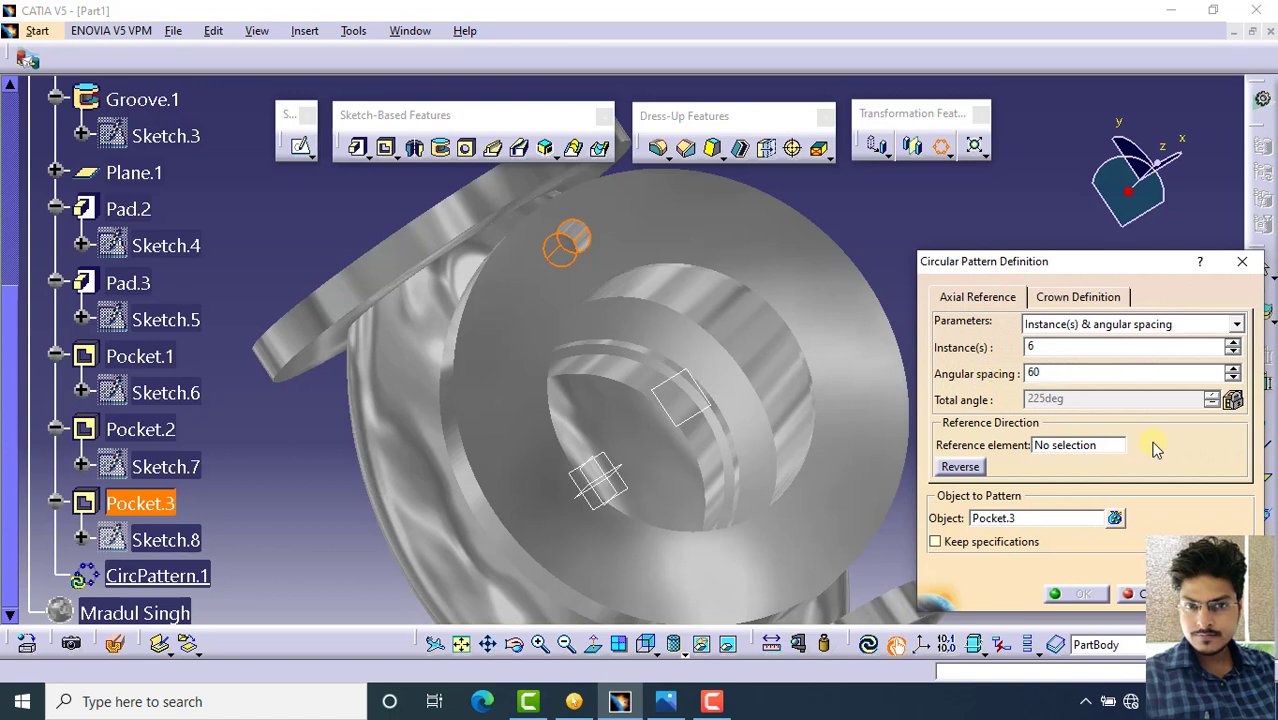
pyautogui.press('Return')
pyautogui.click(1065, 446)
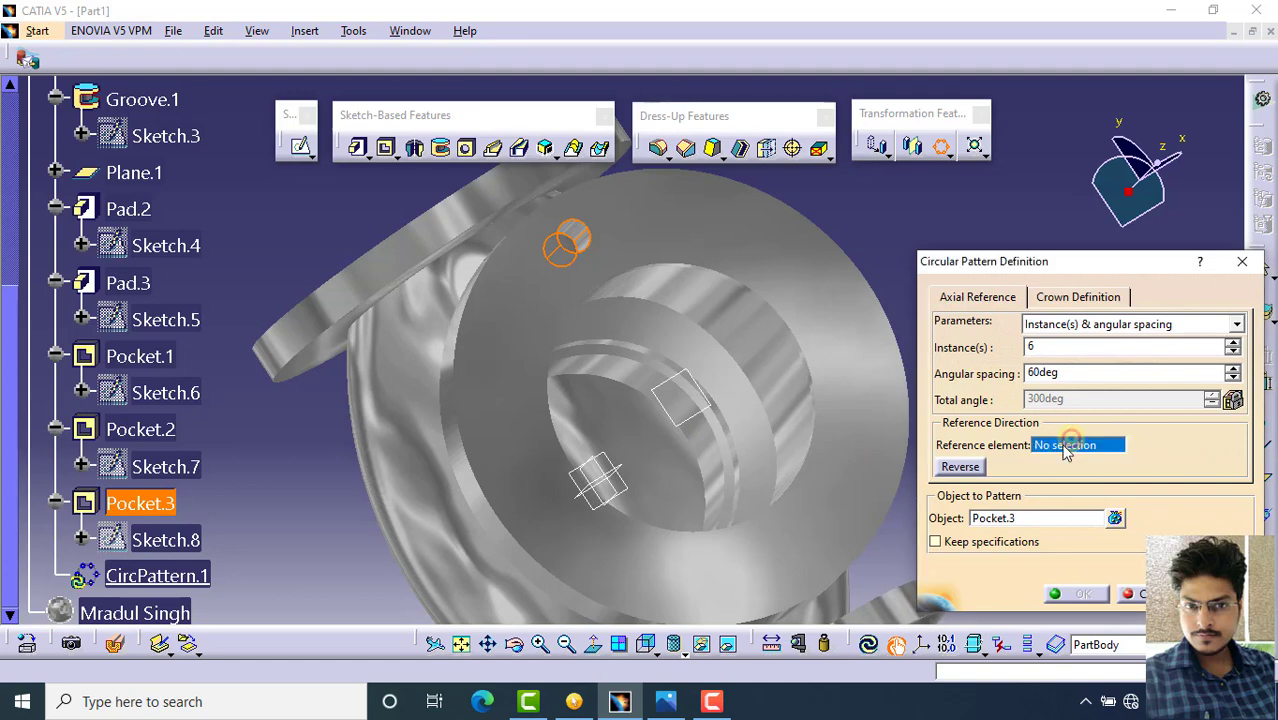
pyautogui.click(779, 215)
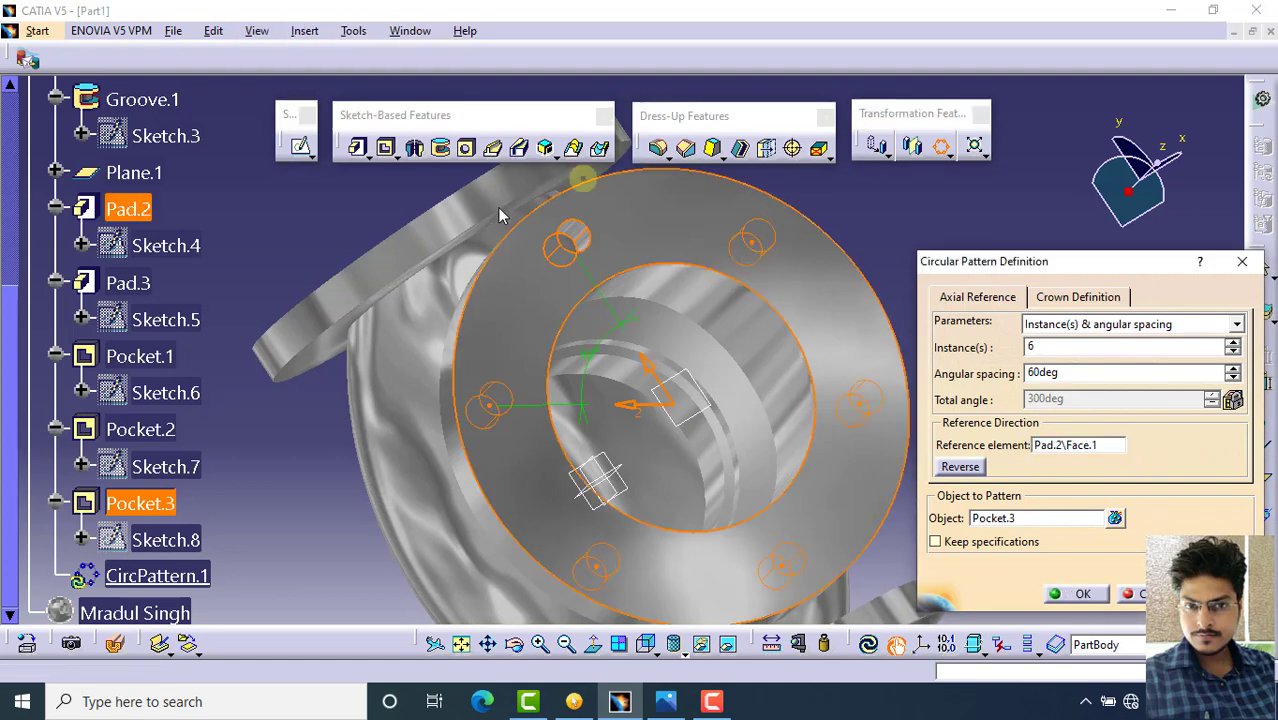
pyautogui.moveTo(620, 385); pyautogui.dragTo(742, 491, button='middle')
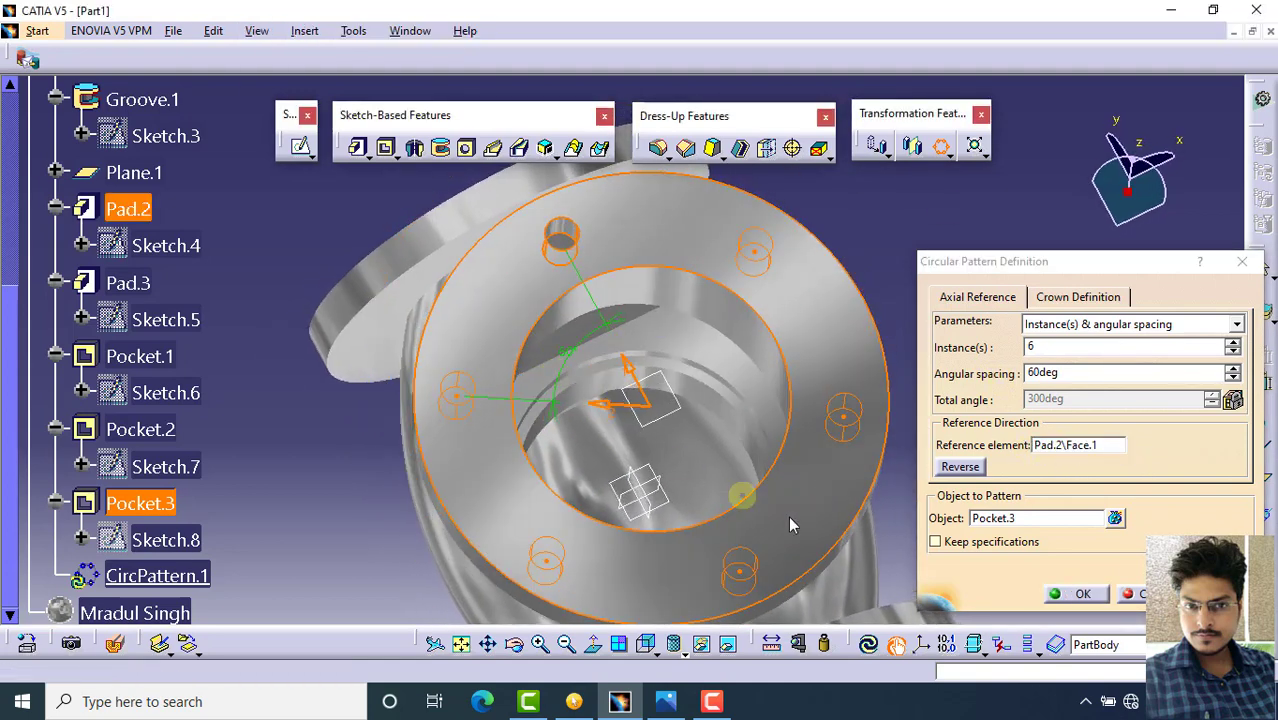
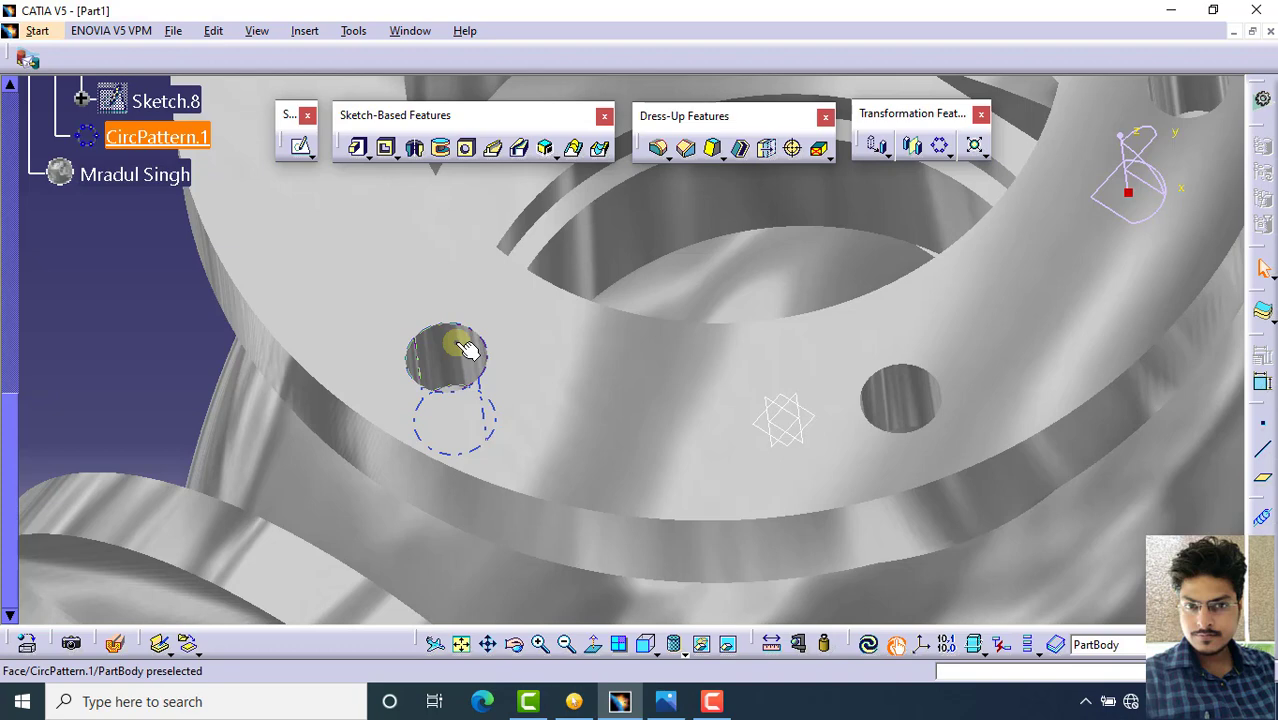
# Start a sketch on the yz plane and place a point just above the top flange, near its outer rim
pyautogui.moveTo(357, 393); pyautogui.dragTo(298, 368, button='middle')
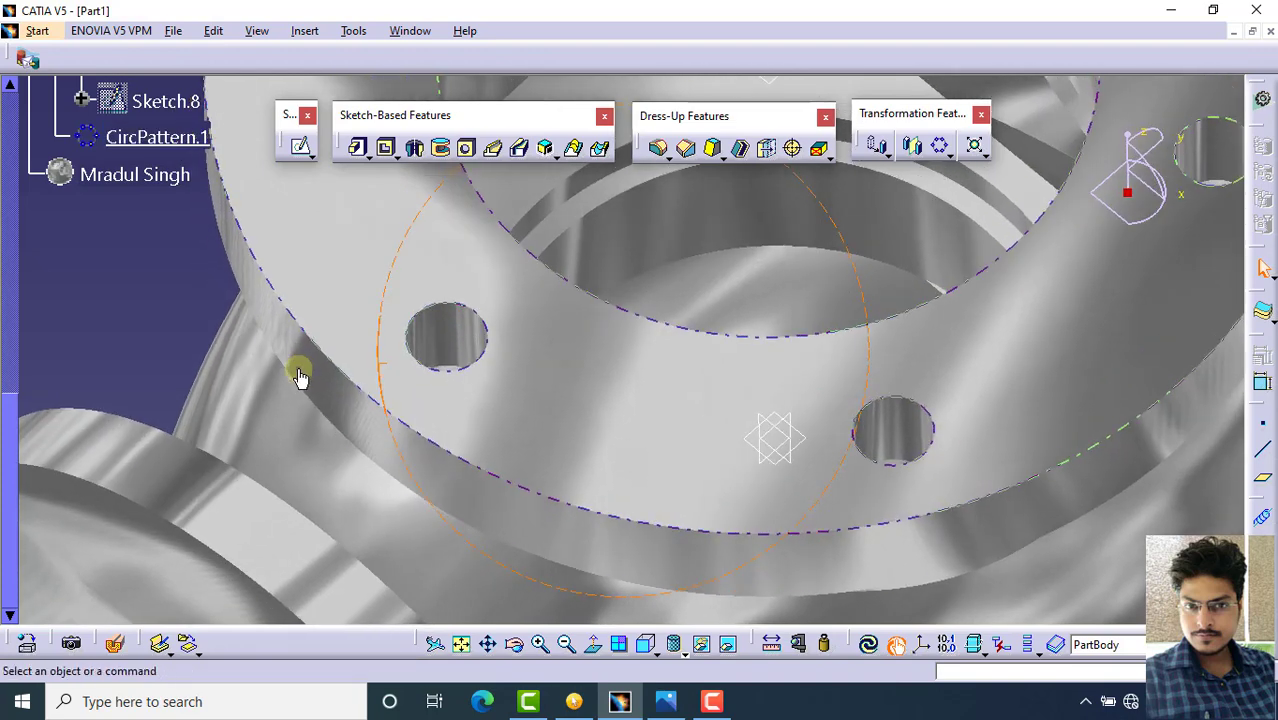
pyautogui.click(799, 417)
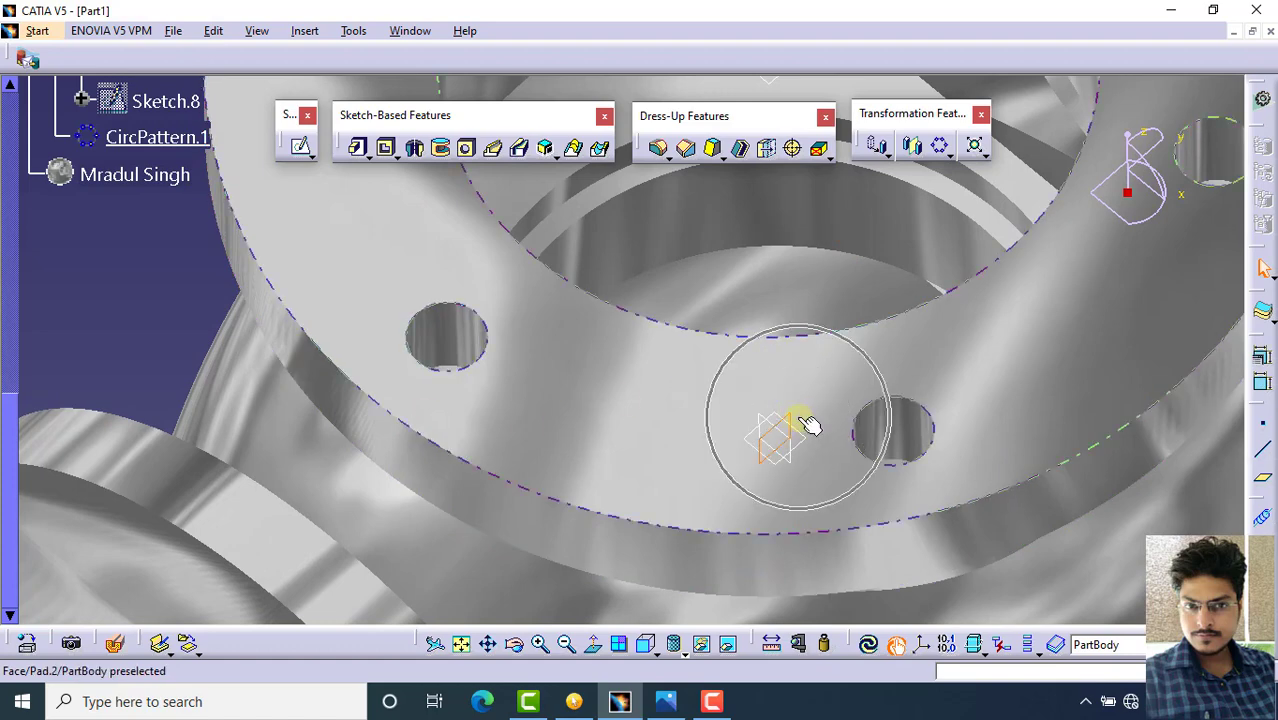
pyautogui.click(876, 280)
pyautogui.click(297, 145)
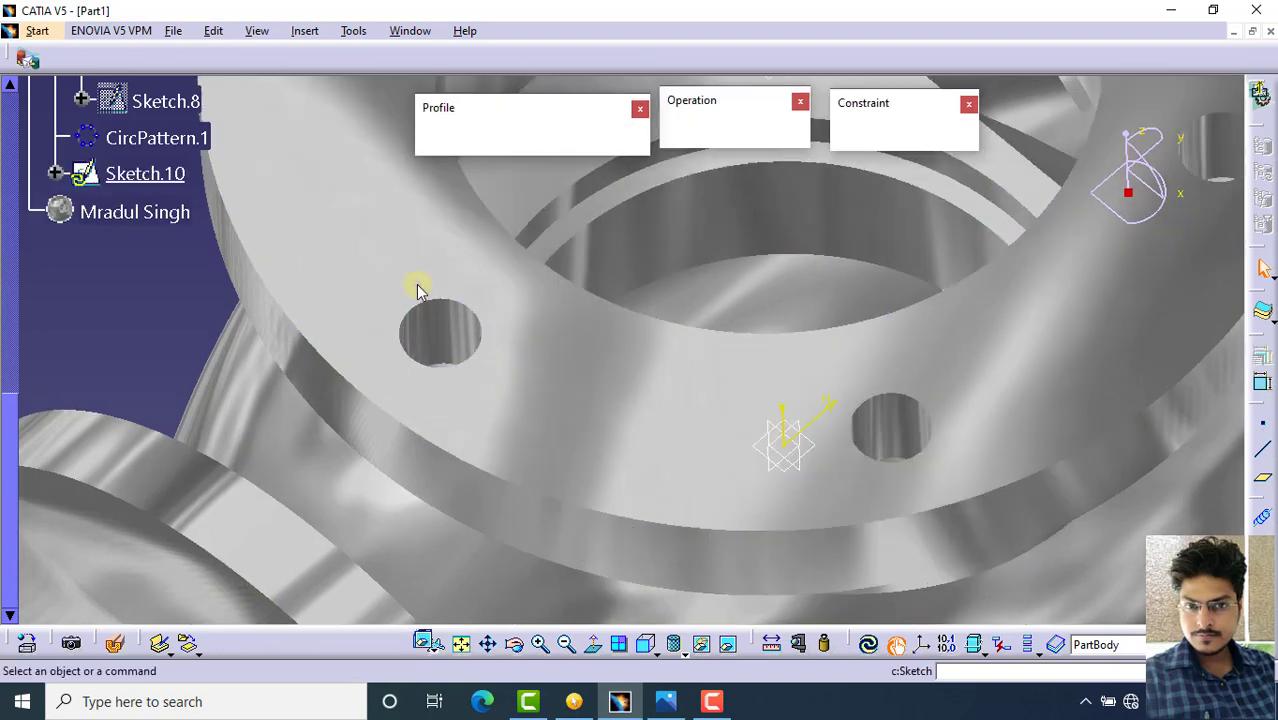
pyautogui.moveTo(579, 288); pyautogui.dragTo(602, 365, button='middle')
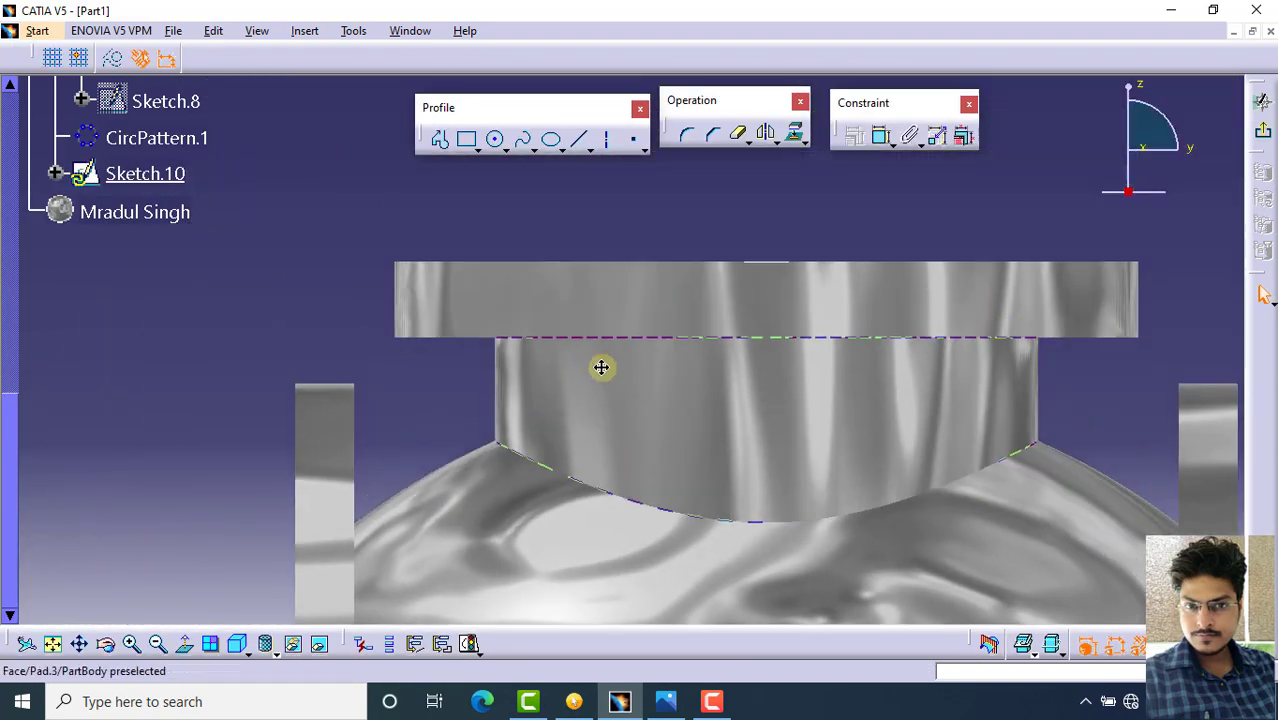
pyautogui.click(633, 139)
pyautogui.moveTo(402, 357); pyautogui.dragTo(406, 270, button='middle')
pyautogui.moveTo(412, 298); pyautogui.dragTo(447, 412, button='middle')
pyautogui.click(361, 252)
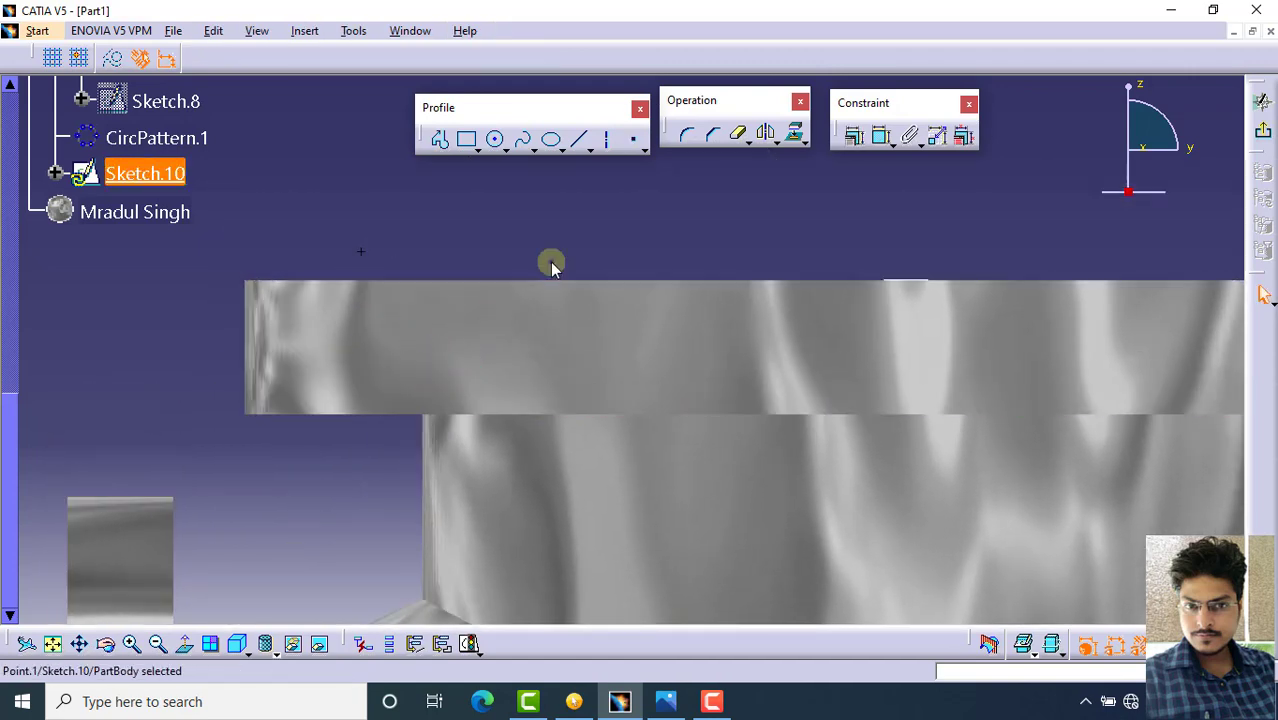
# Dimension the point's horizontal distance from the vertical axis and set it to 112.5 mm
pyautogui.keyDown('ctrl'); pyautogui.moveTo(514, 289); pyautogui.dragTo(559, 201, button='middle'); pyautogui.keyUp('ctrl')
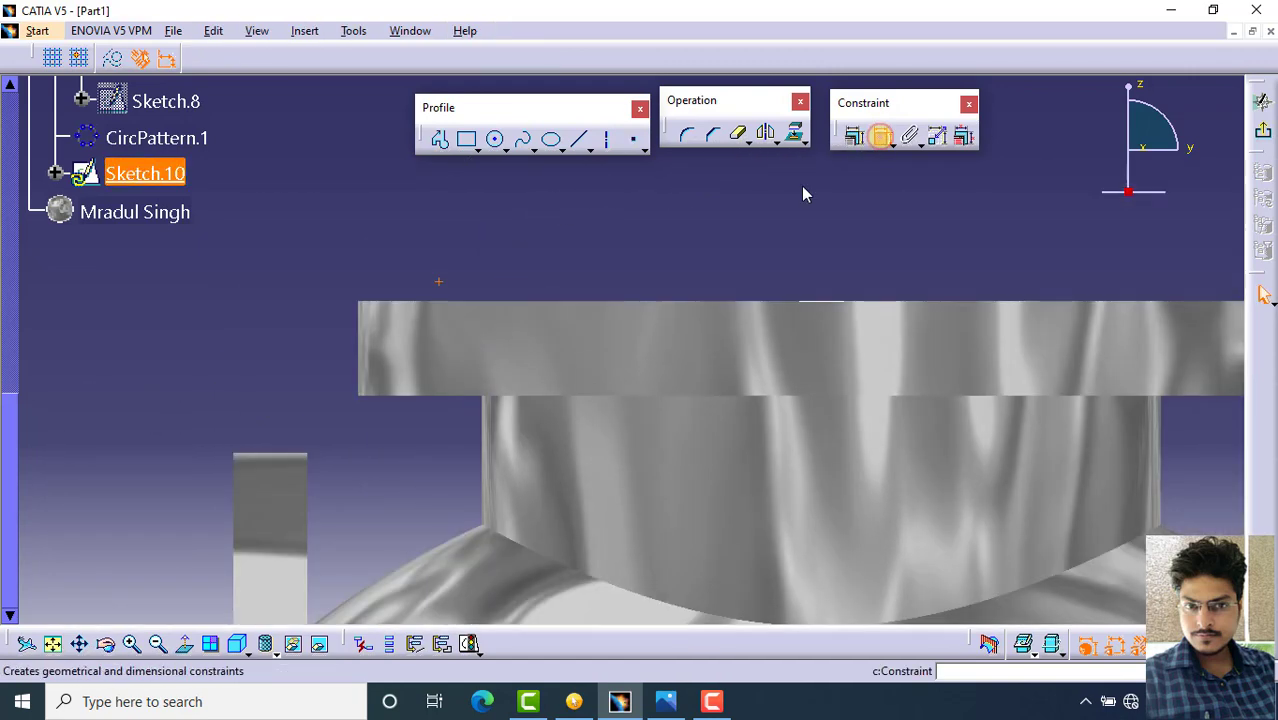
pyautogui.click(625, 320)
pyautogui.click(623, 216)
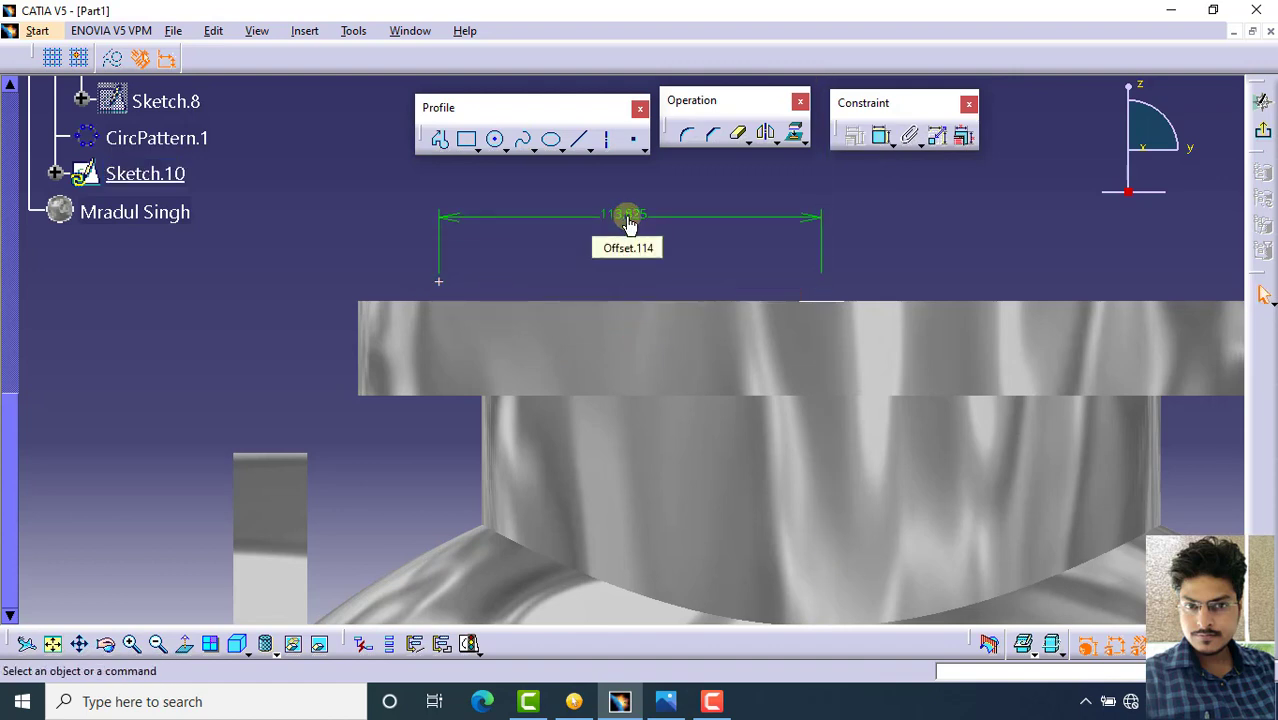
pyautogui.doubleClick(626, 216)
pyautogui.write('112')
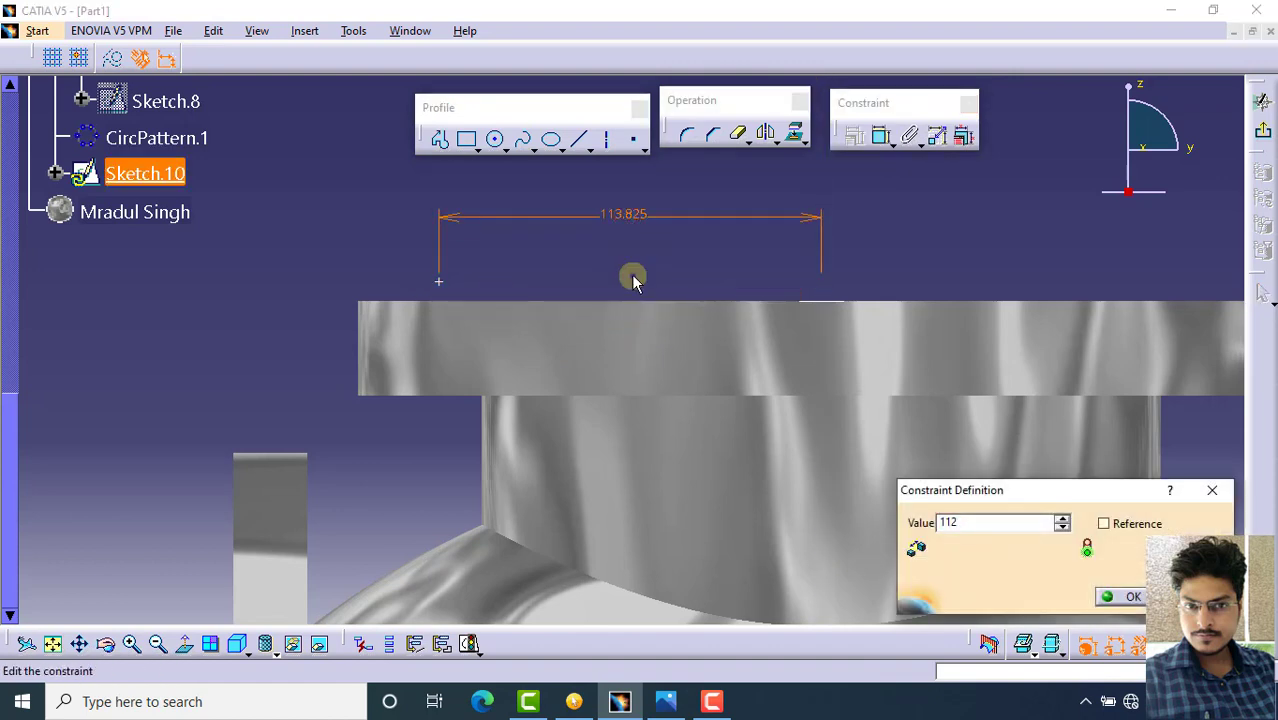
pyautogui.write('.5')
pyautogui.press('Return')
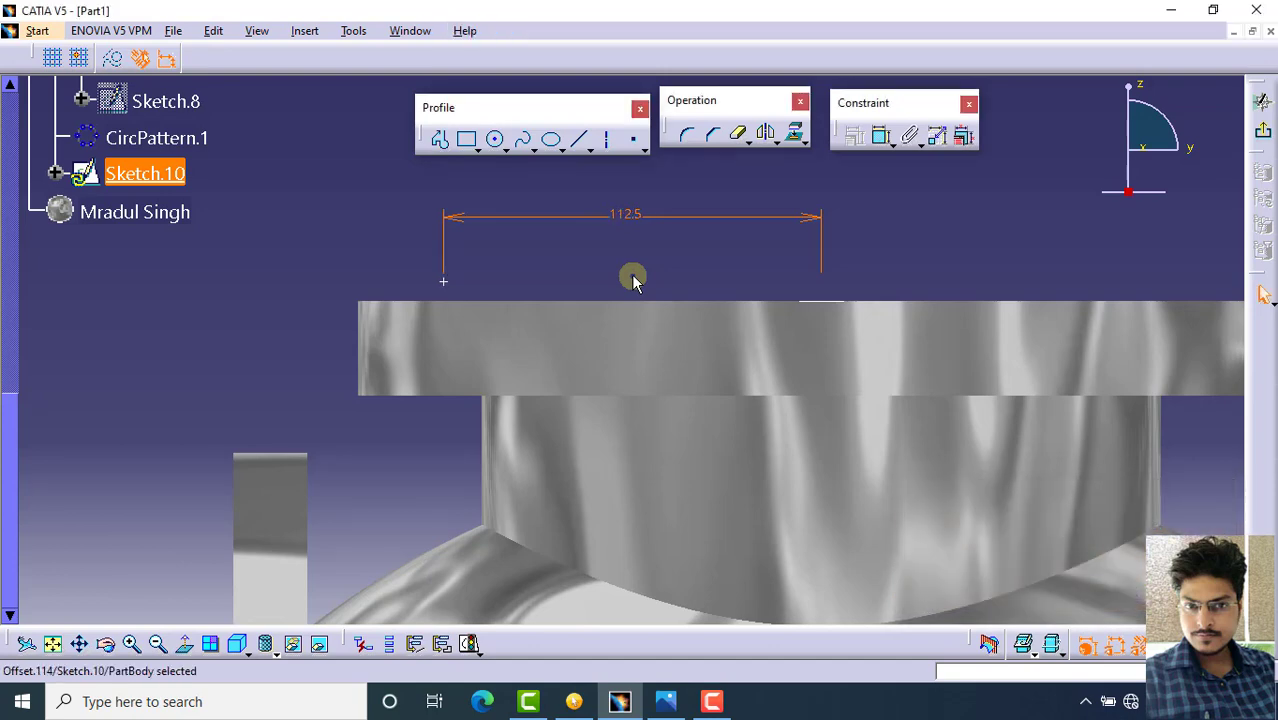
pyautogui.click(521, 274)
# Dimension the point's height above the flange's top edge, set it to 1 mm and exit the sketch
pyautogui.moveTo(432, 274)
pyautogui.mouseDown(button='middle')
pyautogui.moveTo(459, 202)
pyautogui.moveTo(608, 291)
pyautogui.mouseUp(button='middle')
pyautogui.click(431, 274)
pyautogui.click(882, 136)
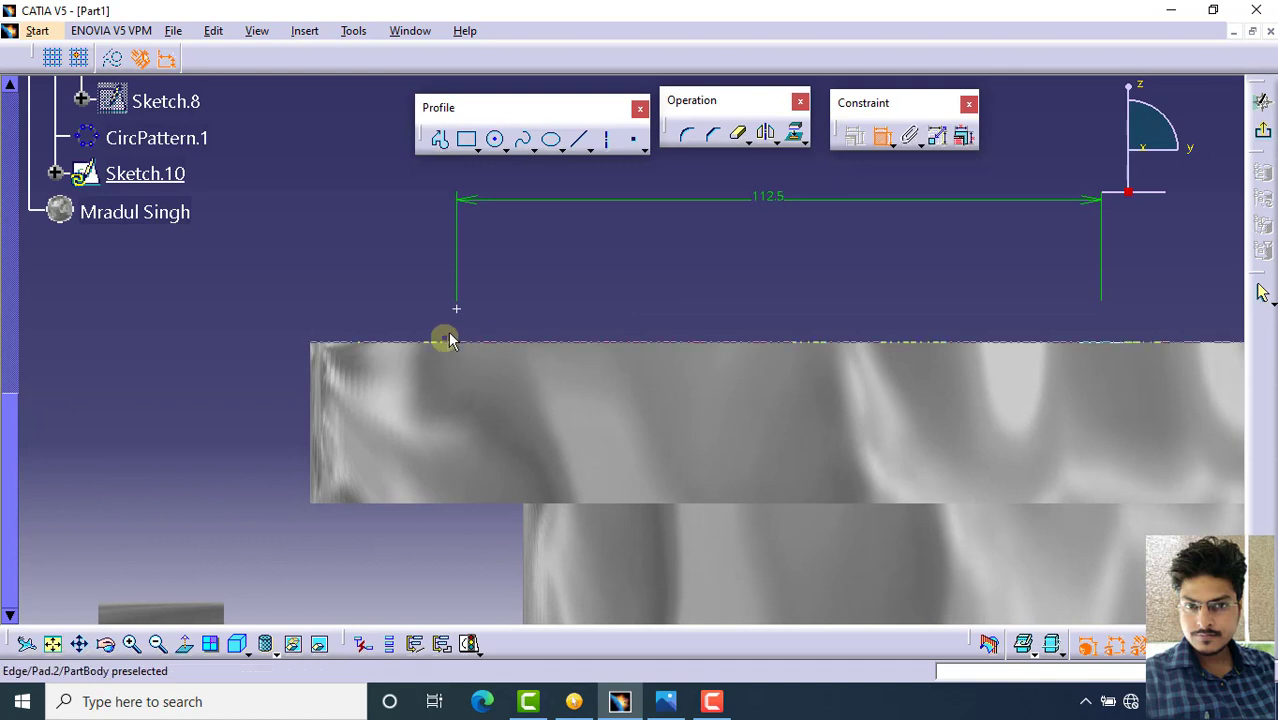
pyautogui.click(456, 307)
pyautogui.click(493, 342)
pyautogui.click(229, 345)
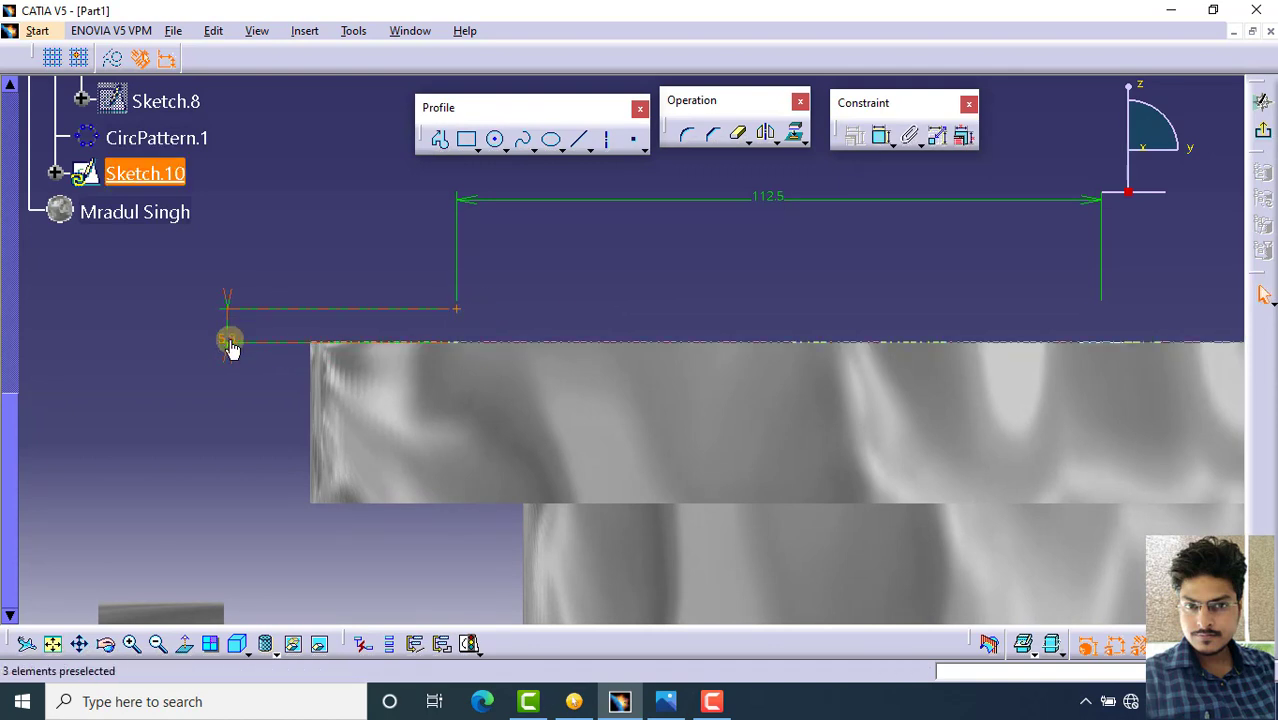
pyautogui.doubleClick(229, 341)
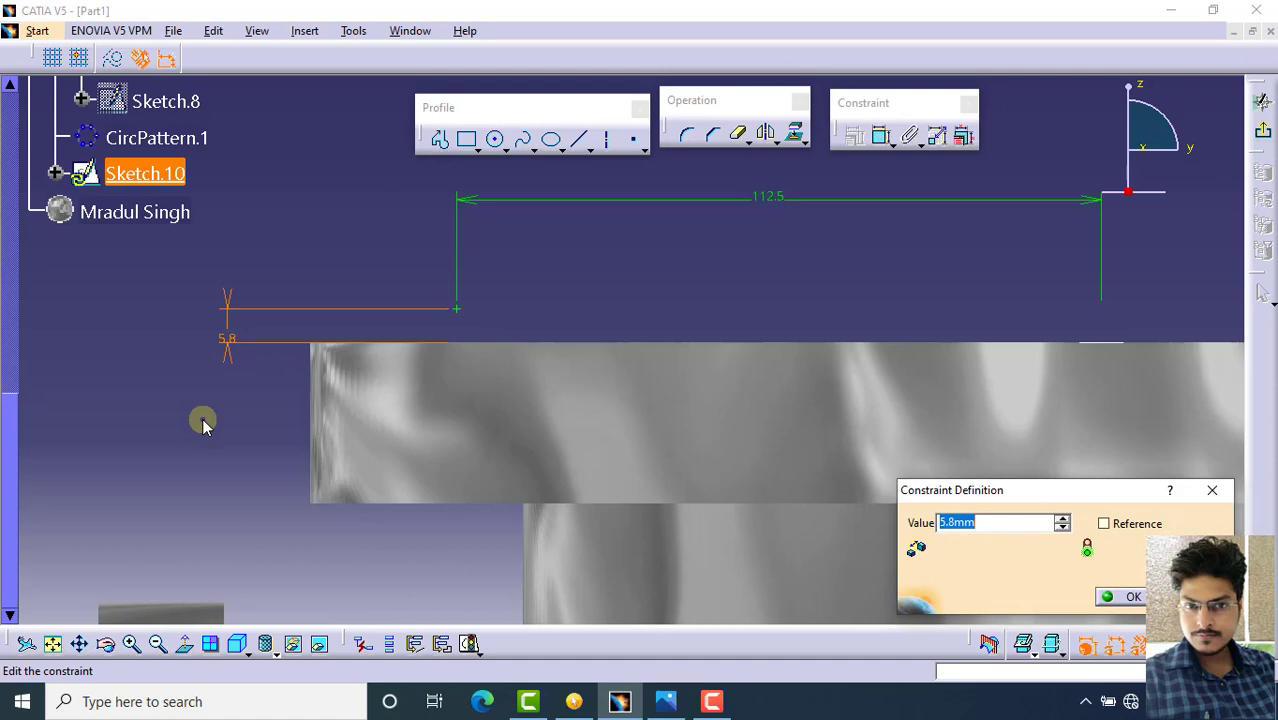
pyautogui.write('1')
pyautogui.press('Return')
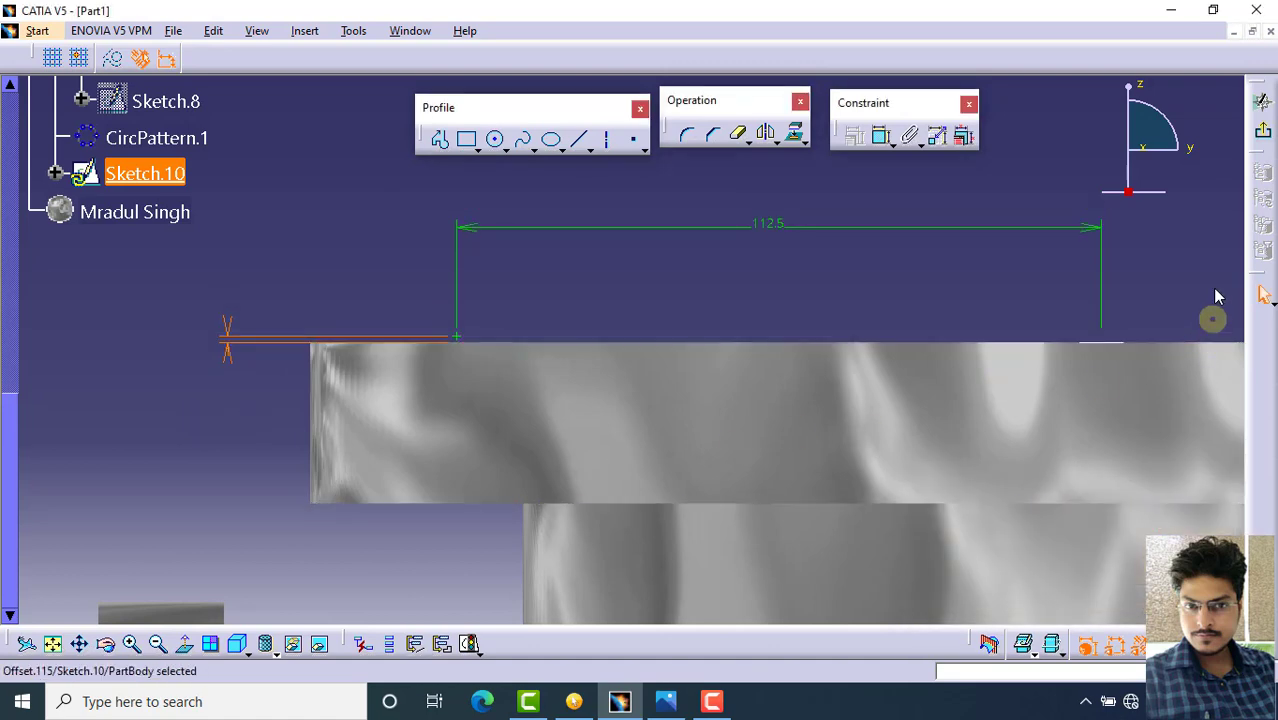
pyautogui.click(1268, 141)
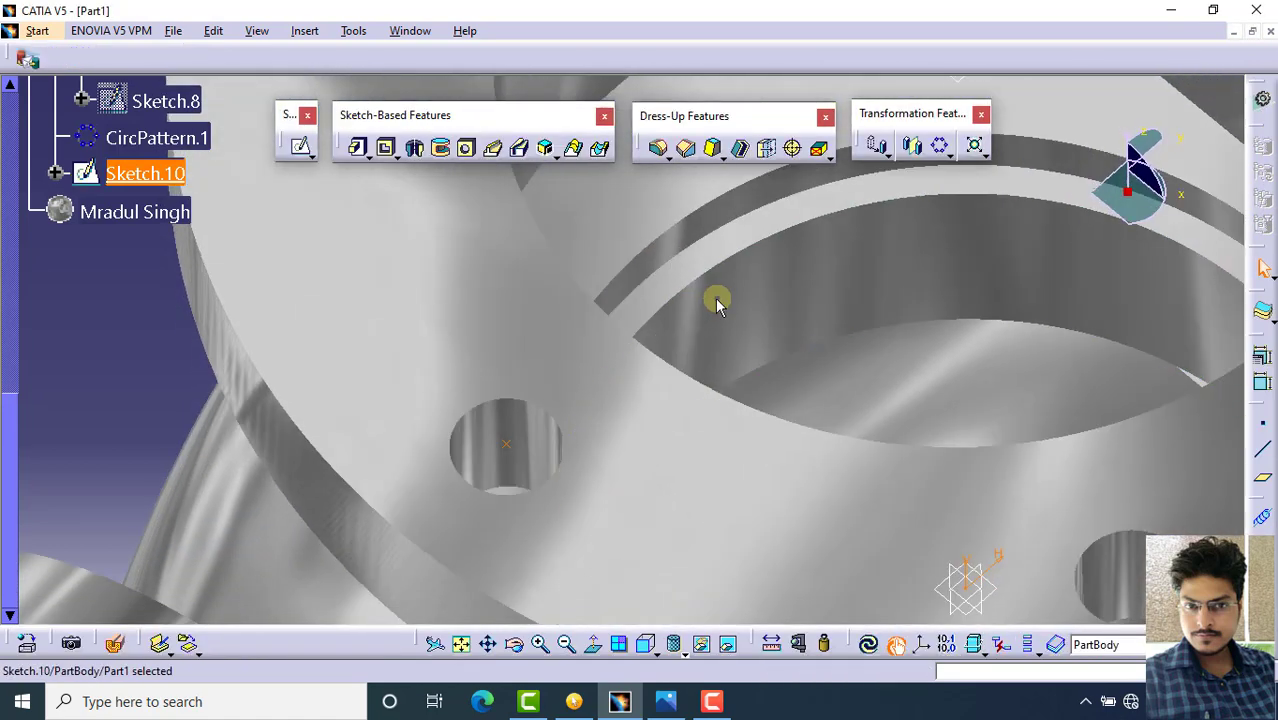
# Define a Point-Direction line starting at the sketched point over the bolt hole, with the Z Component as its direction
pyautogui.moveTo(590, 364)
pyautogui.mouseDown(button='middle')
pyautogui.moveTo(603, 322)
pyautogui.moveTo(619, 389)
pyautogui.moveTo(640, 393)
pyautogui.mouseUp(button='middle')
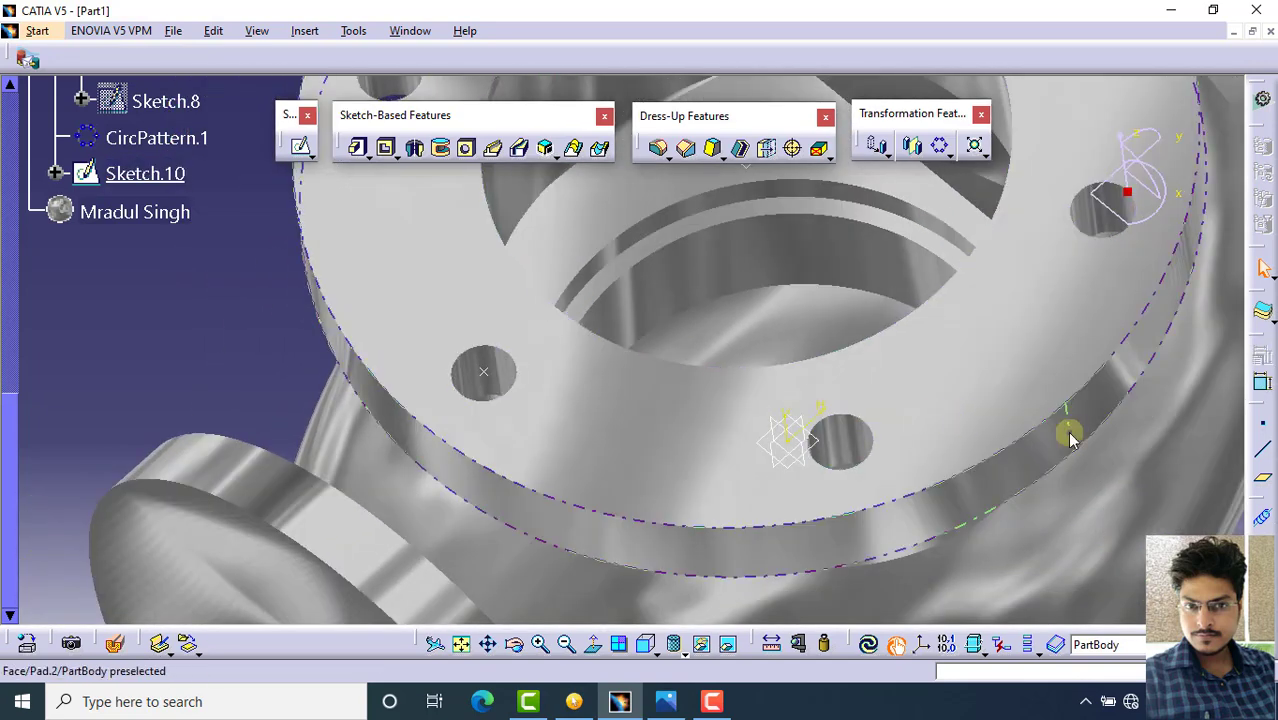
pyautogui.click(1263, 456)
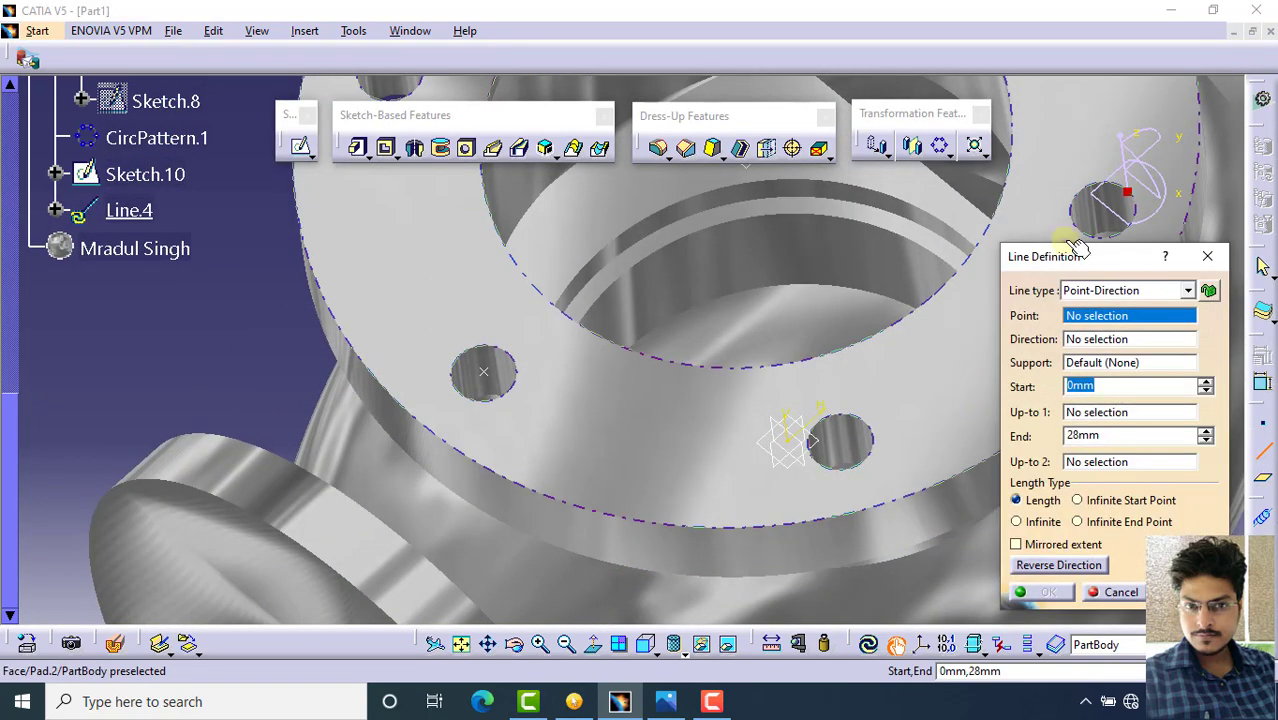
pyautogui.click(1124, 291)
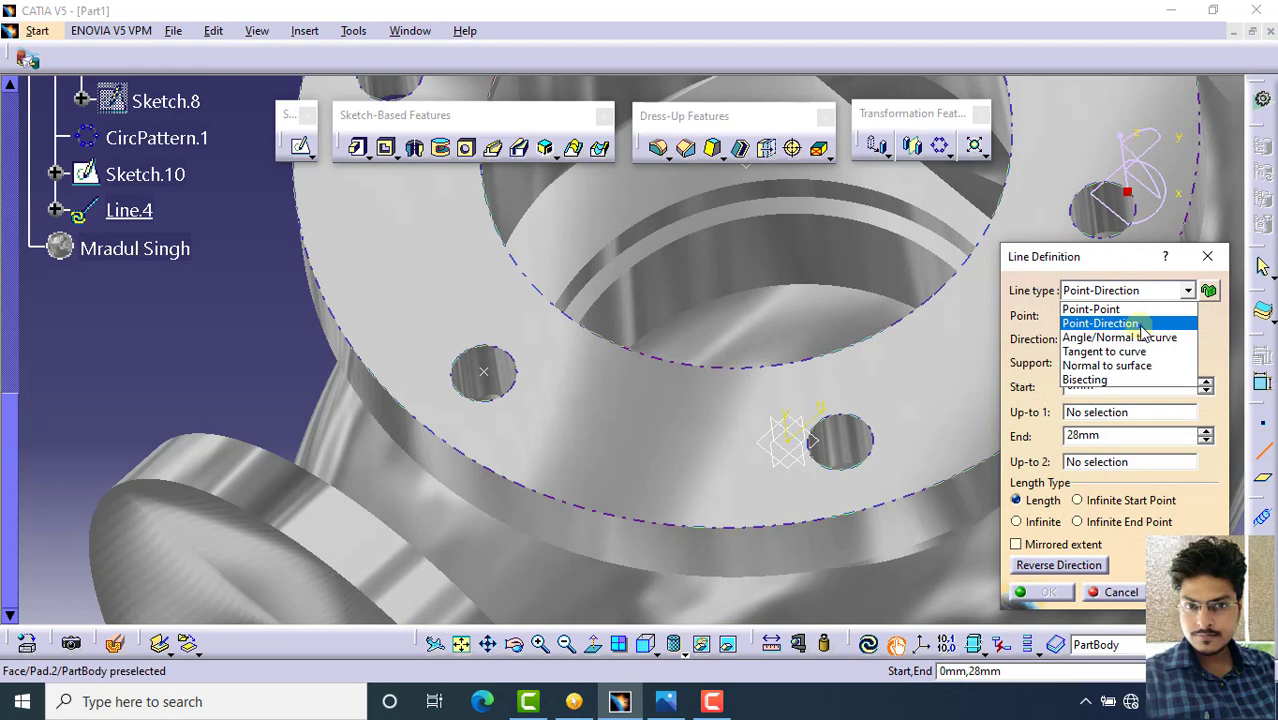
pyautogui.click(1110, 323)
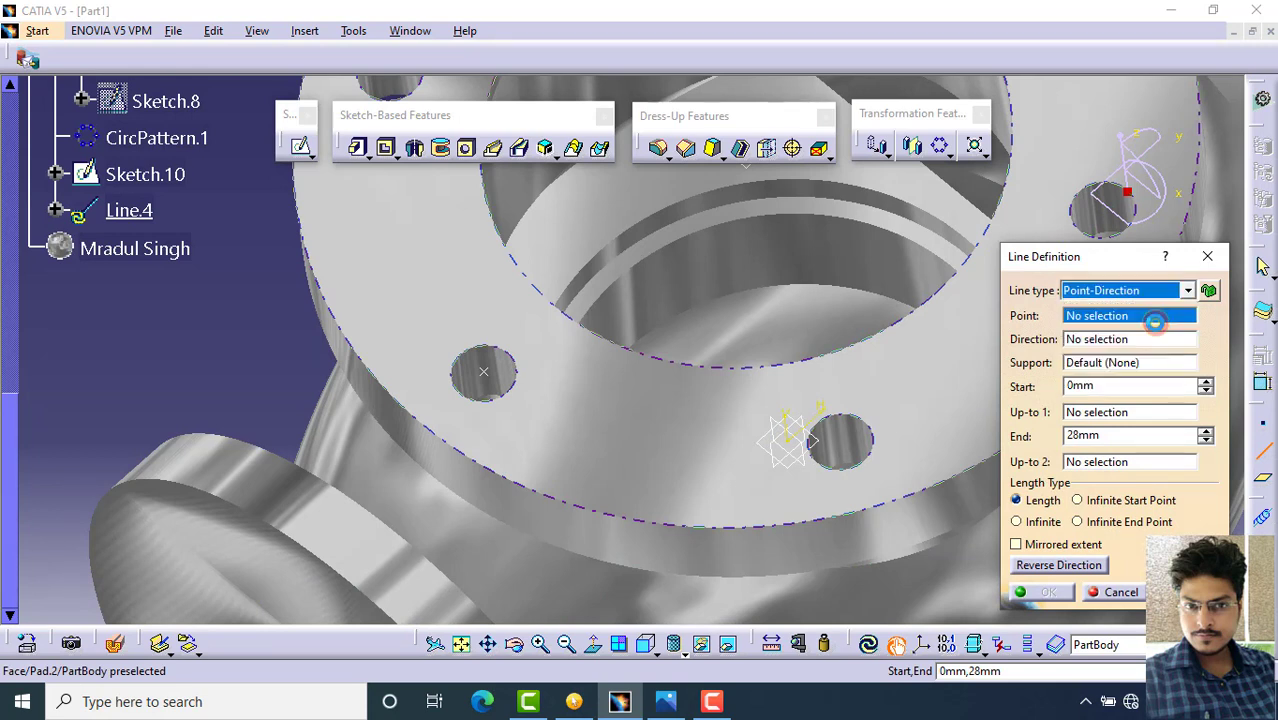
pyautogui.click(484, 370)
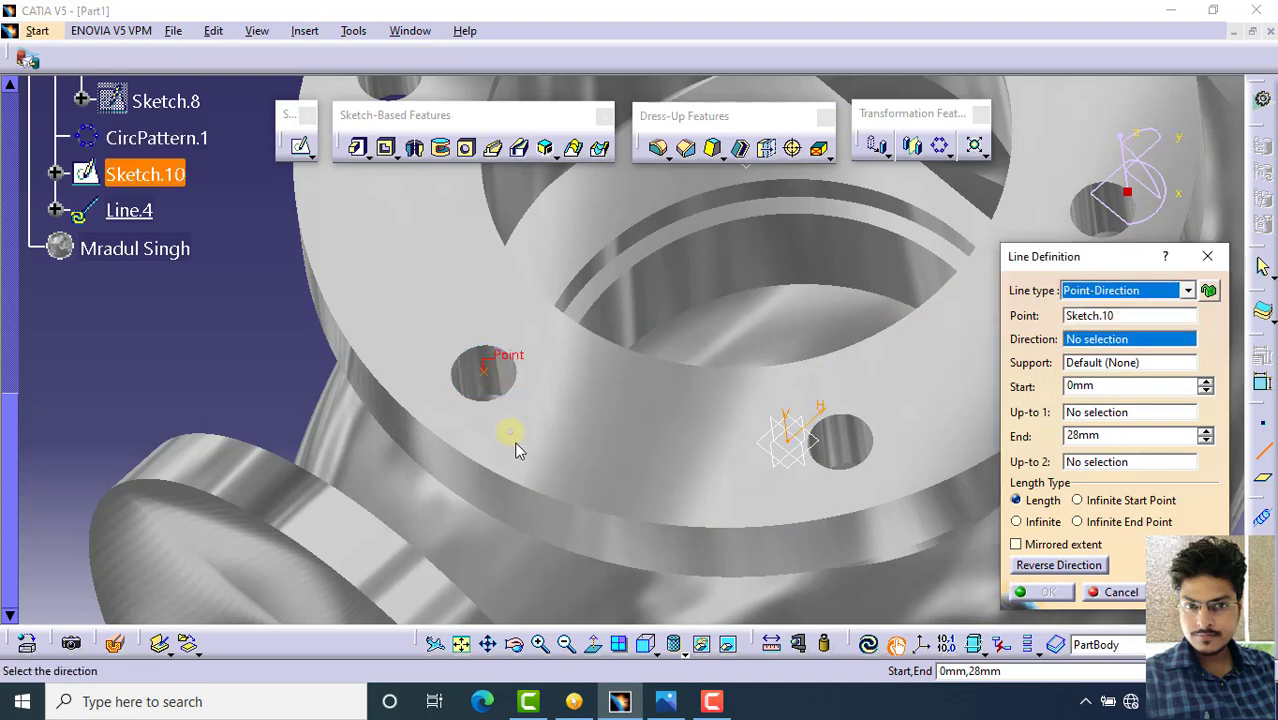
pyautogui.rightClick(1096, 342)
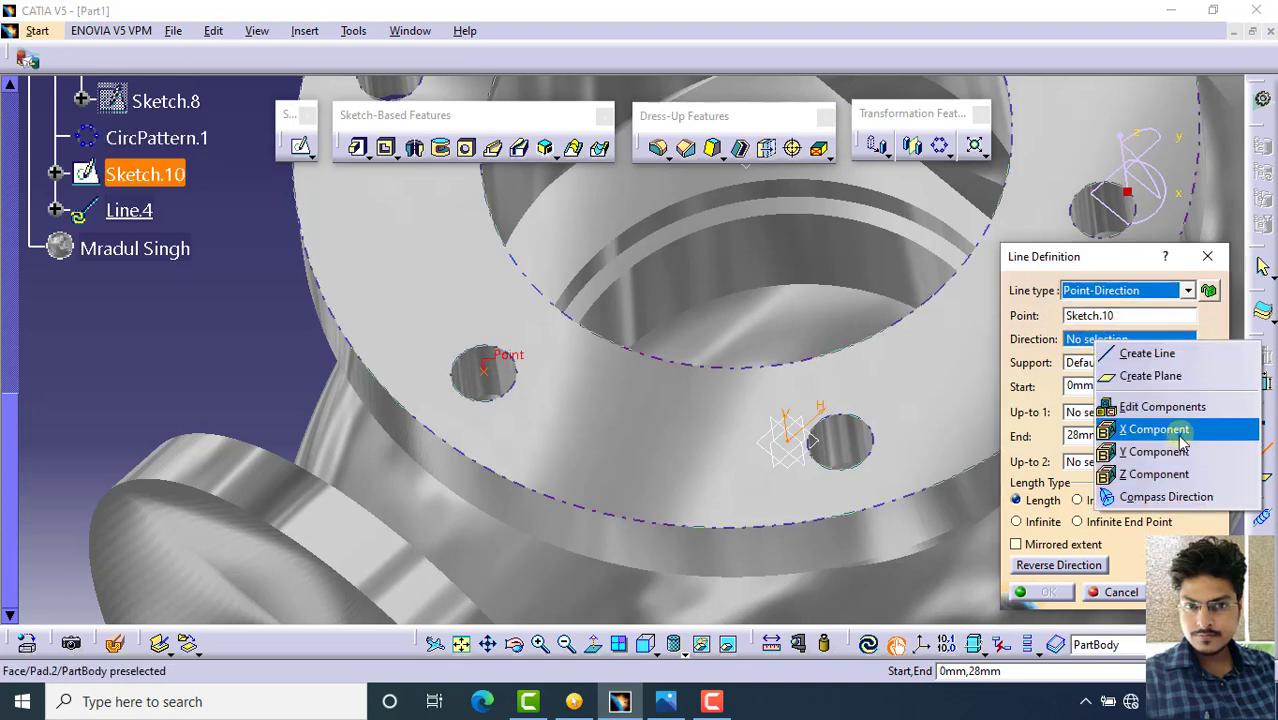
pyautogui.click(1186, 481)
# Set the line's end to 30 mm, reverse it to run down through the bolt hole, and create it
pyautogui.moveTo(678, 407); pyautogui.dragTo(693, 205, button='middle')
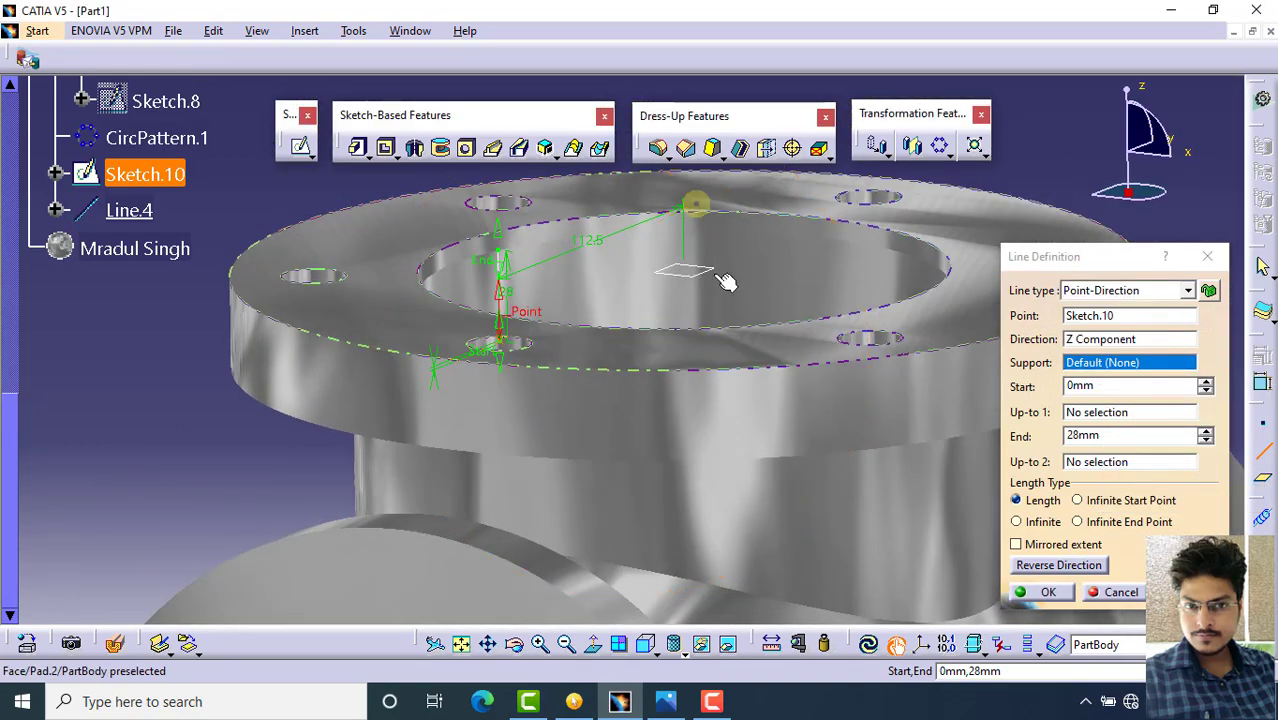
pyautogui.click(1126, 442)
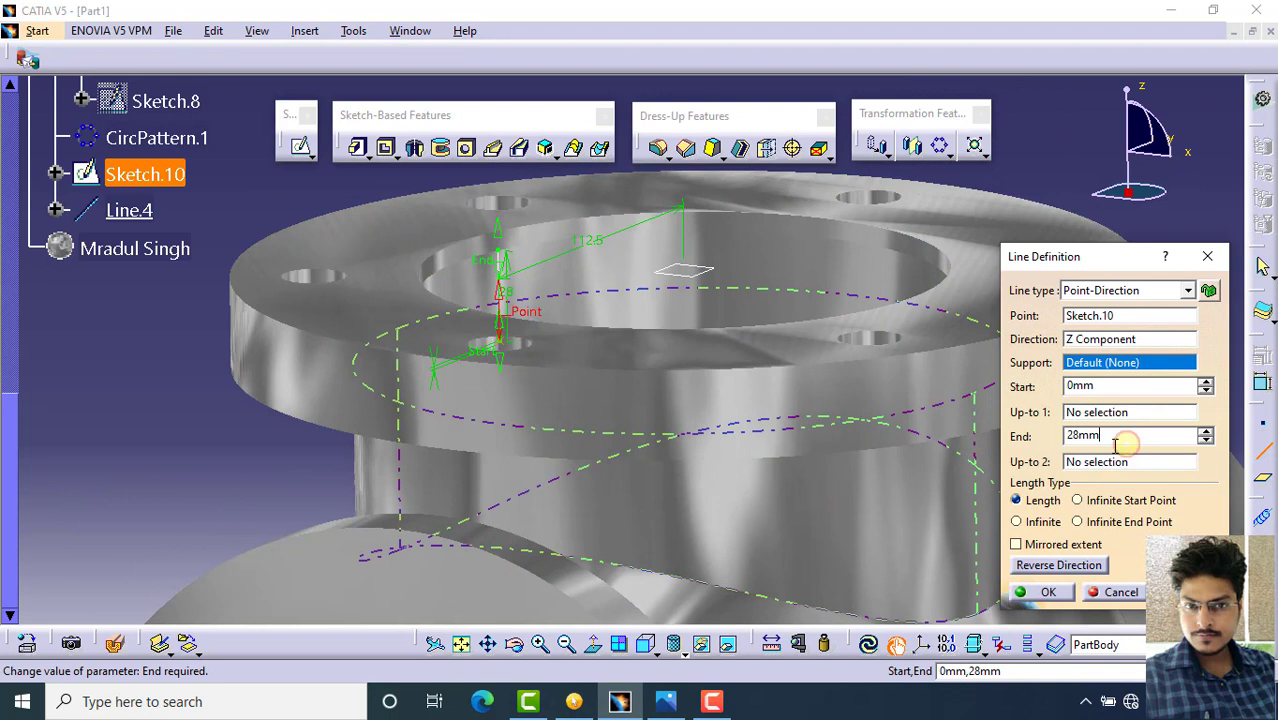
pyautogui.doubleClick(1116, 442)
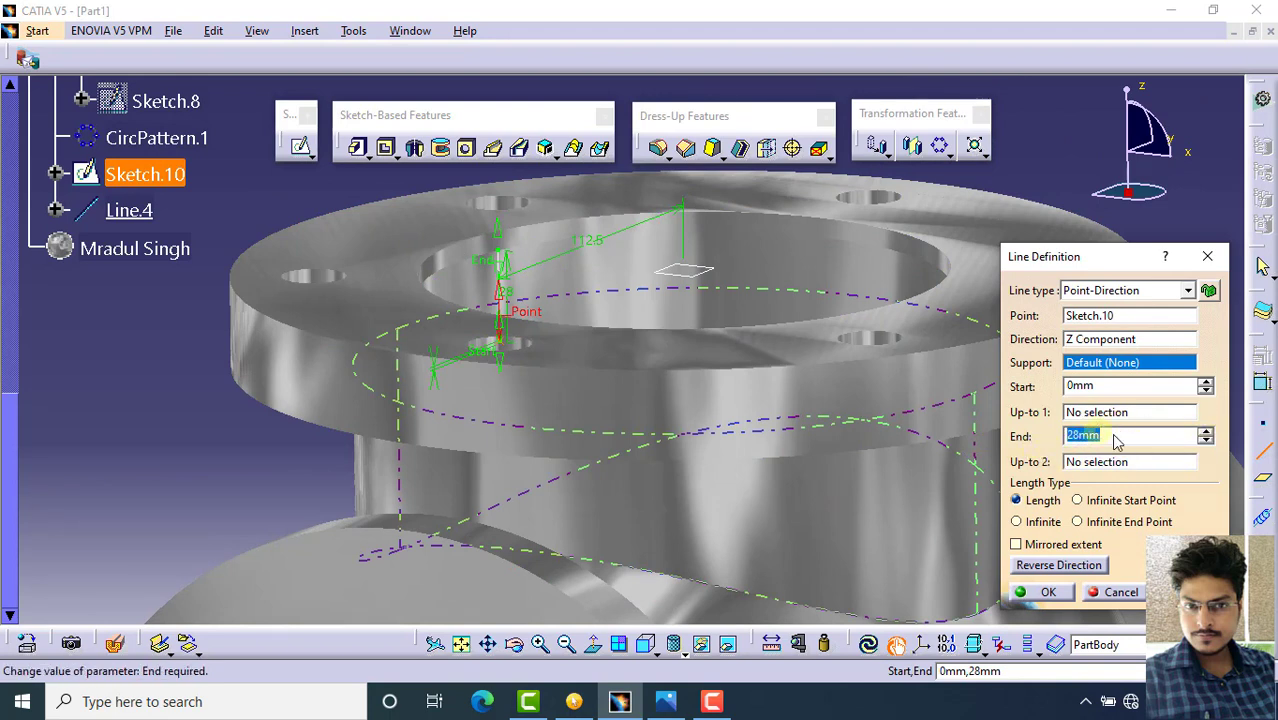
pyautogui.moveTo(1101, 439); pyautogui.dragTo(1035, 446)
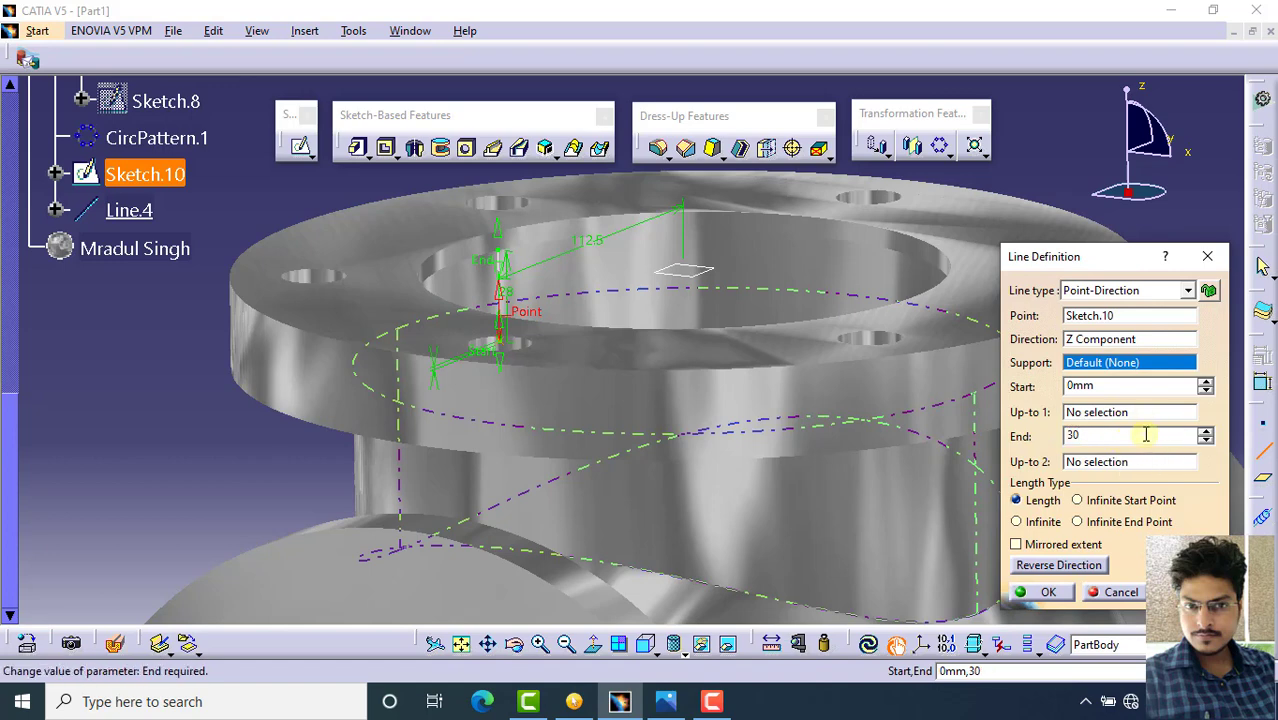
pyautogui.click(1063, 566)
pyautogui.moveTo(602, 448); pyautogui.dragTo(633, 374, button='middle')
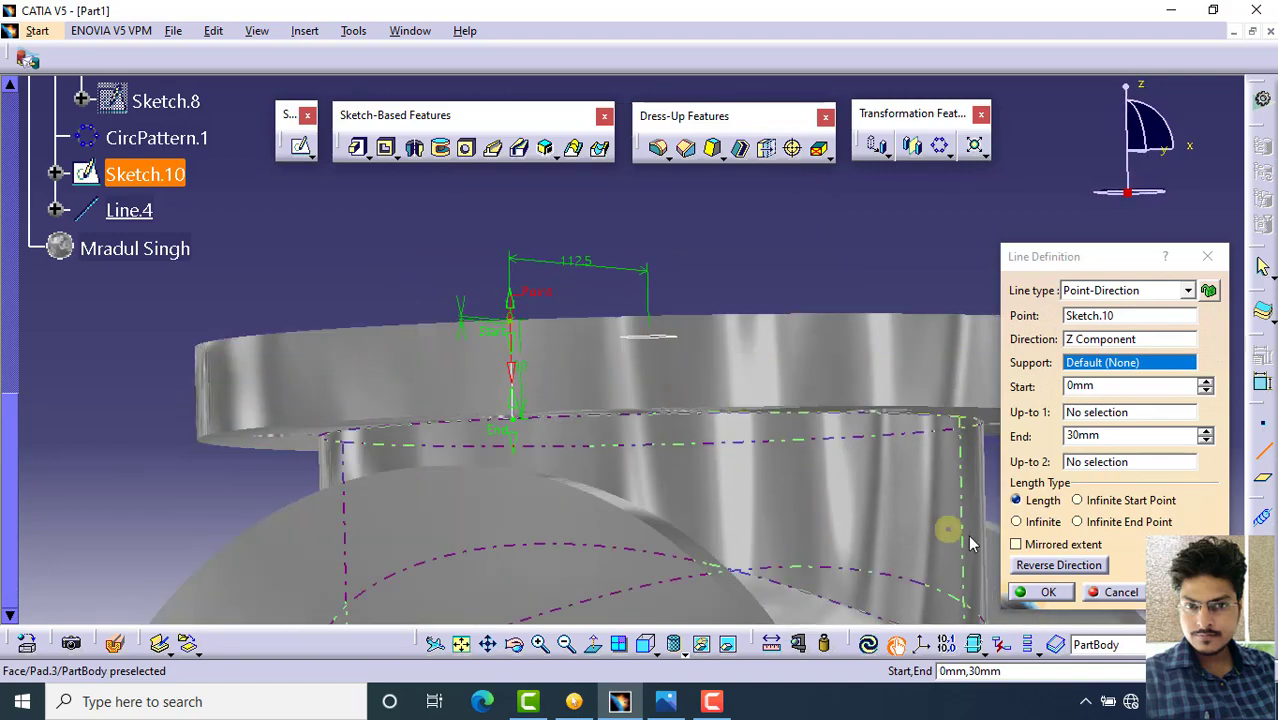
pyautogui.click(1040, 592)
pyautogui.moveTo(613, 300); pyautogui.dragTo(440, 411, button='middle')
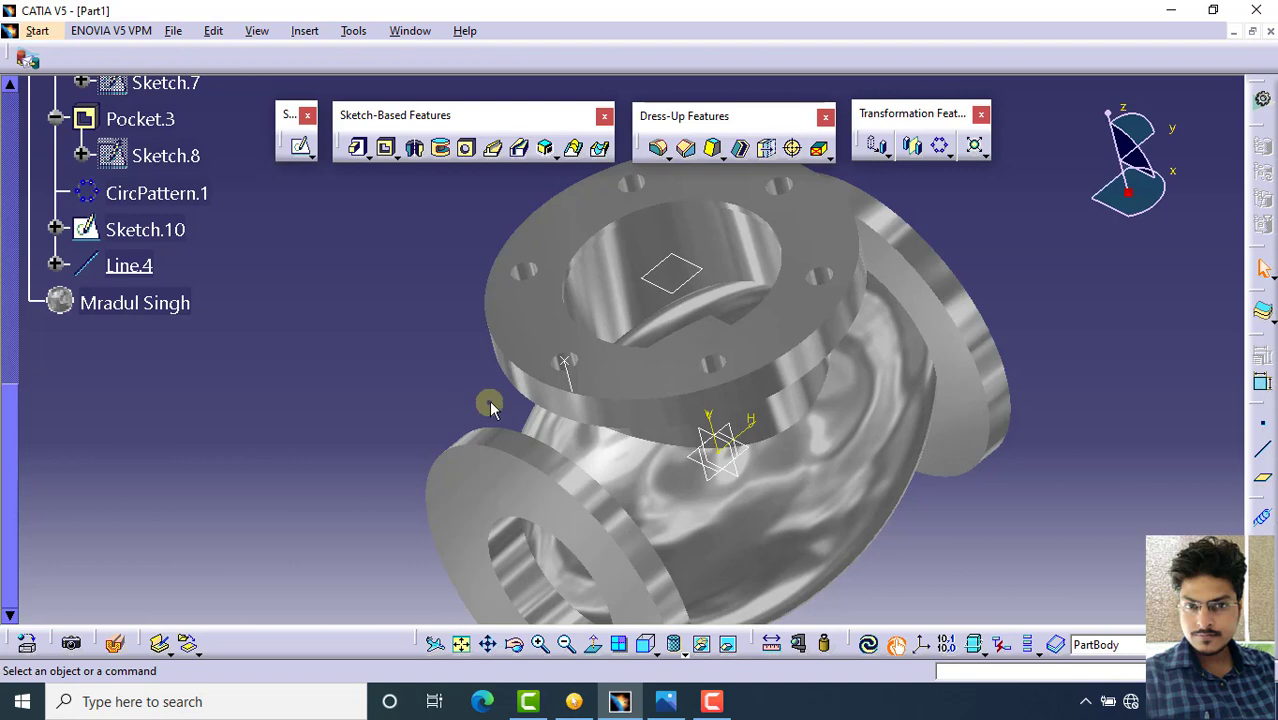
# Start another sketch on the yz plane and place a point above the flange, outward of the hole's axis line
pyautogui.moveTo(790, 527); pyautogui.dragTo(820, 403, button='middle')
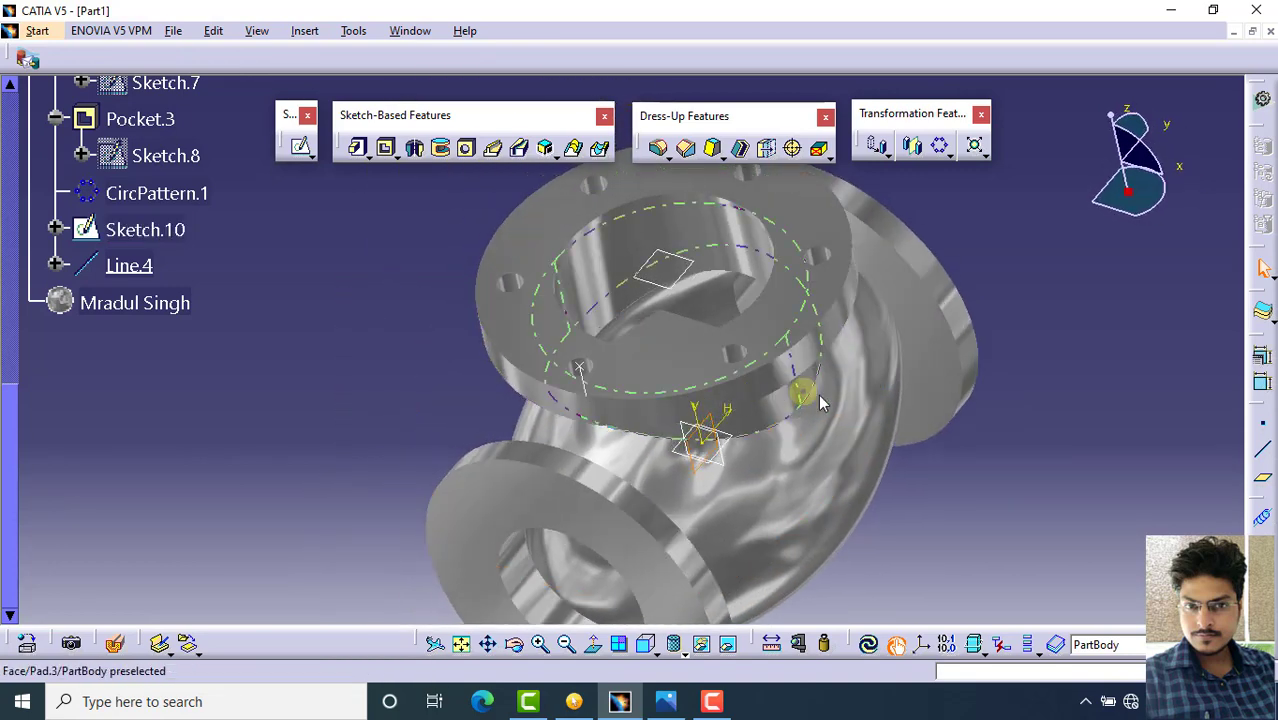
pyautogui.click(301, 150)
pyautogui.moveTo(486, 338)
pyautogui.keyDown('ctrl'); pyautogui.mouseDown(button='middle')
pyautogui.moveTo(508, 205)
pyautogui.moveTo(653, 288)
pyautogui.mouseUp(button='middle'); pyautogui.keyUp('ctrl')
pyautogui.click(630, 141)
pyautogui.click(582, 139)
pyautogui.click(534, 277)
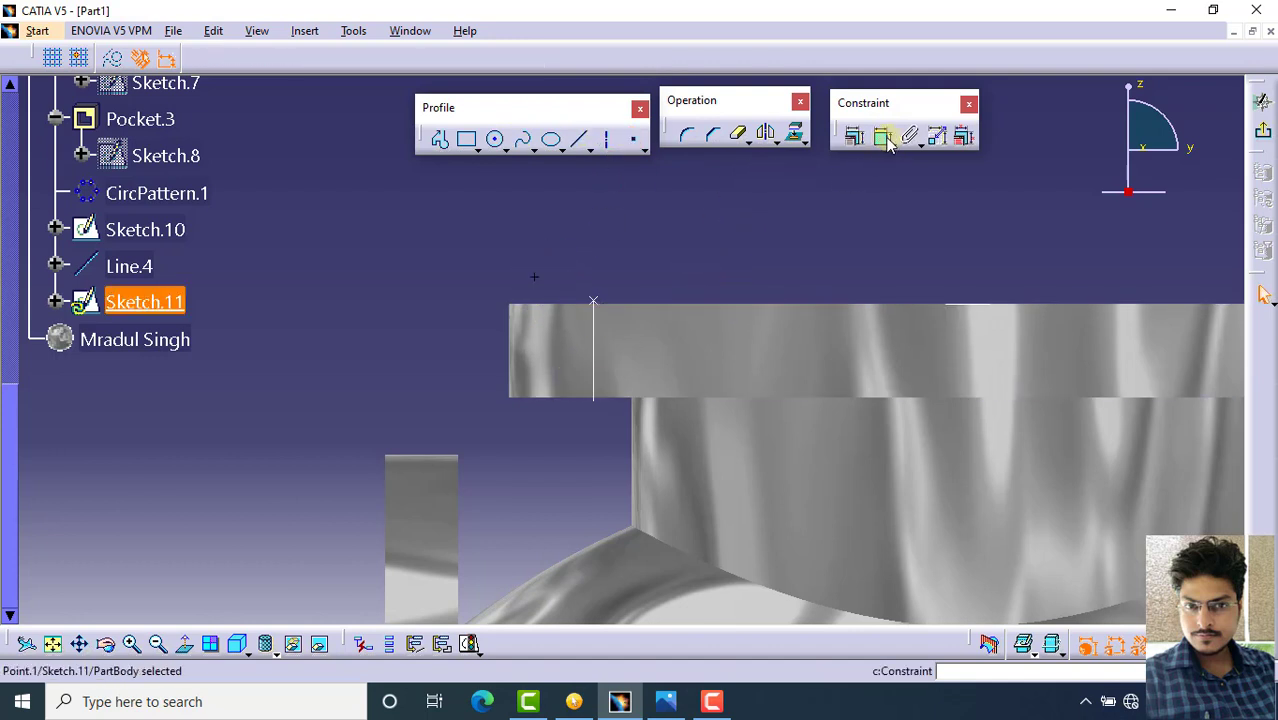
# Dimension the new point's horizontal distance from the vertical axis and set it to 122.5 mm
pyautogui.click(705, 352)
pyautogui.click(741, 228)
pyautogui.doubleClick(758, 230)
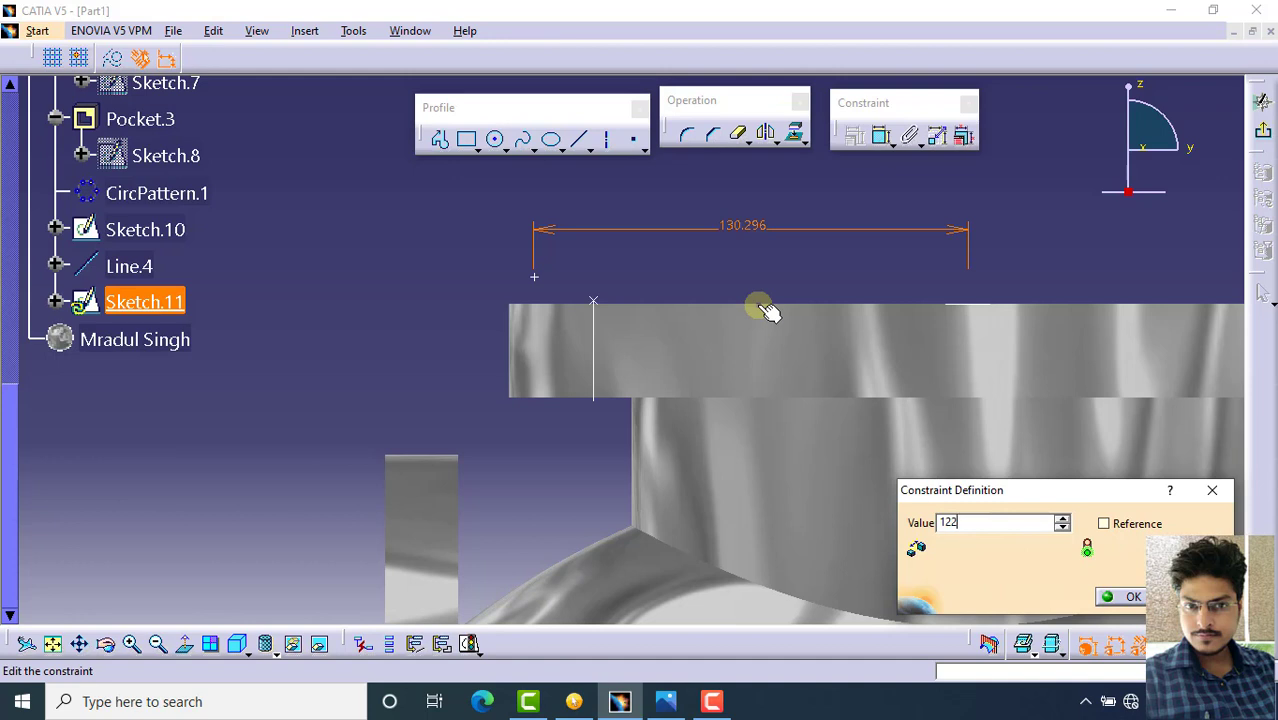
pyautogui.press('Return')
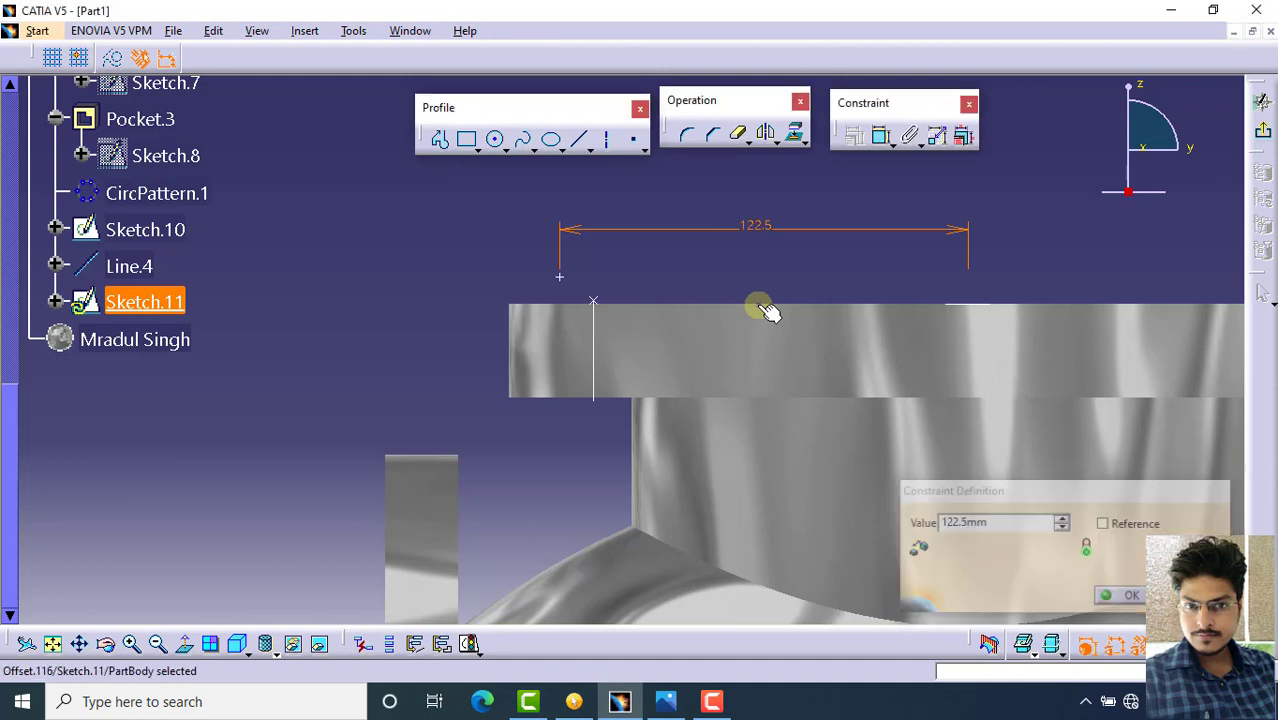
pyautogui.click(726, 250)
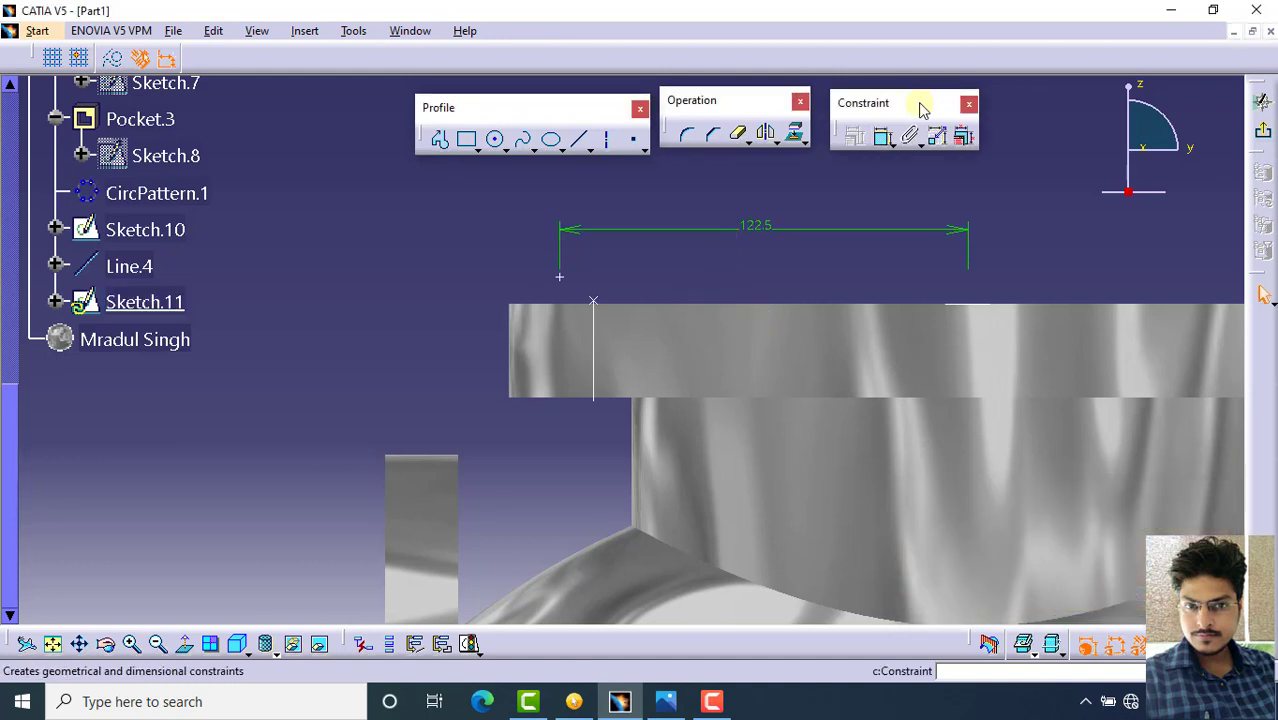
# Dimension the new point's height above the flange's top edge, reduce it to a small offset and exit the sketch
pyautogui.click(882, 137)
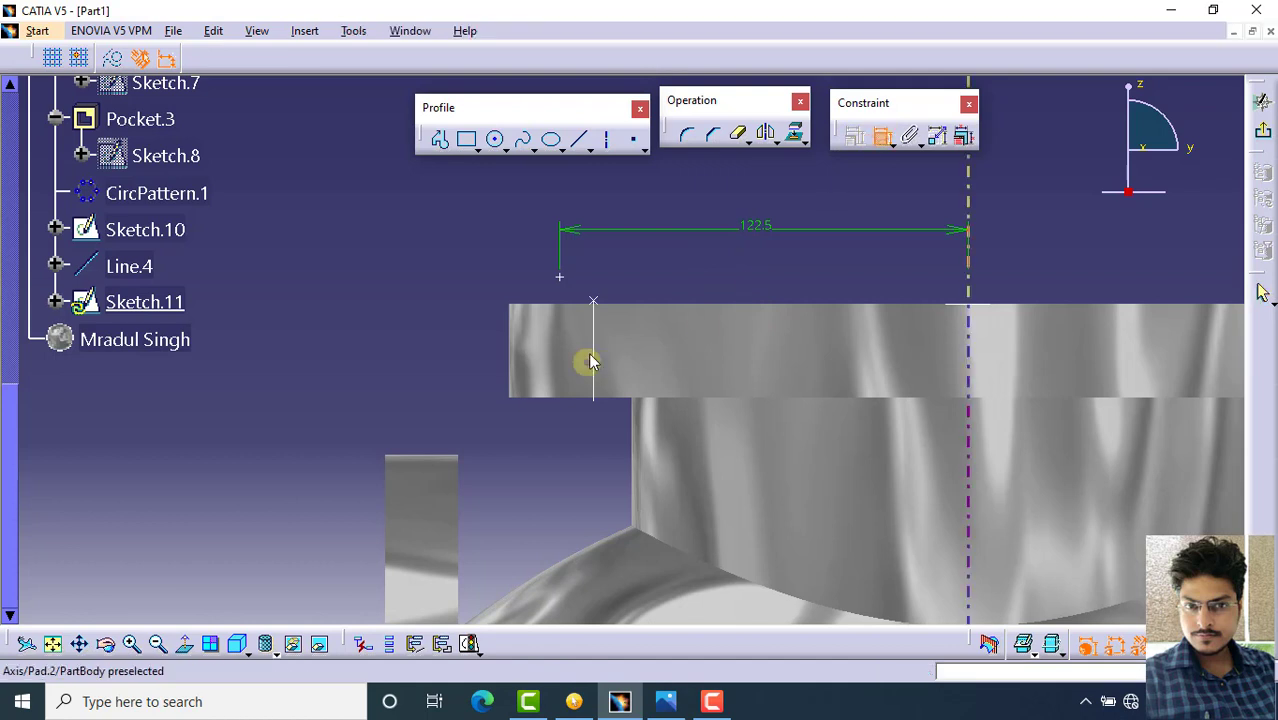
pyautogui.click(560, 276)
pyautogui.click(648, 306)
pyautogui.click(398, 308)
pyautogui.doubleClick(395, 336)
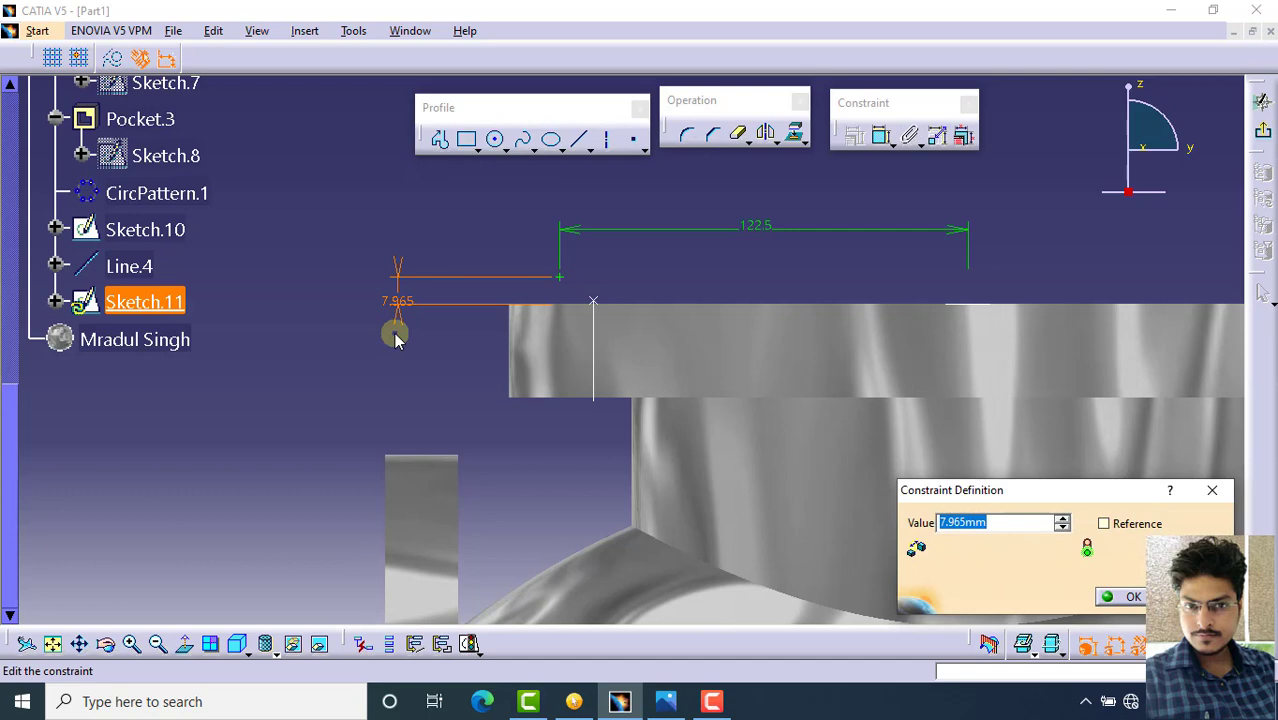
pyautogui.press('Return')
pyautogui.moveTo(690, 205); pyautogui.dragTo(782, 314, button='middle')
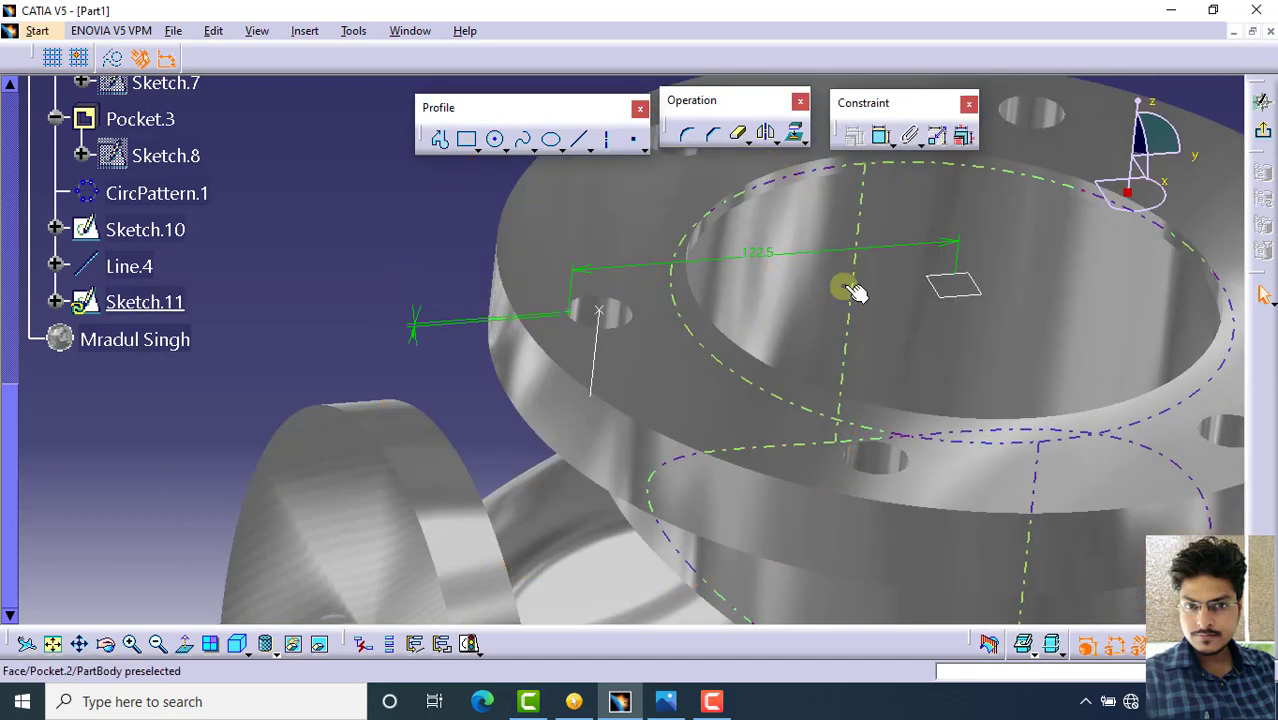
pyautogui.click(1262, 101)
pyautogui.moveTo(735, 276); pyautogui.dragTo(862, 403, button='middle')
pyautogui.click(292, 436)
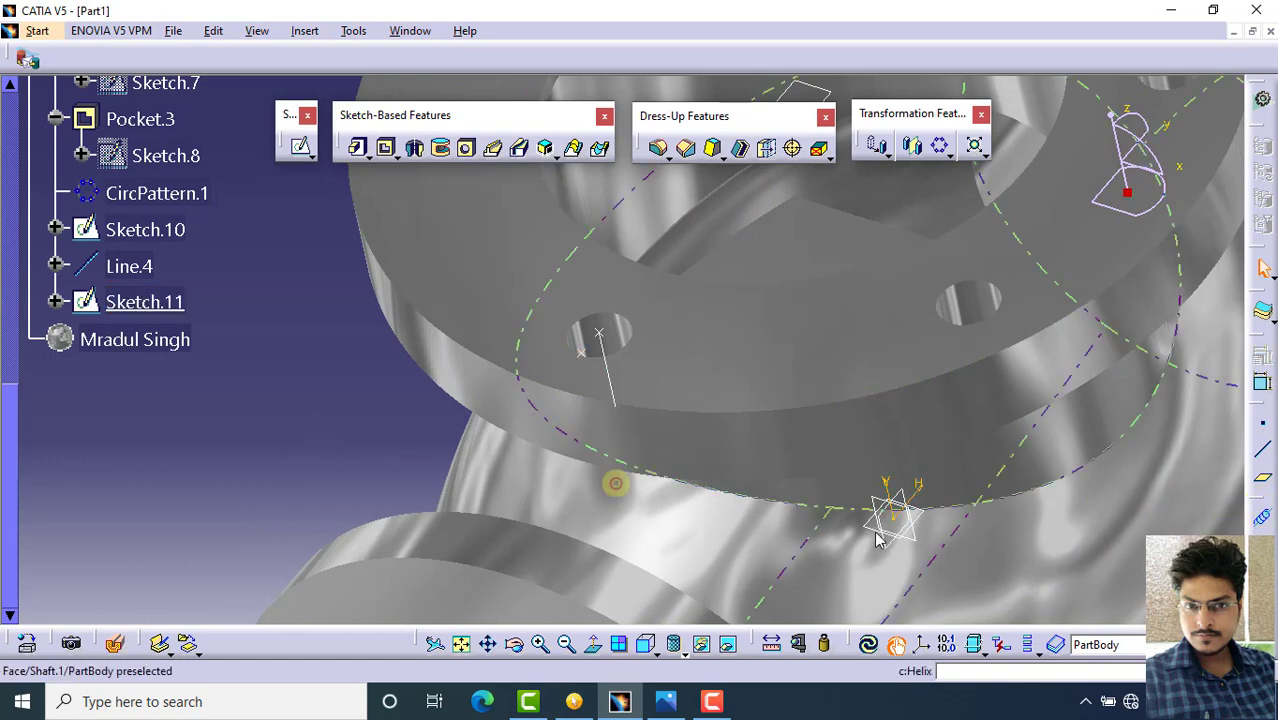
# Start a helix with the sketched point beside the flange hole as starting point and the hole's centre line as axis
pyautogui.click(1262, 522)
pyautogui.moveTo(645, 391); pyautogui.dragTo(598, 366, button='middle')
pyautogui.click(533, 356)
pyautogui.click(533, 356)
pyautogui.click(541, 362)
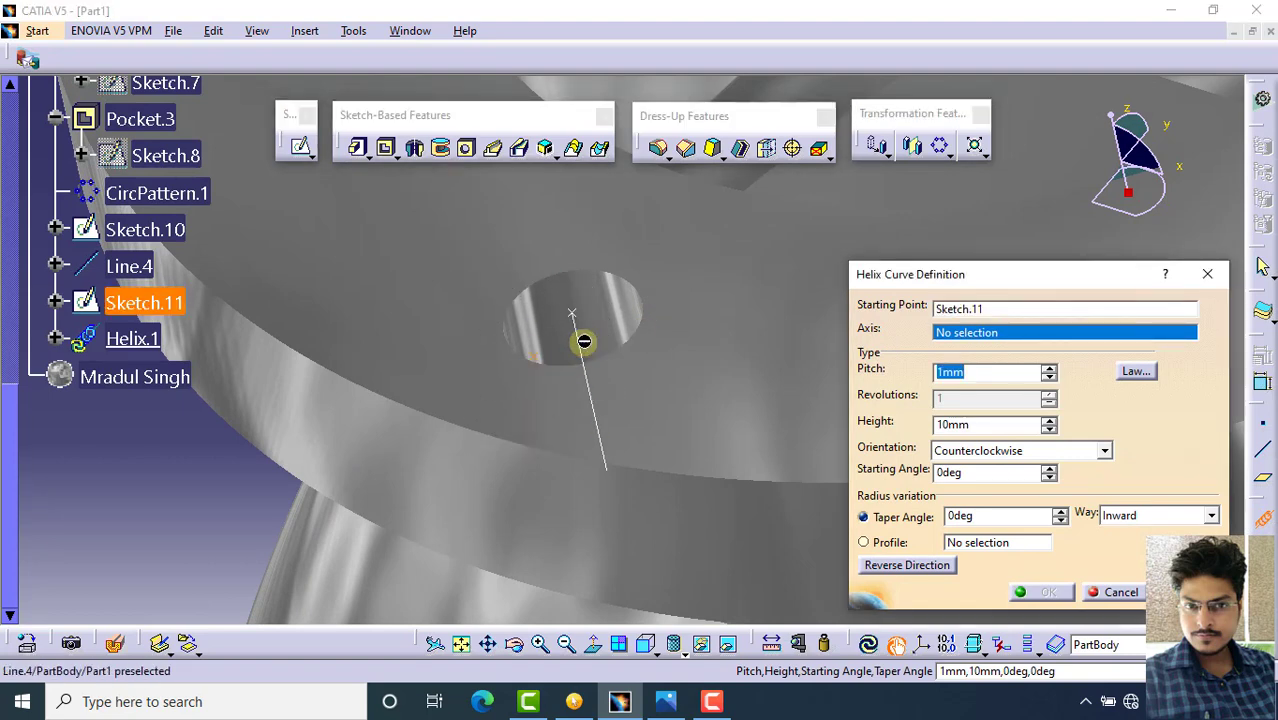
pyautogui.click(588, 343)
pyautogui.moveTo(571, 422); pyautogui.dragTo(605, 346, button='middle')
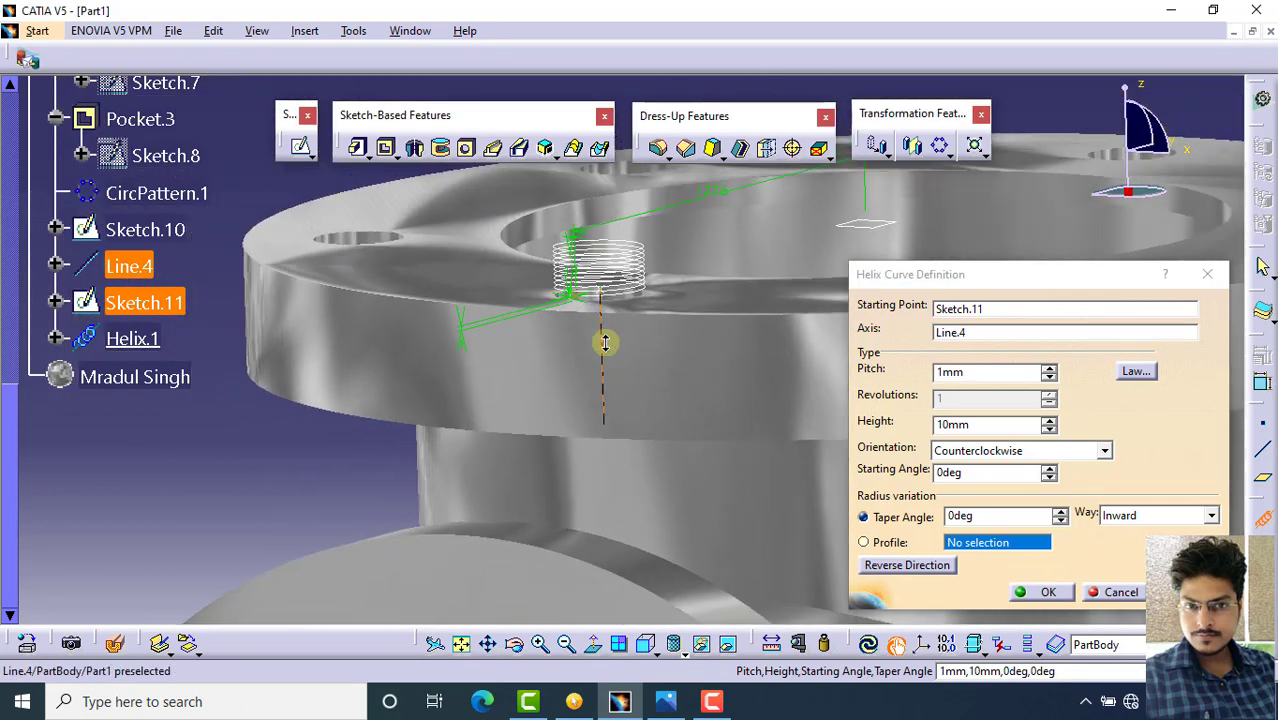
# Reverse the helix to run down through the flange, set its height to 30 mm and create it
pyautogui.click(902, 566)
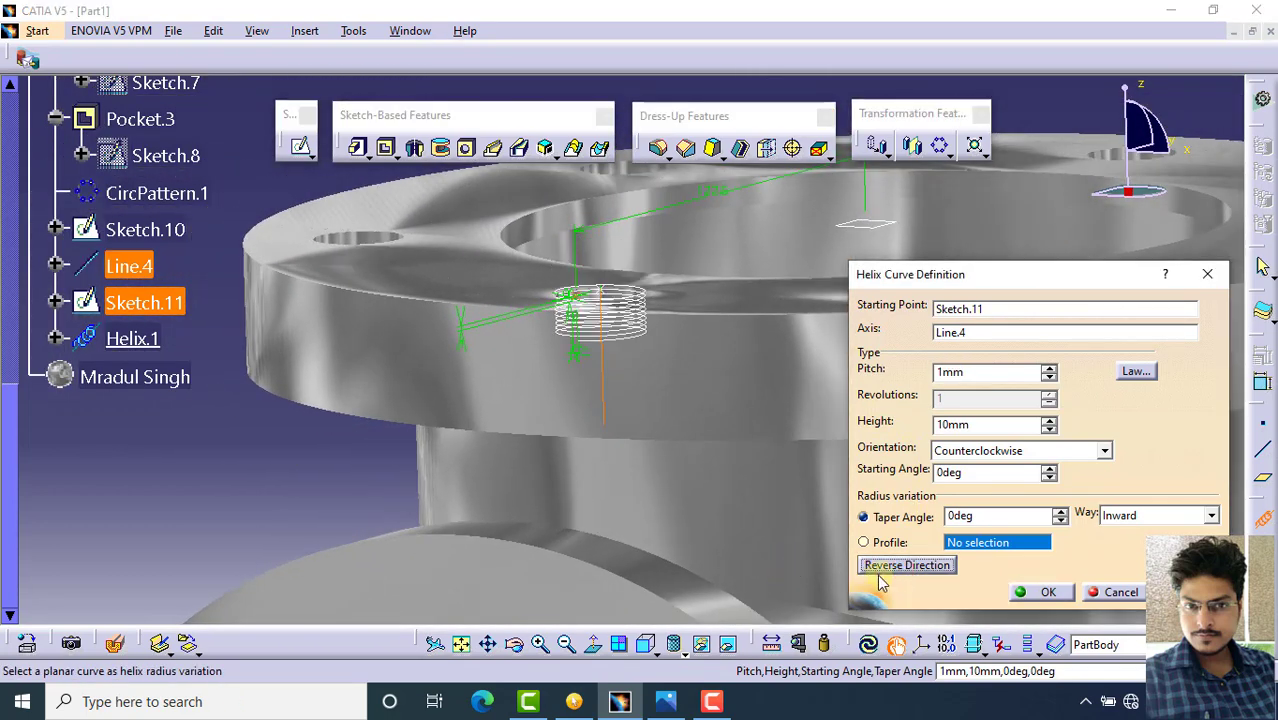
pyautogui.doubleClick(955, 427)
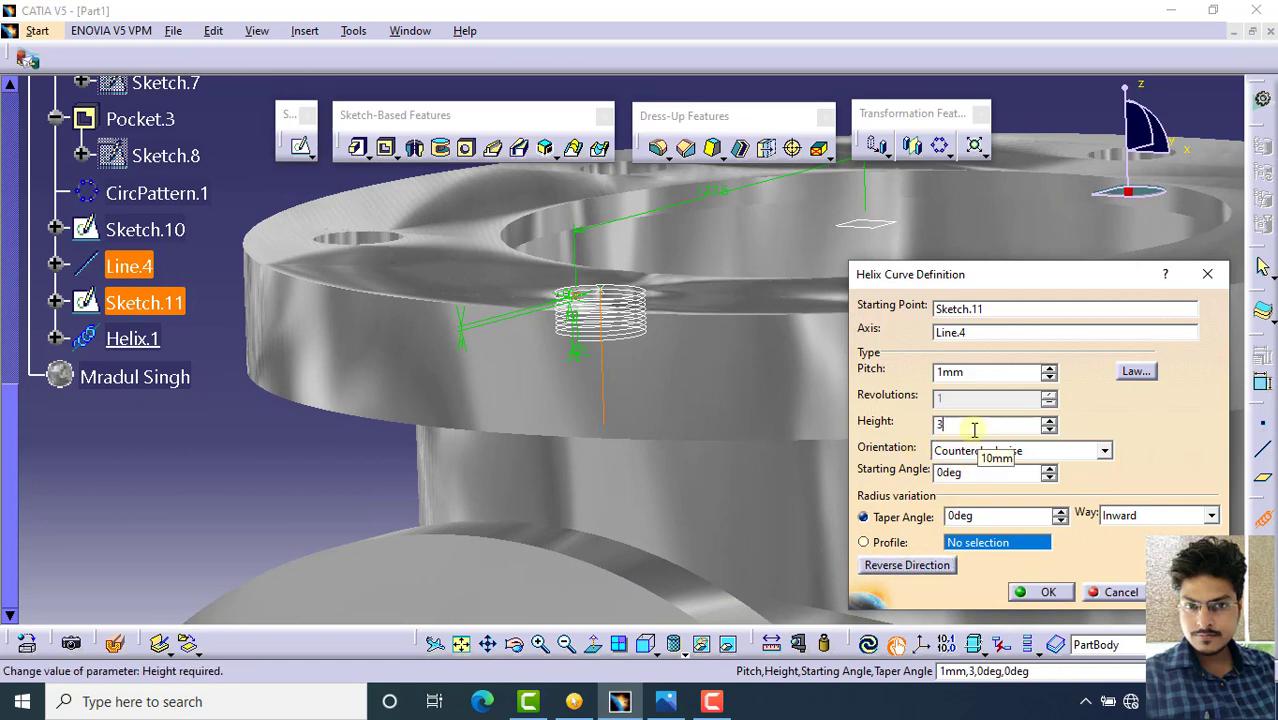
pyautogui.write('30')
pyautogui.press('Return')
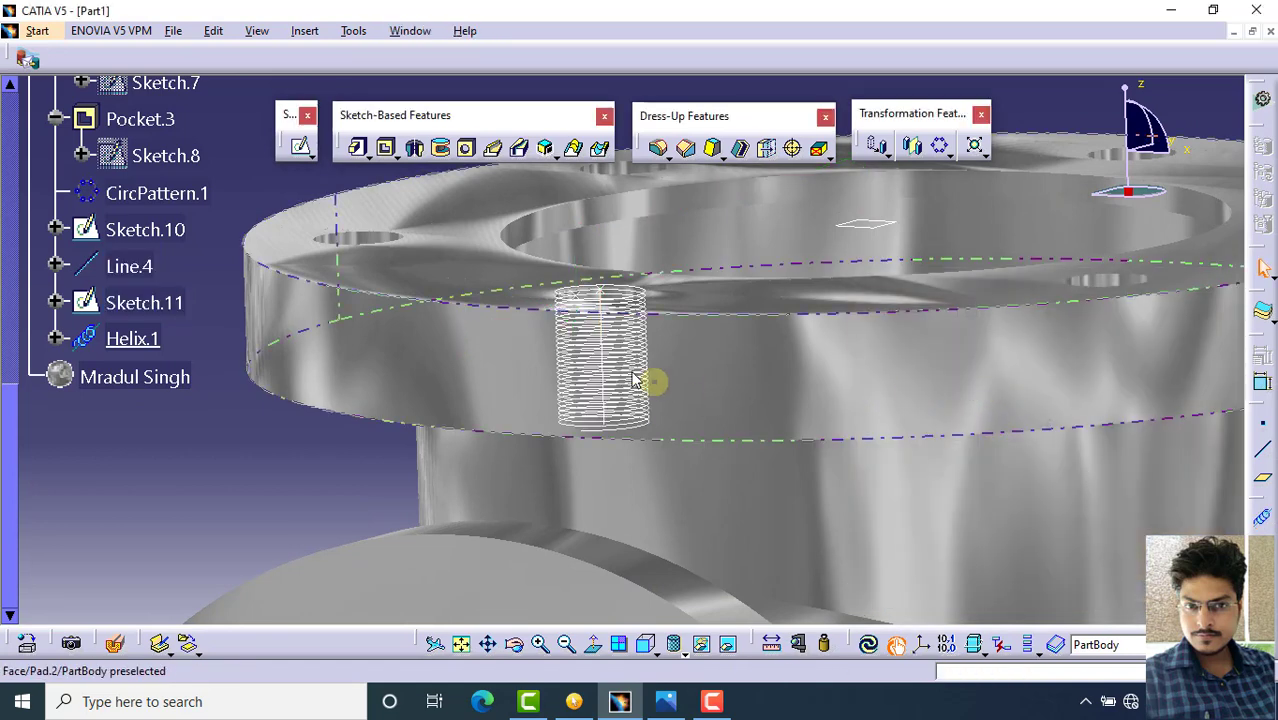
# Edit the helix and set its pitch to 2 mm
pyautogui.doubleClick(625, 368)
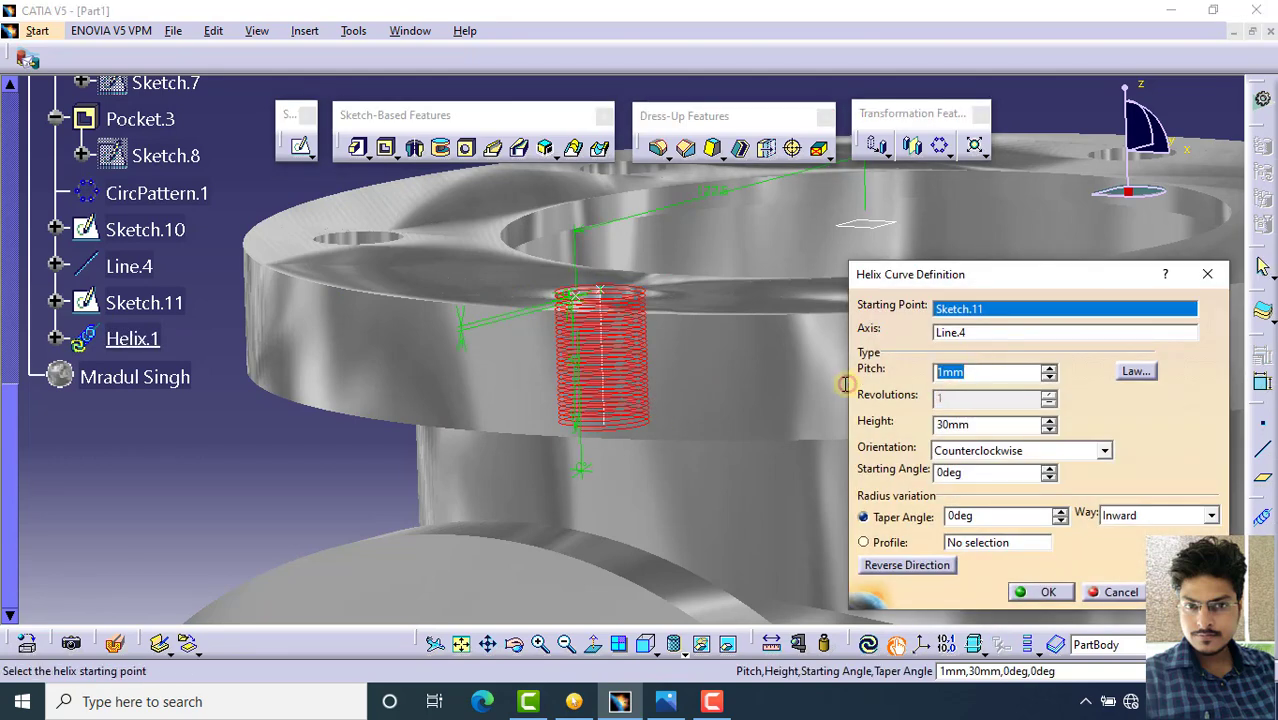
pyautogui.write('2')
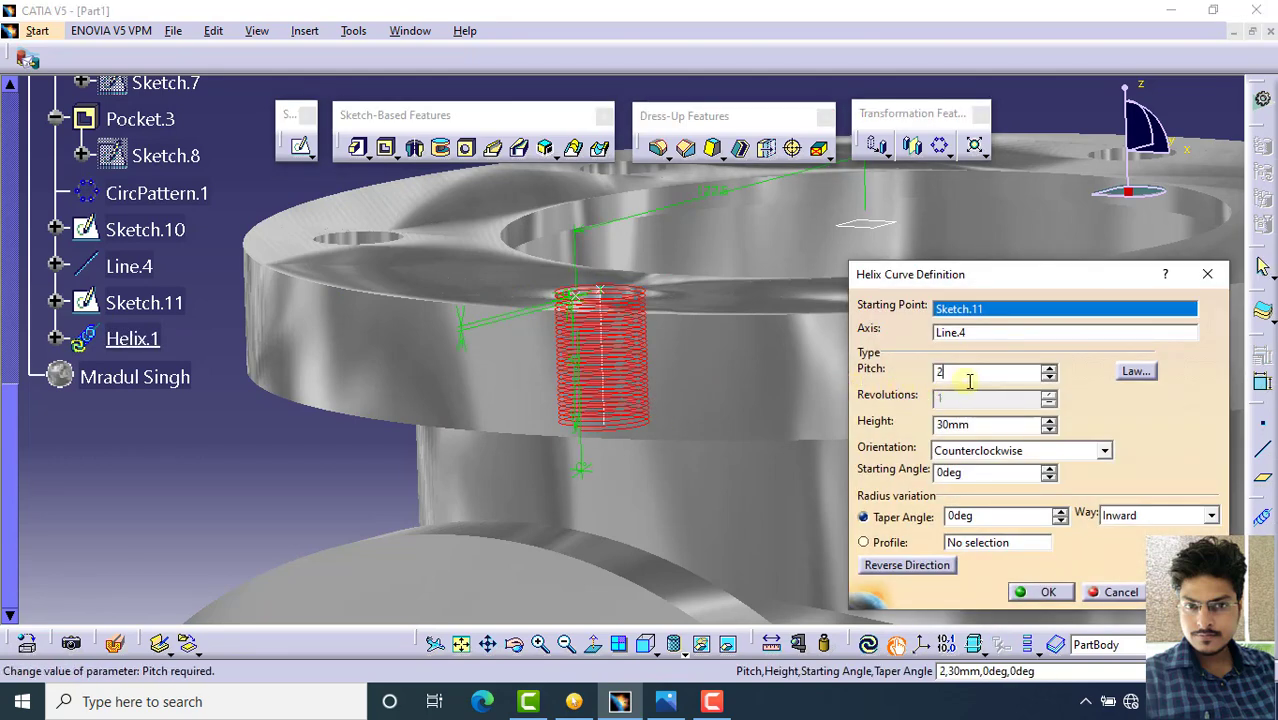
pyautogui.click(985, 427)
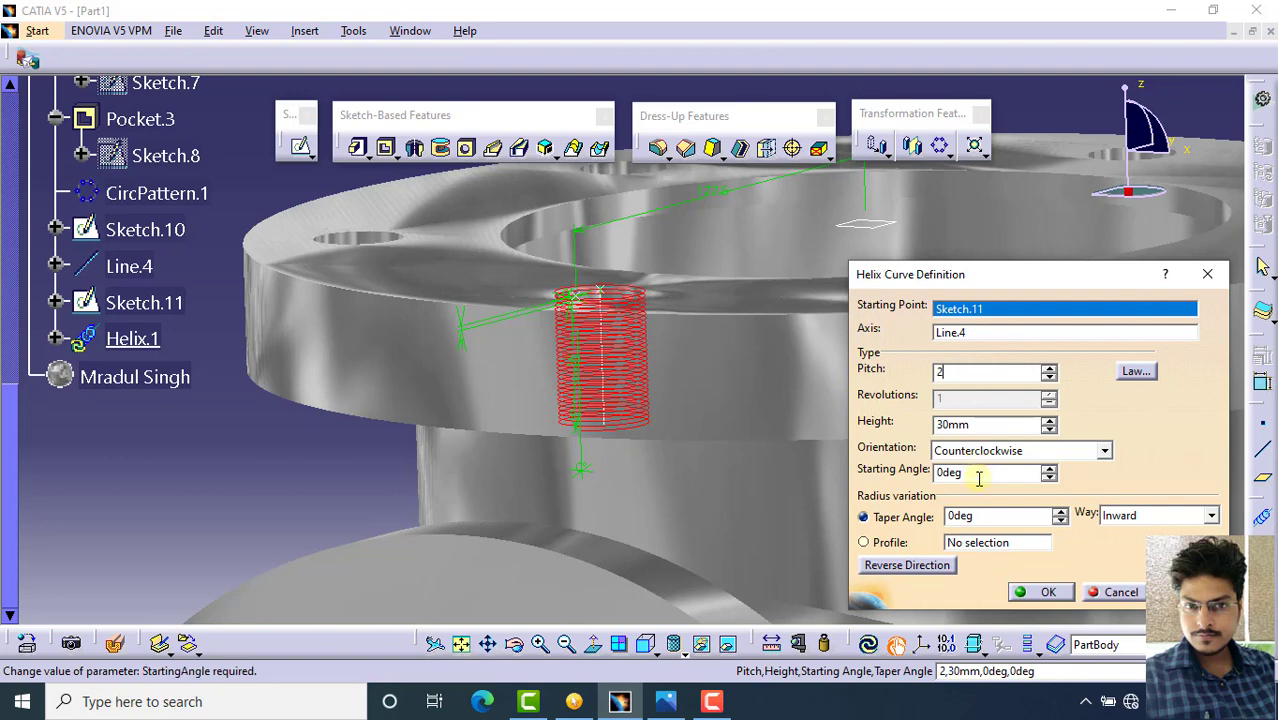
pyautogui.click(979, 474)
pyautogui.click(1066, 595)
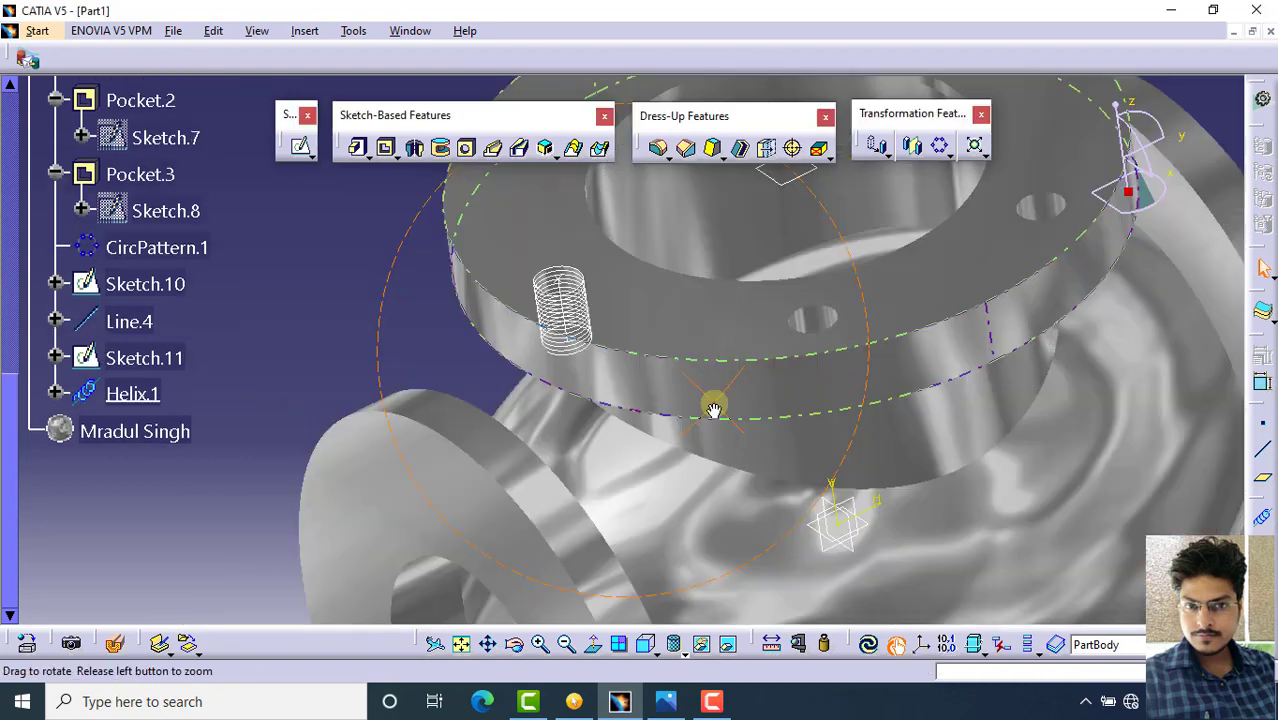
# Start a sketch on the yz plane and draw a circle about 5.7 mm in diameter below the flange near the helix
pyautogui.click(301, 149)
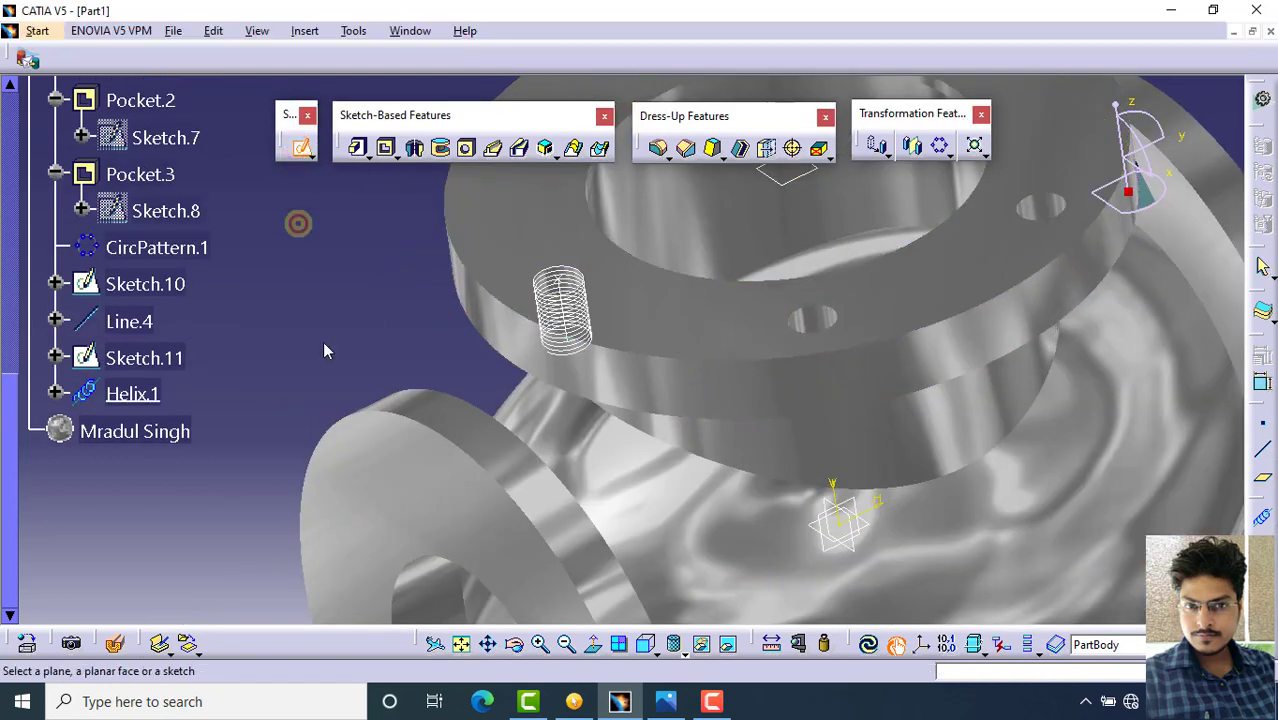
pyautogui.click(843, 512)
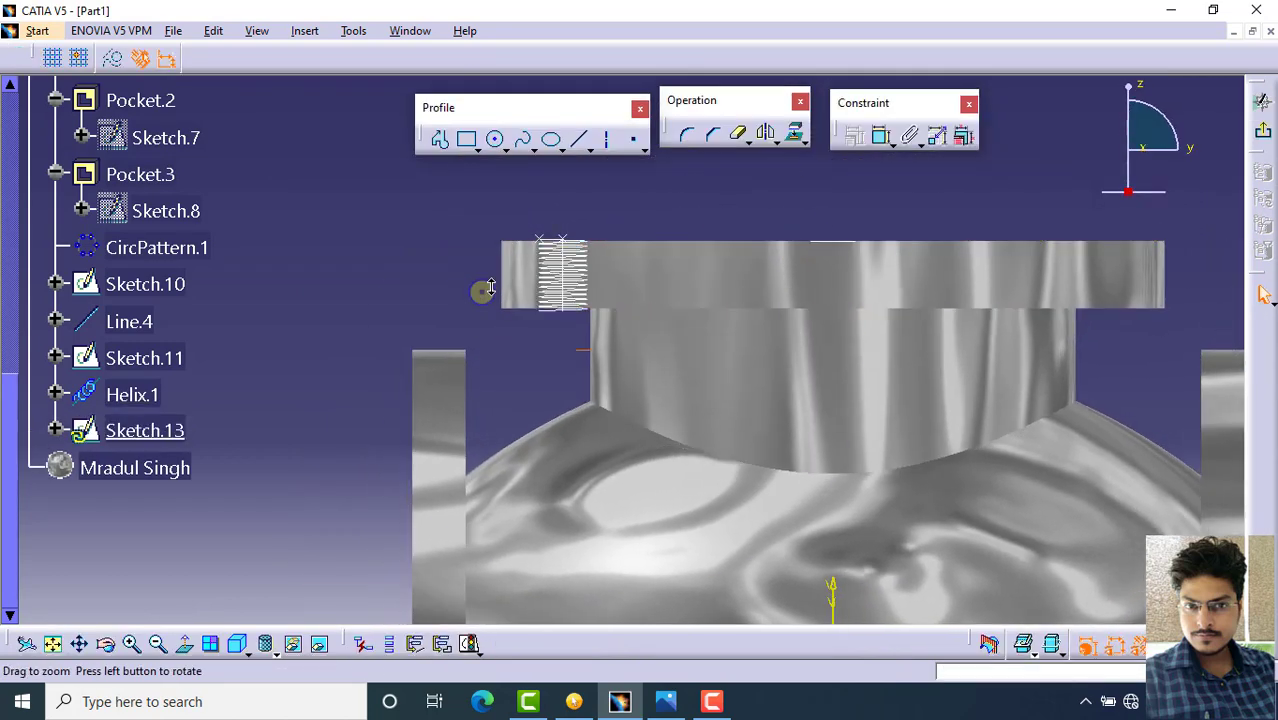
pyautogui.moveTo(487, 289); pyautogui.dragTo(500, 140, button='middle')
pyautogui.moveTo(518, 264); pyautogui.dragTo(750, 350, button='middle')
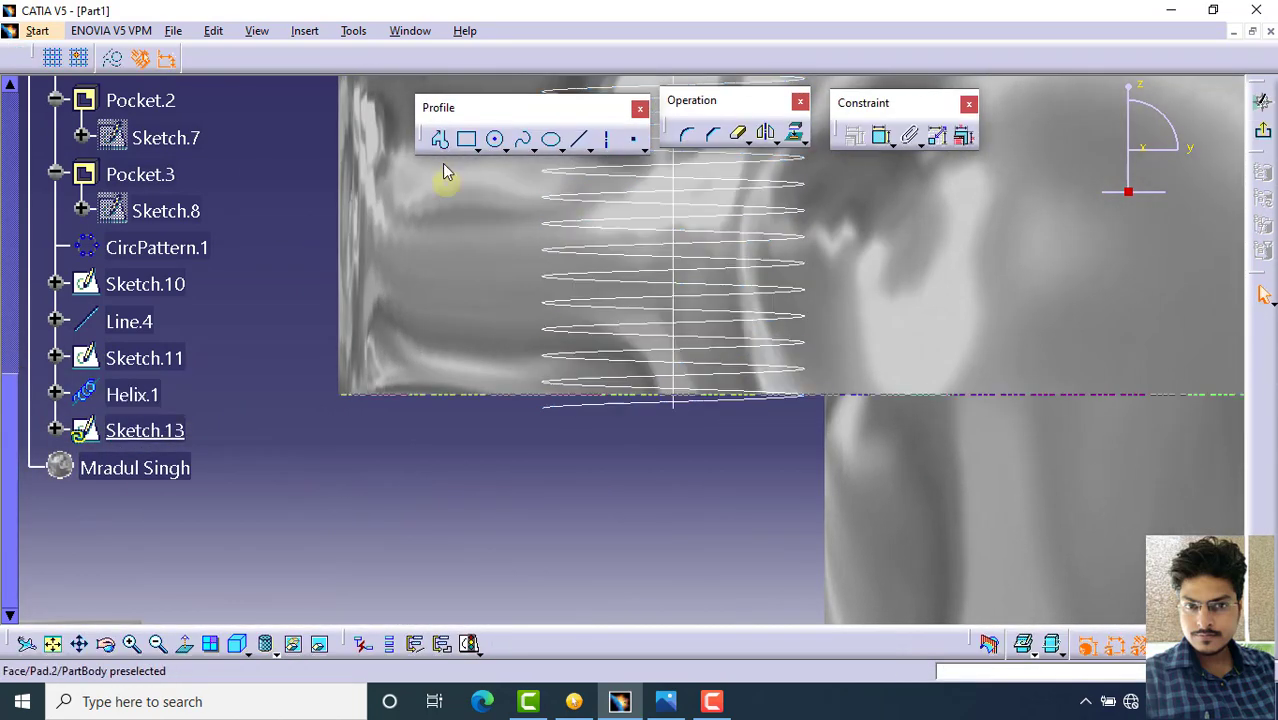
pyautogui.click(494, 138)
pyautogui.click(500, 465)
pyautogui.click(524, 495)
pyautogui.keyDown('ctrl'); pyautogui.click(793, 228); pyautogui.keyUp('ctrl')
# Dimension the circle's diameter and set it to 1 mm
pyautogui.click(880, 137)
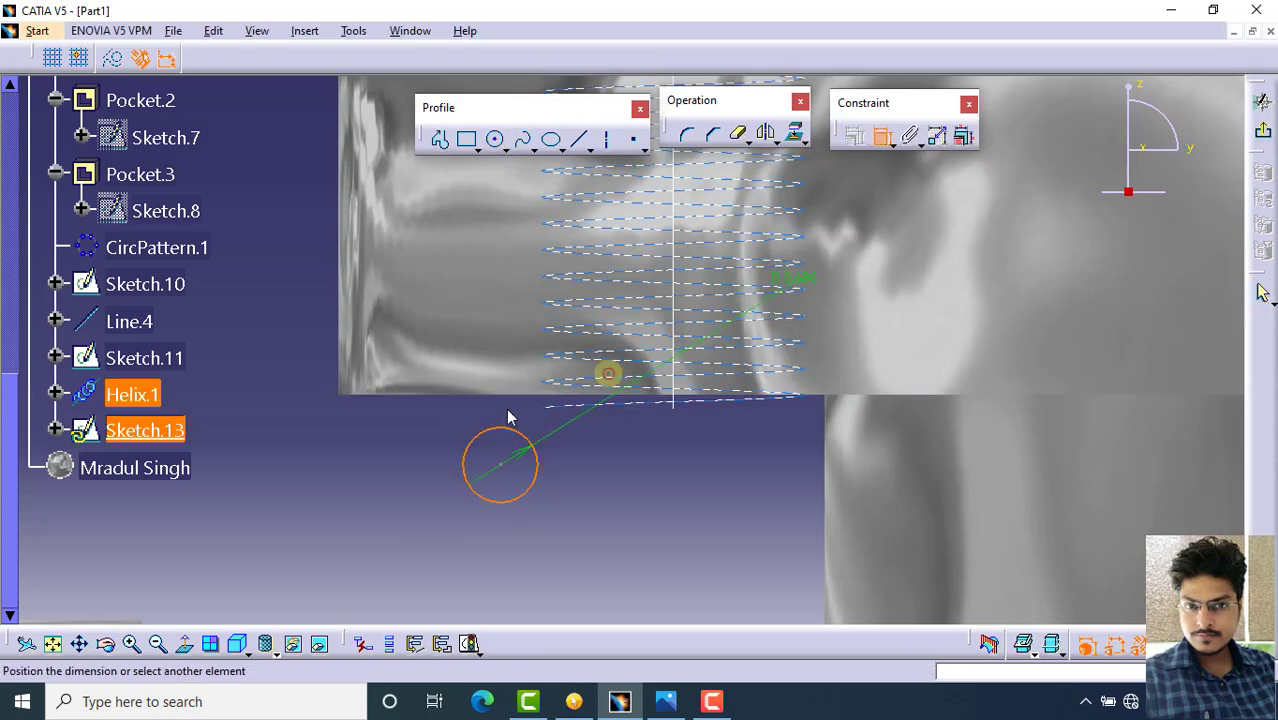
pyautogui.click(408, 442)
pyautogui.doubleClick(408, 442)
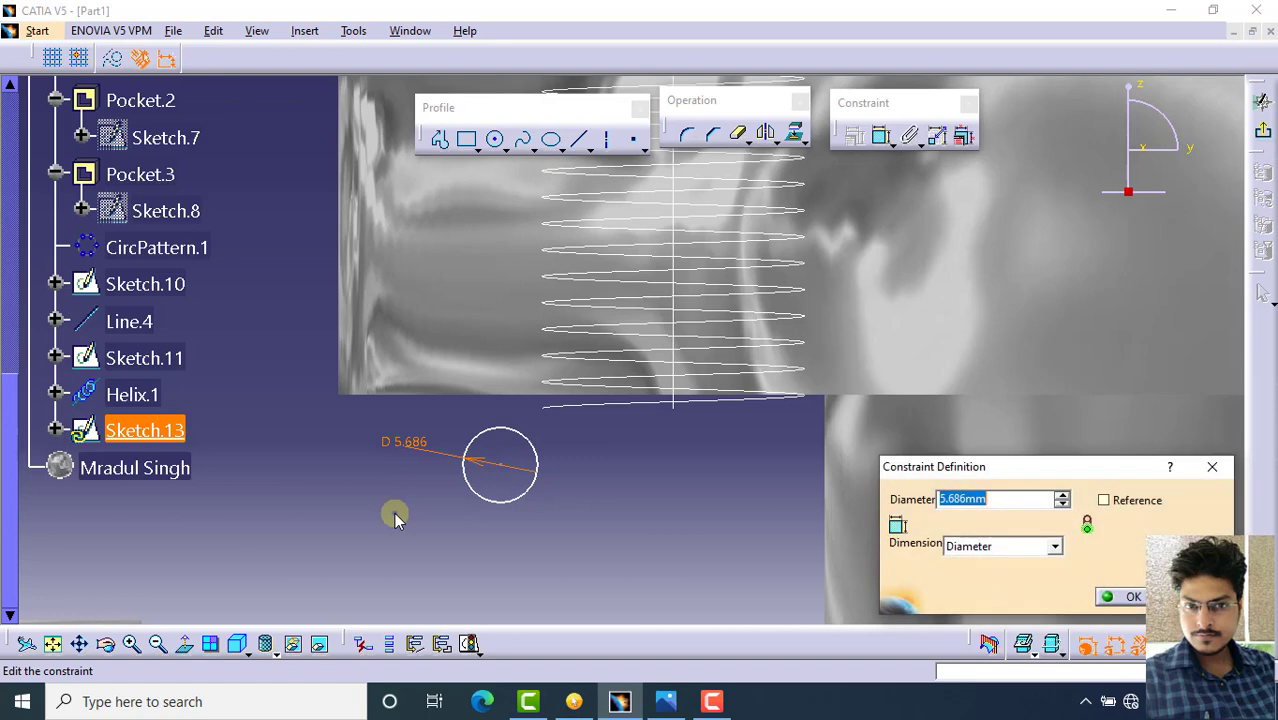
pyautogui.write('1')
pyautogui.press('Return')
# Dimension the circle centre's horizontal distance from the vertical axis and set it to the helix start point's 122.5 mm offset
pyautogui.moveTo(571, 448)
pyautogui.mouseDown(button='middle')
pyautogui.moveTo(581, 493)
pyautogui.moveTo(588, 457)
pyautogui.mouseUp(button='middle')
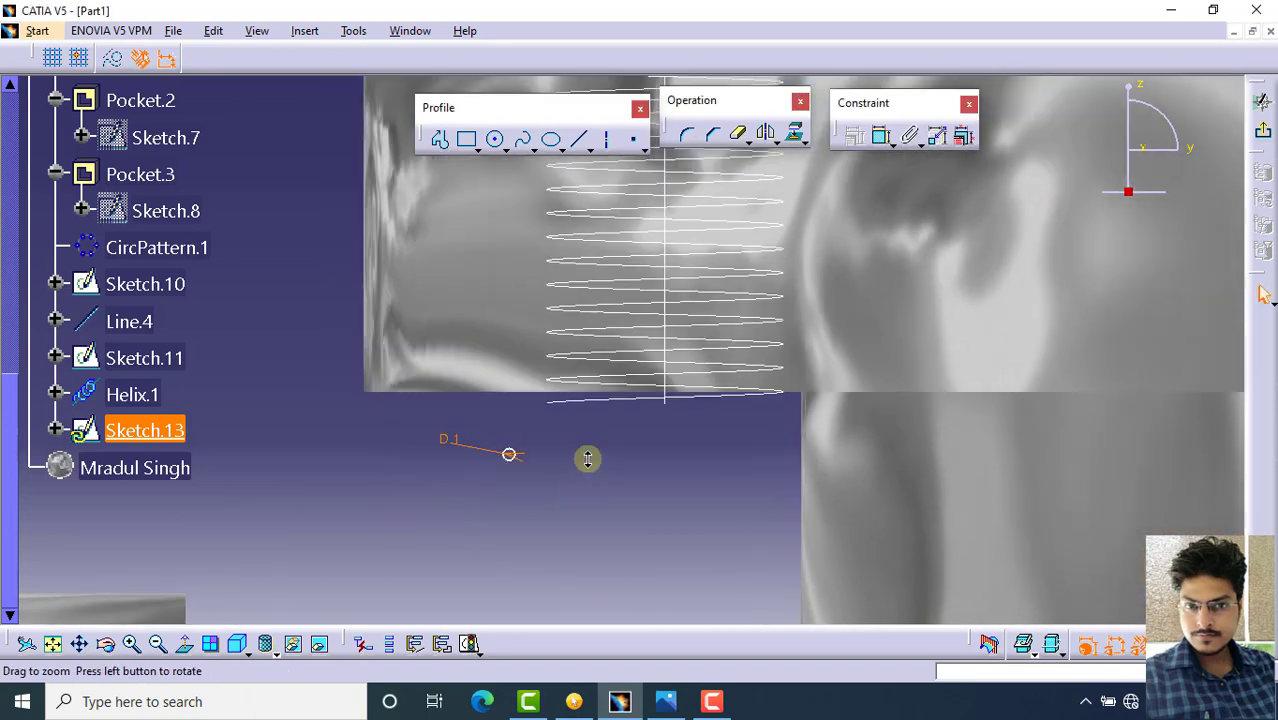
pyautogui.moveTo(498, 498); pyautogui.dragTo(506, 301, button='middle')
pyautogui.moveTo(516, 476); pyautogui.dragTo(650, 182, button='middle')
pyautogui.click(653, 350)
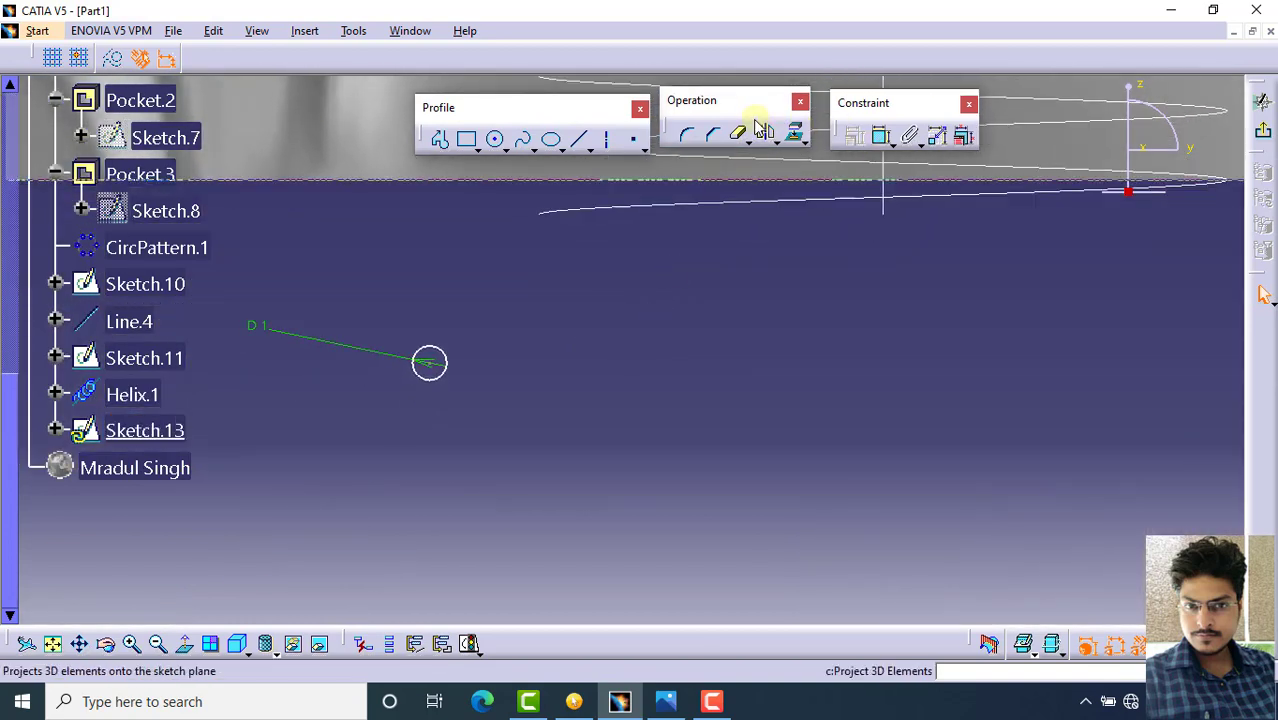
pyautogui.click(882, 136)
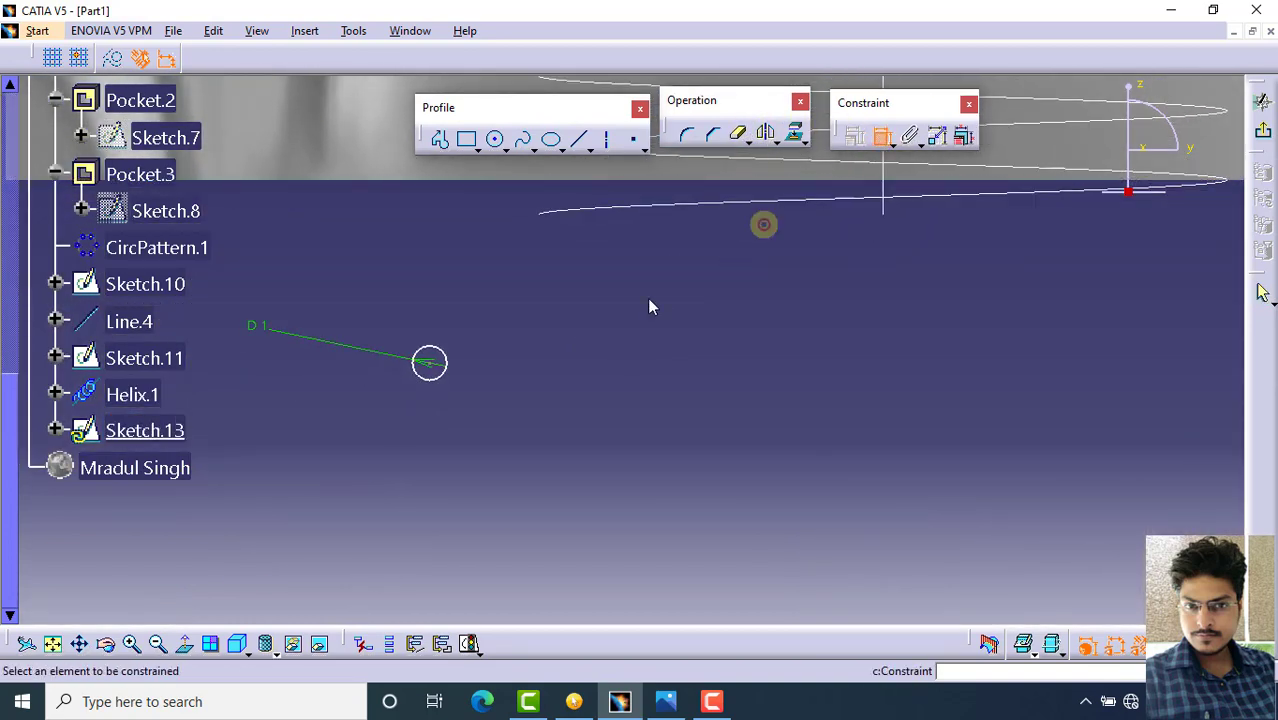
pyautogui.click(430, 363)
pyautogui.moveTo(482, 328); pyautogui.dragTo(484, 590, button='middle')
pyautogui.click(933, 298)
pyautogui.moveTo(940, 303); pyautogui.dragTo(916, 439, button='middle')
pyautogui.click(722, 260)
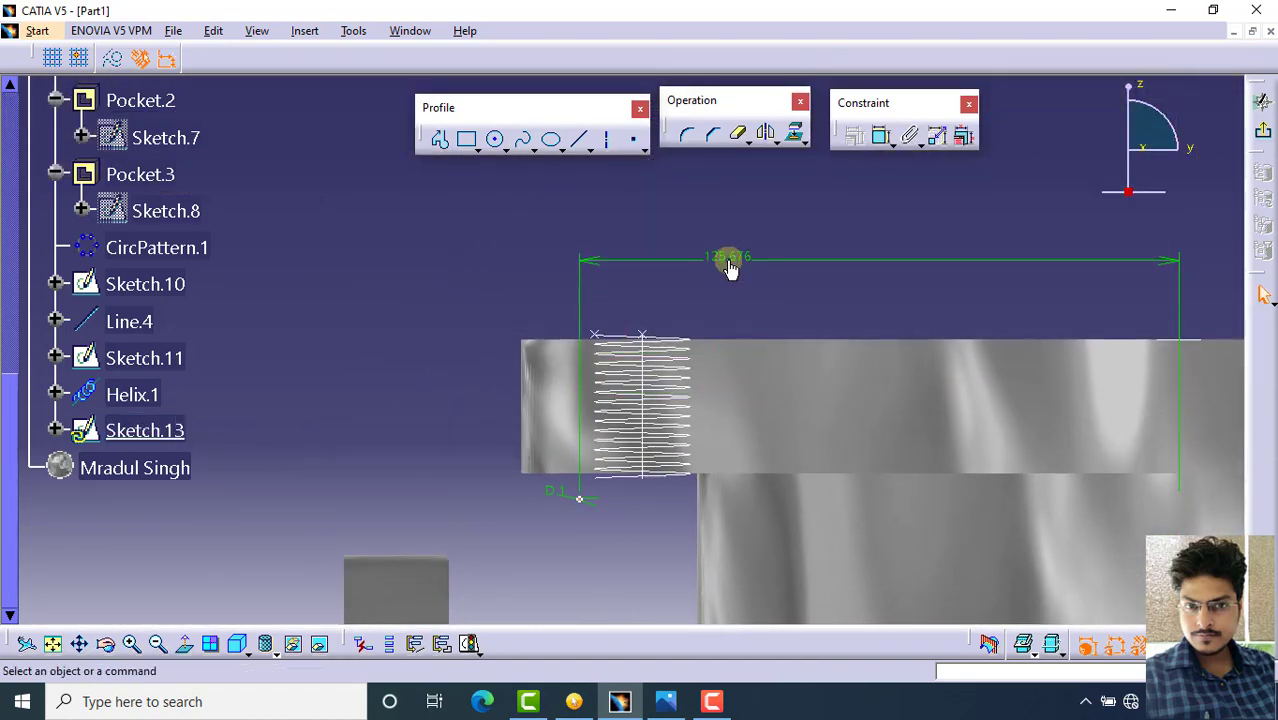
pyautogui.doubleClick(722, 260)
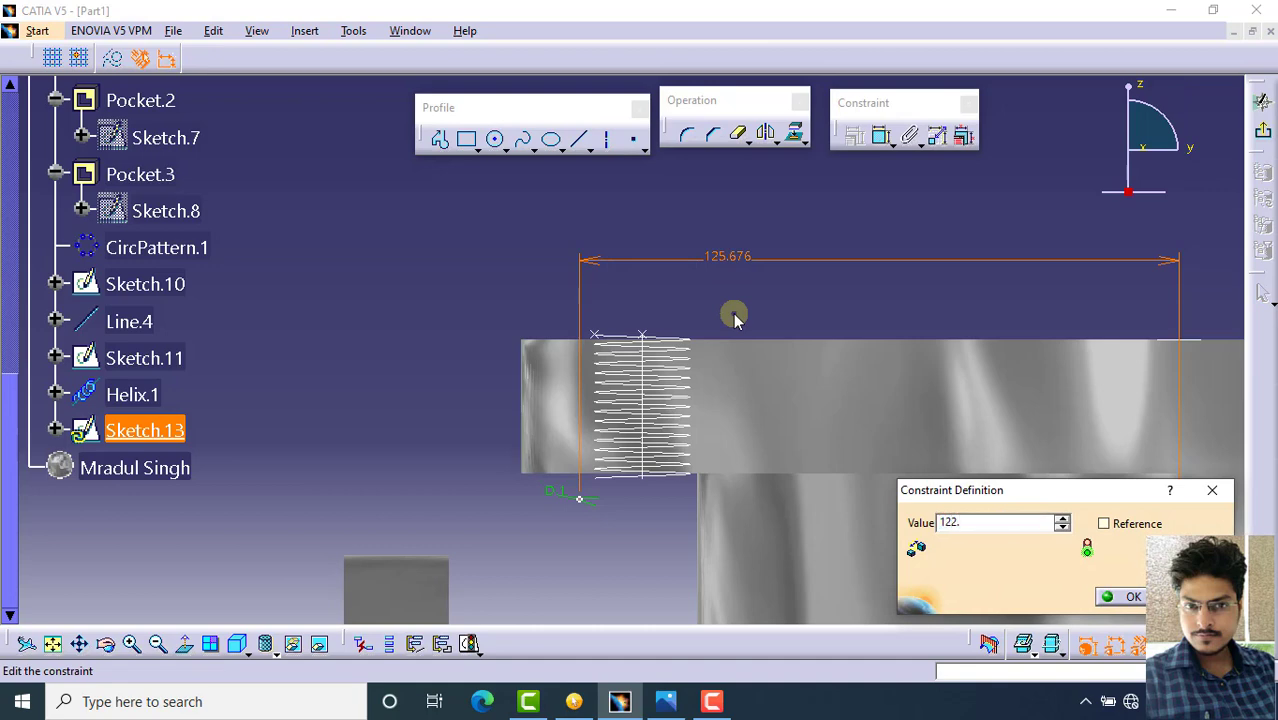
pyautogui.press('Return')
# Dimension the circle centre's vertical distance to the helix start point, set it to 0 and exit the sketch
pyautogui.click(605, 534)
pyautogui.keyDown('ctrl'); pyautogui.moveTo(606, 536); pyautogui.dragTo(645, 362, button='middle'); pyautogui.keyUp('ctrl')
pyautogui.moveTo(628, 437); pyautogui.dragTo(724, 154, button='middle')
pyautogui.moveTo(721, 272); pyautogui.dragTo(661, 297, button='middle')
pyautogui.keyDown('ctrl'); pyautogui.moveTo(570, 505); pyautogui.dragTo(656, 225, button='middle'); pyautogui.keyUp('ctrl')
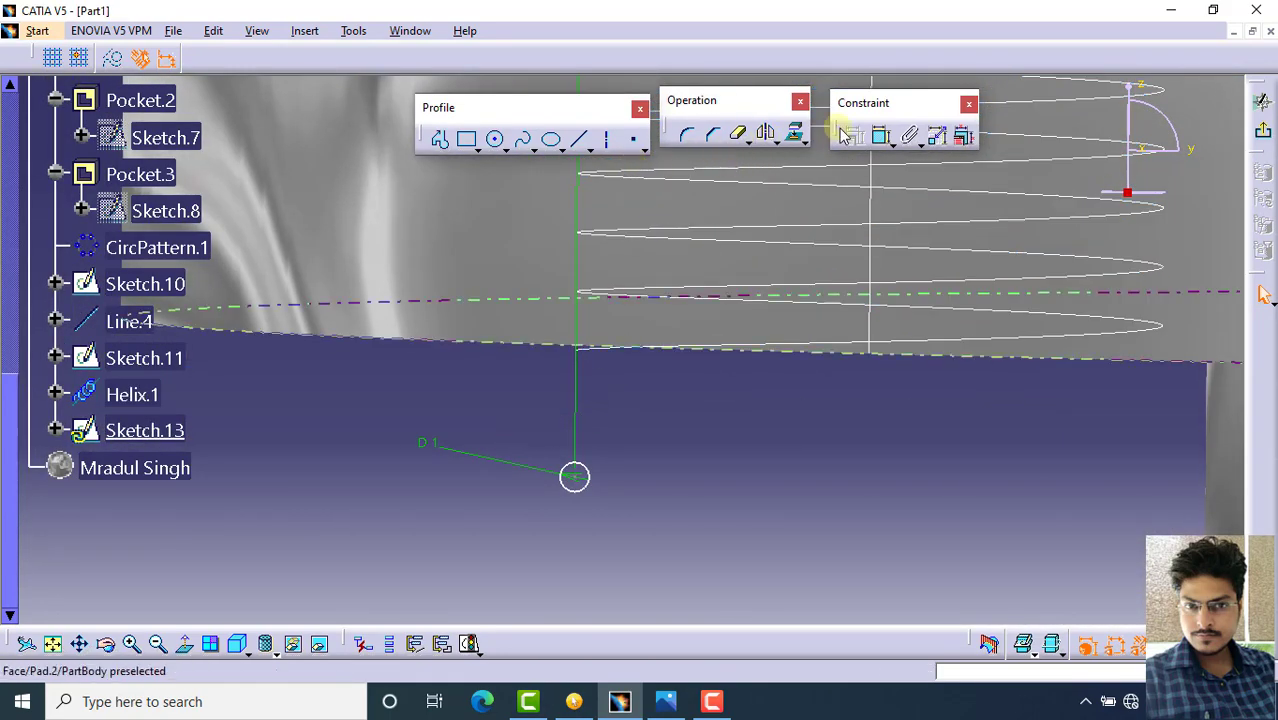
pyautogui.click(881, 136)
pyautogui.click(575, 477)
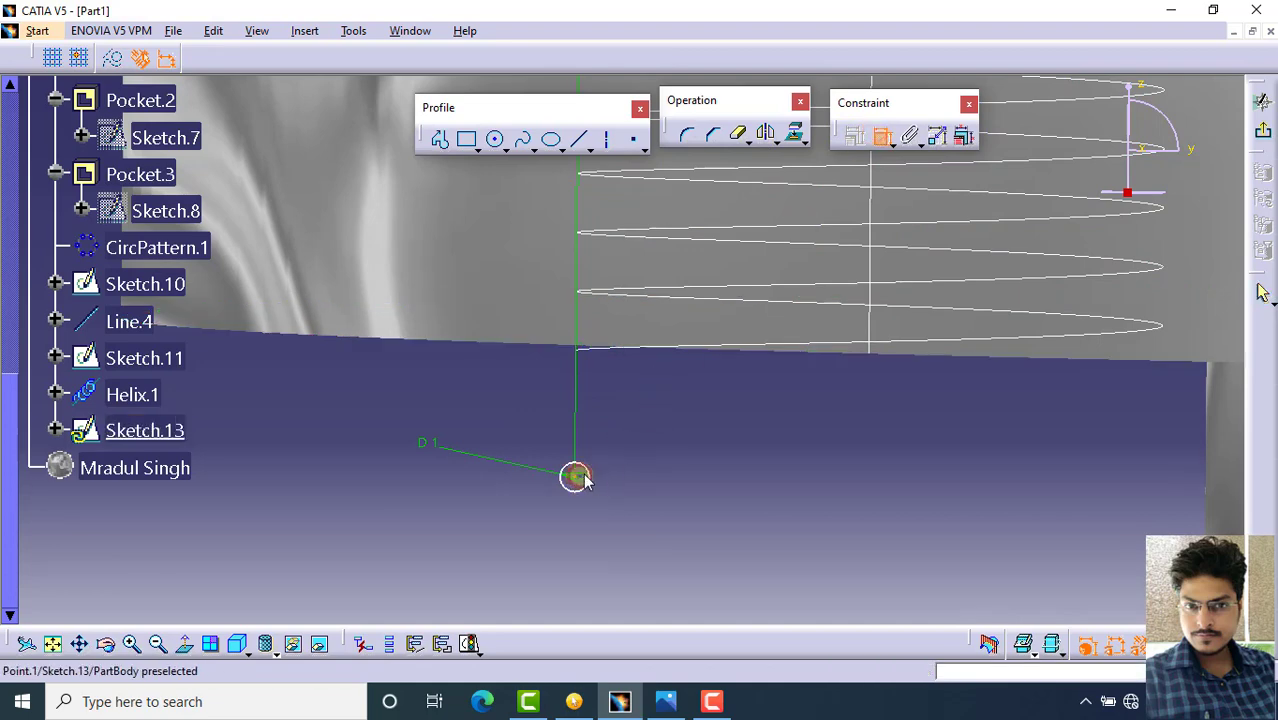
pyautogui.moveTo(665, 402)
pyautogui.mouseDown(button='middle')
pyautogui.moveTo(653, 494)
pyautogui.moveTo(708, 263)
pyautogui.moveTo(668, 434)
pyautogui.mouseUp(button='middle')
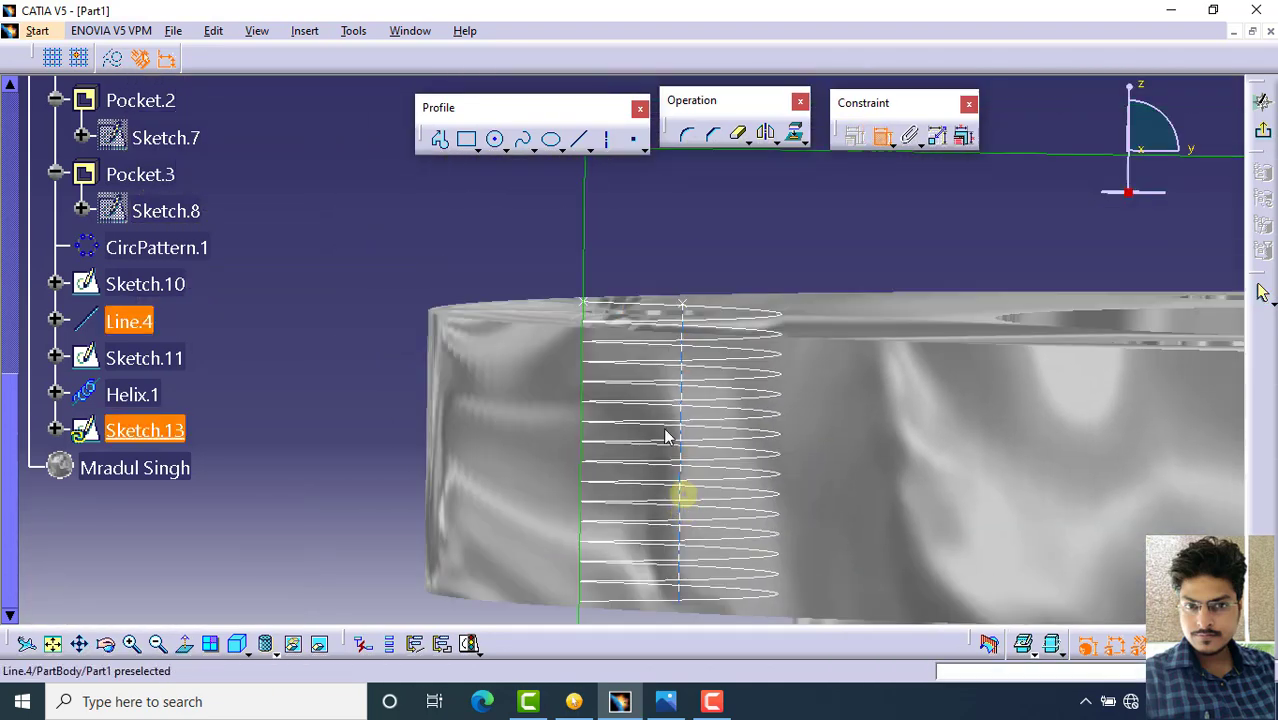
pyautogui.click(593, 306)
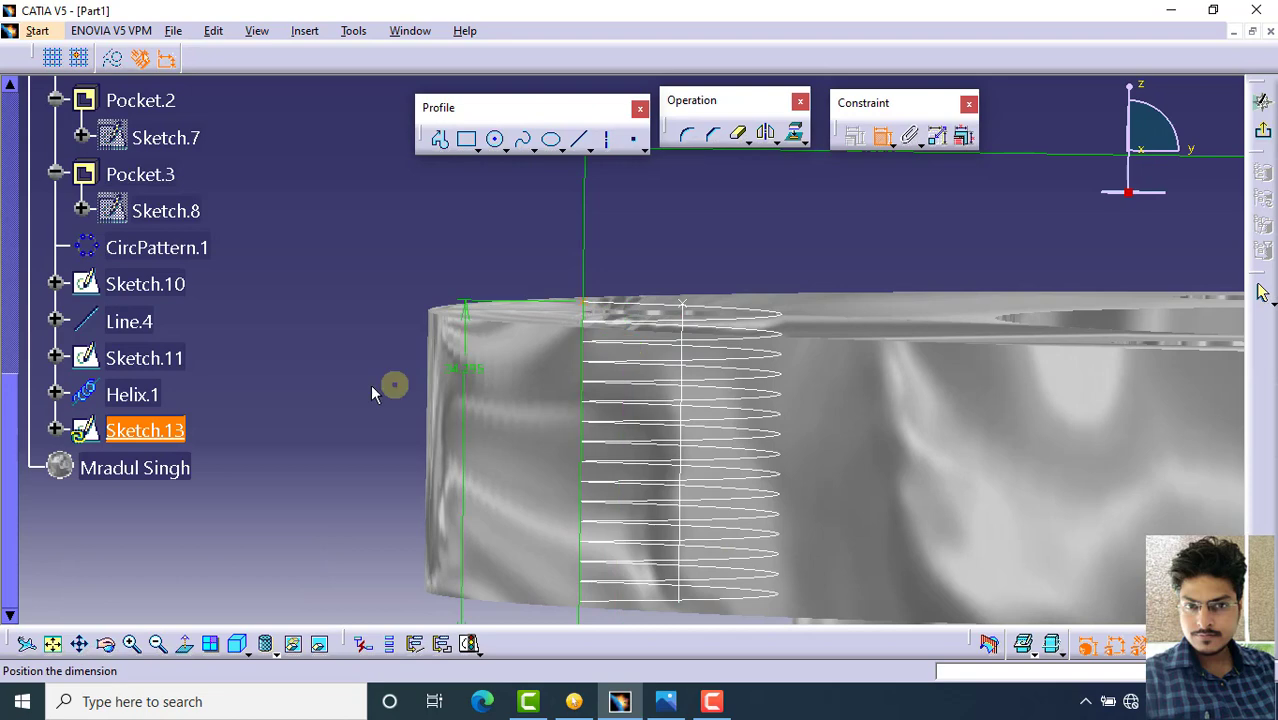
pyautogui.click(370, 386)
pyautogui.doubleClick(367, 390)
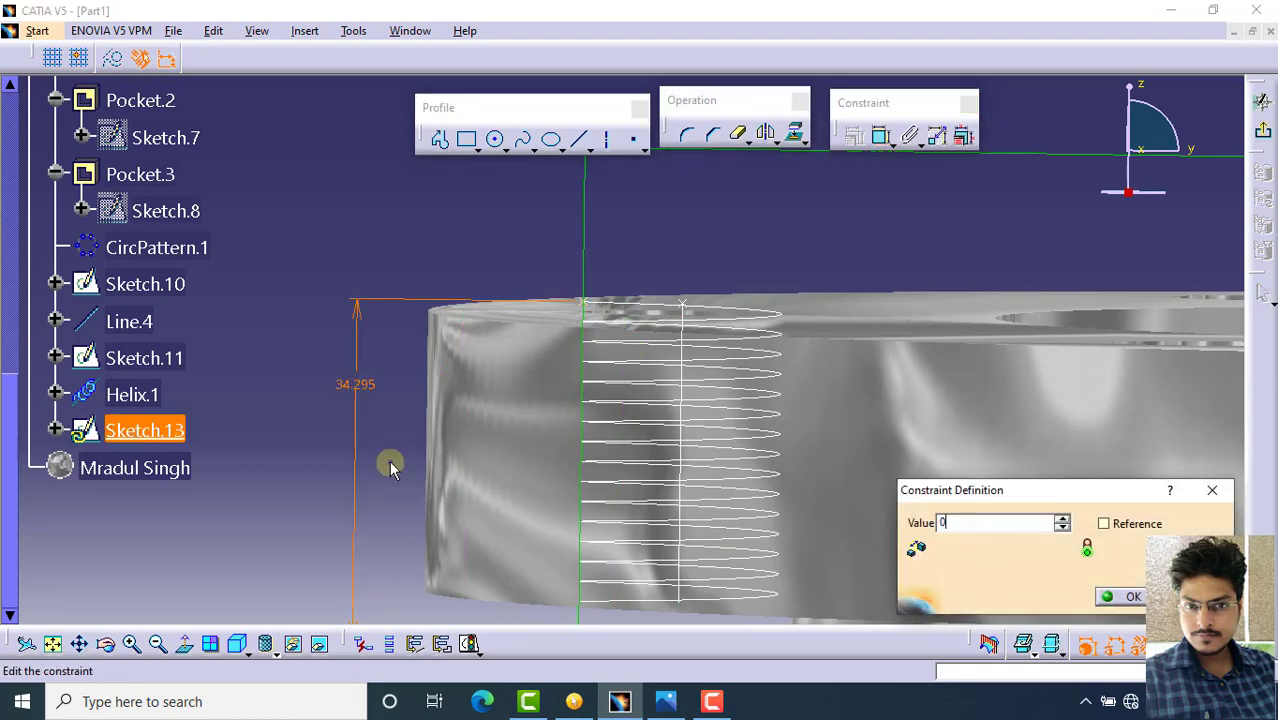
pyautogui.press('Return')
pyautogui.scroll(1, 628, 319)
pyautogui.moveTo(628, 319); pyautogui.dragTo(602, 340, button='middle')
pyautogui.click(1263, 293)
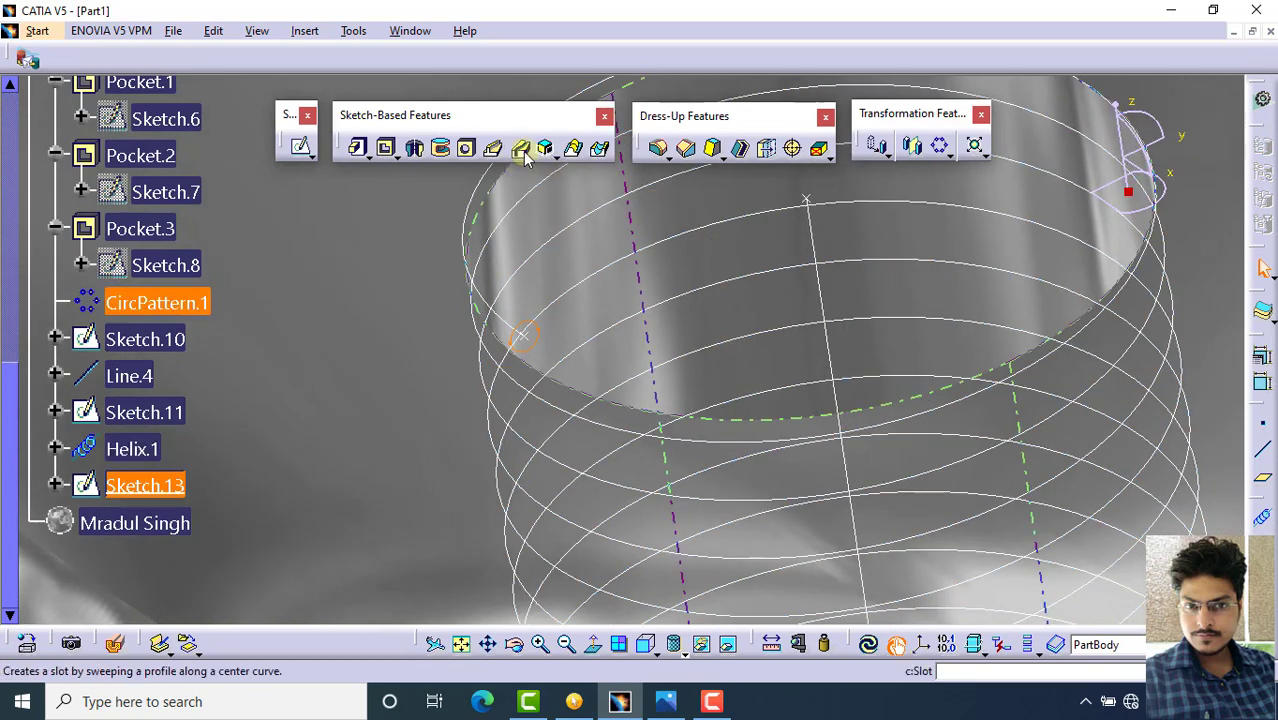
# Cut a slot through the bolt hole wall by sweeping the circle sketch along the helix with the Keep angle profile control
pyautogui.click(522, 152)
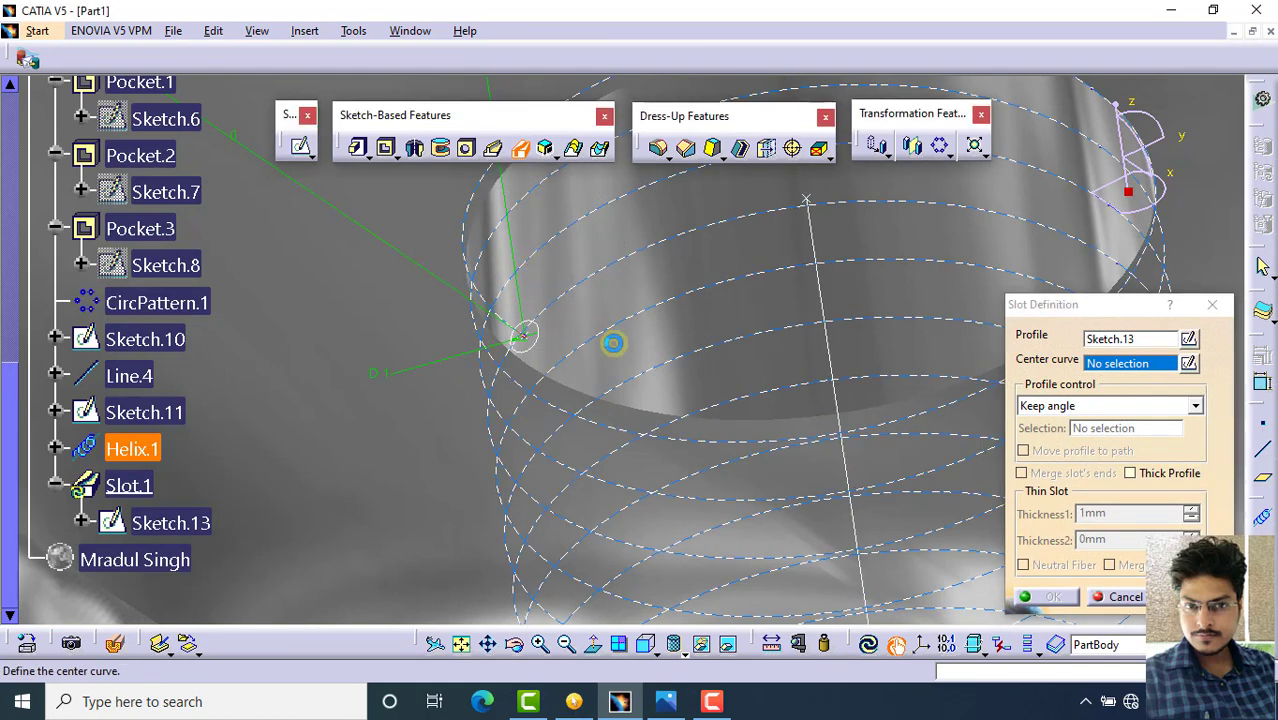
pyautogui.click(612, 343)
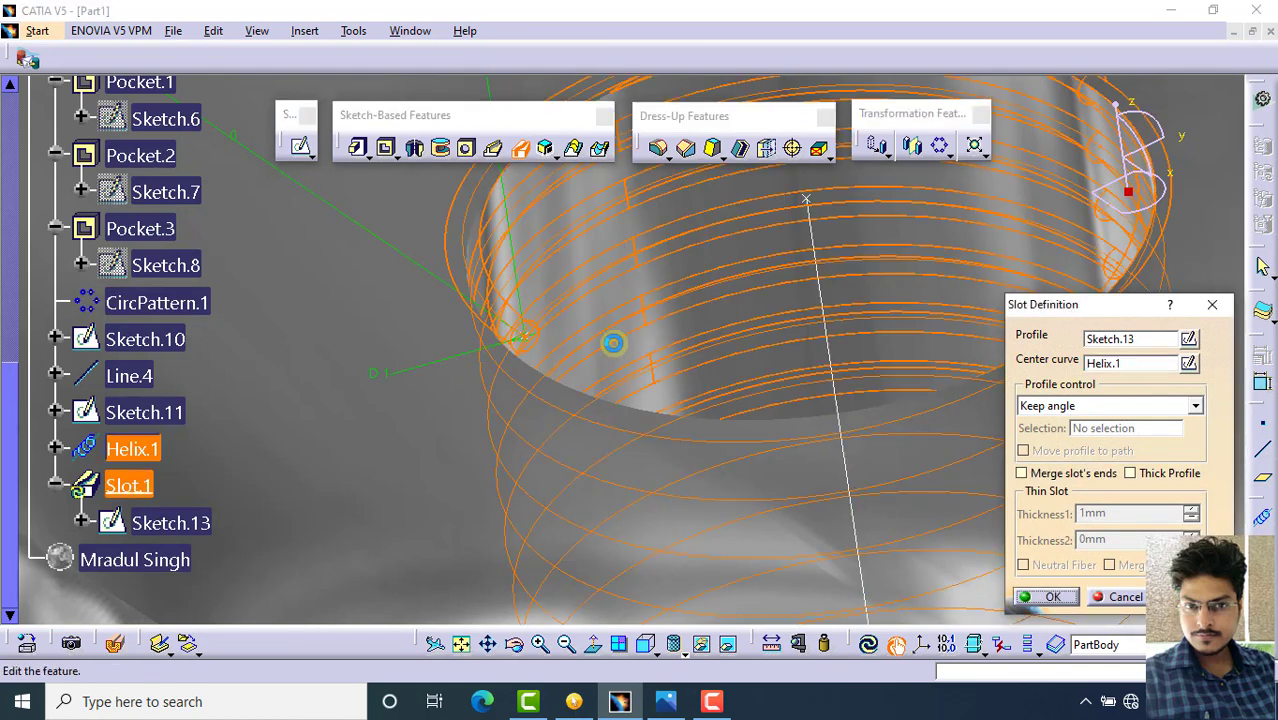
pyautogui.click(1056, 597)
# Create a circular pattern of the helical slot with 6 instances at 60° spacing, using the flange's top face as reference
pyautogui.click(130, 488)
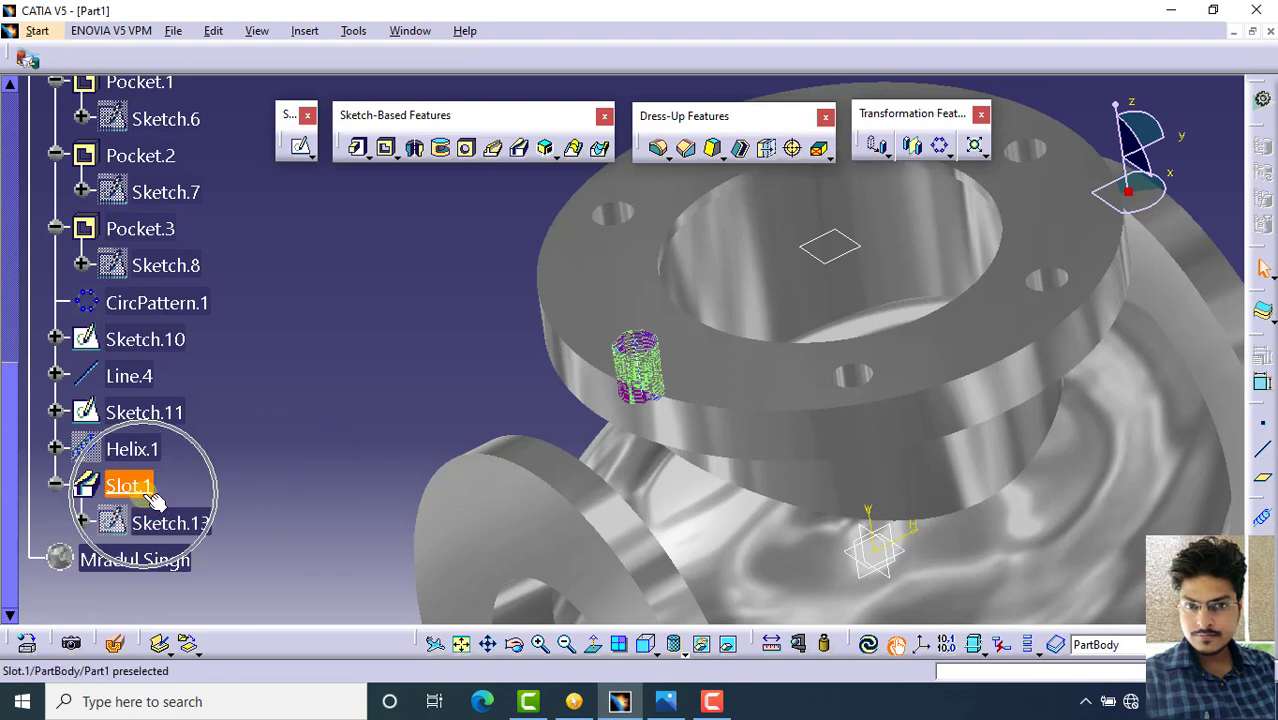
pyautogui.click(940, 147)
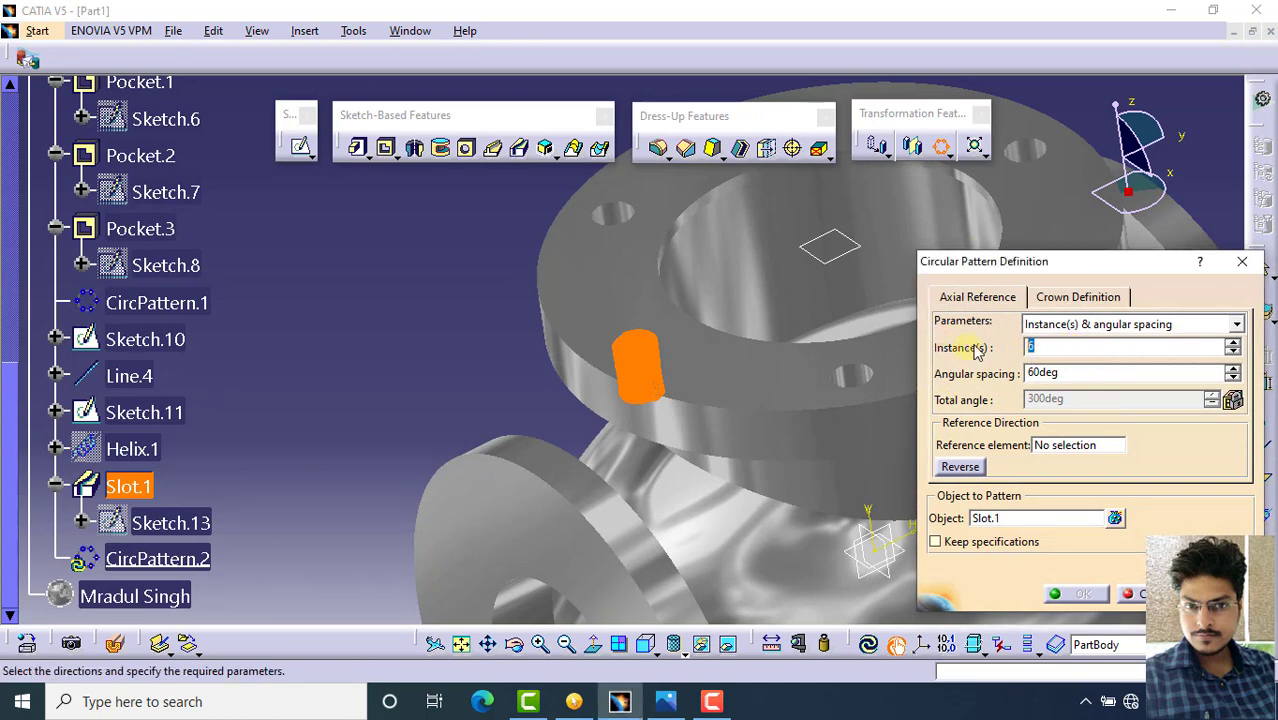
pyautogui.click(1050, 373)
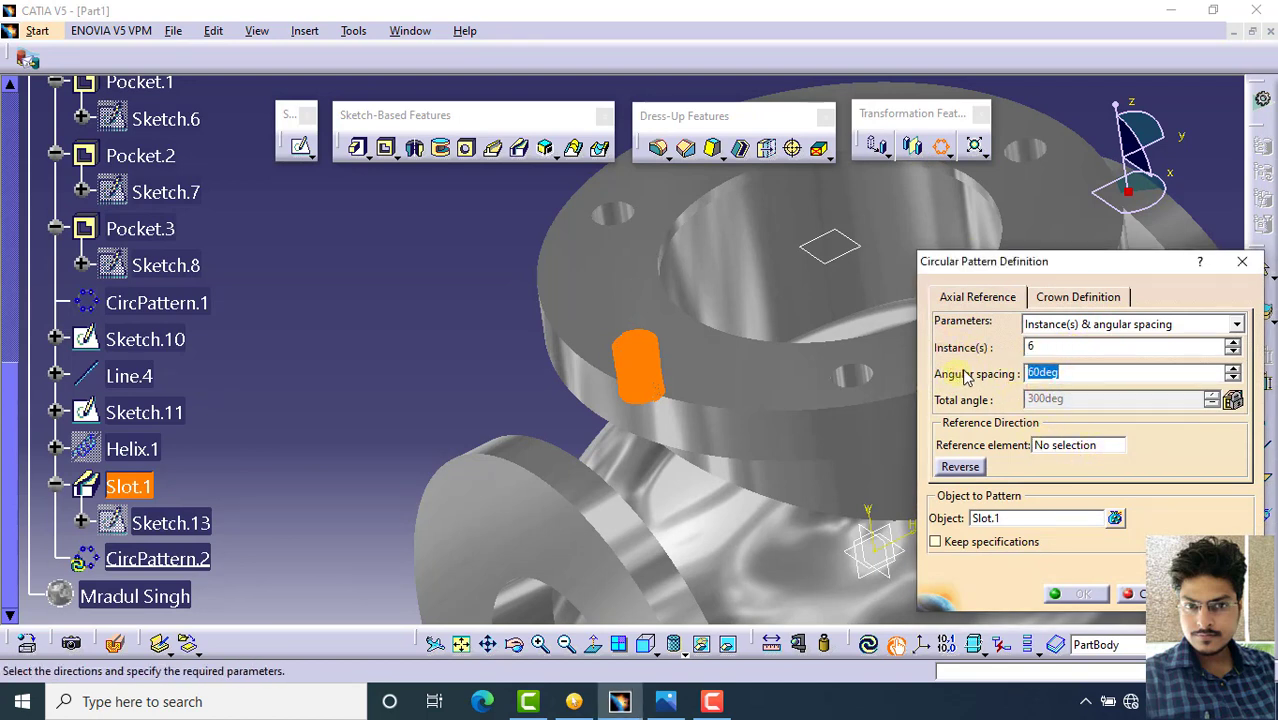
pyautogui.click(1075, 445)
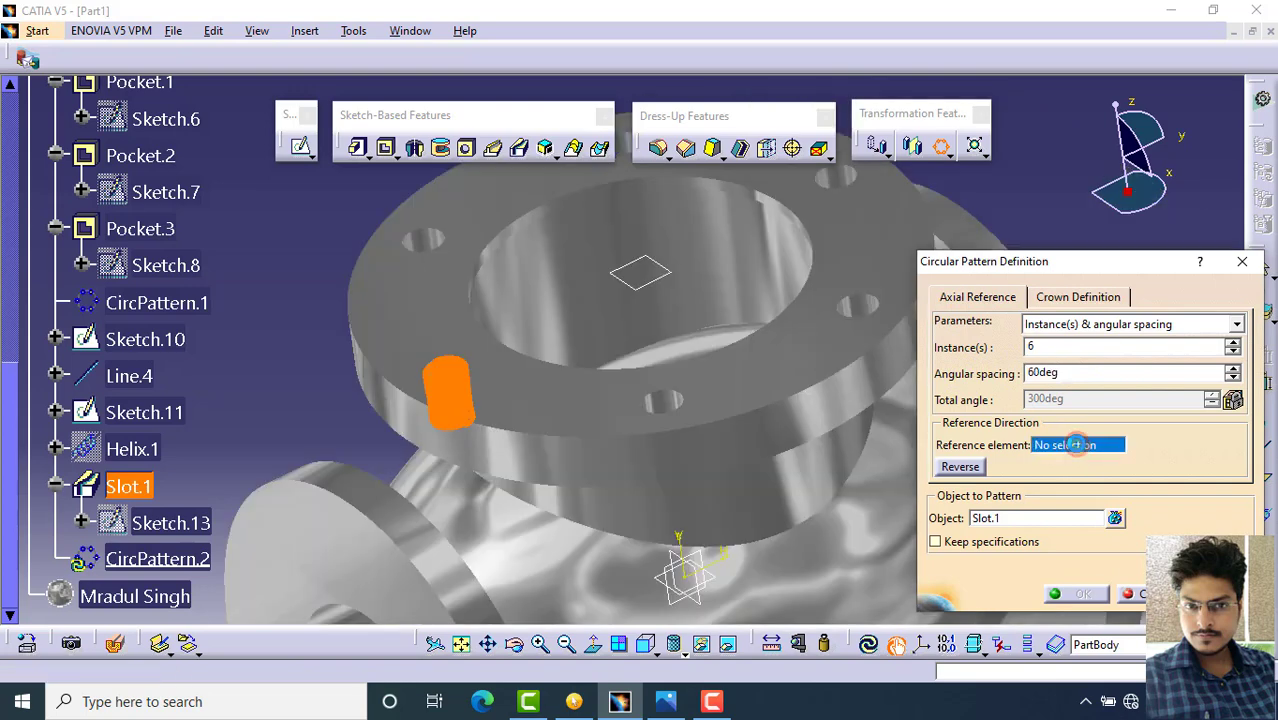
pyautogui.click(802, 357)
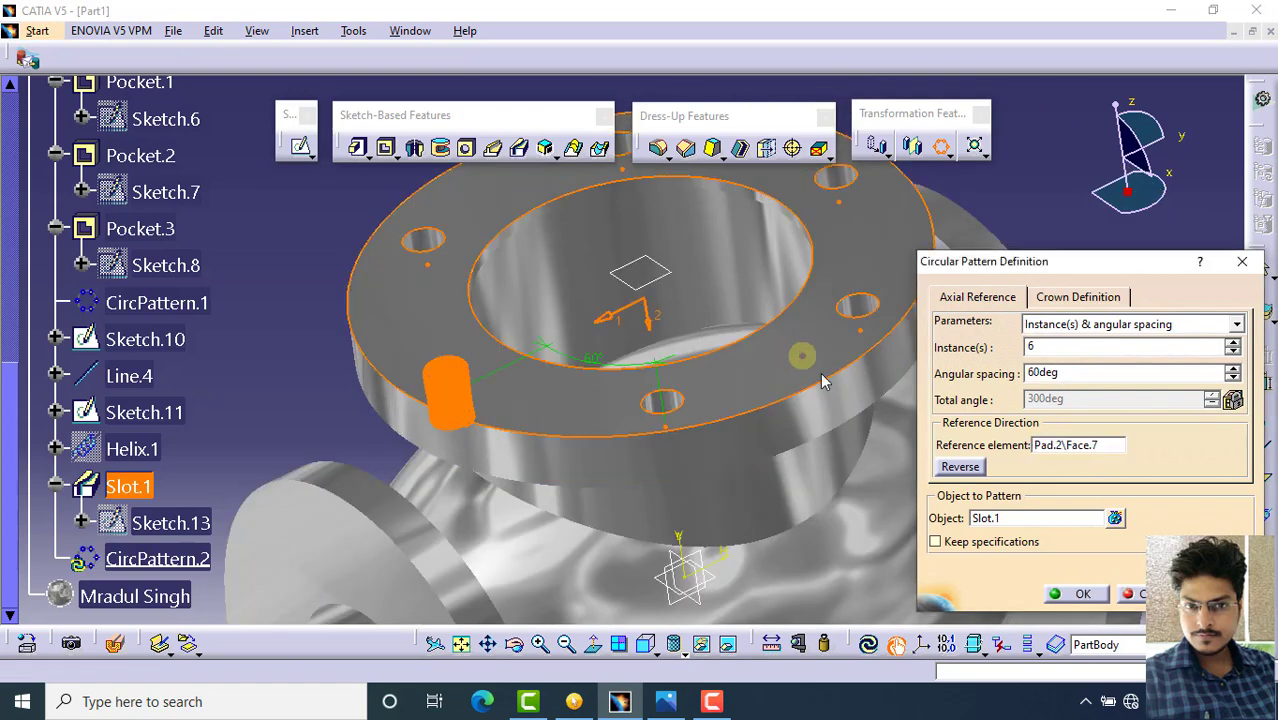
pyautogui.moveTo(875, 416); pyautogui.dragTo(736, 471, button='middle')
pyautogui.moveTo(704, 411); pyautogui.dragTo(730, 470, button='middle')
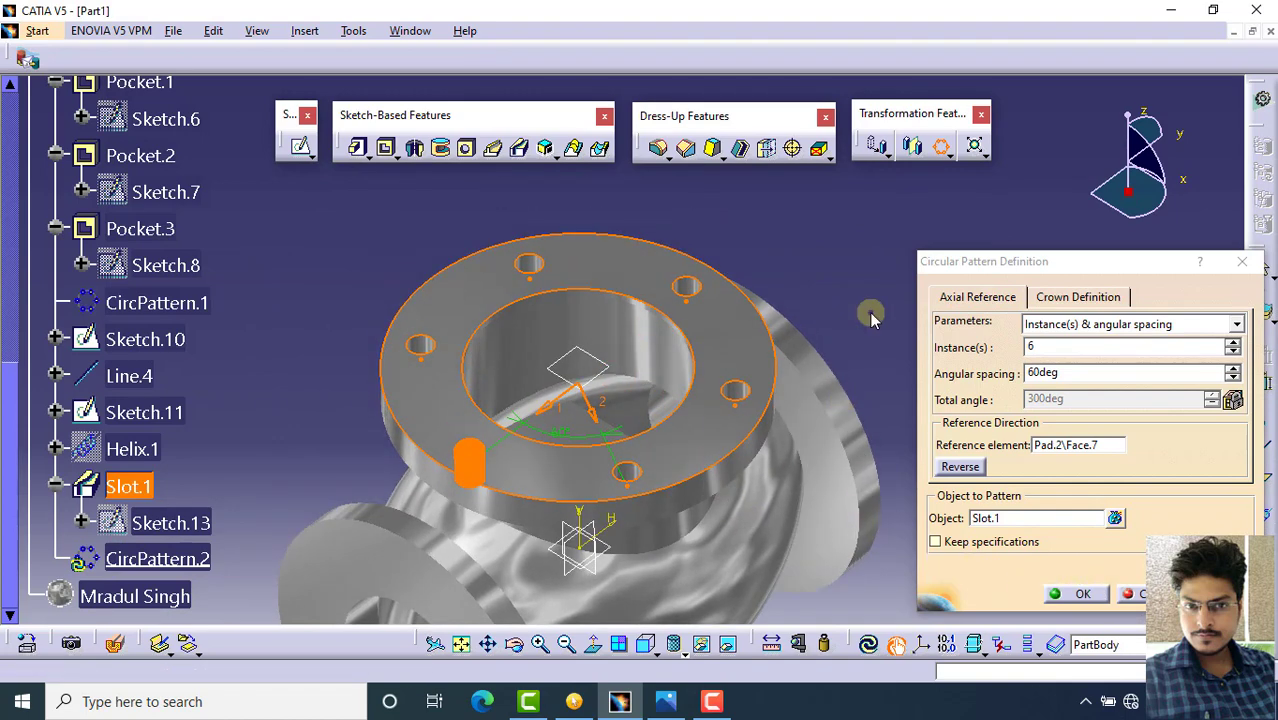
pyautogui.click(1084, 594)
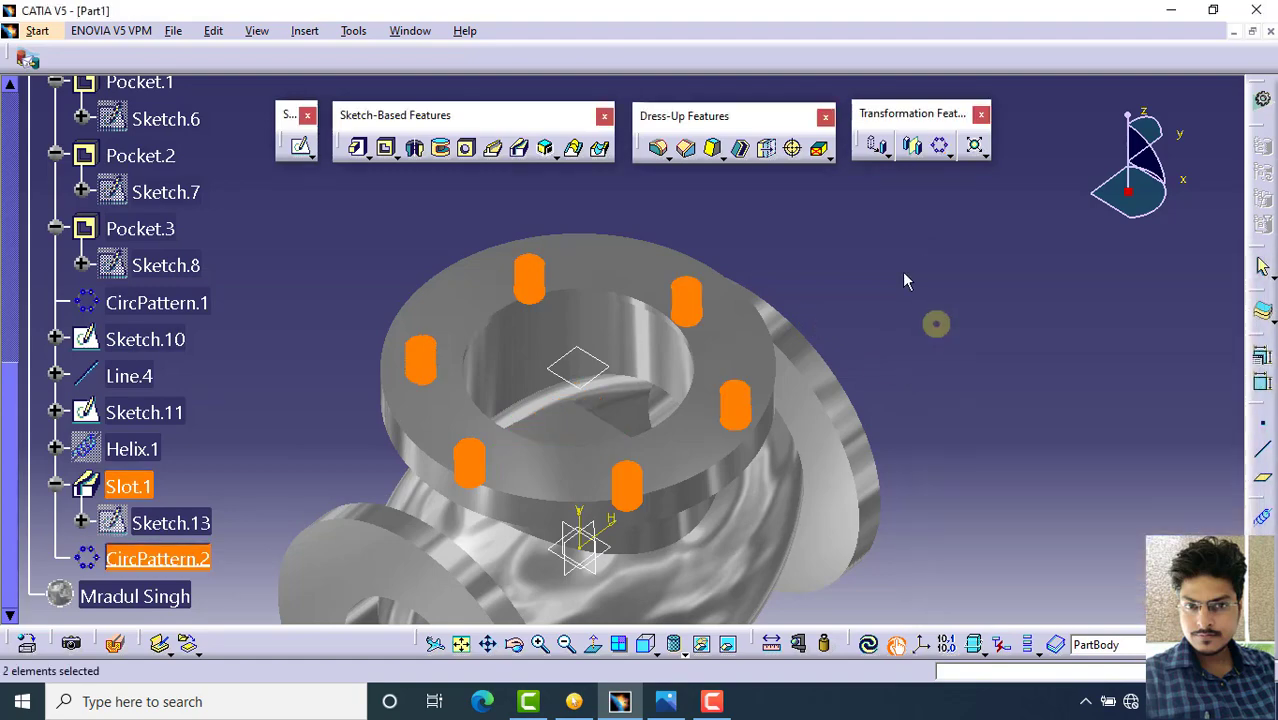
pyautogui.moveTo(531, 334); pyautogui.dragTo(870, 285, button='middle')
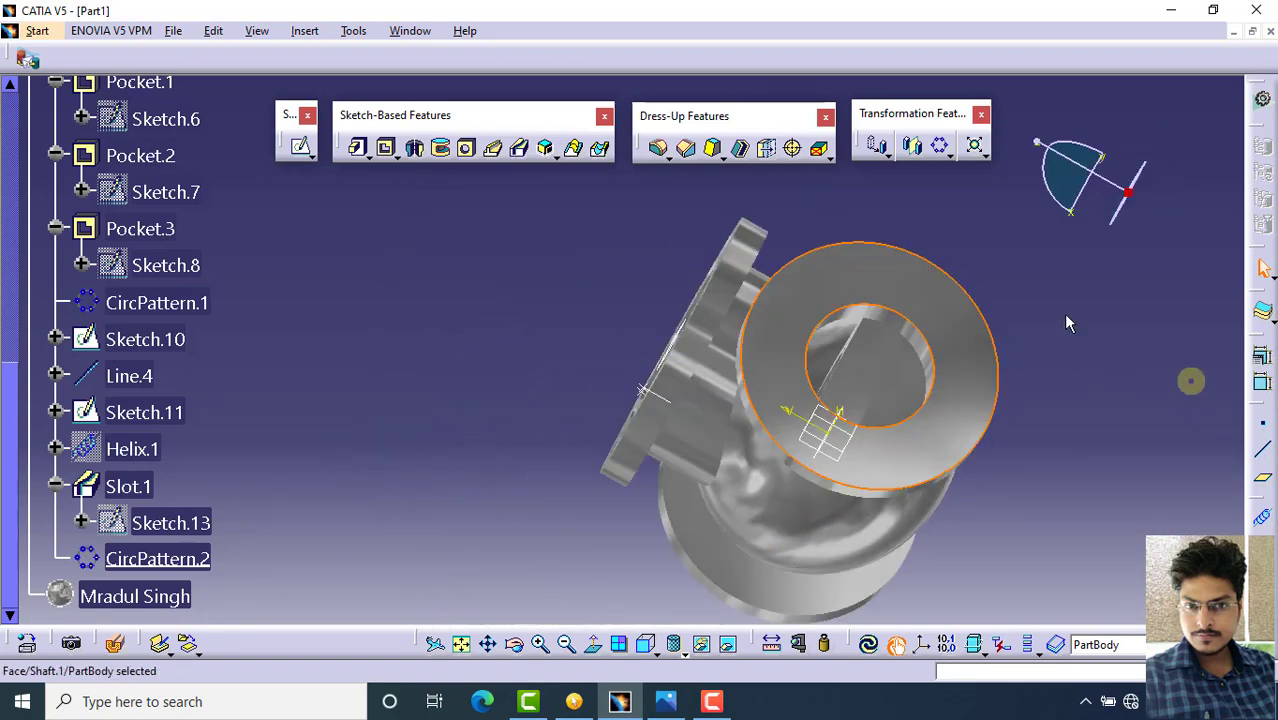
# Sketch a circle about 39 mm in diameter on the side flange's outer face, centred on the vertical axis above the bore
pyautogui.click(300, 147)
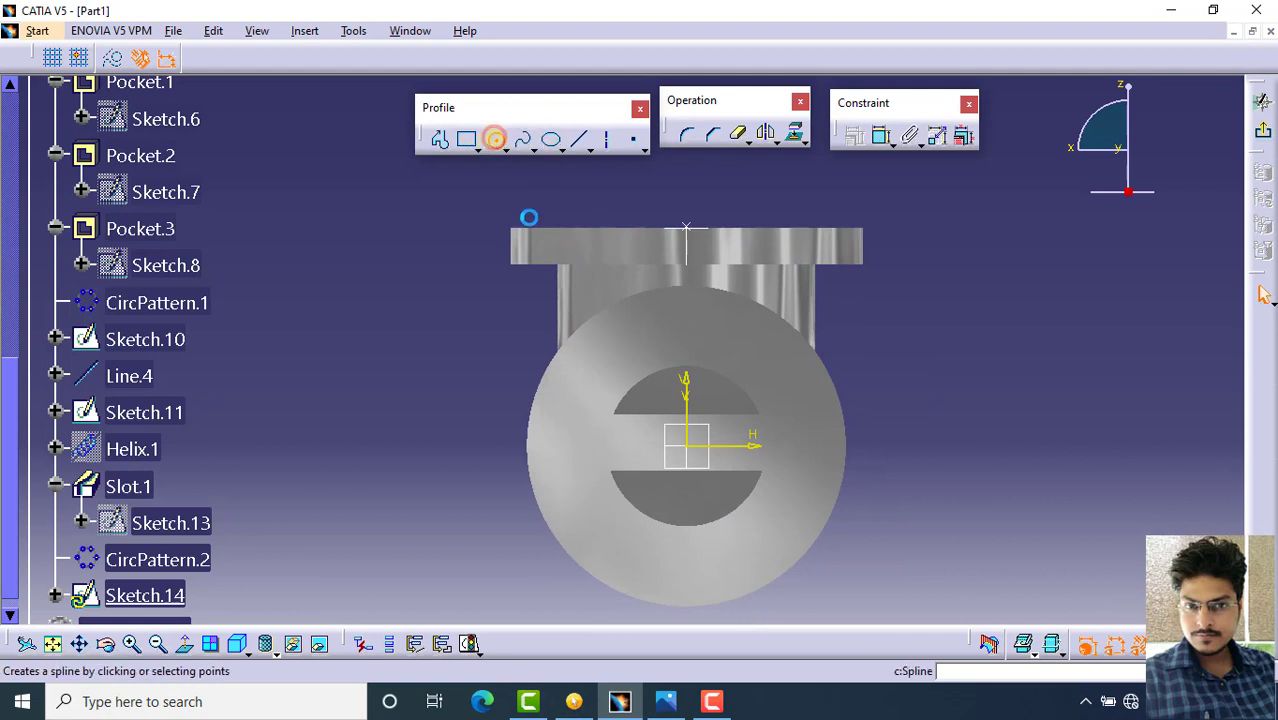
pyautogui.click(495, 139)
pyautogui.click(694, 318)
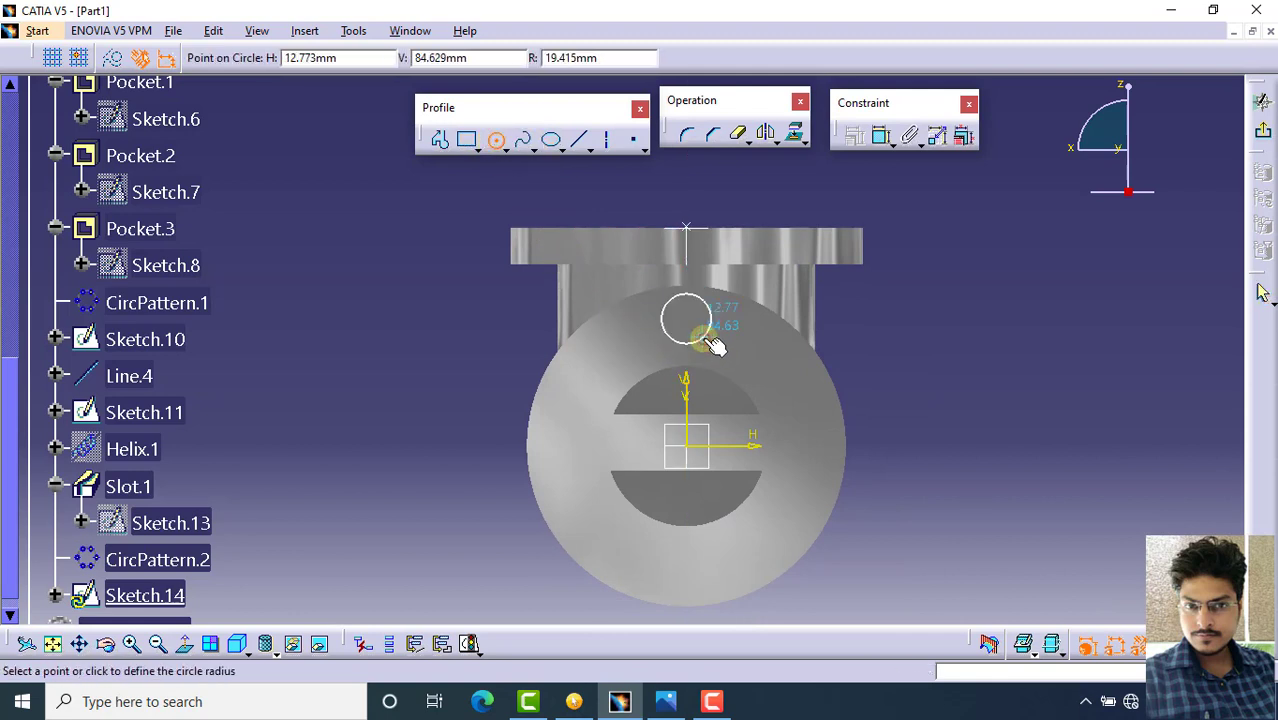
pyautogui.click(705, 334)
# Dimension the circle's diameter and set it to 16 mm
pyautogui.click(881, 137)
pyautogui.click(848, 280)
pyautogui.doubleClick(843, 281)
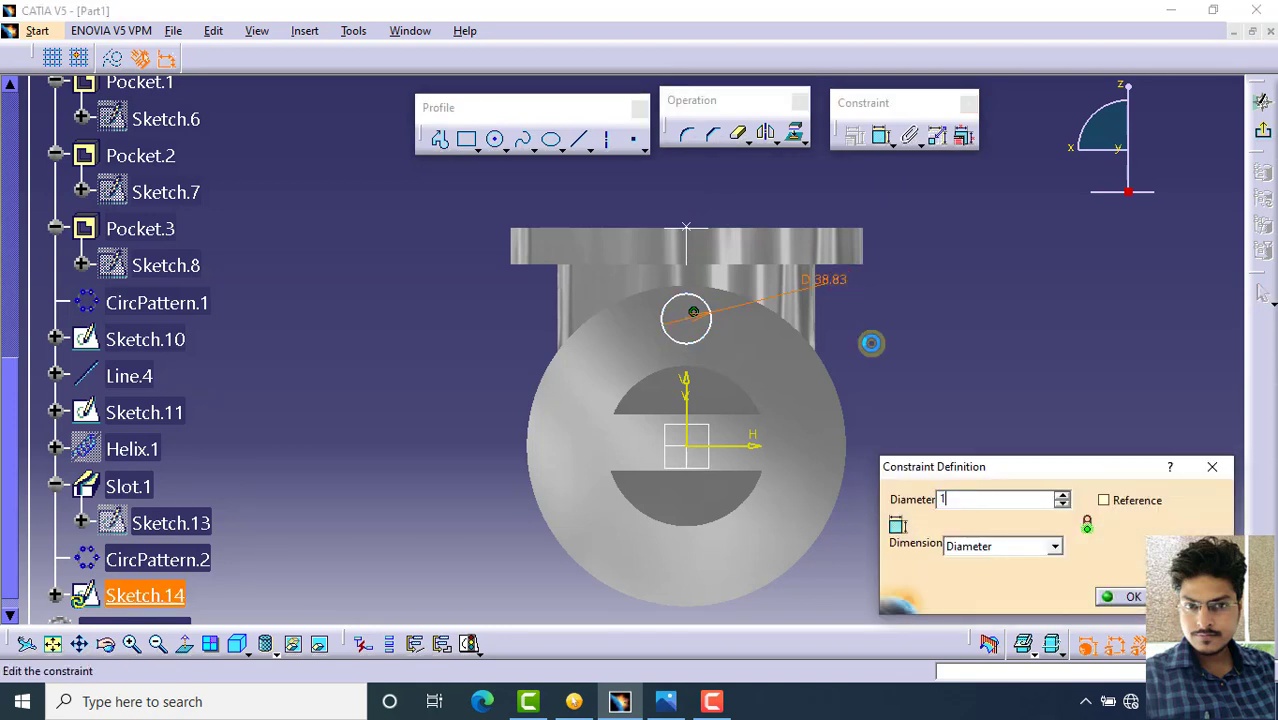
pyautogui.press('Return')
# Dimension the circle centre's distance from the horizontal axis, set it to 100 mm and exit the sketch
pyautogui.click(881, 137)
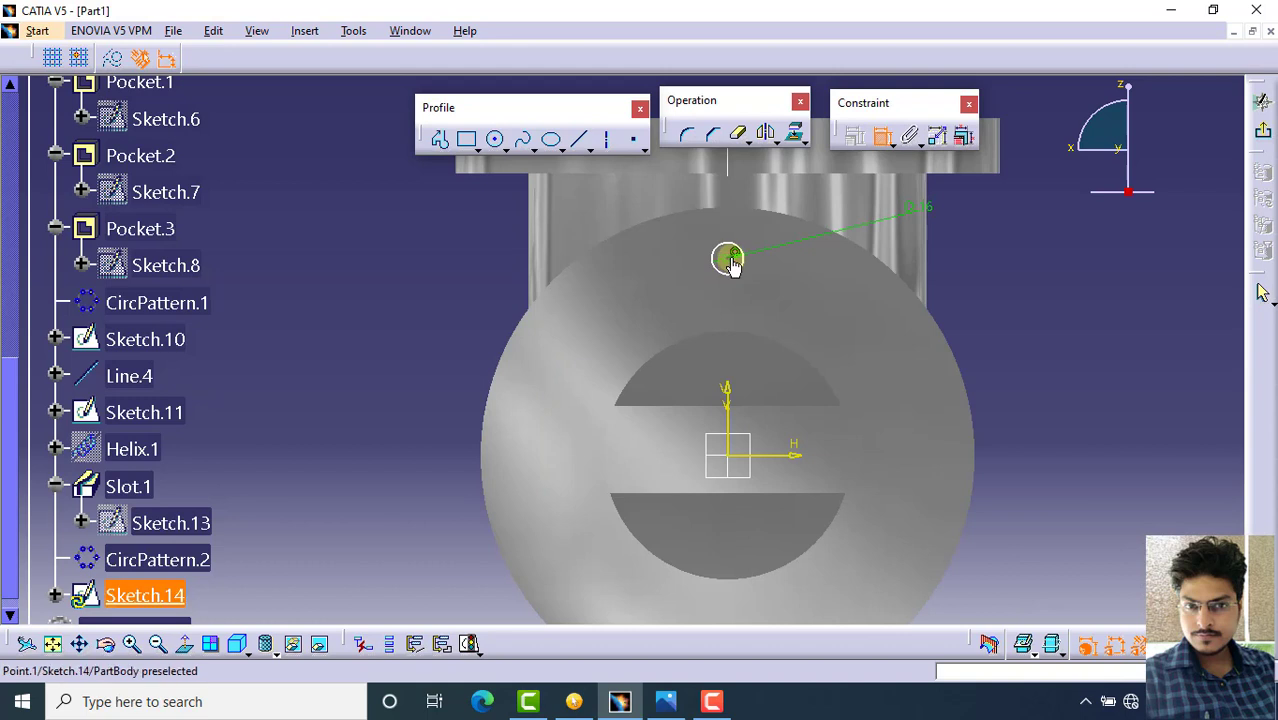
pyautogui.click(729, 260)
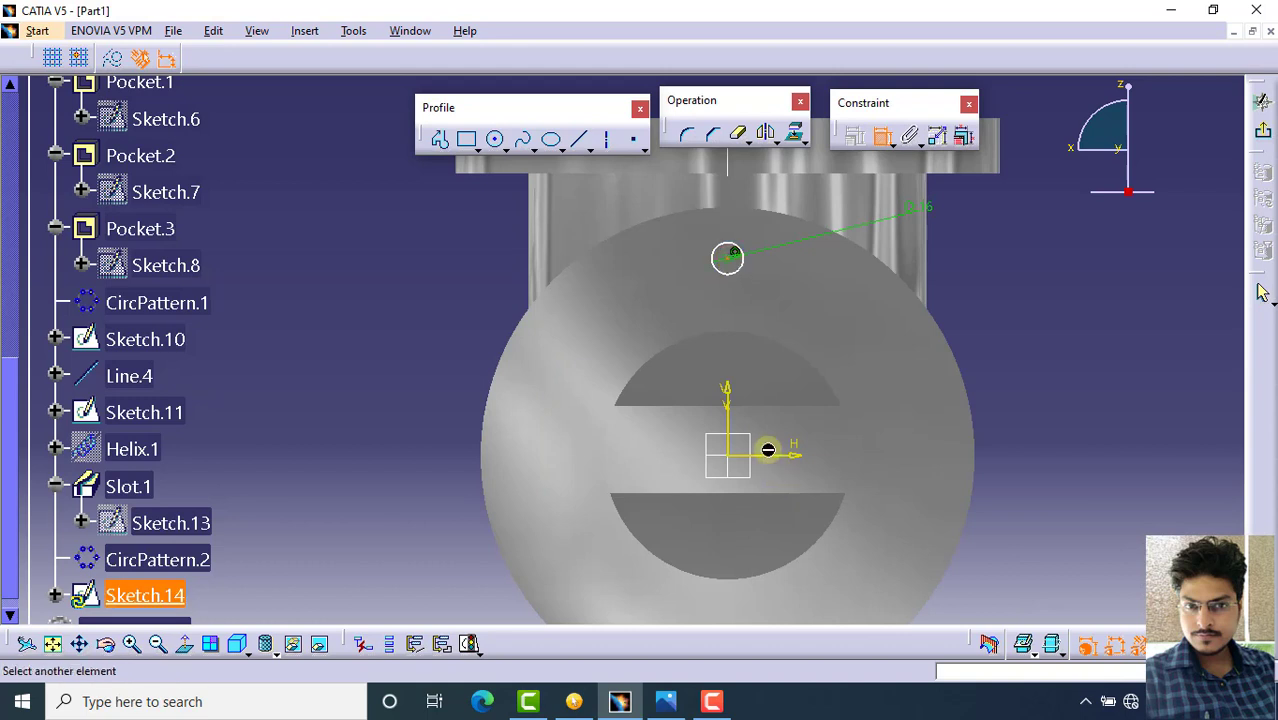
pyautogui.click(776, 455)
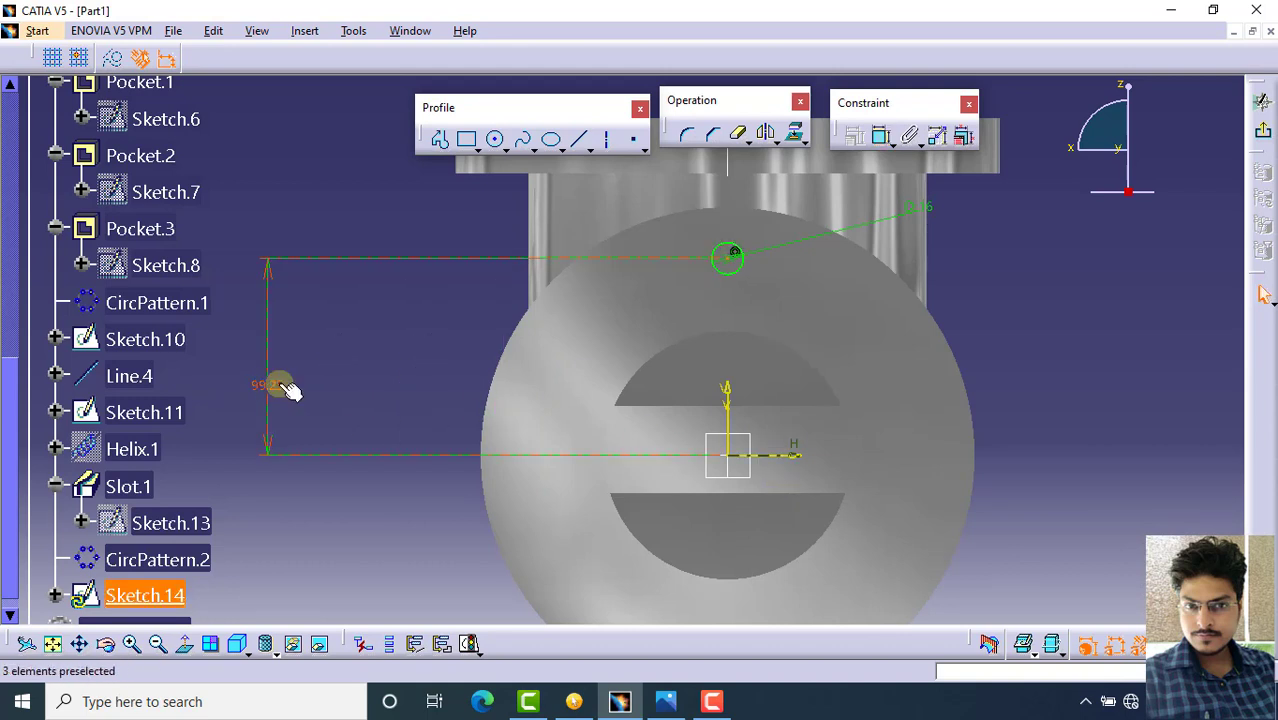
pyautogui.doubleClick(288, 390)
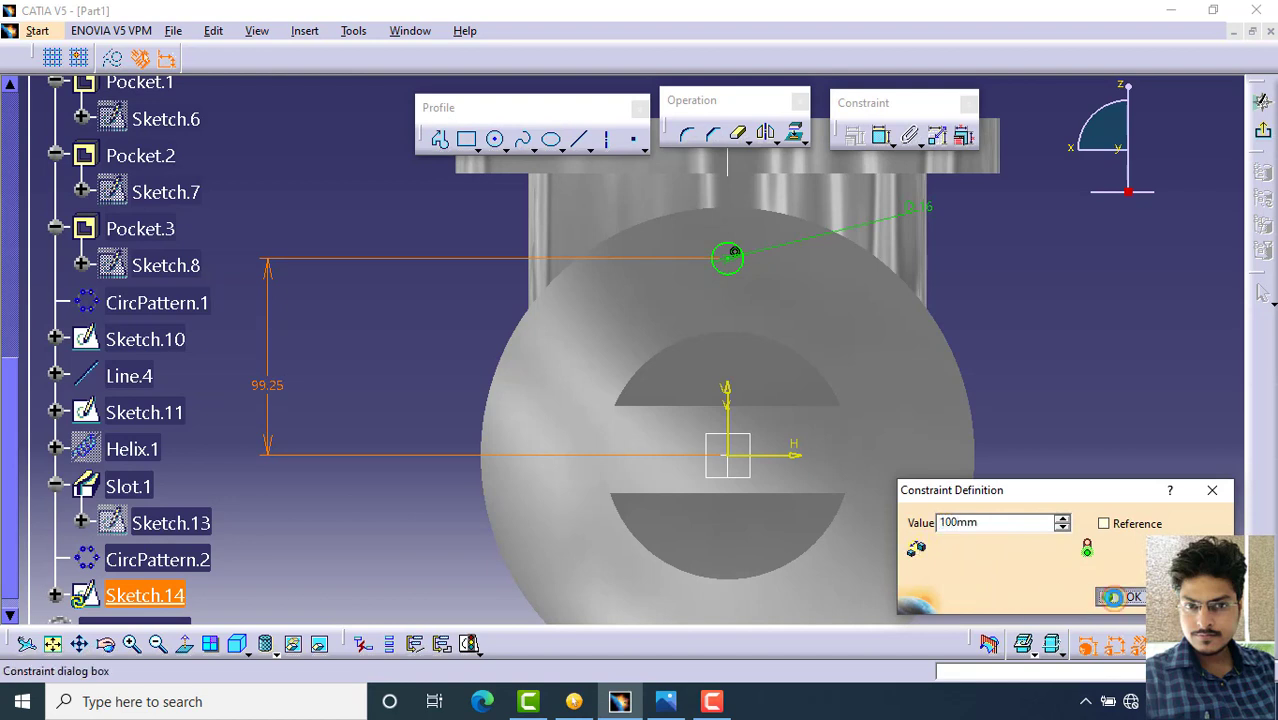
pyautogui.click(1113, 597)
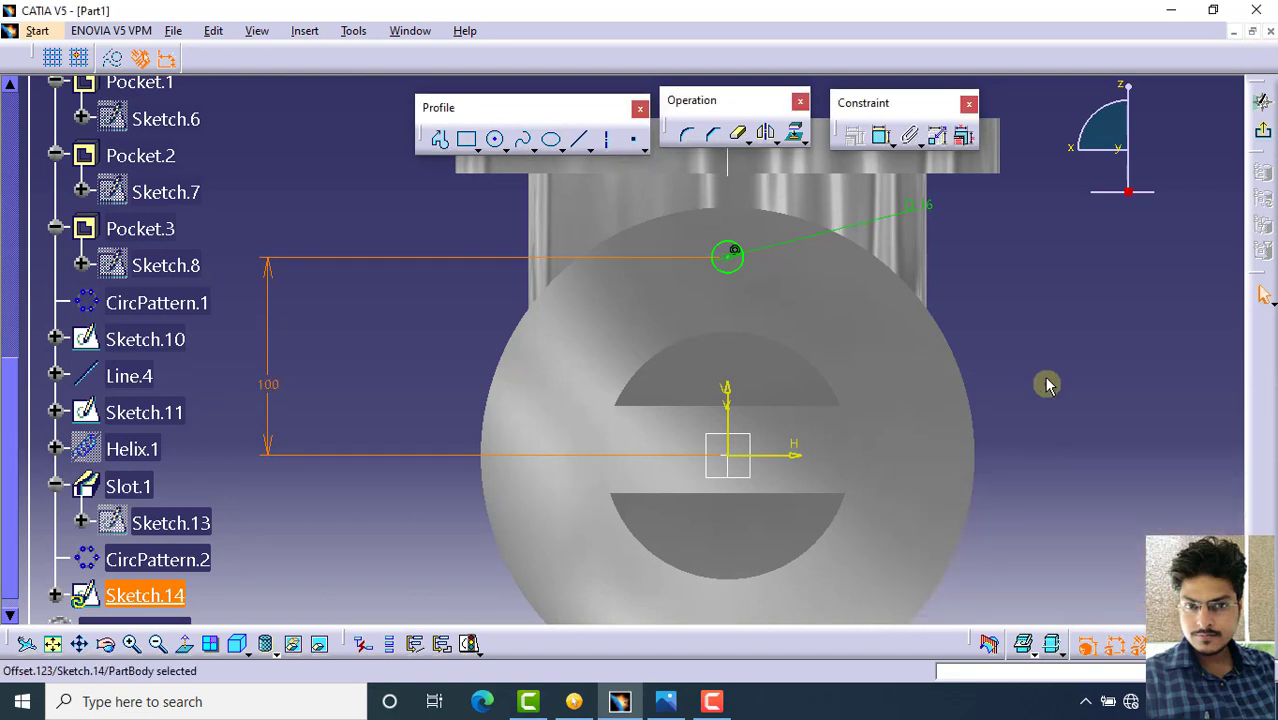
pyautogui.click(1264, 134)
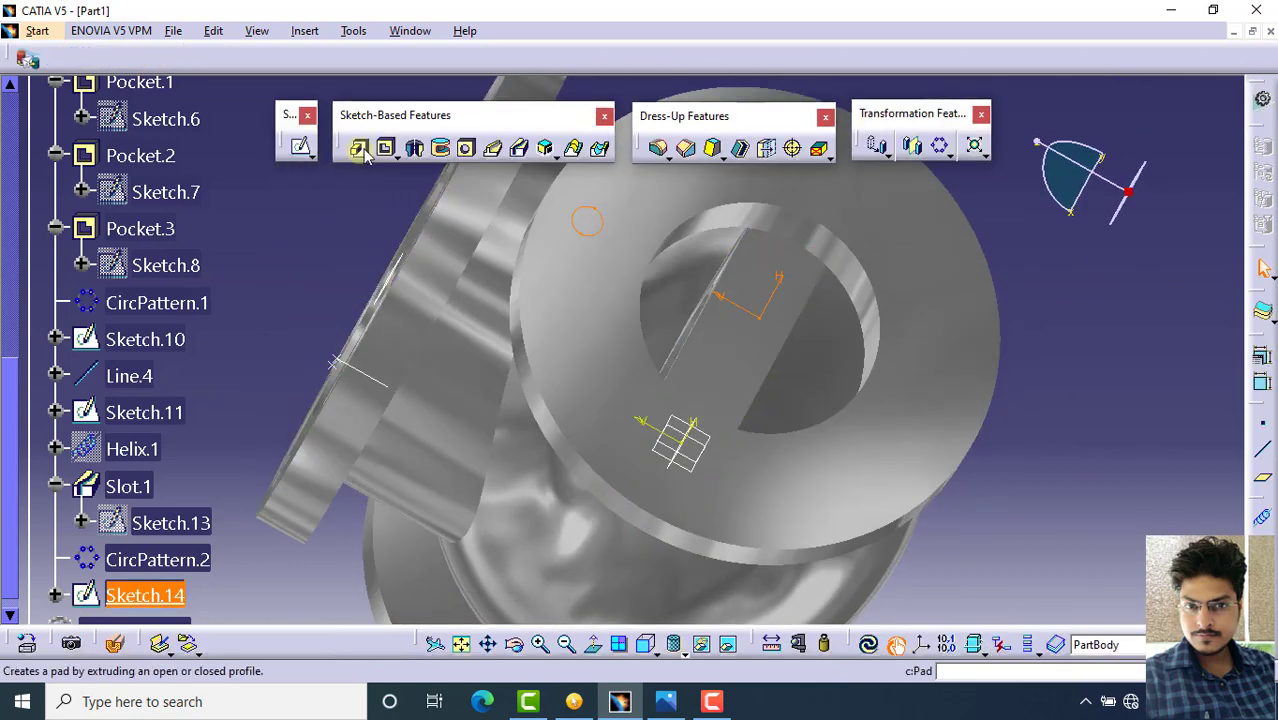
# Cut the 16 mm circle through the side flange as a pocket with the Up to next limit
pyautogui.click(385, 148)
pyautogui.moveTo(663, 256); pyautogui.dragTo(830, 185, button='middle')
pyautogui.click(1120, 200)
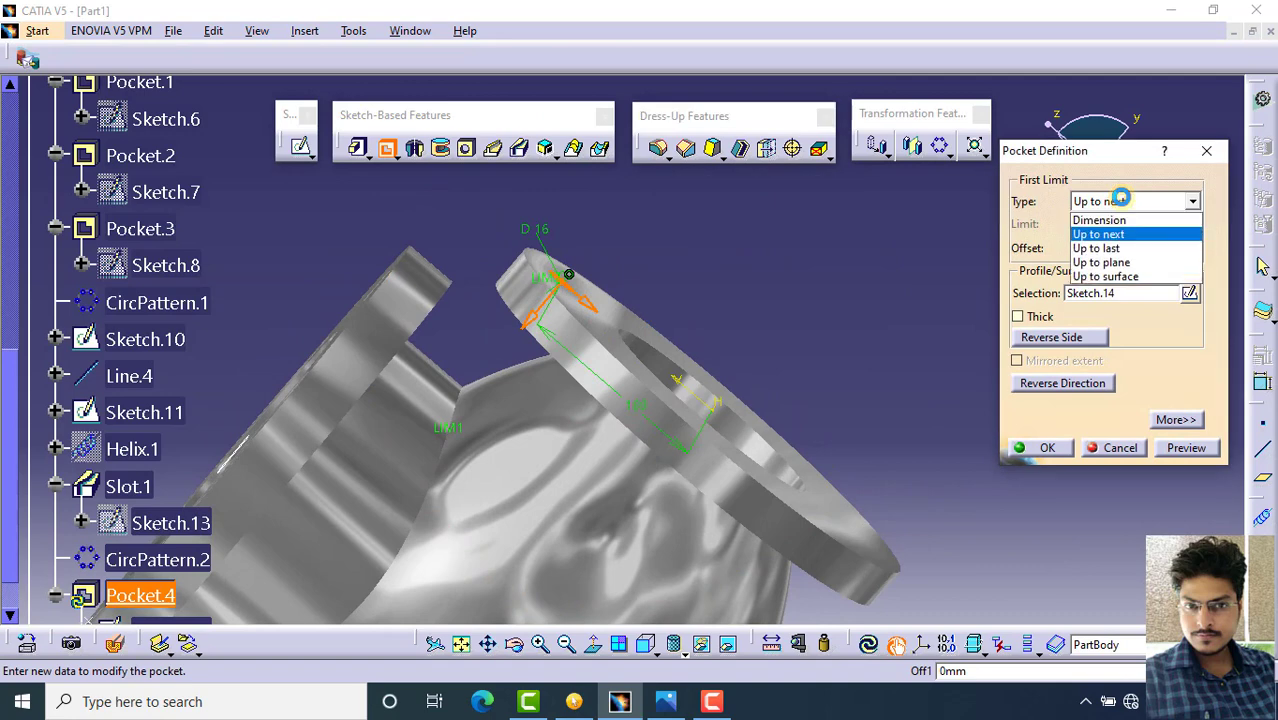
pyautogui.click(1124, 234)
pyautogui.click(1190, 448)
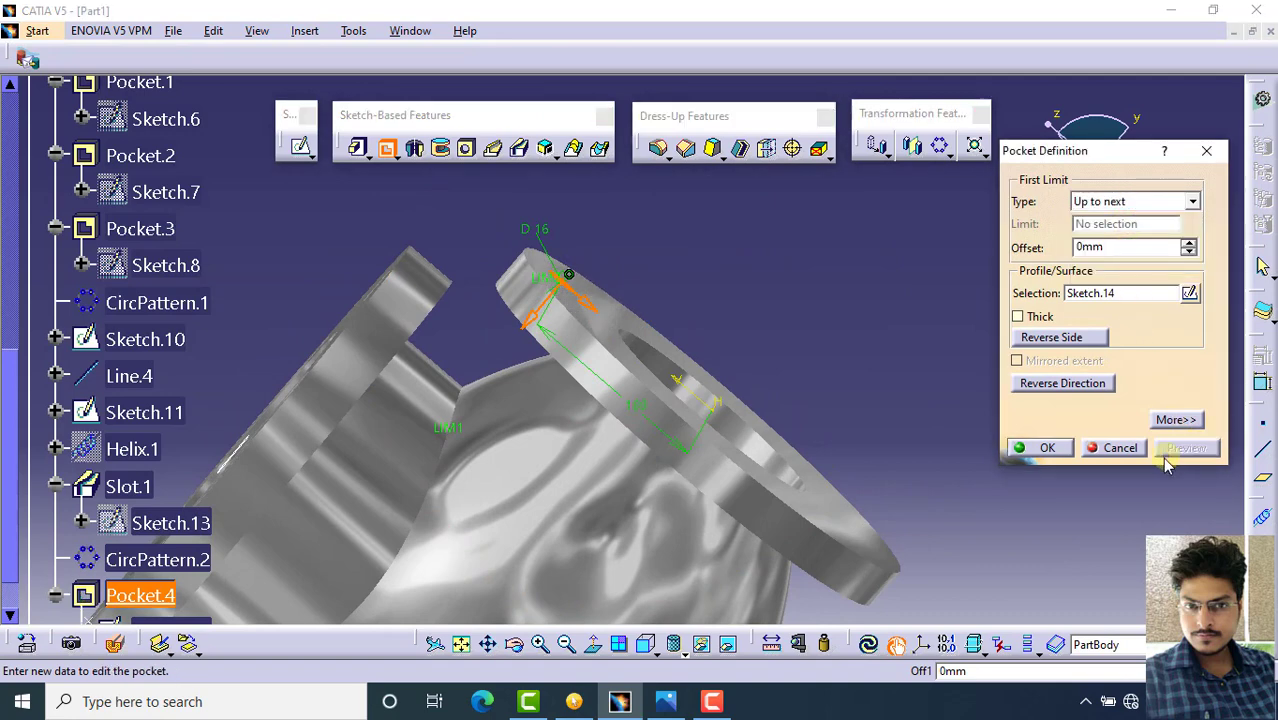
pyautogui.click(1022, 452)
# Create a circular pattern of the side flange hole with 8 instances at 45° spacing, using the flange's outer face as reference
pyautogui.moveTo(801, 231); pyautogui.dragTo(625, 372, button='middle')
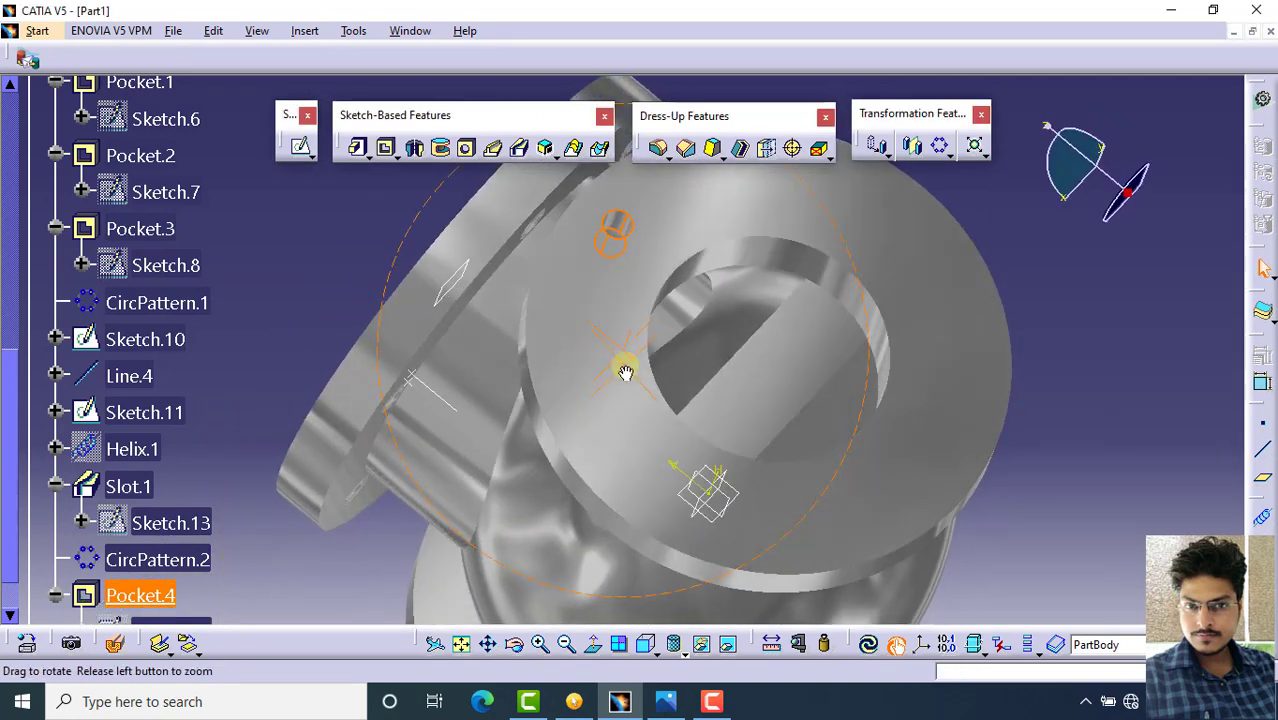
pyautogui.click(943, 148)
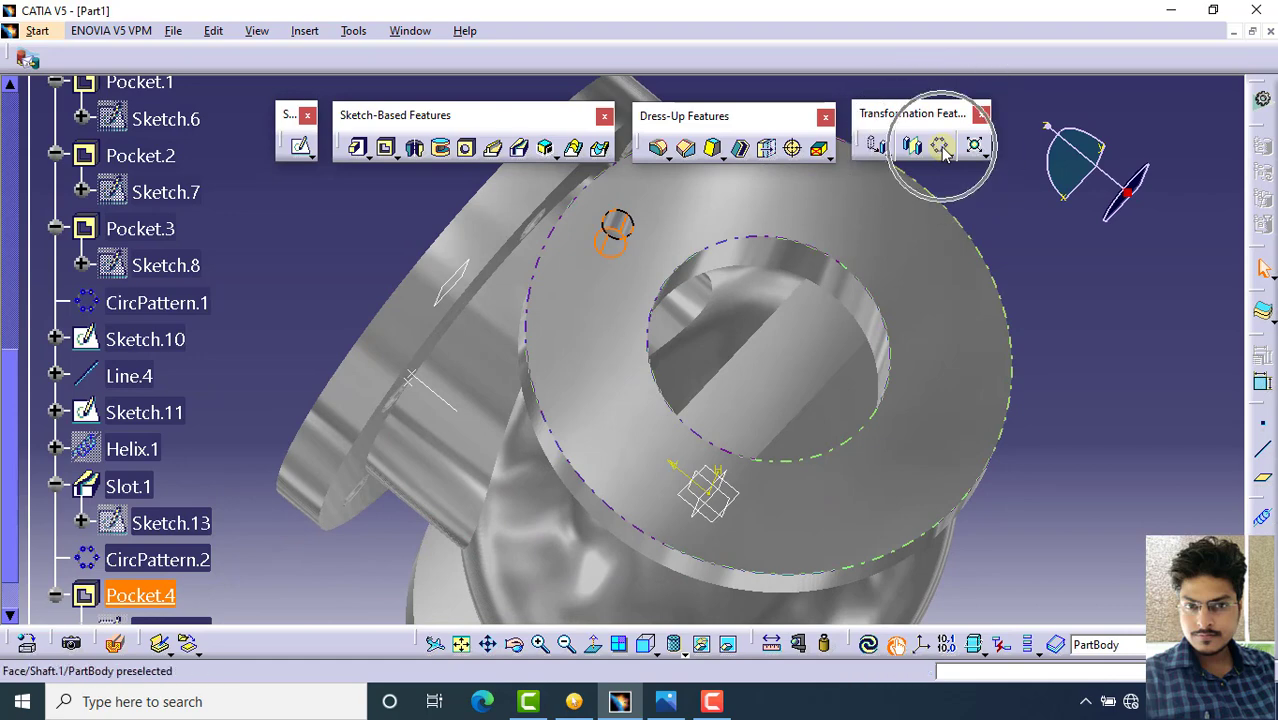
pyautogui.moveTo(1078, 259); pyautogui.dragTo(1092, 169)
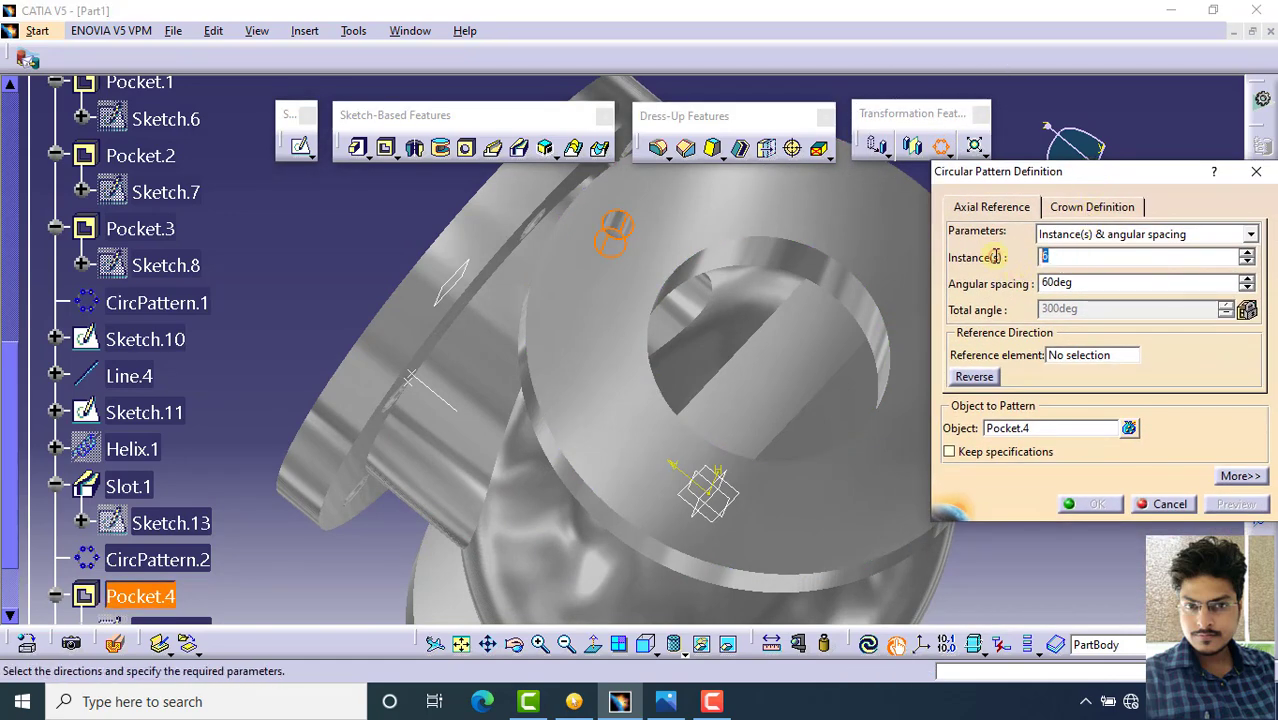
pyautogui.moveTo(1041, 256); pyautogui.dragTo(997, 257)
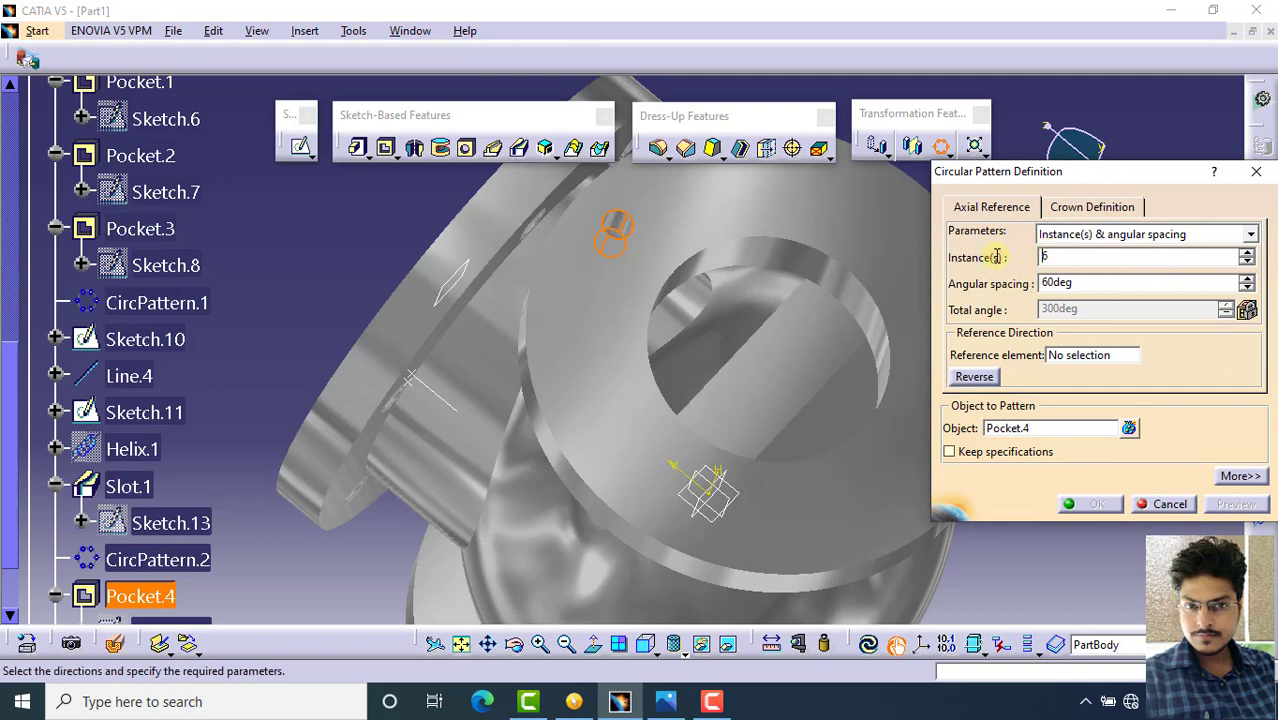
pyautogui.doubleClick(1046, 257)
pyautogui.write('8')
pyautogui.doubleClick(1078, 283)
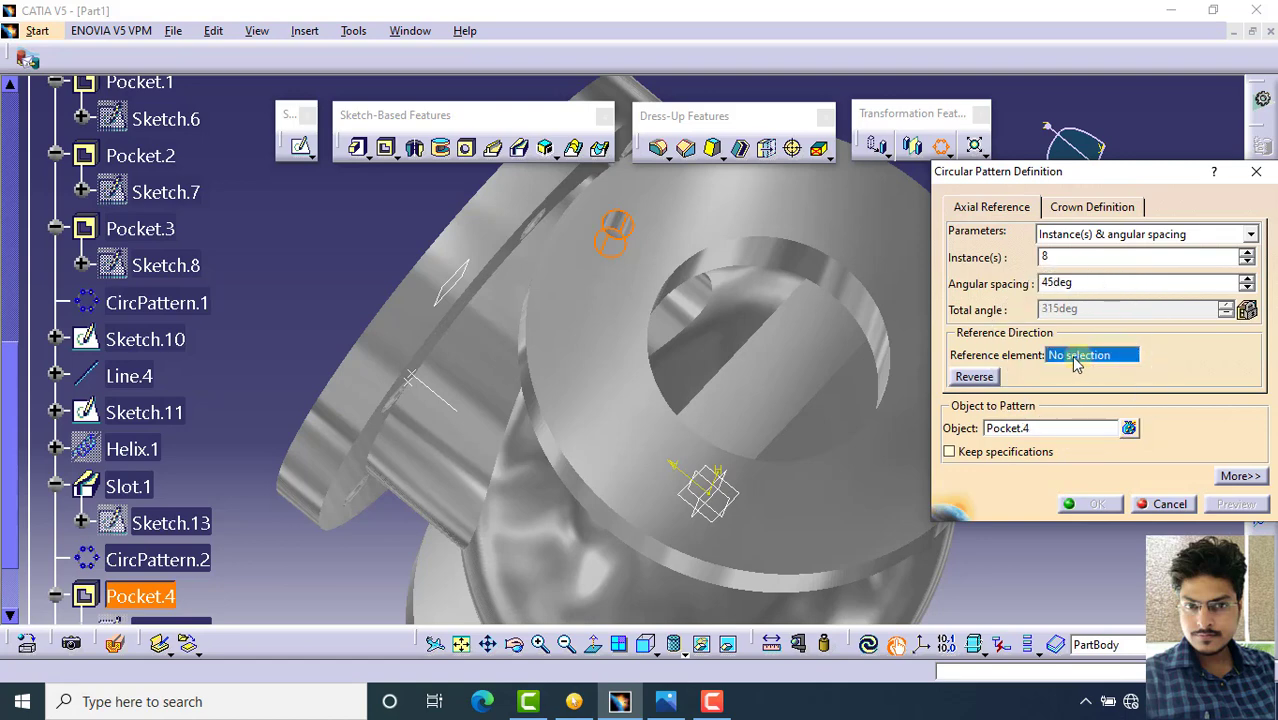
pyautogui.click(670, 228)
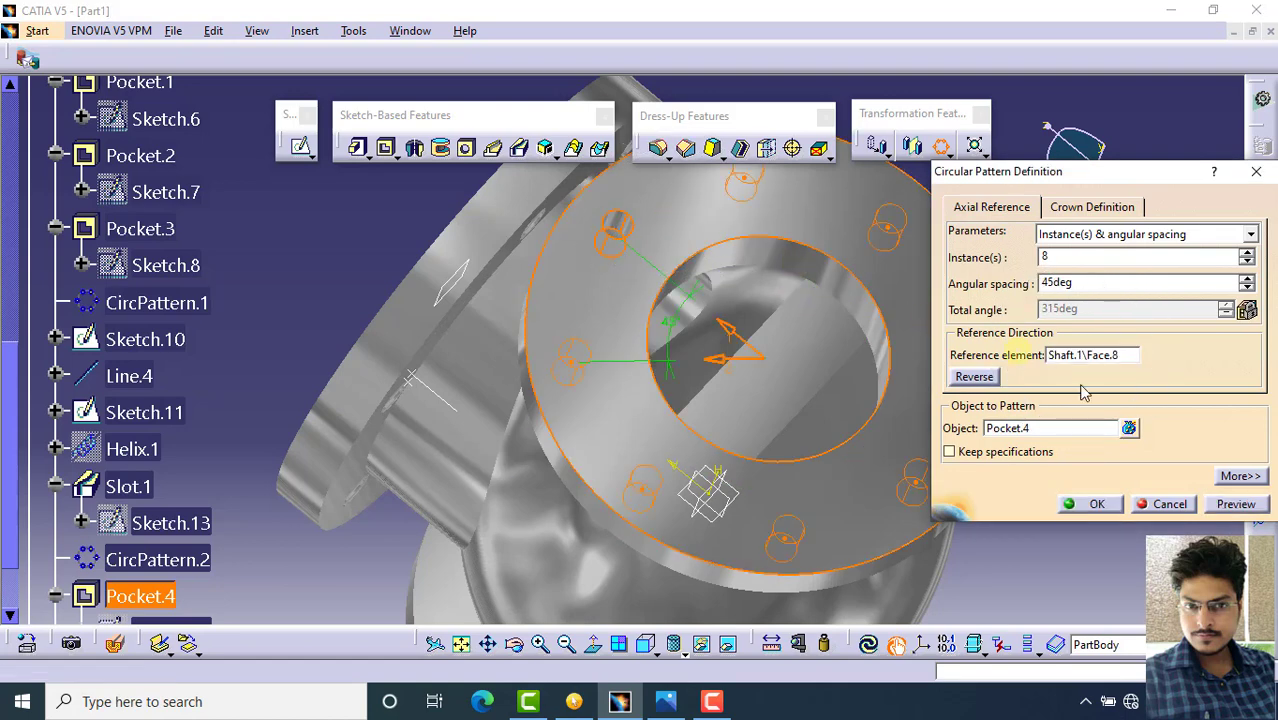
pyautogui.click(1237, 503)
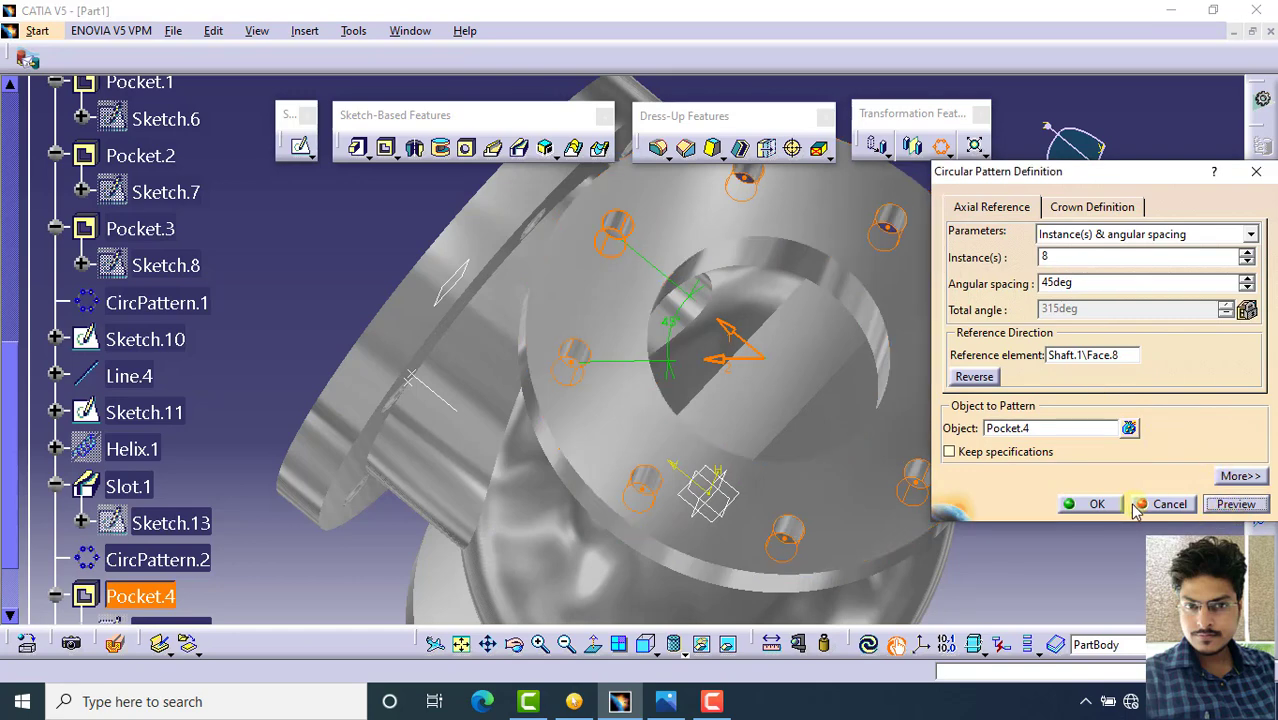
pyautogui.click(1097, 504)
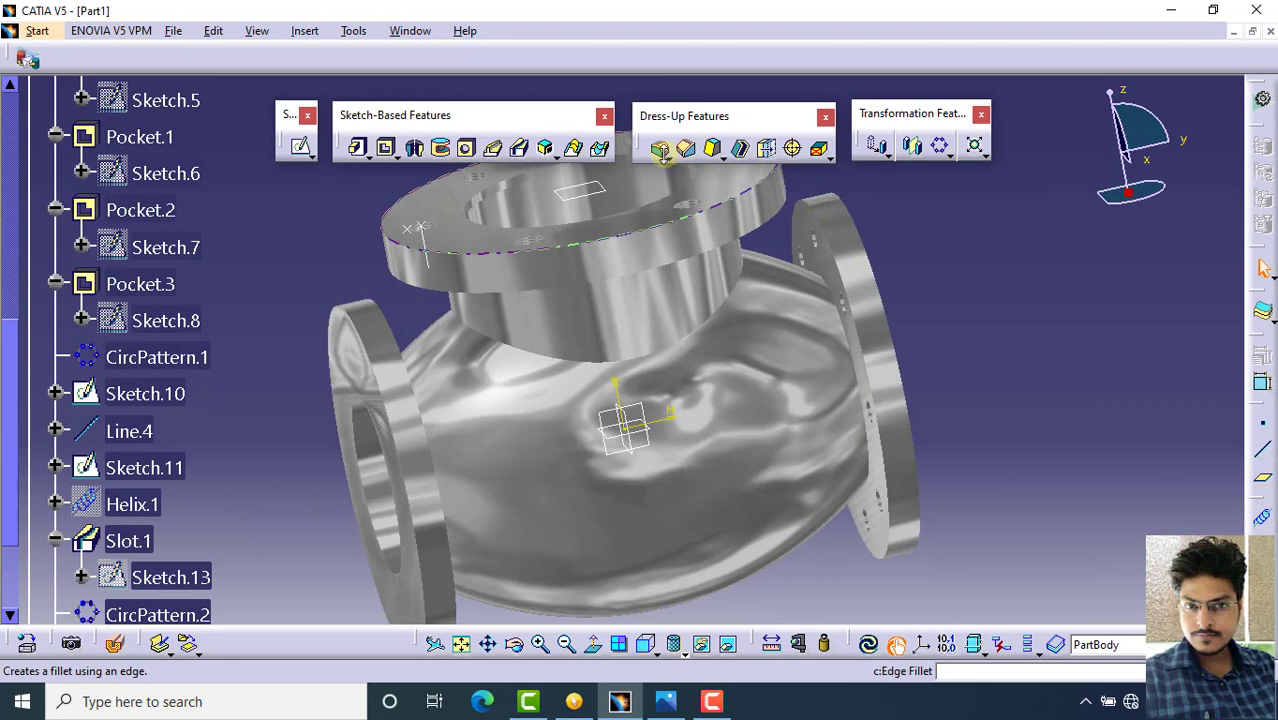
# Fillet the two edges where the body meets the side flanges with a 10 mm radius
pyautogui.click(659, 150)
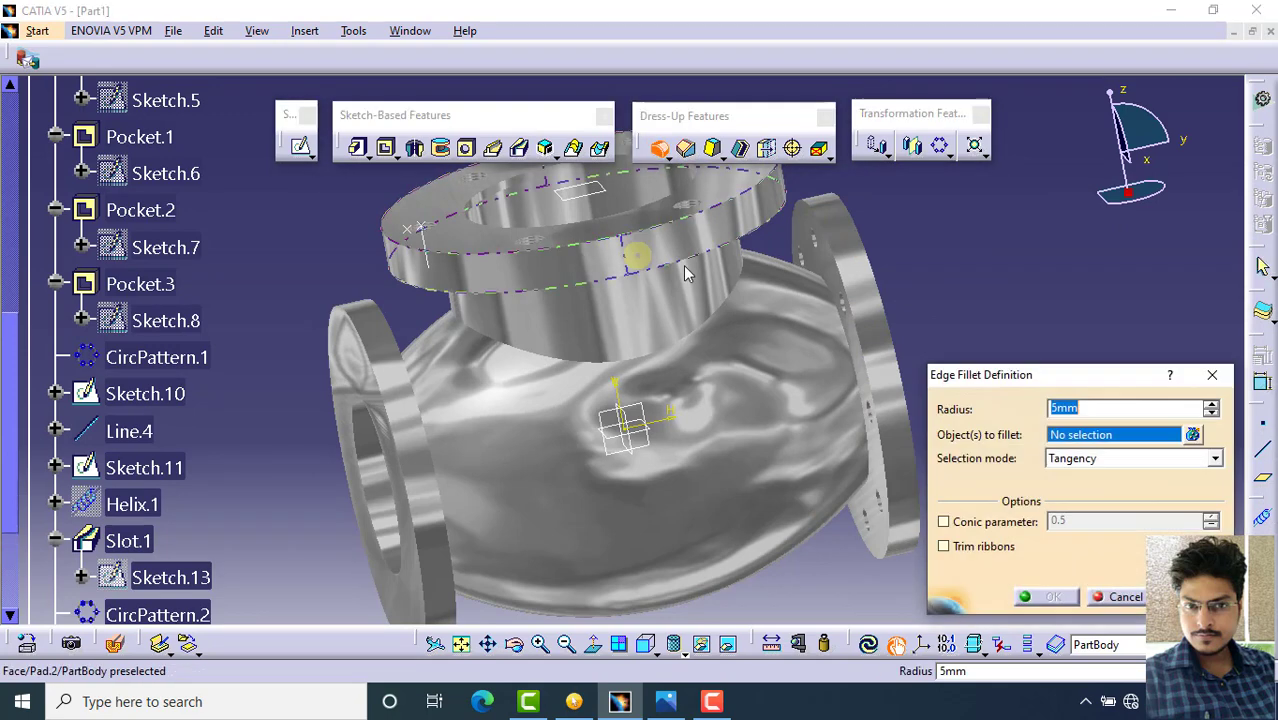
pyautogui.click(845, 311)
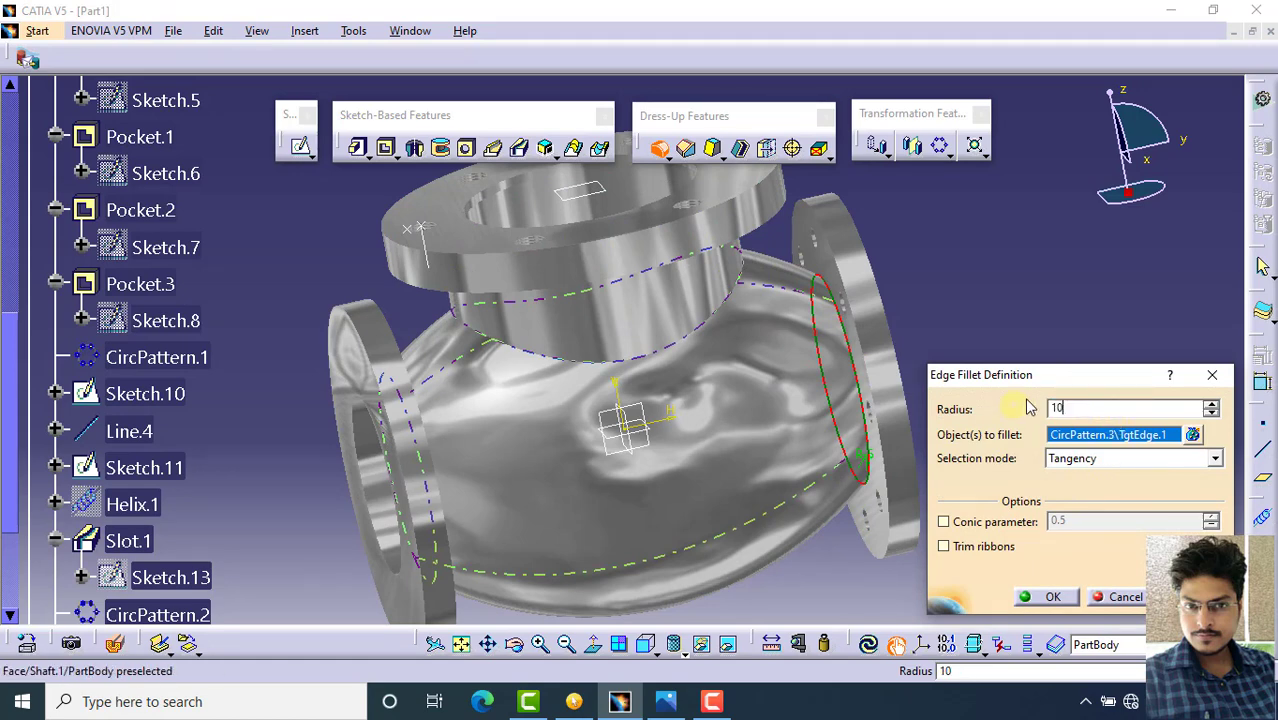
pyautogui.moveTo(704, 445); pyautogui.dragTo(565, 488, button='middle')
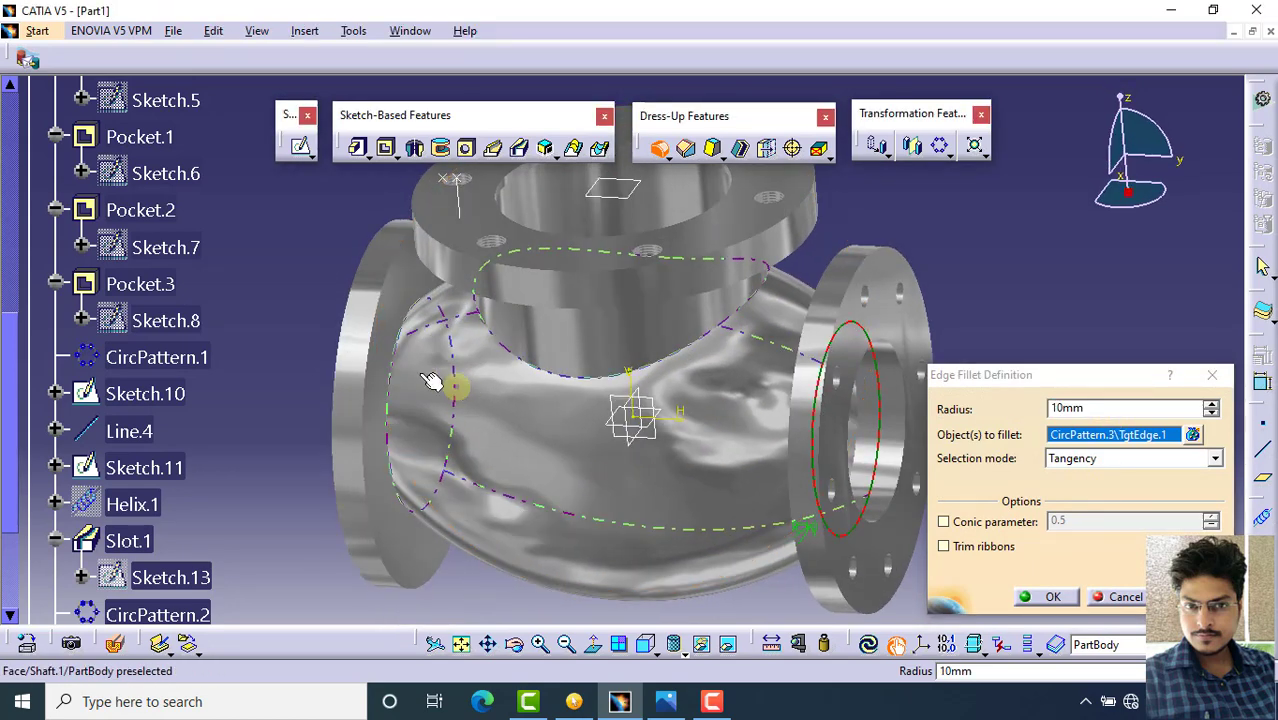
pyautogui.click(391, 366)
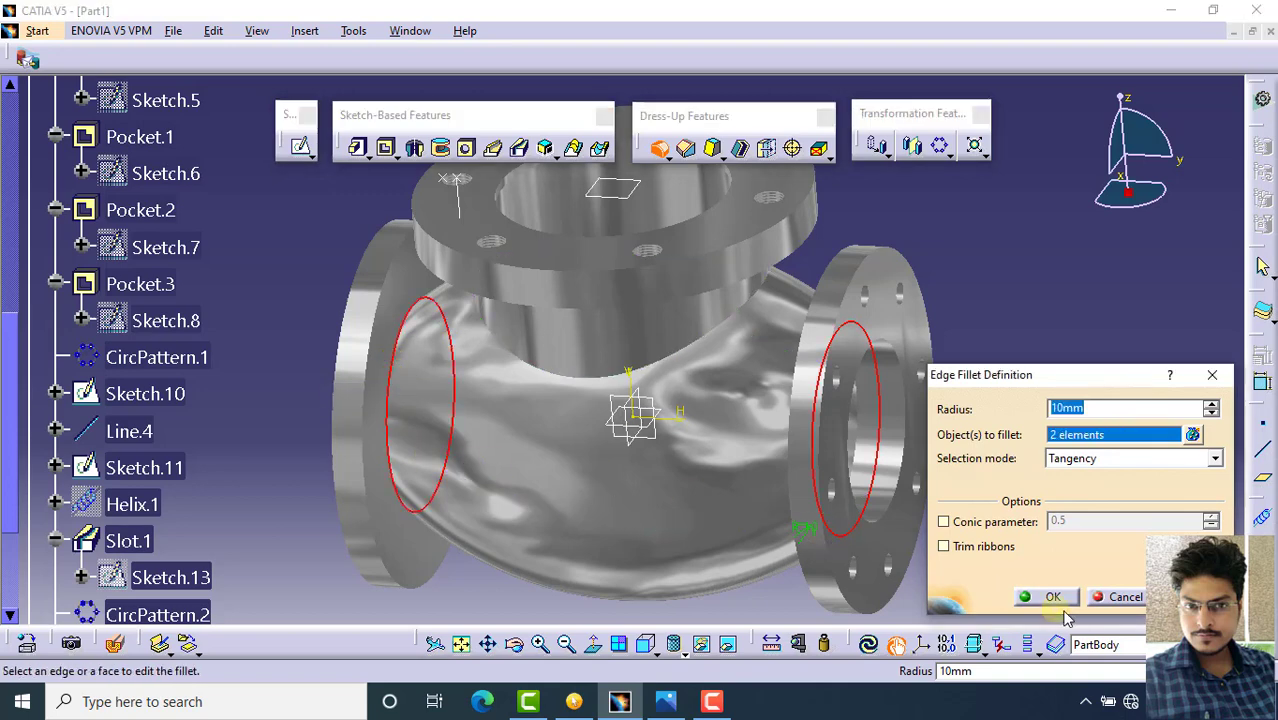
pyautogui.click(1190, 597)
pyautogui.click(1055, 598)
pyautogui.moveTo(700, 380); pyautogui.dragTo(680, 397, button='middle')
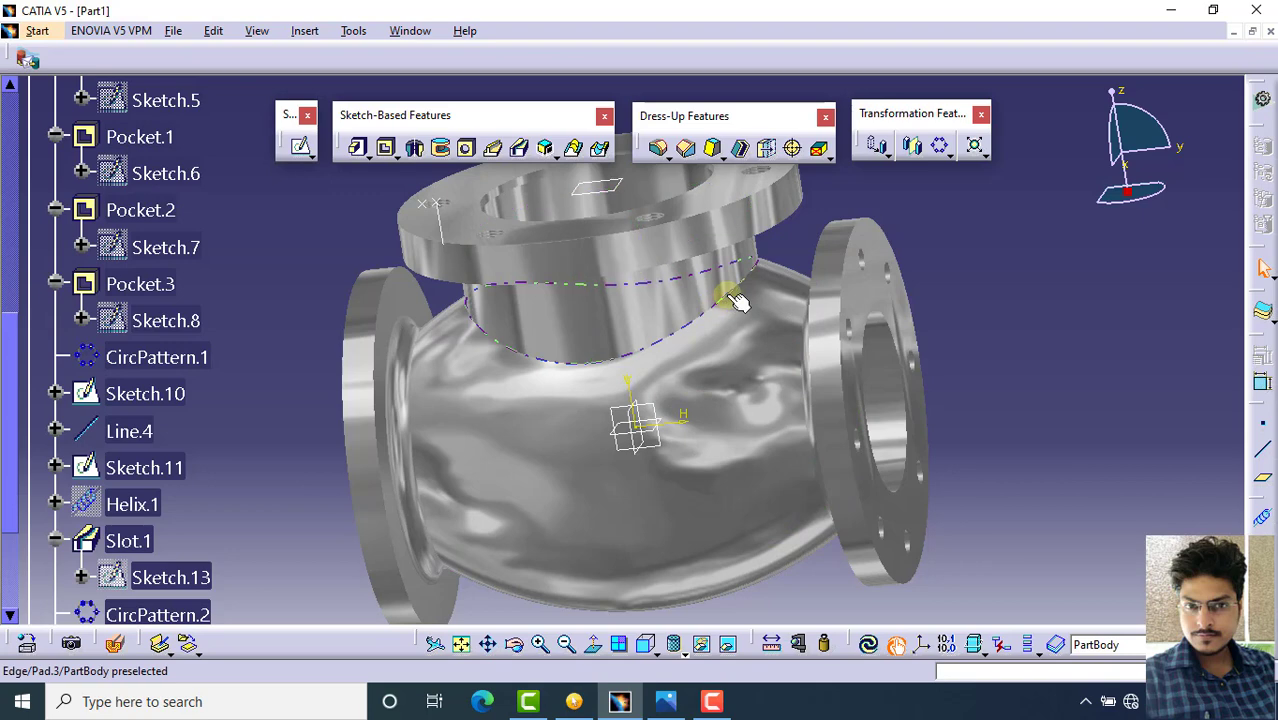
# Add an edge fillet where the vertical neck meets the rounded body
pyautogui.click(658, 148)
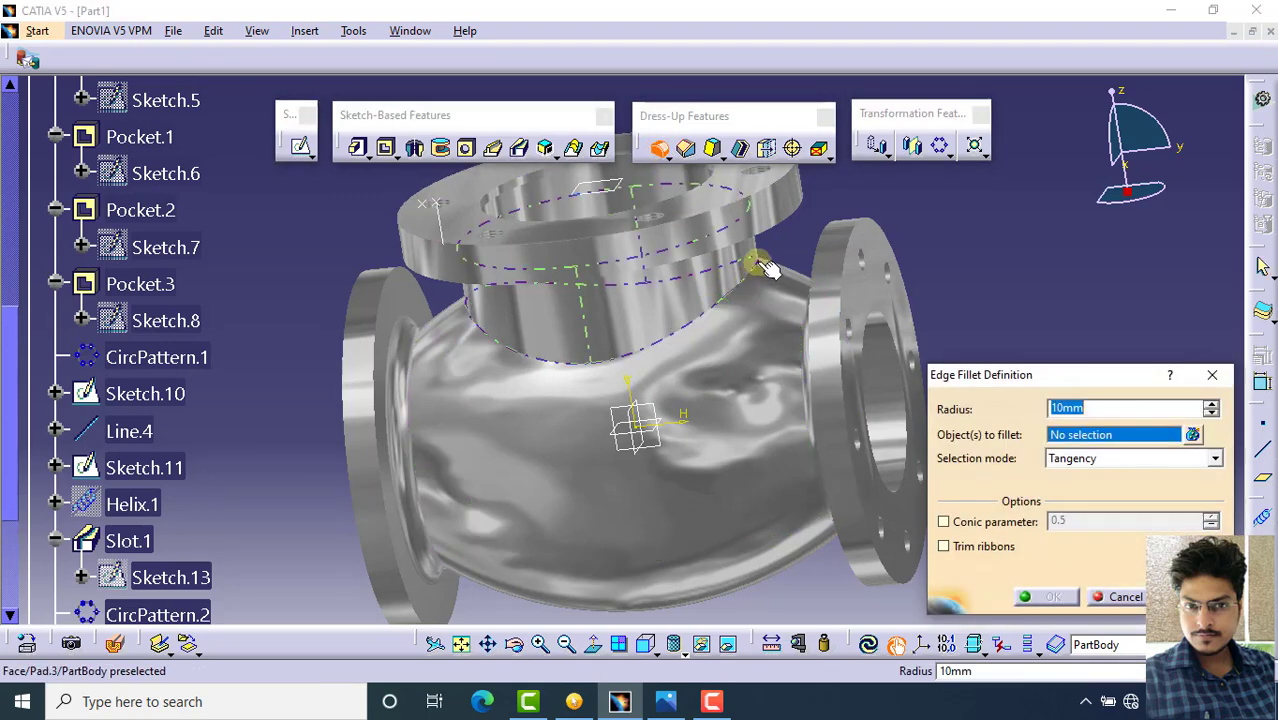
pyautogui.moveTo(756, 267)
pyautogui.mouseDown(button='middle')
pyautogui.moveTo(748, 279)
pyautogui.moveTo(748, 251)
pyautogui.mouseUp(button='middle')
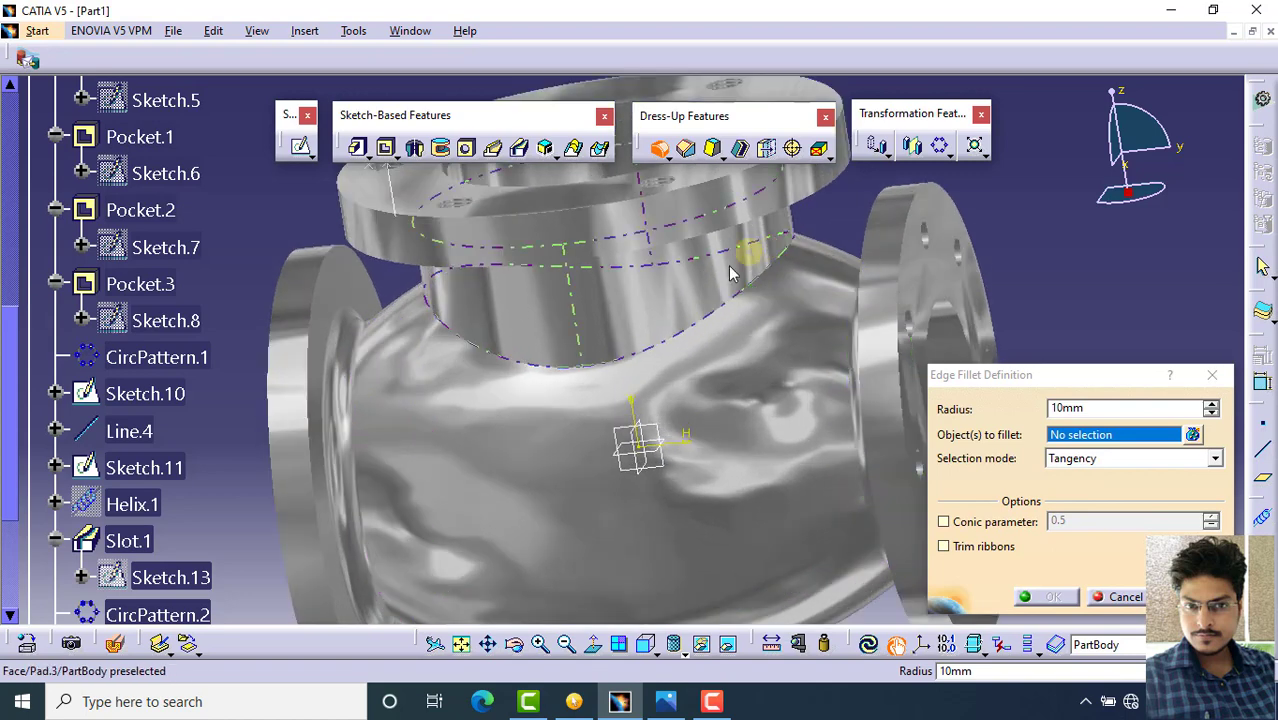
pyautogui.click(604, 363)
pyautogui.moveTo(540, 415); pyautogui.dragTo(586, 396, button='middle')
pyautogui.click(1192, 597)
pyautogui.click(1051, 597)
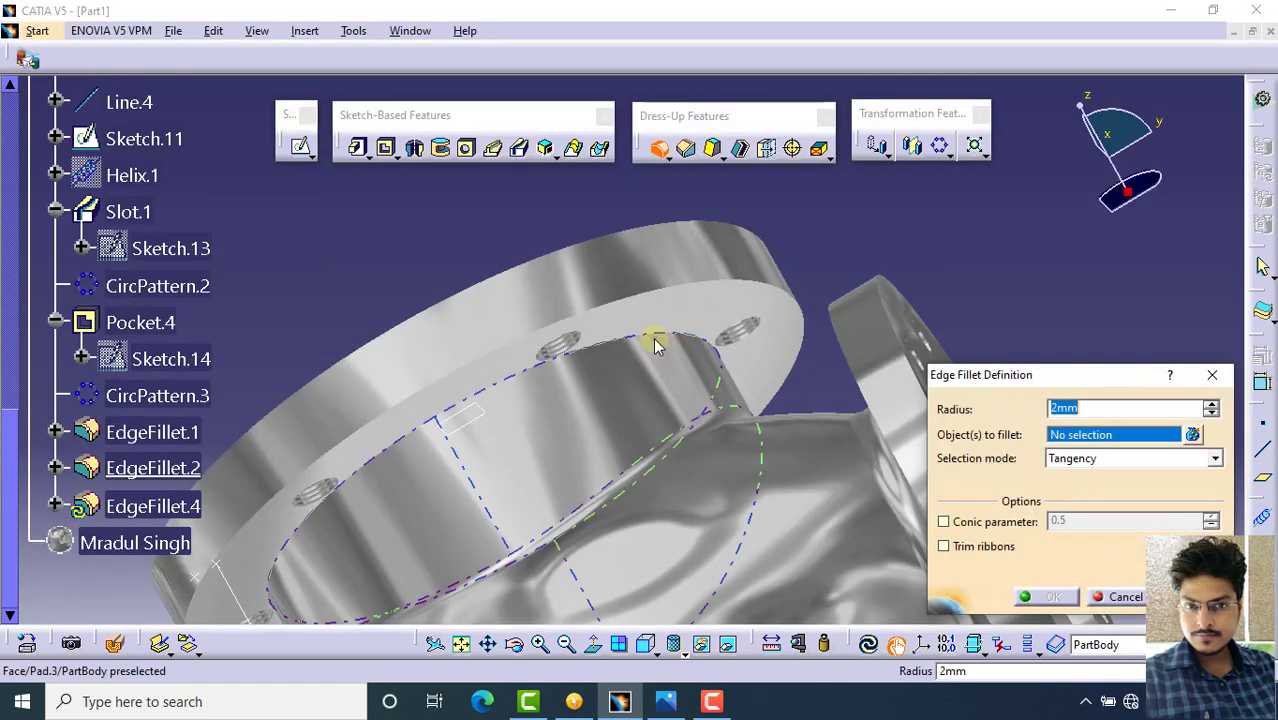
# Fillet the edge between the neck and the underside of the top flange with a 2 mm radius
pyautogui.click(667, 338)
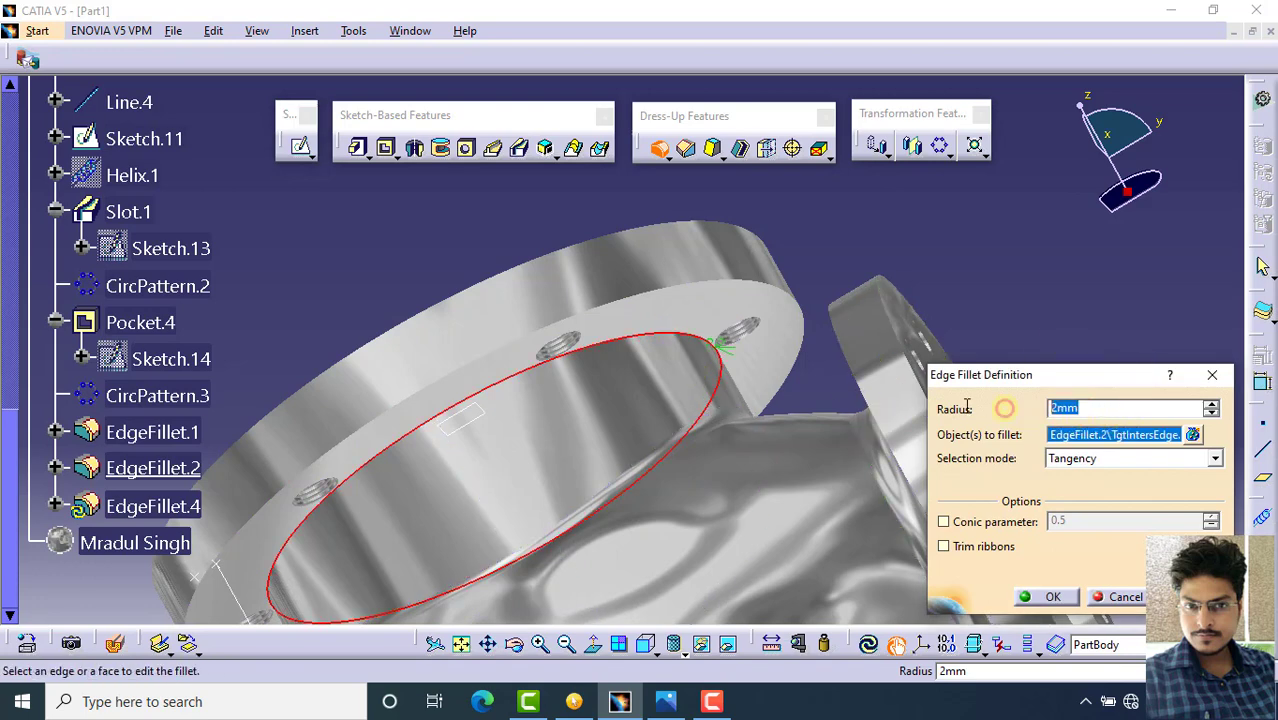
pyautogui.click(1189, 597)
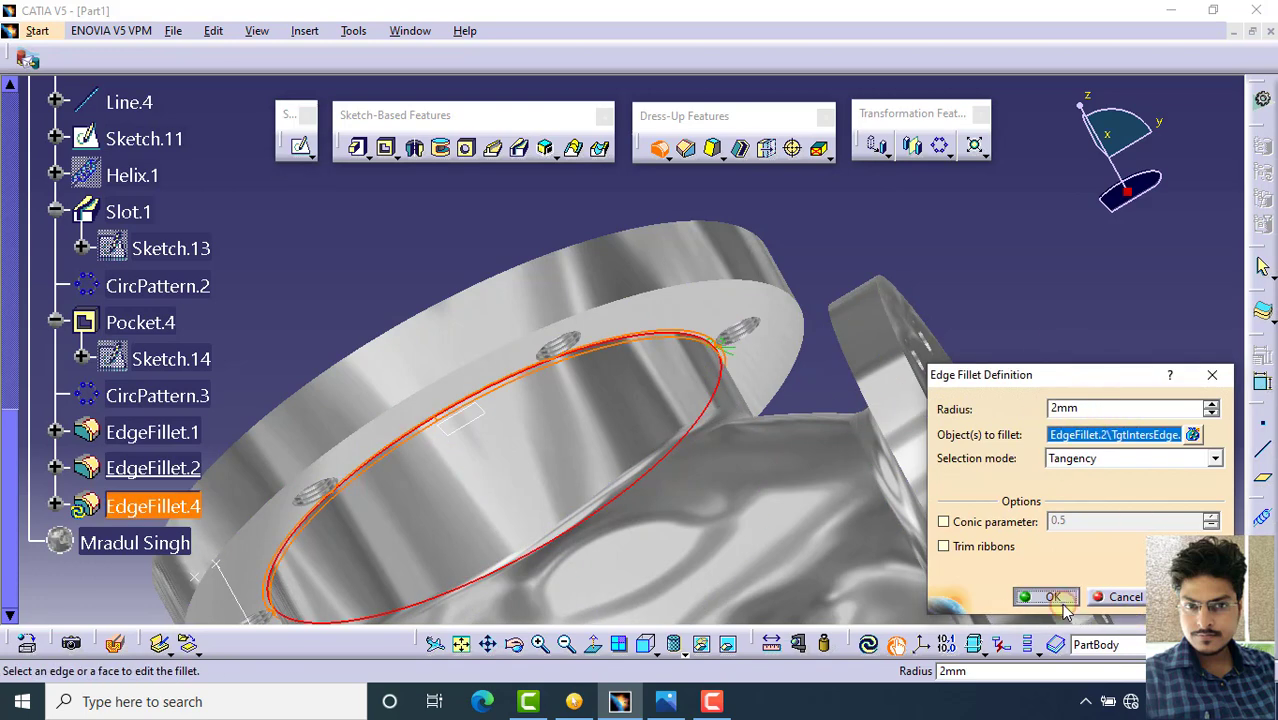
pyautogui.moveTo(656, 342); pyautogui.dragTo(933, 422, button='middle')
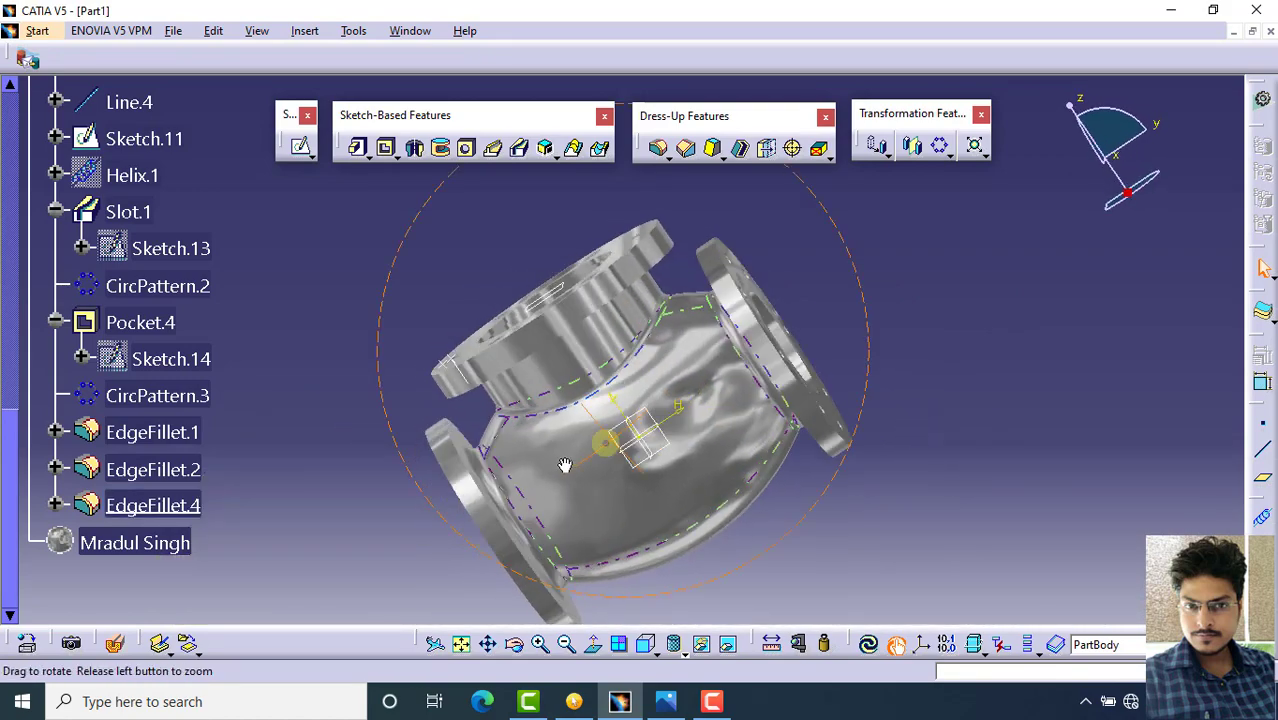